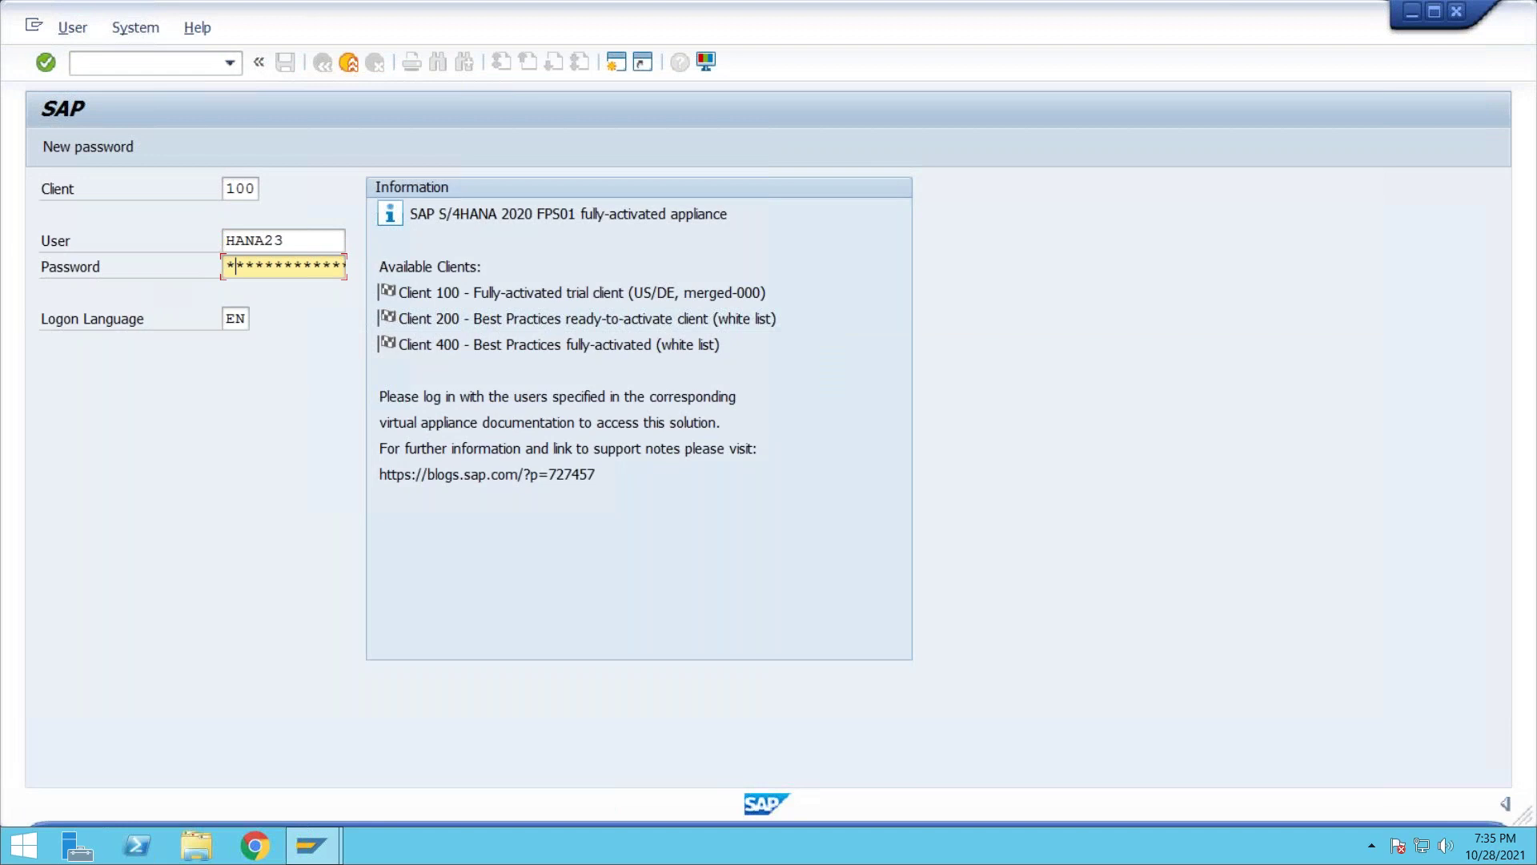
# Enter the account password and log on to client 100 with logon language EN
pyautogui.press('Left')
pyautogui.press('Left')
pyautogui.press('Left')
pyautogui.press('Right')
pyautogui.press('Right')
pyautogui.press('Right')
pyautogui.press('Right')
pyautogui.press('Right')
pyautogui.press('Right')
pyautogui.press('Right')
pyautogui.press('Right')
pyautogui.press('Right')
pyautogui.press('Right')
pyautogui.press('Right')
pyautogui.press('Return')
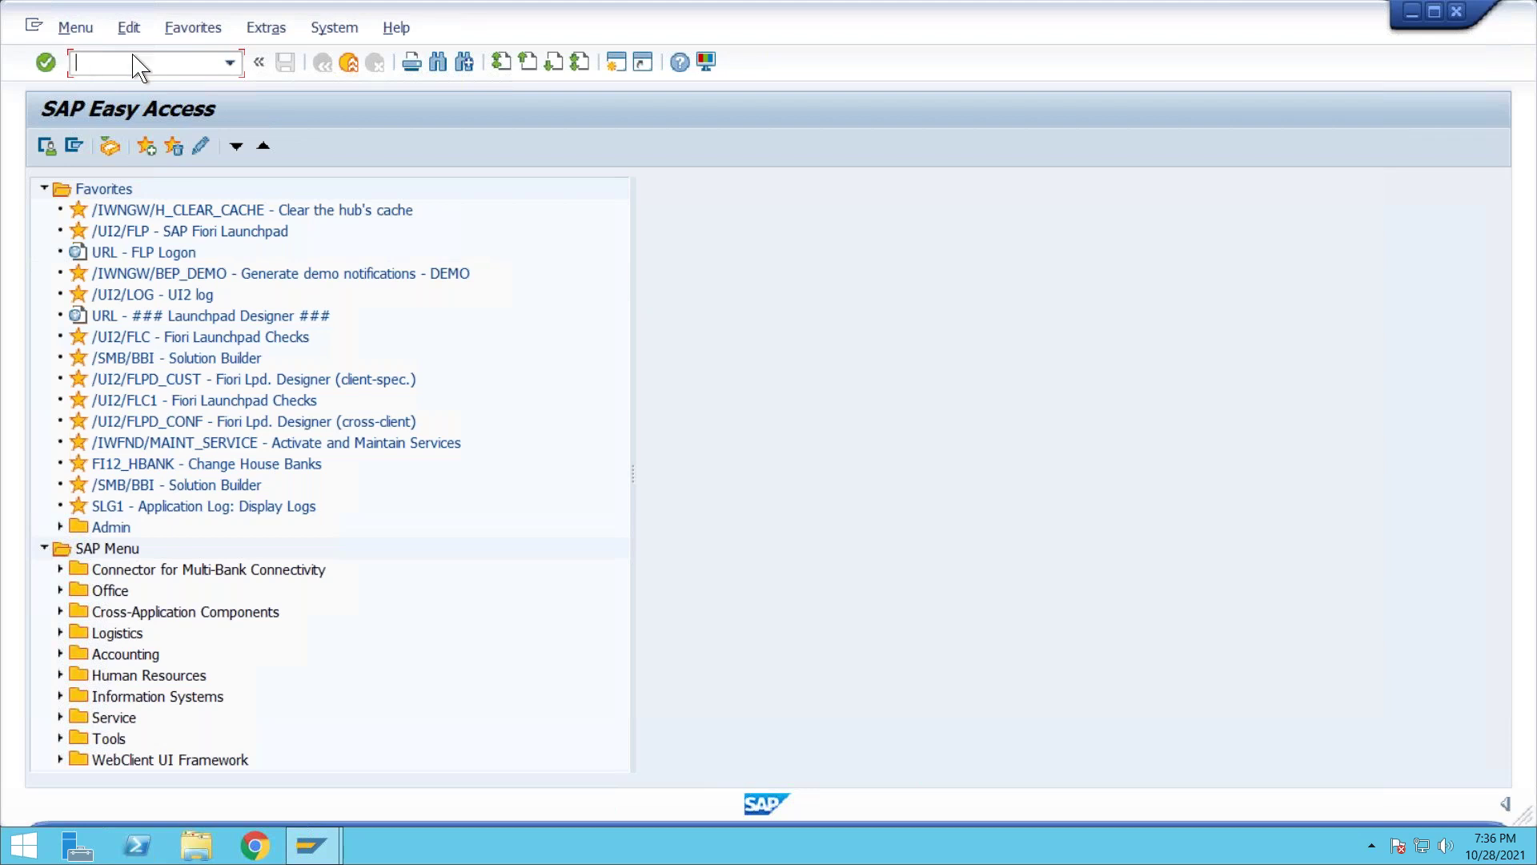
# Display the planned independent requirements of material TATA_PUNCH in plant 1710 with transaction MD63, including the item details
pyautogui.write('md63')
pyautogui.press('Return')
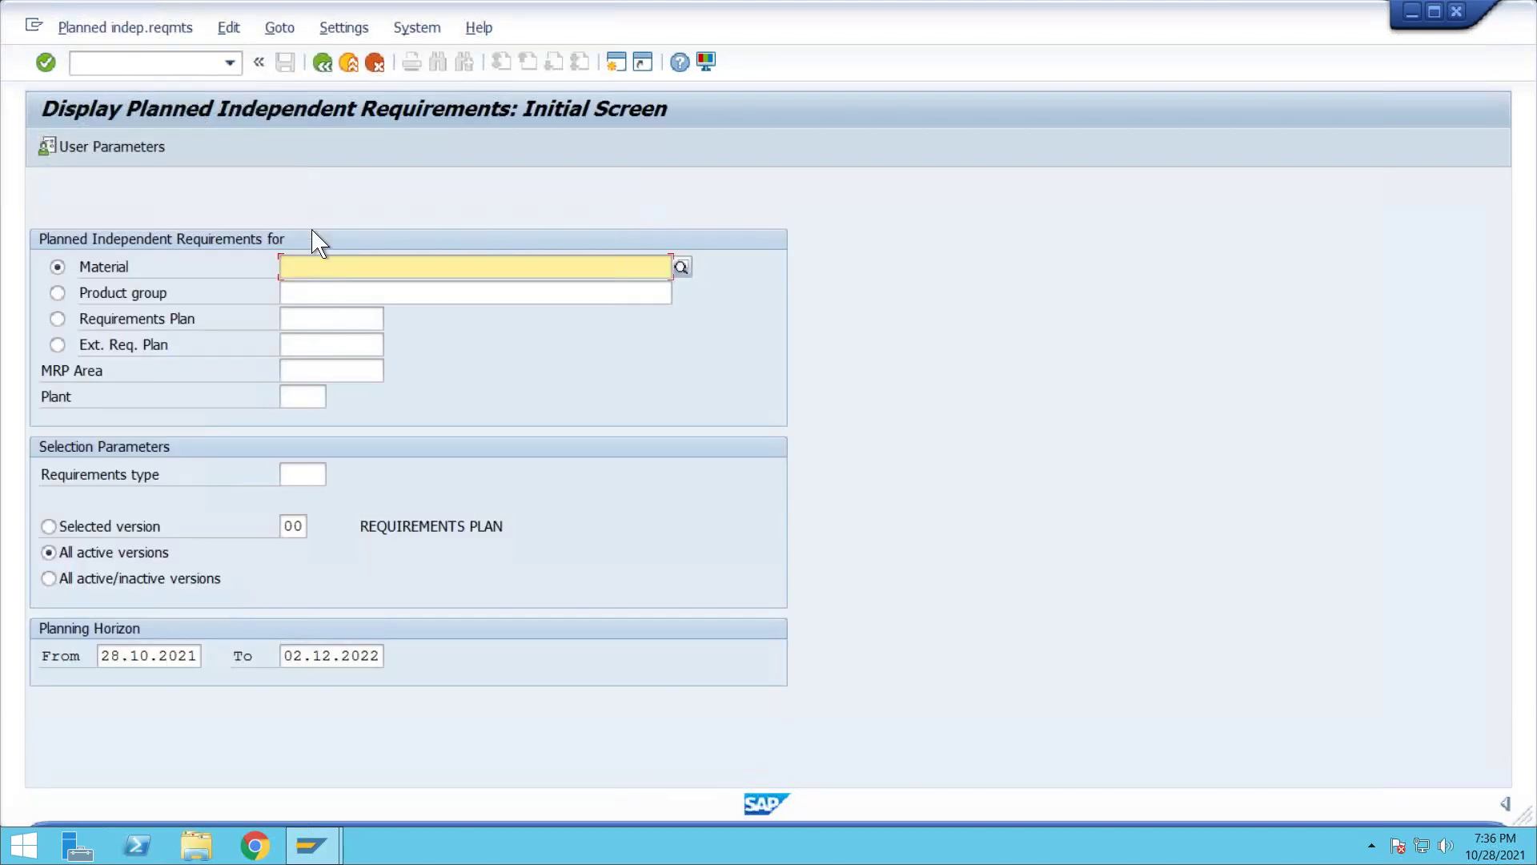
pyautogui.click(324, 267)
pyautogui.click(332, 289)
pyautogui.press('Return')
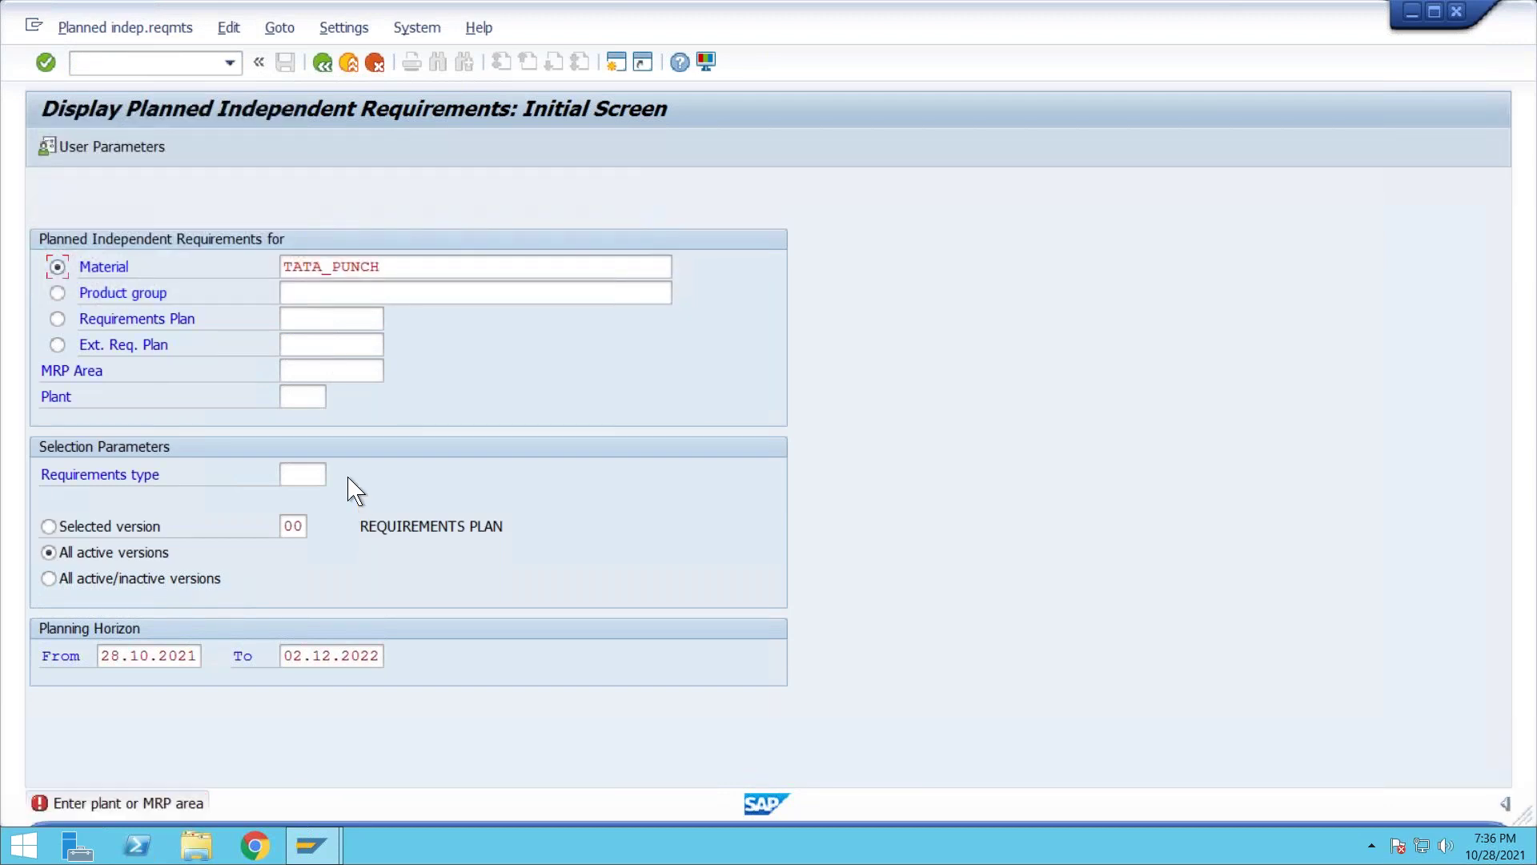
pyautogui.click(321, 402)
pyautogui.write('1710')
pyautogui.press('Return')
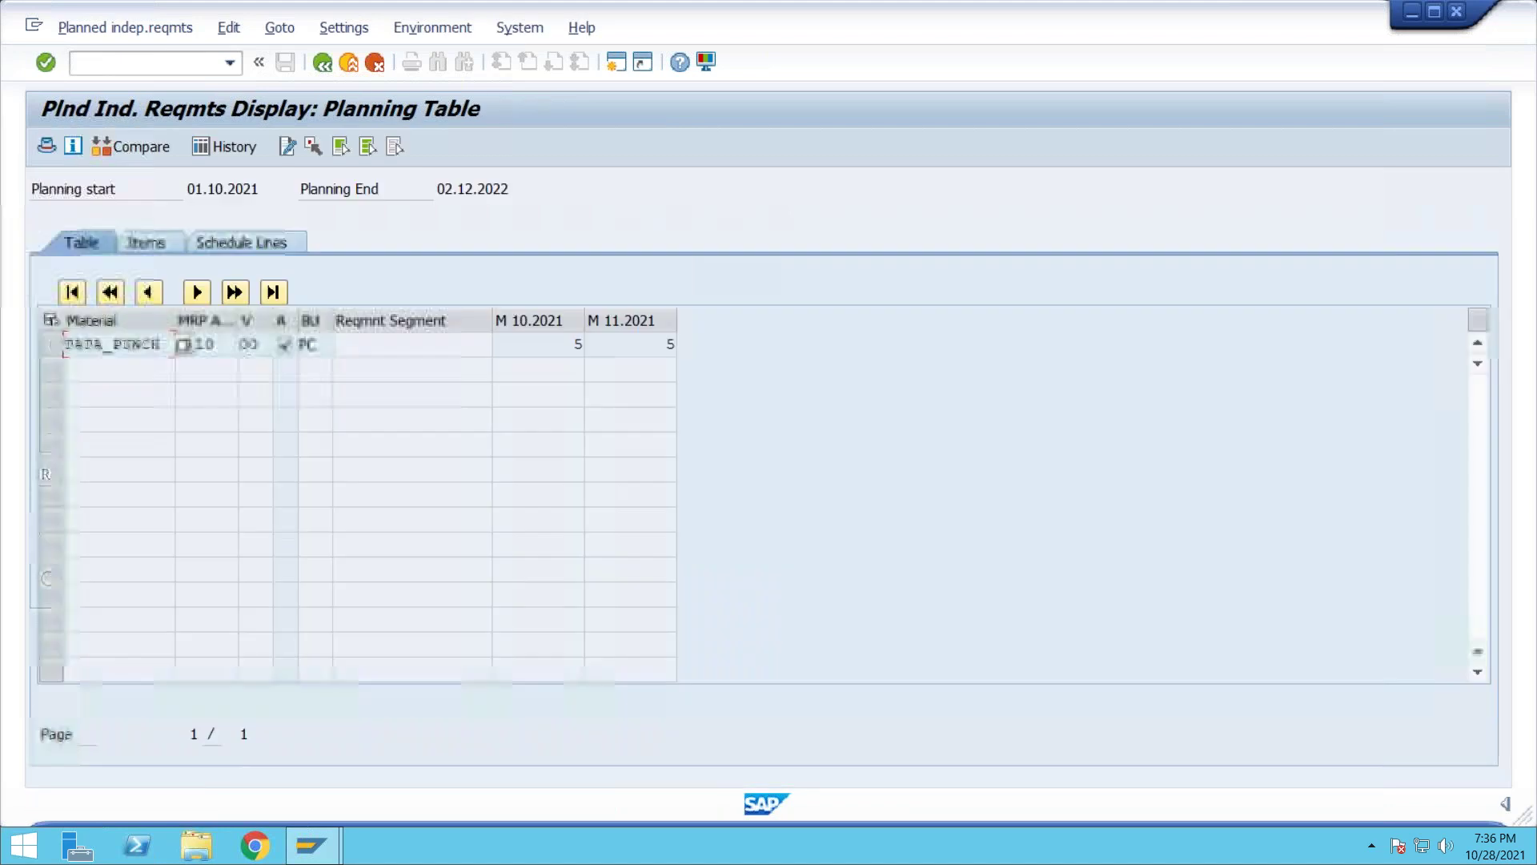
pyautogui.click(51, 345)
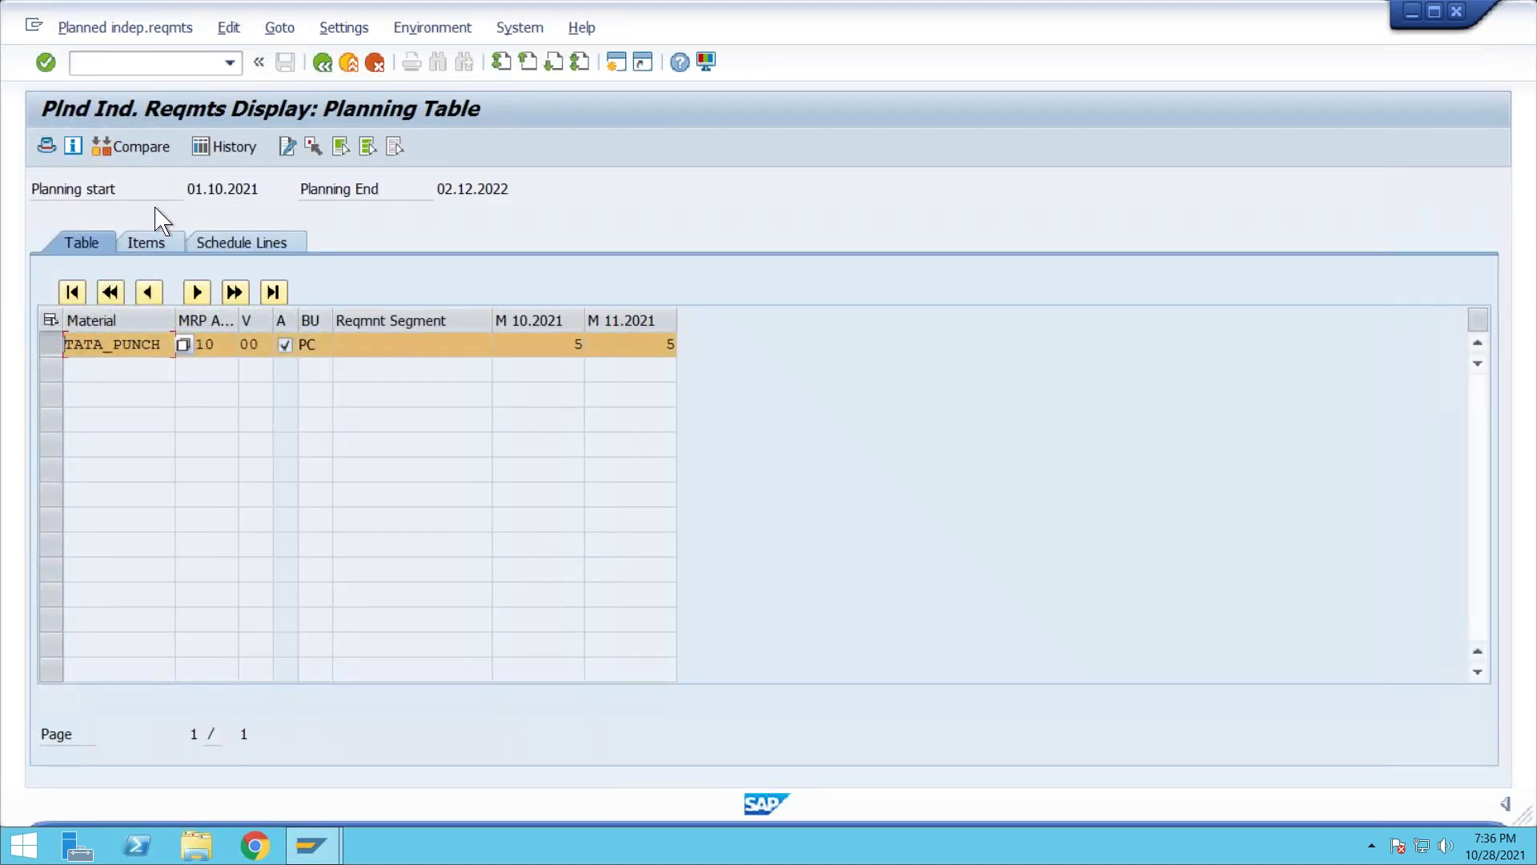
pyautogui.click(153, 237)
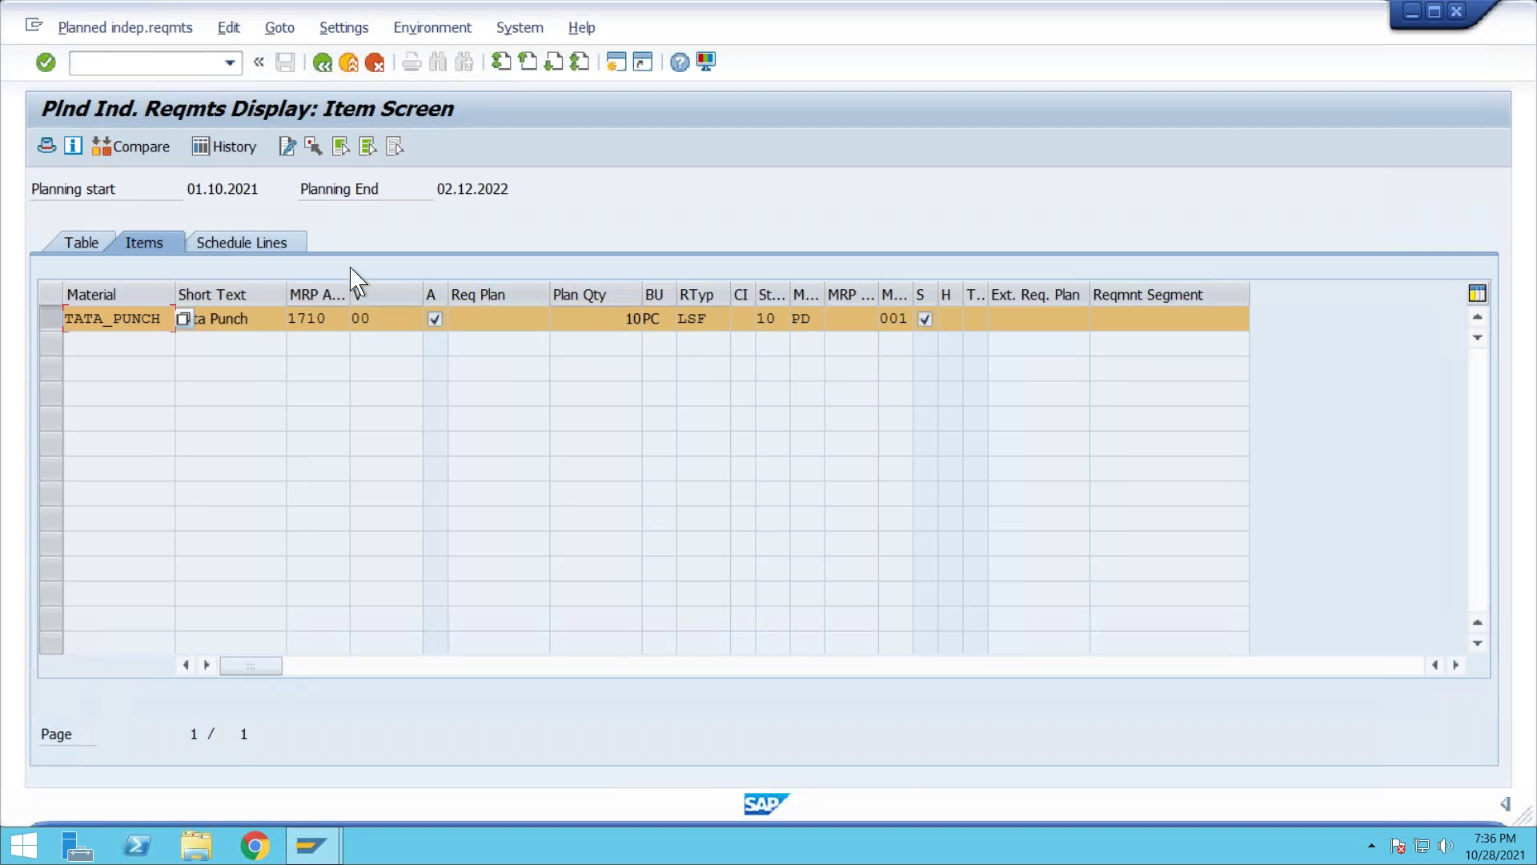
# Open the stock/requirements list for TATA_PUNCH in plant 1710 with transaction MD04
pyautogui.click(155, 64)
pyautogui.write('/nmd04')
pyautogui.press('Return')
pyautogui.press('Return')
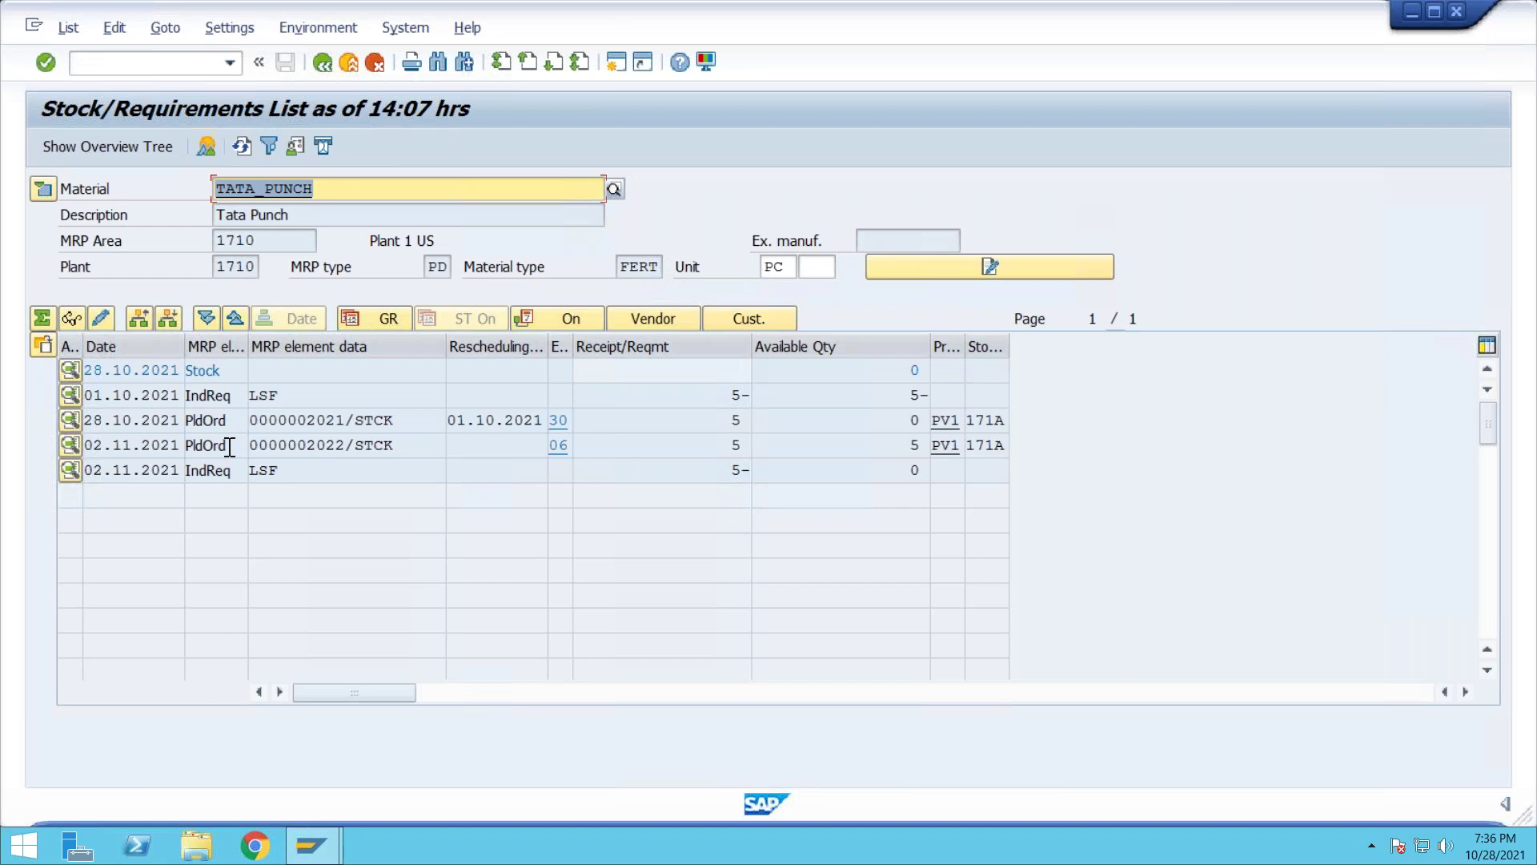
# Display the MRP 3 data of the TATA_PUNCH material master and view the possible entries for Mixed MRP
pyautogui.doubleClick(333, 190)
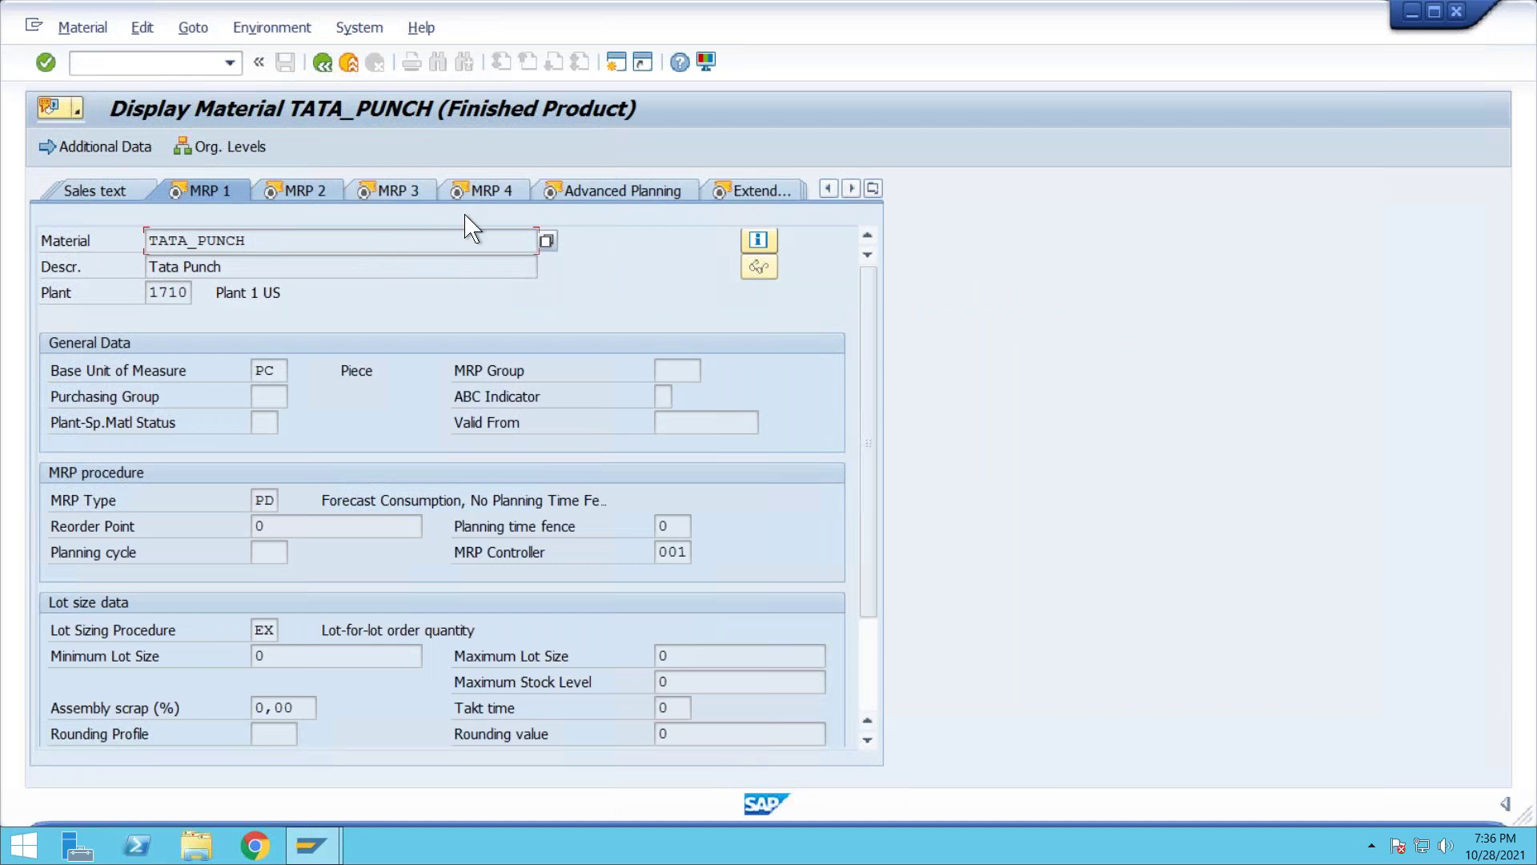
pyautogui.click(398, 192)
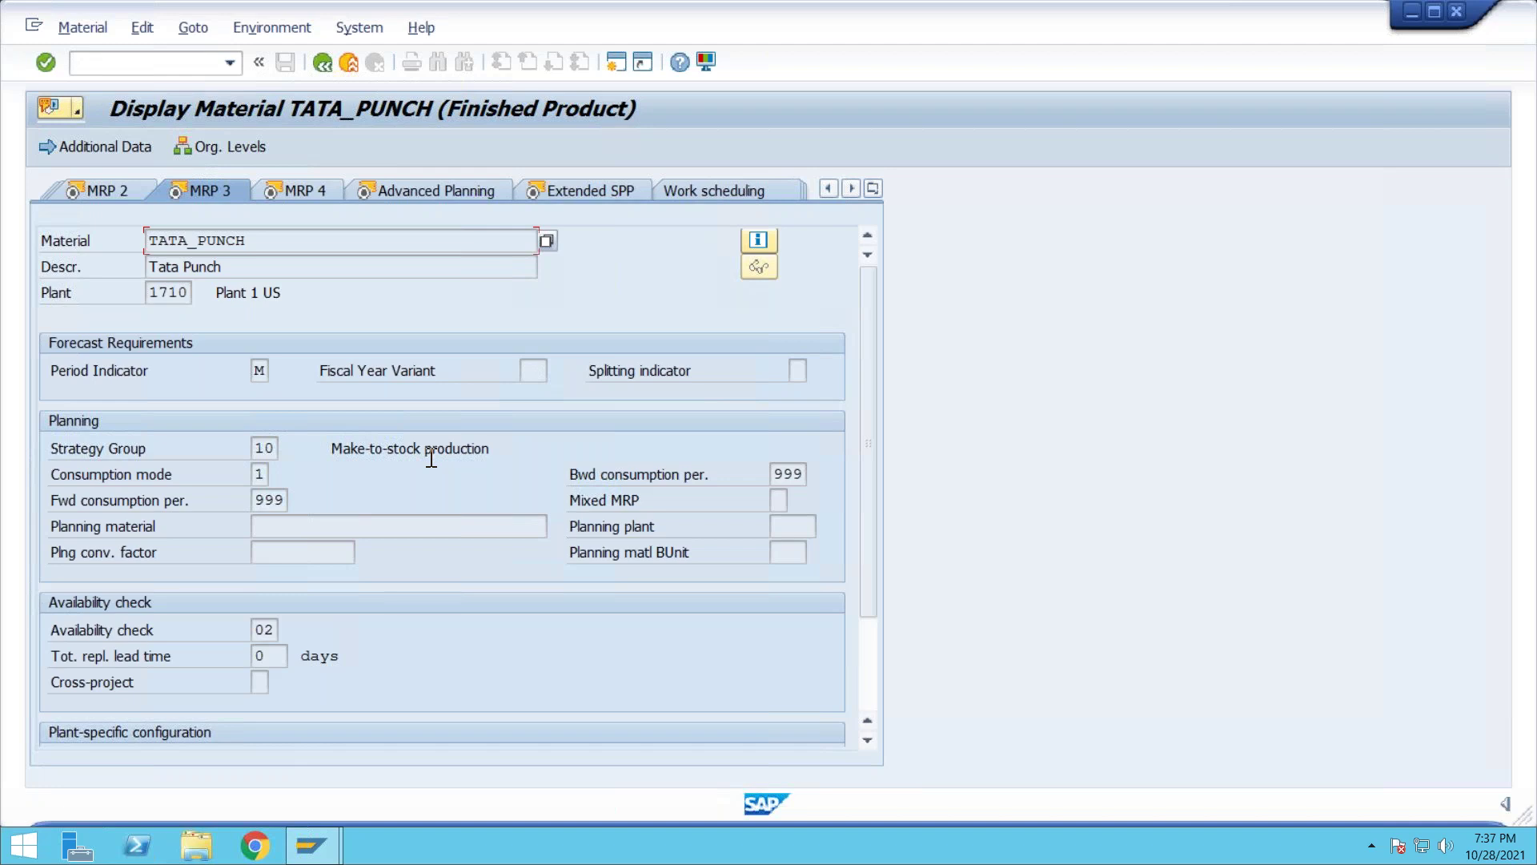
pyautogui.click(782, 501)
pyautogui.press('F4')
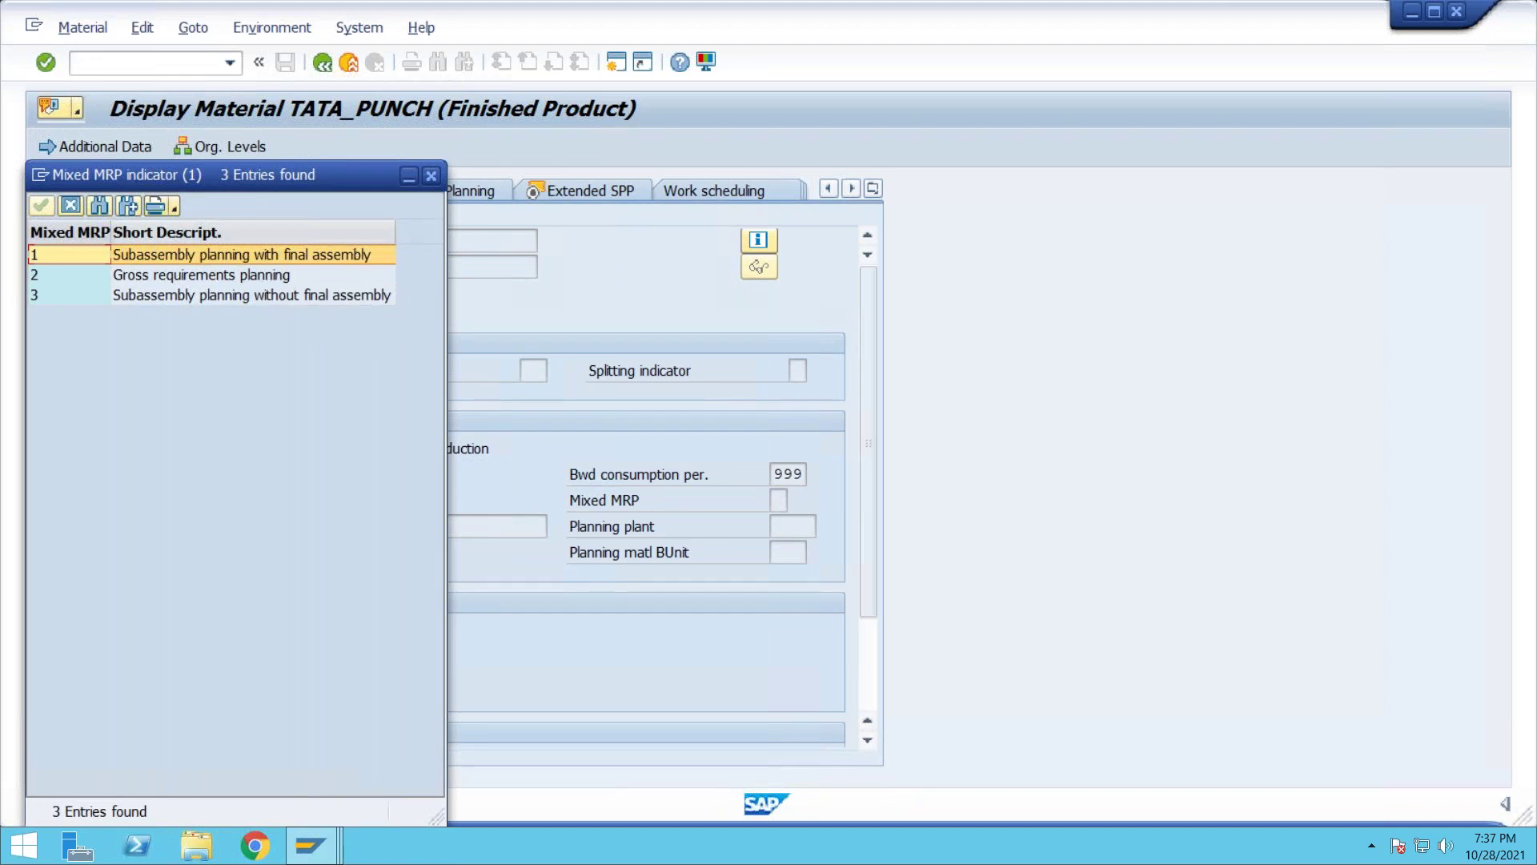
pyautogui.click(432, 175)
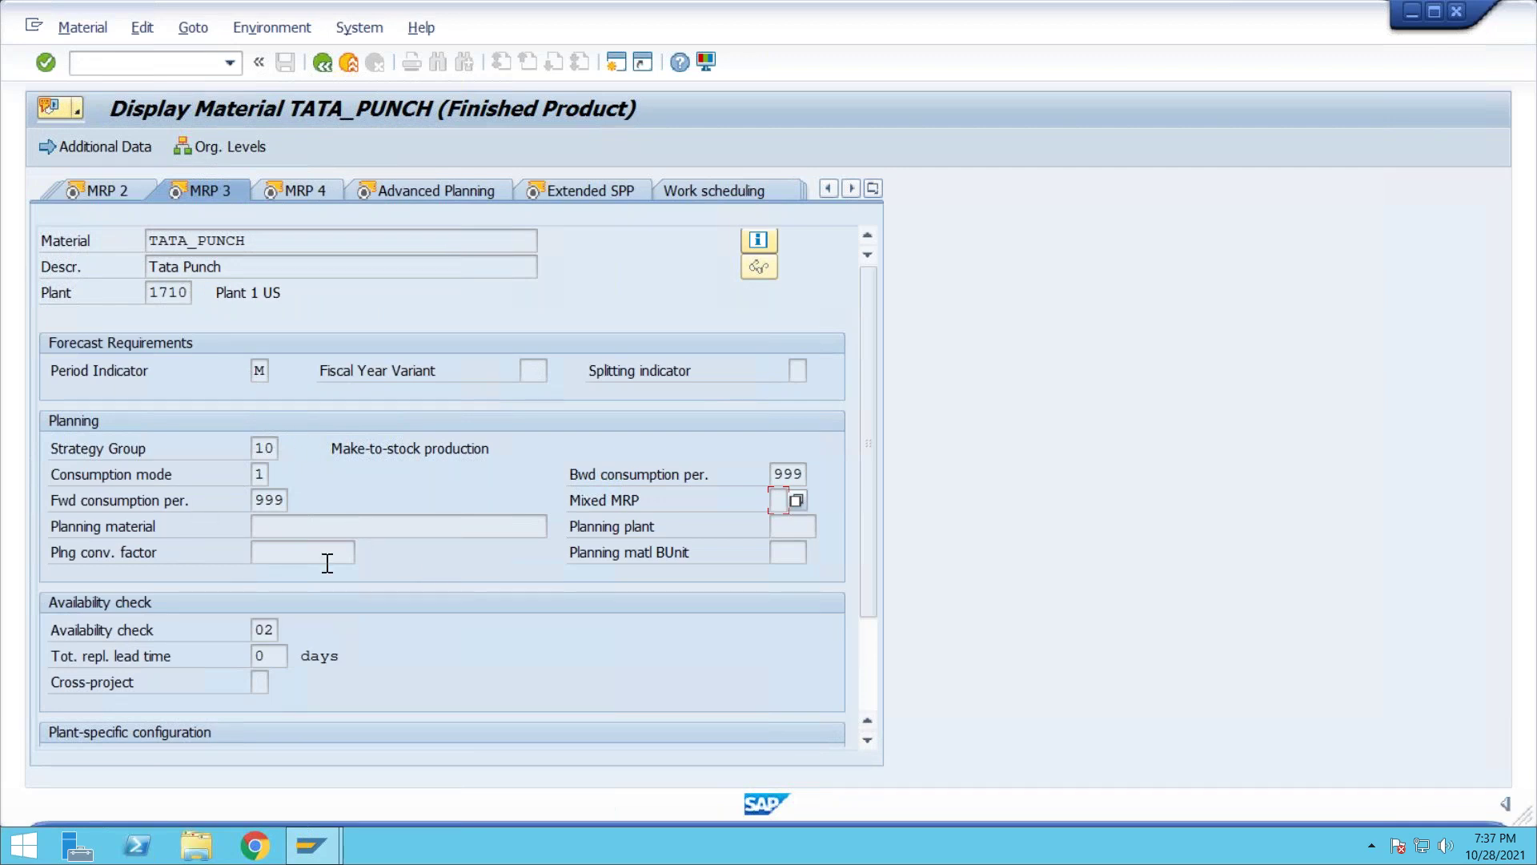
# Review the TATA_PUNCH change document dated 27.10.2021 20:36:23, including its old and new values, and return to the stock/requirements list
pyautogui.click(271, 29)
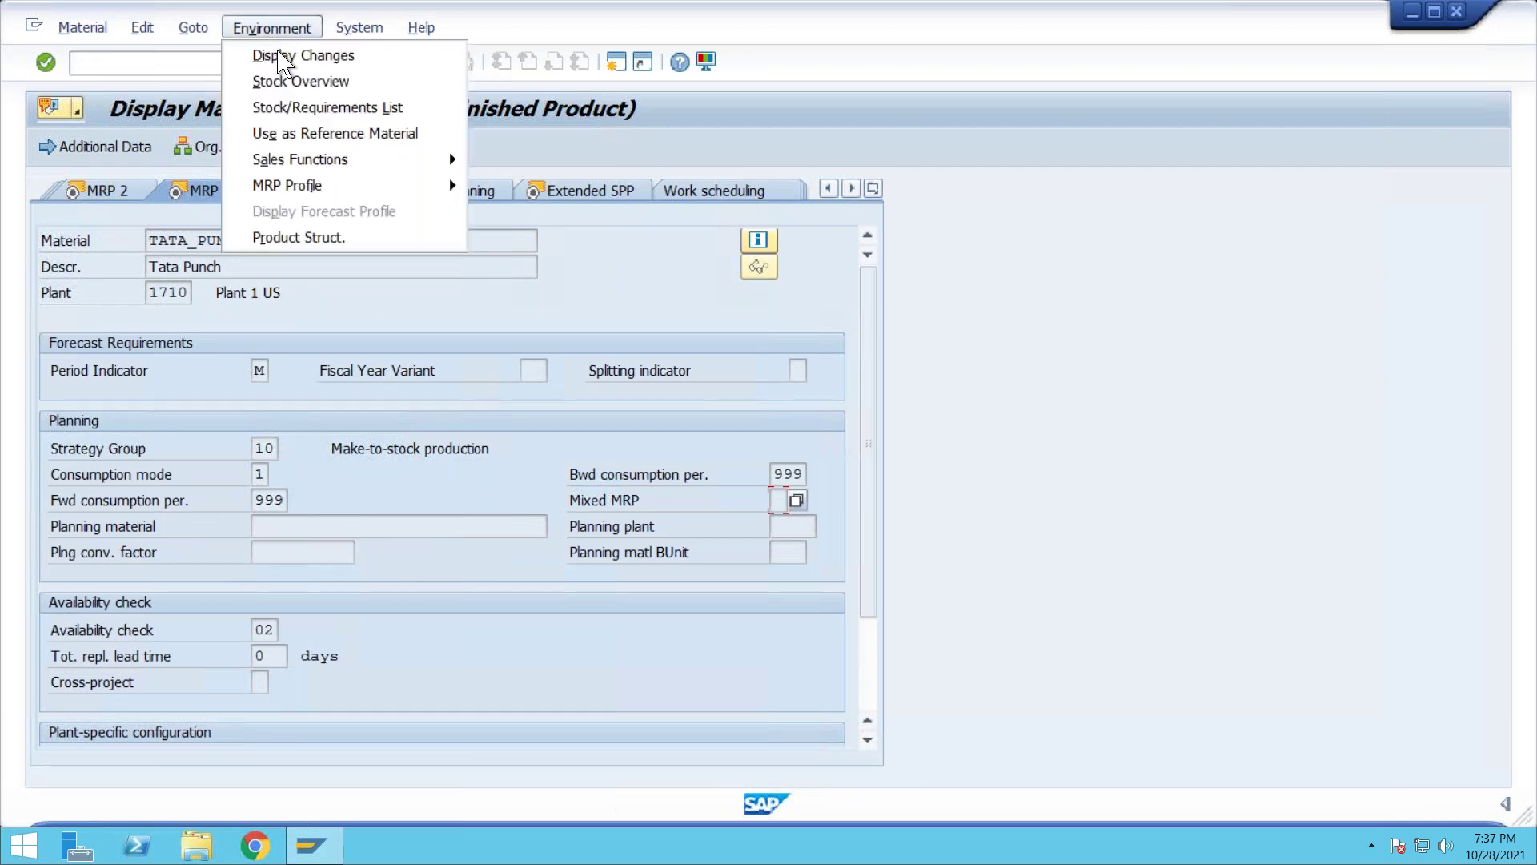
pyautogui.click(277, 54)
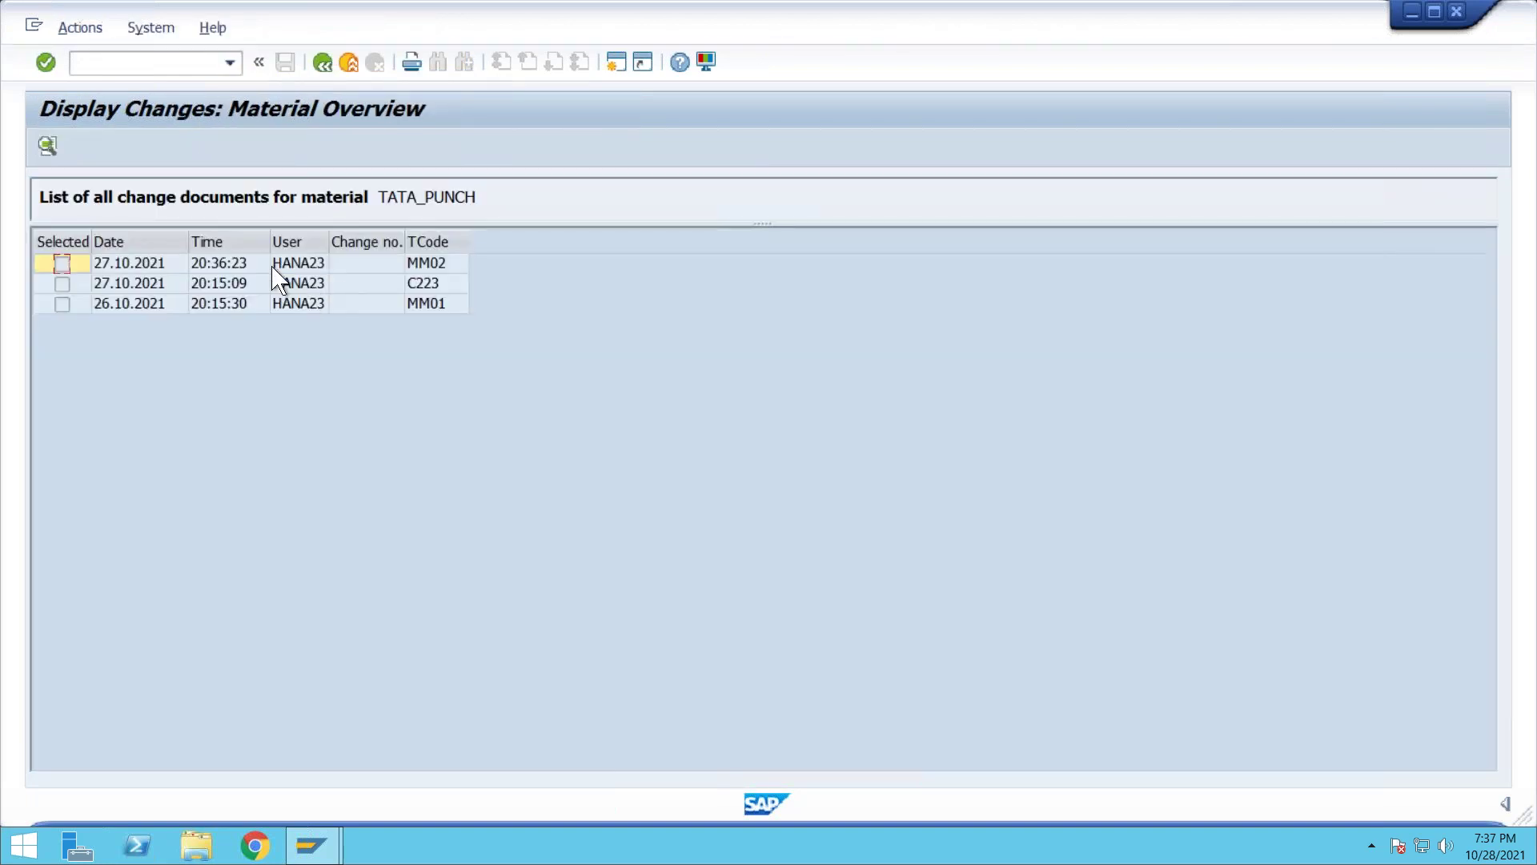
pyautogui.doubleClick(274, 265)
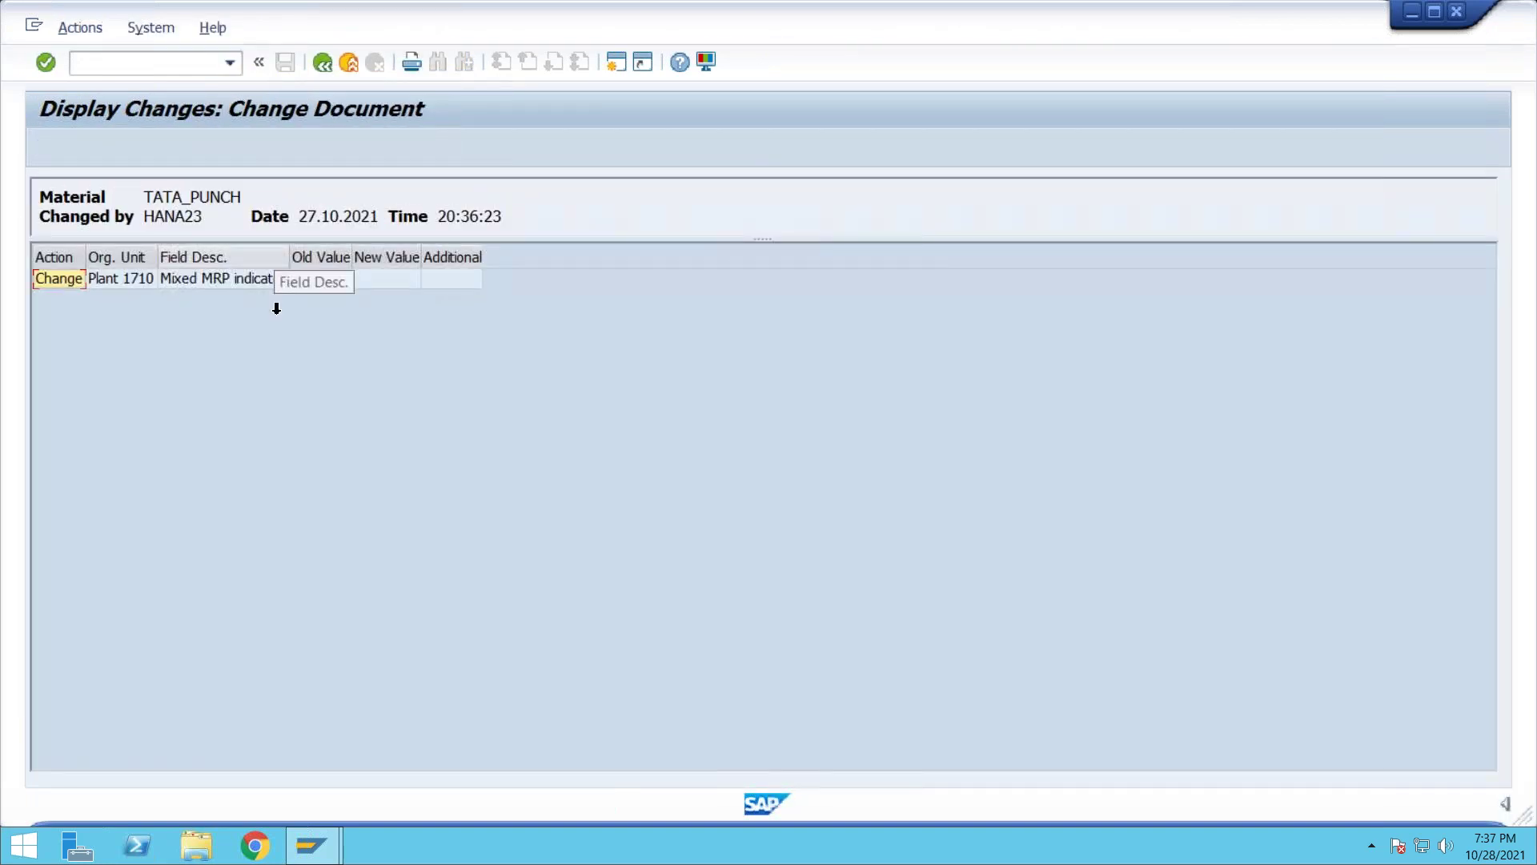
pyautogui.click(311, 282)
pyautogui.click(378, 280)
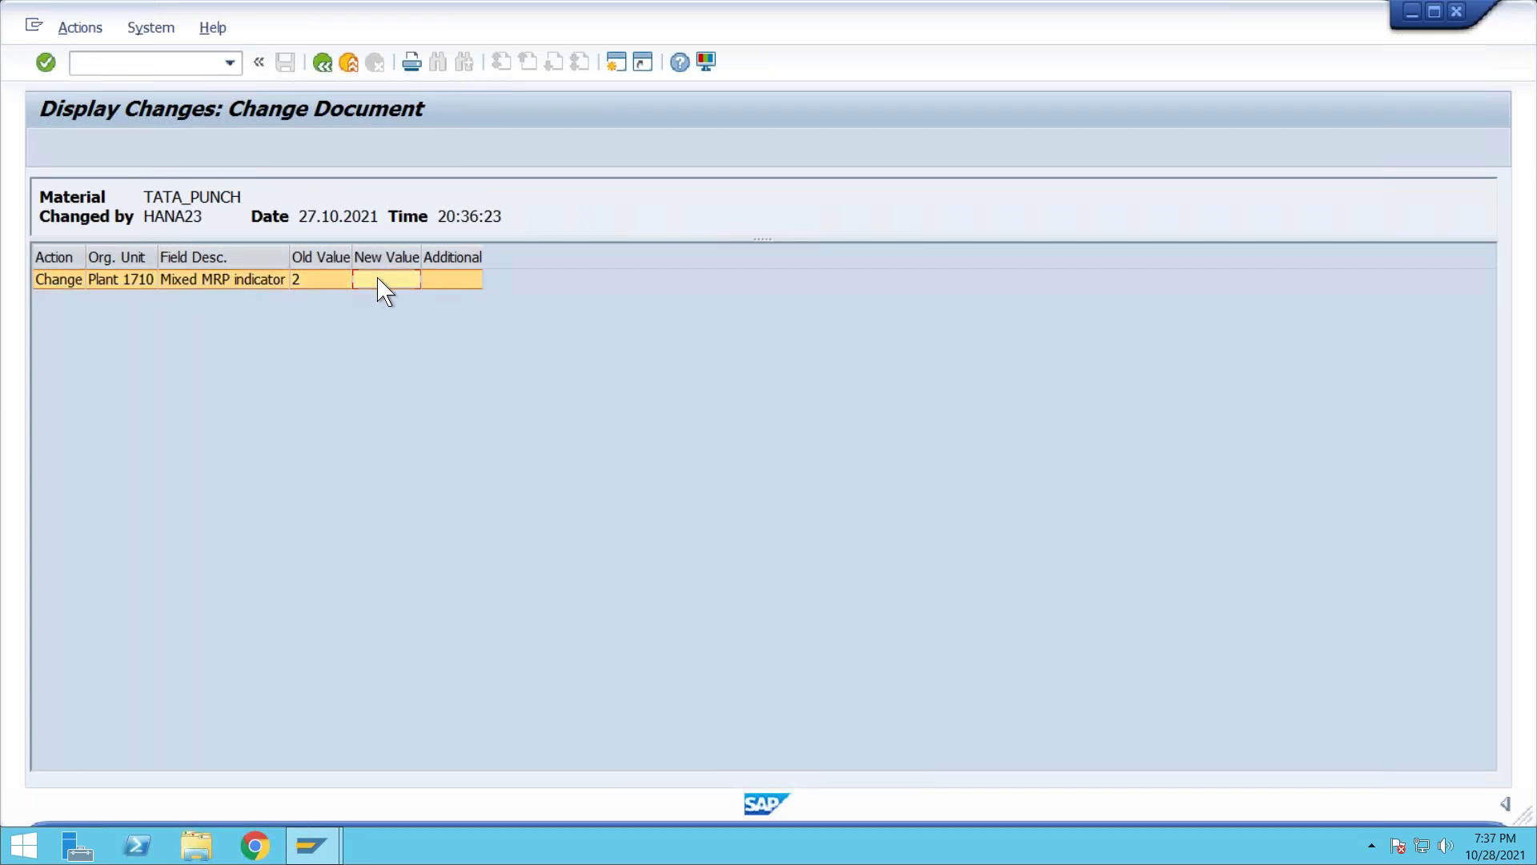
pyautogui.click(323, 62)
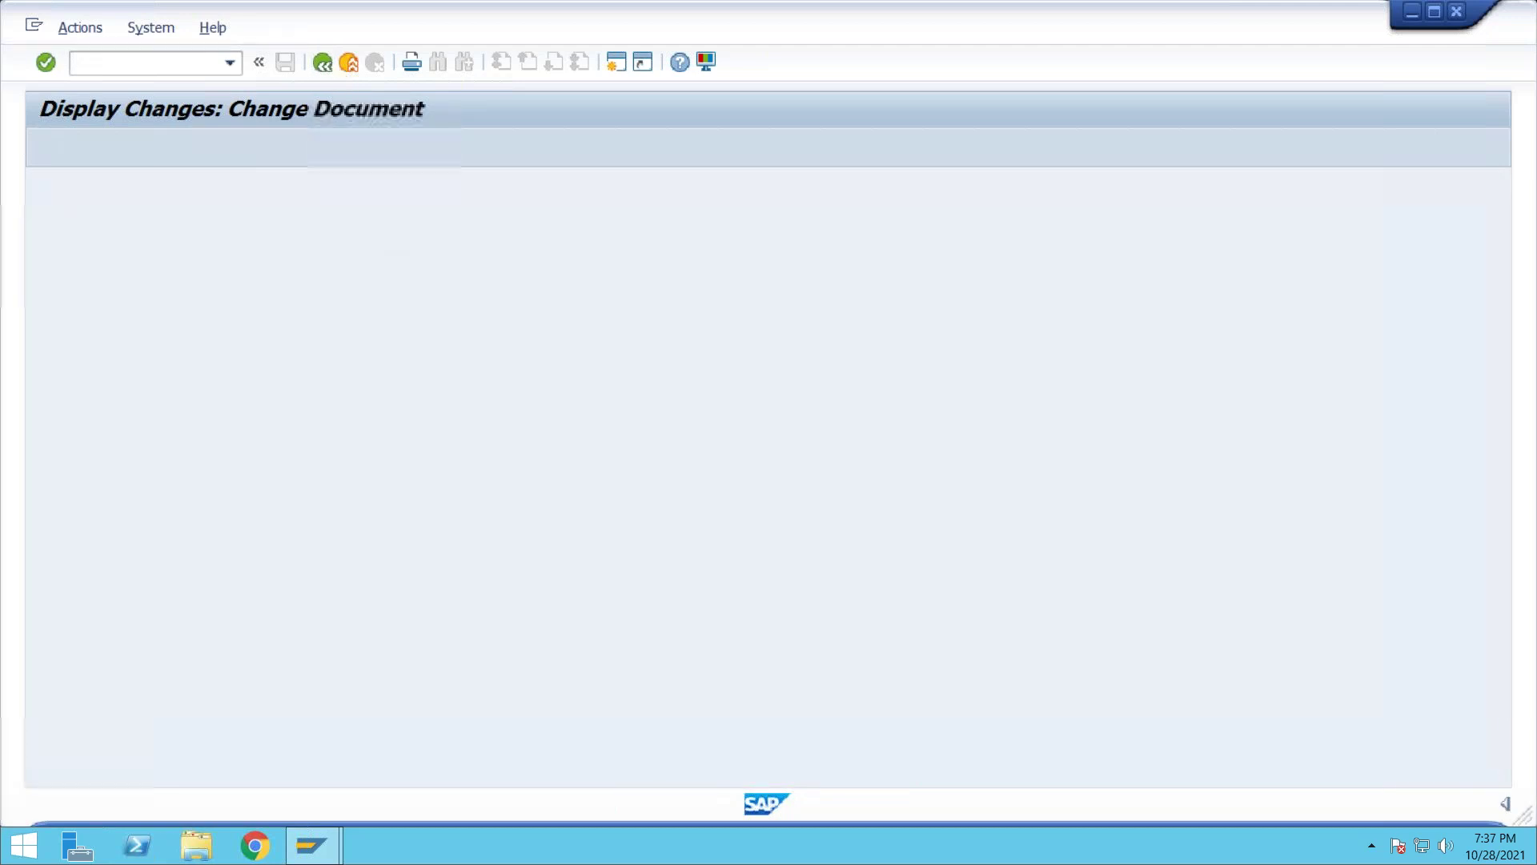
pyautogui.click(323, 62)
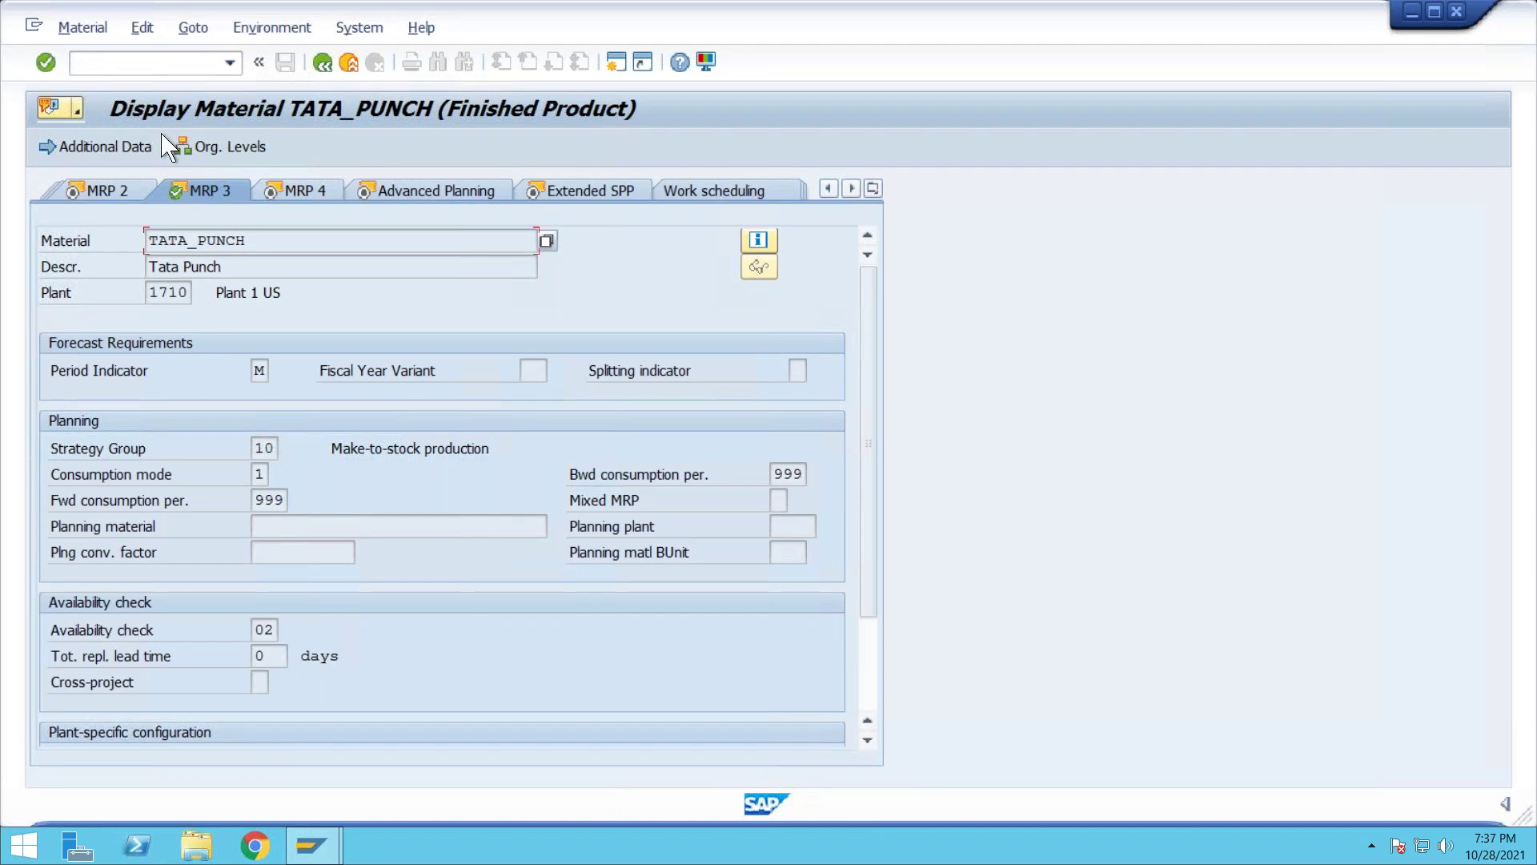
pyautogui.click(314, 64)
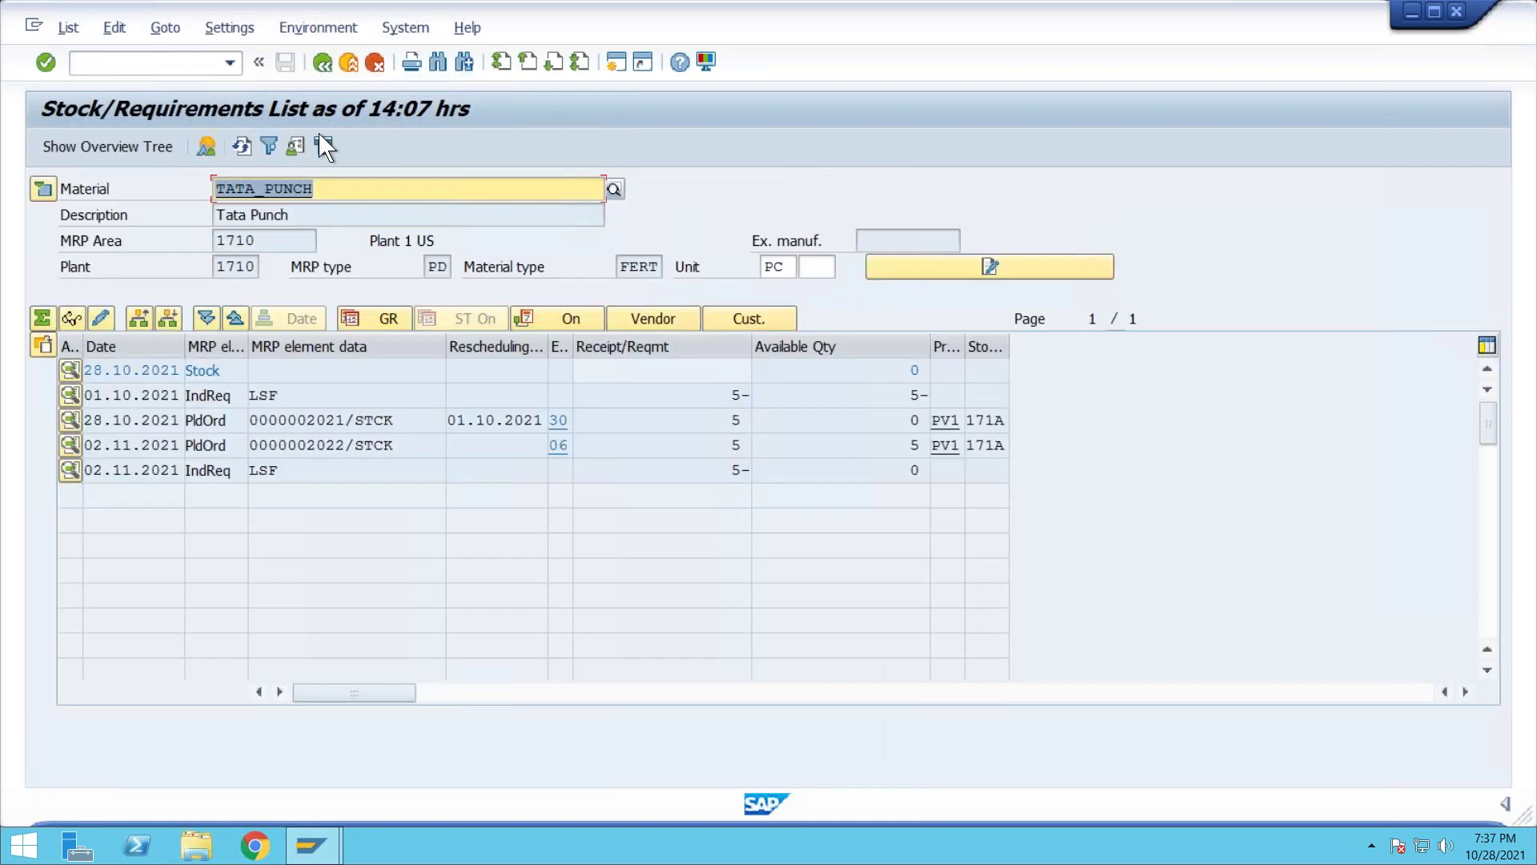
# Examine the planned orders and the October independent requirement of TATA_PUNCH, including their receipt and requirement quantities
pyautogui.click(237, 421)
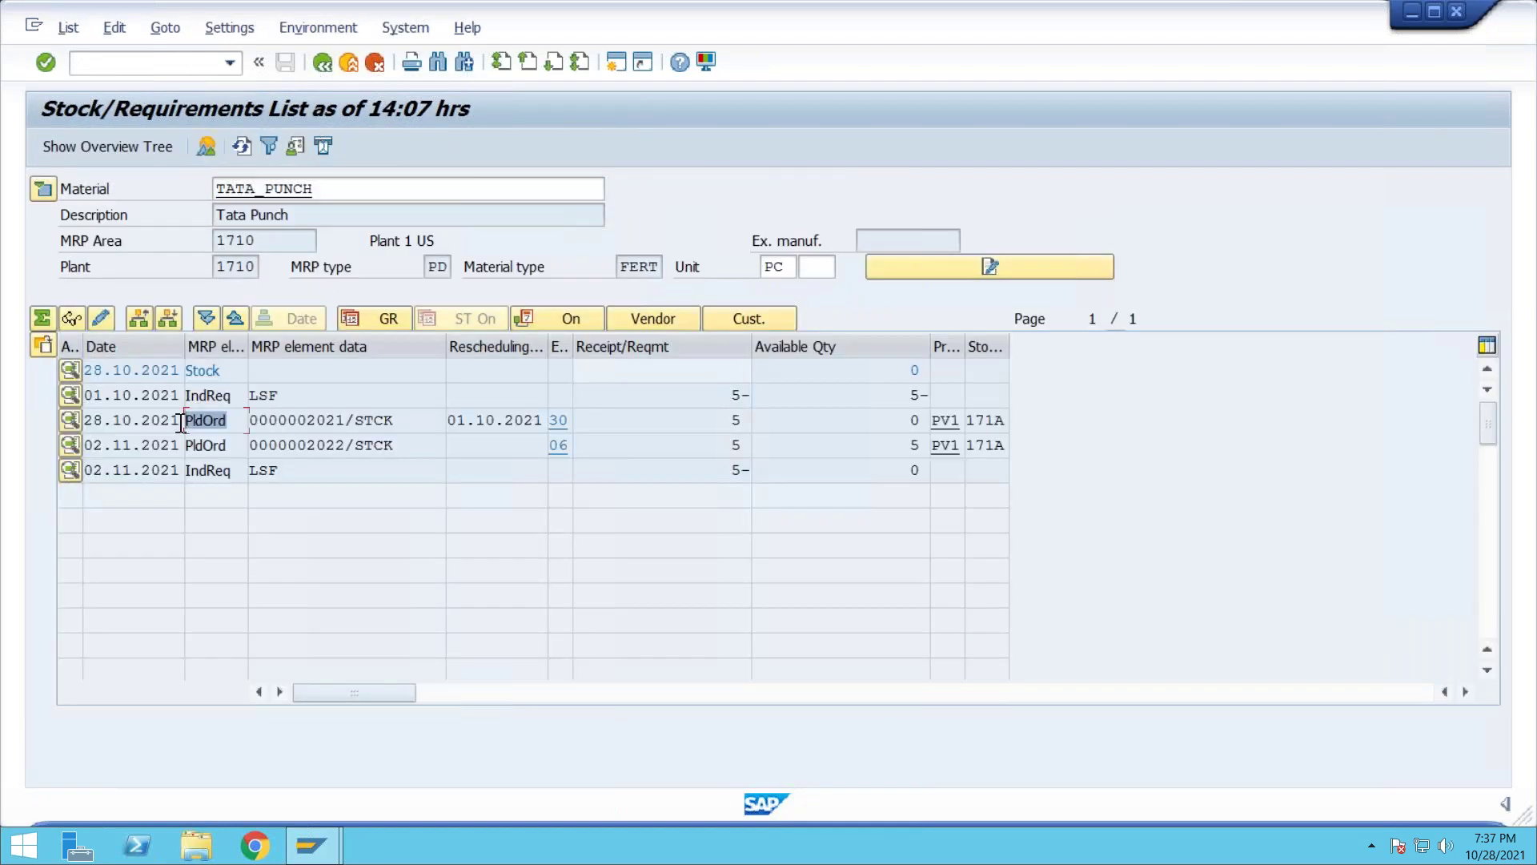
pyautogui.click(184, 445)
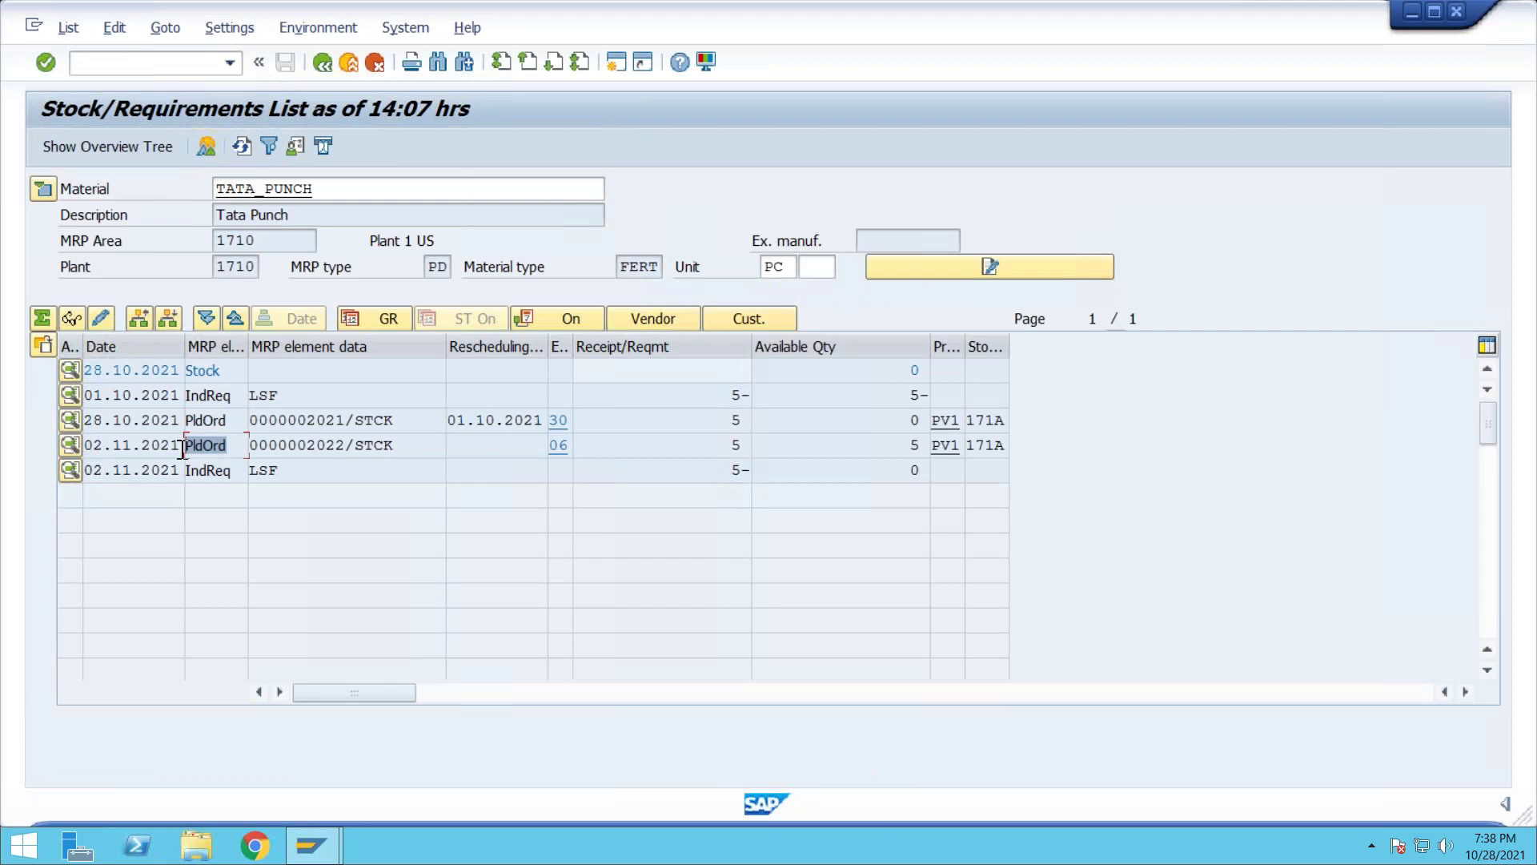
pyautogui.click(263, 396)
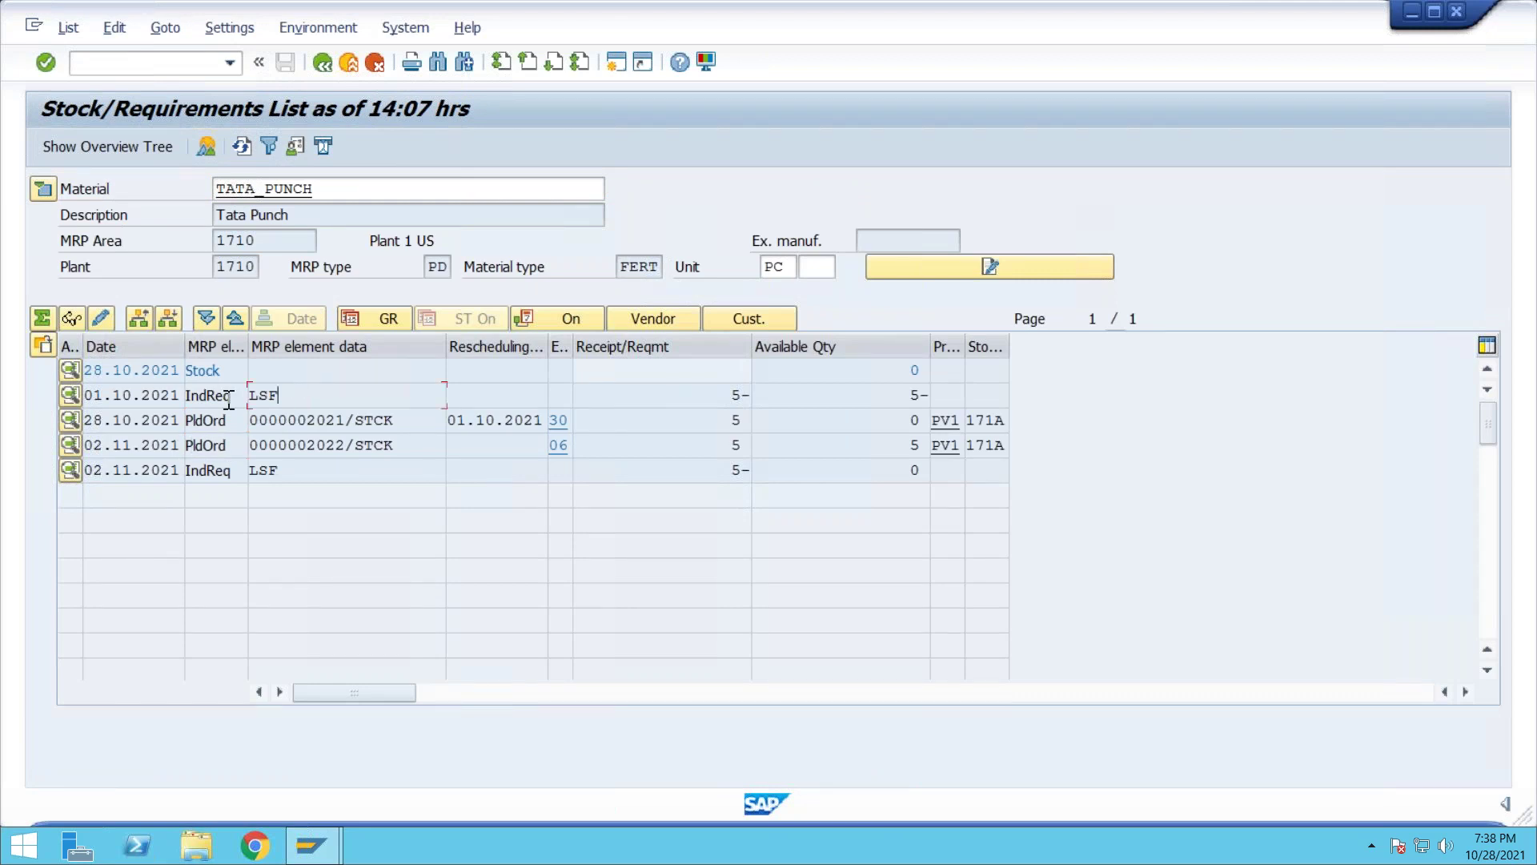
pyautogui.click(743, 395)
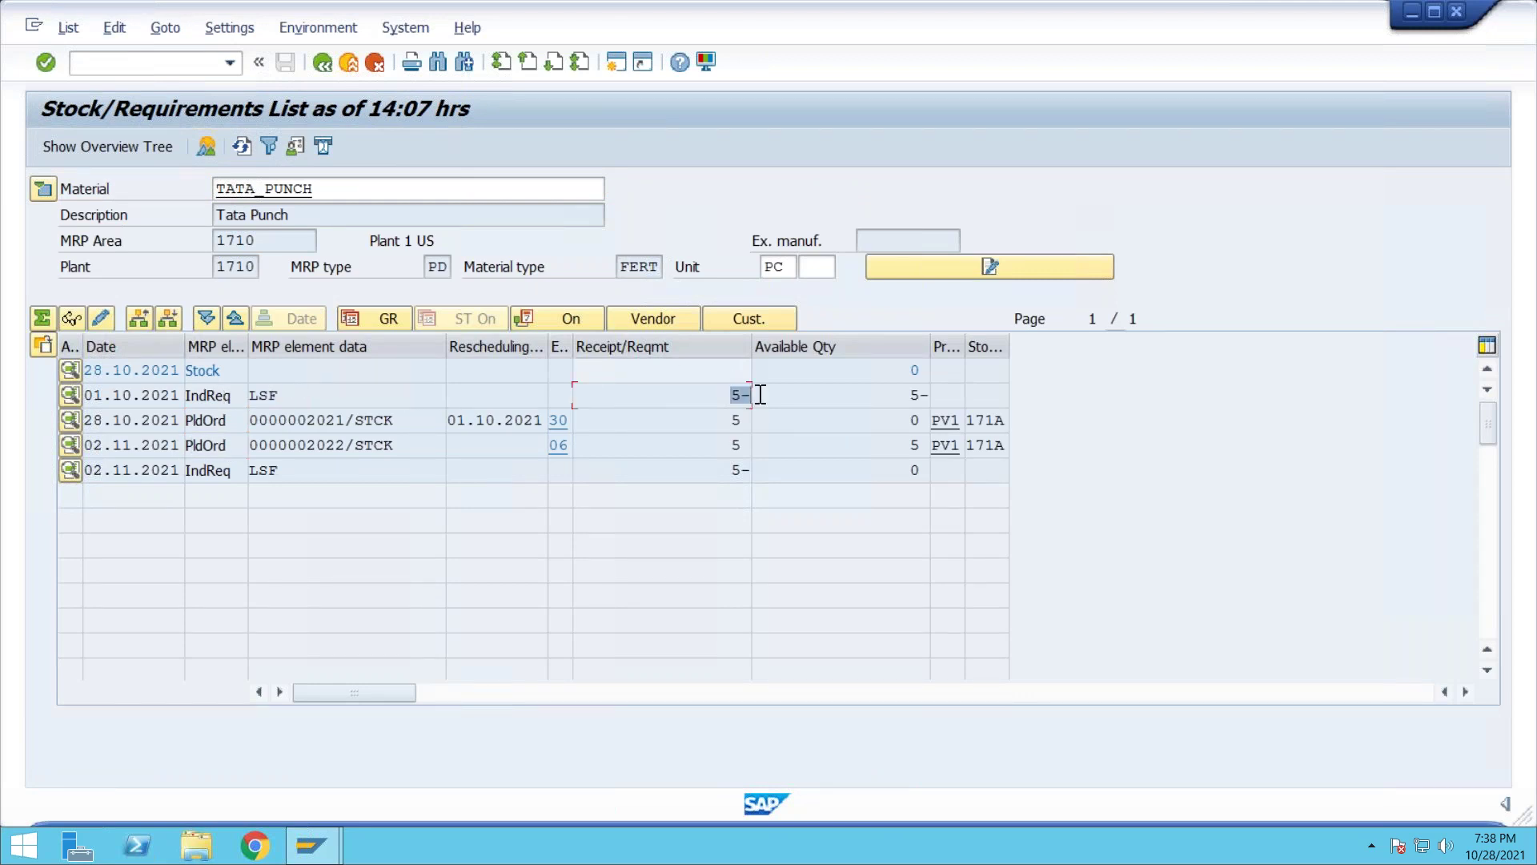
pyautogui.click(728, 421)
pyautogui.click(748, 446)
# Switch the stock/requirements list to material MRF_TYRE
pyautogui.moveTo(336, 193); pyautogui.dragTo(214, 192)
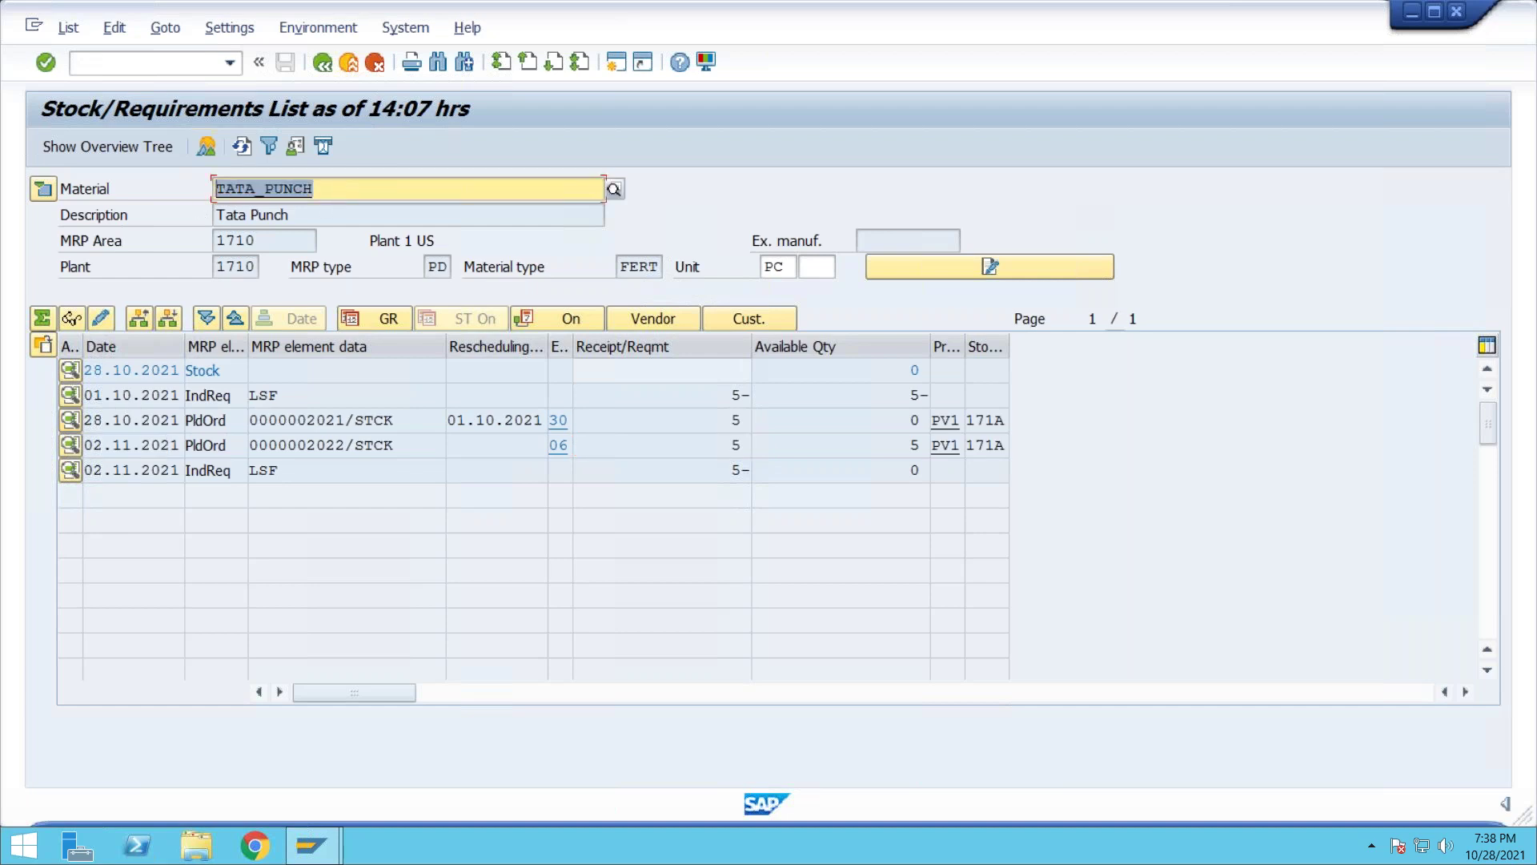
pyautogui.press('BackSpace')
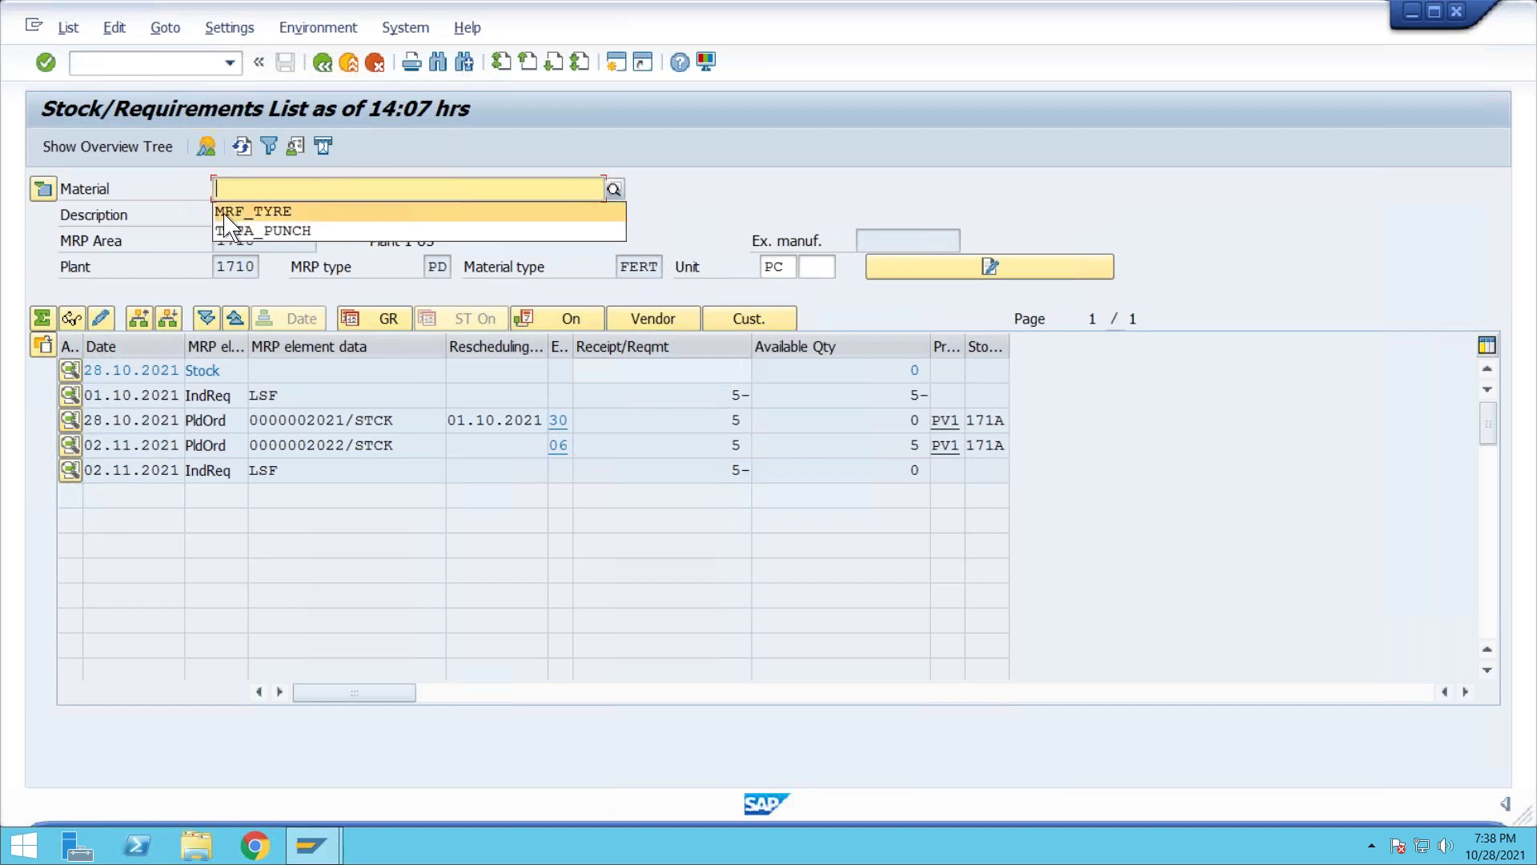
pyautogui.click(225, 213)
pyautogui.press('Return')
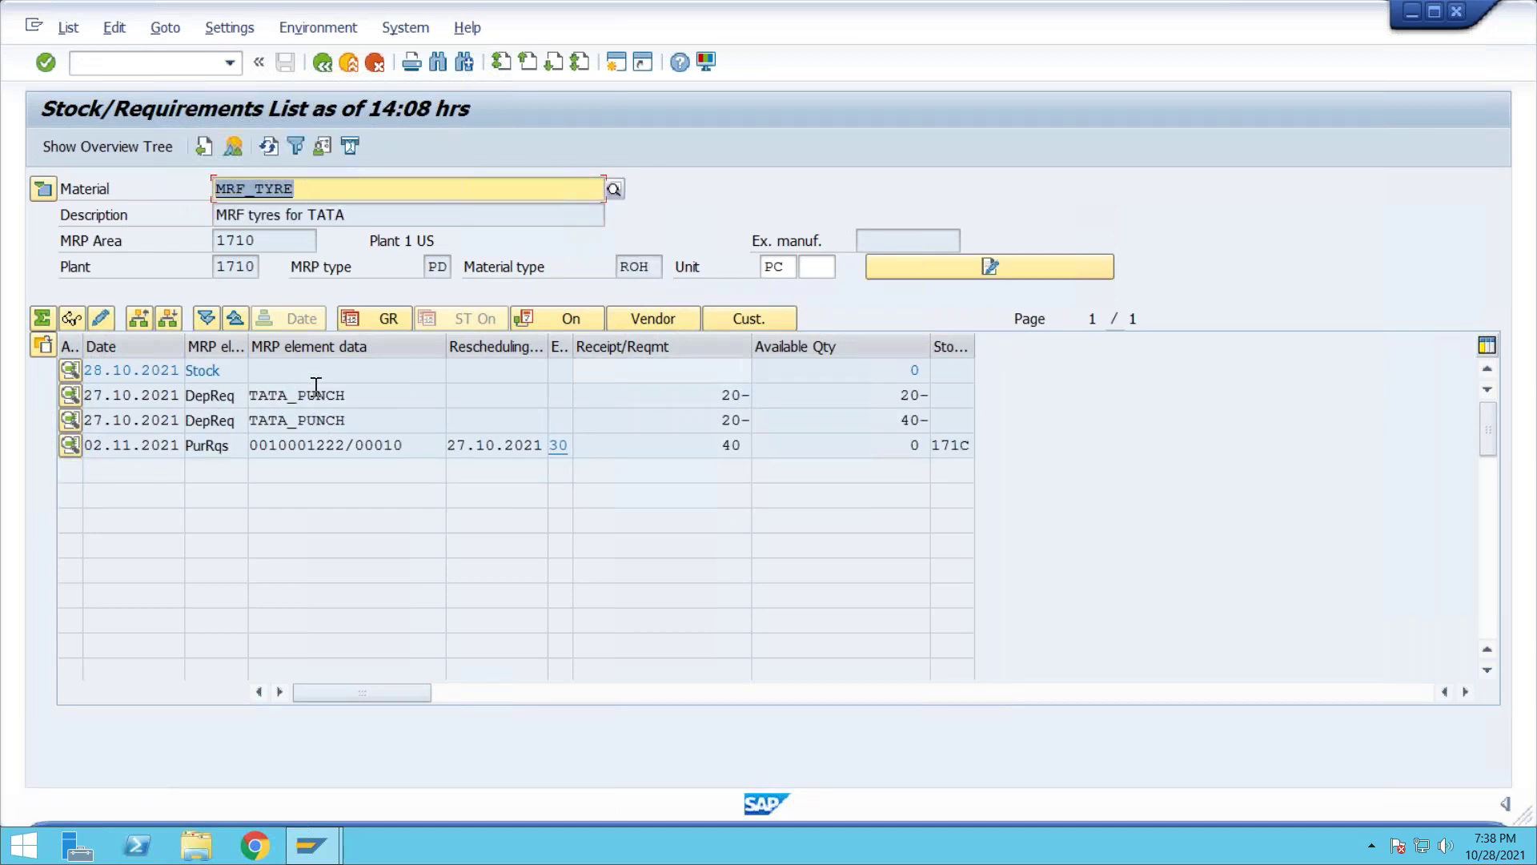
# Examine the quantities of the dependent requirement and the purchase requisition for MRF_TYRE
pyautogui.moveTo(711, 399); pyautogui.dragTo(759, 391)
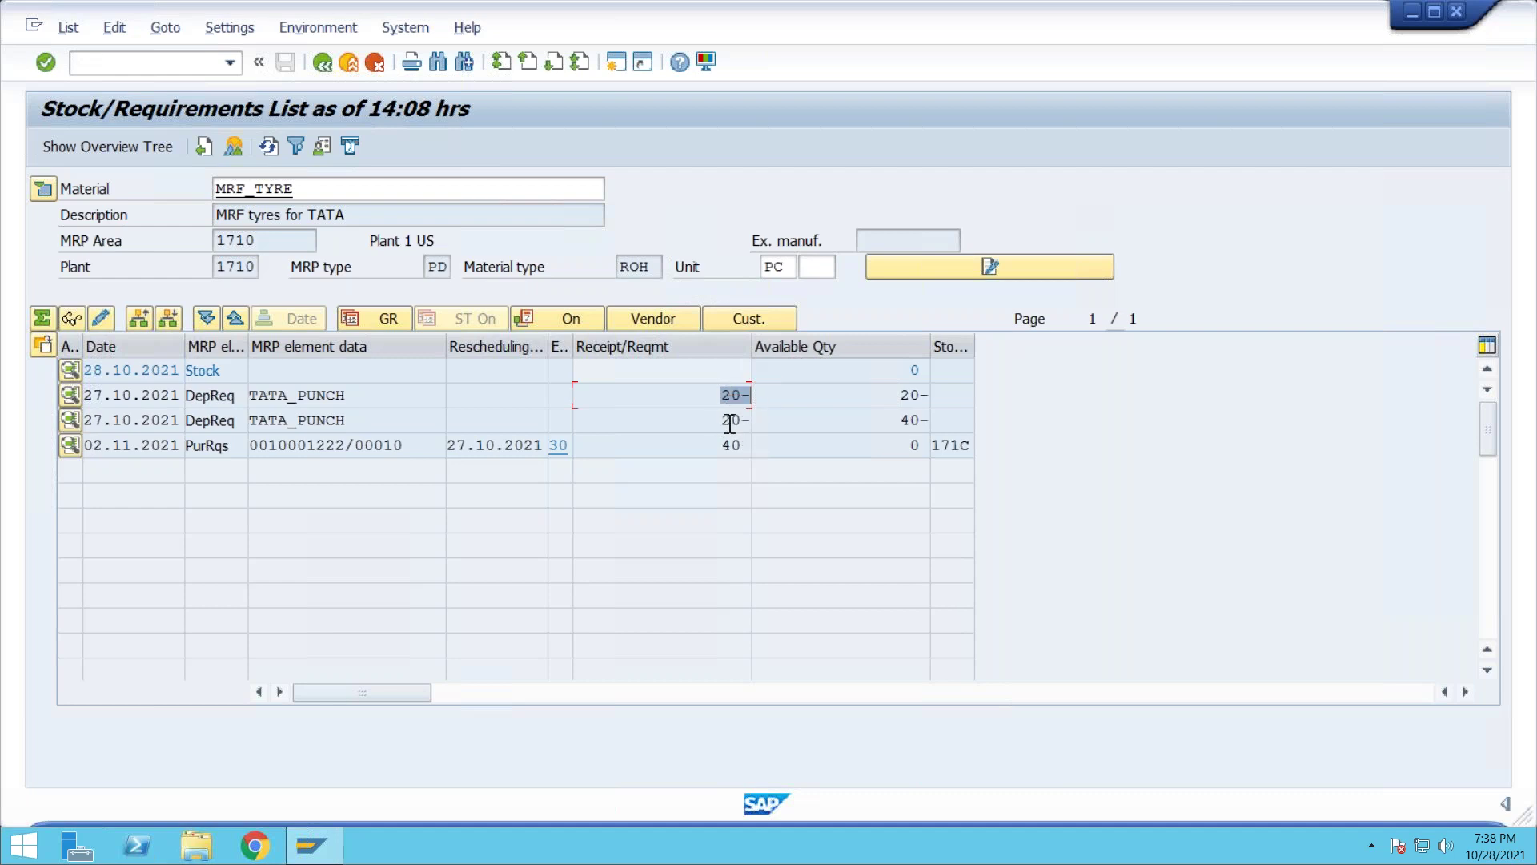
pyautogui.click(745, 447)
pyautogui.click(181, 452)
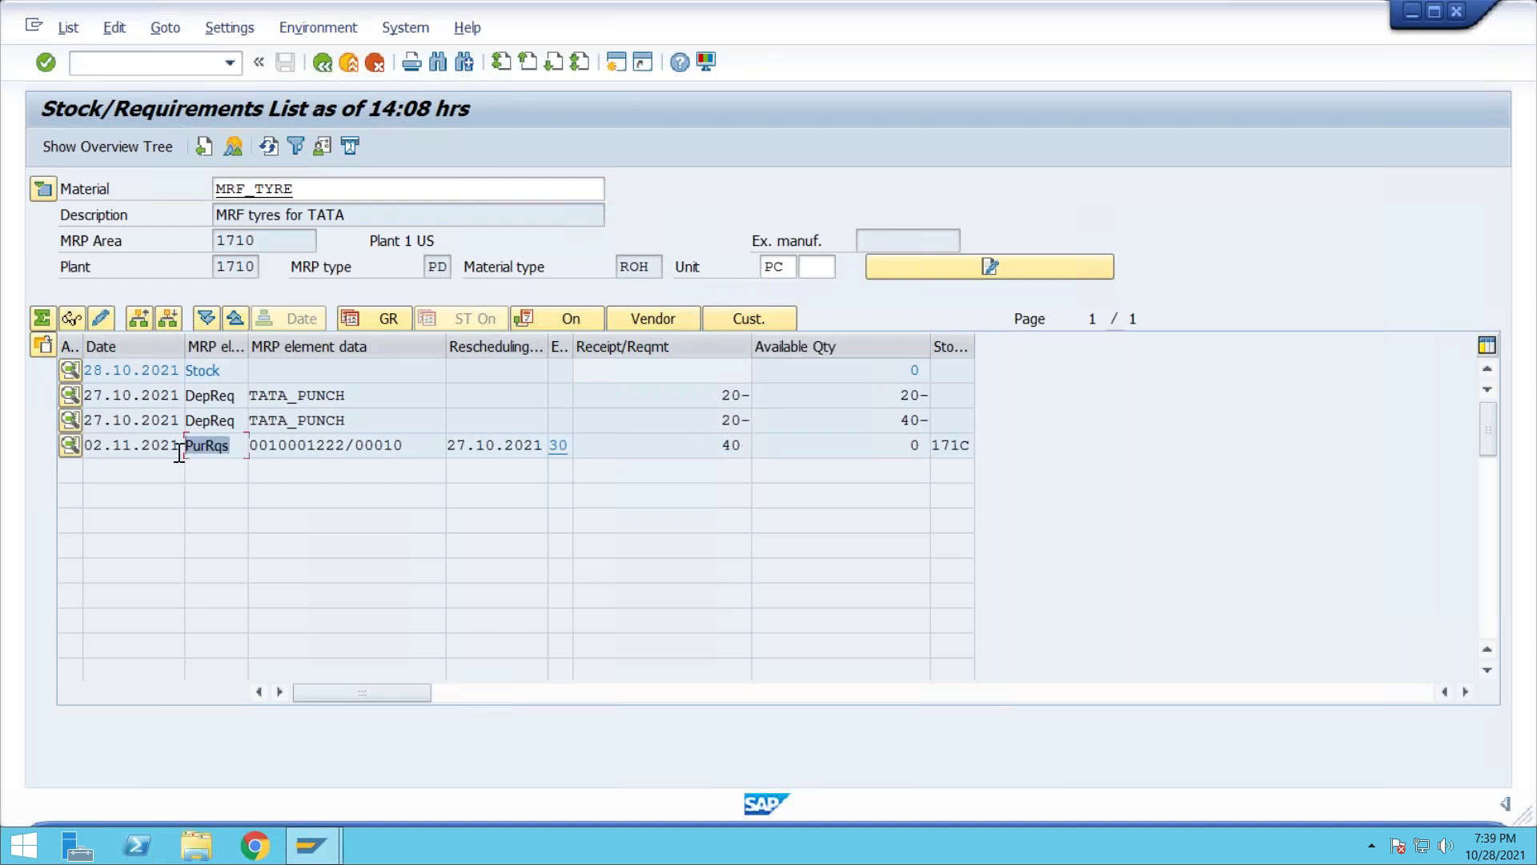
pyautogui.click(720, 446)
# Display the stock/requirements list for material WINDSHIELD
pyautogui.doubleClick(302, 186)
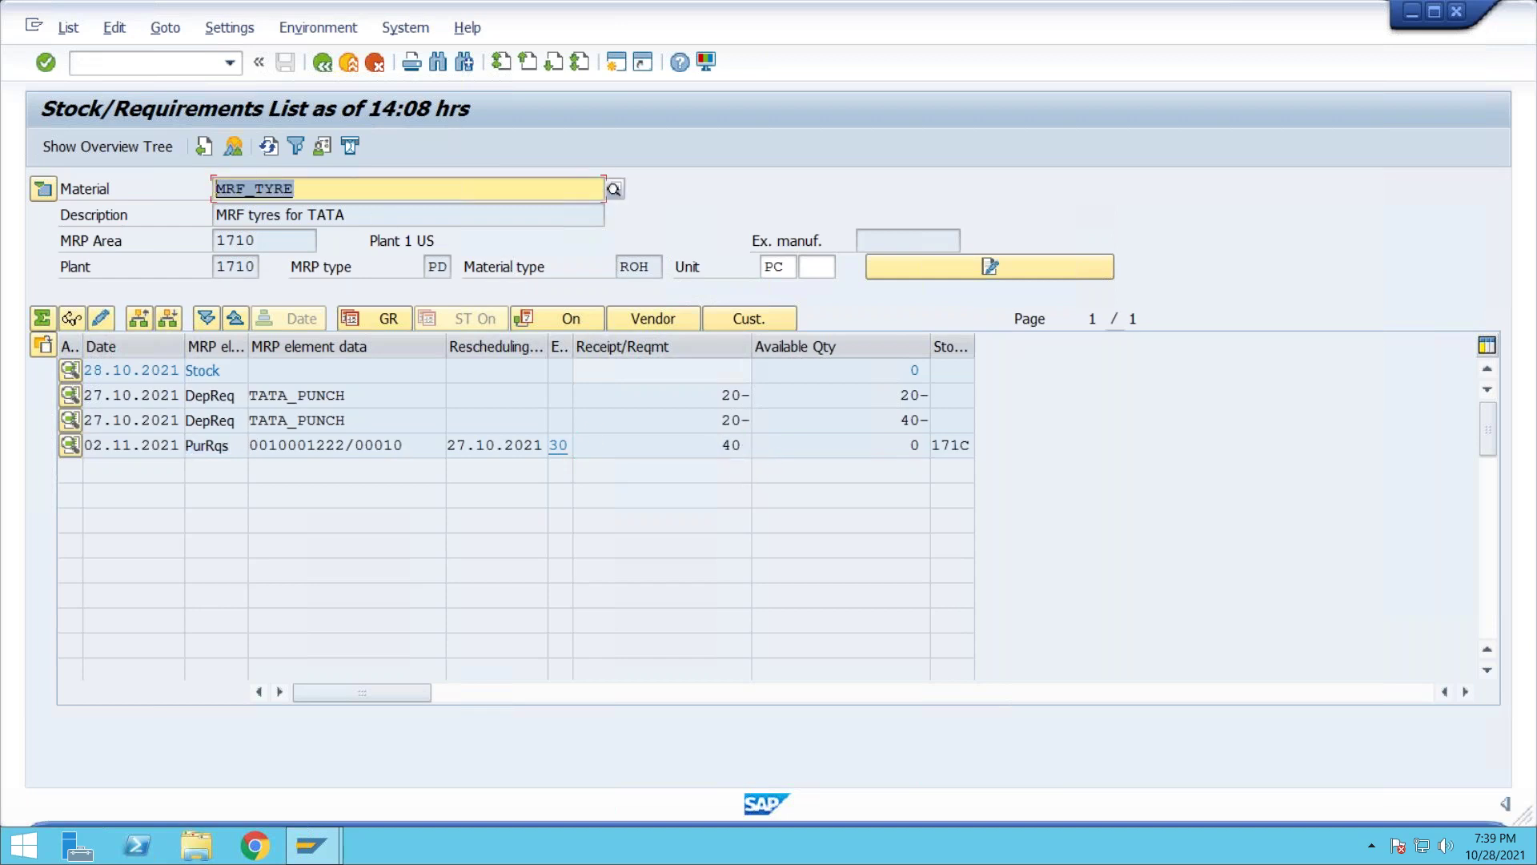
pyautogui.write('windshe')
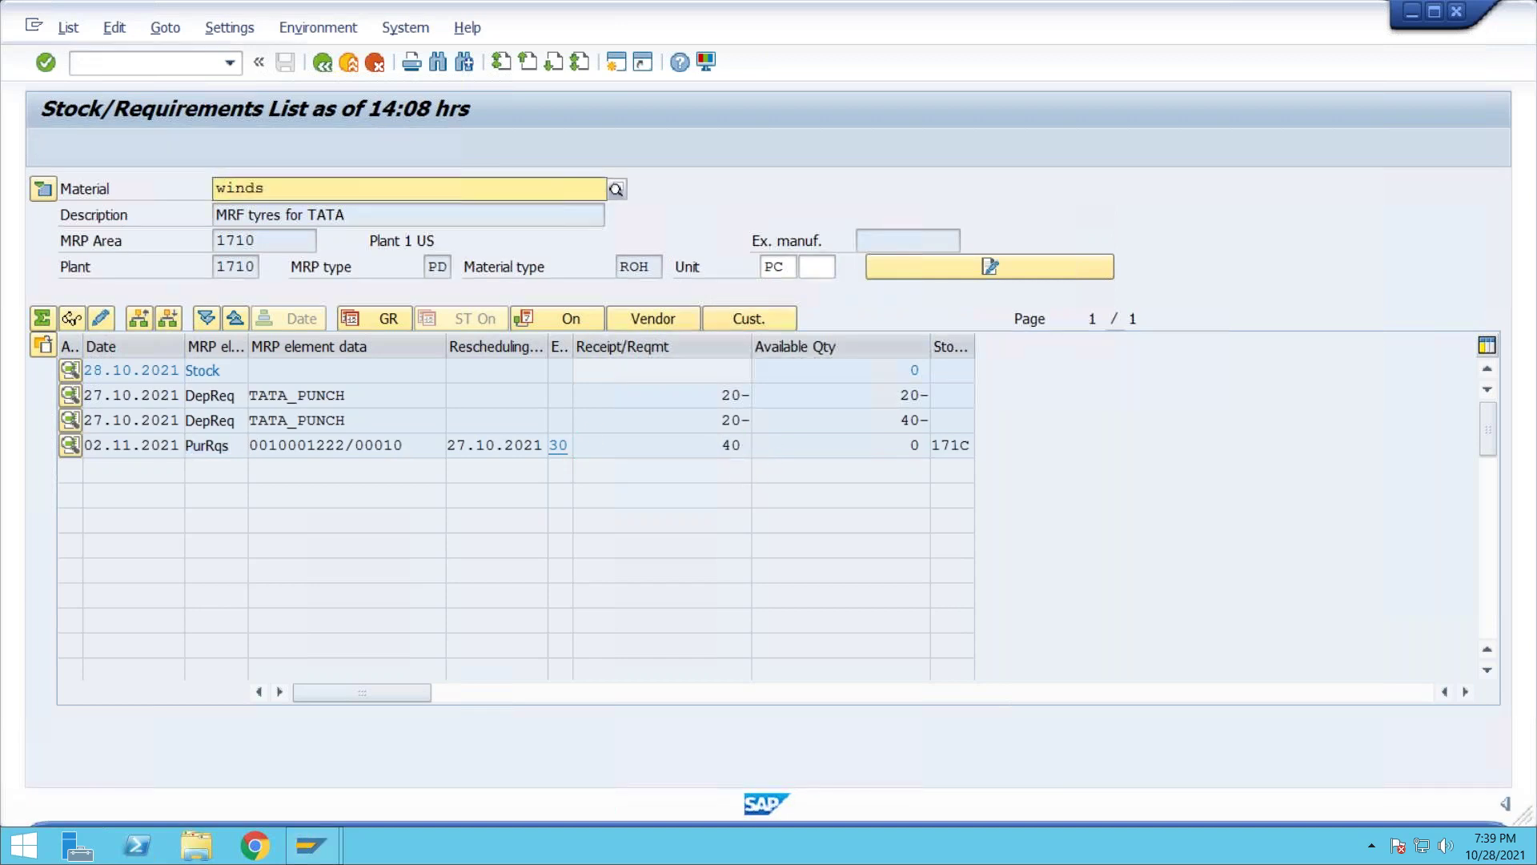
pyautogui.click(335, 232)
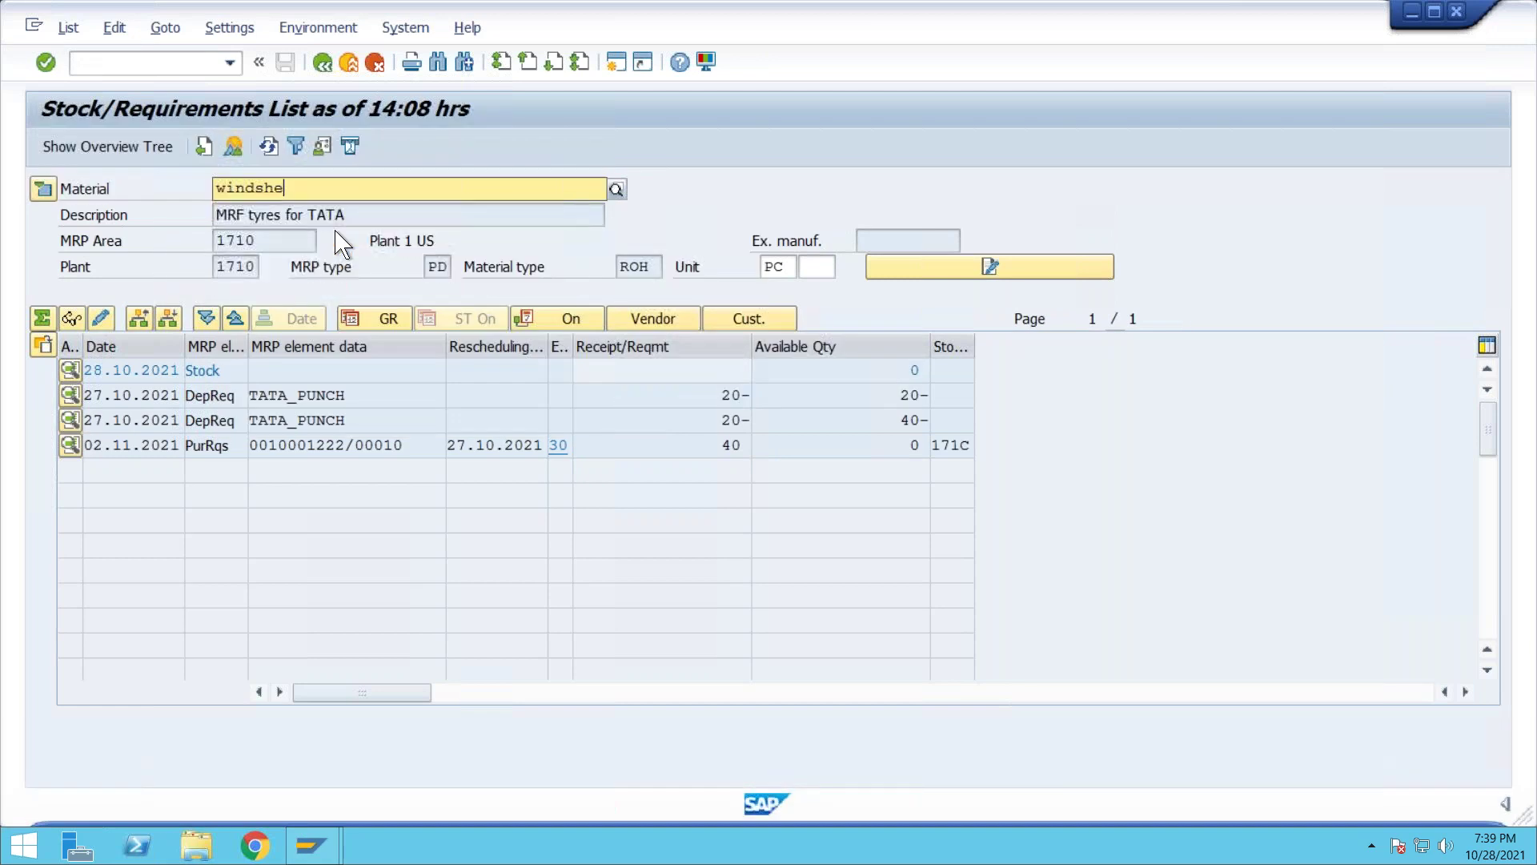
pyautogui.press('Return')
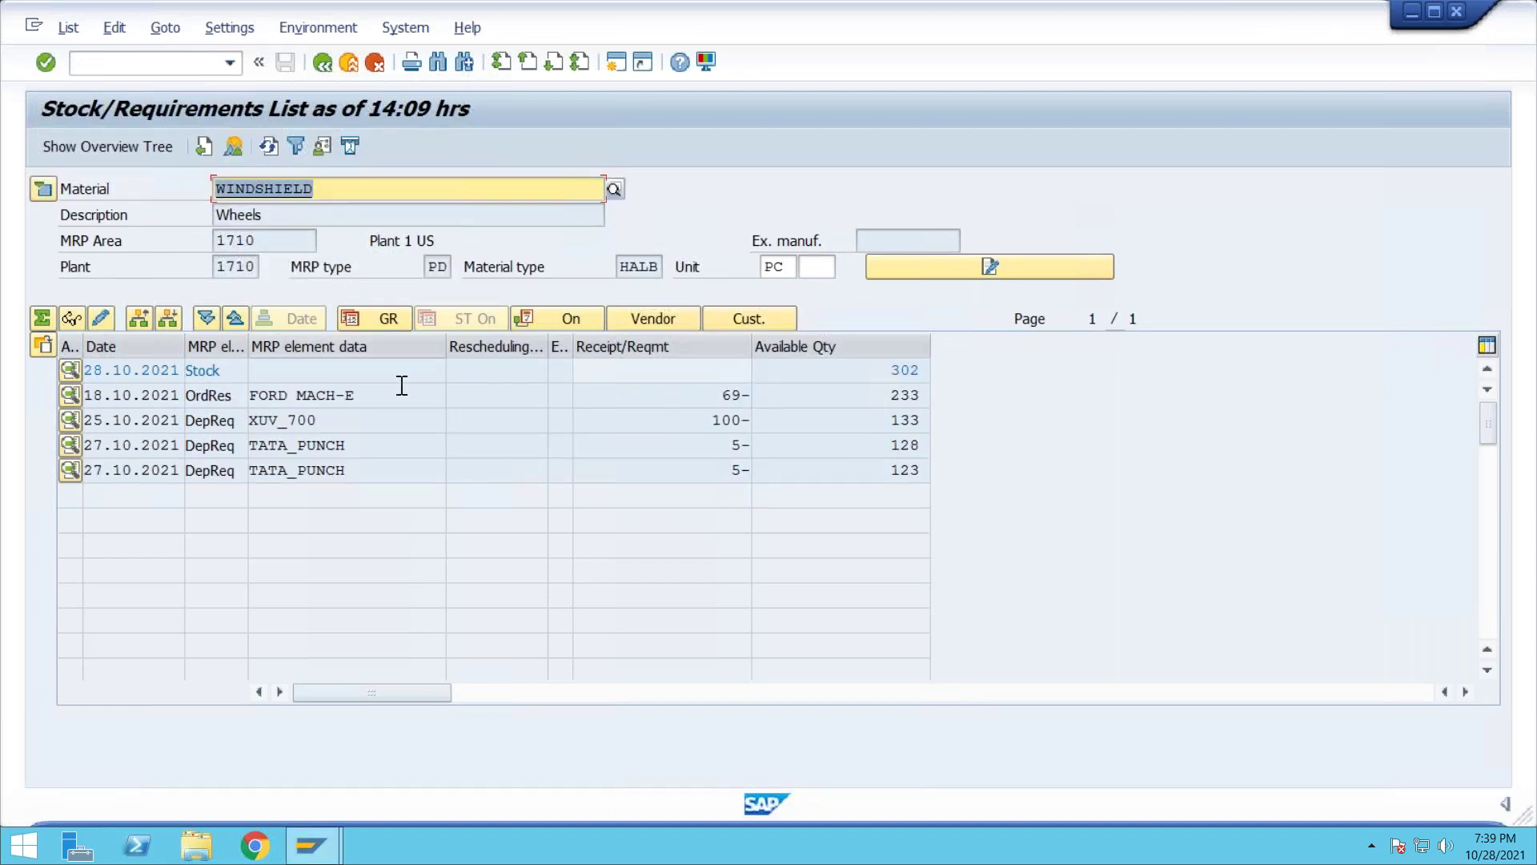
# Examine the available WINDSHIELD stock and the quantities of the dependent requirements from TATA_PUNCH
pyautogui.click(881, 370)
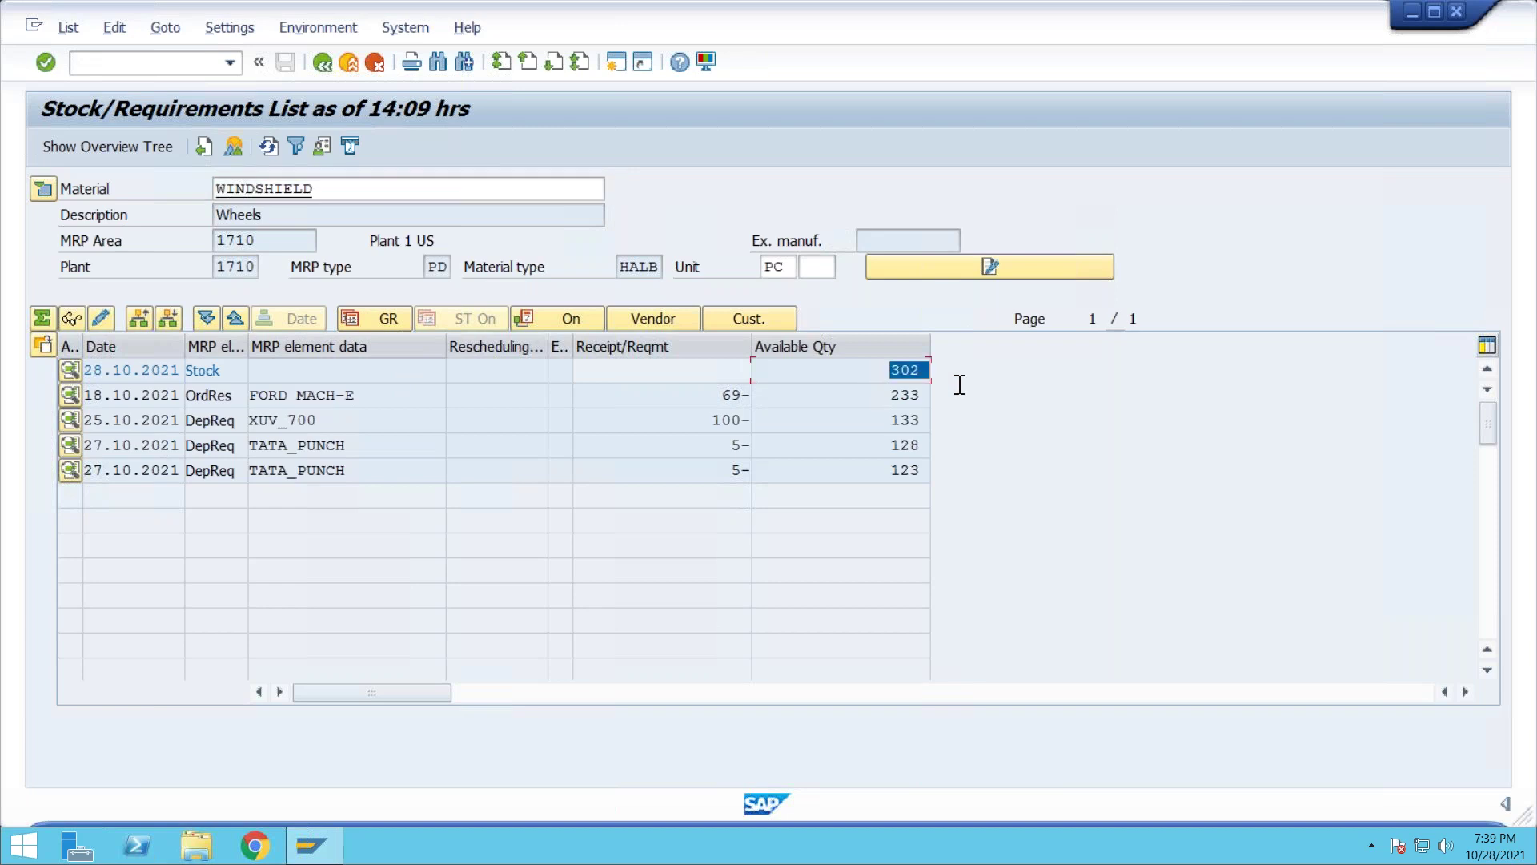
pyautogui.click(349, 445)
pyautogui.doubleClick(304, 444)
pyautogui.doubleClick(721, 442)
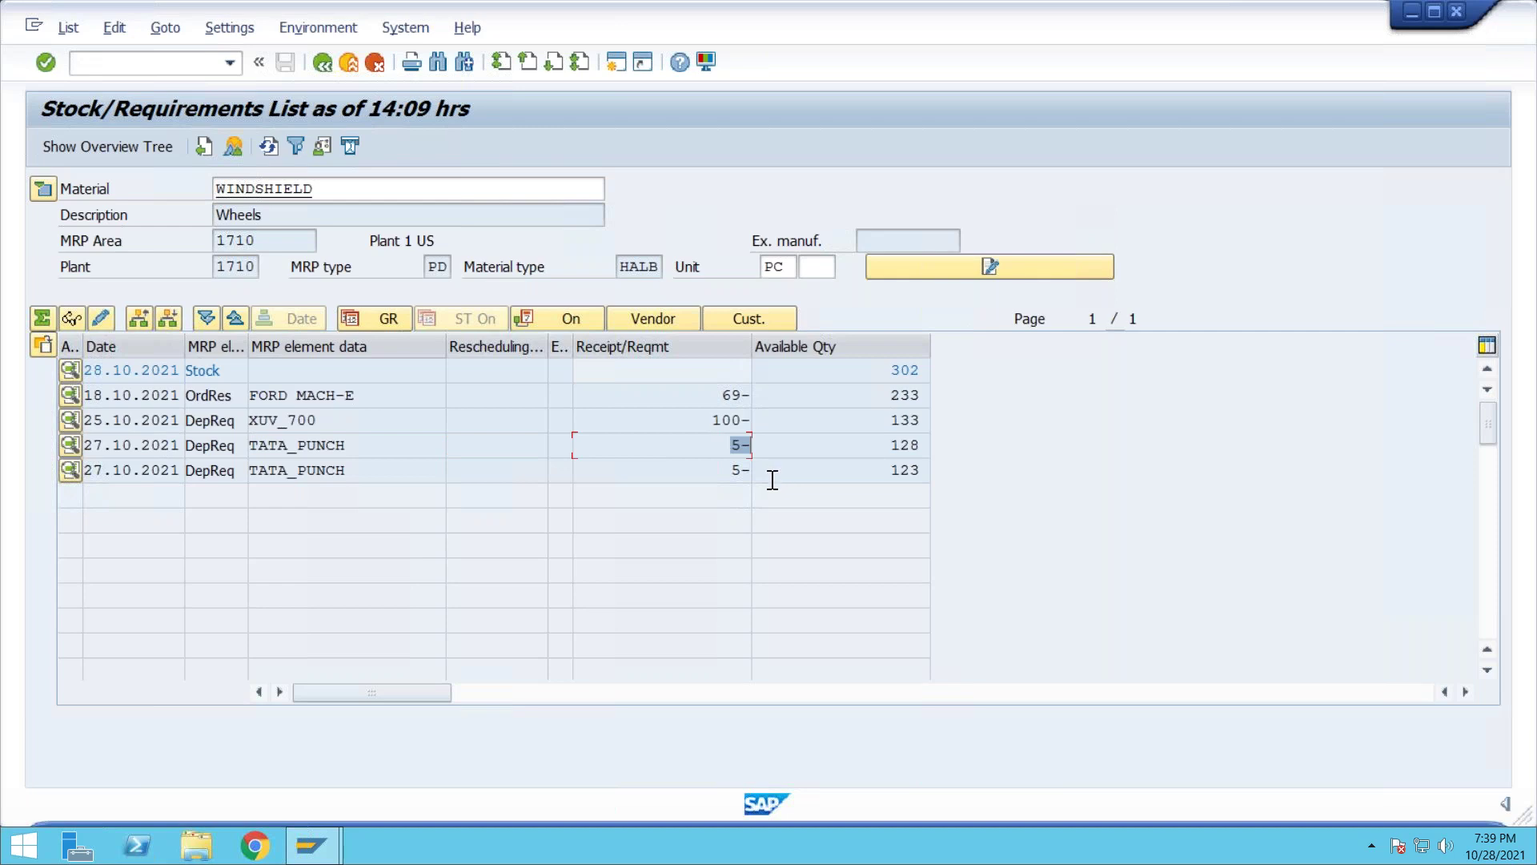
pyautogui.doubleClick(703, 470)
# Display the stock/requirements list for material ENGINE_TATA
pyautogui.doubleClick(344, 189)
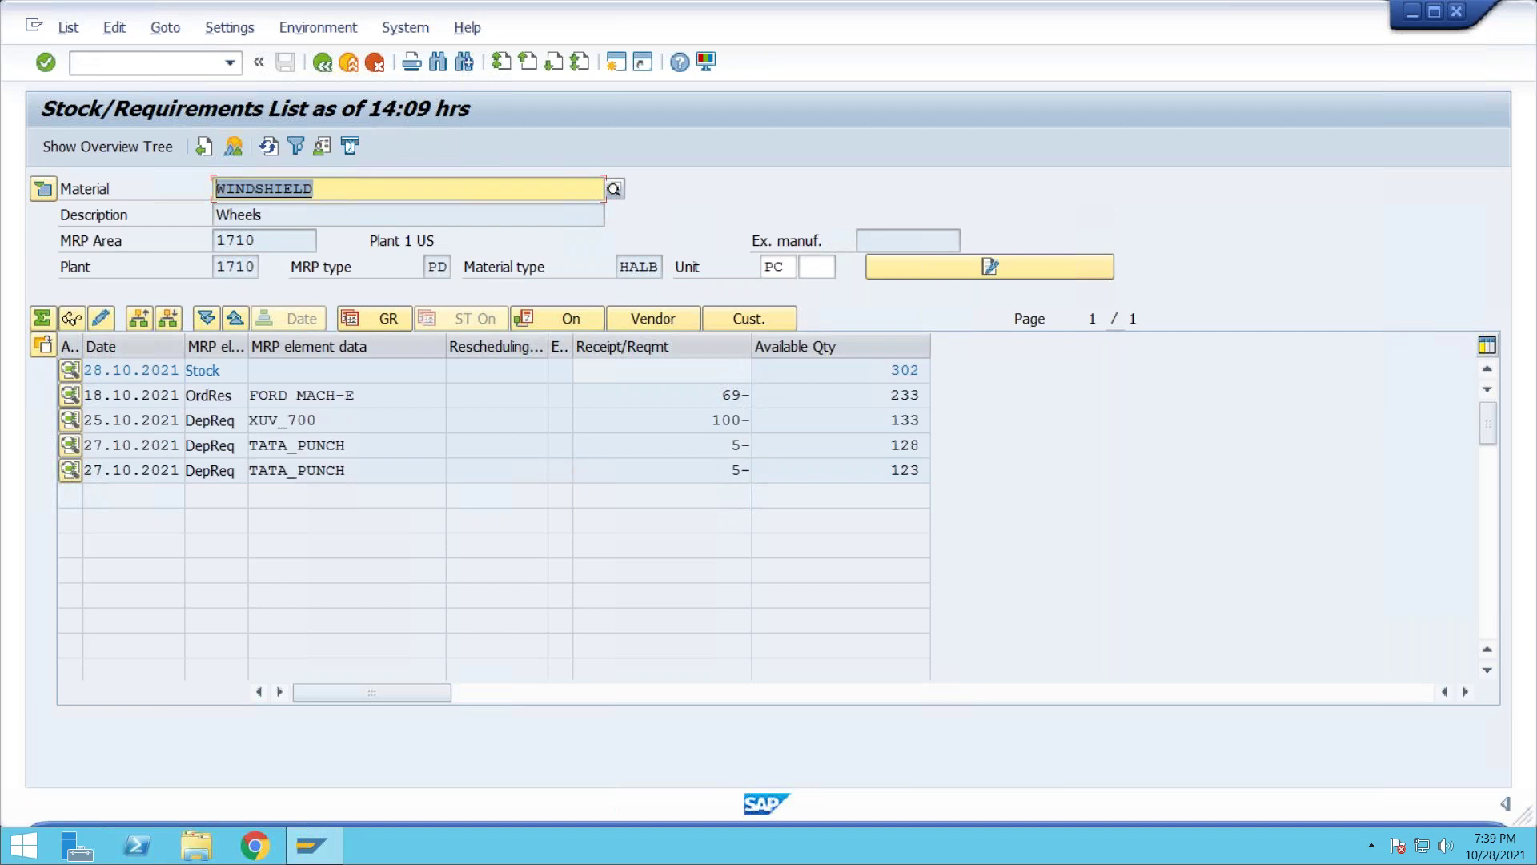
pyautogui.write('engine')
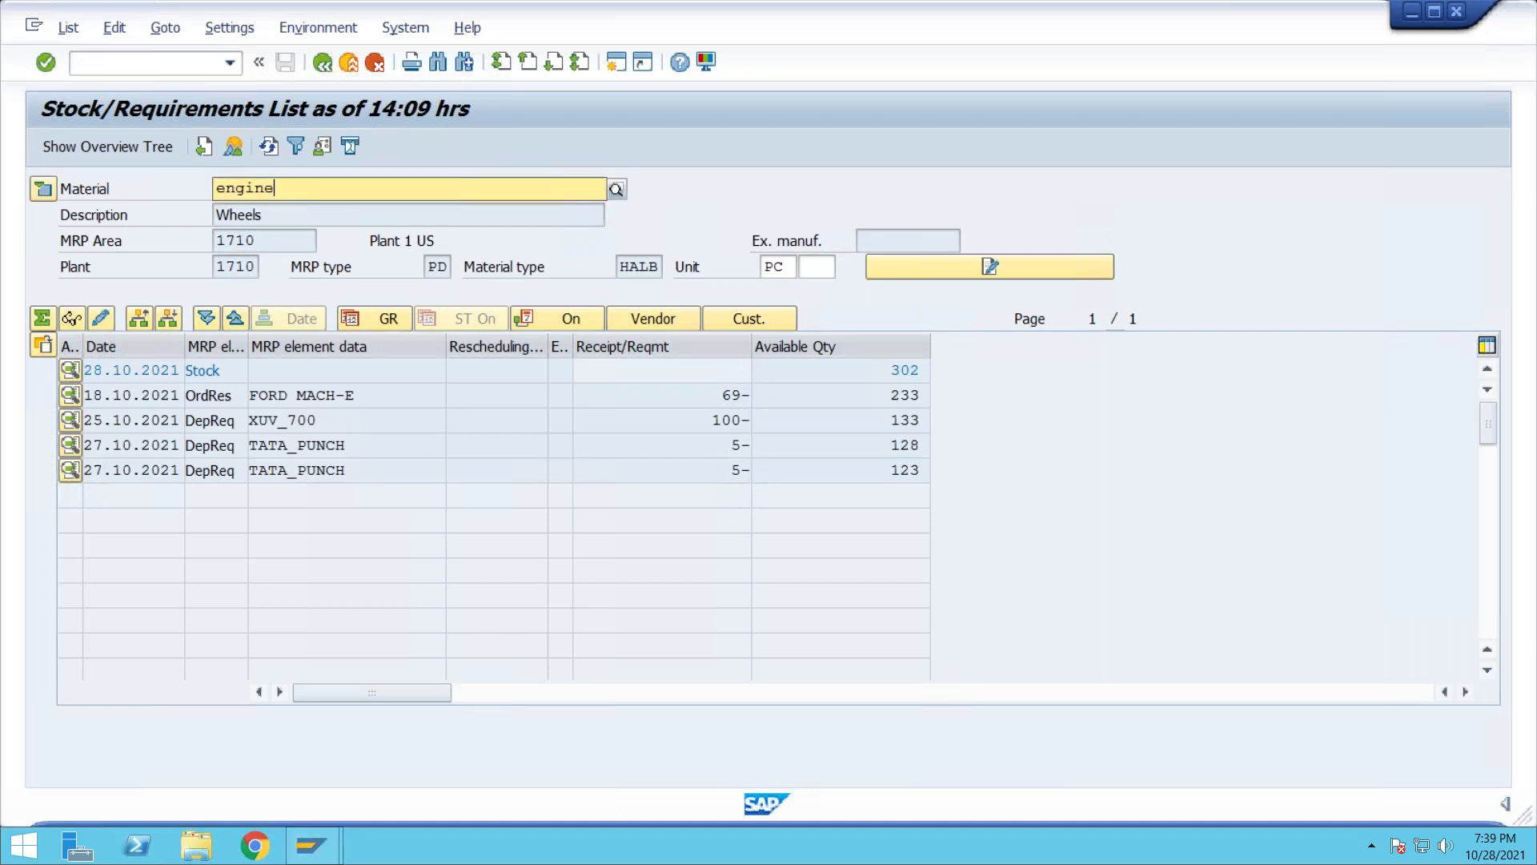
pyautogui.click(241, 234)
pyautogui.press('Return')
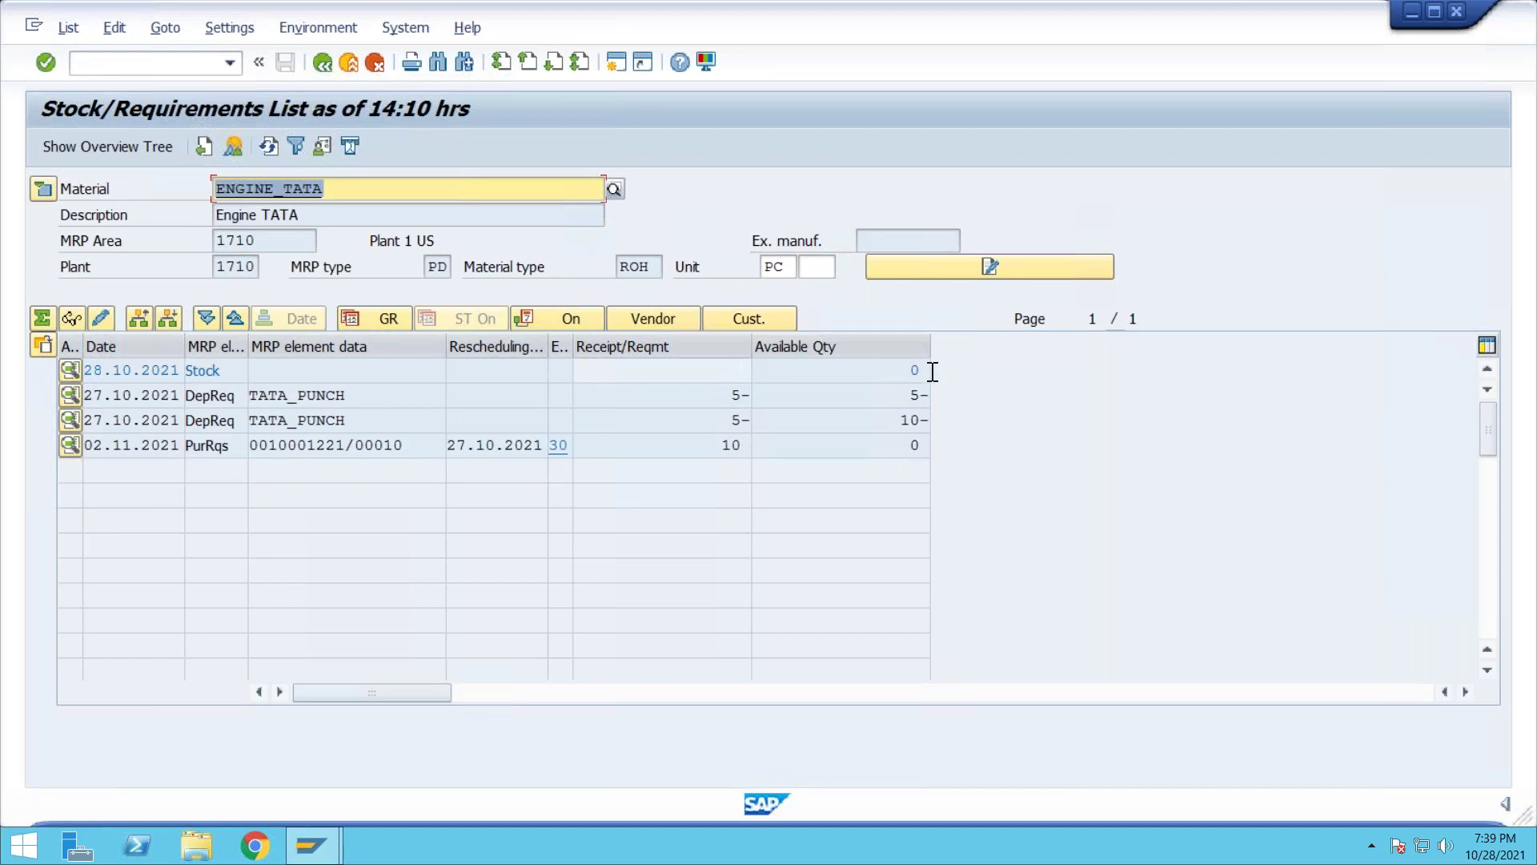
# Examine the available ENGINE_TATA stock and the quantity of its purchase requisition
pyautogui.click(897, 372)
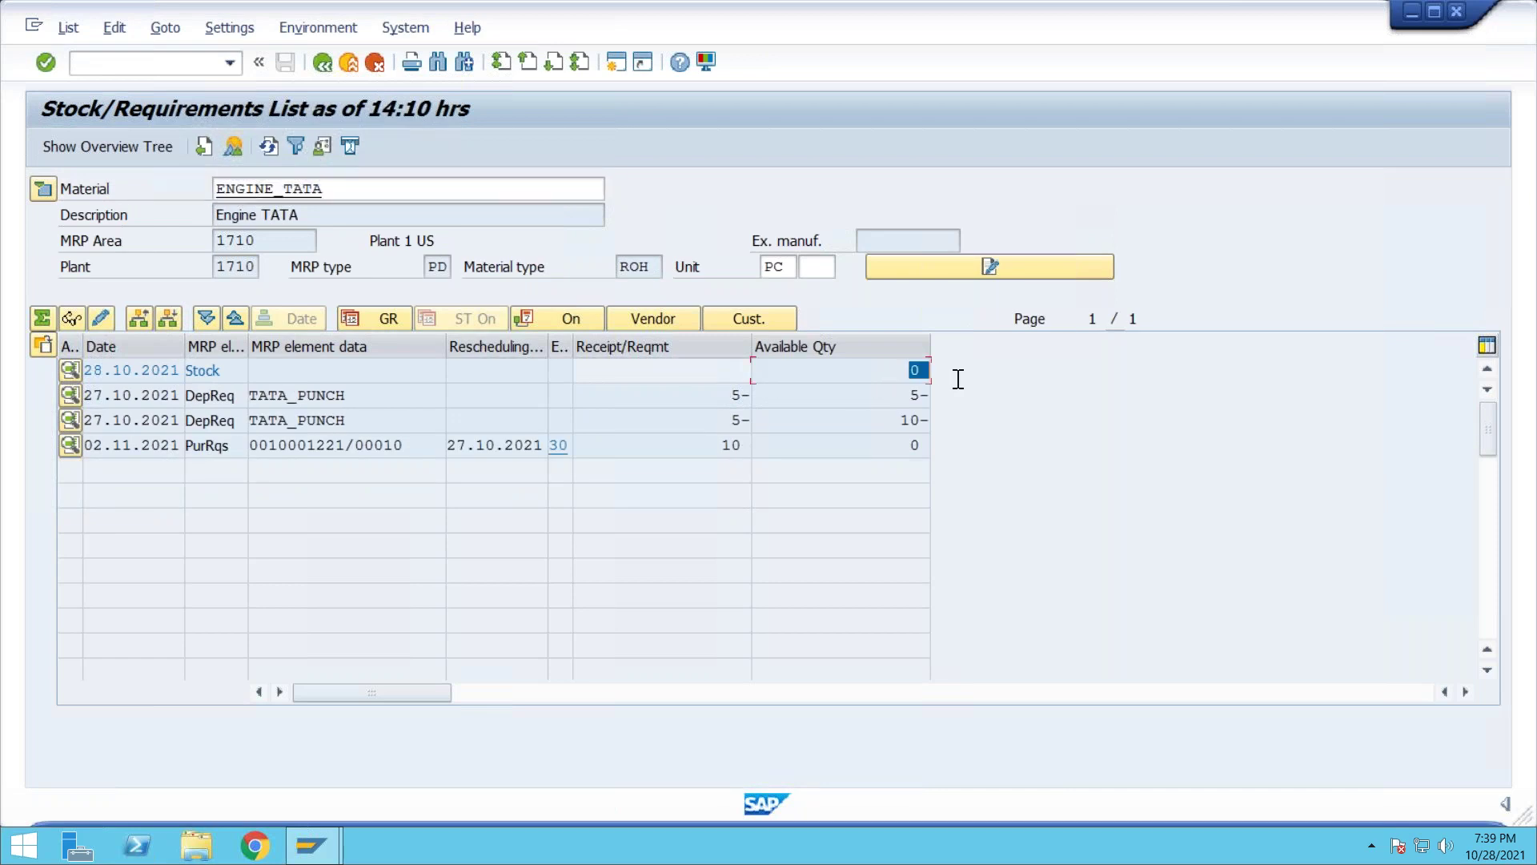
pyautogui.click(723, 446)
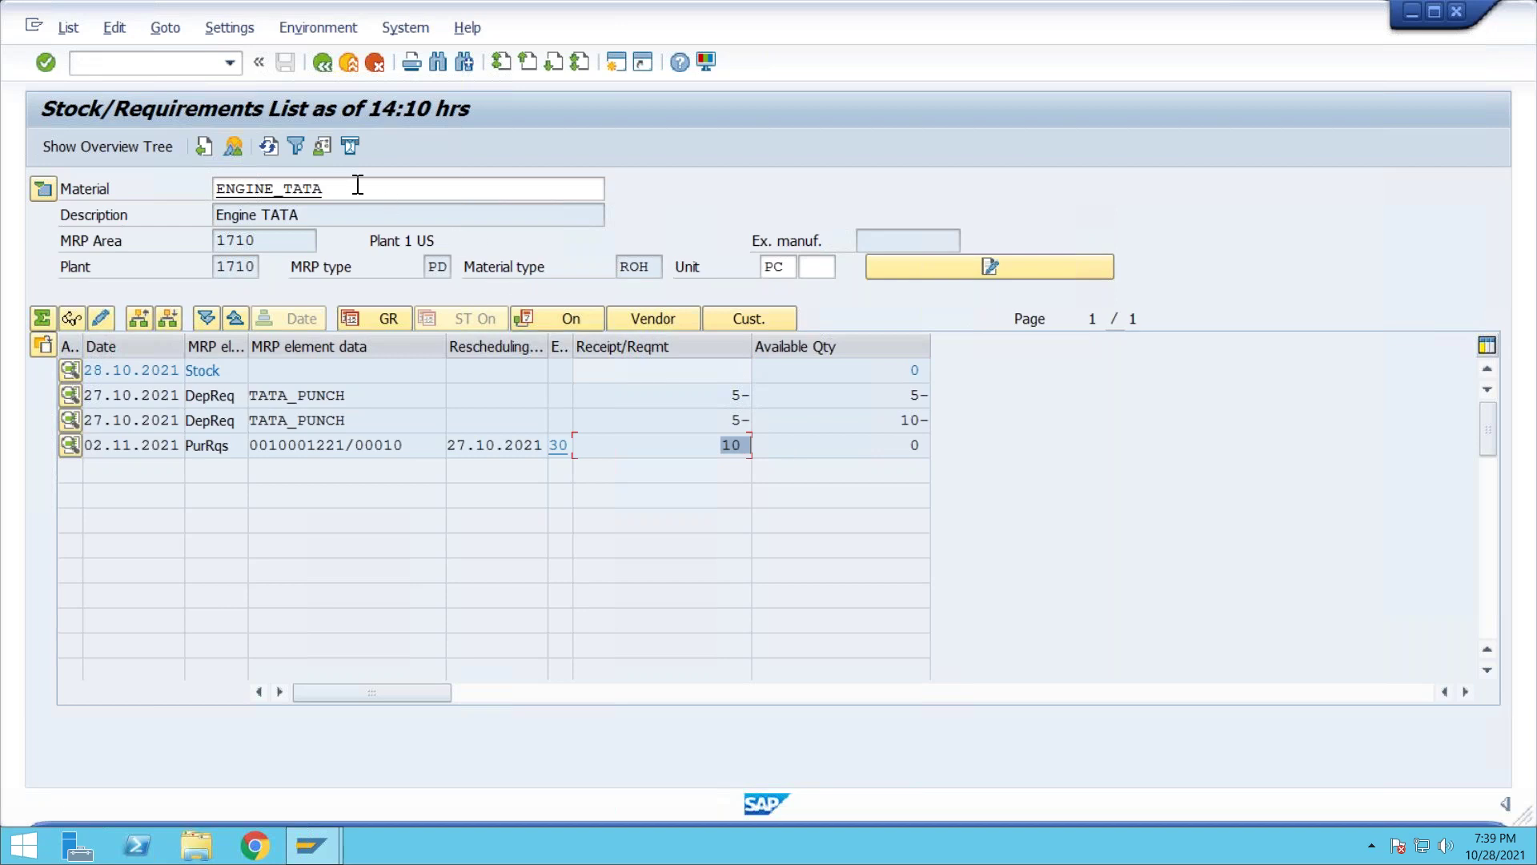
pyautogui.moveTo(356, 186); pyautogui.dragTo(201, 190)
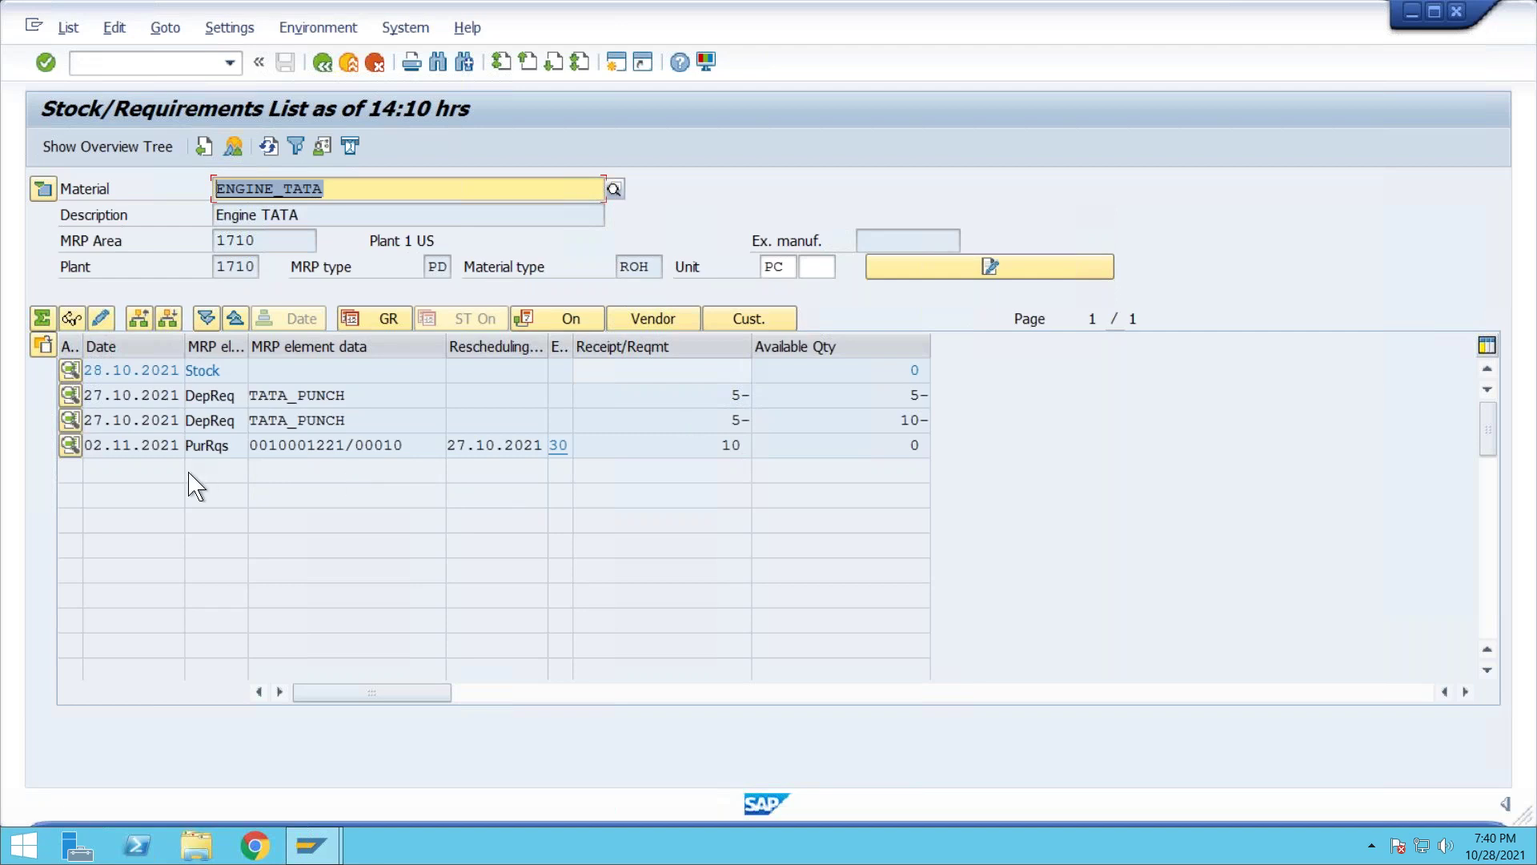
# Open the details of the ENGINE_TATA purchase requisition and start converting it into a purchase order
pyautogui.click(71, 450)
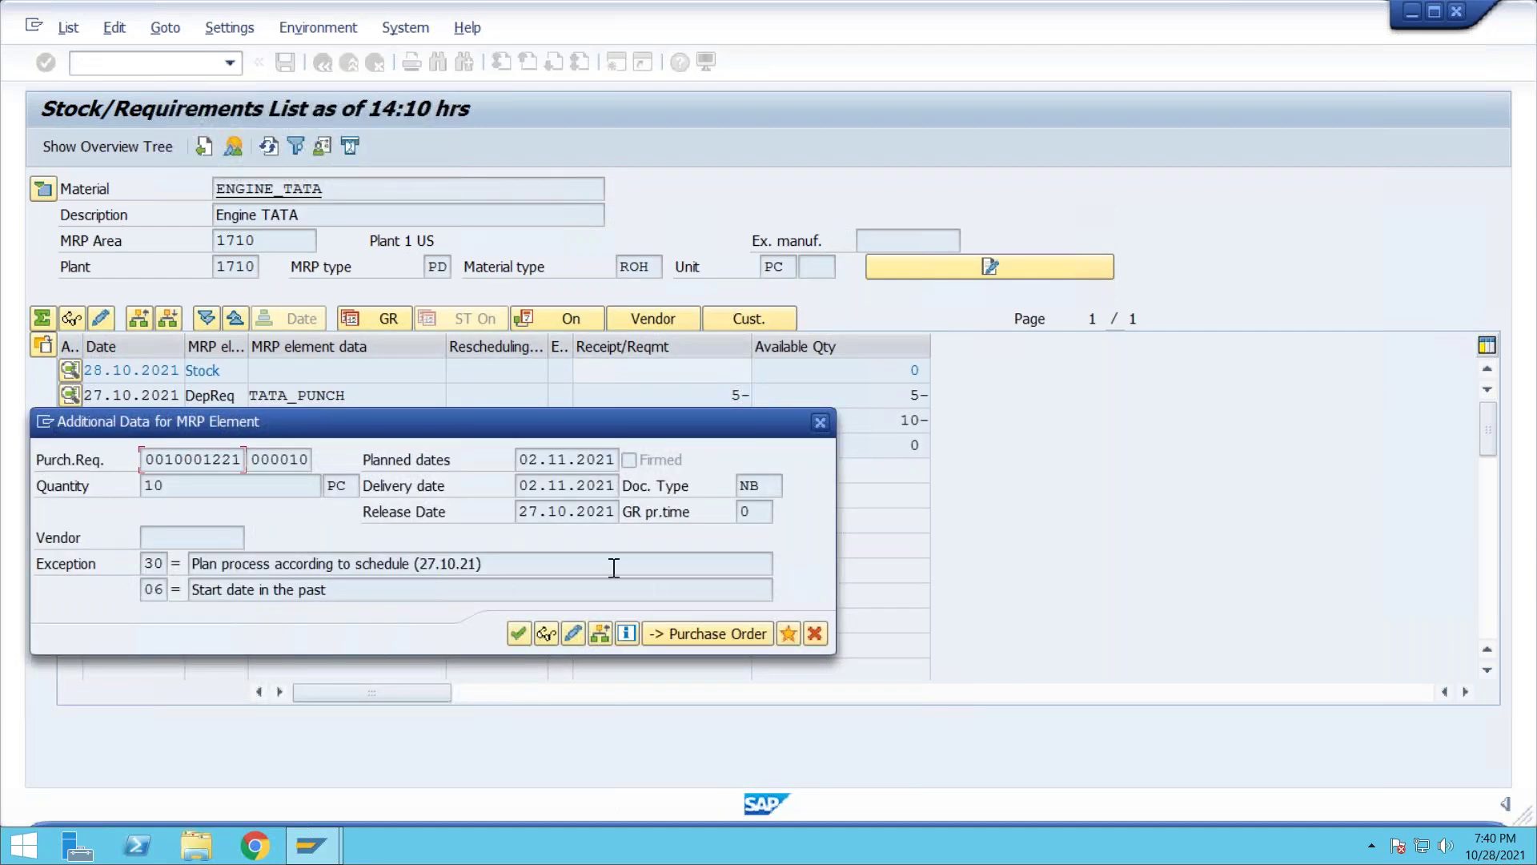
pyautogui.moveTo(532, 425); pyautogui.dragTo(791, 317)
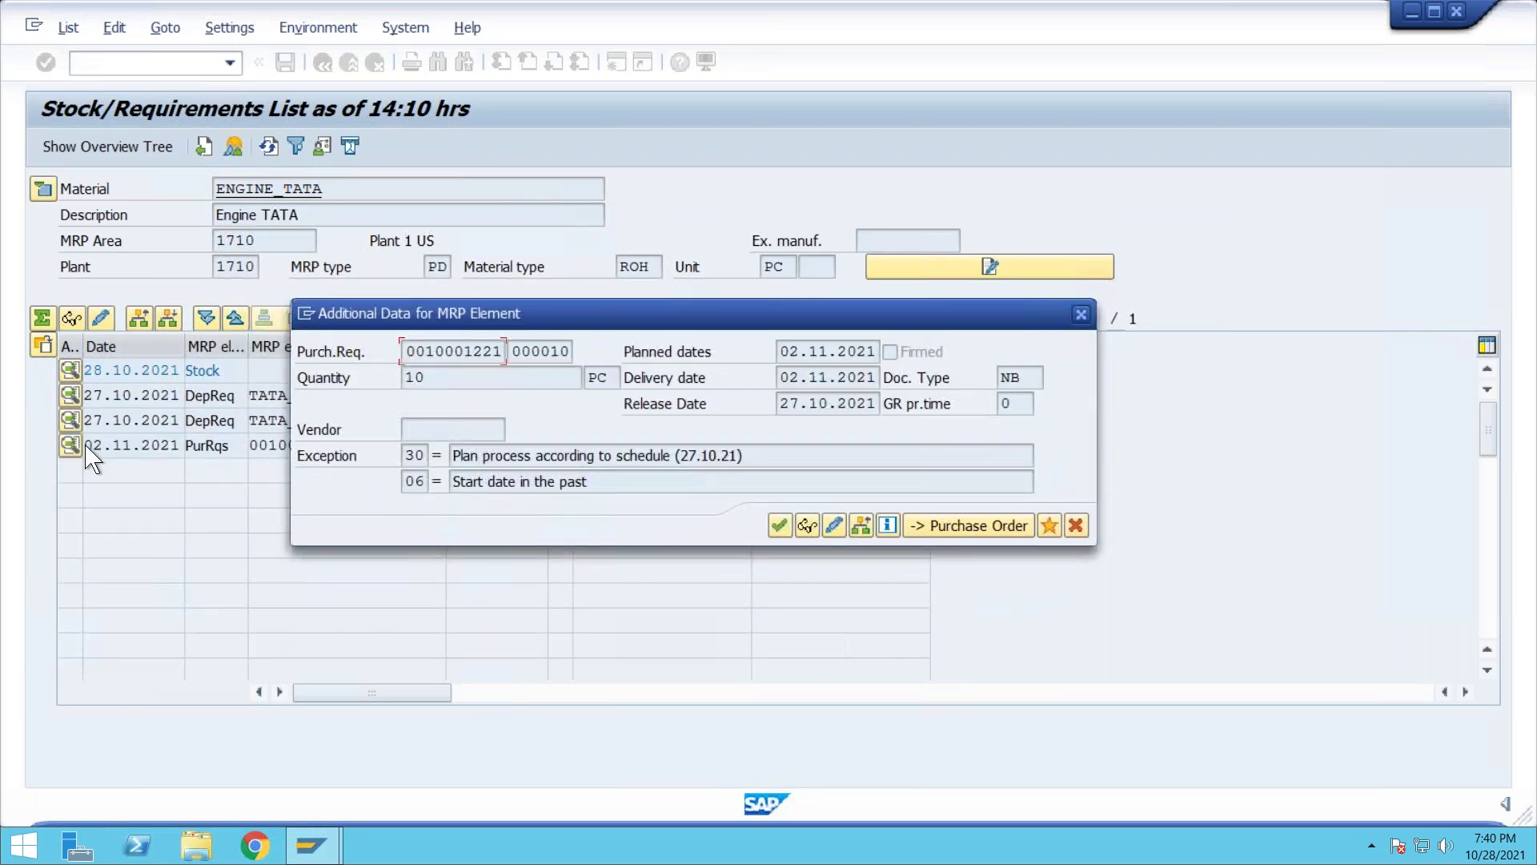
pyautogui.click(947, 526)
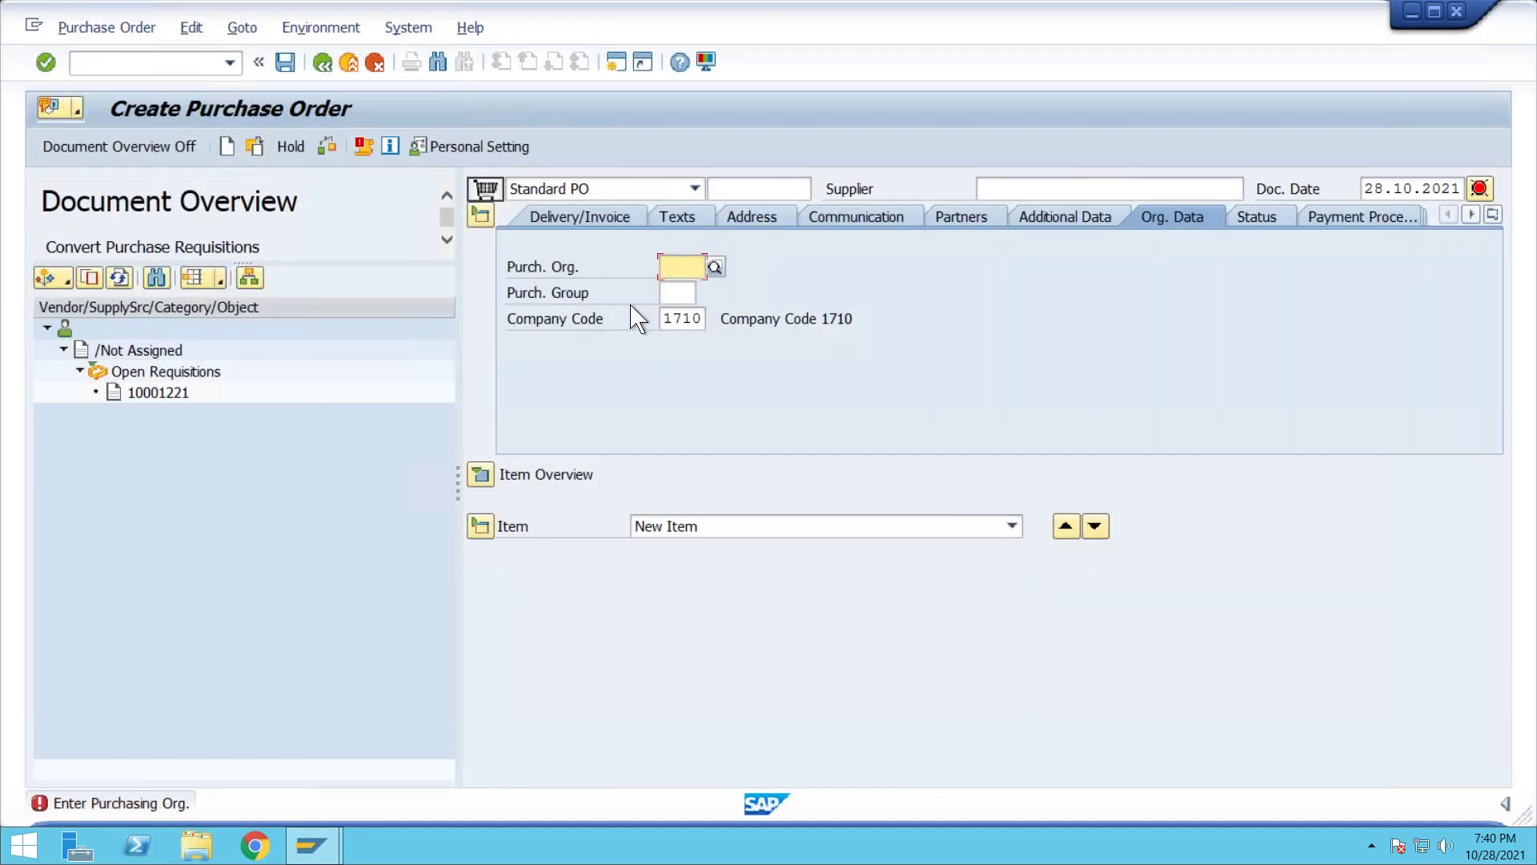
# Set the order's purchasing organization to 1710, purchasing group to 001 and supplier to Domestic US Supplier 83
pyautogui.click(689, 271)
pyautogui.write('1710')
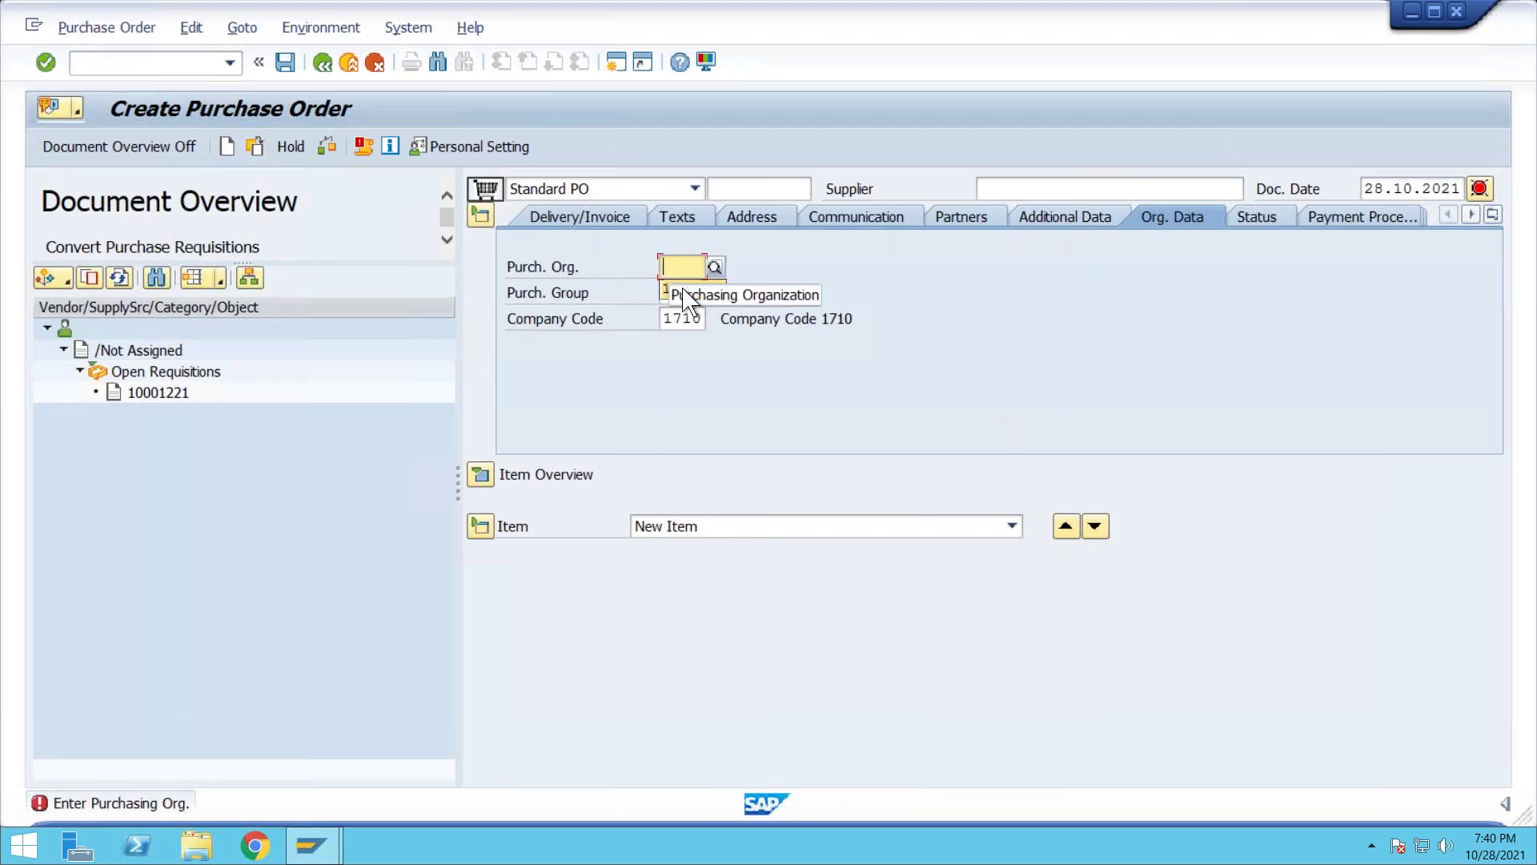
pyautogui.click(681, 291)
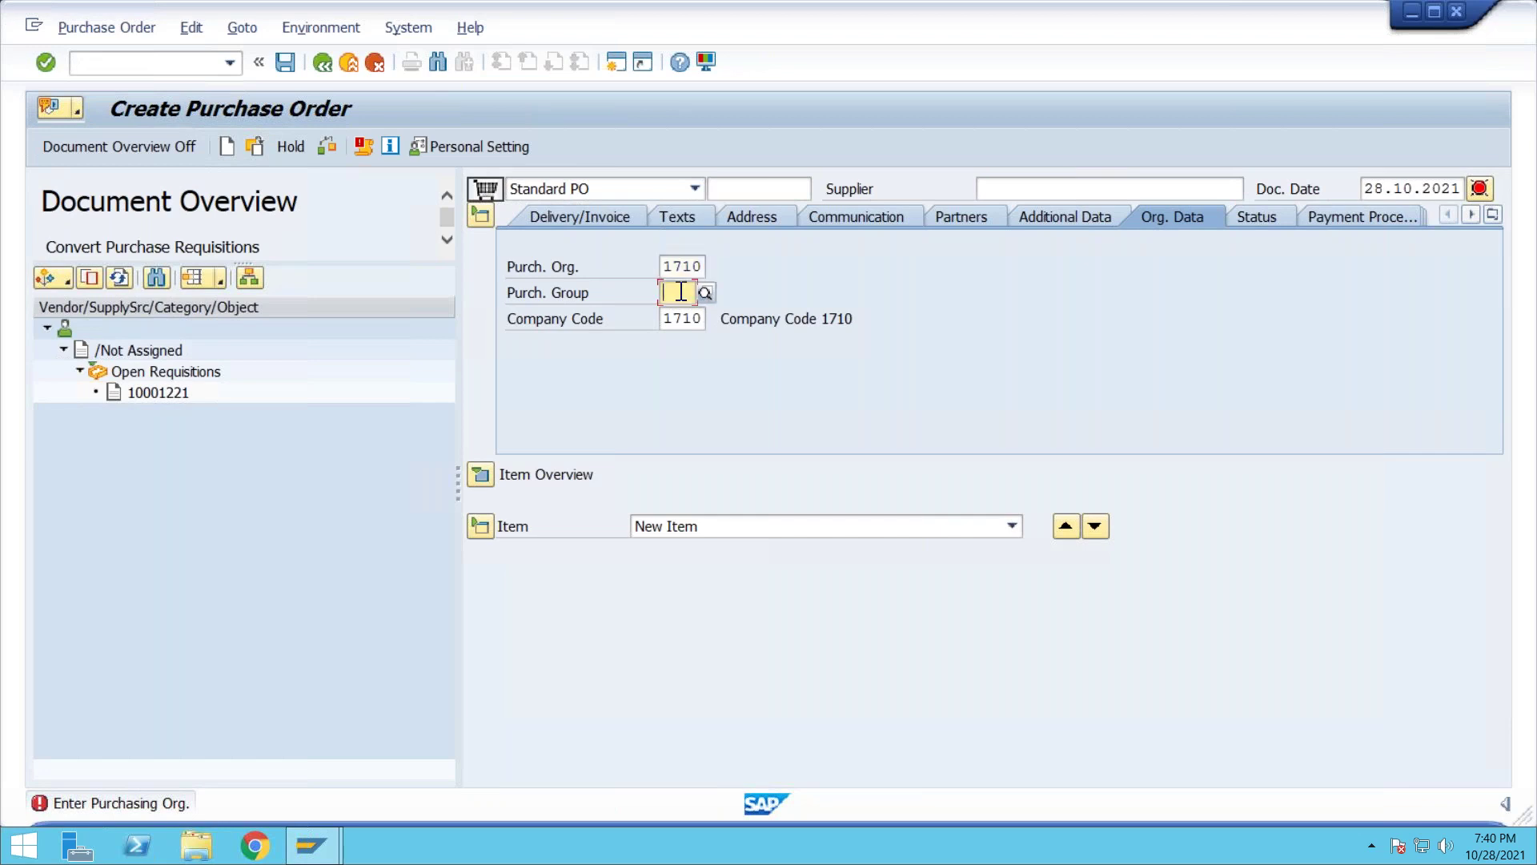
pyautogui.press('Return')
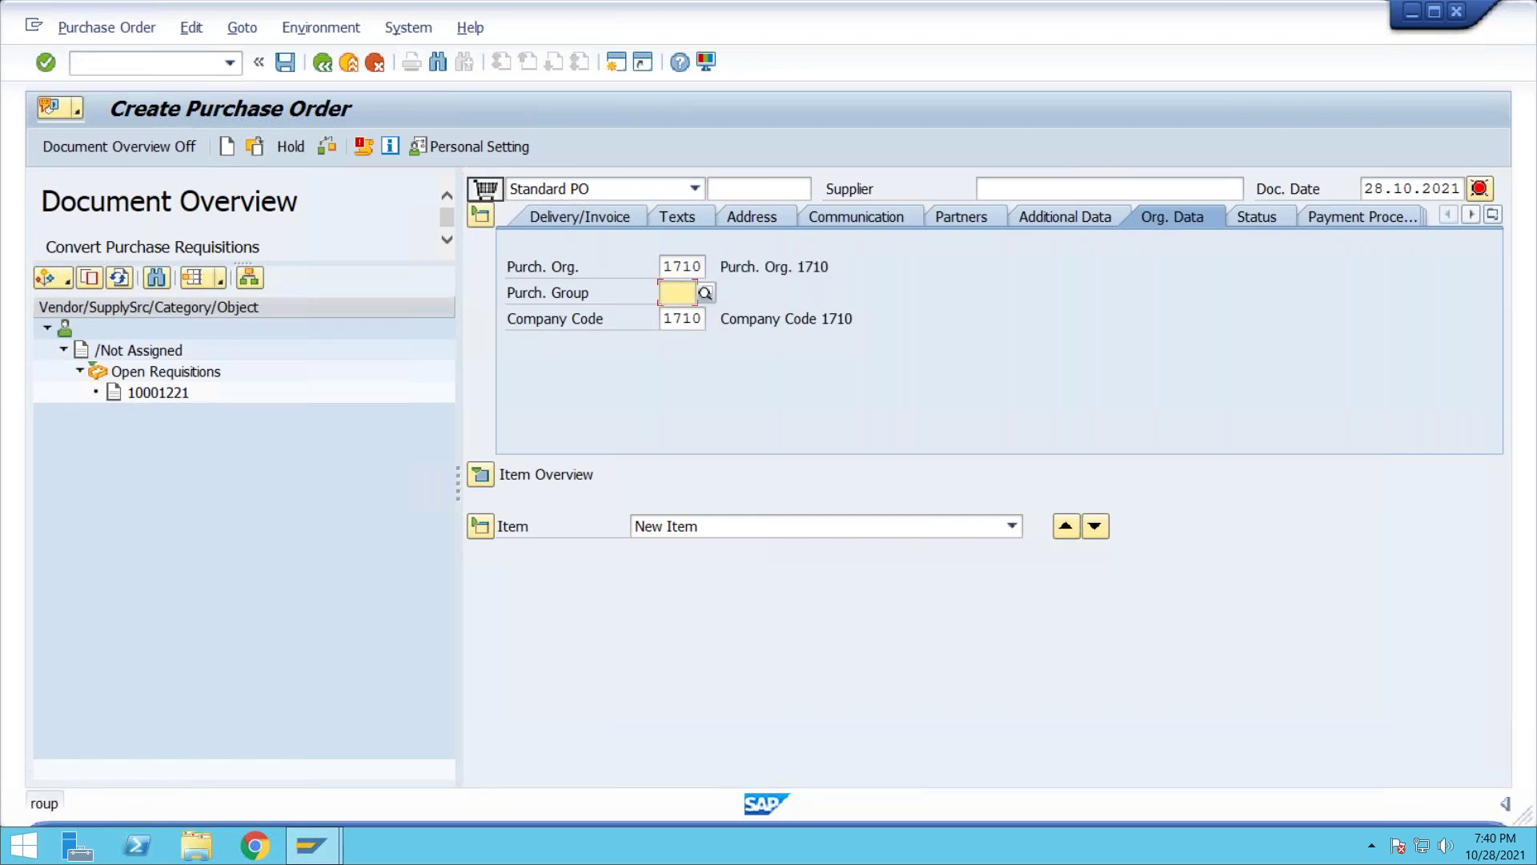
pyautogui.click(705, 293)
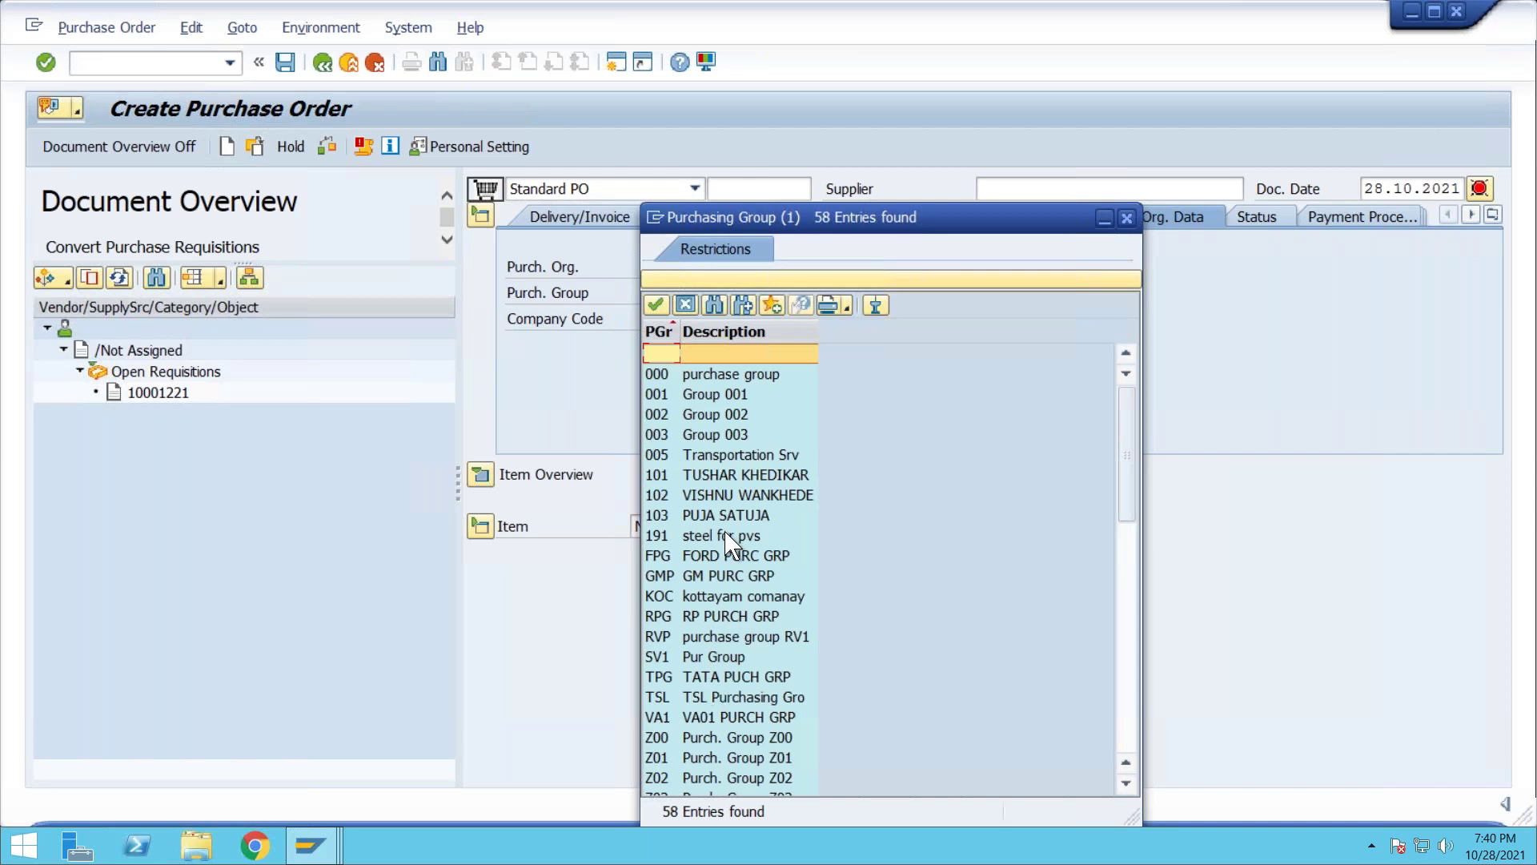
pyautogui.doubleClick(709, 397)
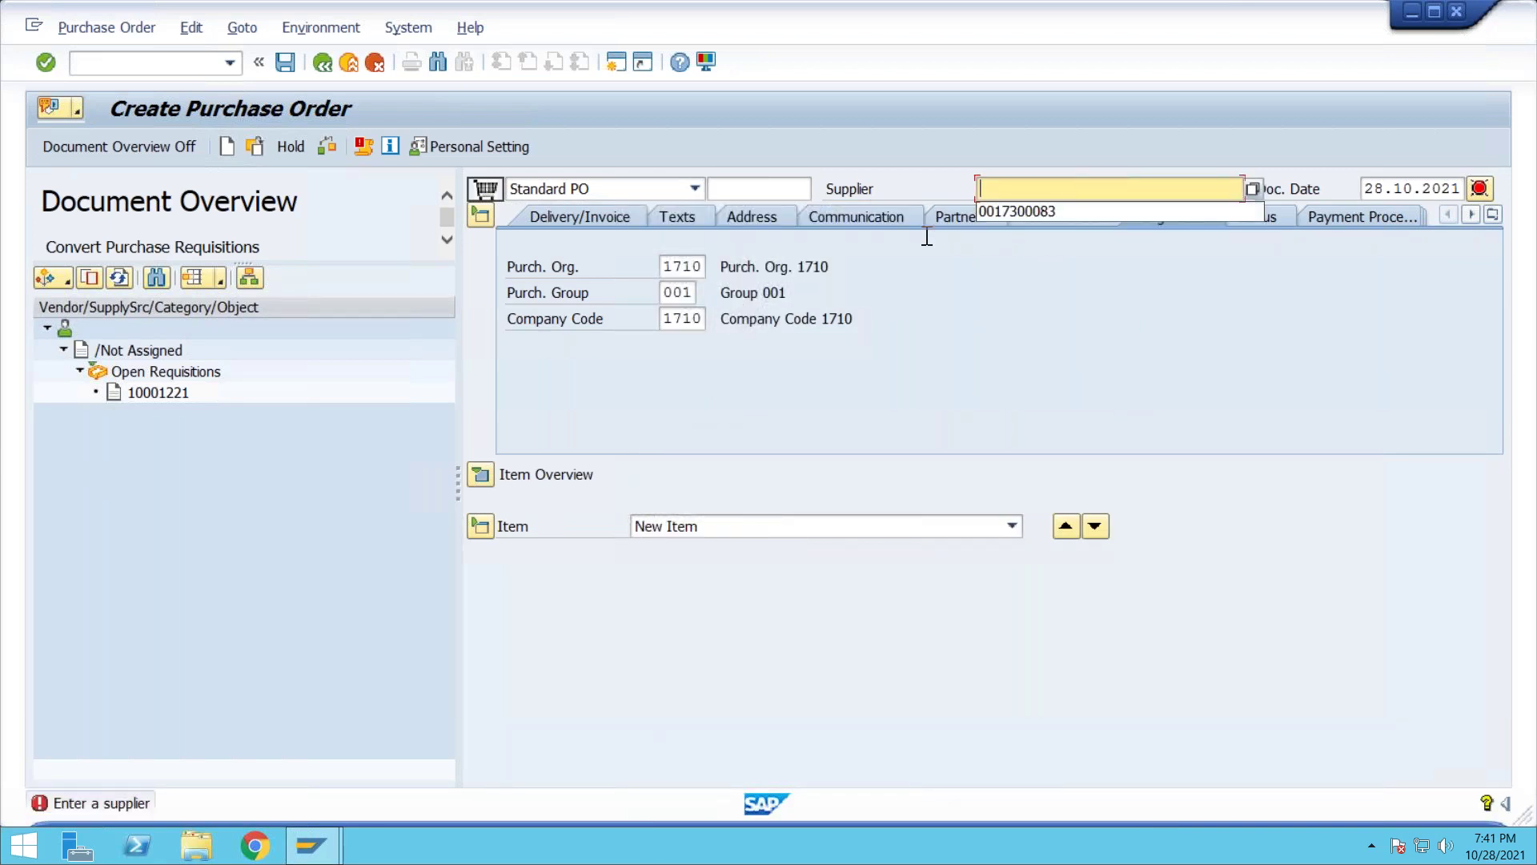
pyautogui.click(1021, 210)
pyautogui.press('Return')
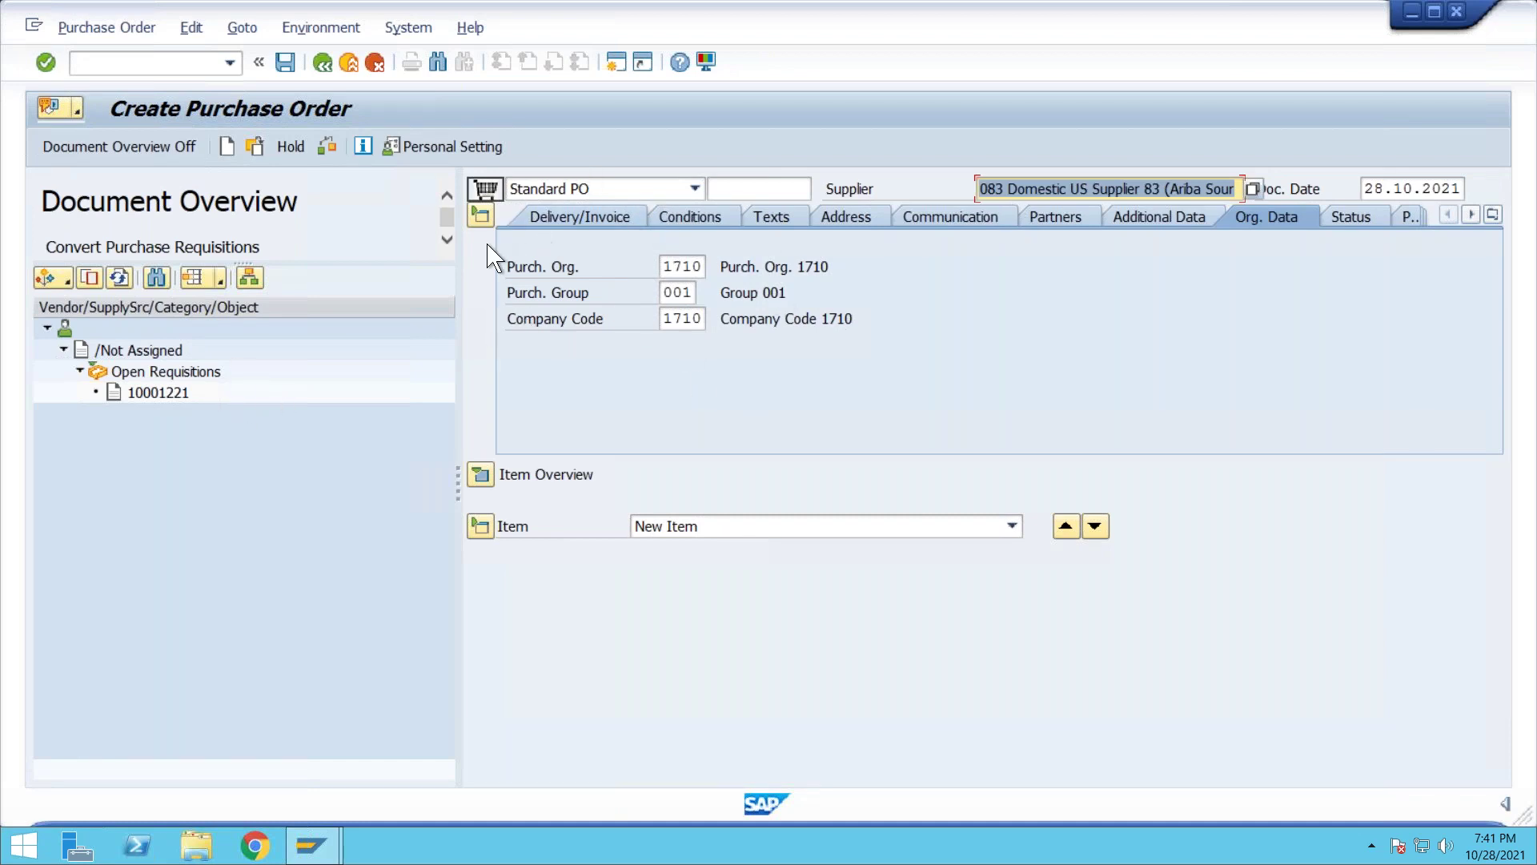
# Adopt the open requisition as an item of the purchase order and expand the item overview
pyautogui.click(148, 400)
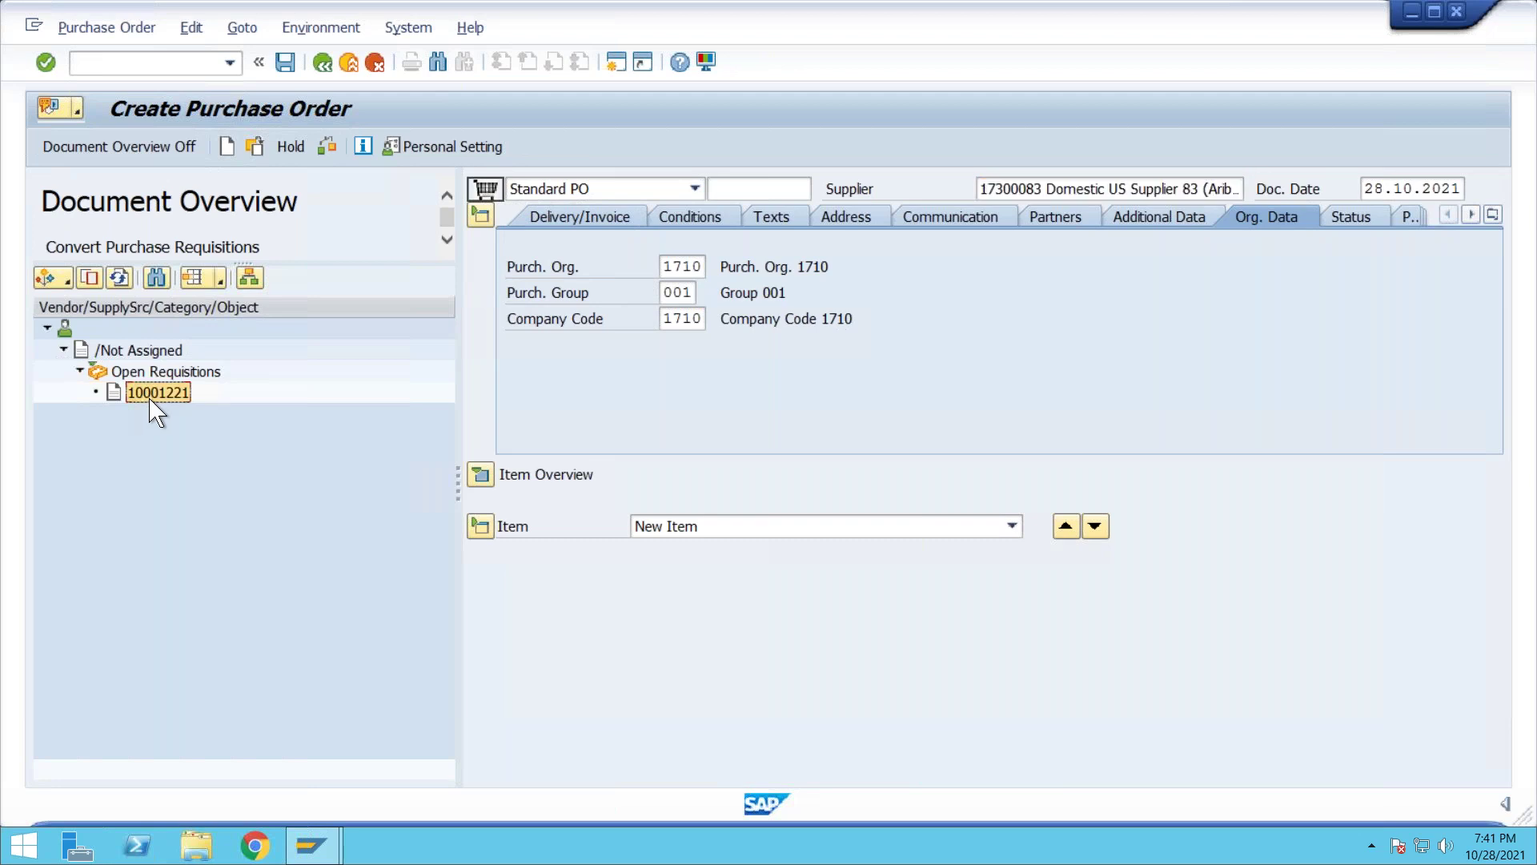
pyautogui.click(89, 278)
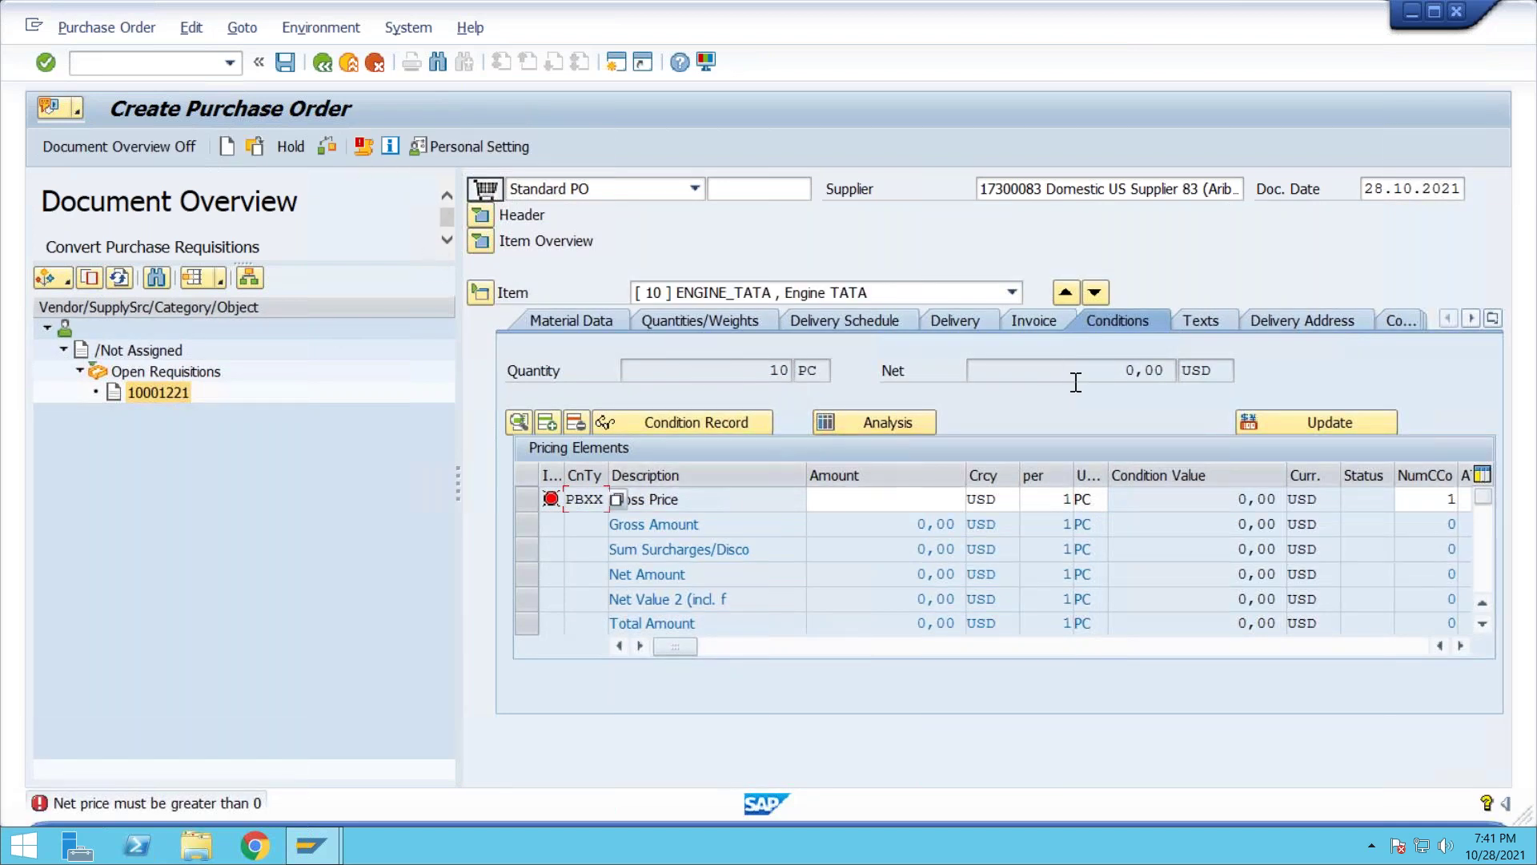
pyautogui.moveTo(765, 369); pyautogui.dragTo(839, 371)
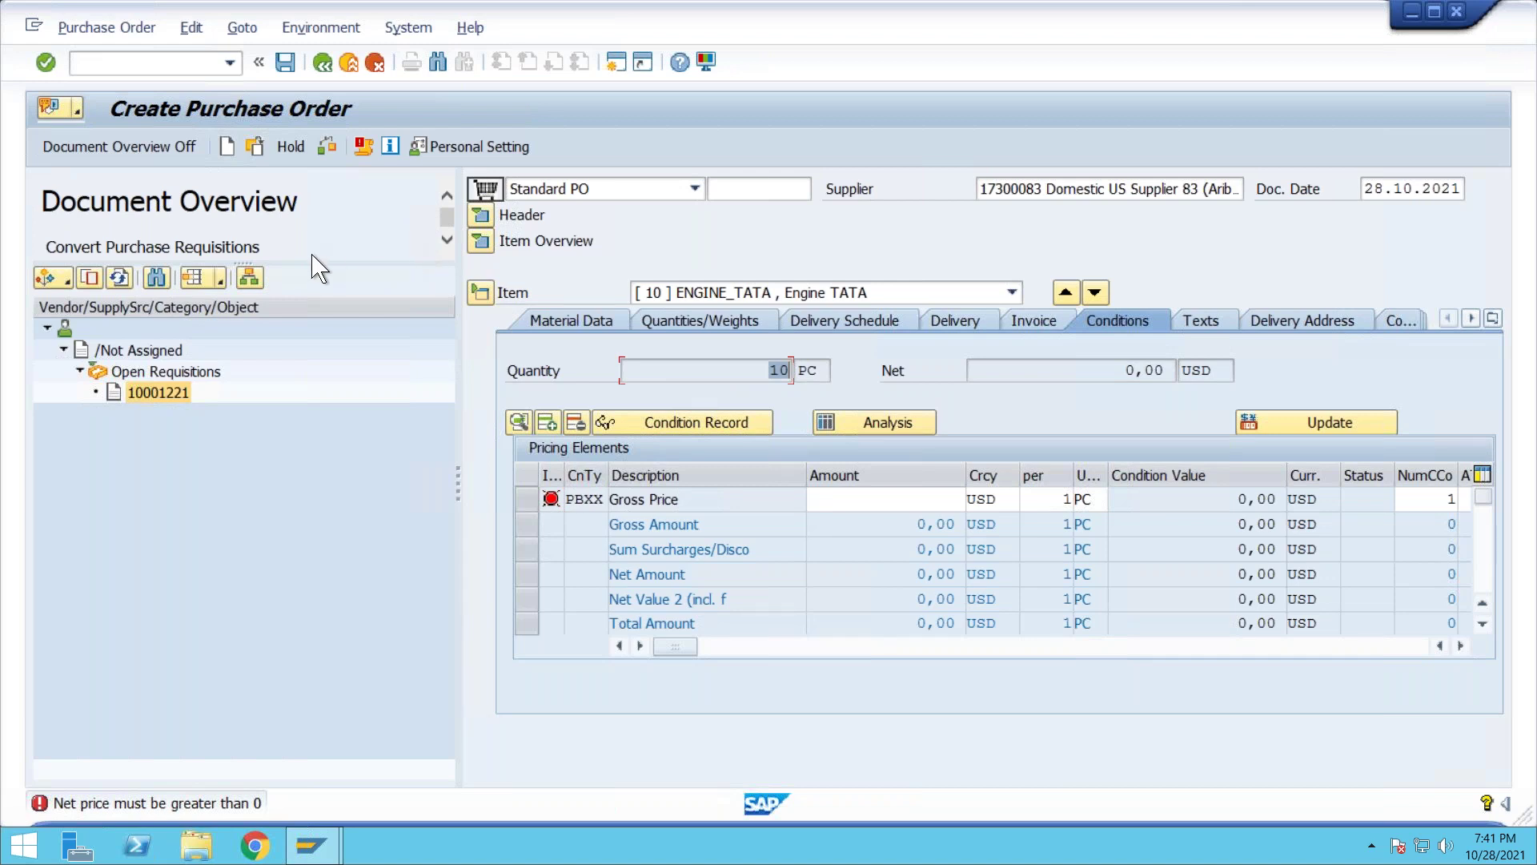
pyautogui.moveTo(456, 476); pyautogui.dragTo(216, 454)
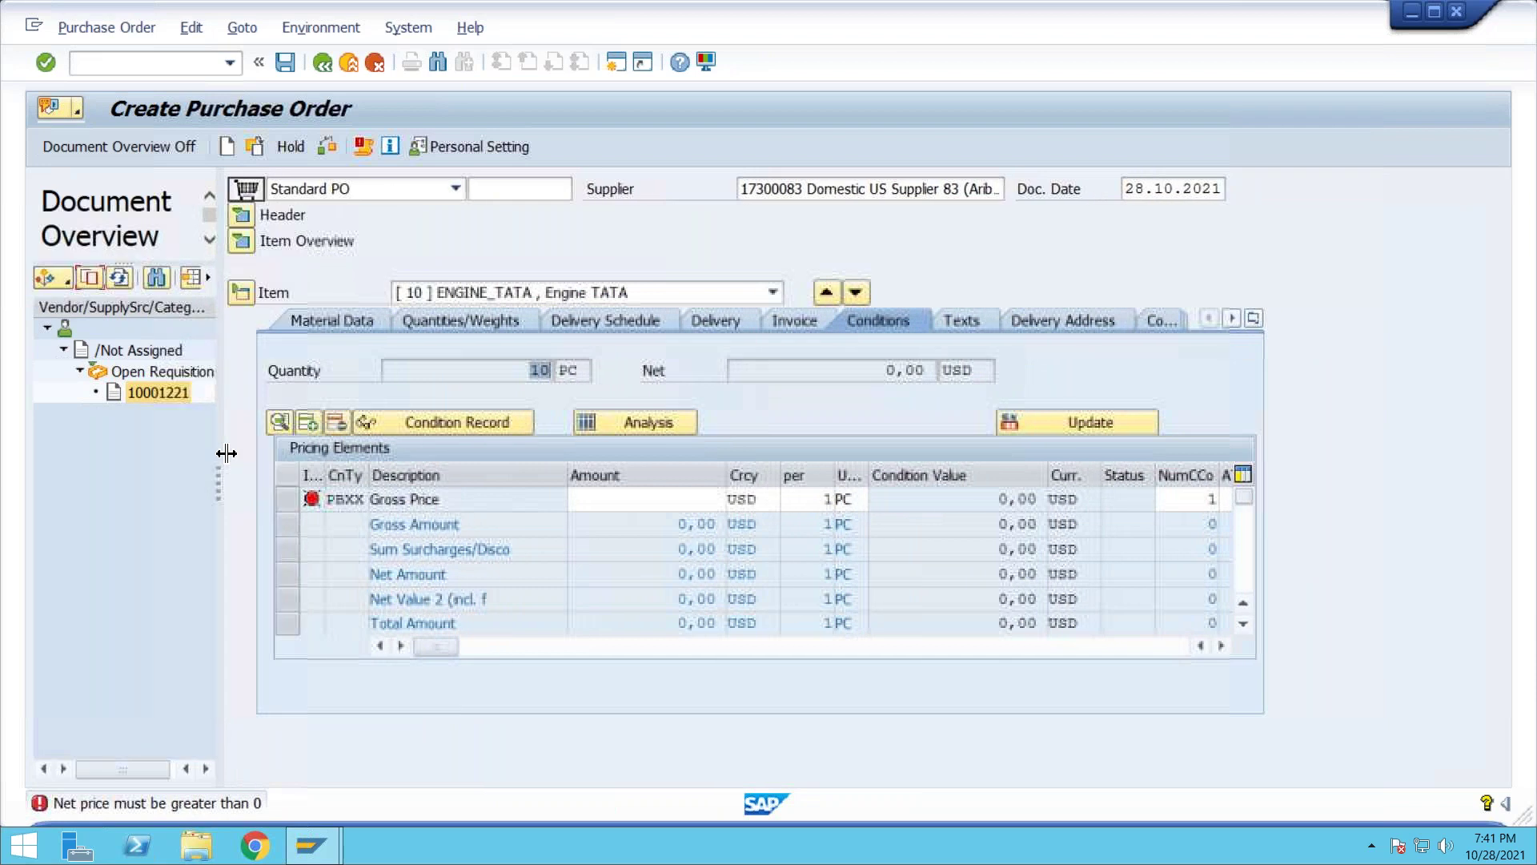
pyautogui.click(239, 245)
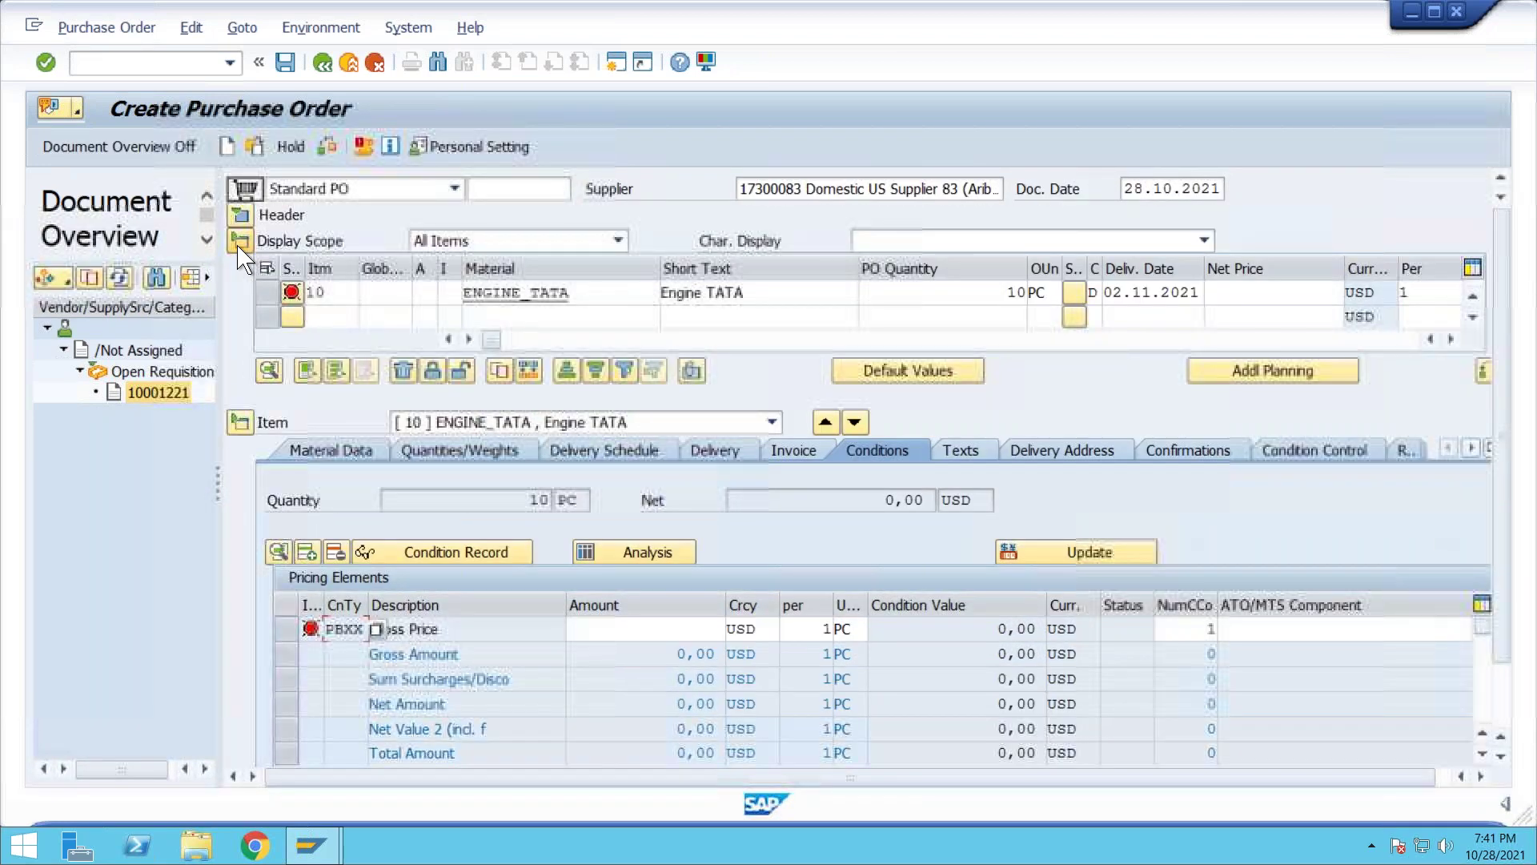
# Set the gross price of the ENGINE_TATA item to 1000 USD per piece
pyautogui.click(673, 630)
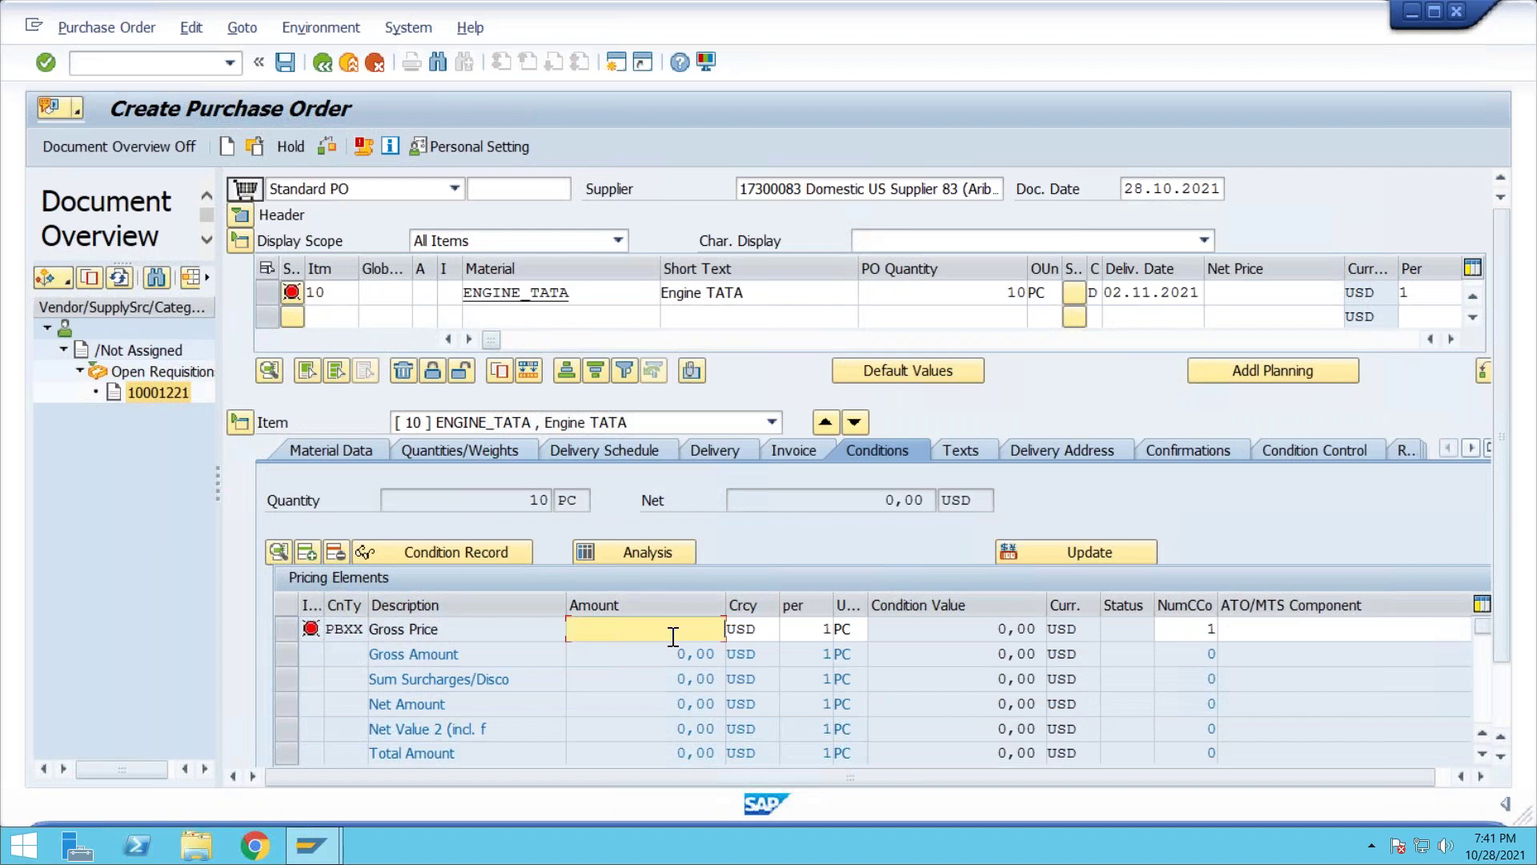
pyautogui.write('1000')
pyautogui.press('Return')
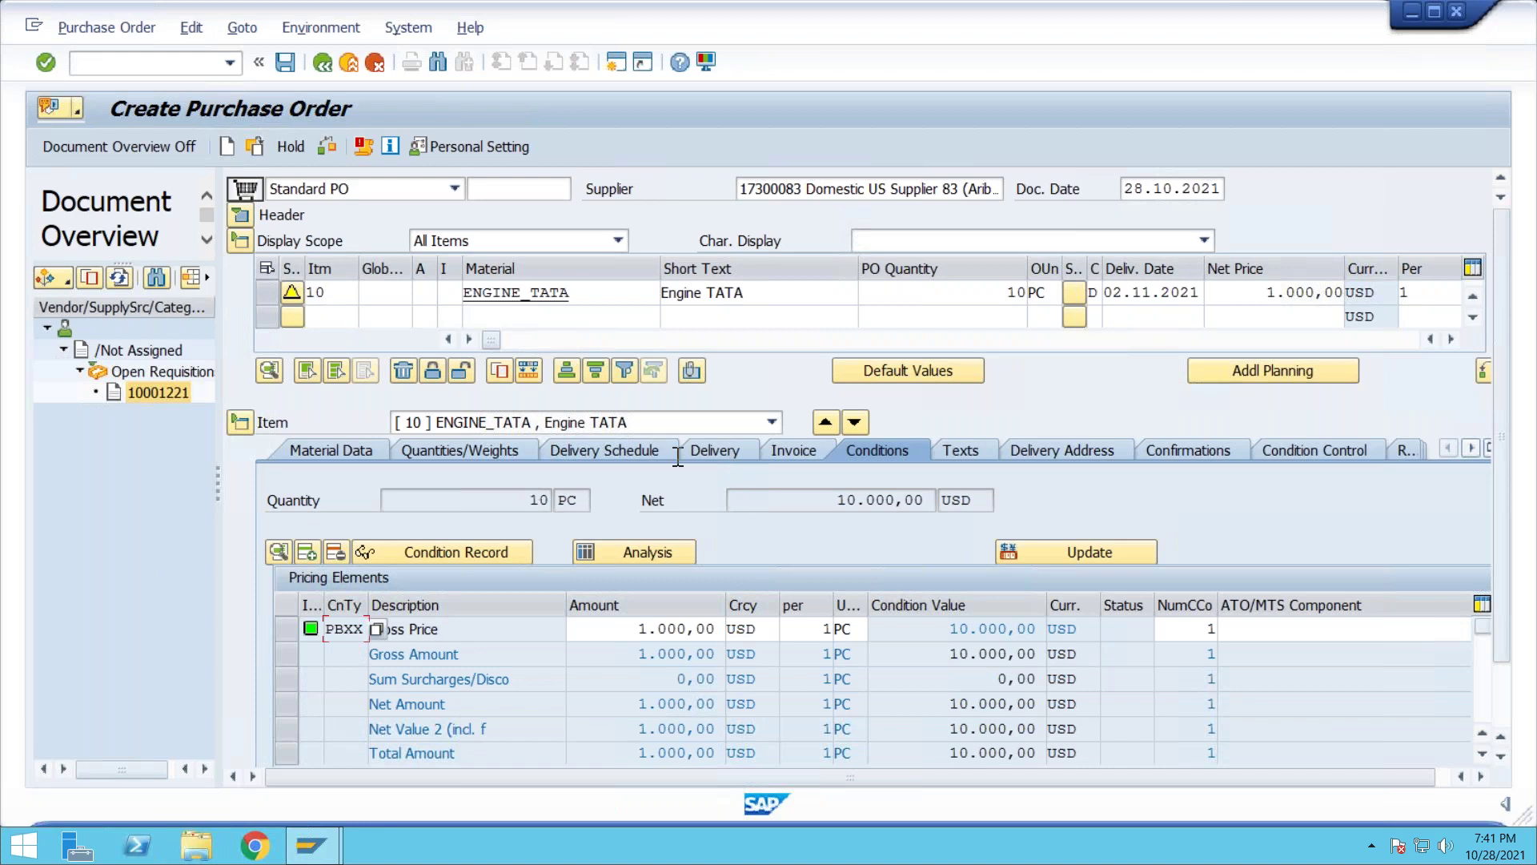
# Review the delivery settings, material data and delivery schedule of the ENGINE_TATA item
pyautogui.click(710, 451)
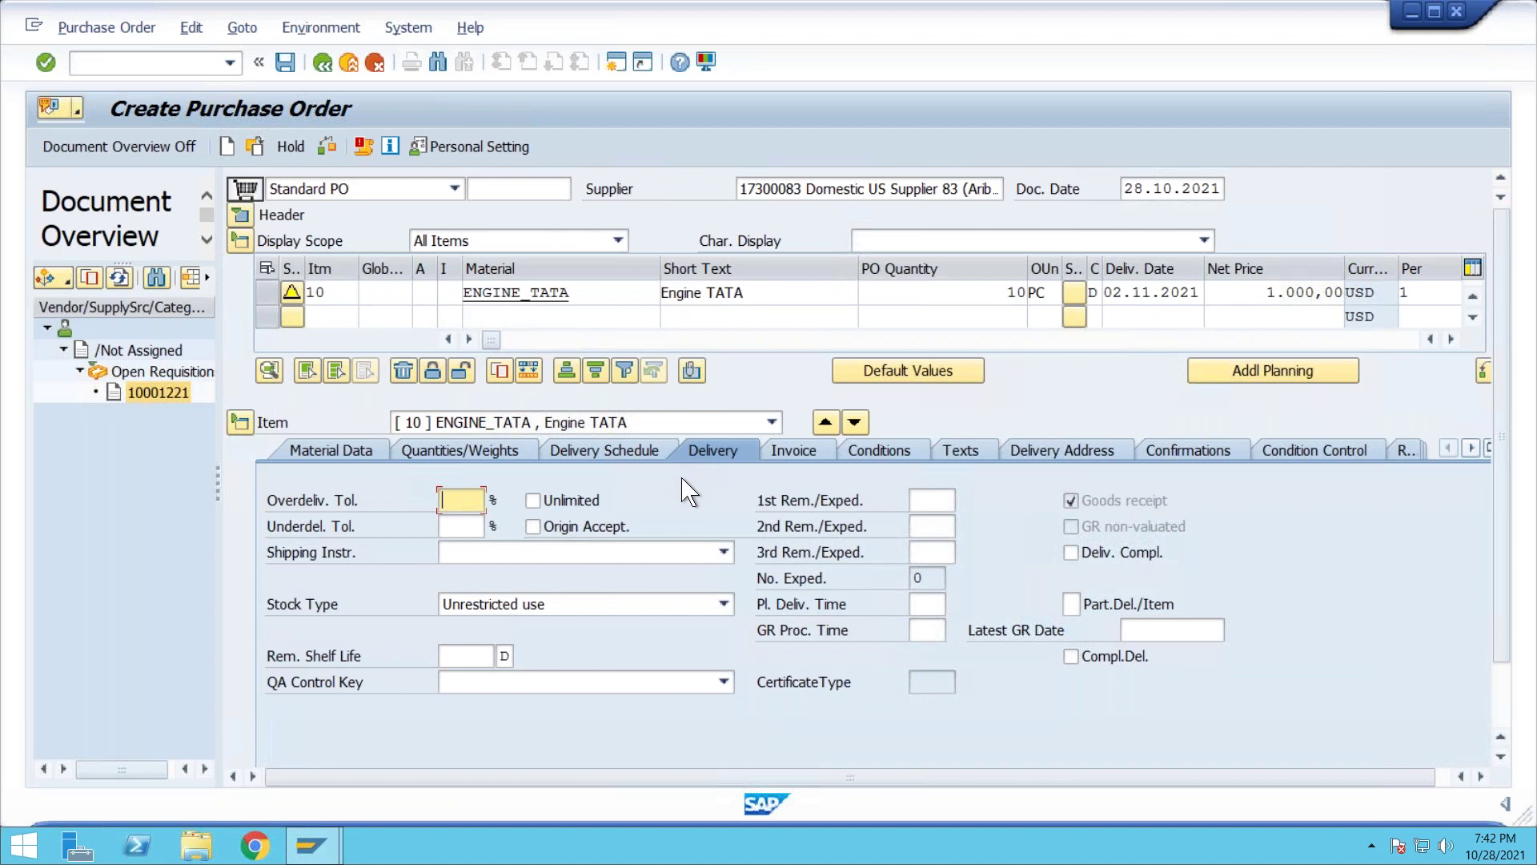
pyautogui.click(370, 455)
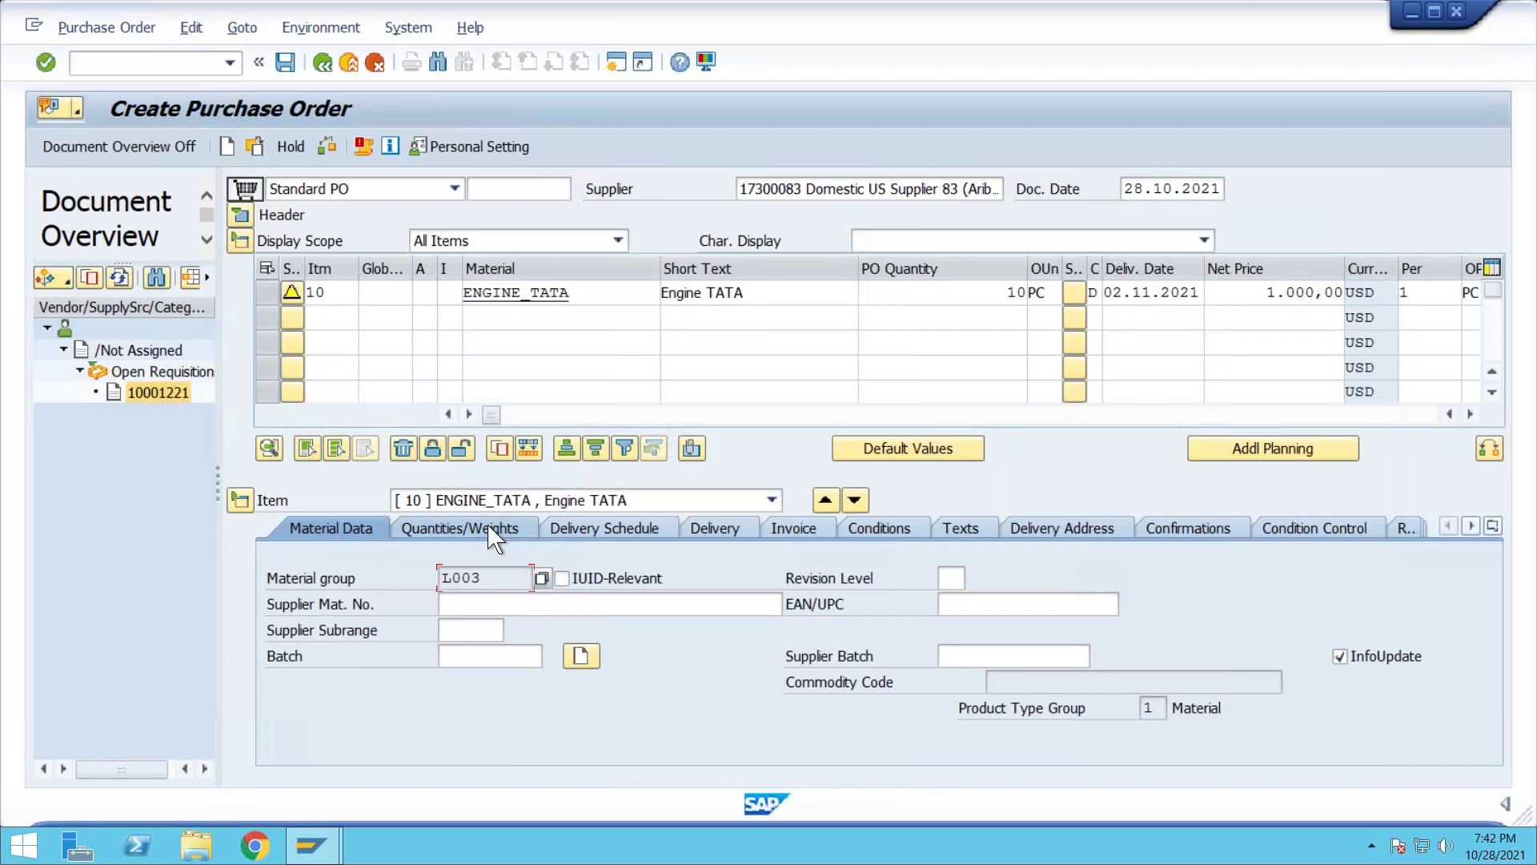
pyautogui.click(604, 530)
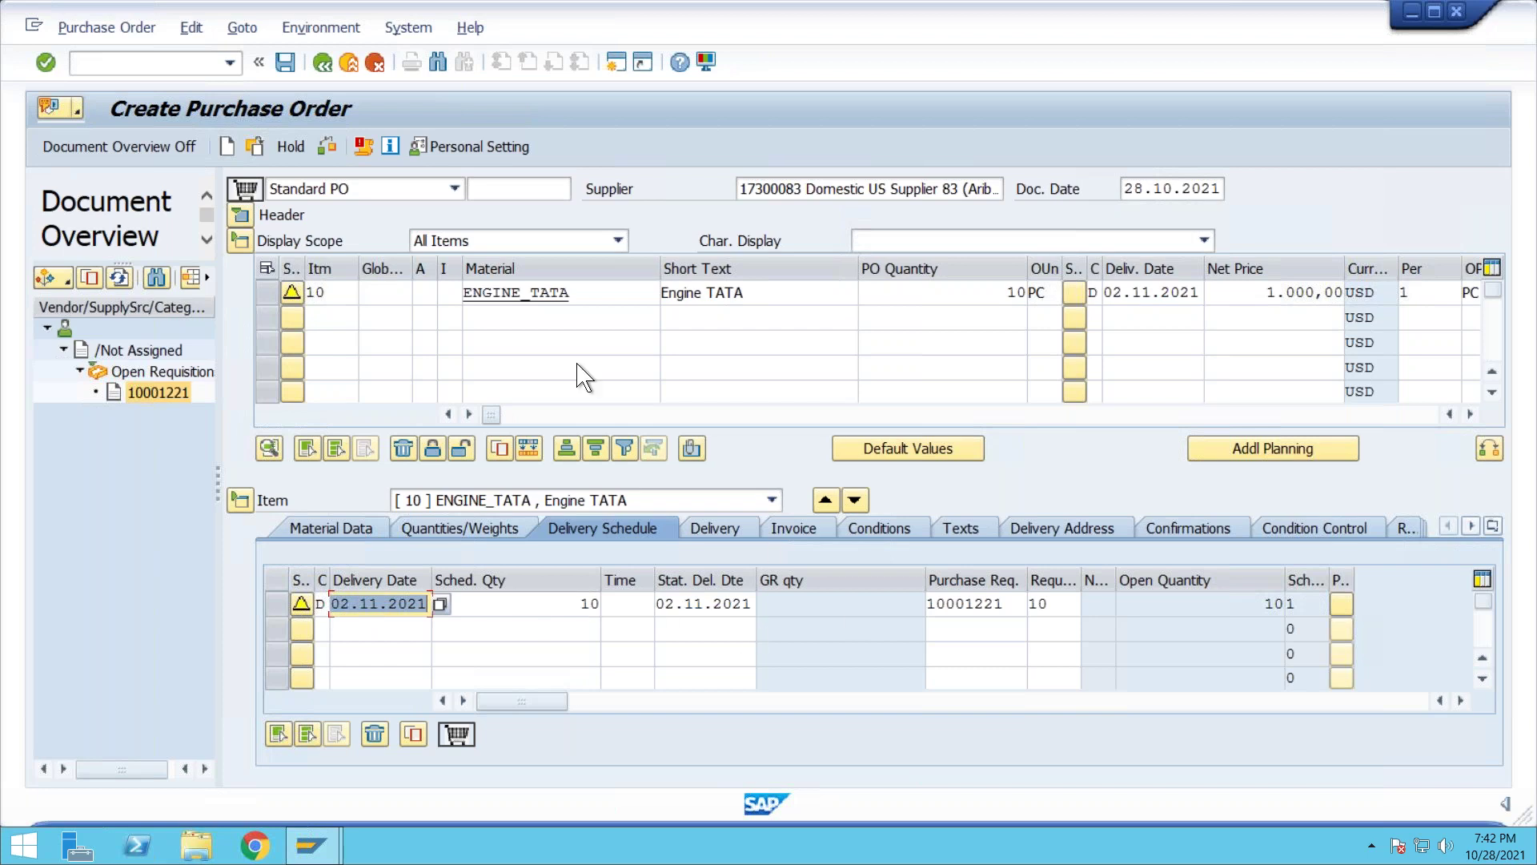
# Check the purchase order for errors and show the session's system information, including the transaction code
pyautogui.click(325, 148)
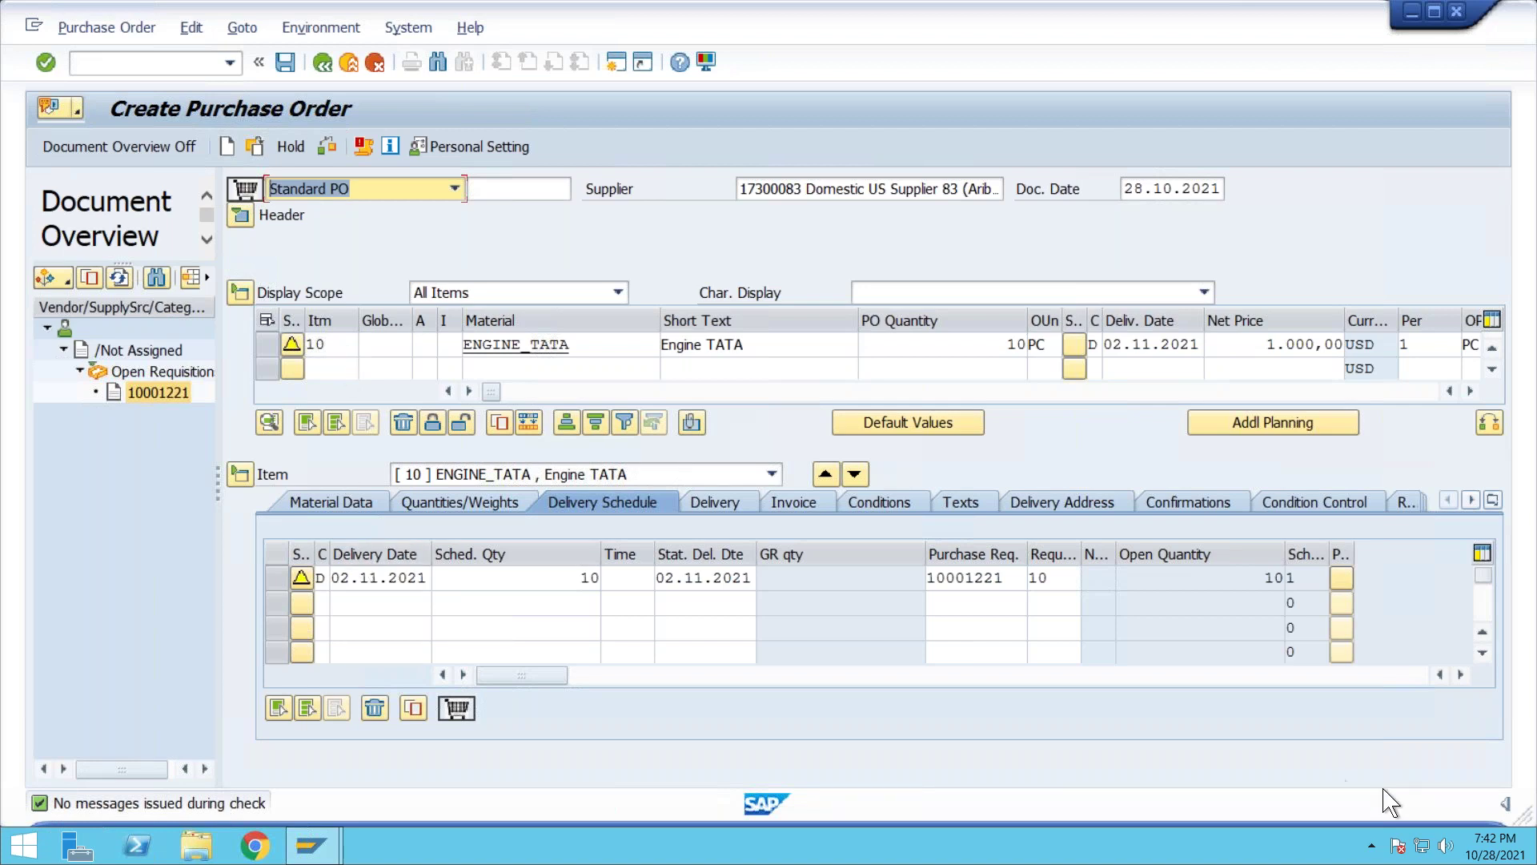
pyautogui.click(1505, 800)
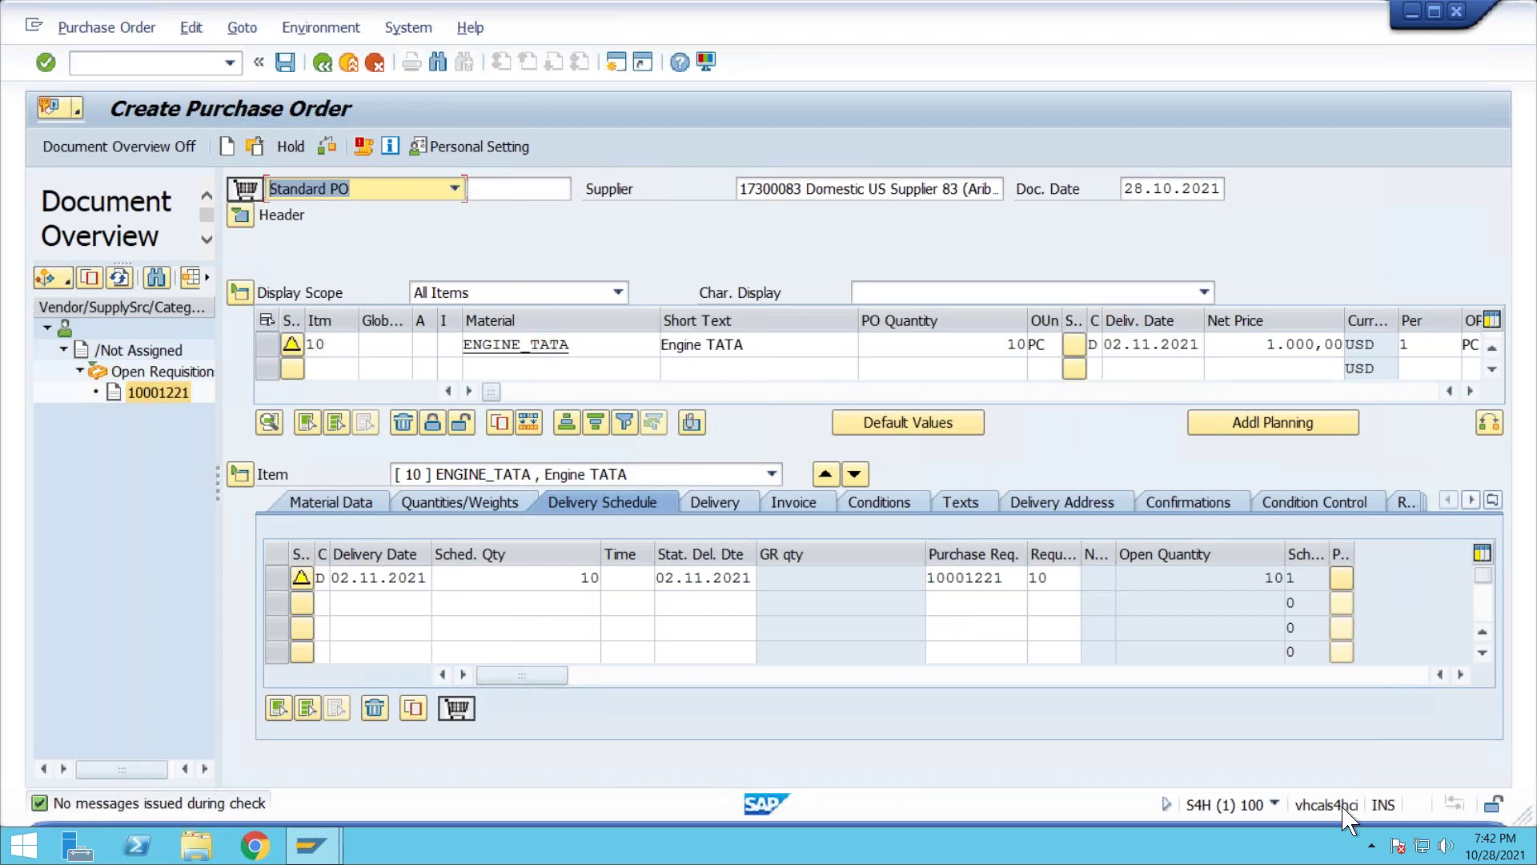
pyautogui.click(1275, 804)
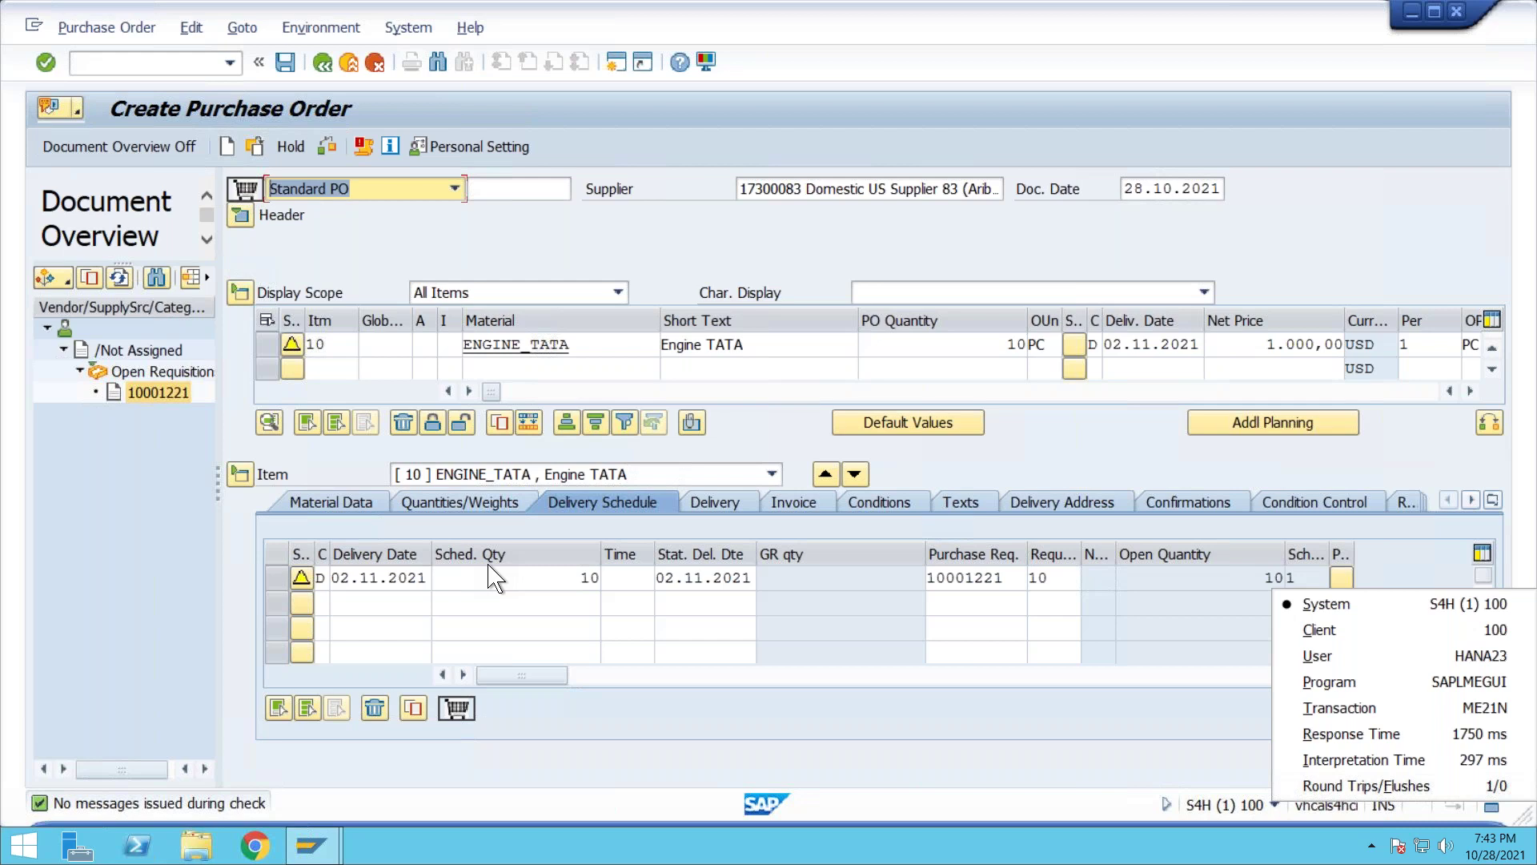
# Review the release strategy in the purchase order header and save the order
pyautogui.click(241, 215)
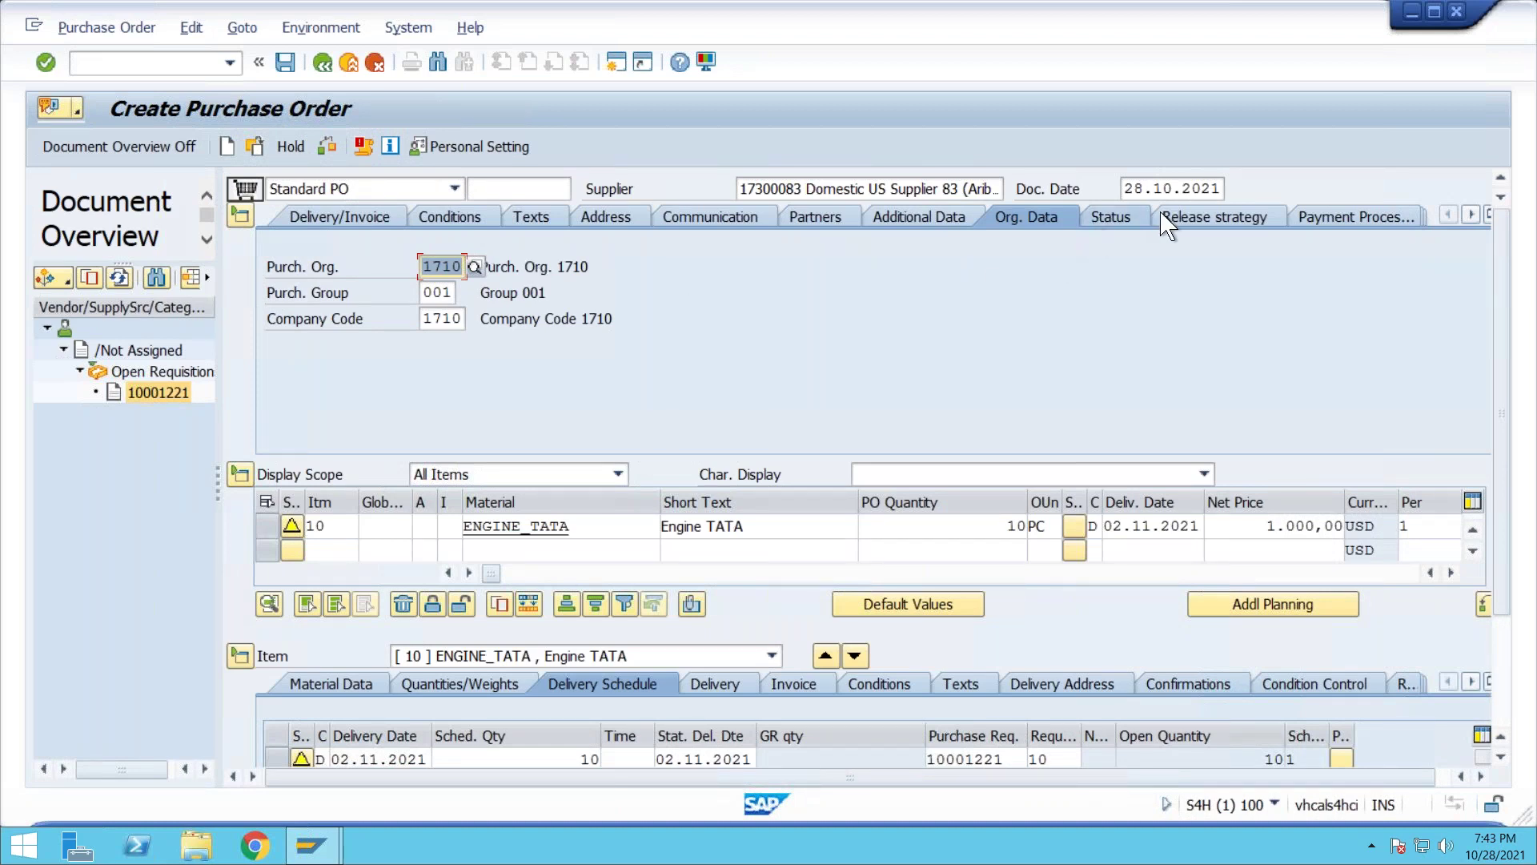
pyautogui.click(1188, 224)
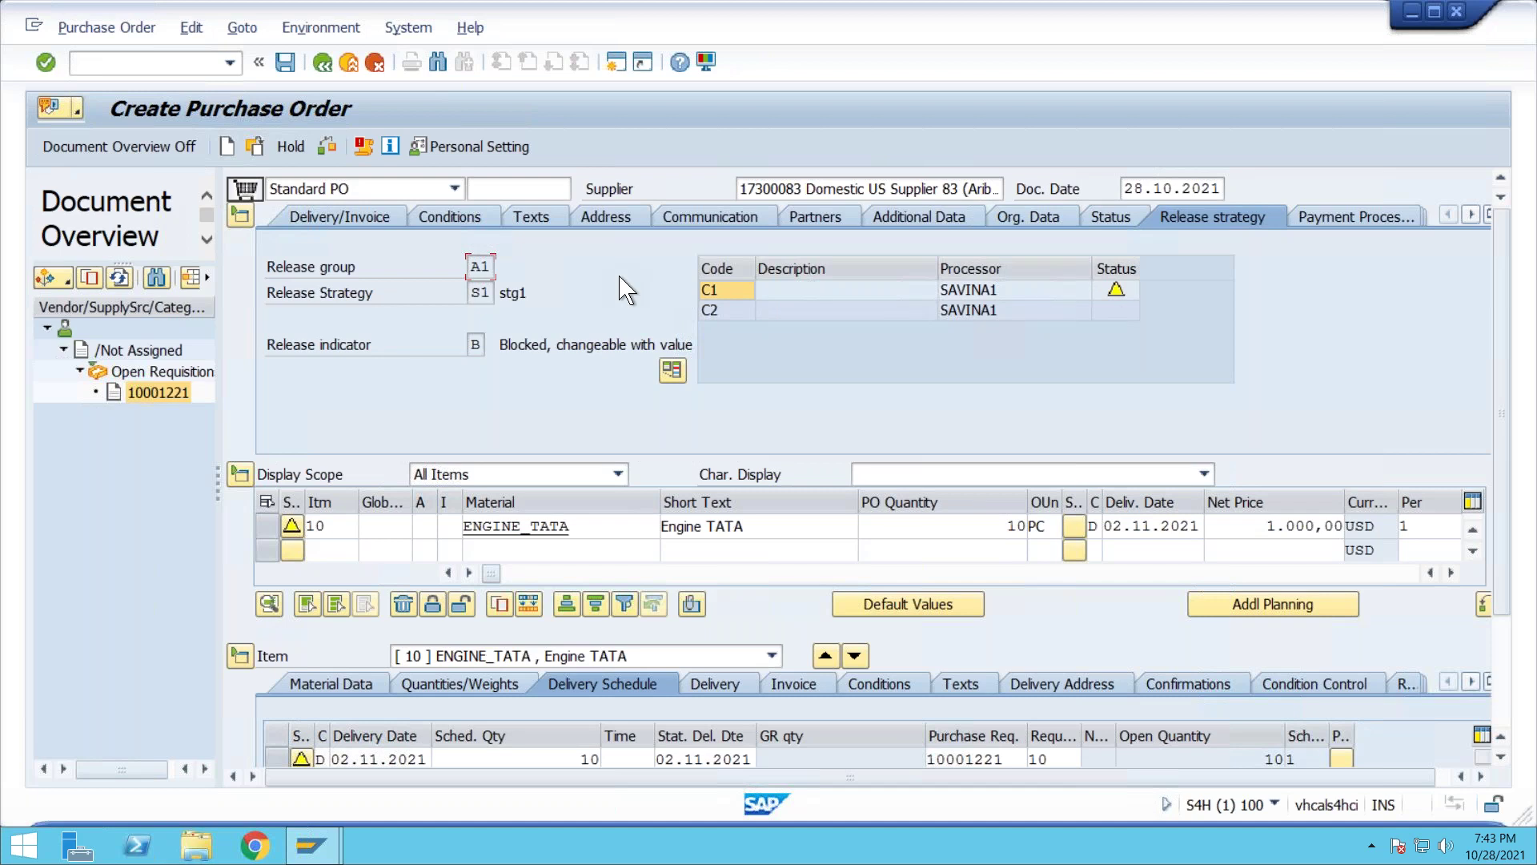
pyautogui.click(285, 64)
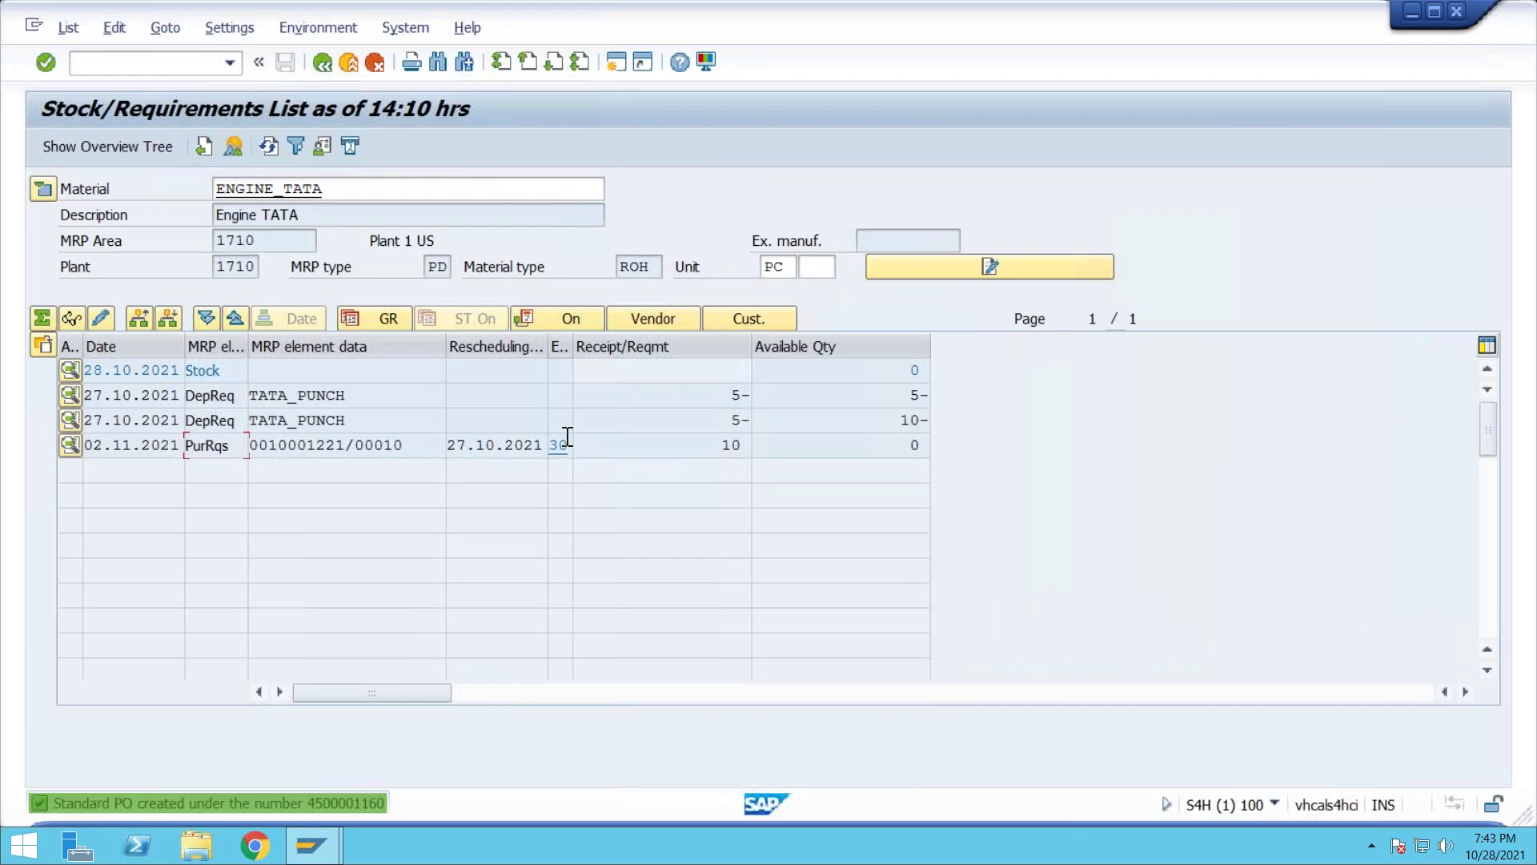
# Refresh the ENGINE_TATA stock/requirements list and view the details of the purchase order item
pyautogui.click(269, 147)
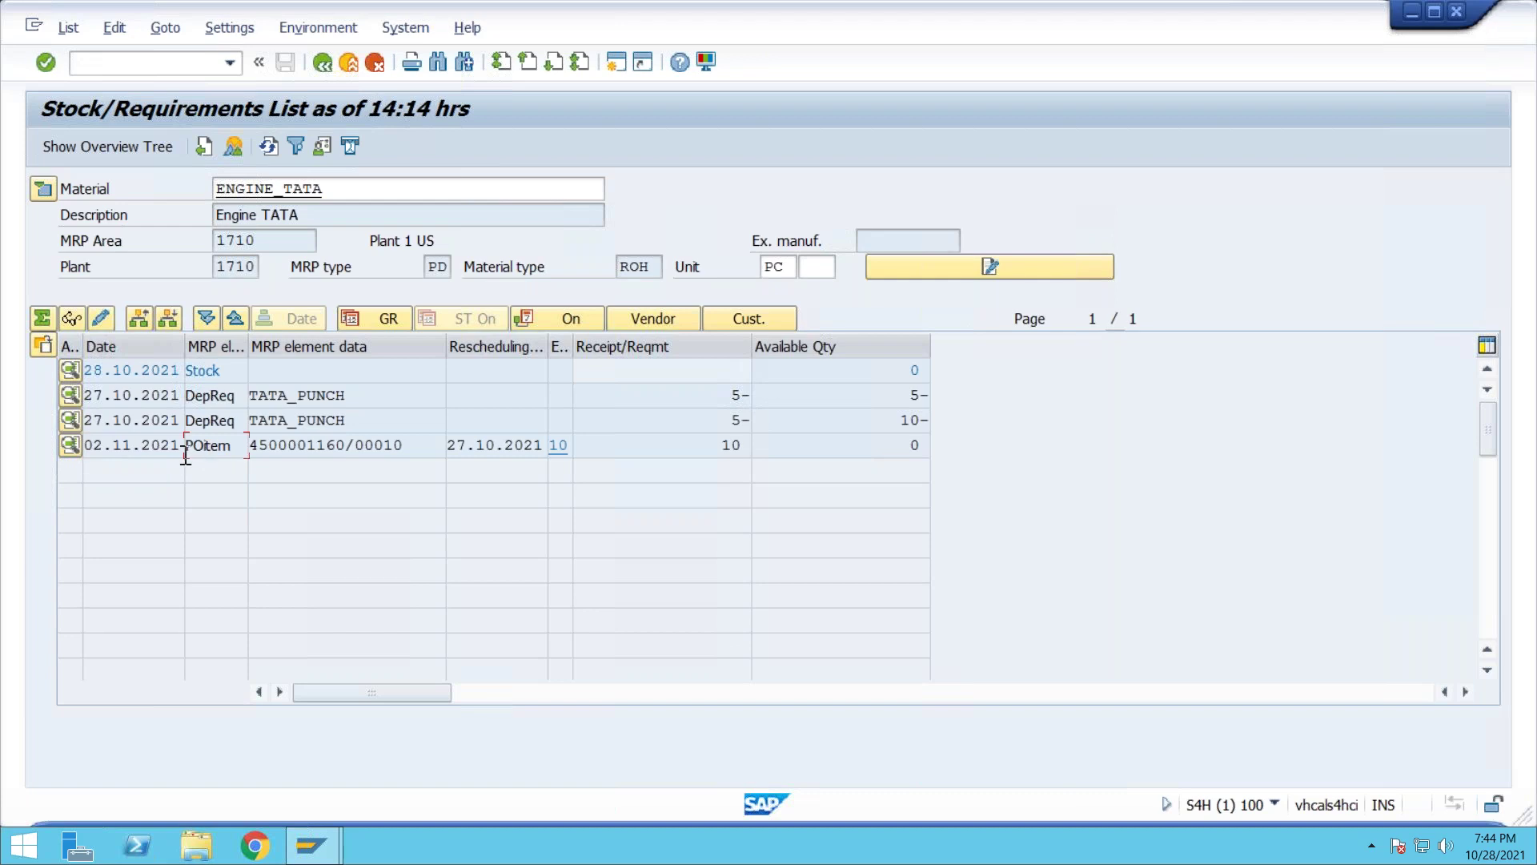
pyautogui.click(70, 446)
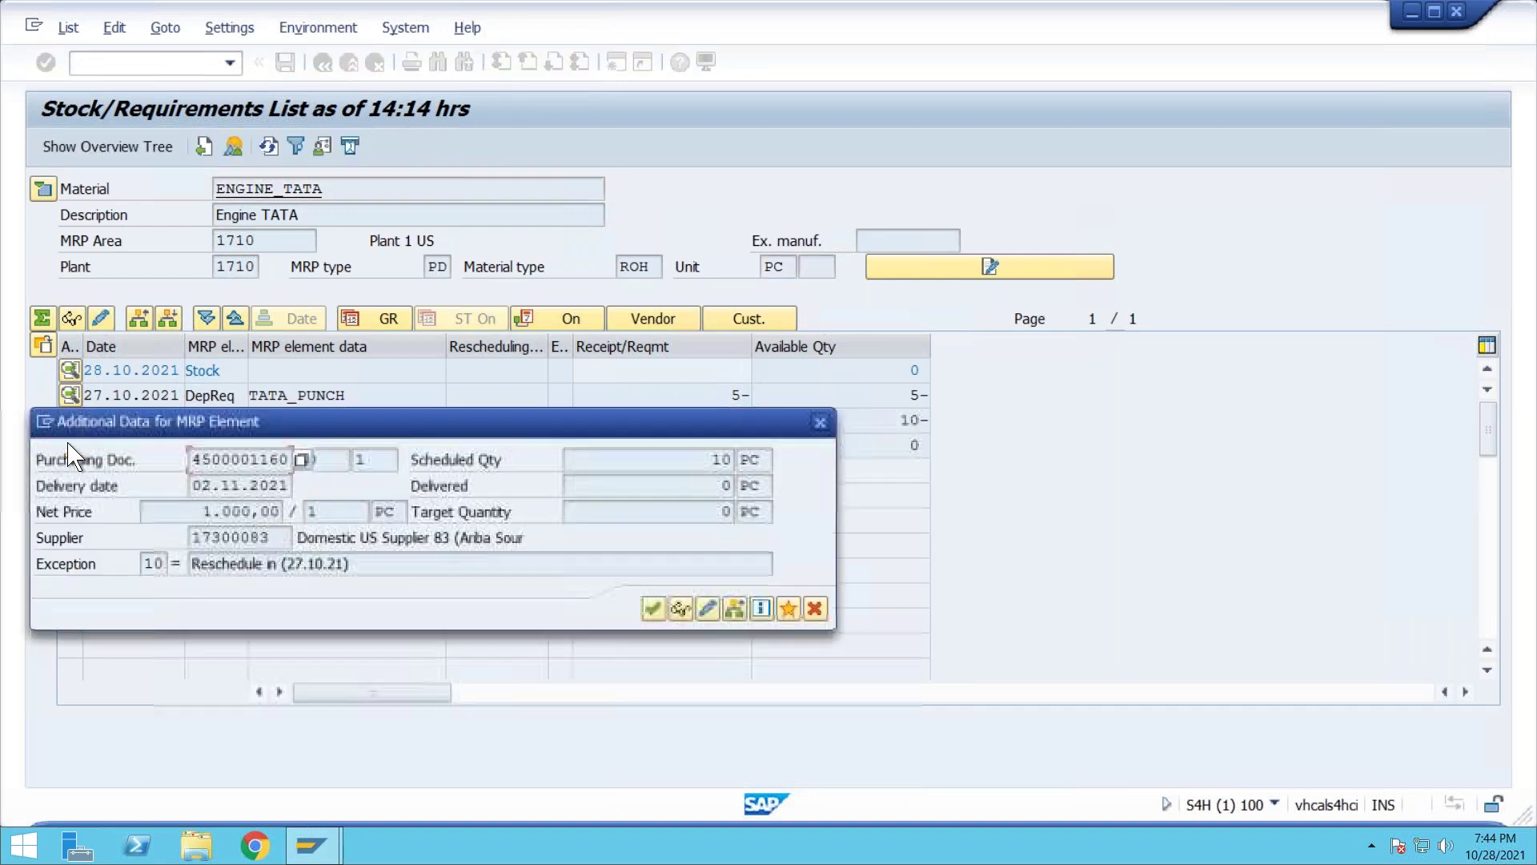
pyautogui.click(820, 422)
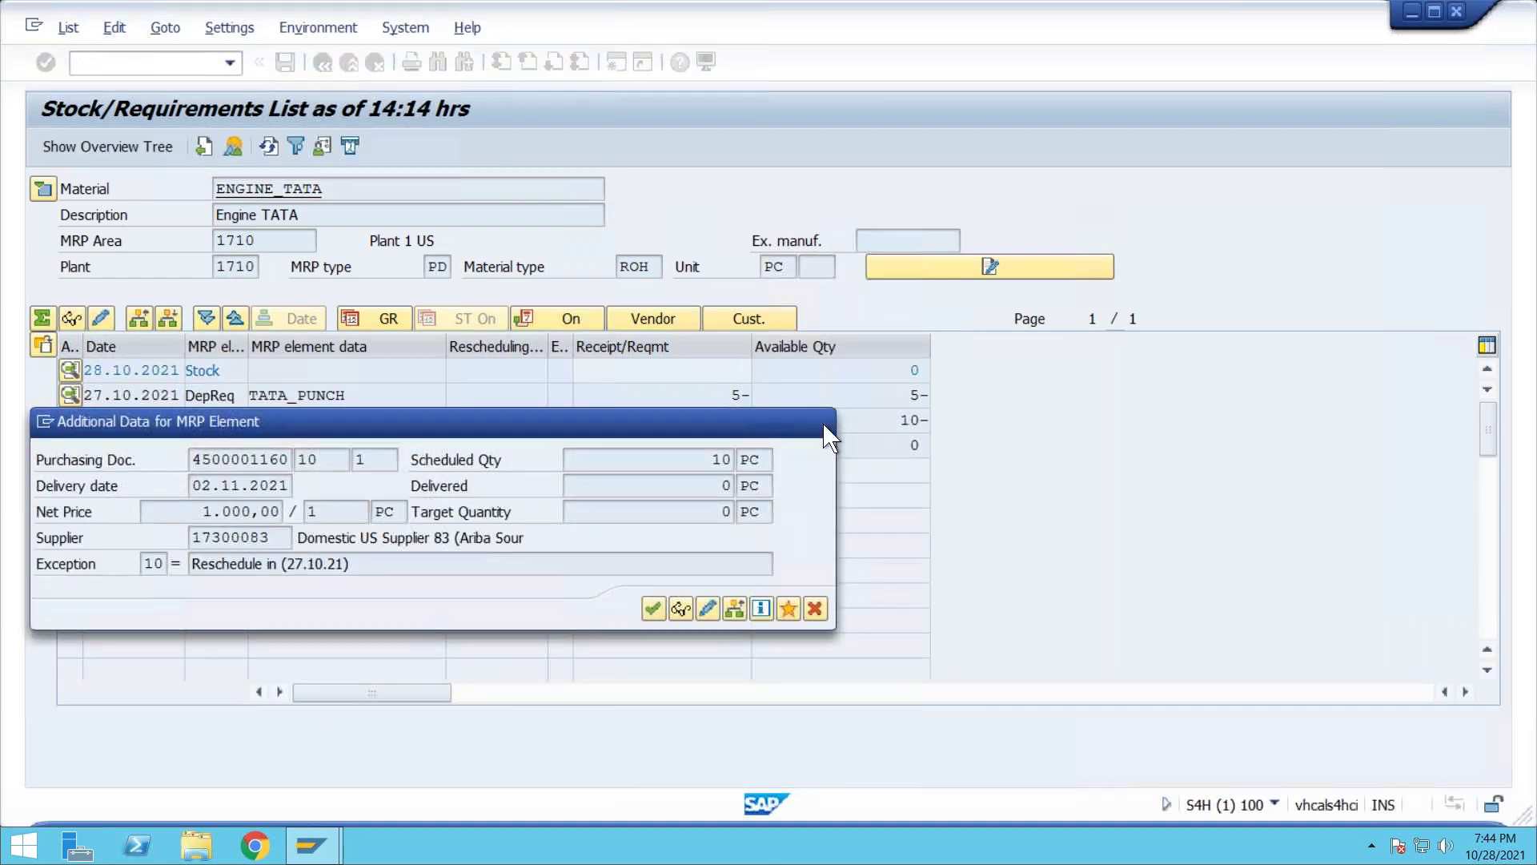
# Copy the purchase order number from the ENGINE_TATA stock/requirements list and open the order release transaction ME29N in a new session
pyautogui.moveTo(346, 446); pyautogui.dragTo(248, 446)
pyautogui.hotkey('ctrl', 'c')
pyautogui.click(172, 63)
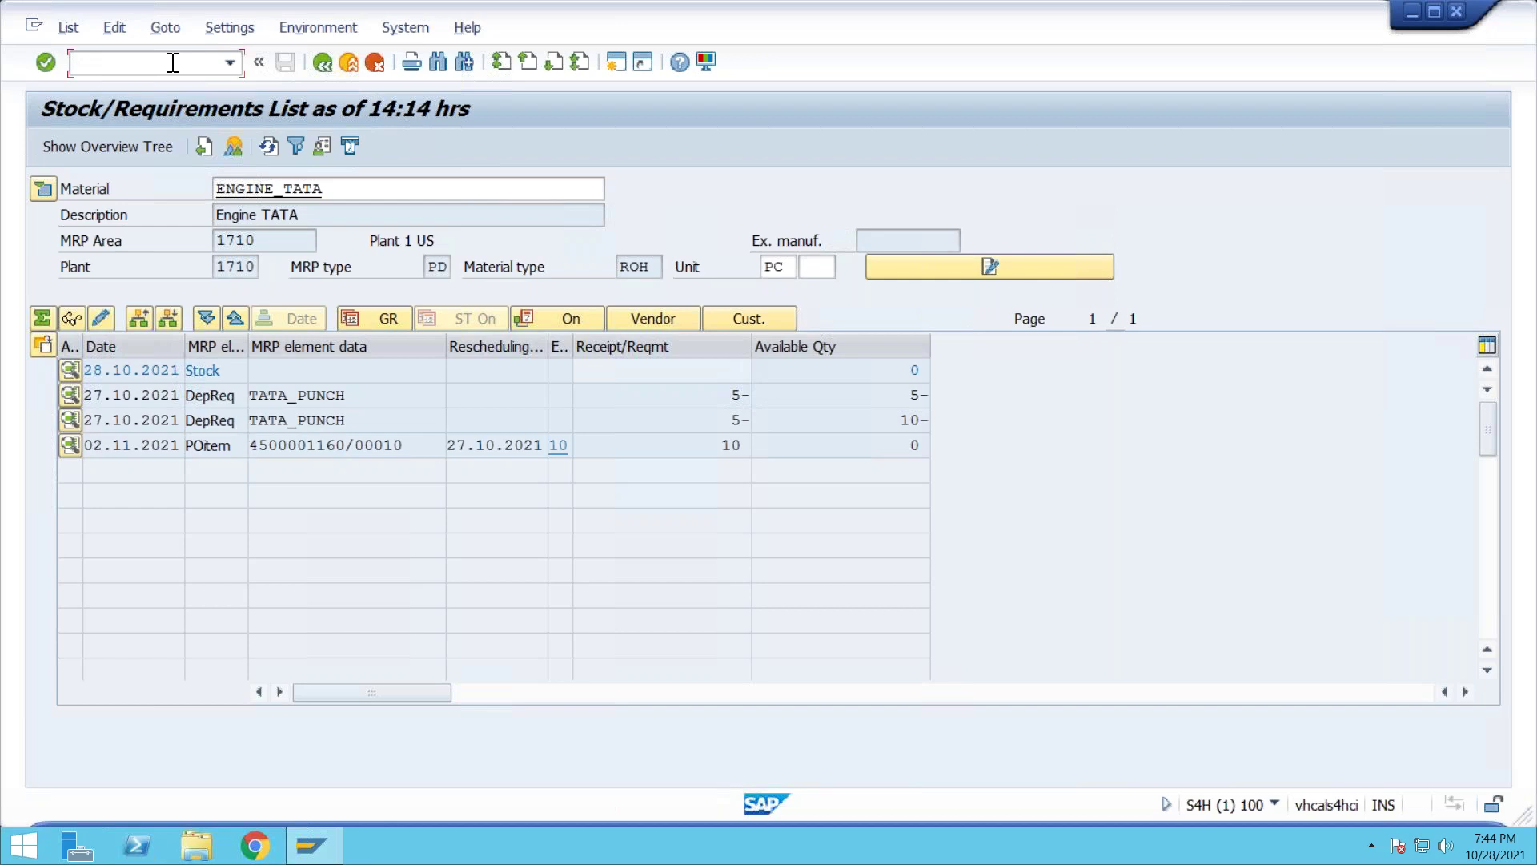
pyautogui.write('/ome29n')
pyautogui.press('Return')
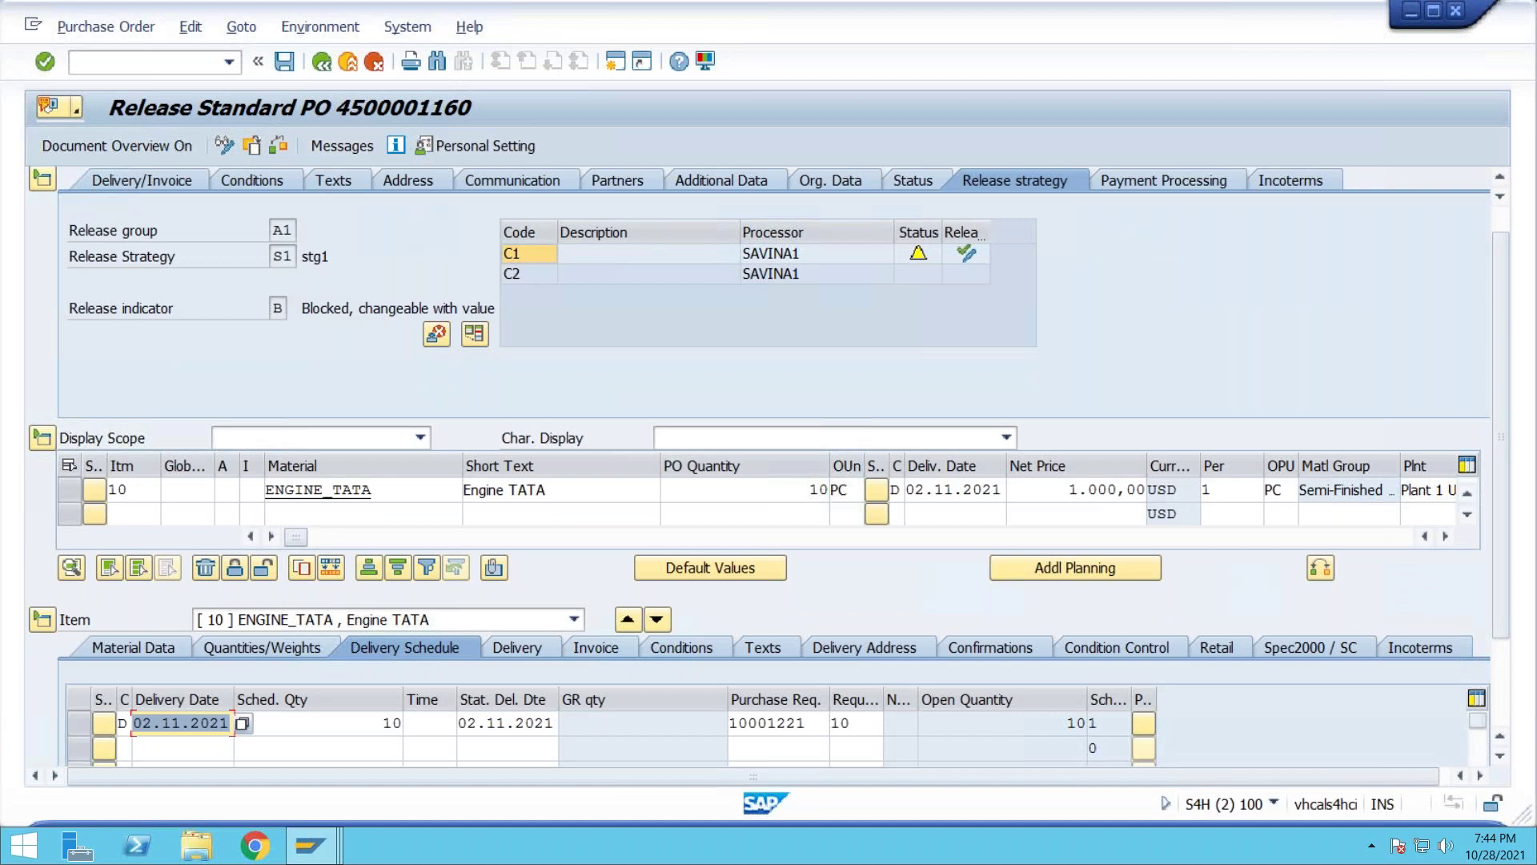
pyautogui.hotkey('alt', 'Tab')
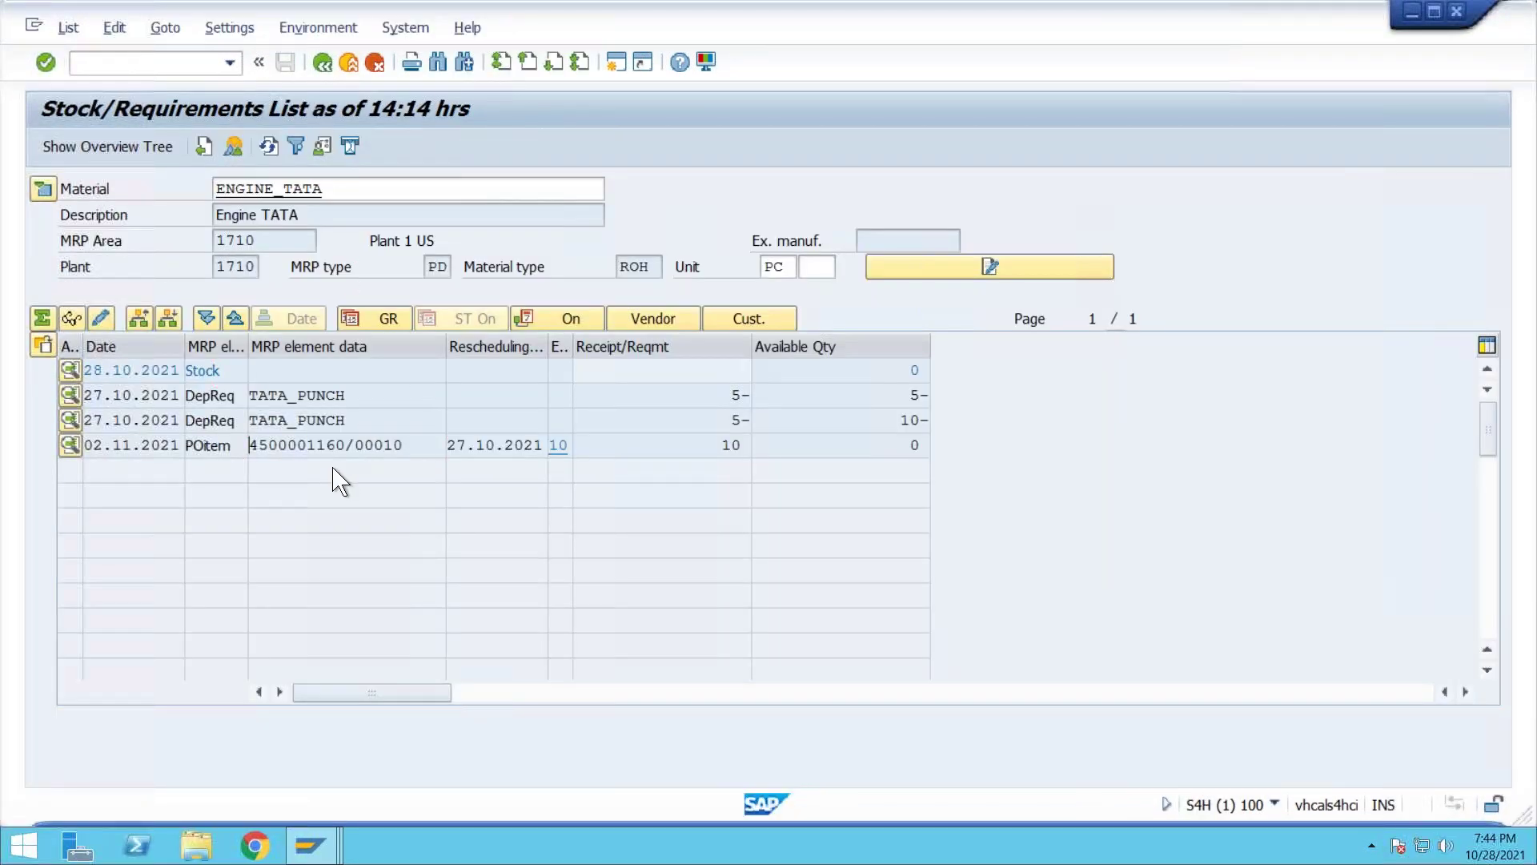
pyautogui.hotkey('alt', 'Tab')
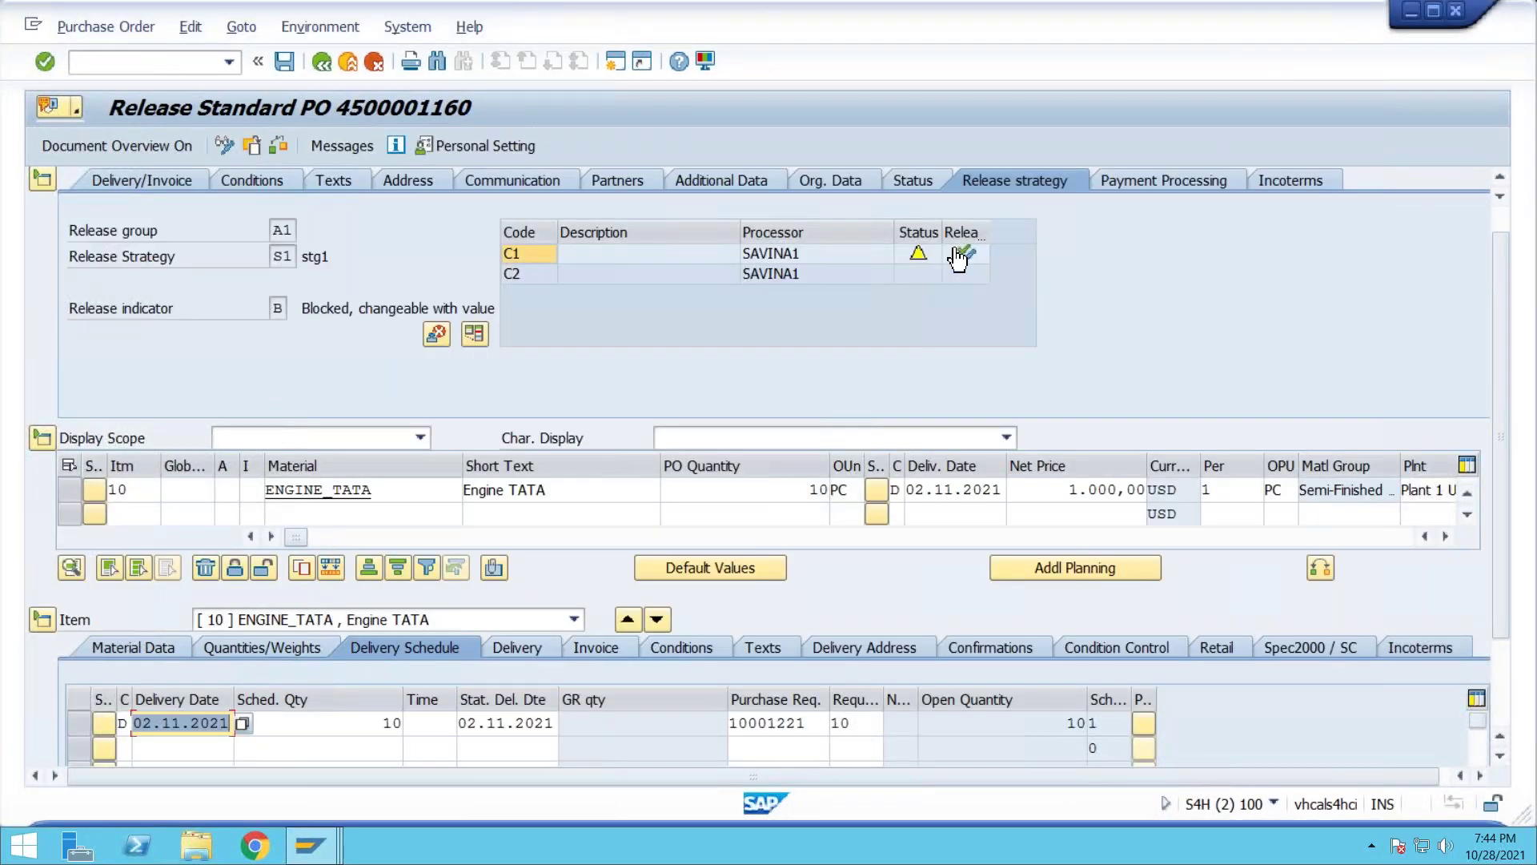
# Release the ENGINE_TATA purchase order with release codes C1 and C2 and save it
pyautogui.click(966, 254)
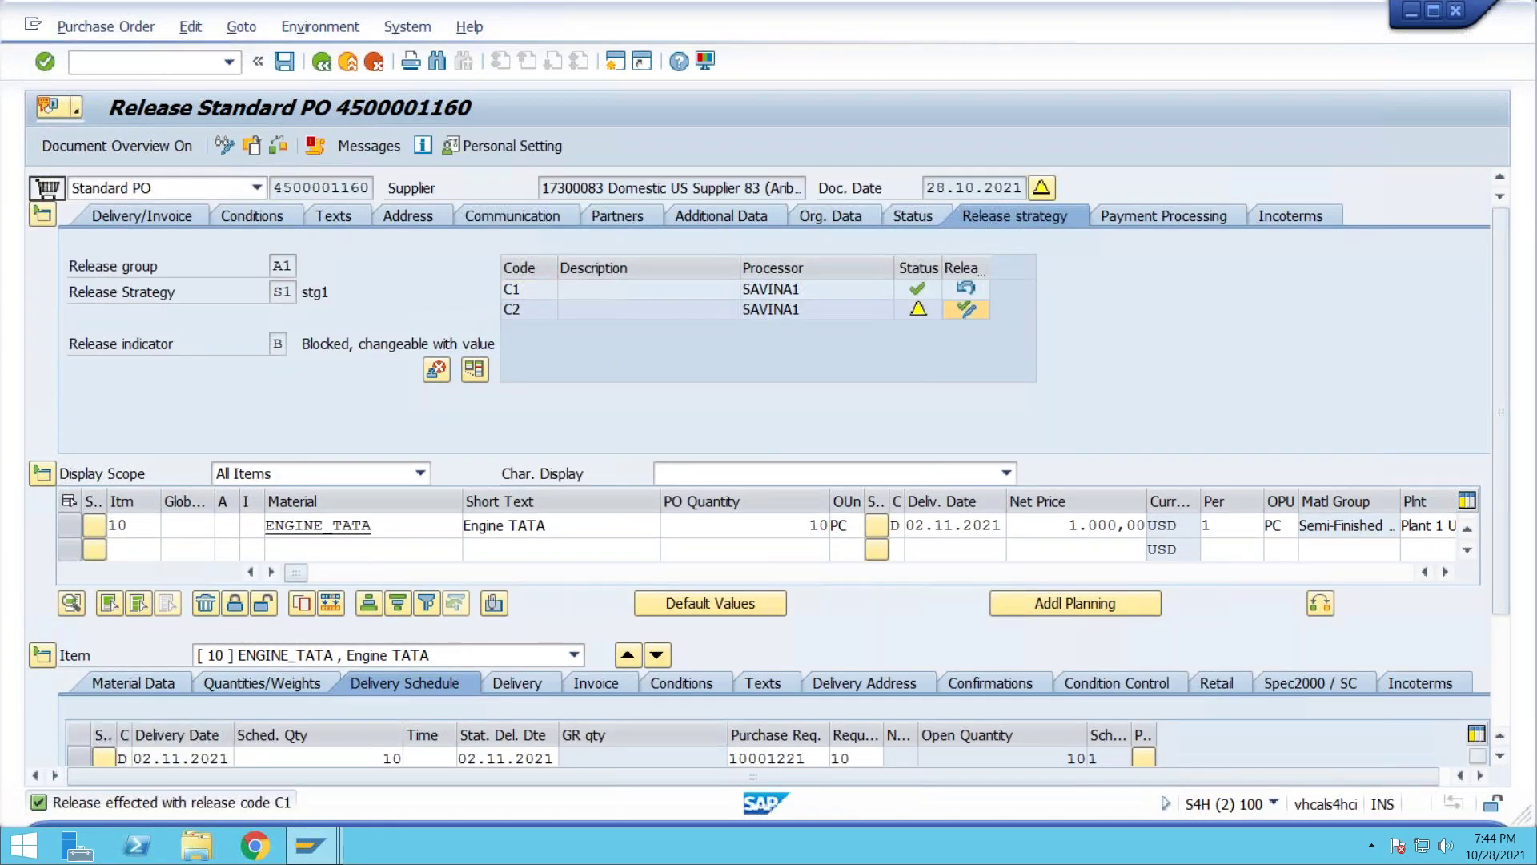
pyautogui.click(966, 309)
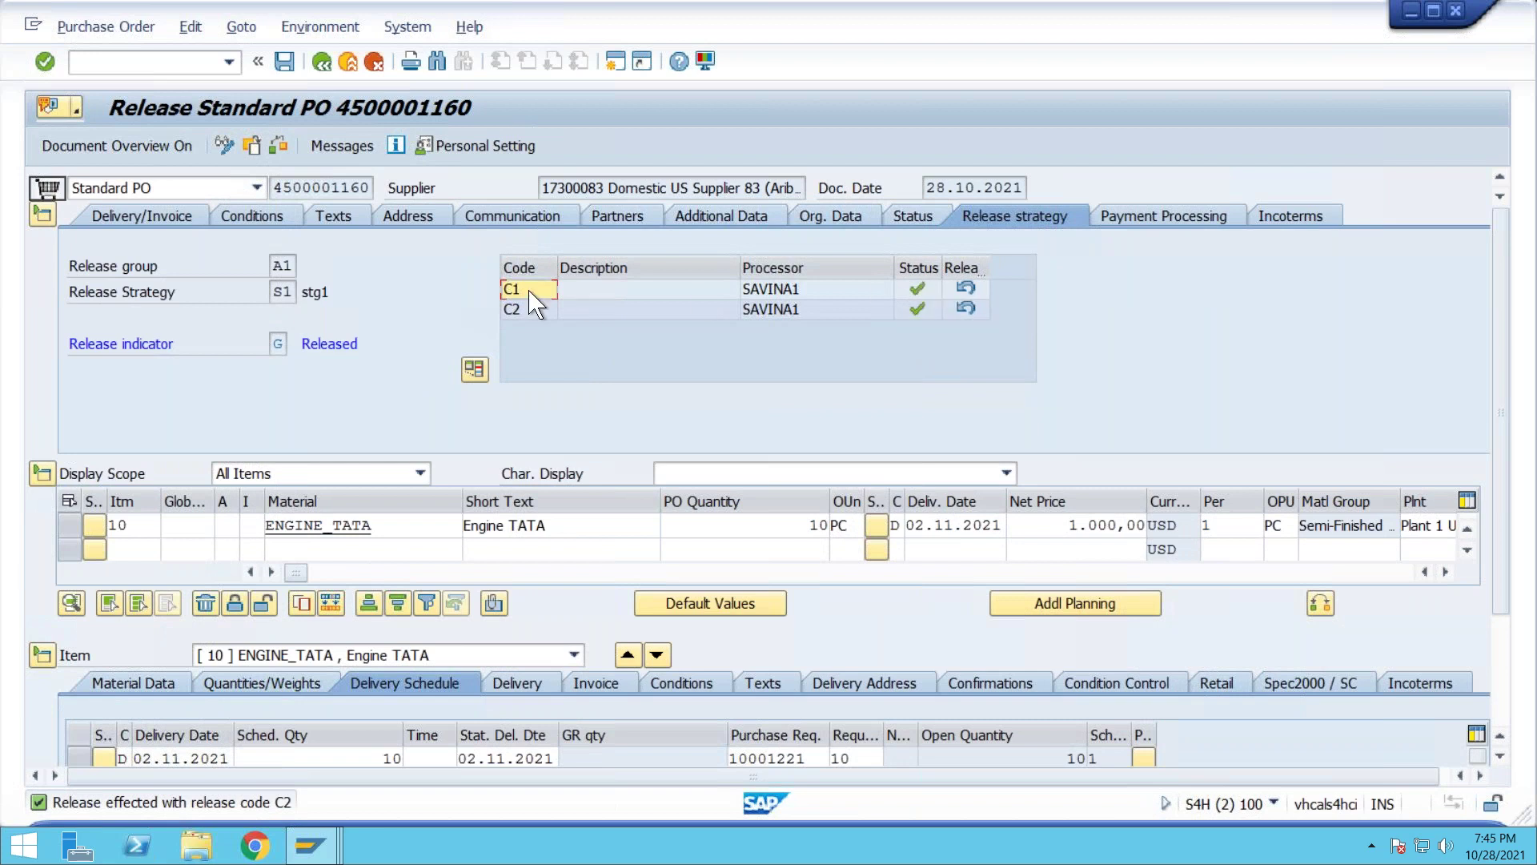
pyautogui.click(285, 64)
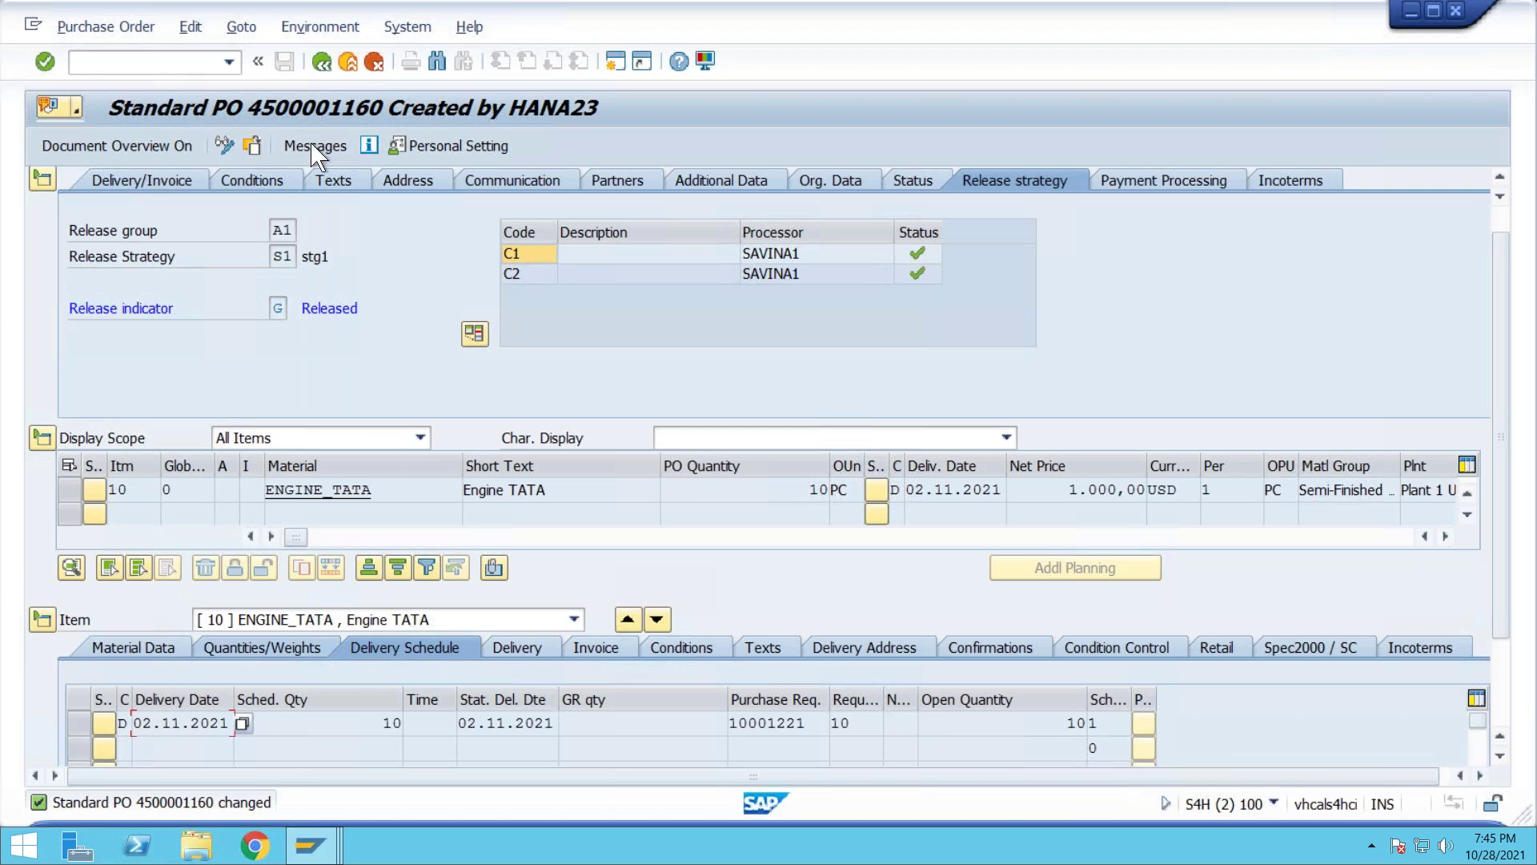
# Open MIGO, choose Goods Receipt with reference to Purchase Order, and load the copied purchase order number
pyautogui.click(136, 62)
pyautogui.write('/nme29n')
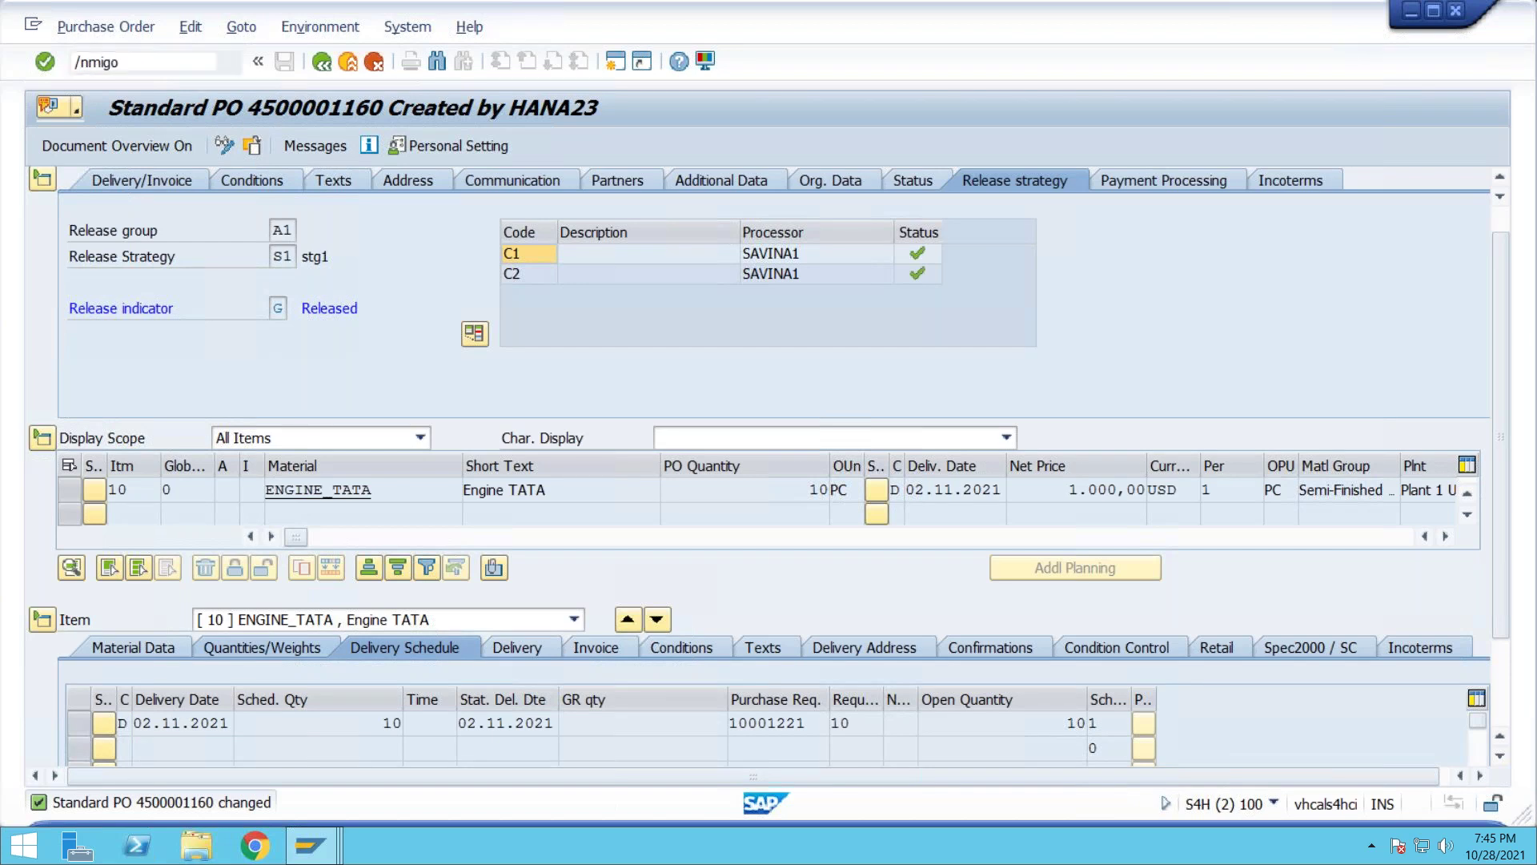
pyautogui.press('Return')
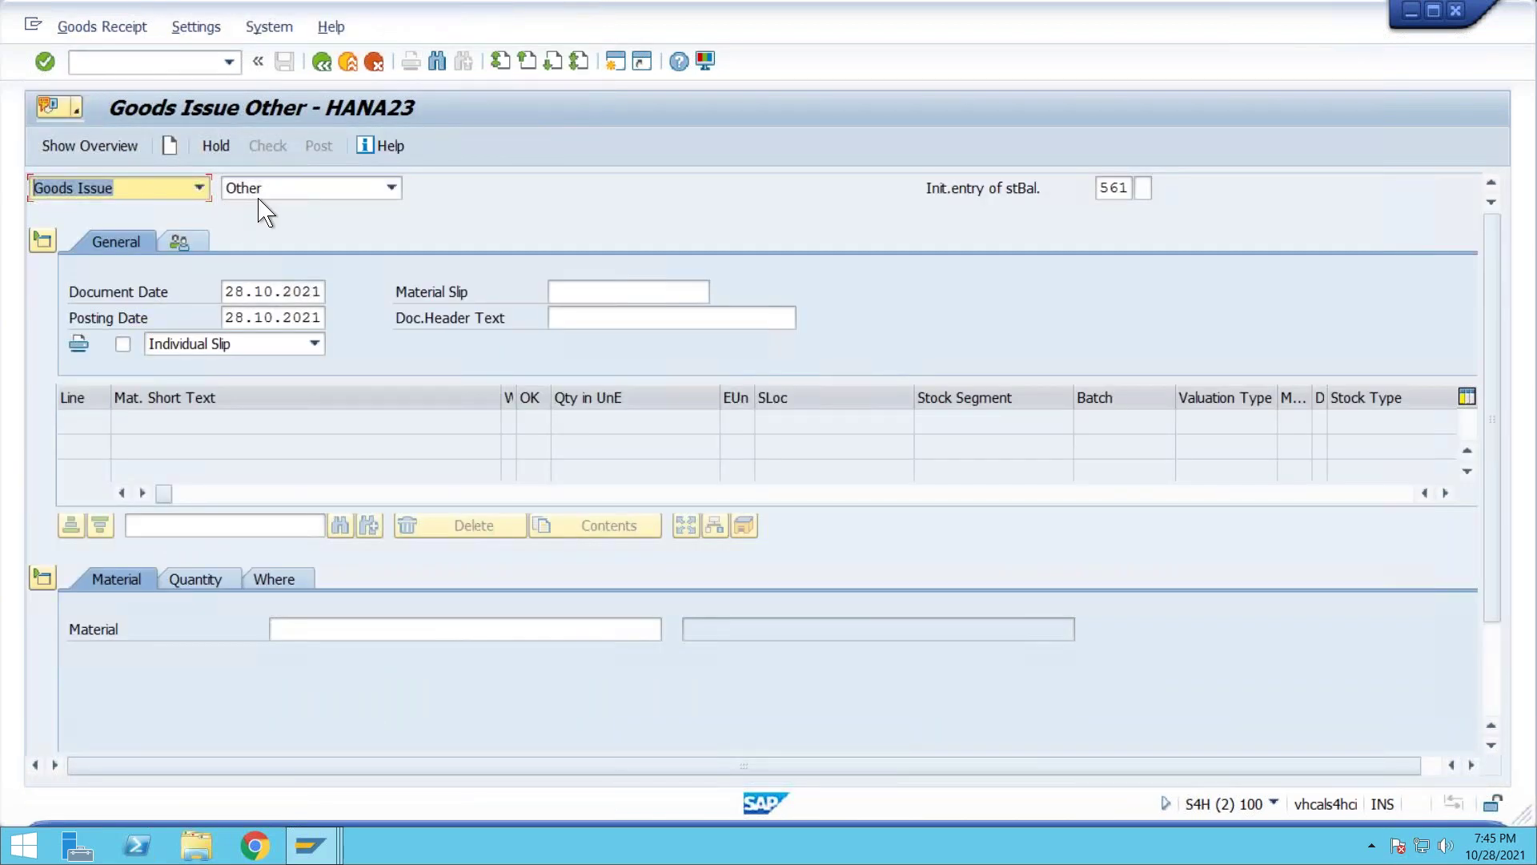
pyautogui.click(199, 191)
pyautogui.click(148, 229)
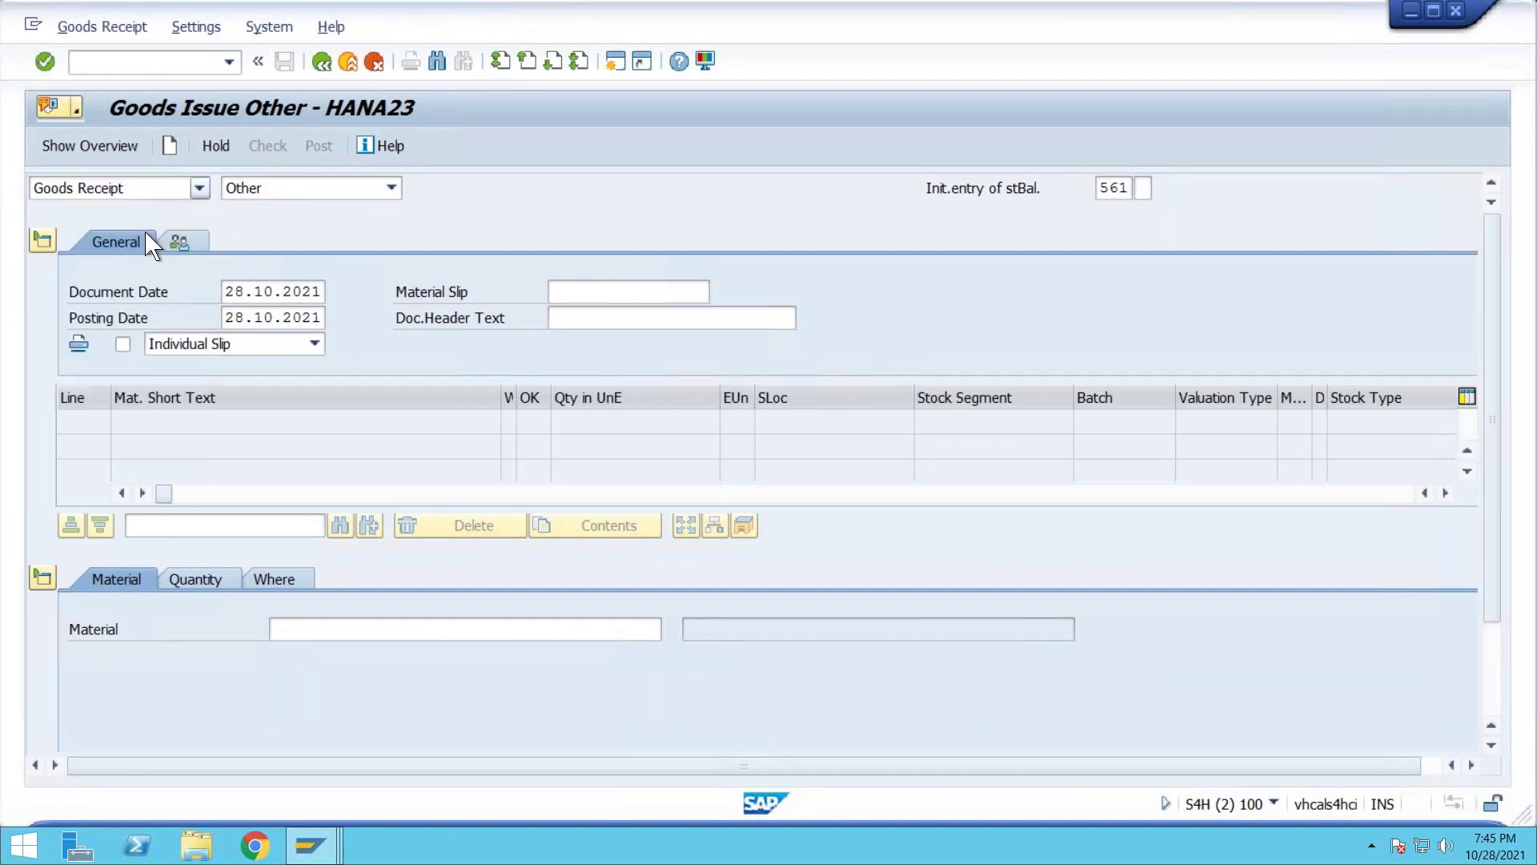
pyautogui.click(303, 190)
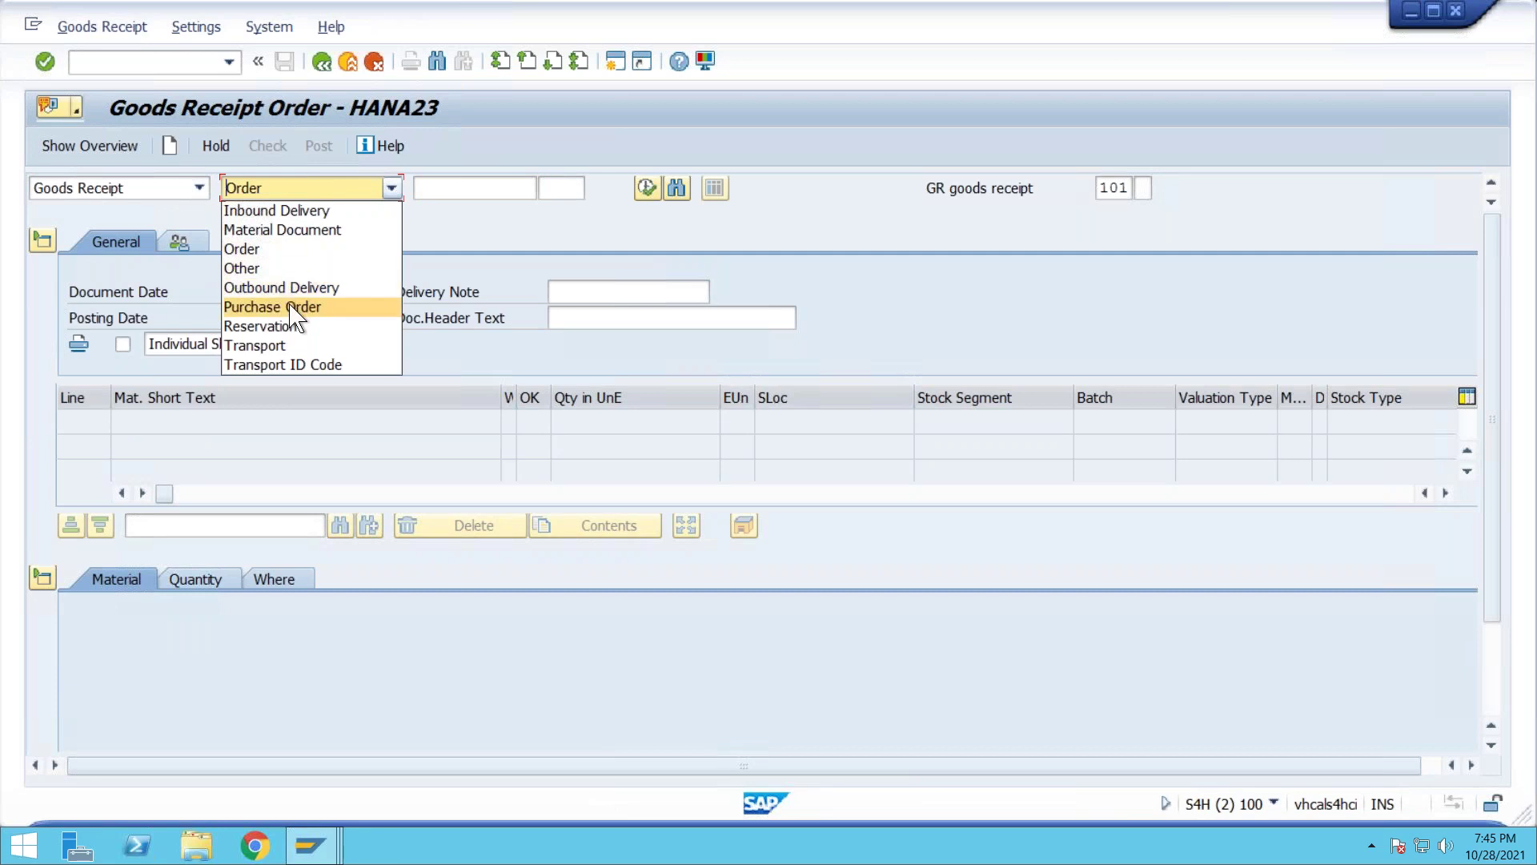
pyautogui.click(272, 306)
pyautogui.hotkey('ctrl', 'v')
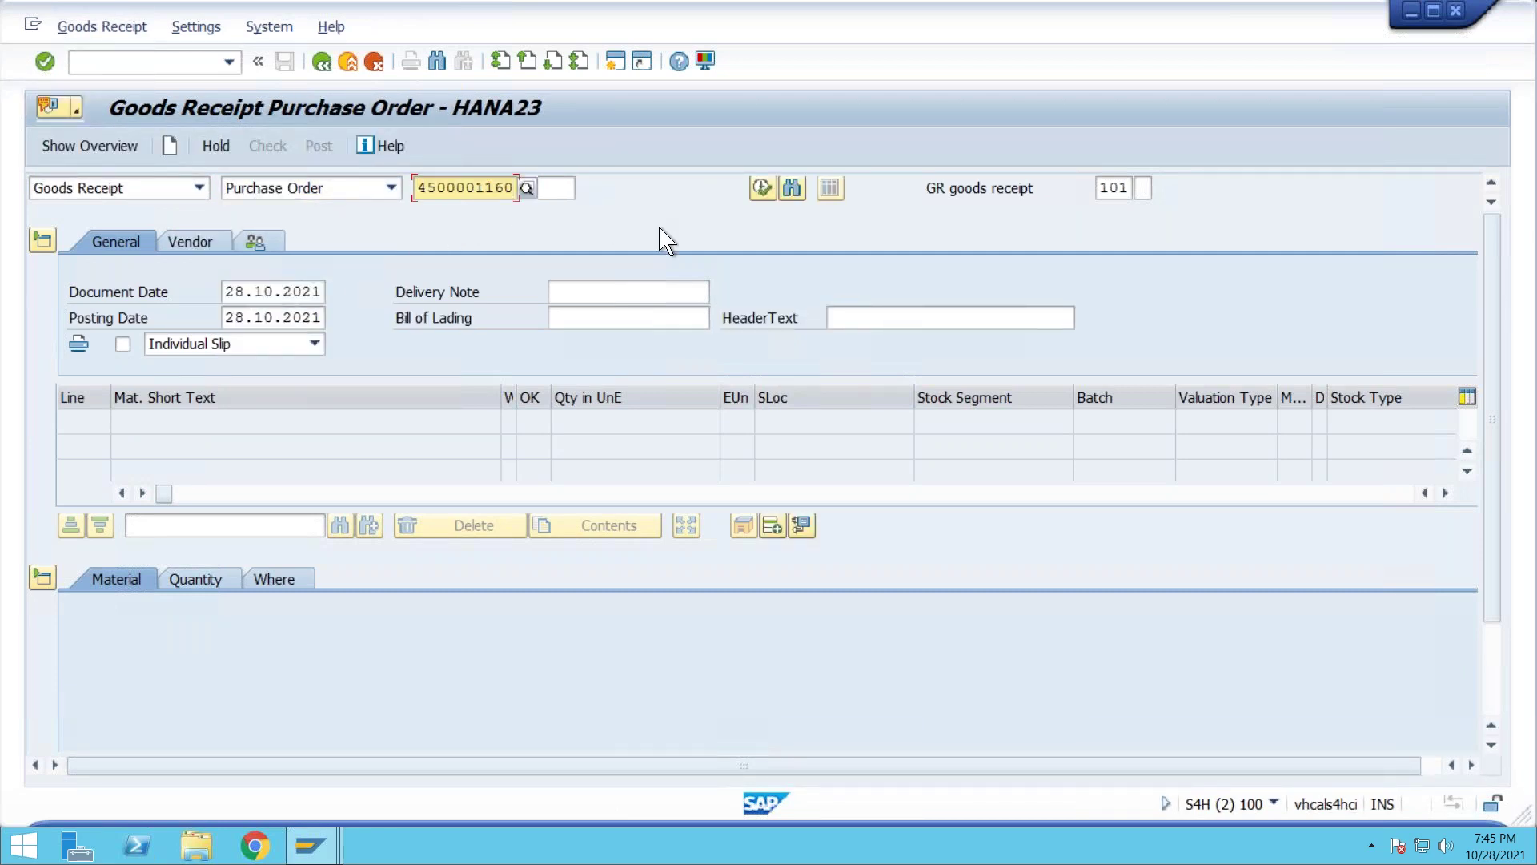
pyautogui.press('Return')
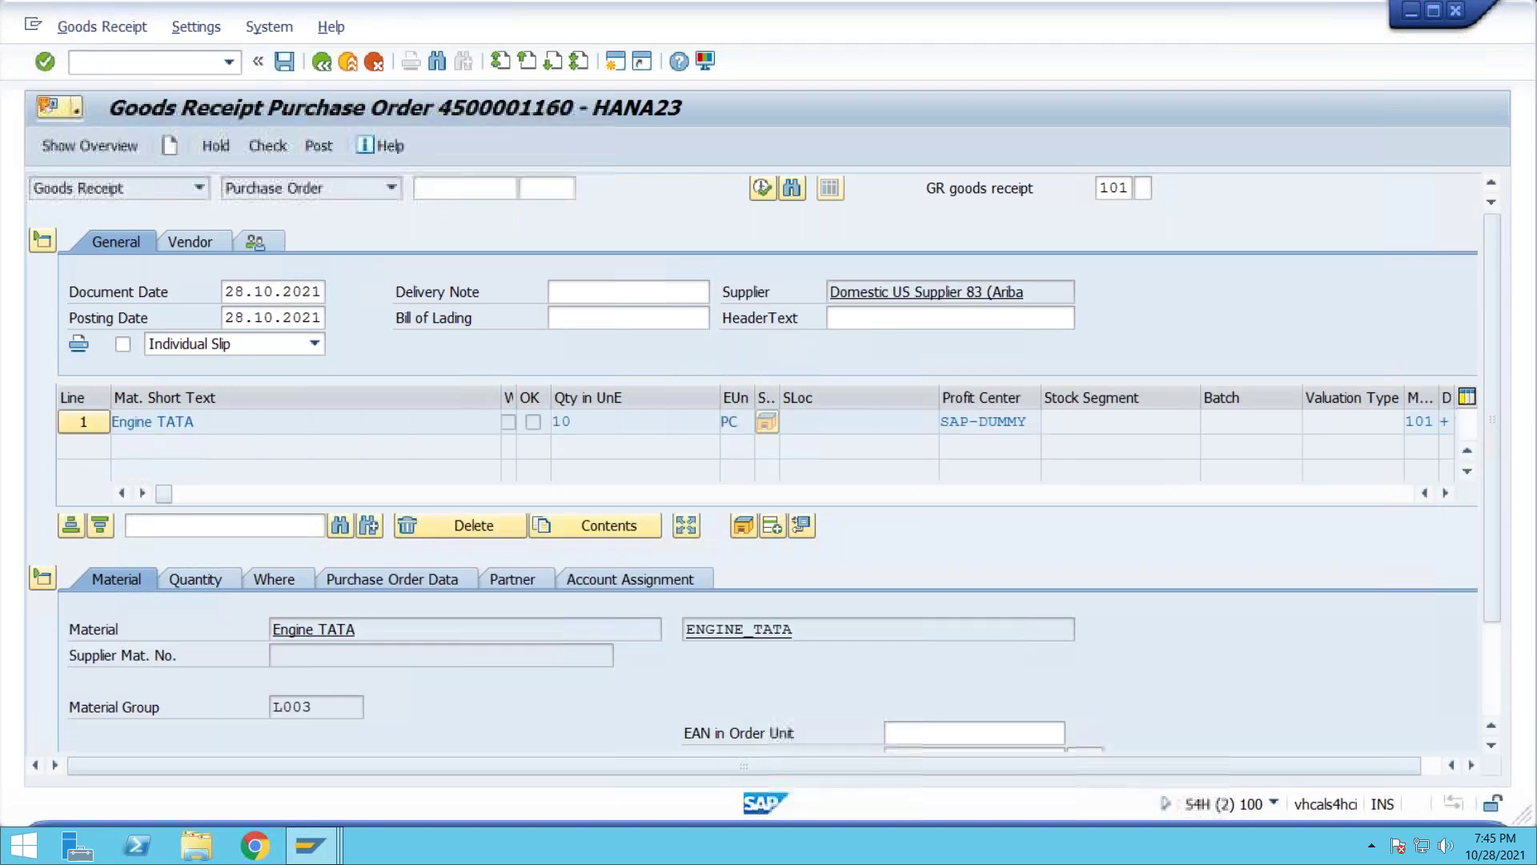
# Review the Engine TATA item's quantity, partner and purchase order data, and set its storage location to 171C (Raw Materials)
pyautogui.doubleClick(587, 417)
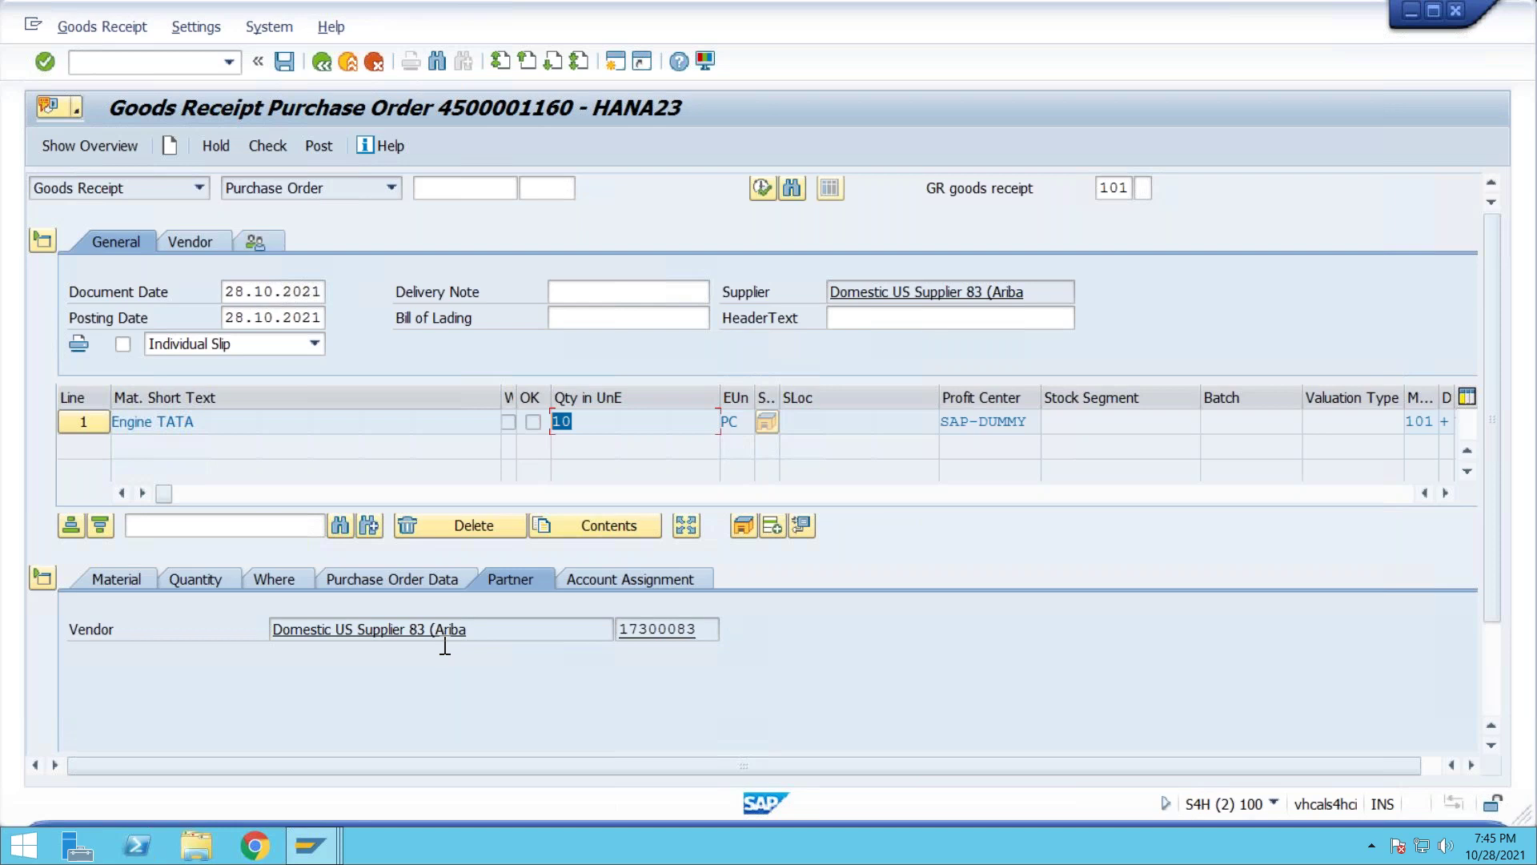
pyautogui.click(357, 587)
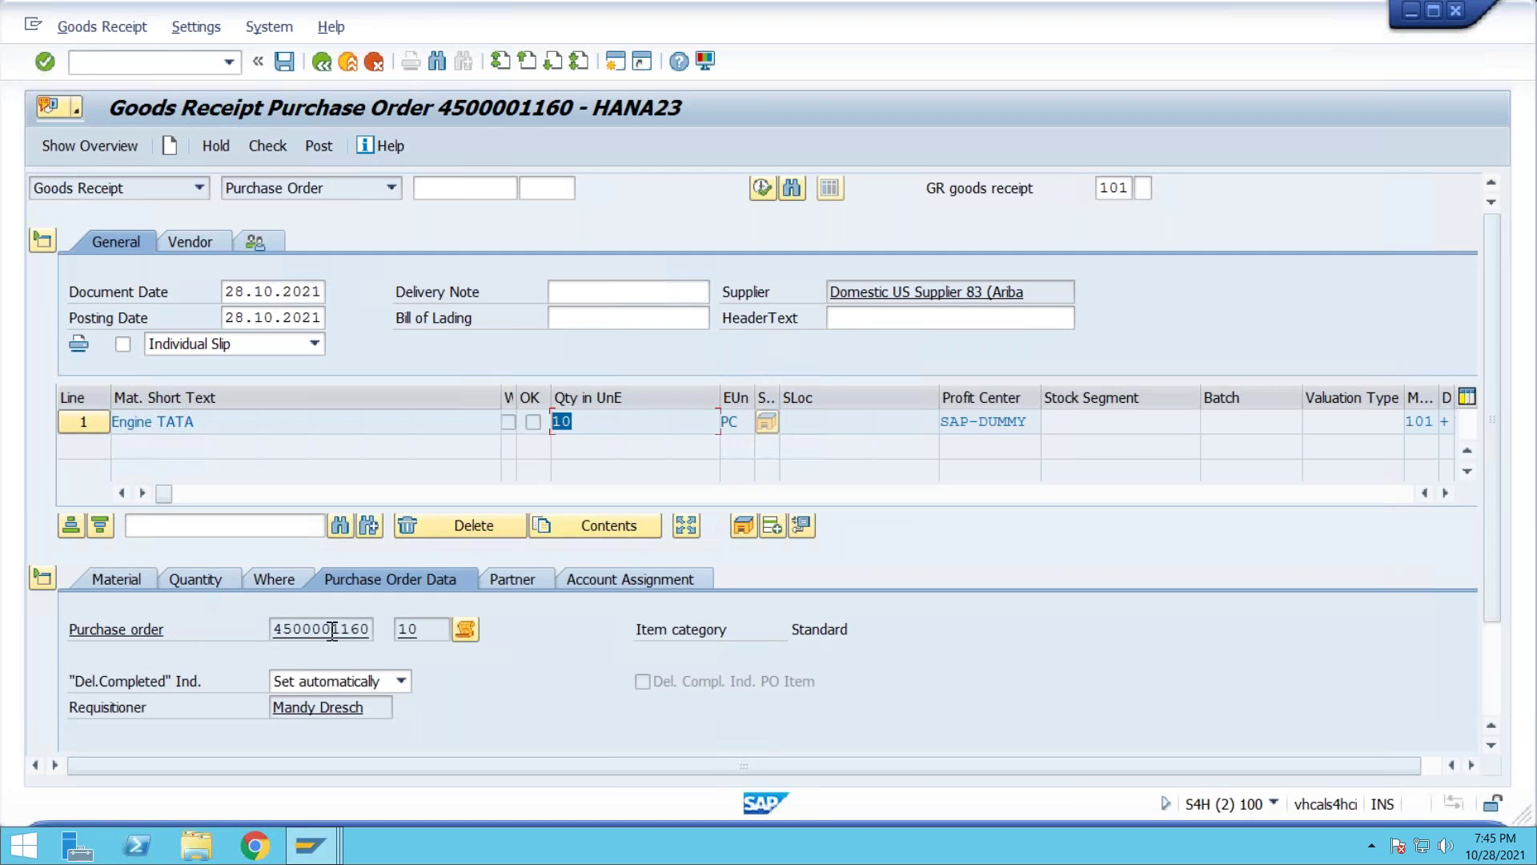
pyautogui.click(273, 584)
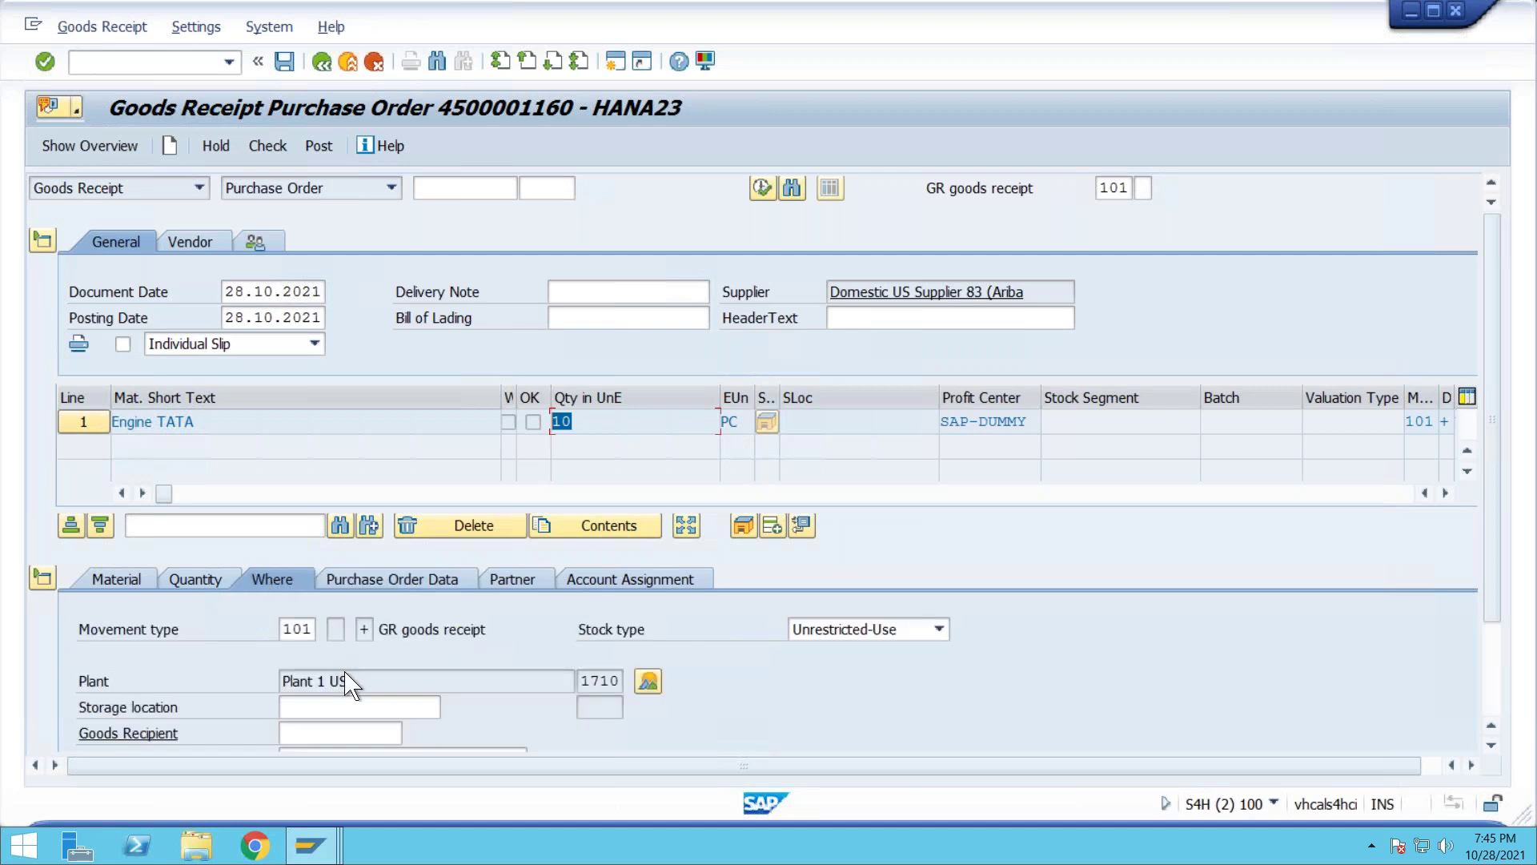
pyautogui.scroll(-3, 345, 672)
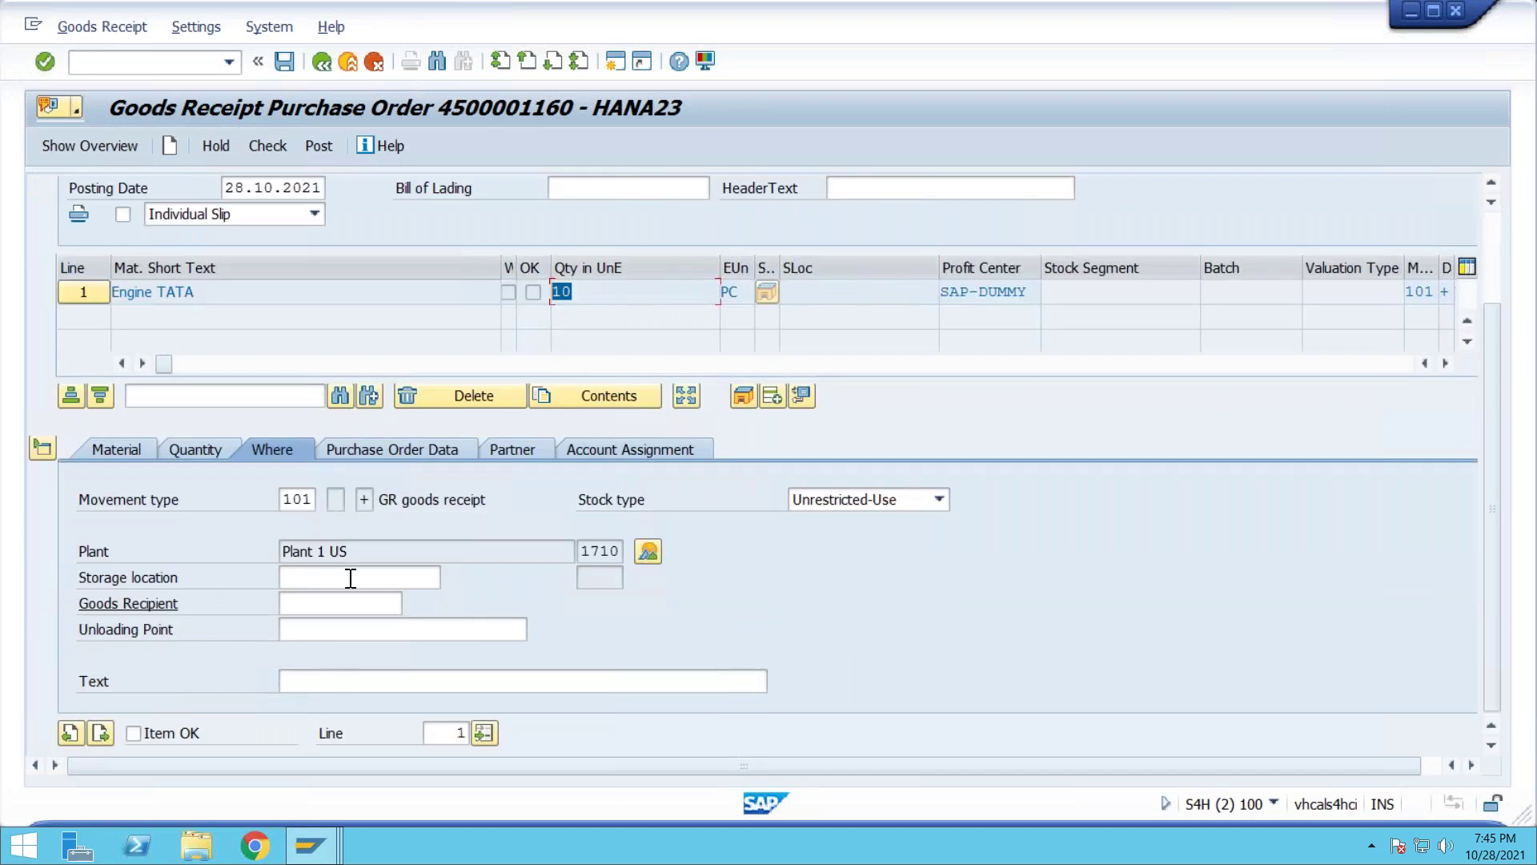
pyautogui.click(351, 578)
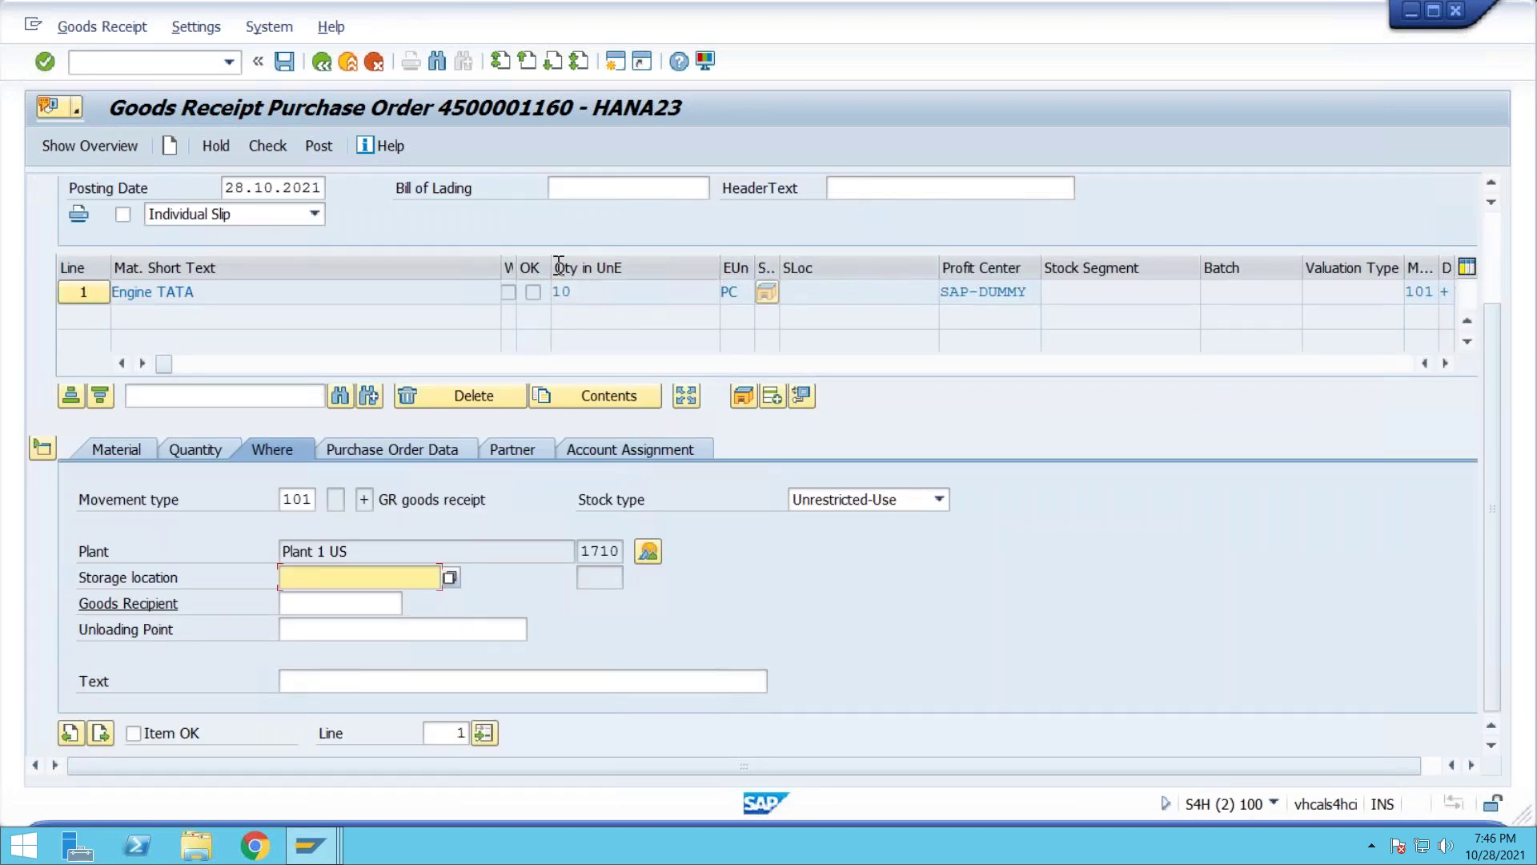
pyautogui.click(450, 578)
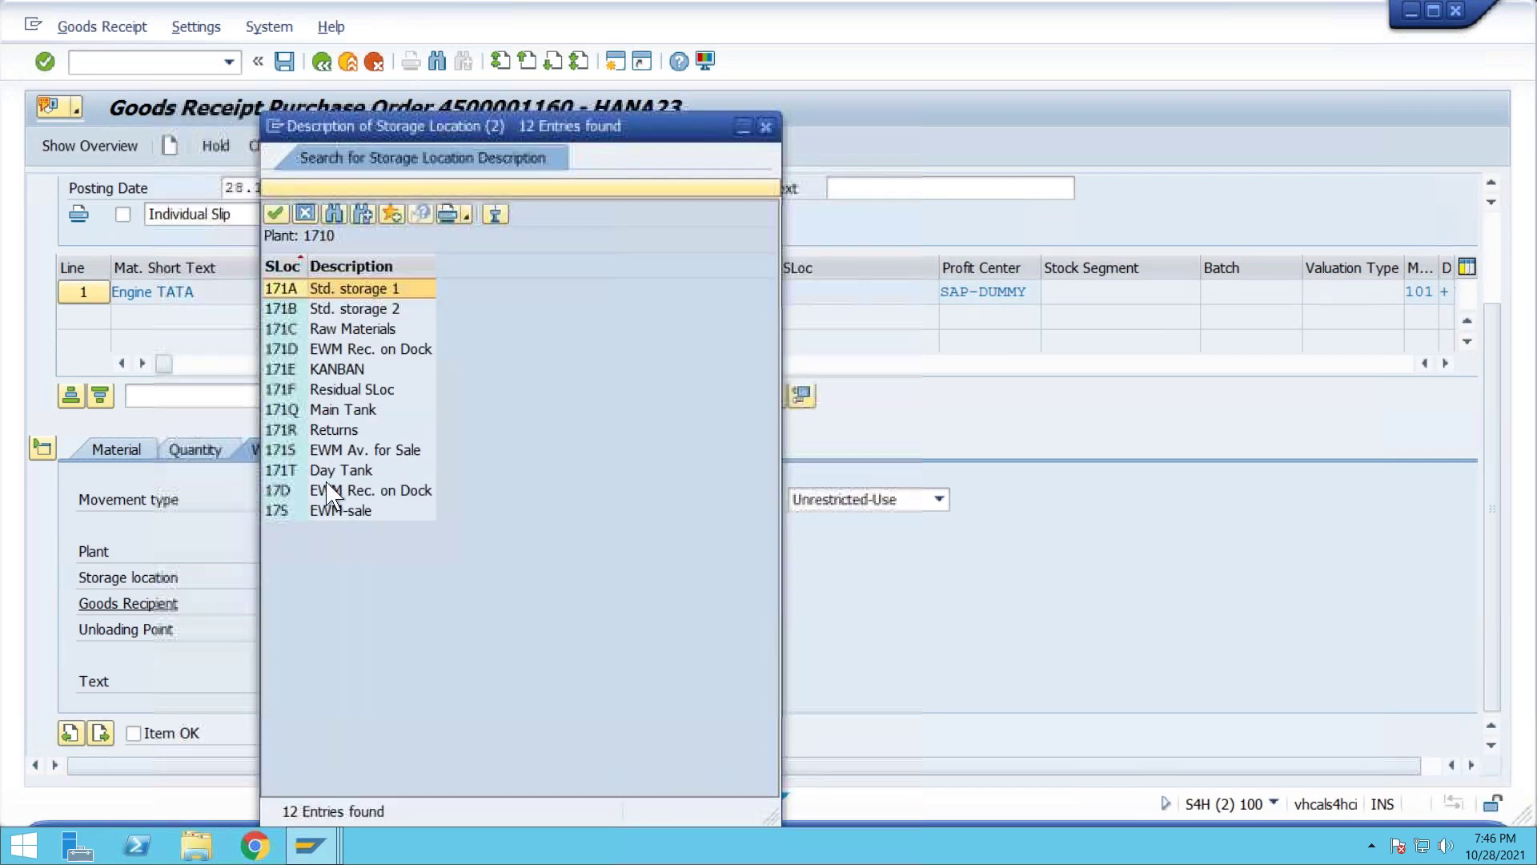
pyautogui.doubleClick(331, 329)
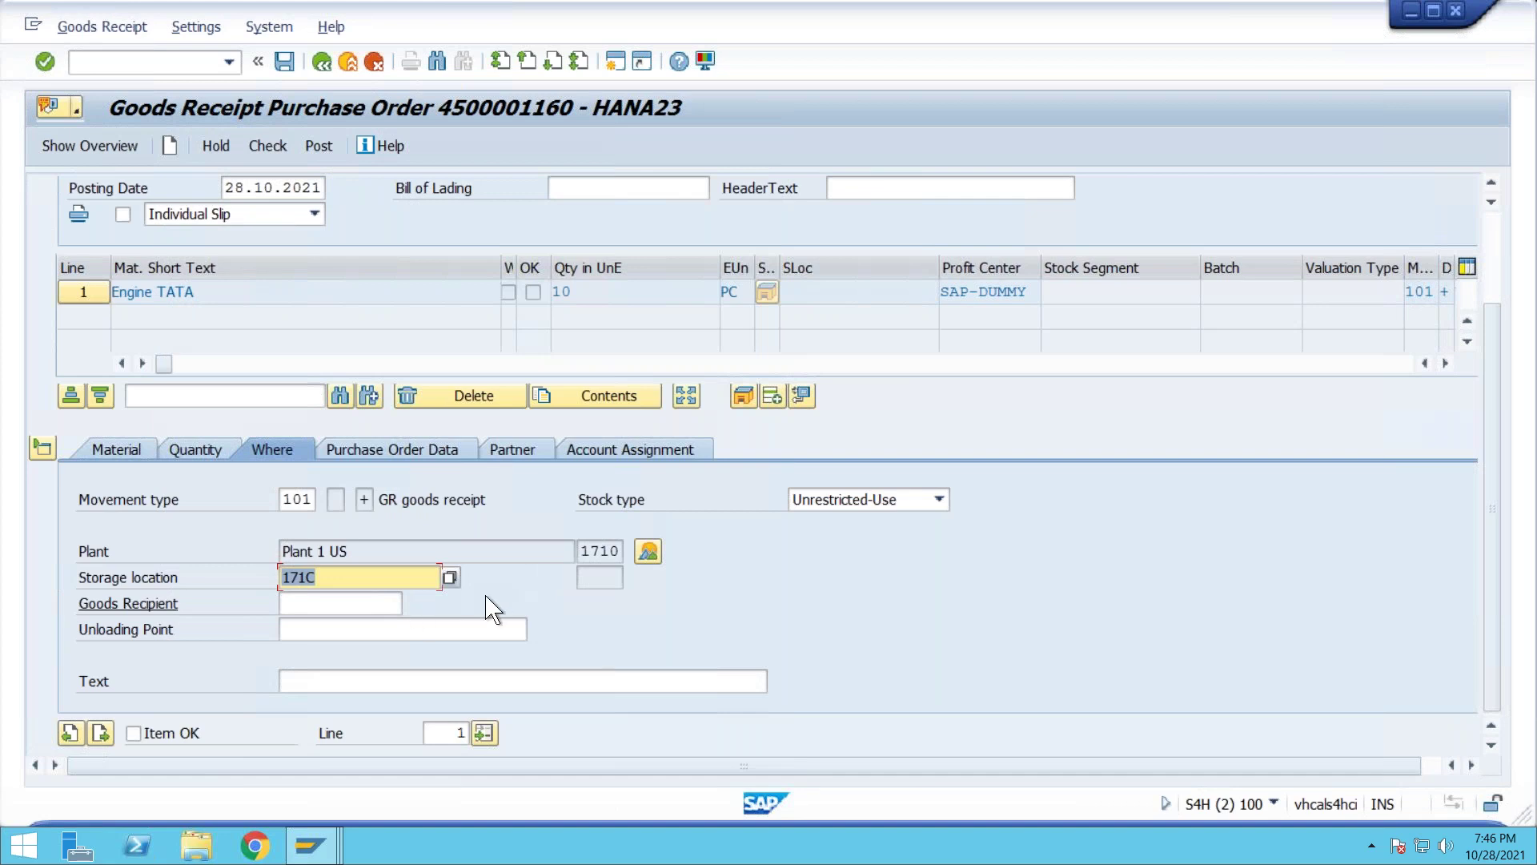
pyautogui.press('Return')
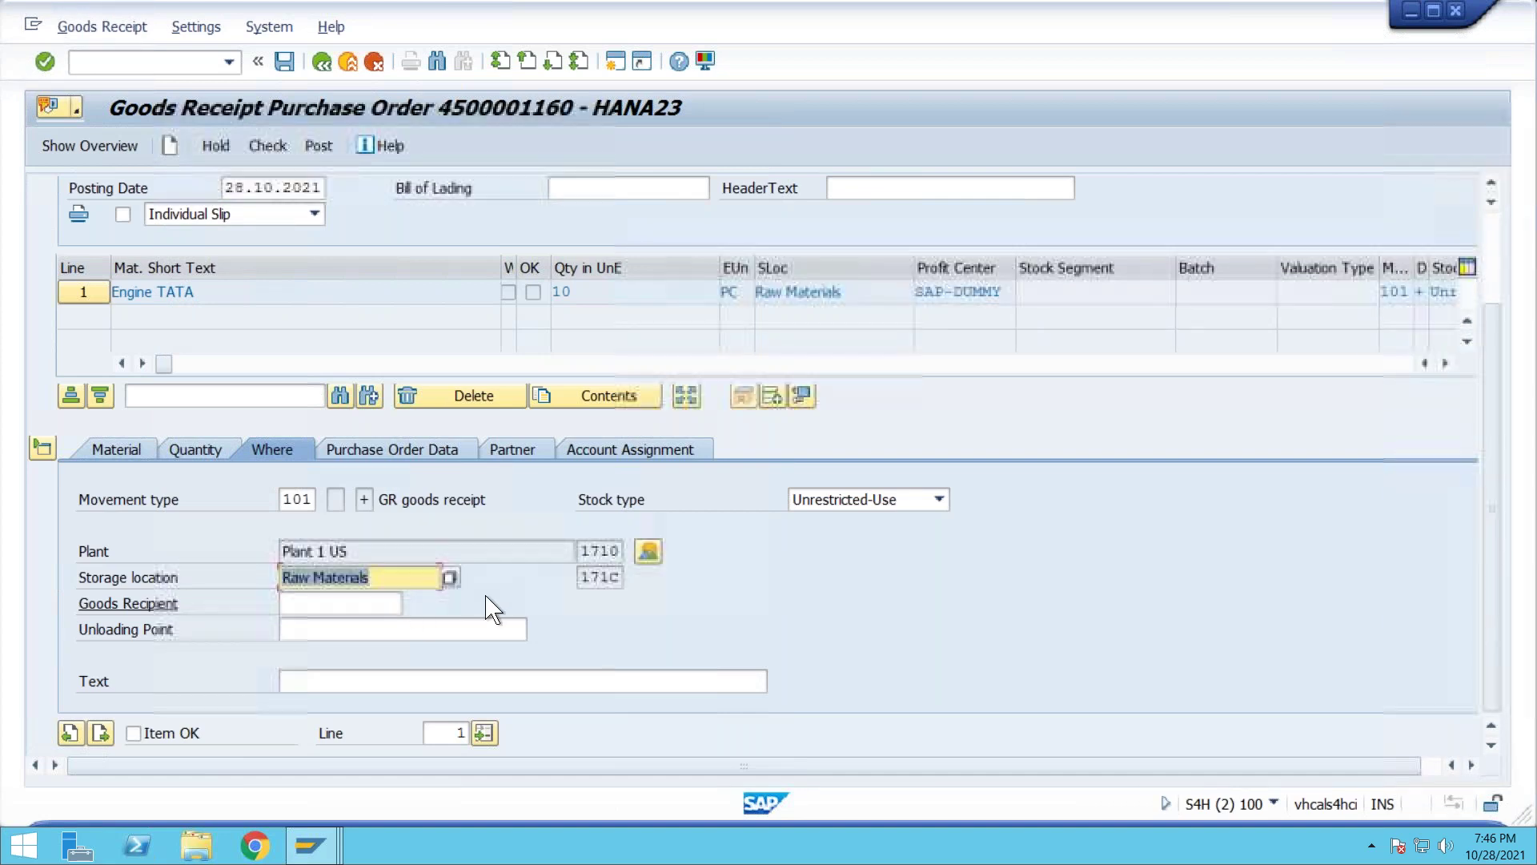
# Review the item's quantity and material data, mark it as Item OK, and check and post the goods receipt
pyautogui.click(217, 442)
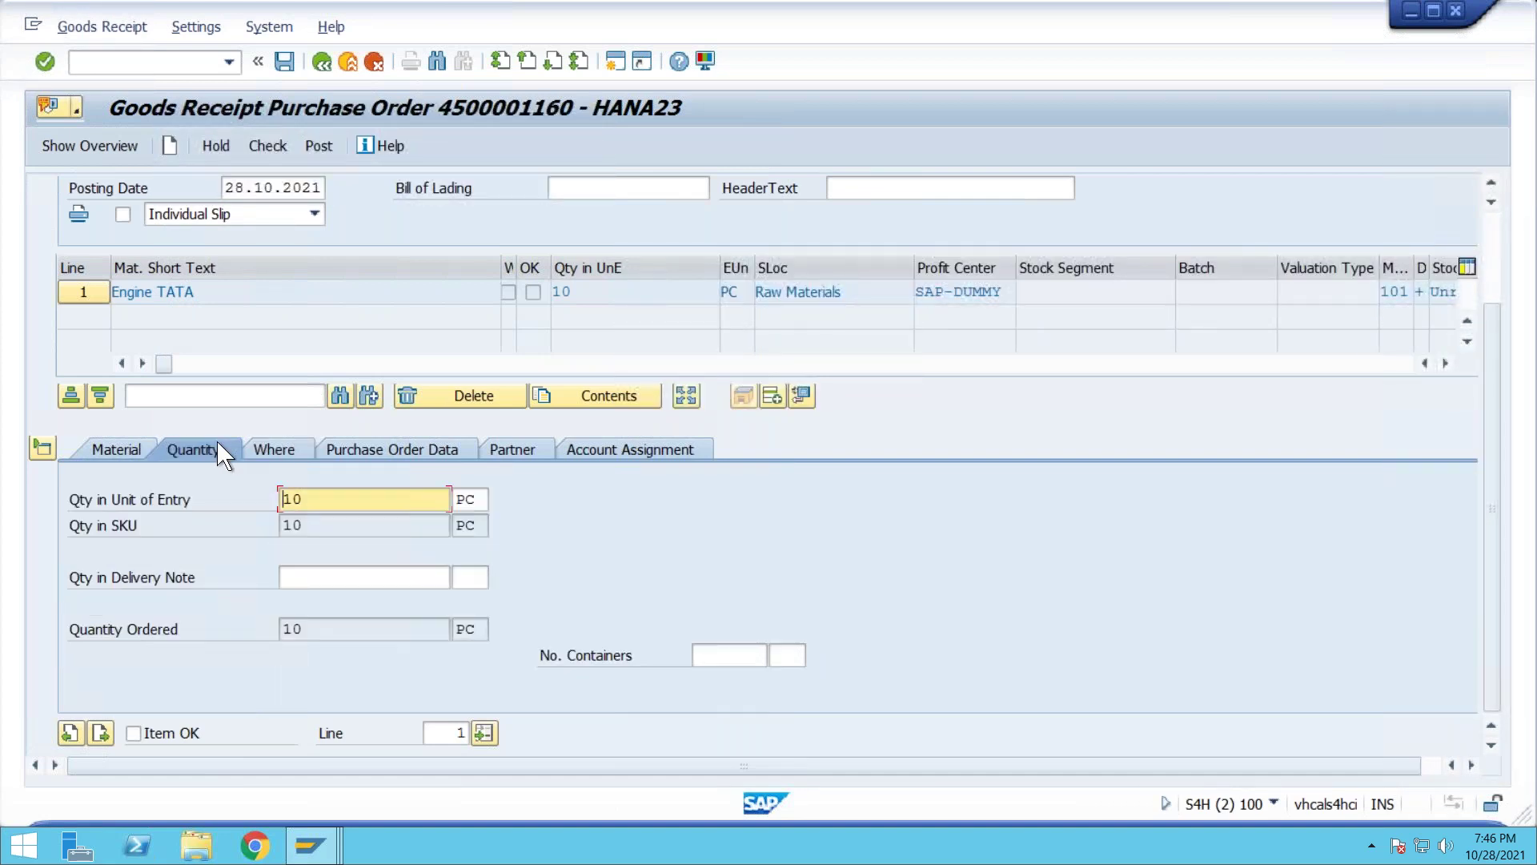
pyautogui.click(119, 461)
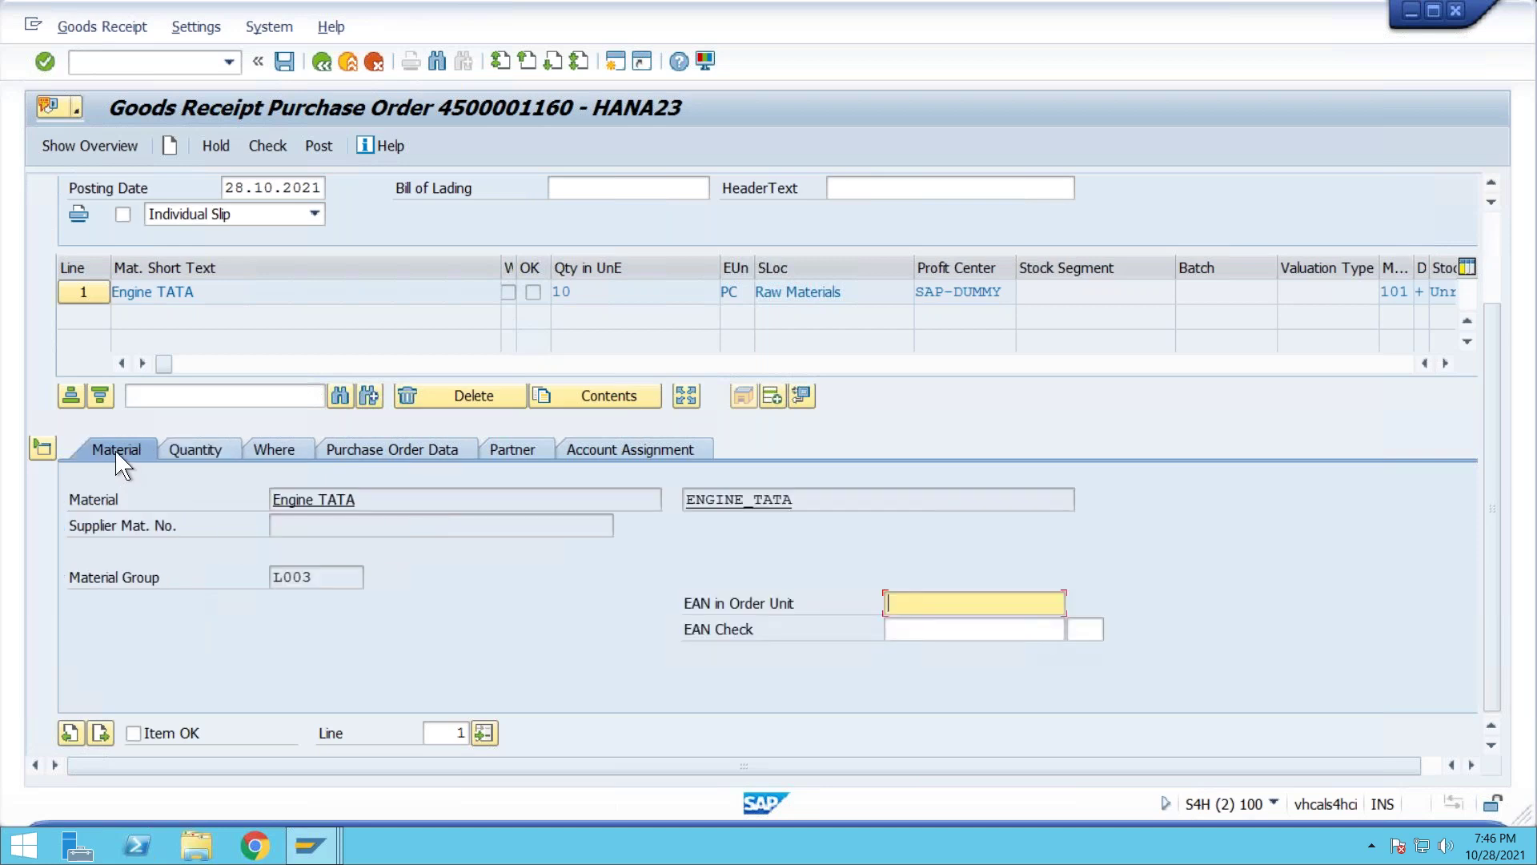
pyautogui.click(141, 733)
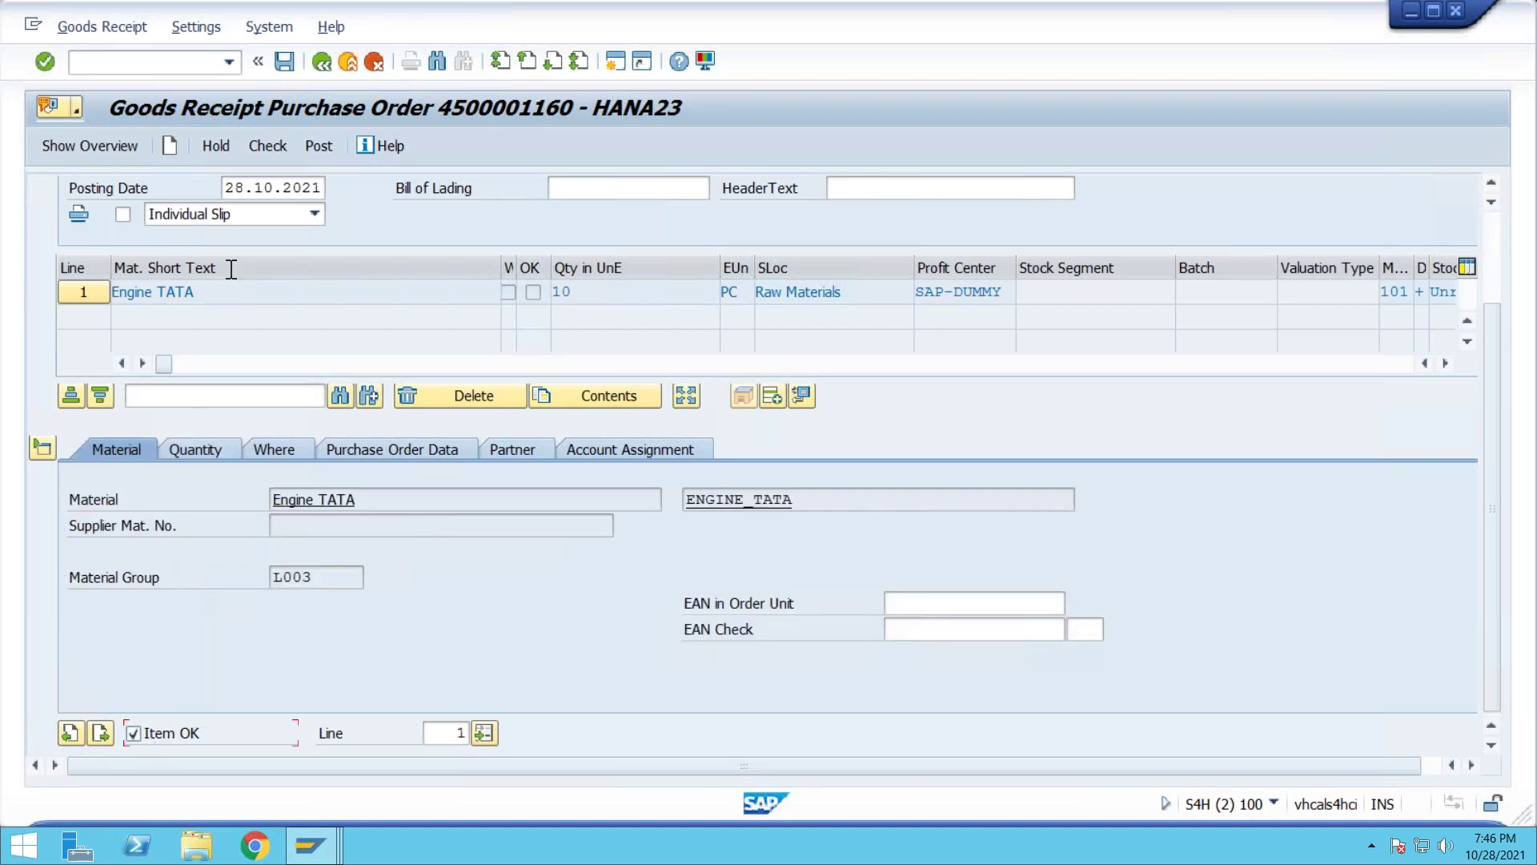
pyautogui.click(269, 147)
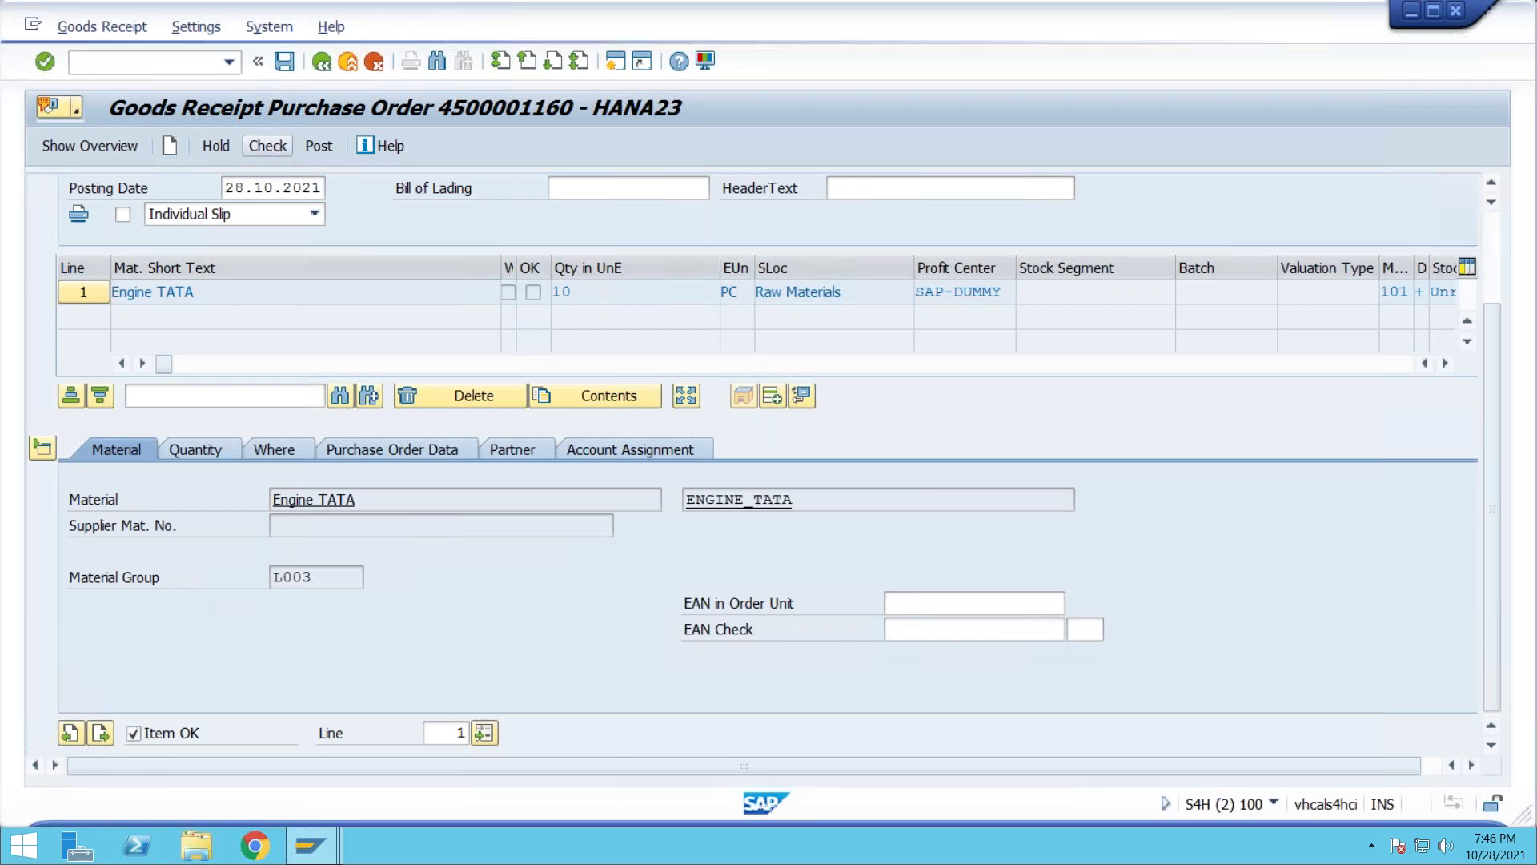
pyautogui.click(269, 147)
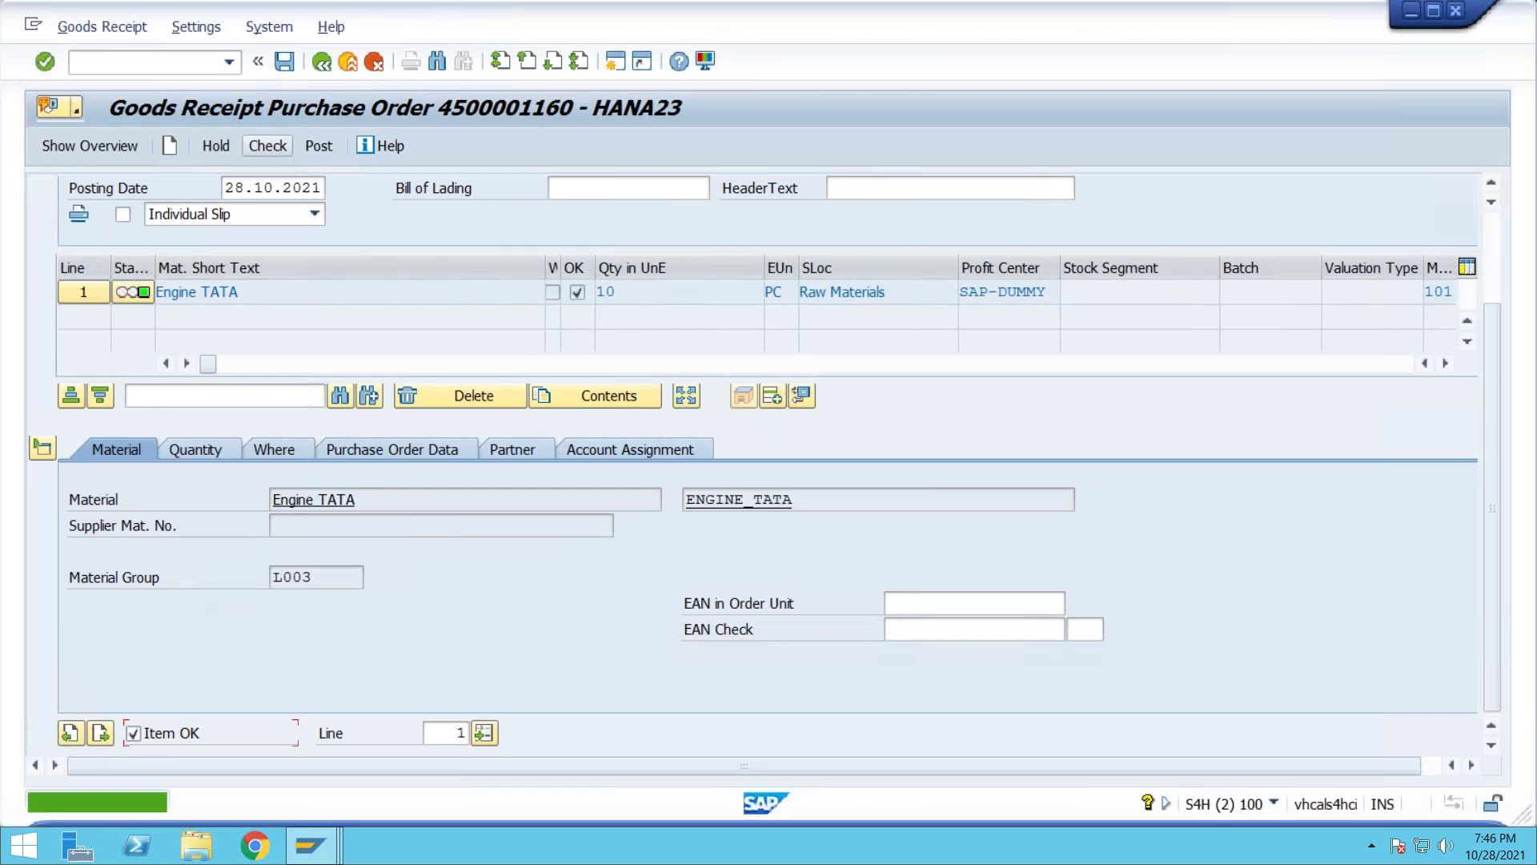
pyautogui.click(320, 146)
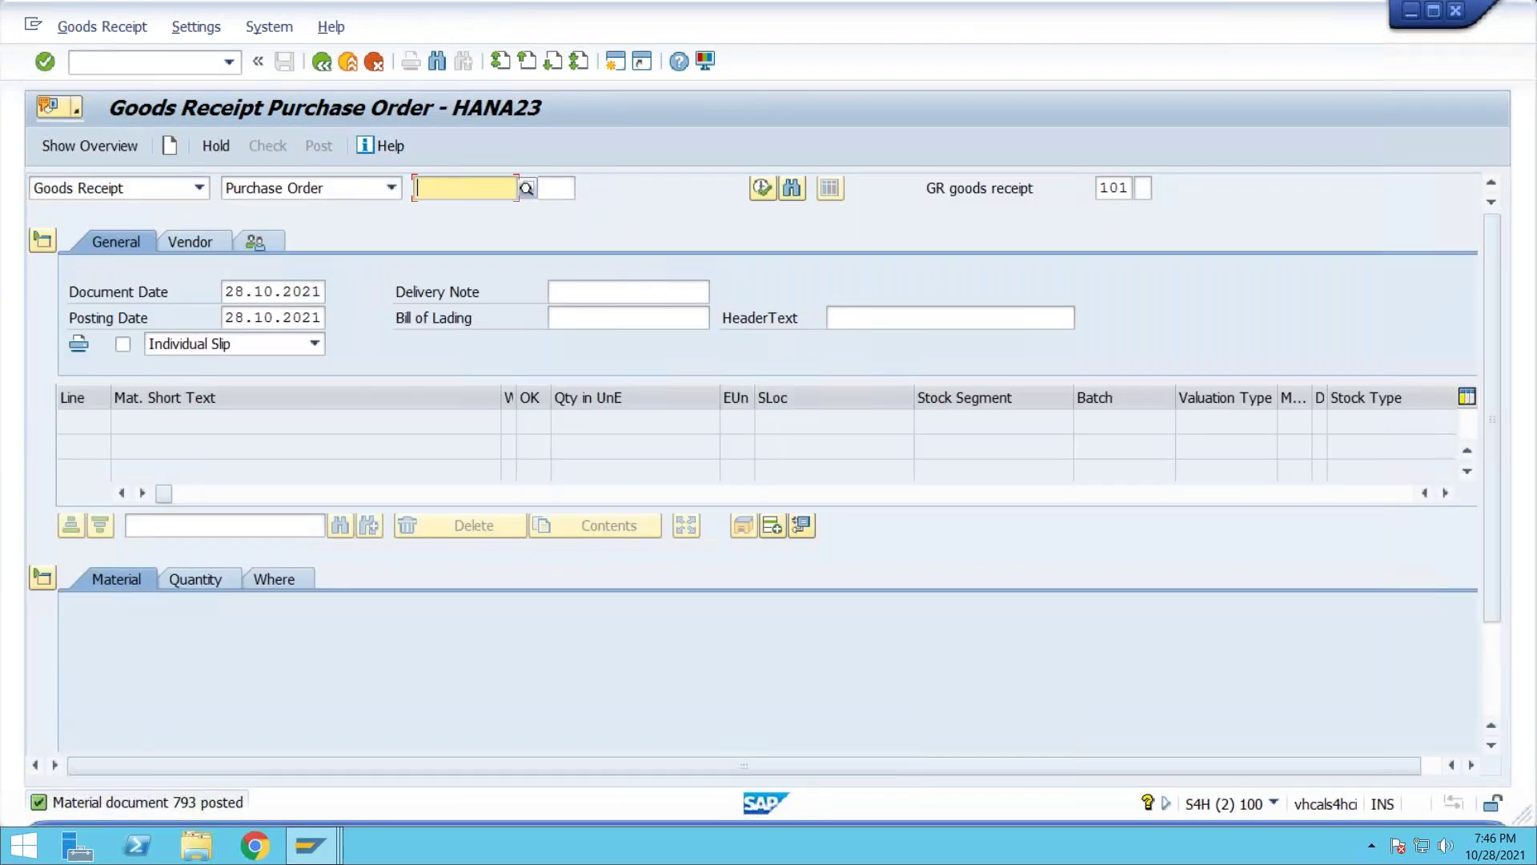
# Return to the ENGINE_TATA stock/requirements list, refresh it and examine the available stock quantity
pyautogui.hotkey('alt', 'Tab')
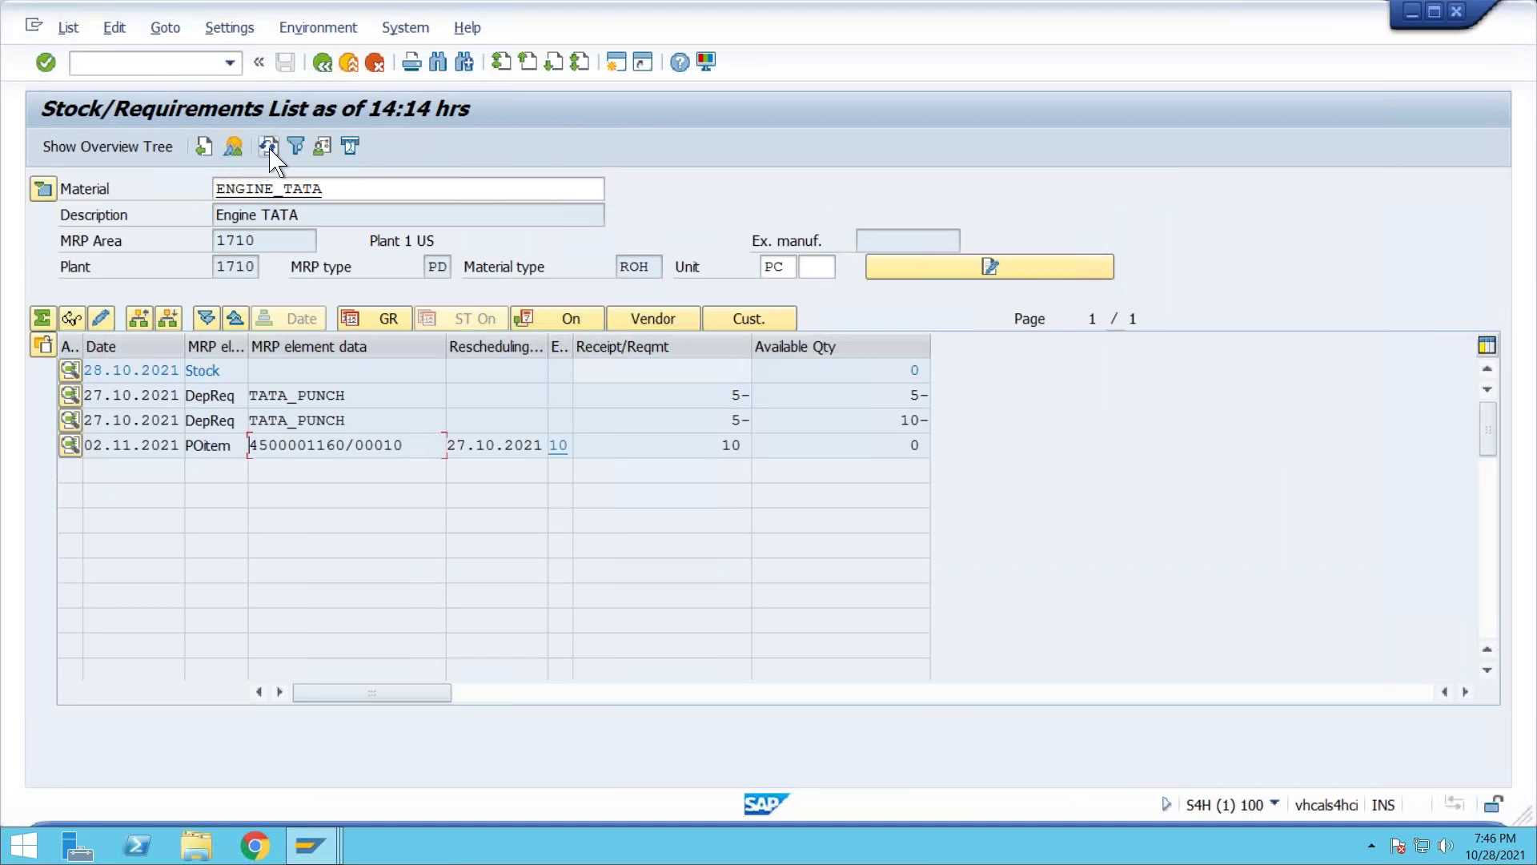
pyautogui.click(271, 148)
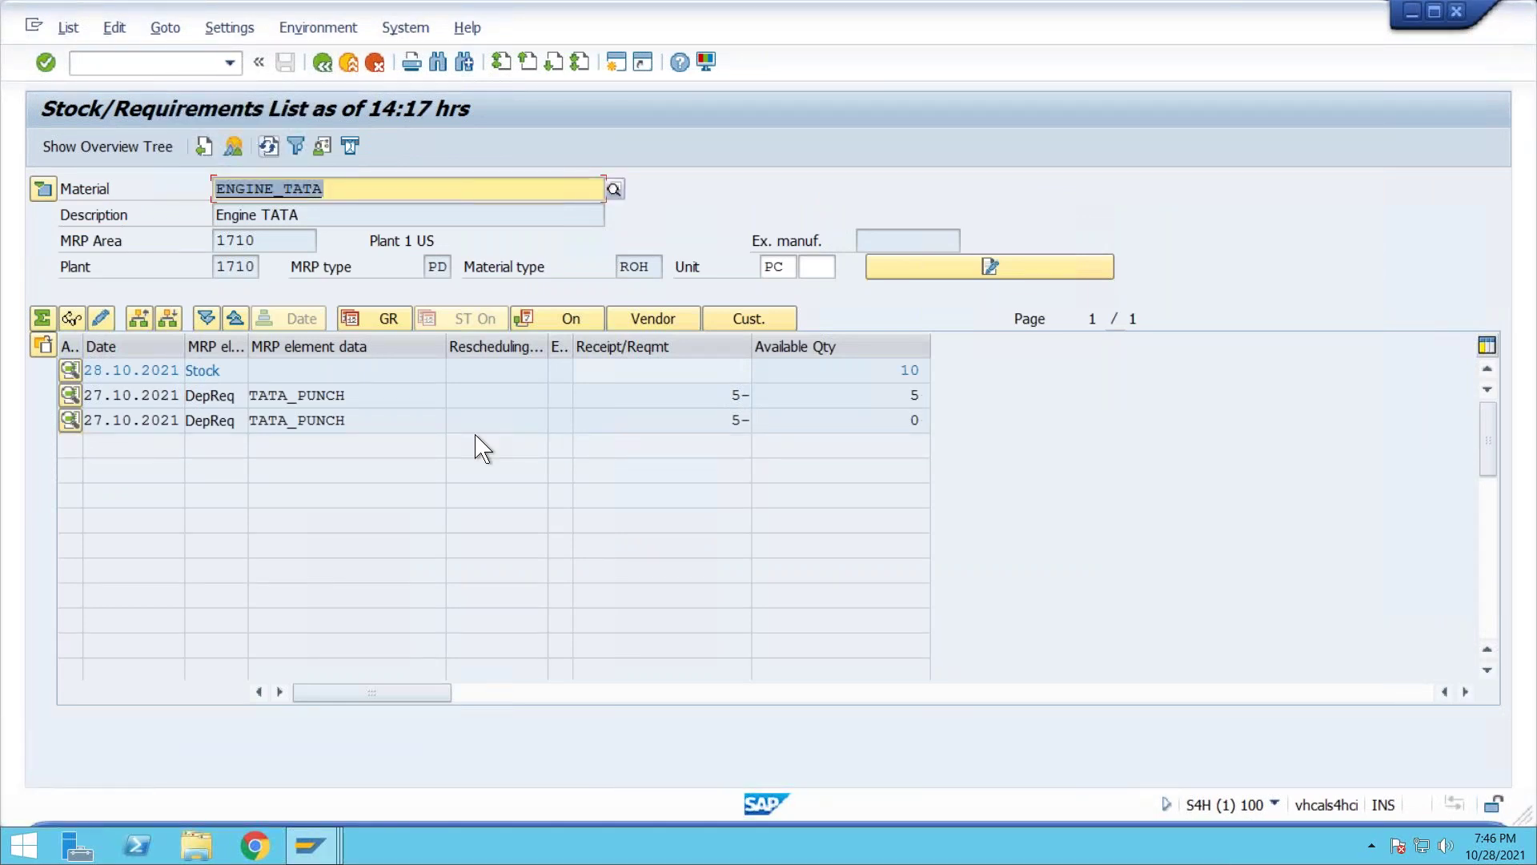
pyautogui.moveTo(888, 374); pyautogui.dragTo(950, 378)
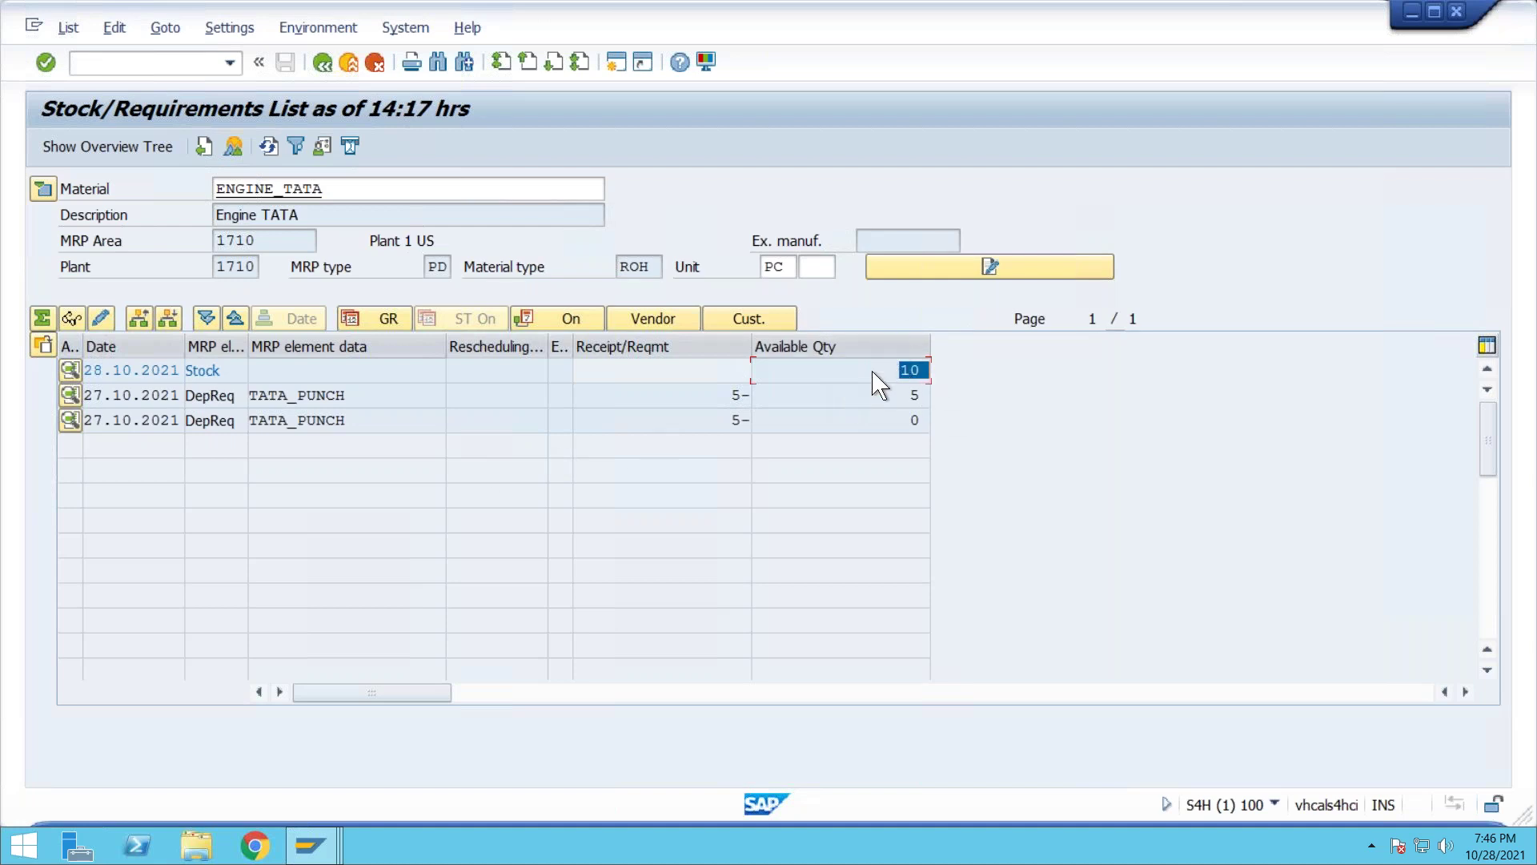
# Display the stock/requirements list for material MRF_TYRE in plant 1710
pyautogui.moveTo(342, 192); pyautogui.dragTo(194, 193)
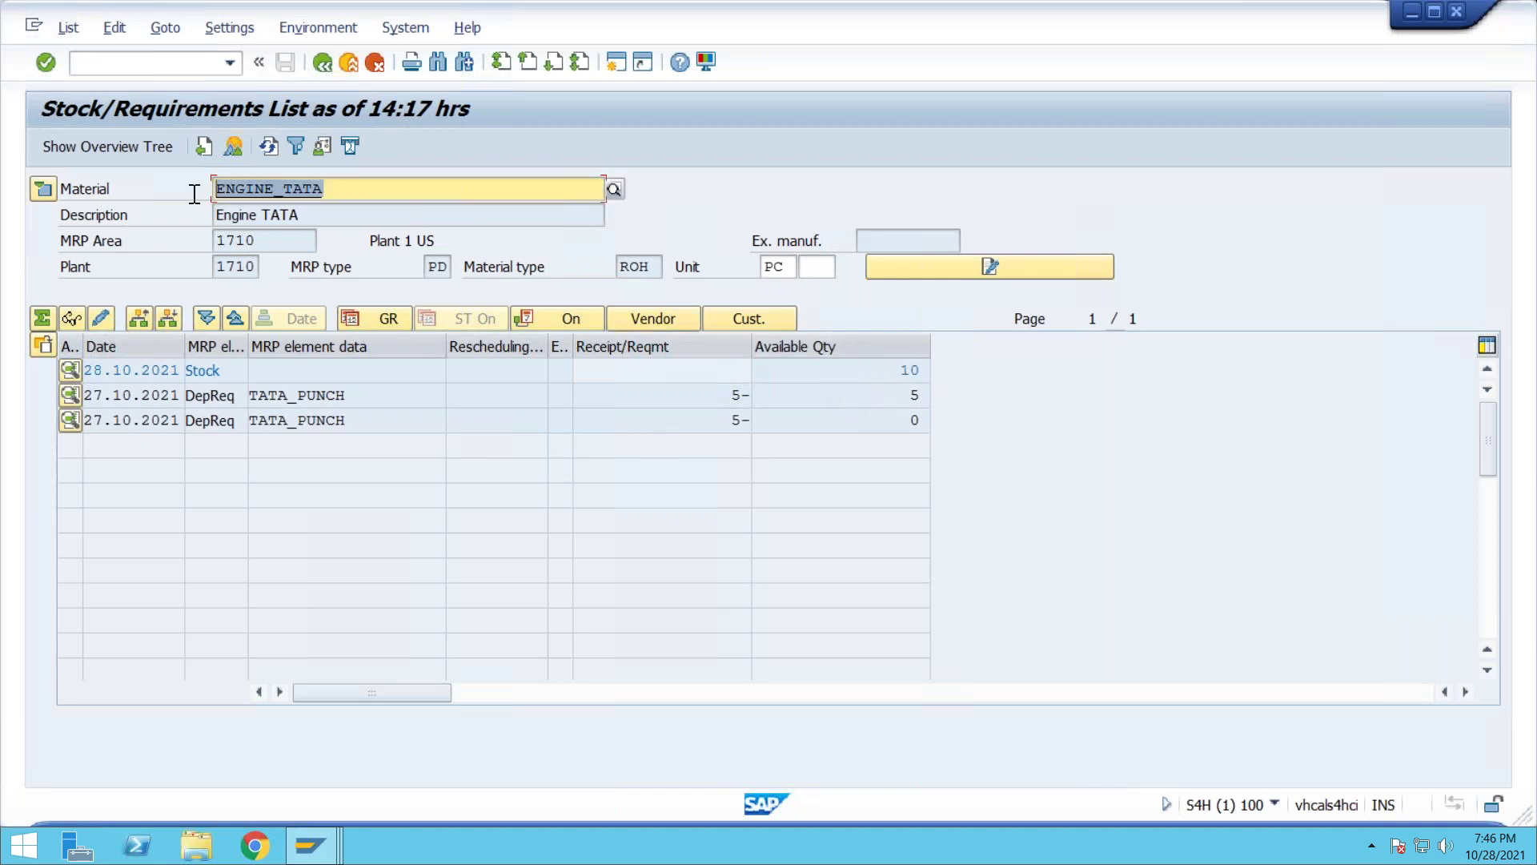
pyautogui.press('BackSpace')
pyautogui.write('mrf')
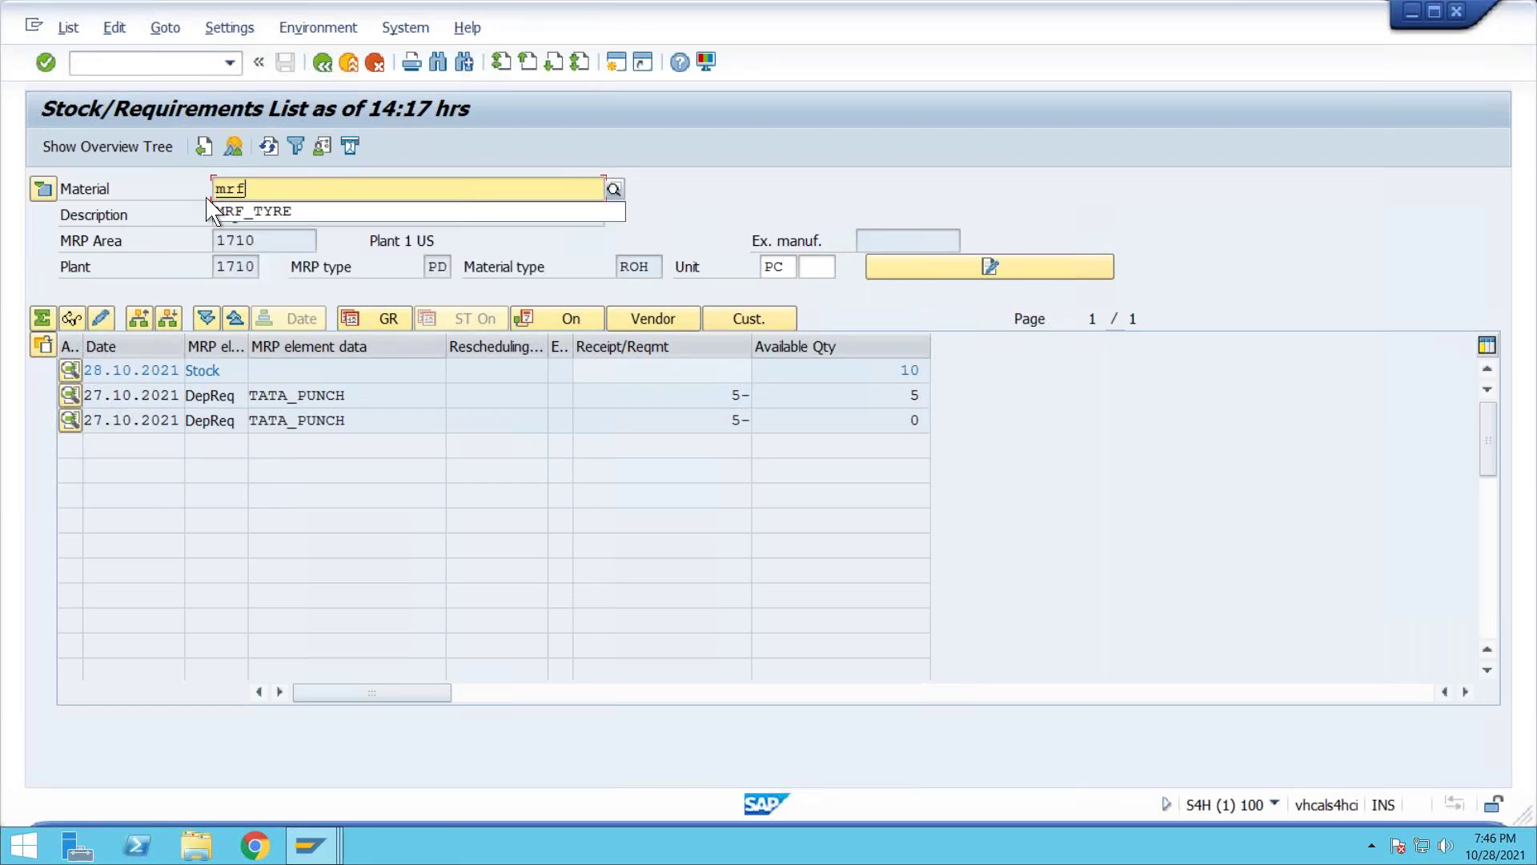
pyautogui.click(220, 211)
pyautogui.press('Return')
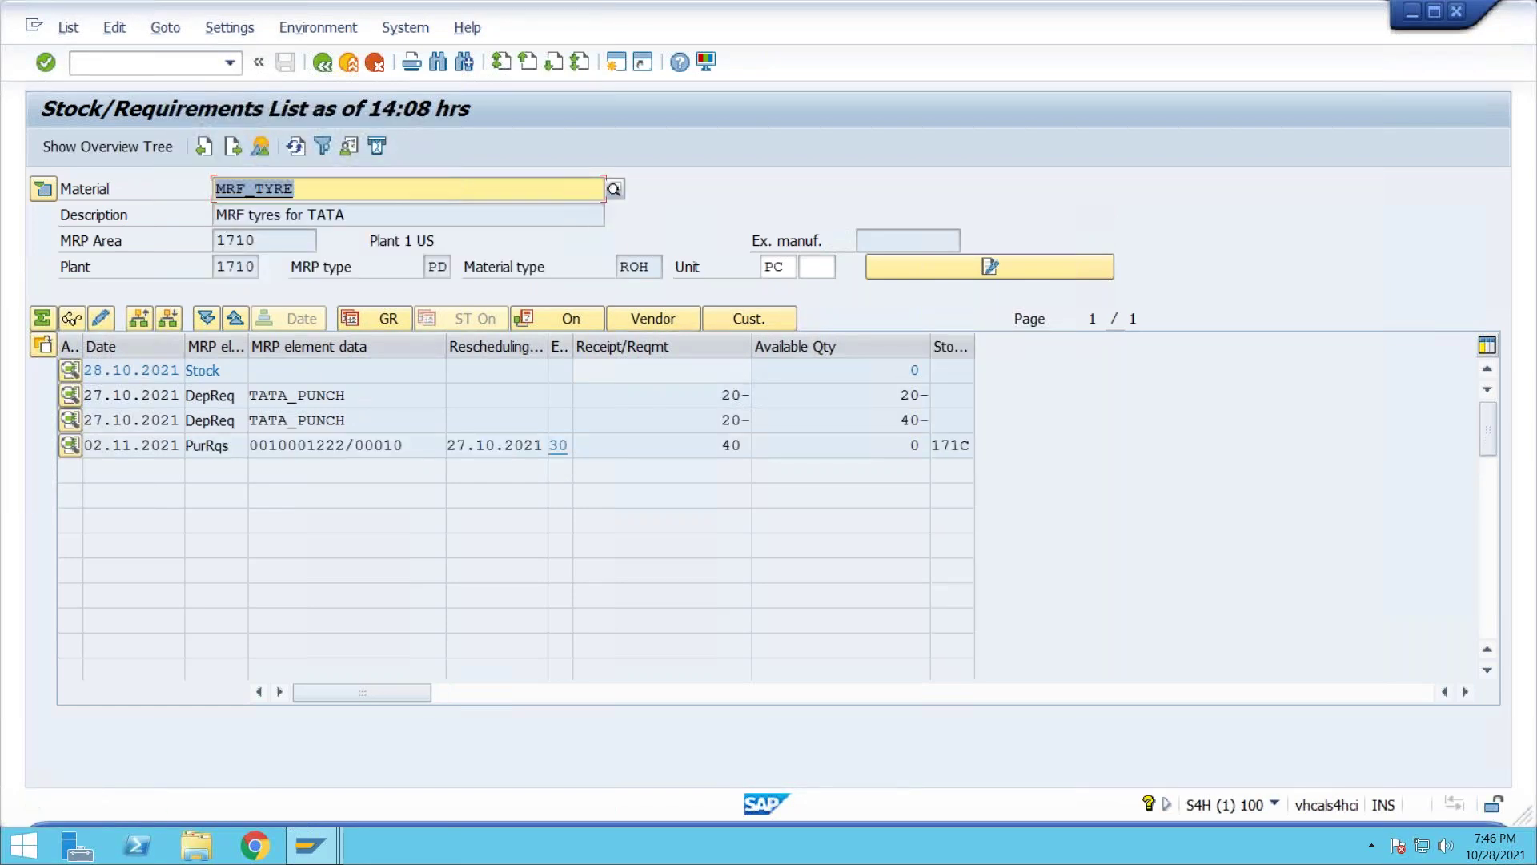
# Convert the MRF_TYRE purchase requisition into a purchase order with purchasing organization 1710 and purchasing group 001, adopting the open requisition as its item
pyautogui.click(70, 445)
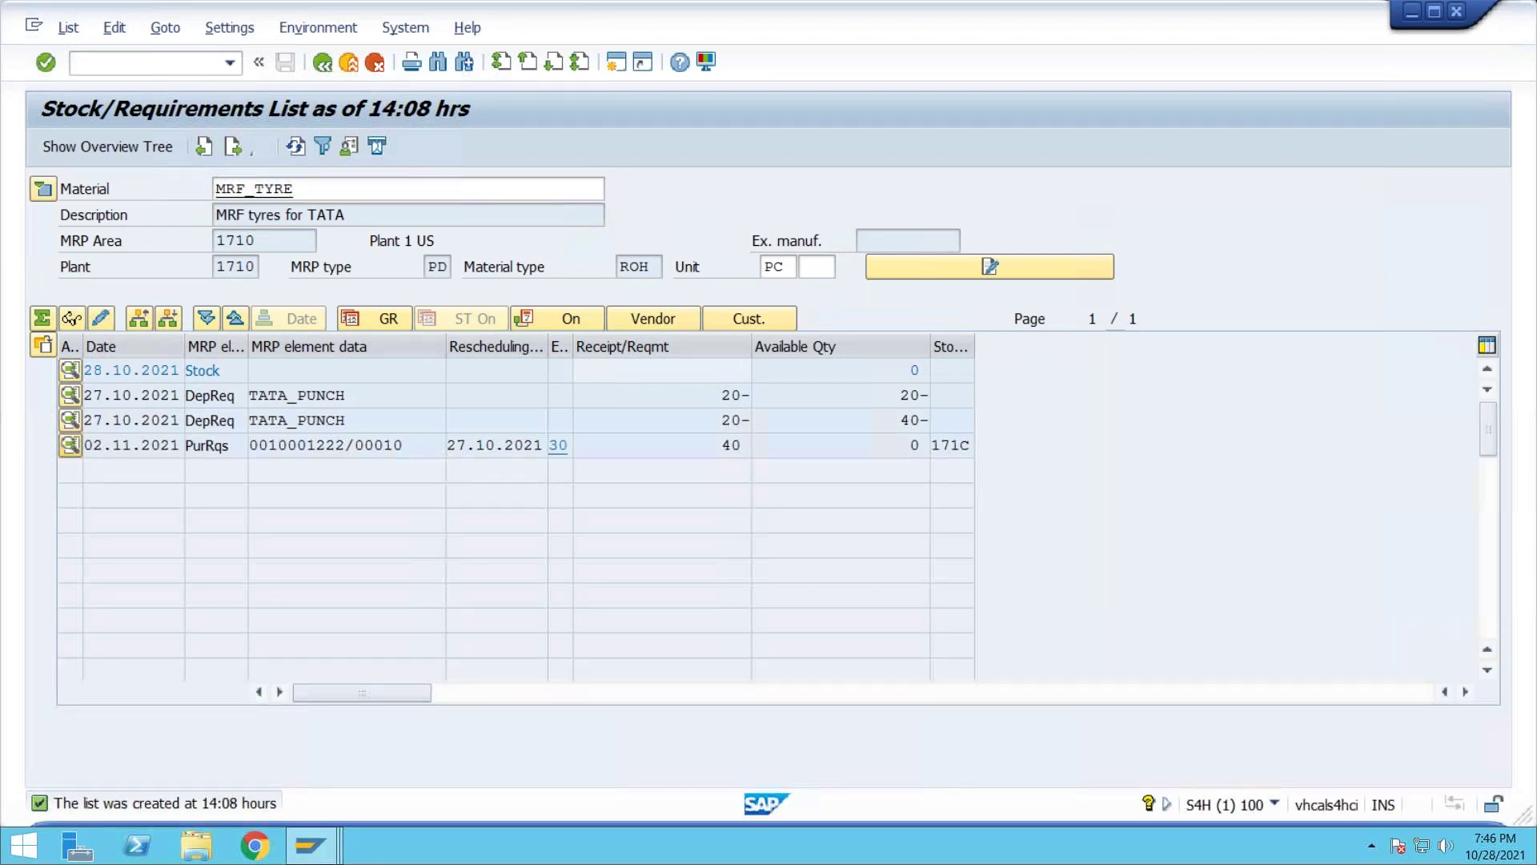
pyautogui.click(664, 635)
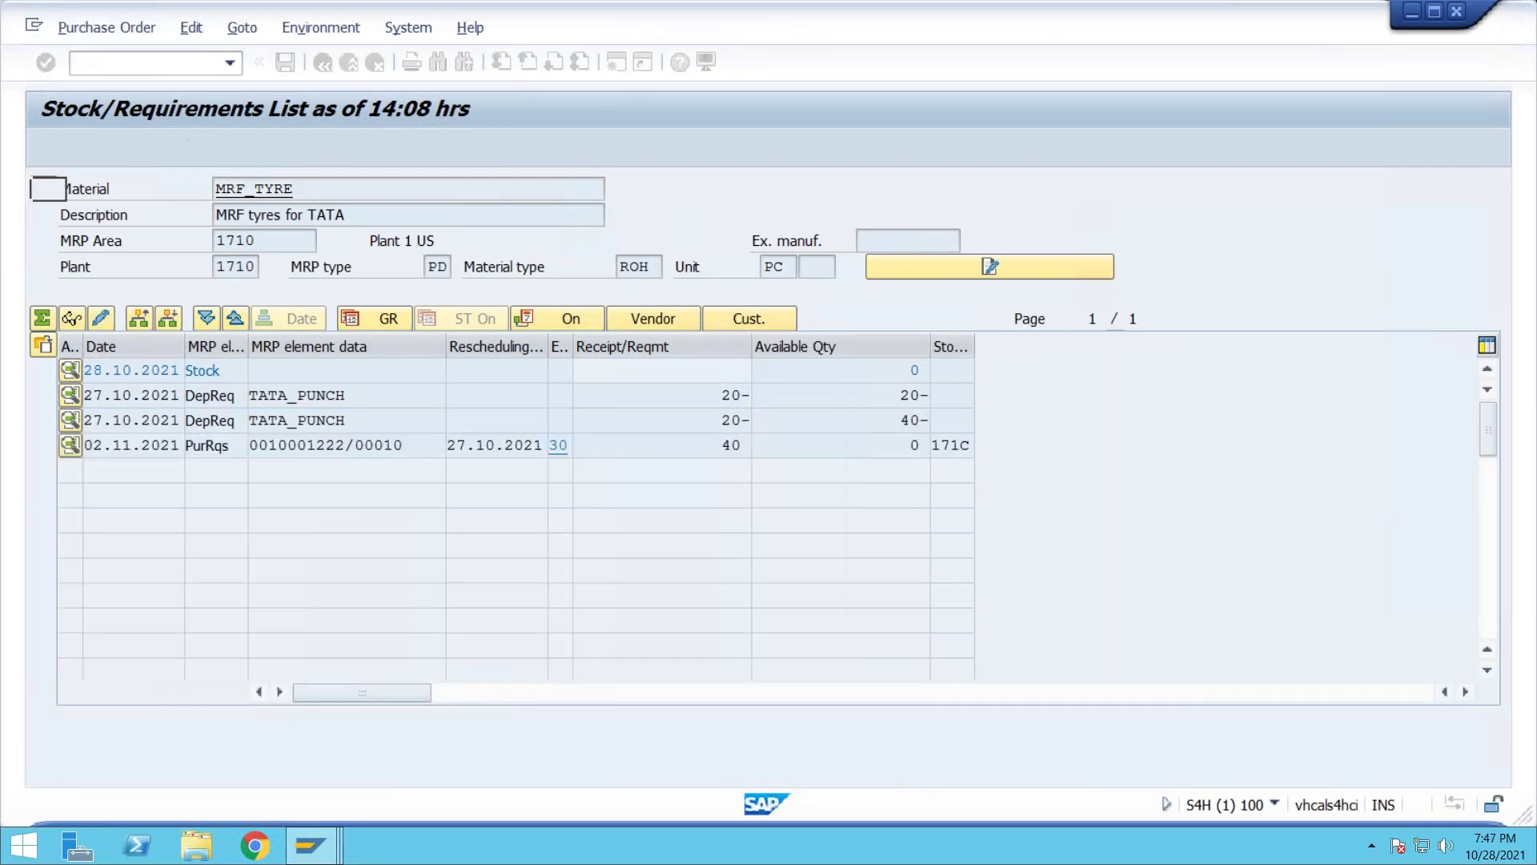
pyautogui.click(442, 267)
pyautogui.click(458, 294)
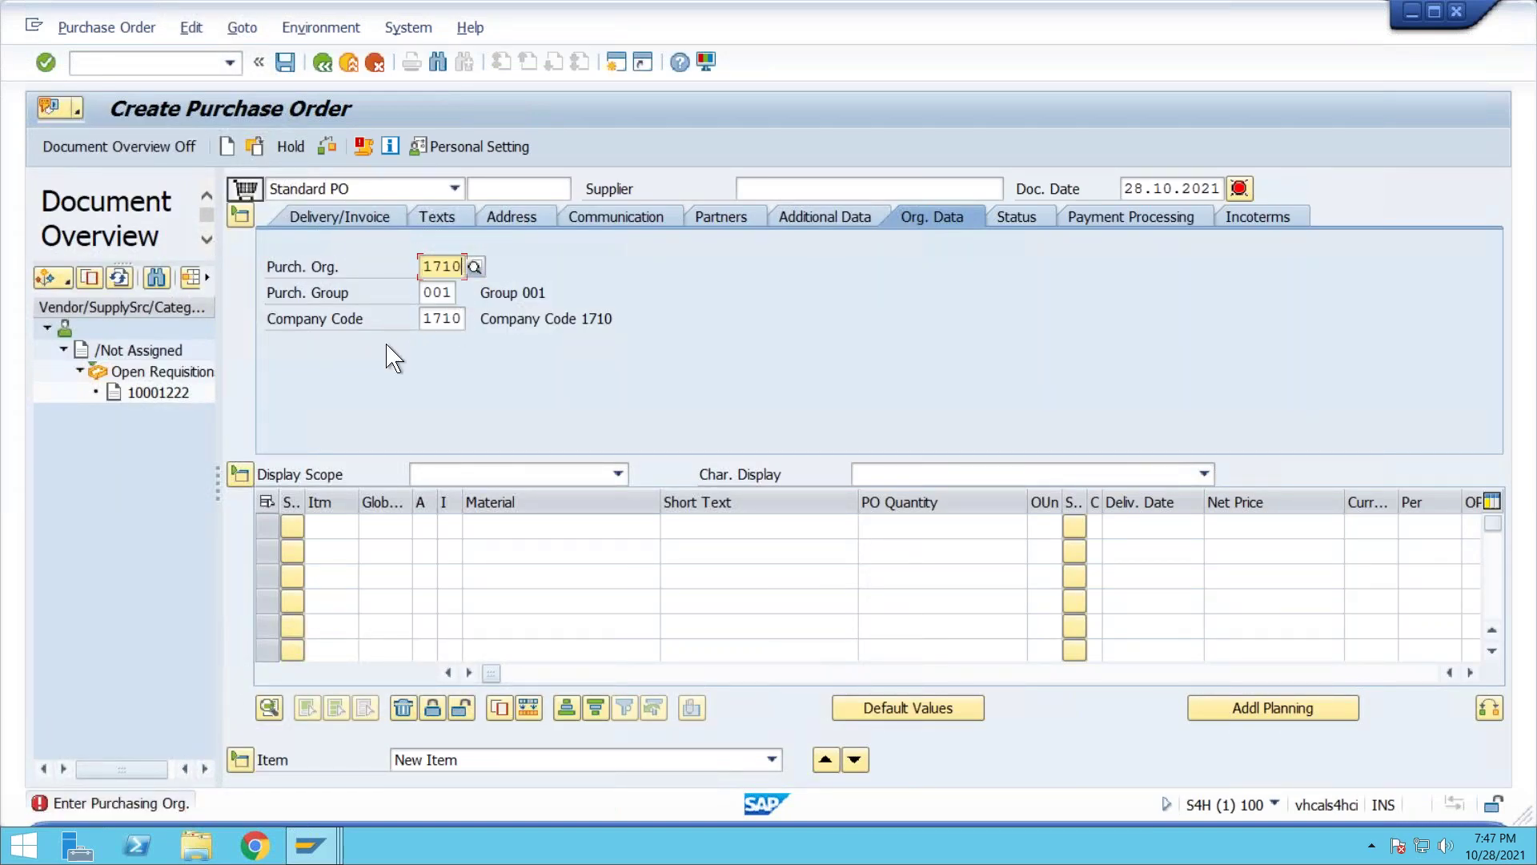
pyautogui.click(174, 398)
pyautogui.click(91, 282)
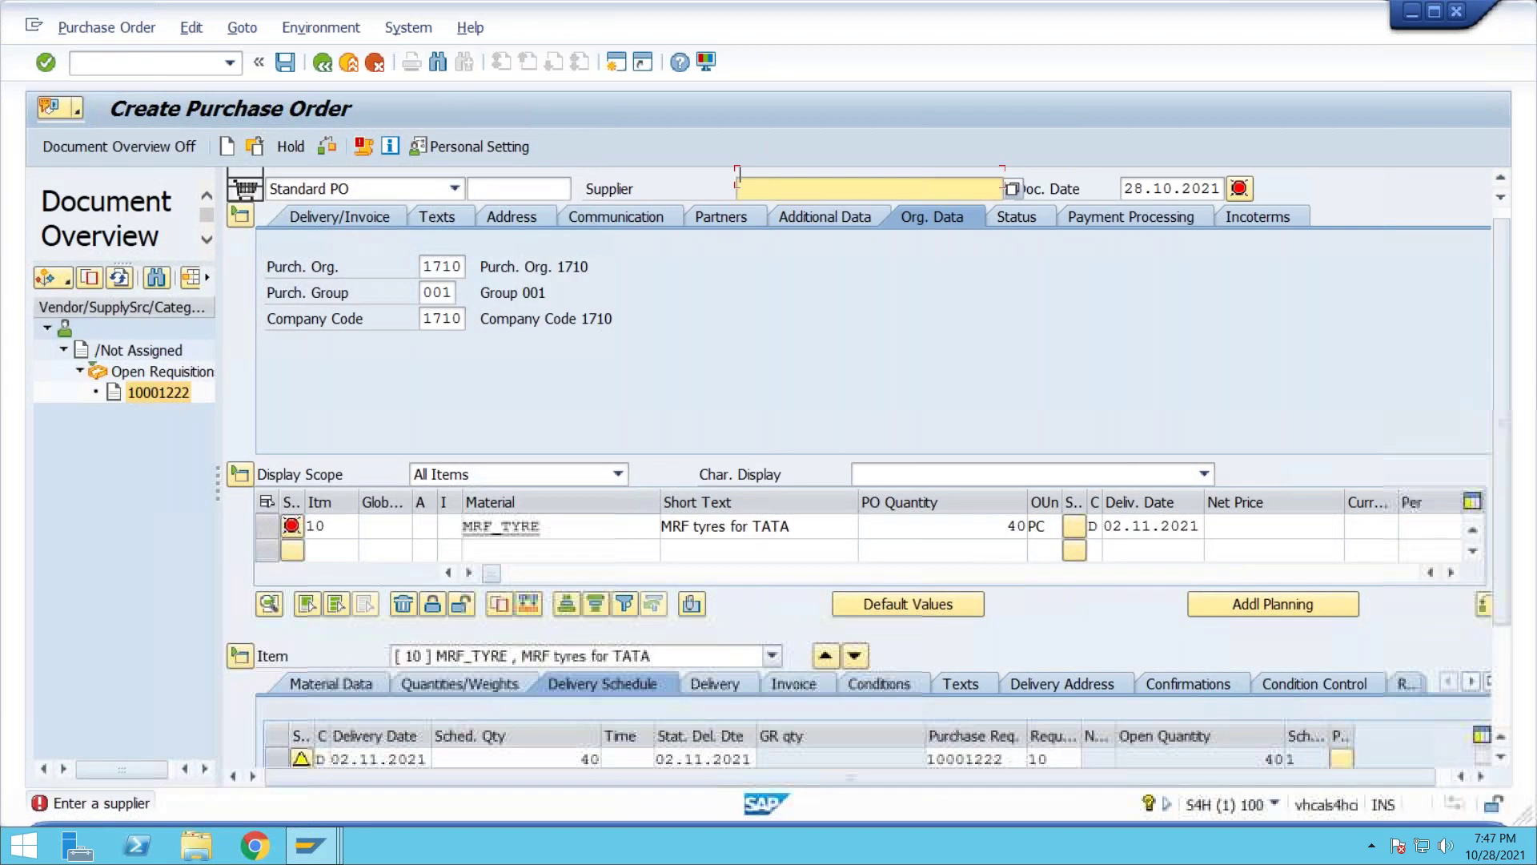
# Assign Domestic US Supplier 83 as the supplier of the MRF_TYRE purchase order
pyautogui.scroll(-3, 833, 384)
pyautogui.scroll(3, 833, 384)
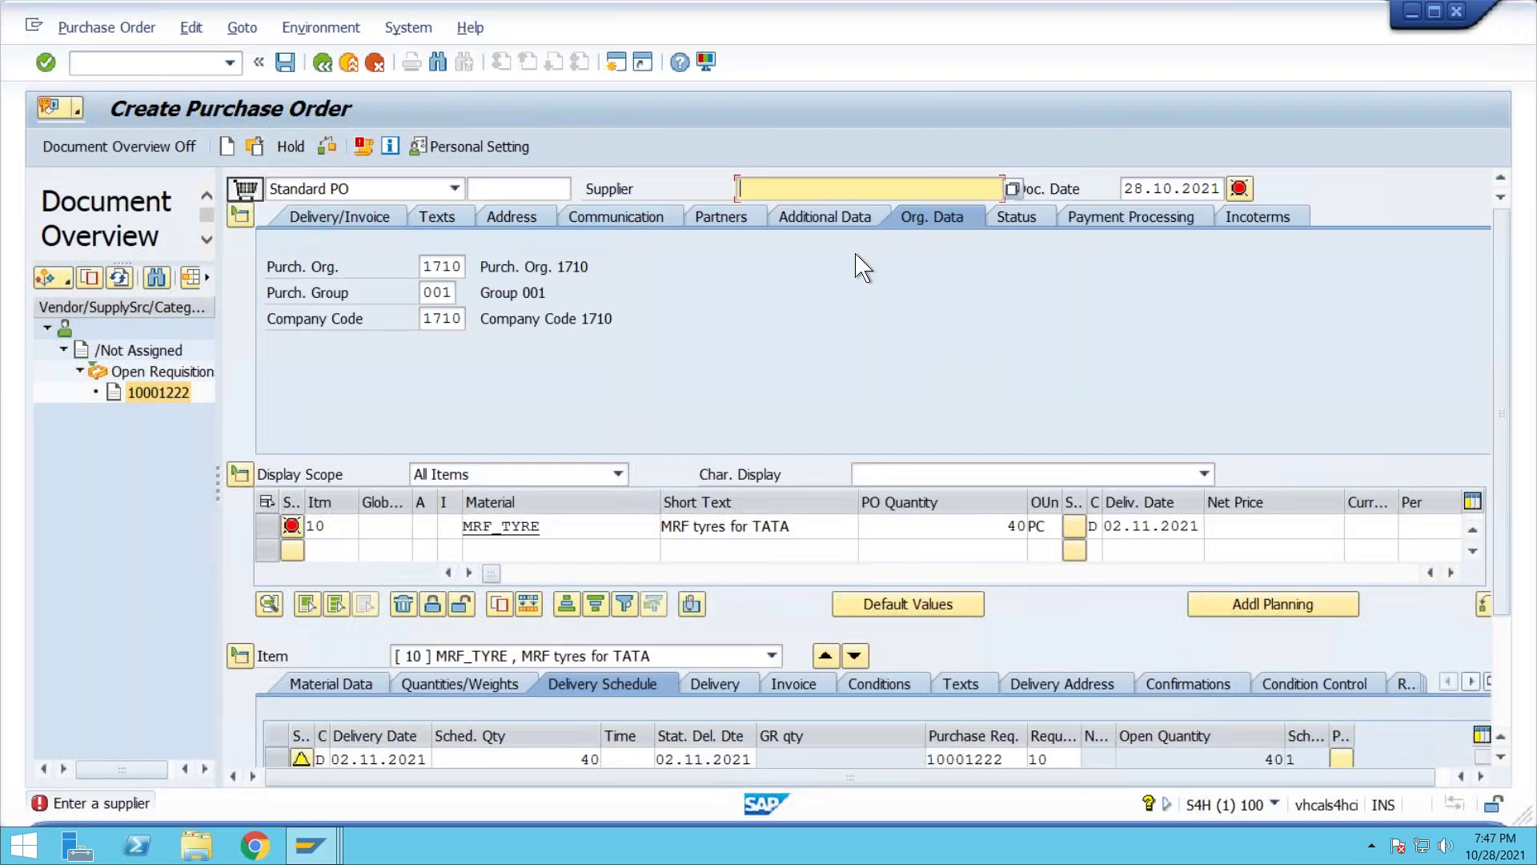
pyautogui.click(848, 189)
pyautogui.click(810, 211)
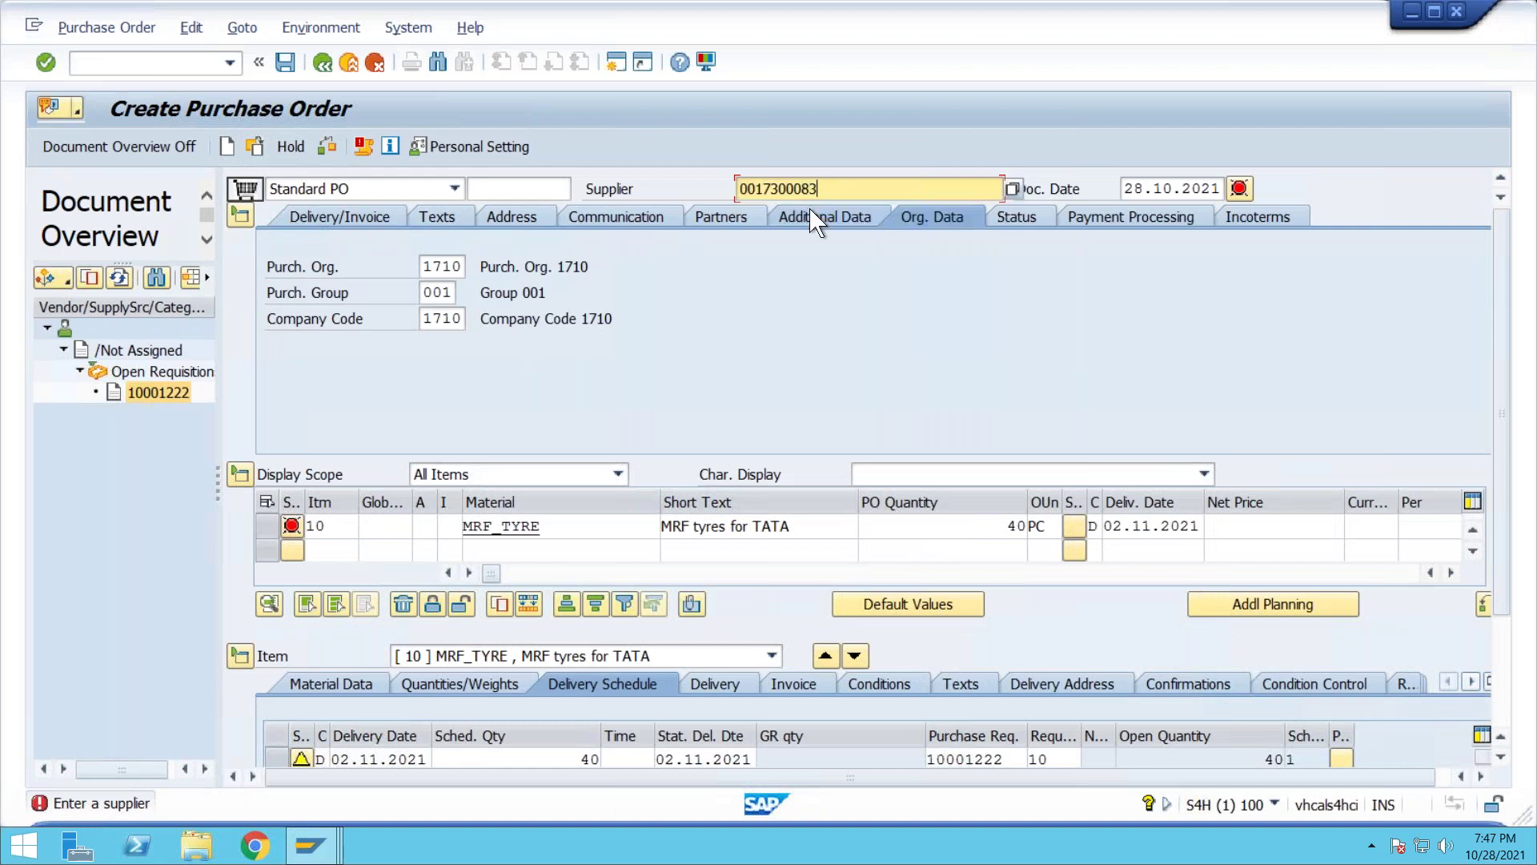
pyautogui.press('Return')
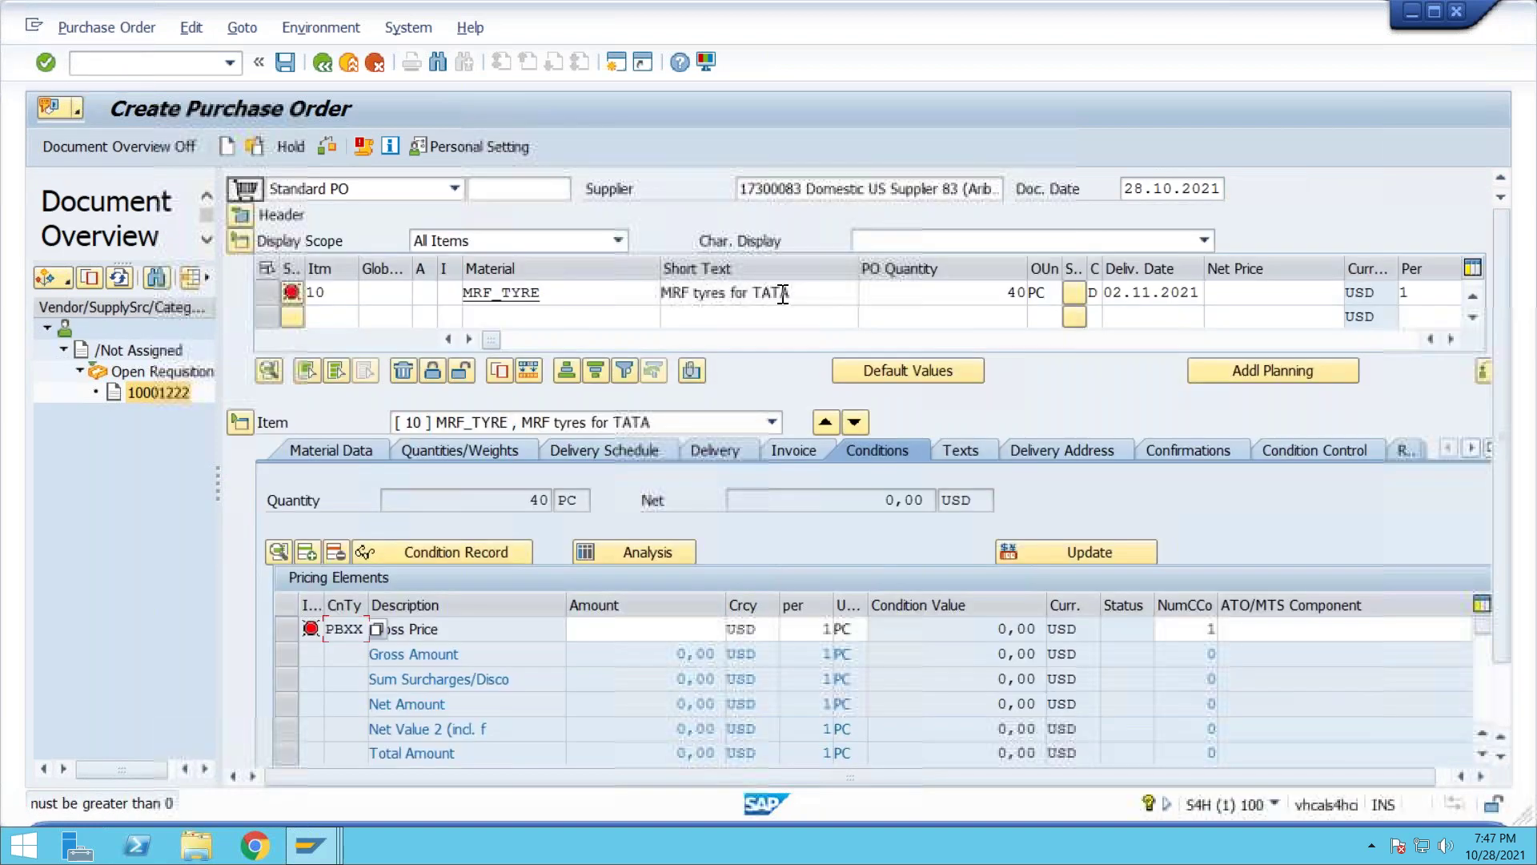
# Set the MRF_TYRE item's gross price to 1000 USD per piece and accept the delivery date warning
pyautogui.click(628, 630)
pyautogui.write('1000')
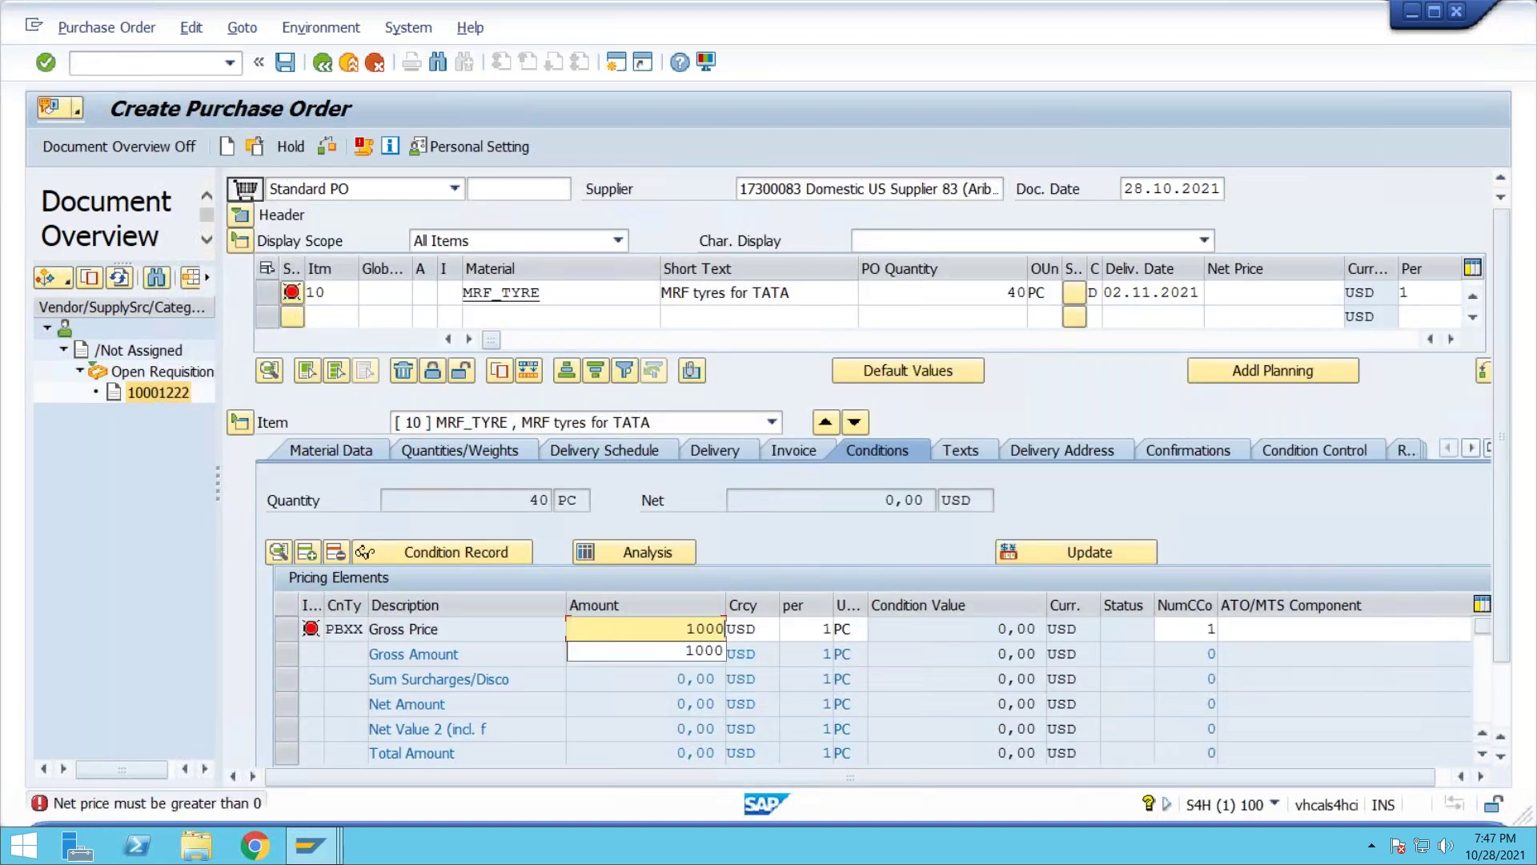
pyautogui.press('Return')
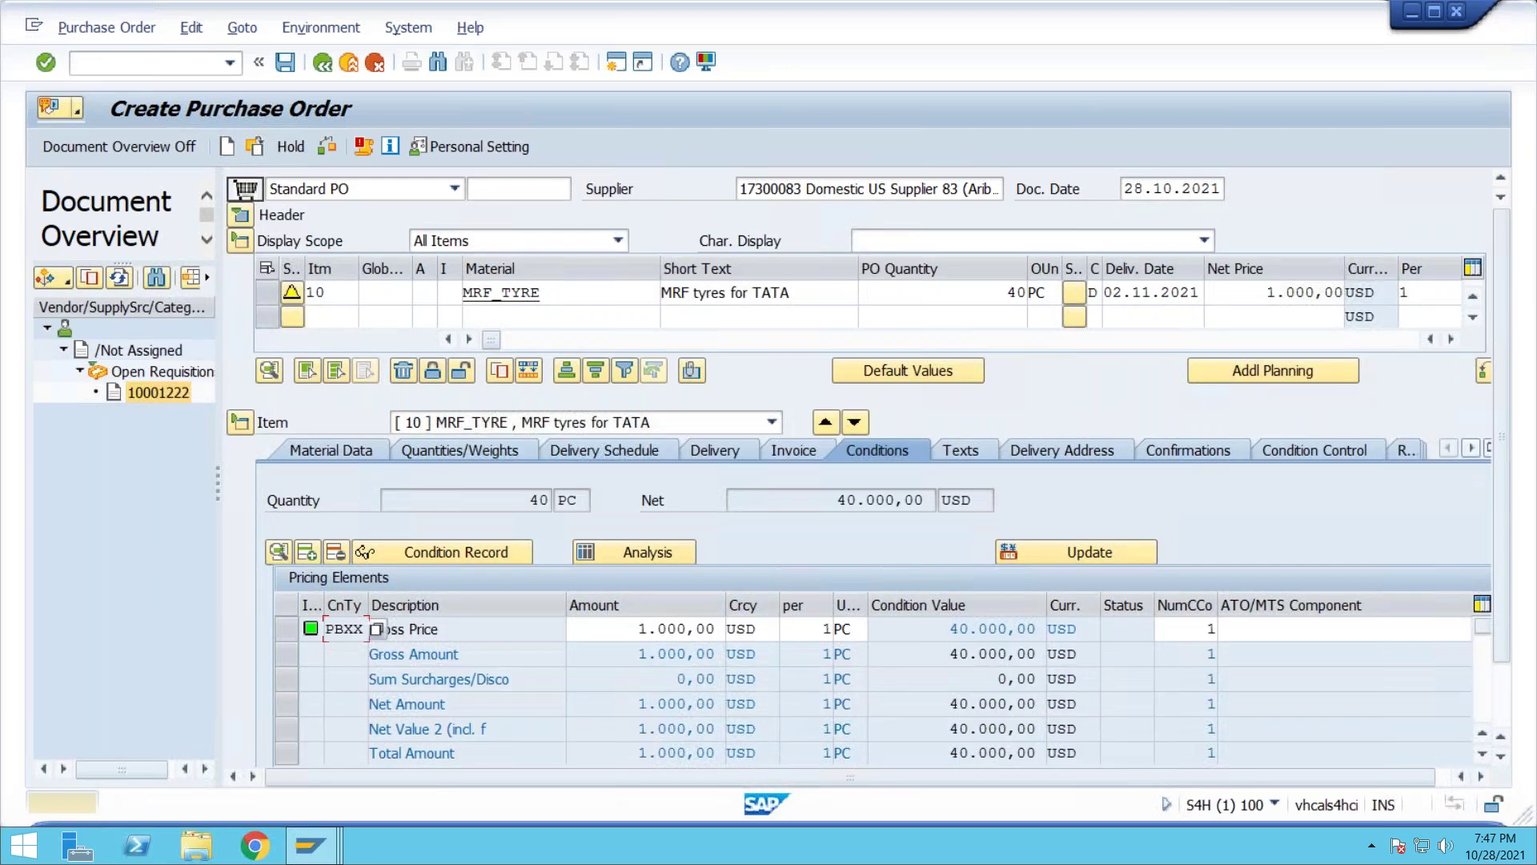
pyautogui.click(721, 452)
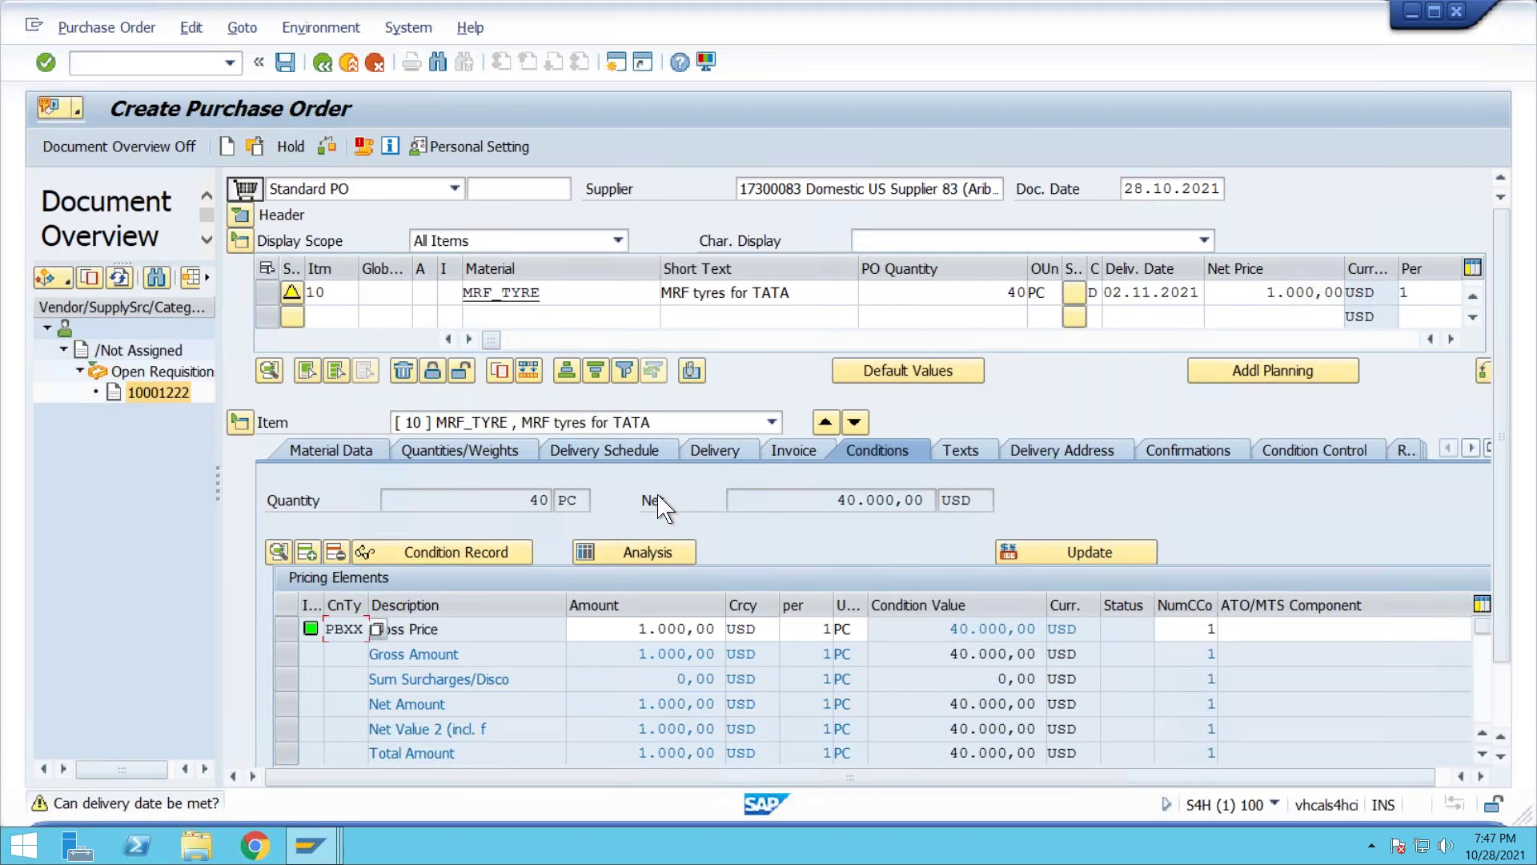
pyautogui.press('Return')
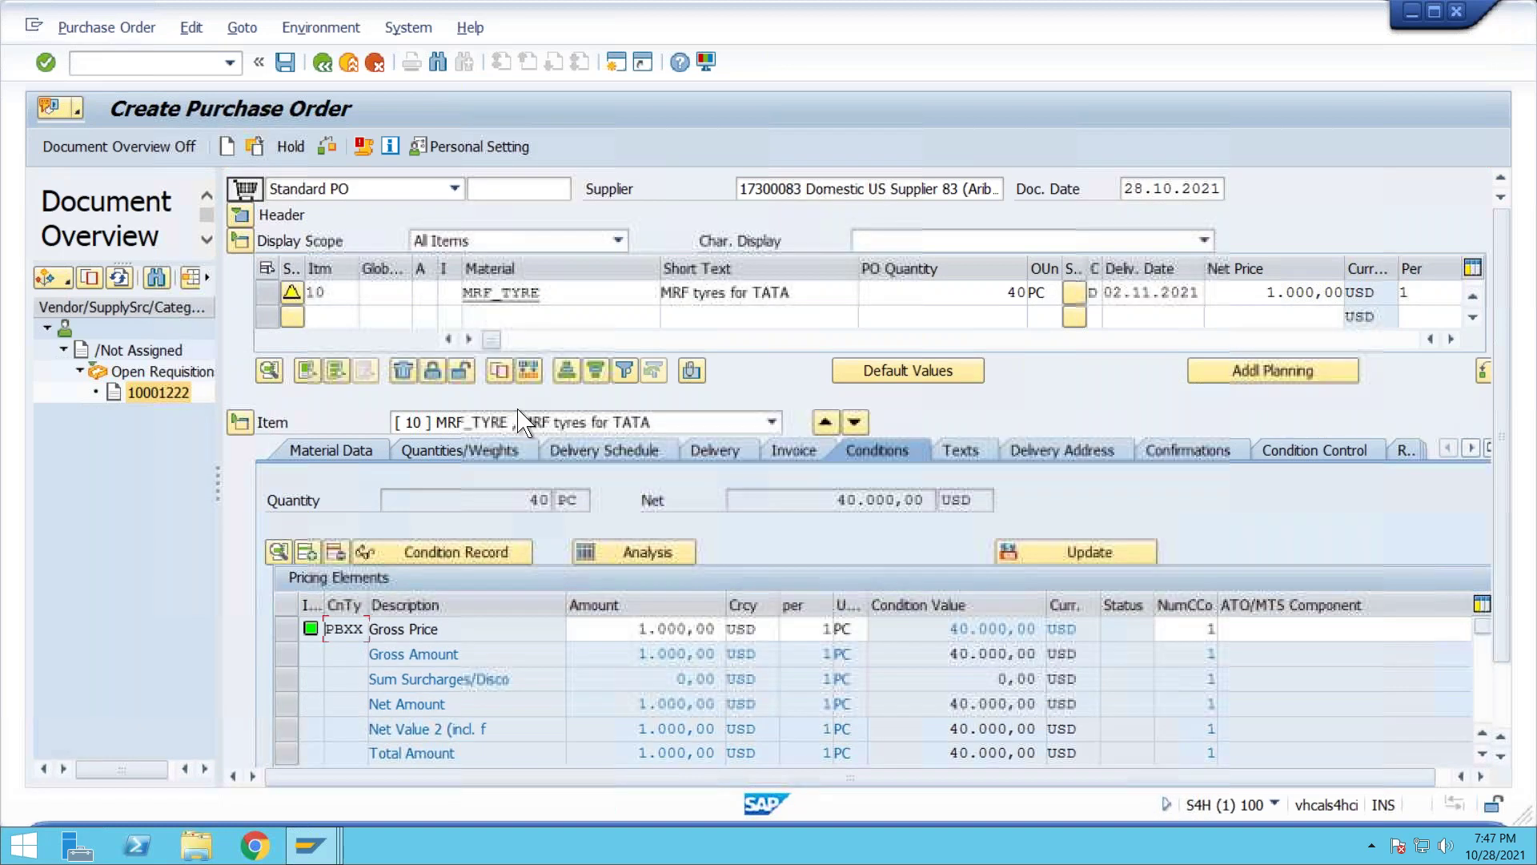
# Review the purchase order's header and item overview, and check and save the order
pyautogui.click(239, 216)
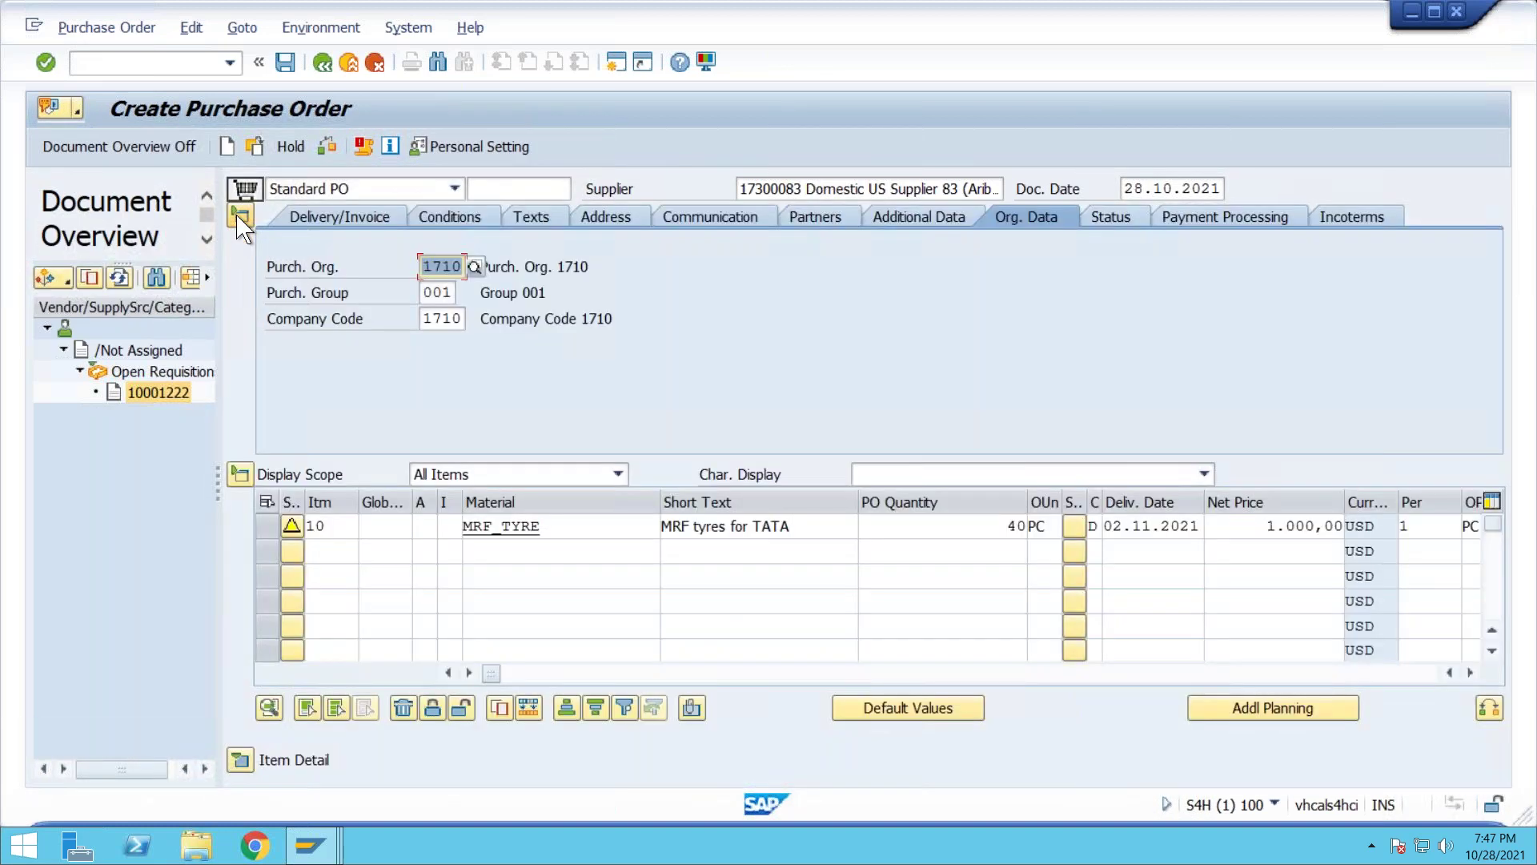
pyautogui.click(239, 216)
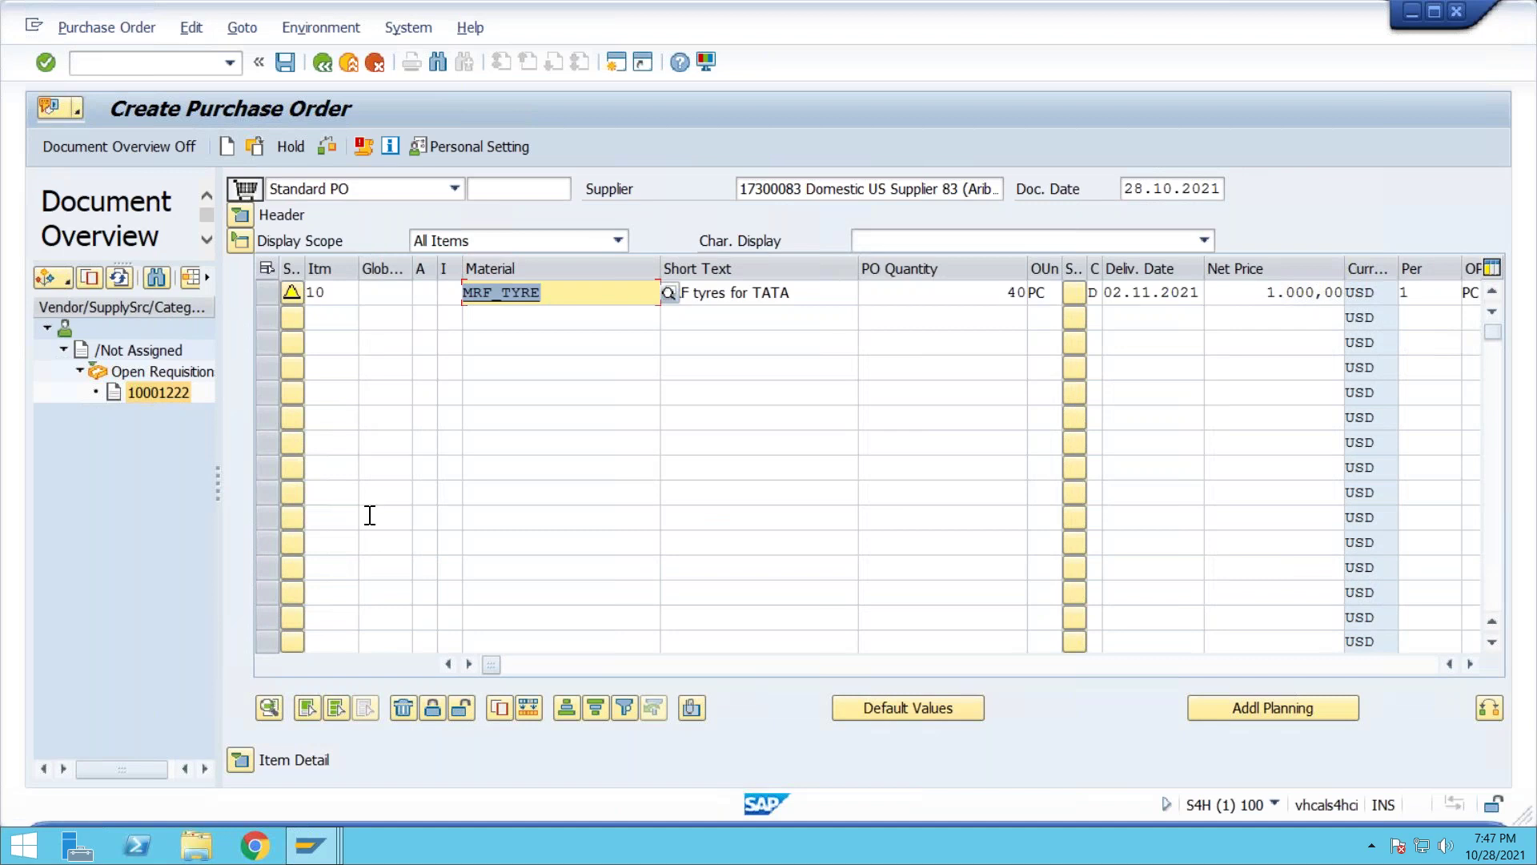
pyautogui.press('Return')
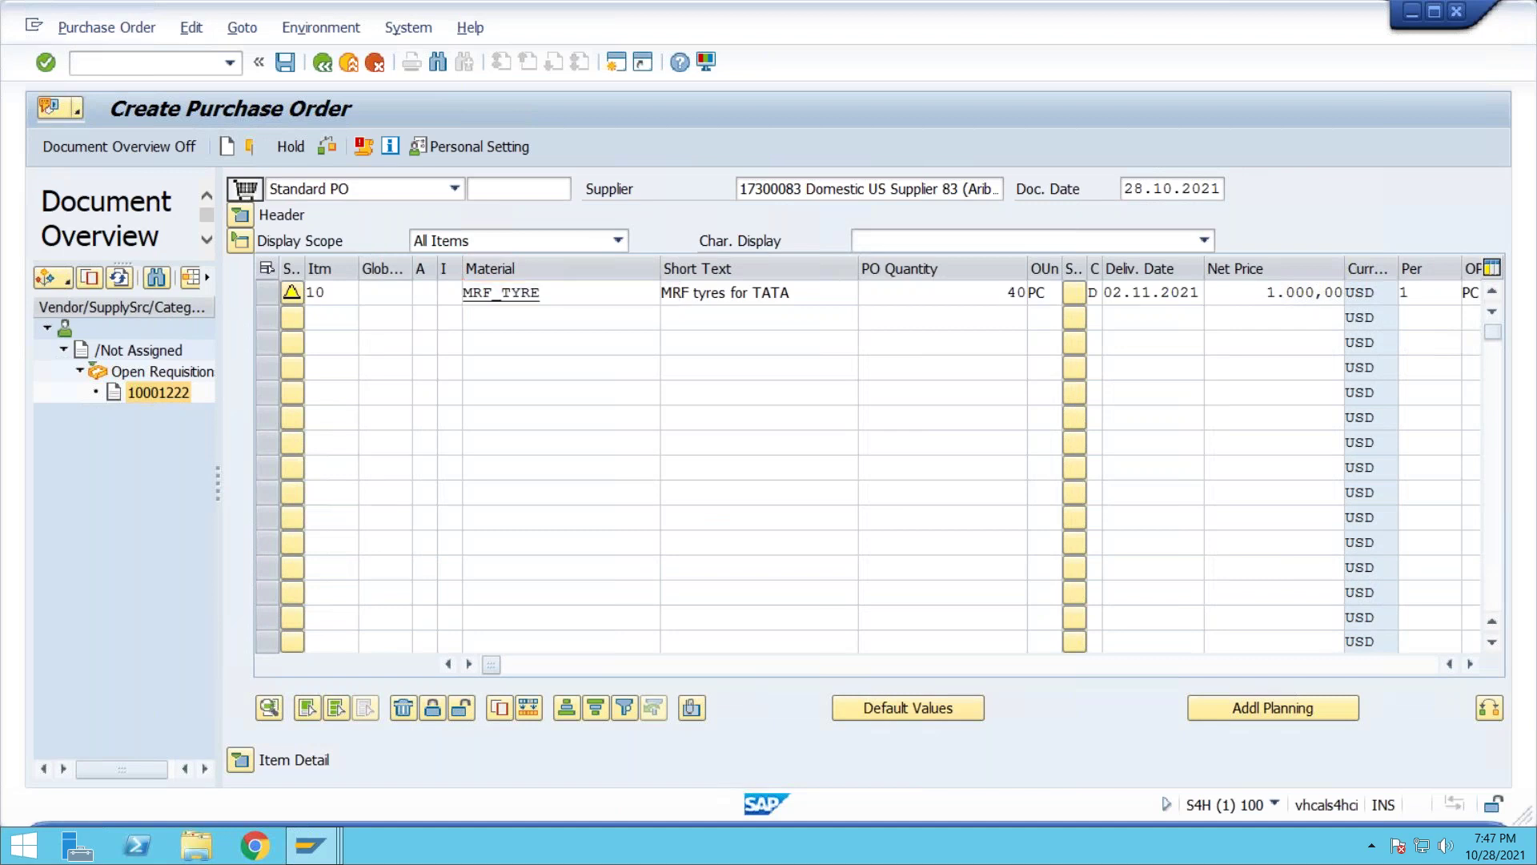
pyautogui.click(328, 147)
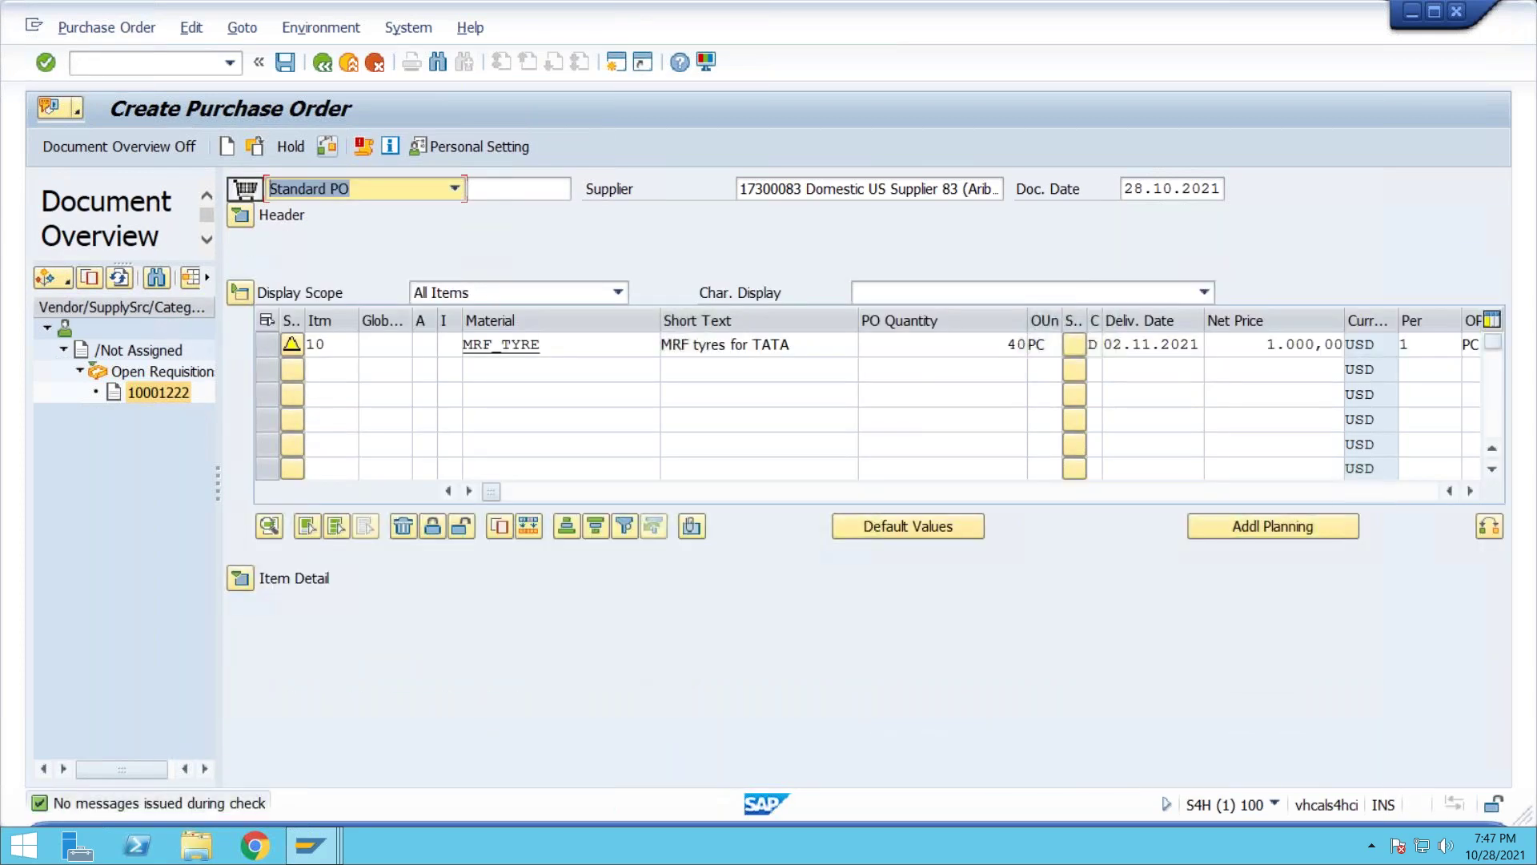
pyautogui.click(289, 64)
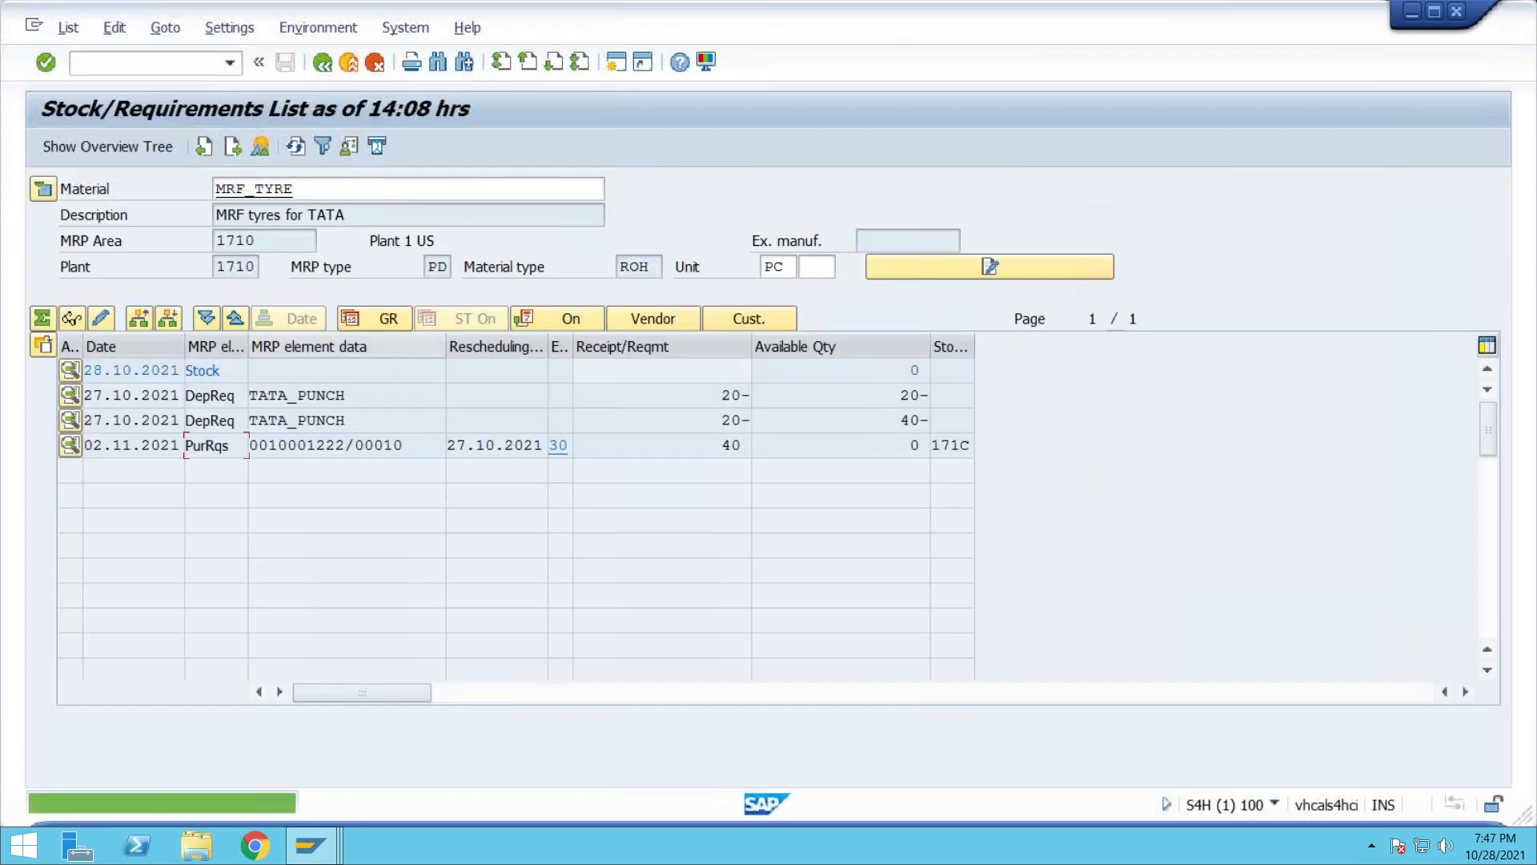
# Refresh the MRF_TYRE stock/requirements list, open the purchase order release transaction in the other session and compare the order numbers
pyautogui.click(295, 146)
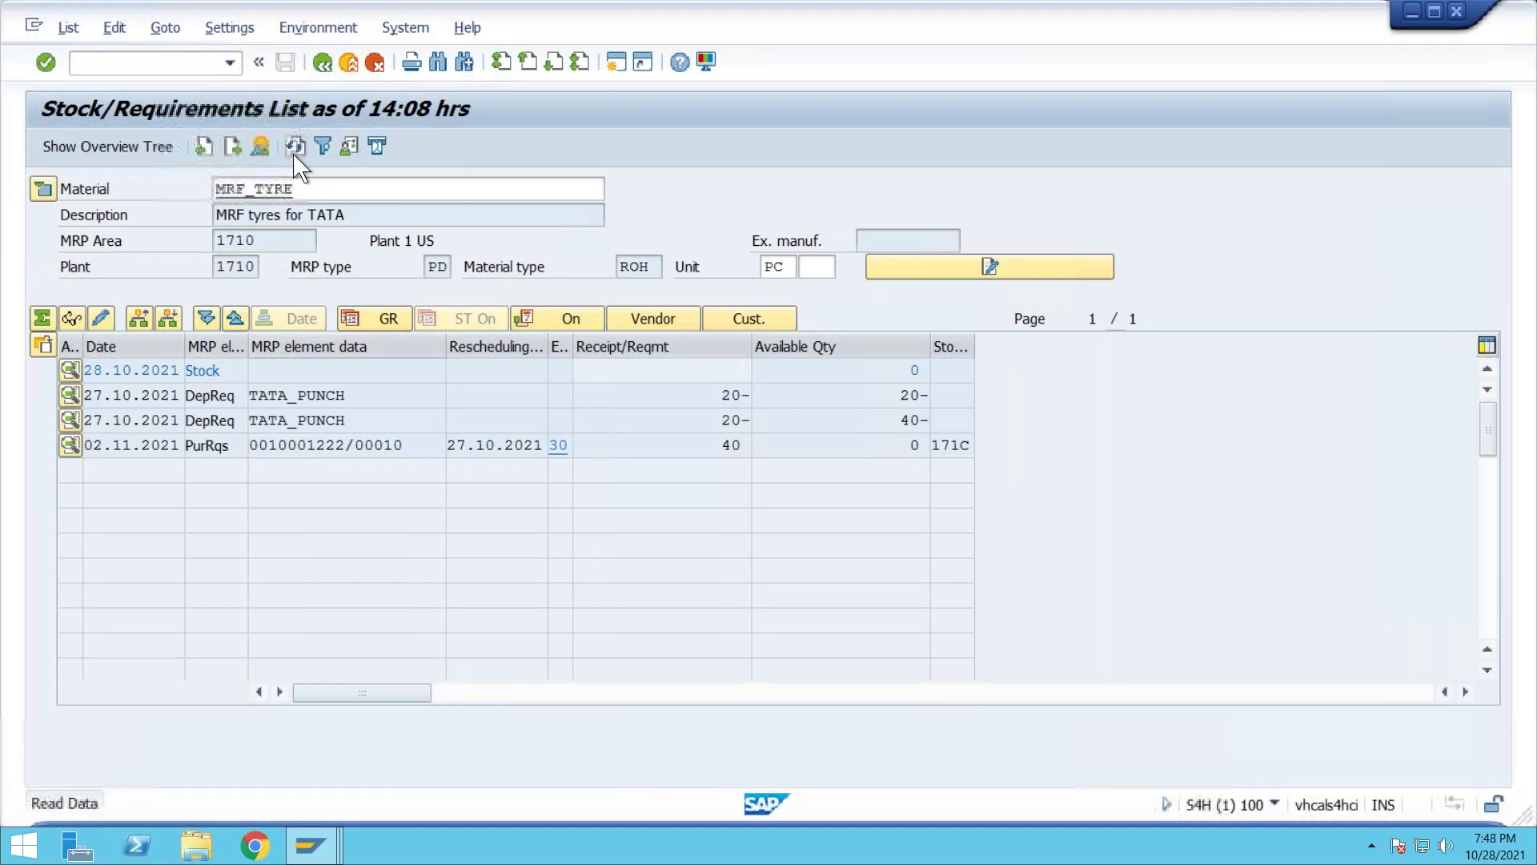
pyautogui.moveTo(333, 447); pyautogui.dragTo(245, 446)
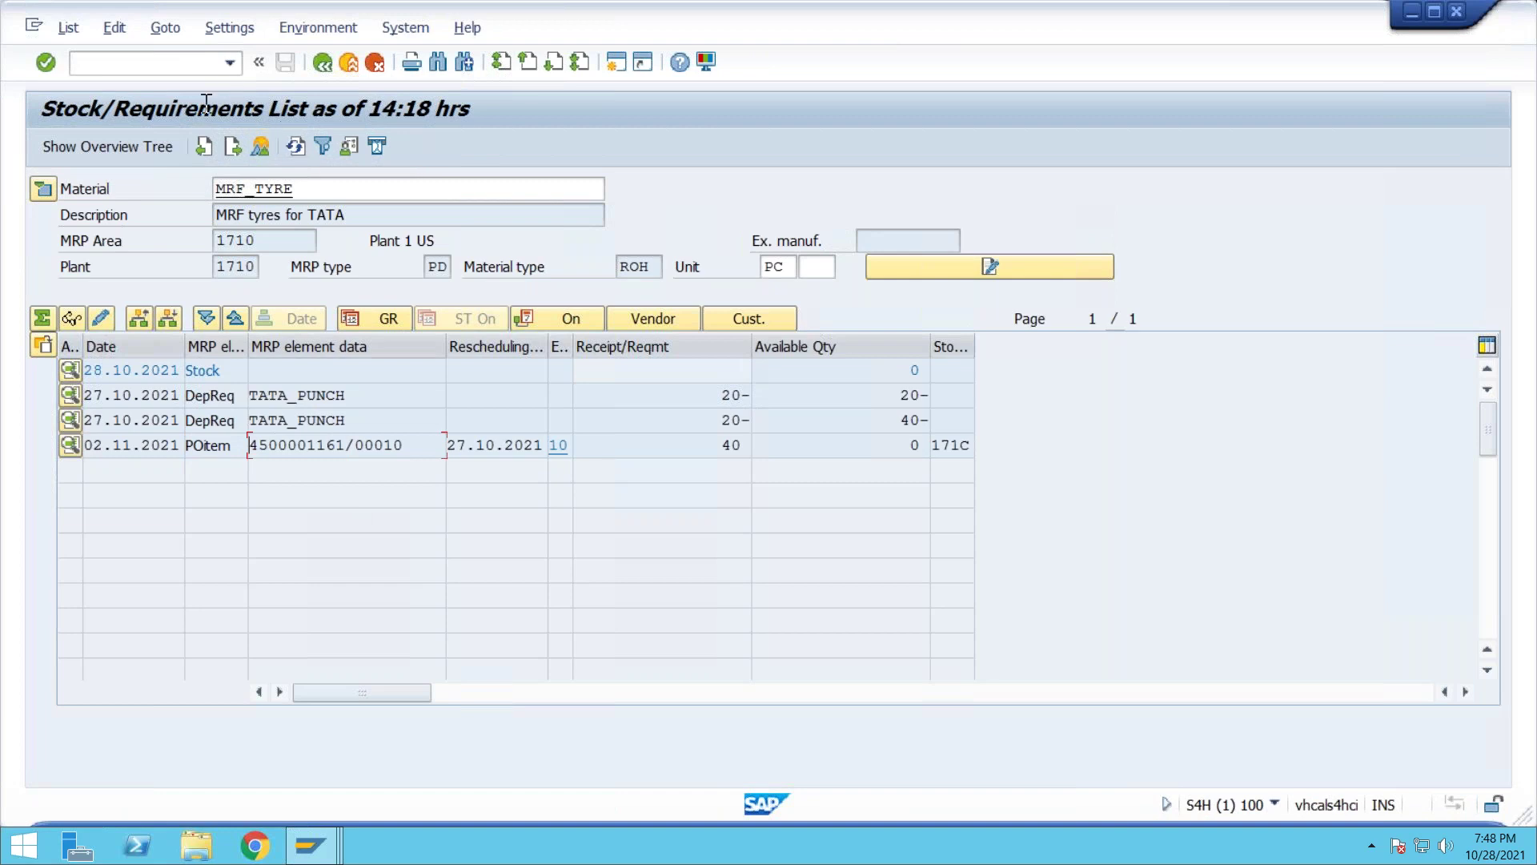
pyautogui.click(309, 845)
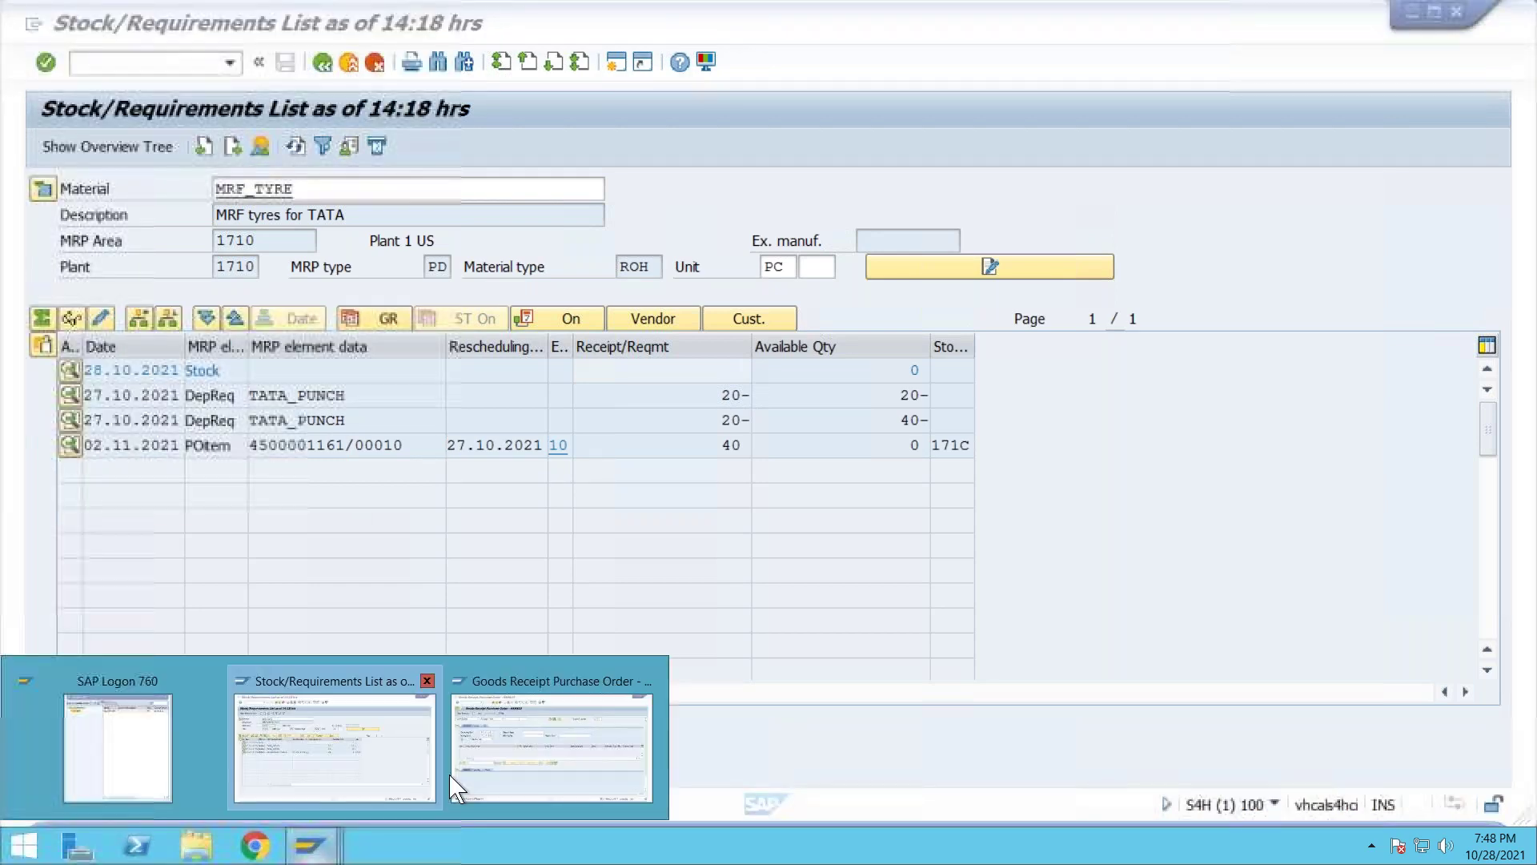
pyautogui.click(508, 772)
pyautogui.click(165, 62)
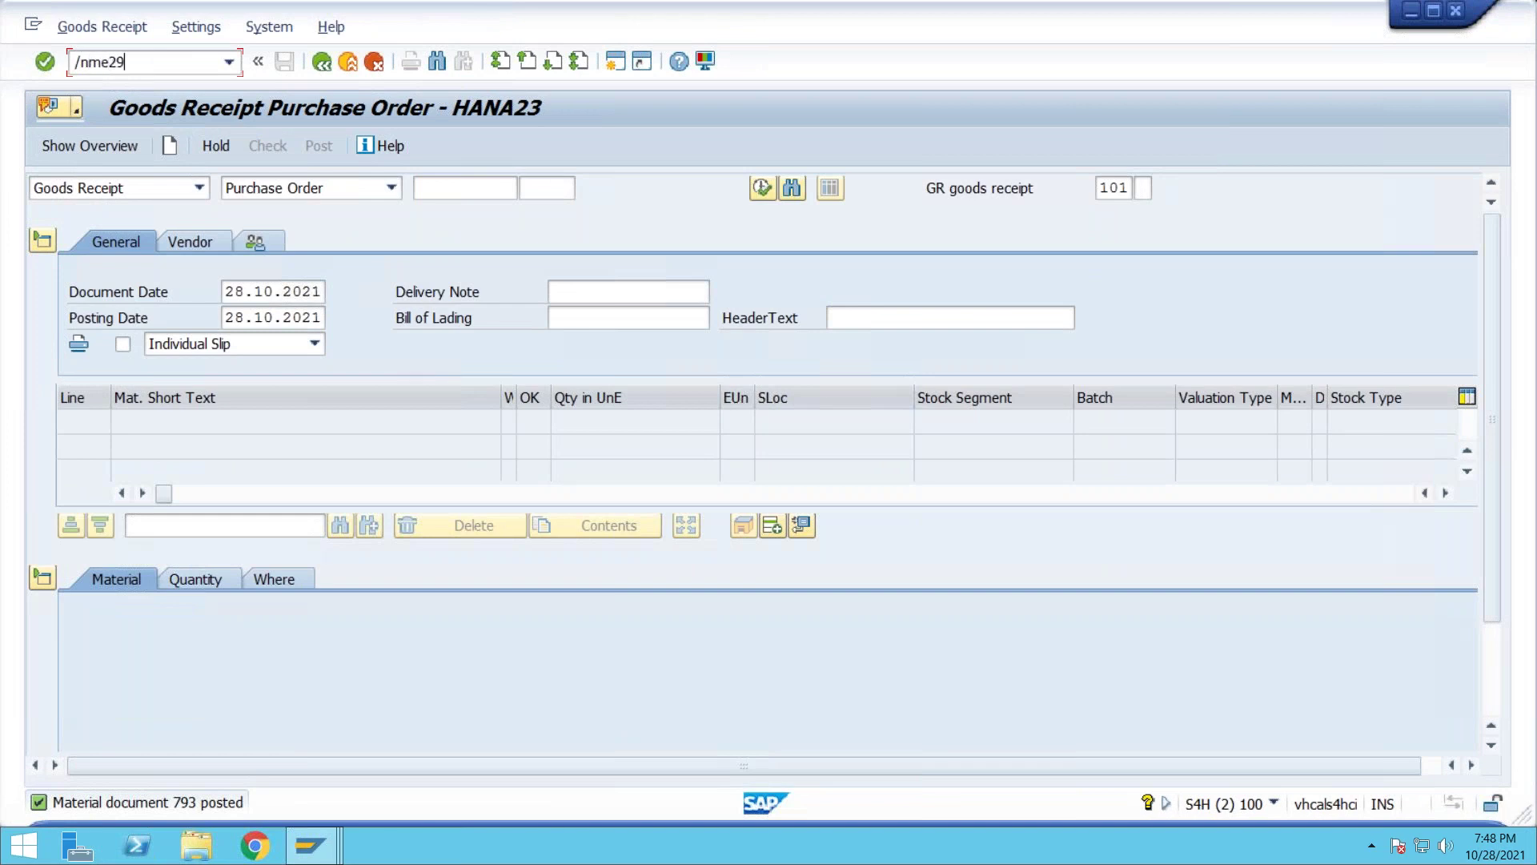
pyautogui.press('Return')
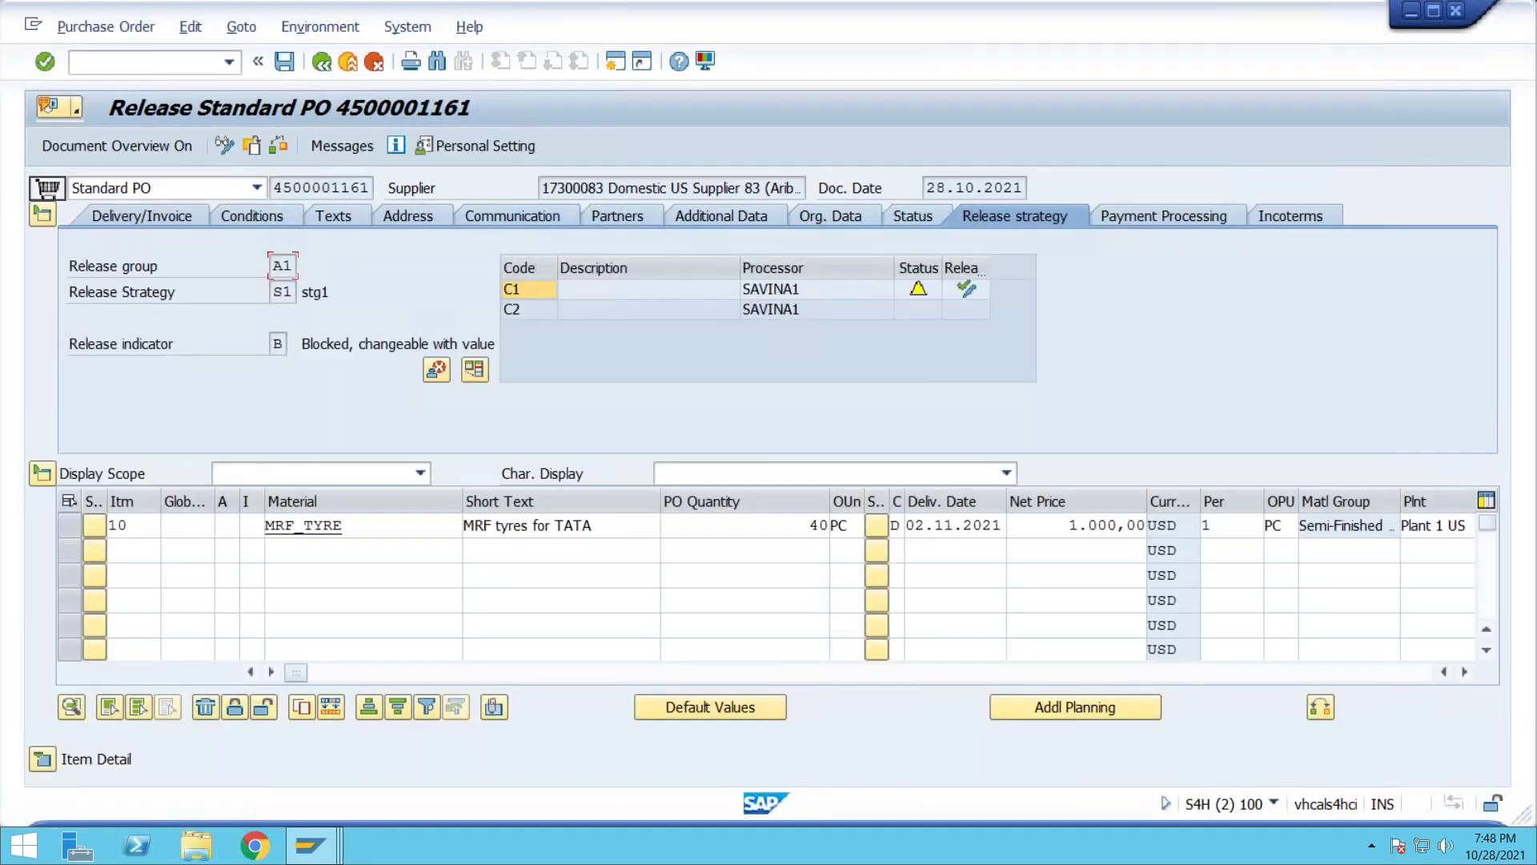
pyautogui.hotkey('alt', 'Tab')
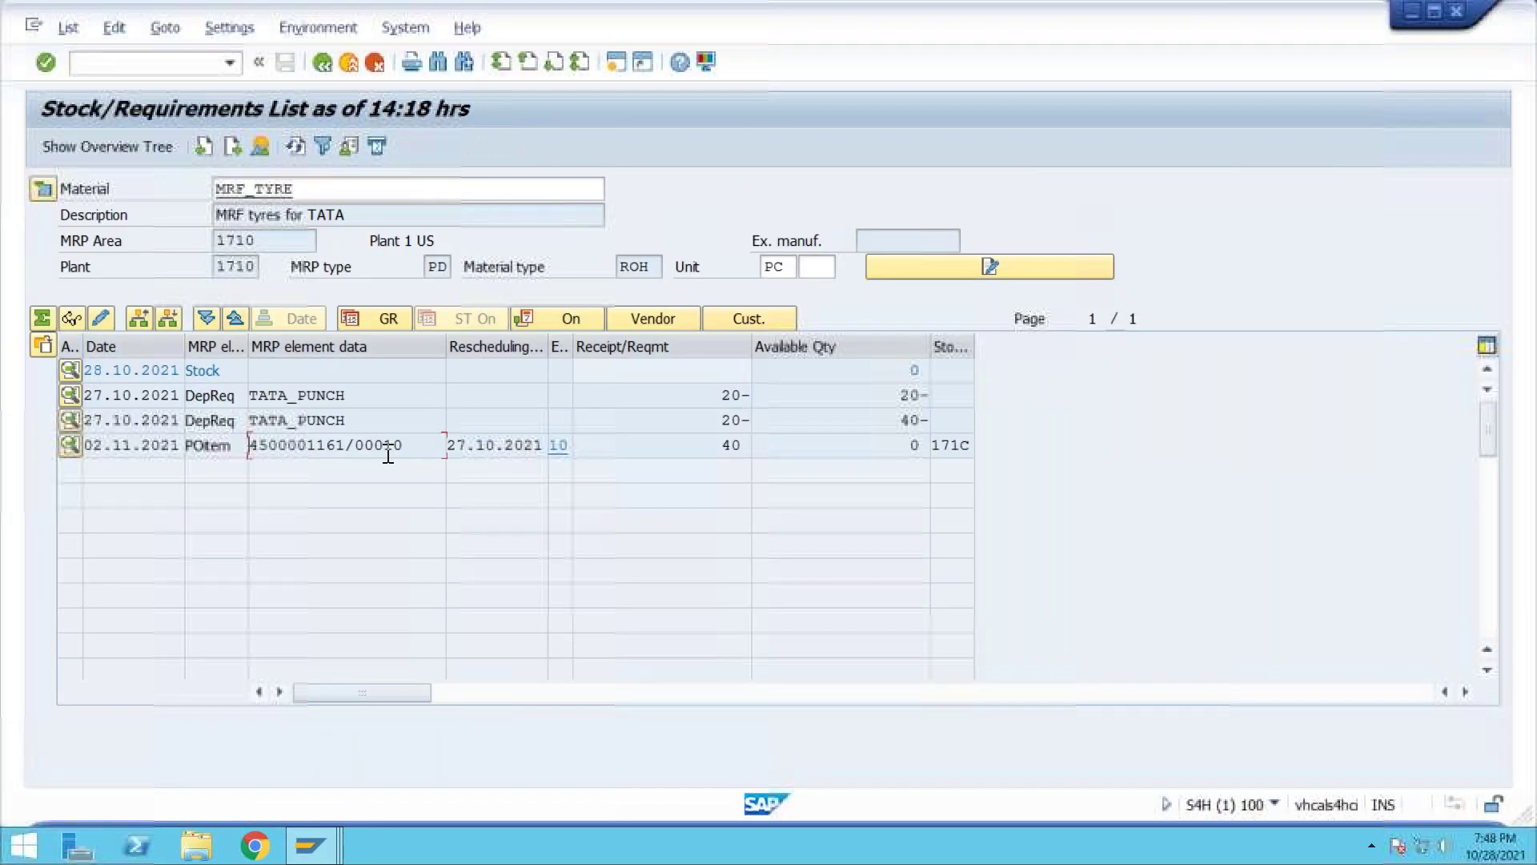
pyautogui.hotkey('alt', 'Tab')
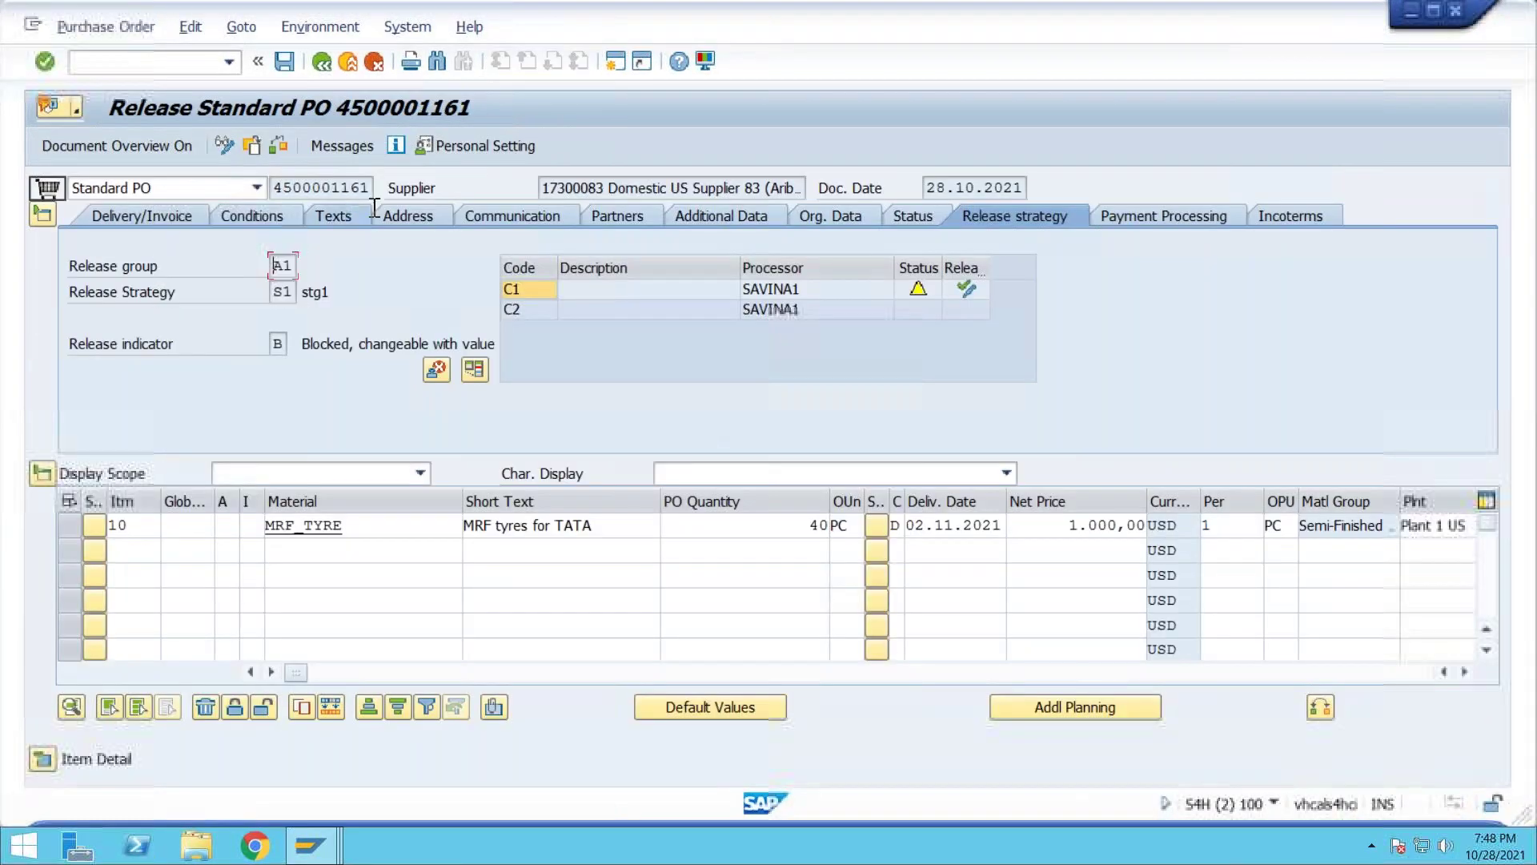
# Release the MRF_TYRE purchase order with release codes C1 and C2, get its number from document selection, and save the release
pyautogui.click(965, 293)
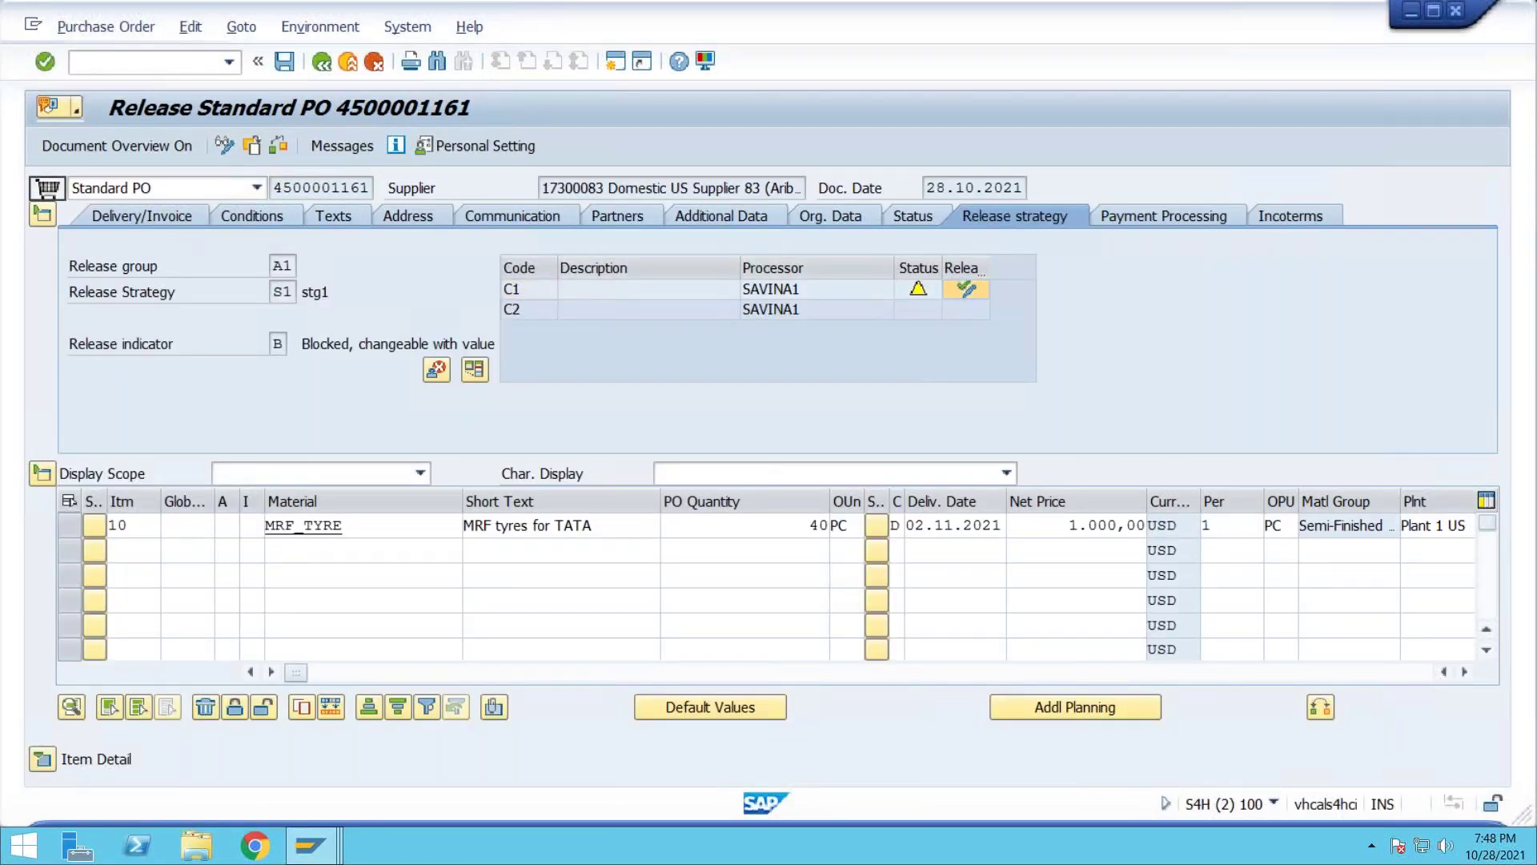
pyautogui.click(966, 309)
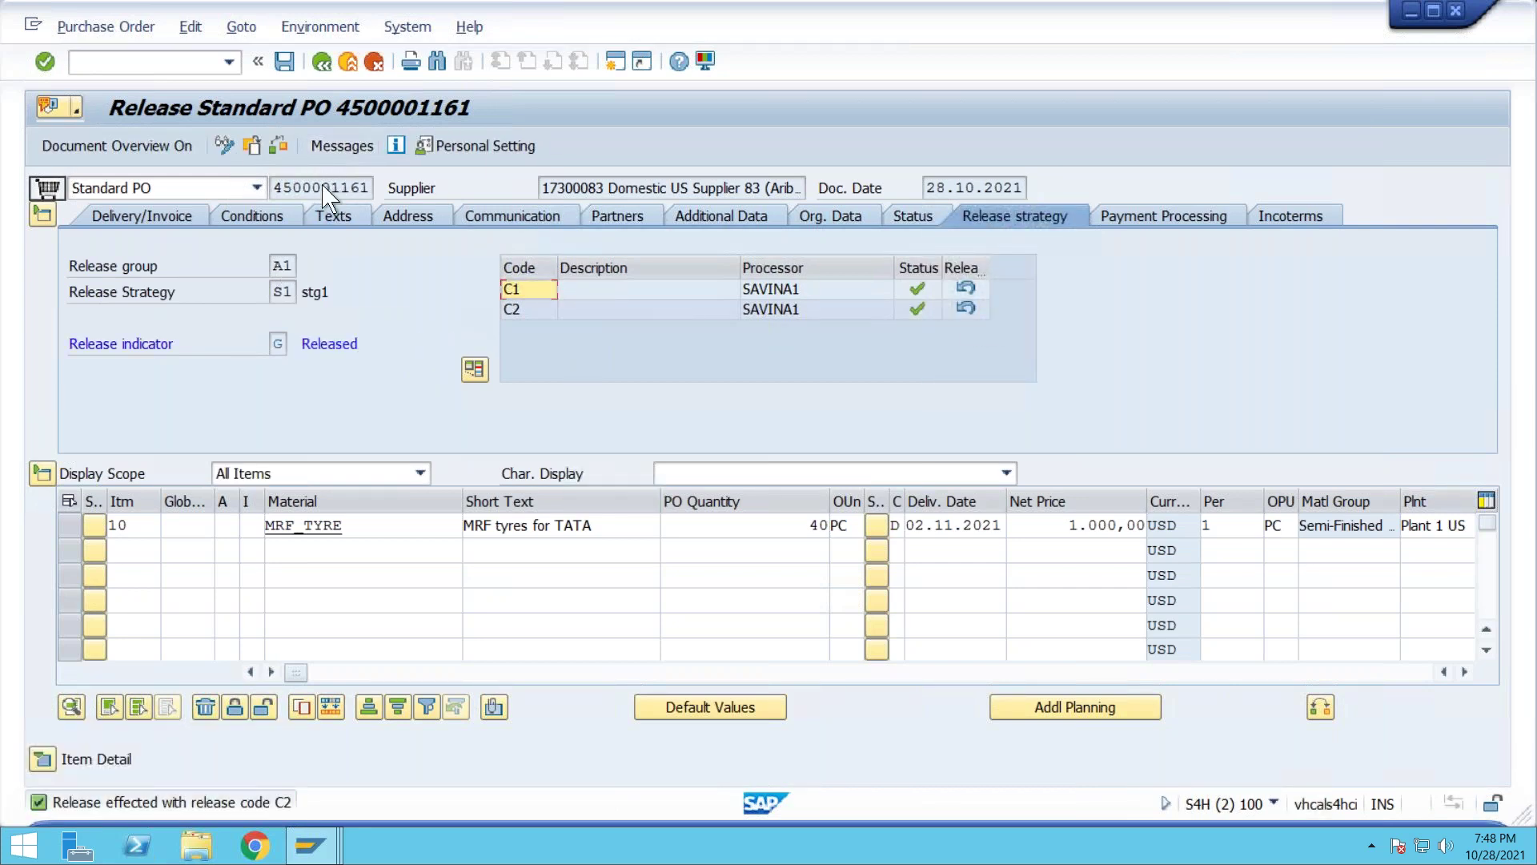
pyautogui.click(252, 148)
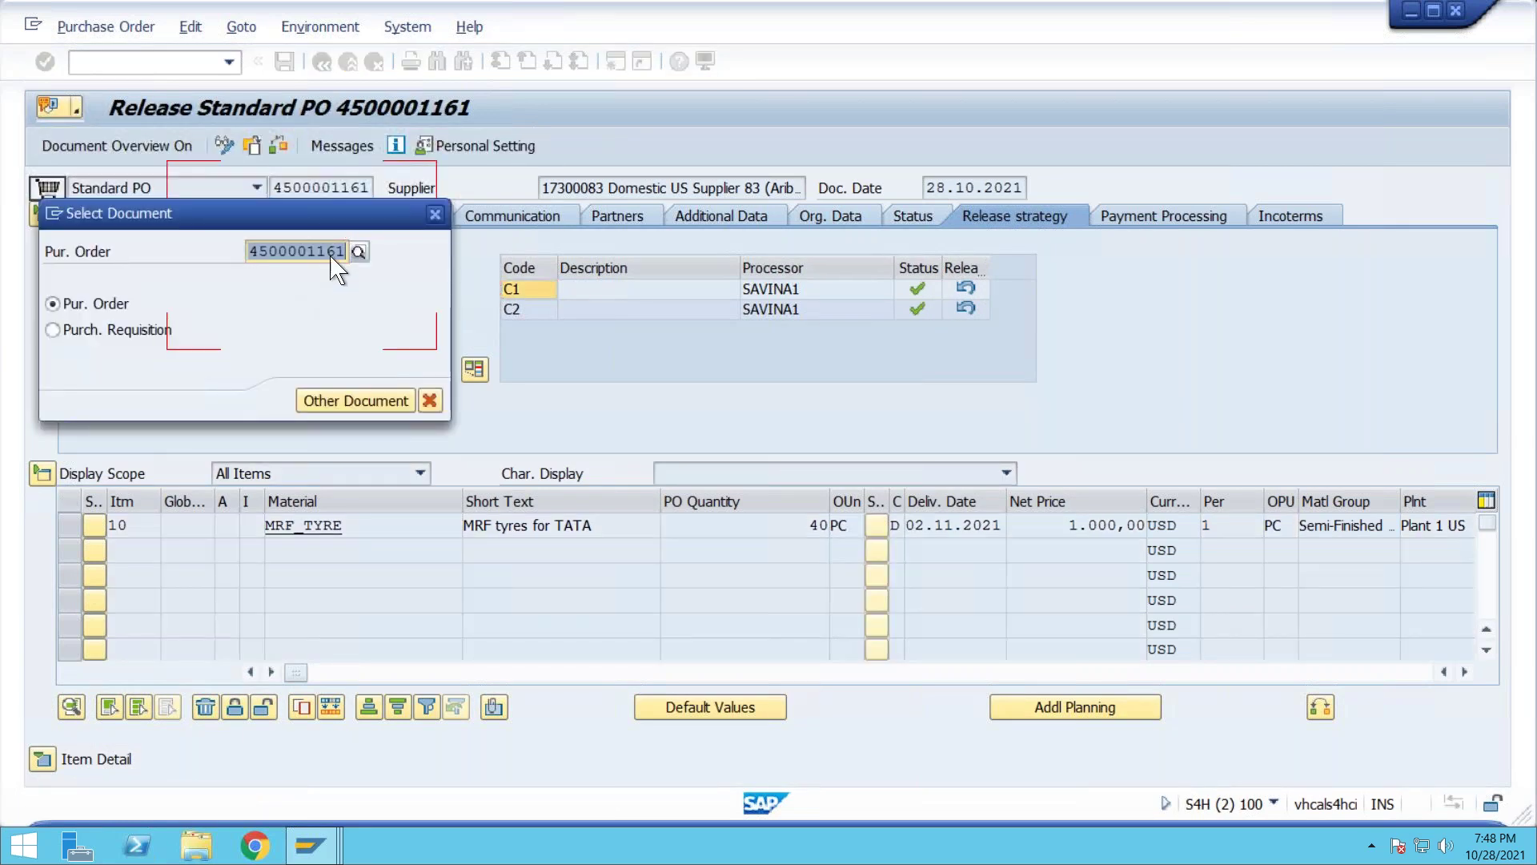
pyautogui.click(435, 214)
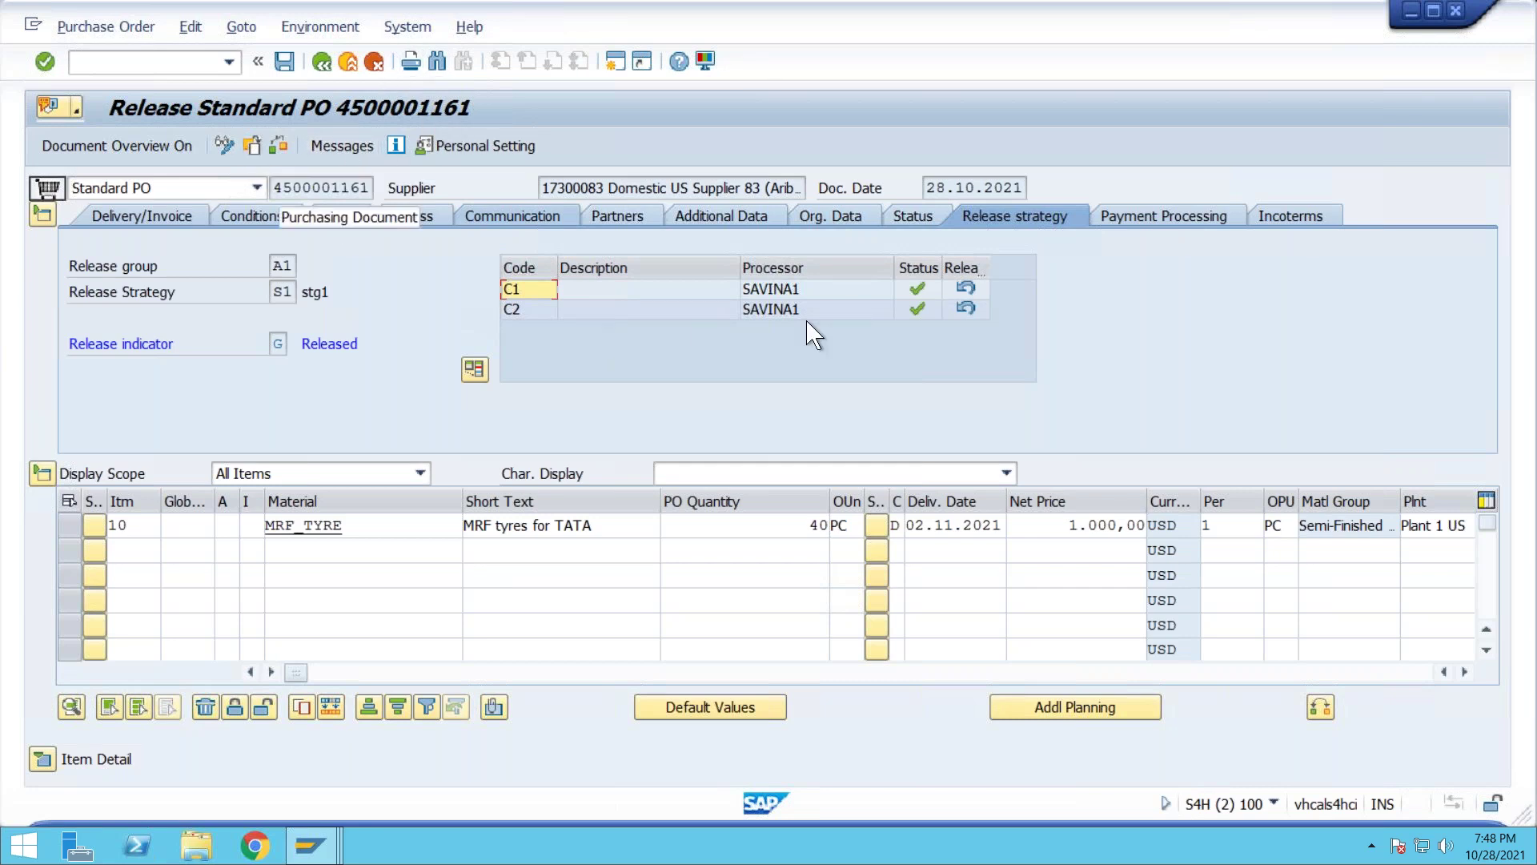
pyautogui.click(285, 62)
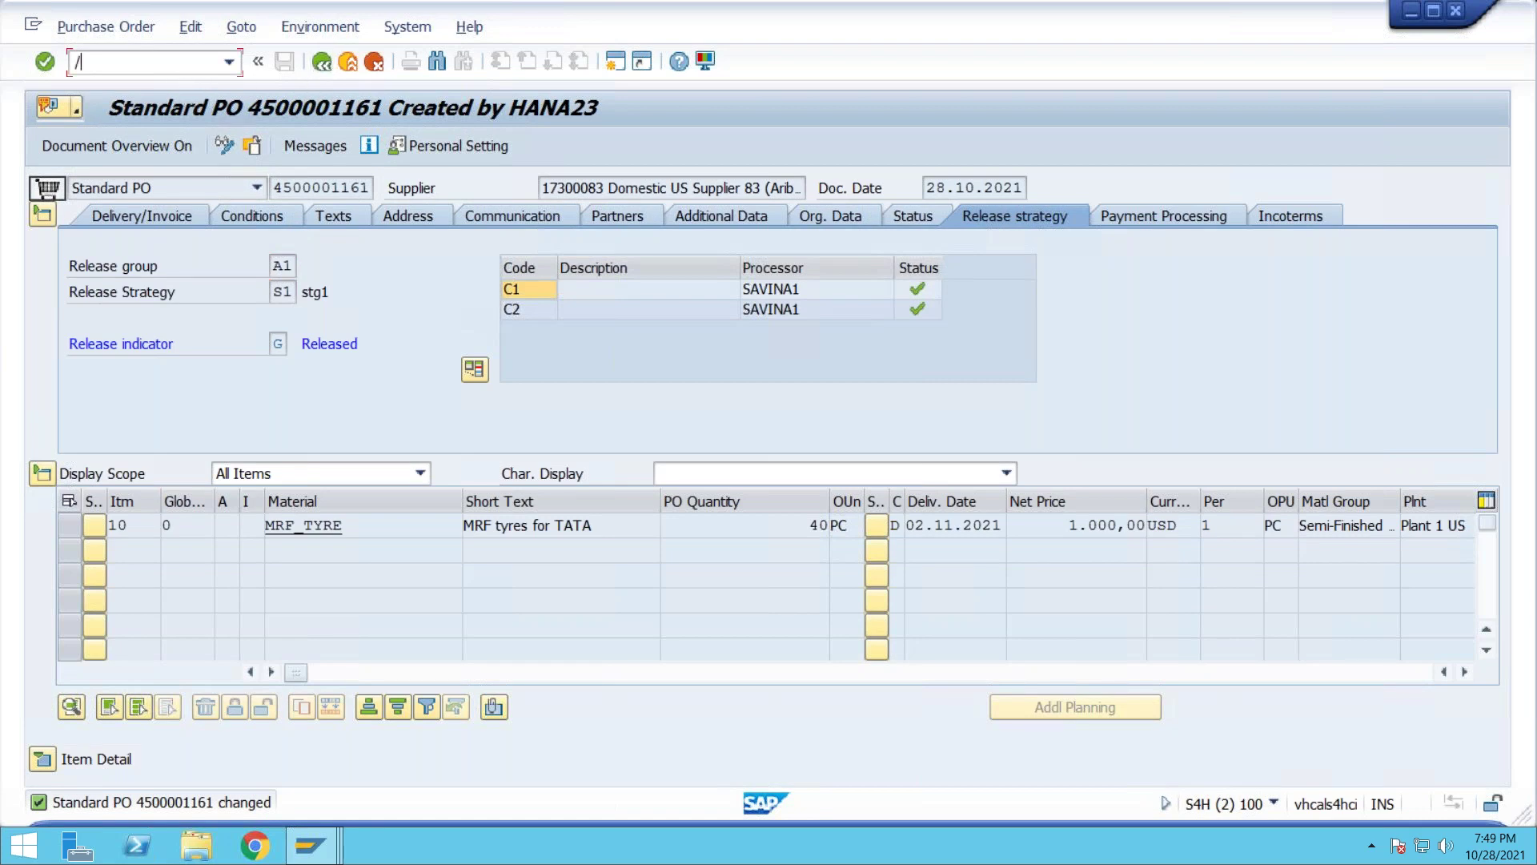
# Open the goods receipt transaction and load the released MRF_TYRE purchase order
pyautogui.press('Return')
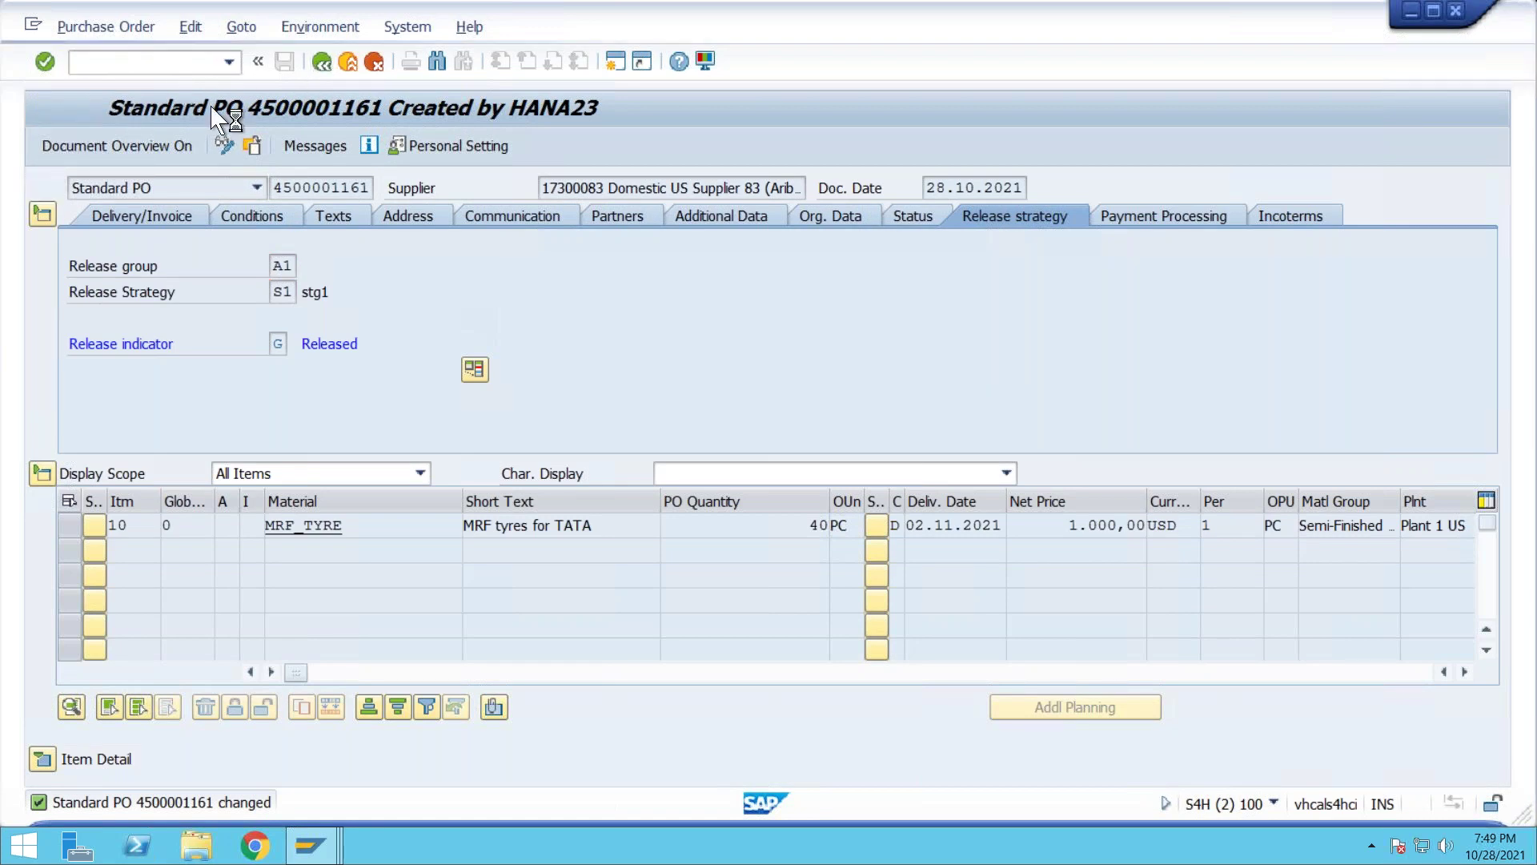
pyautogui.write('4500001161')
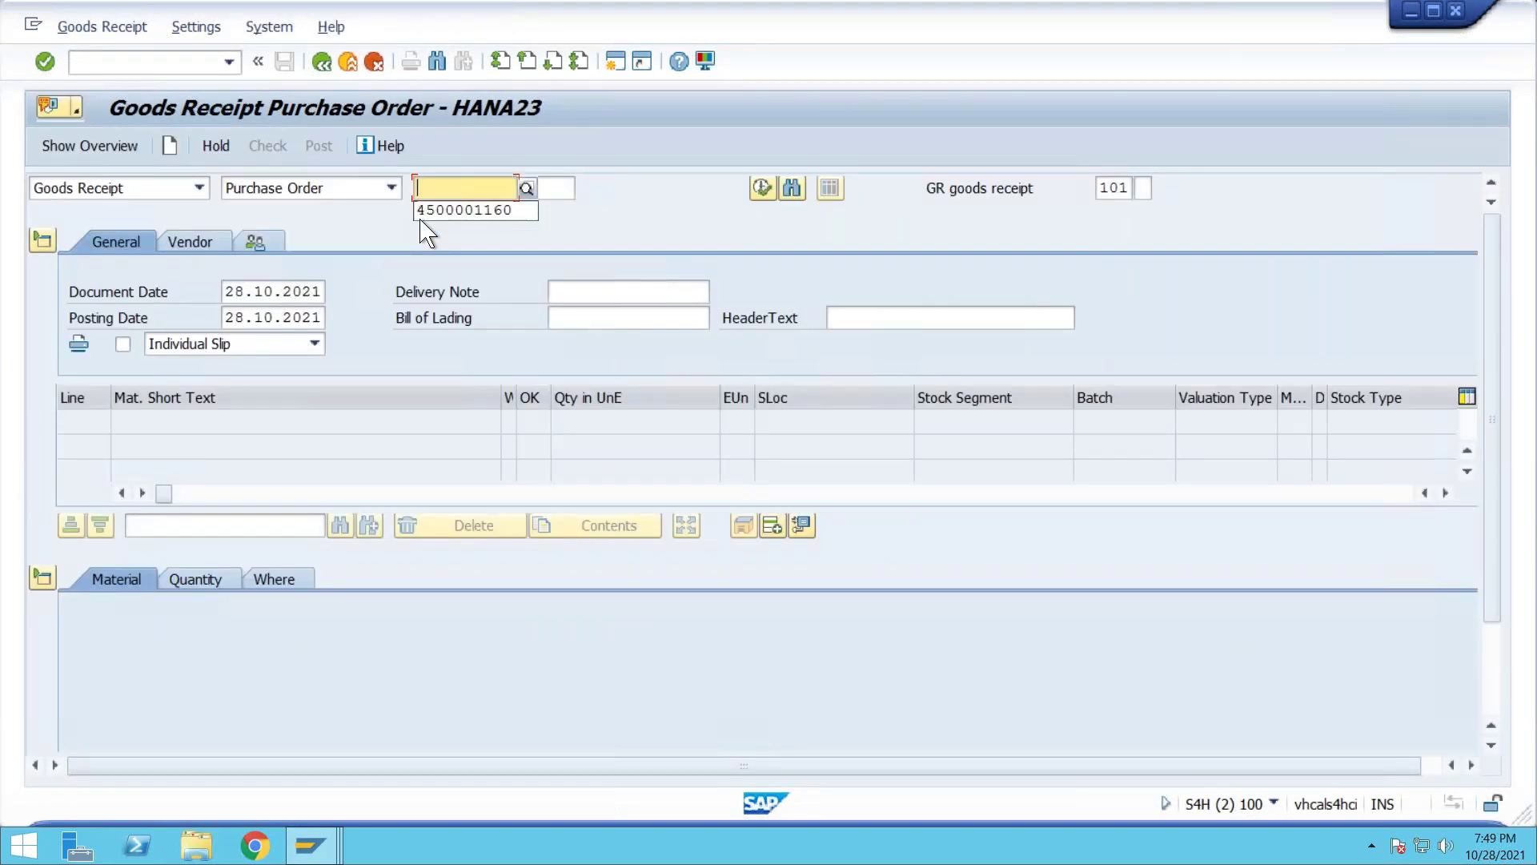
pyautogui.press('Return')
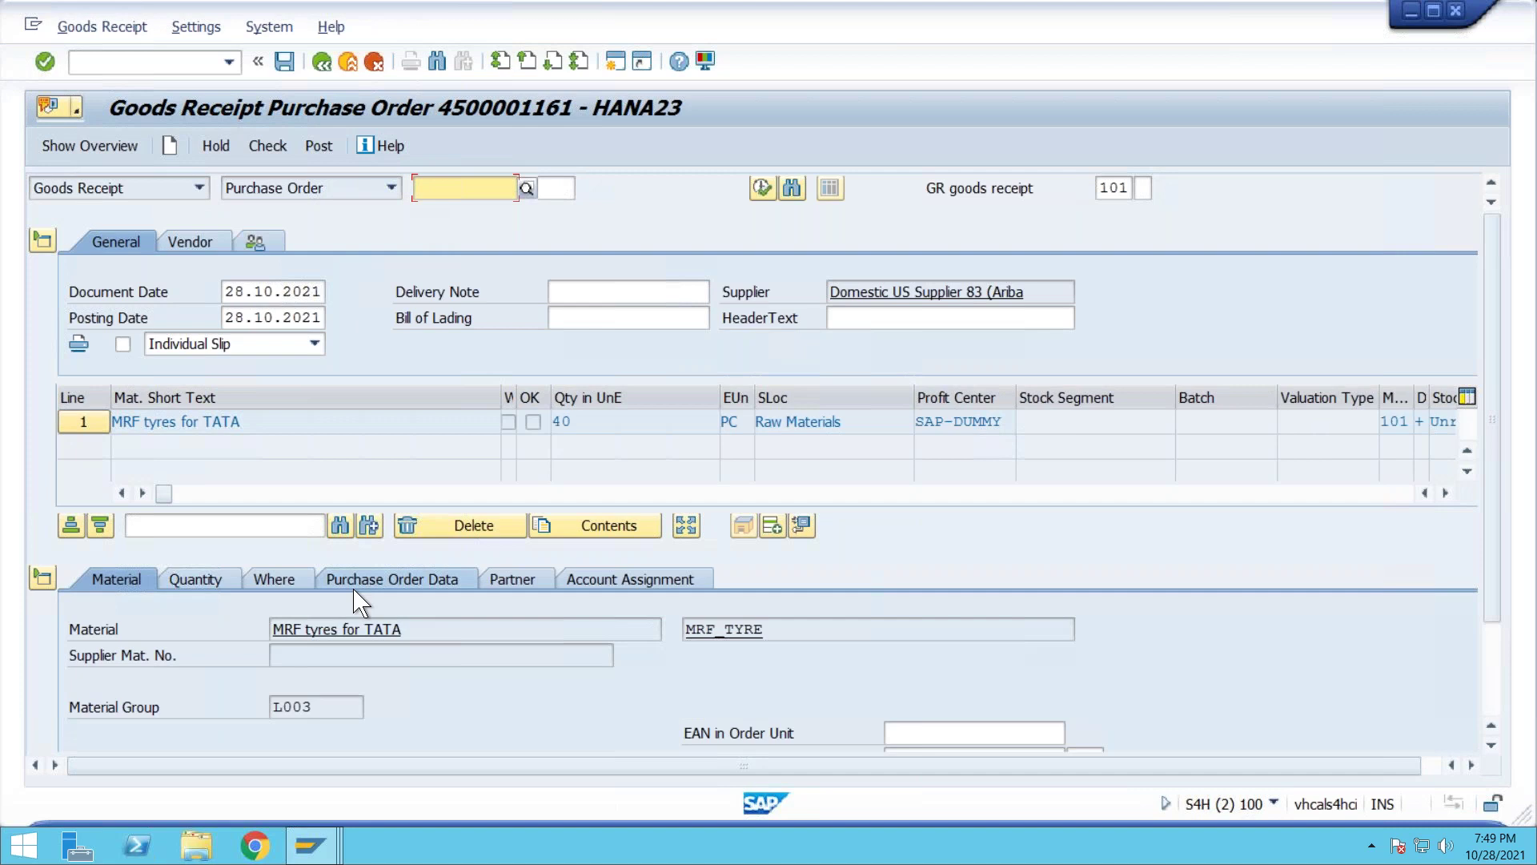
# Review the MRF tyres item's plant and storage location data, and mark the item as Item OK
pyautogui.click(281, 590)
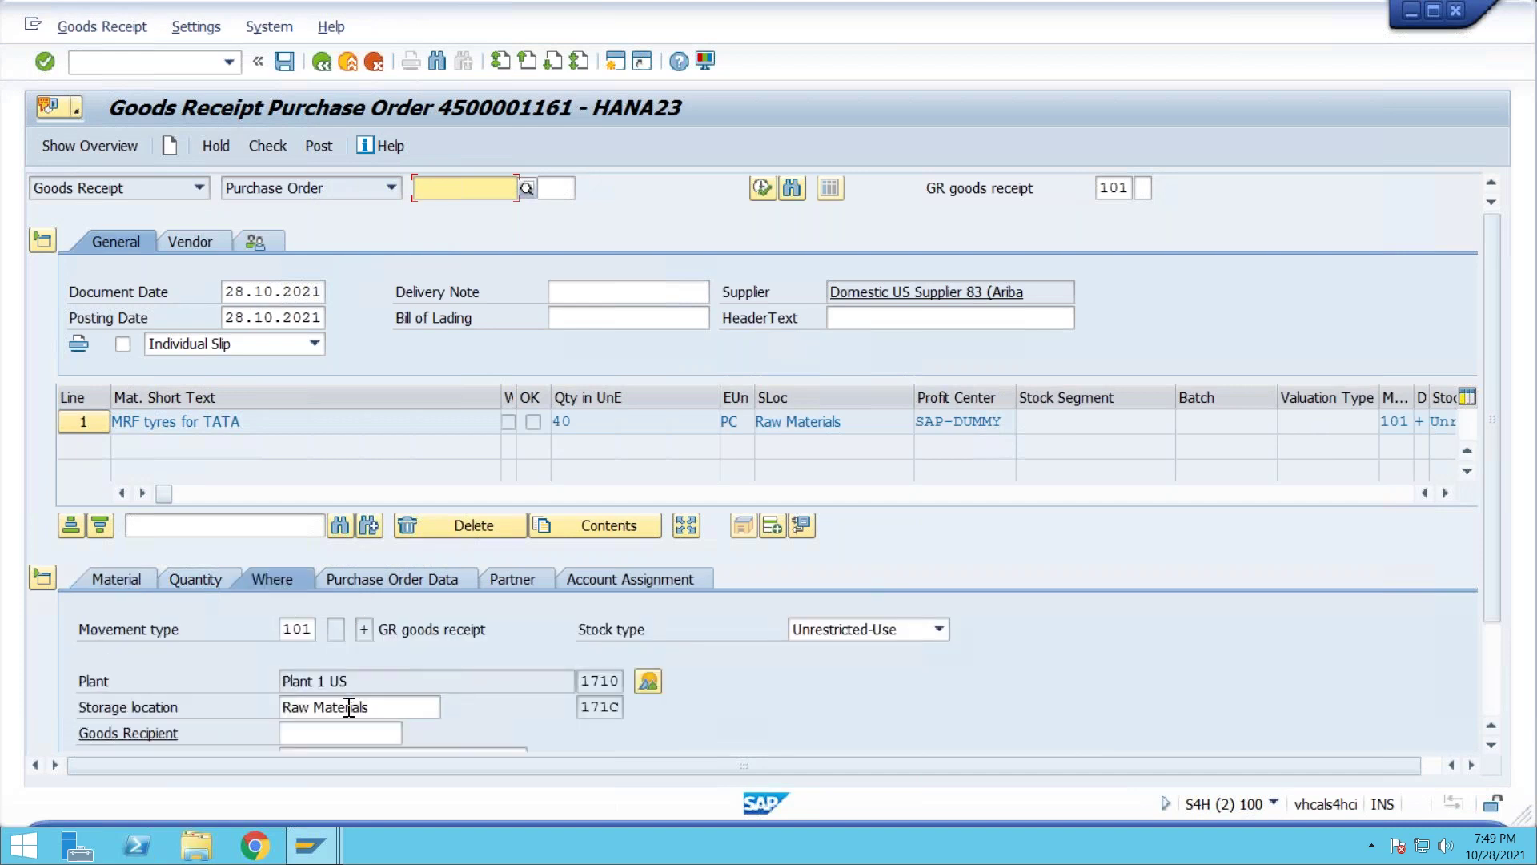
pyautogui.scroll(-3, 349, 708)
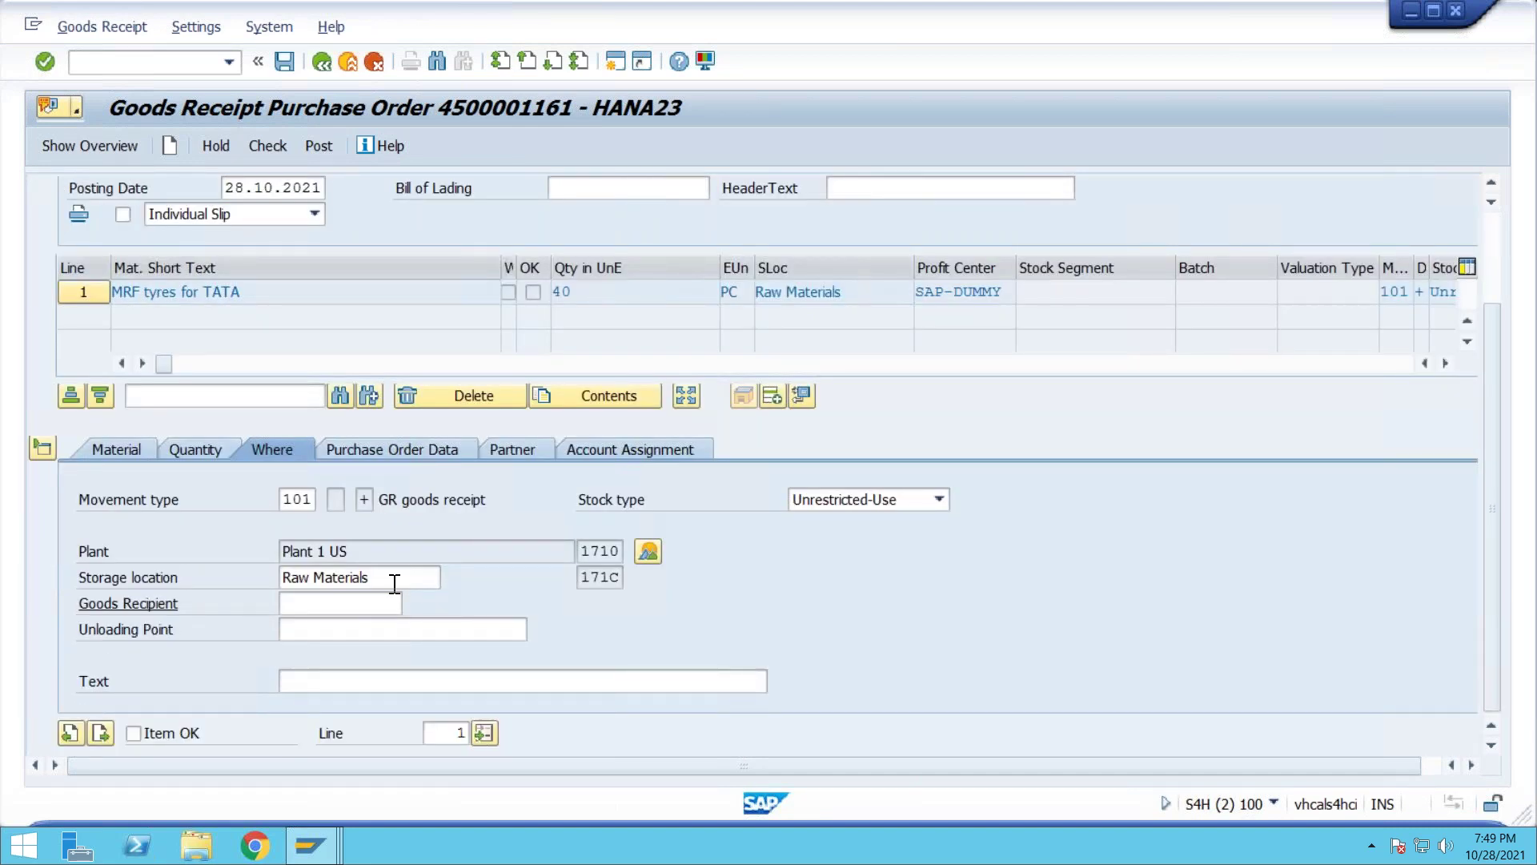
pyautogui.scroll(3, 394, 583)
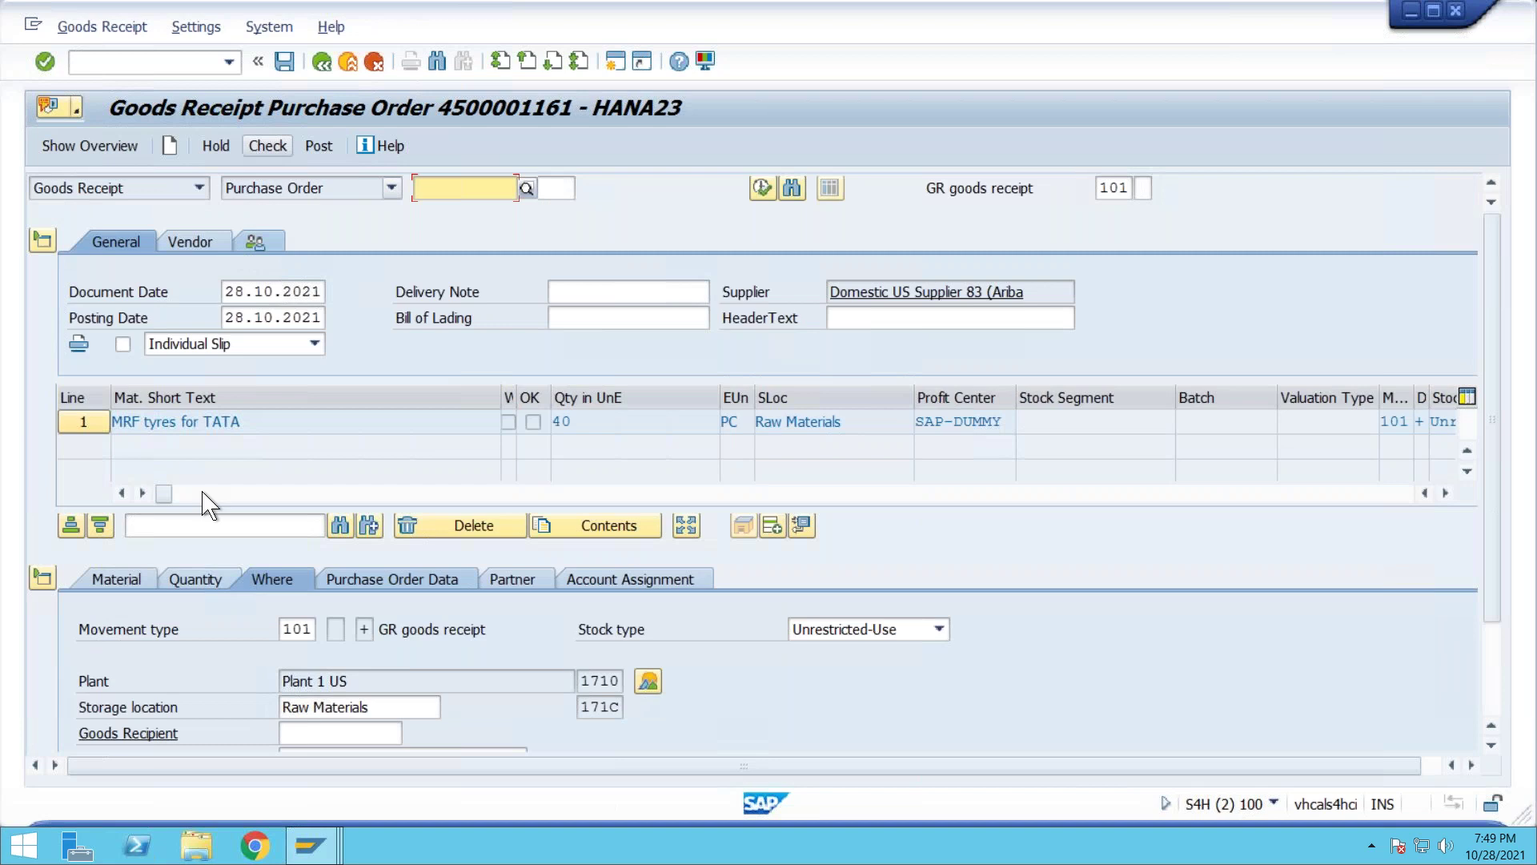
pyautogui.scroll(-3, 202, 521)
pyautogui.click(133, 732)
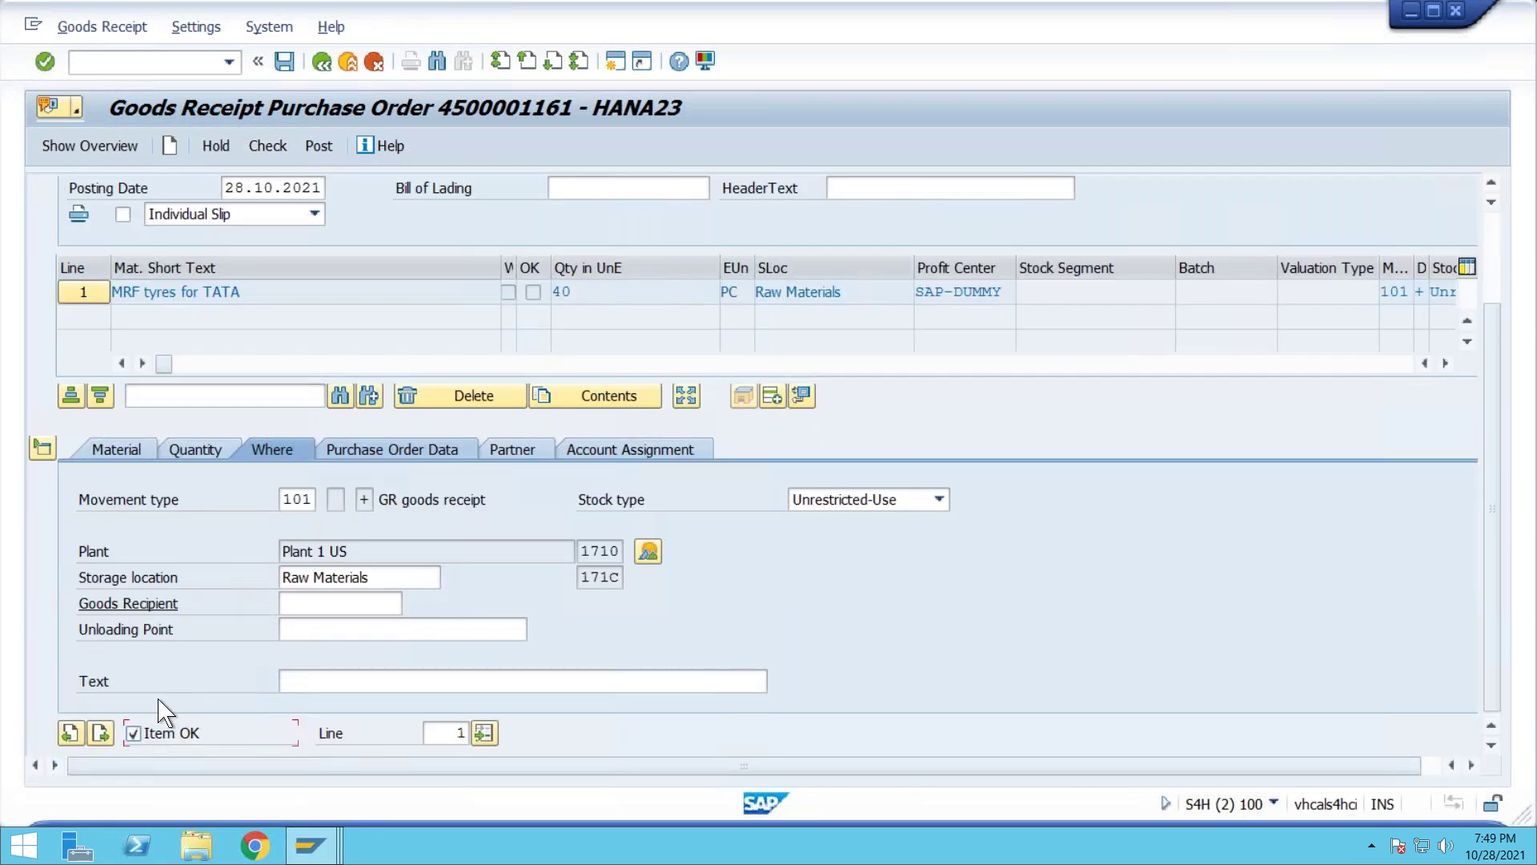
# Check and post the MRF tyres goods receipt, and refresh the MRF_TYRE stock/requirements list in the other session
pyautogui.click(267, 146)
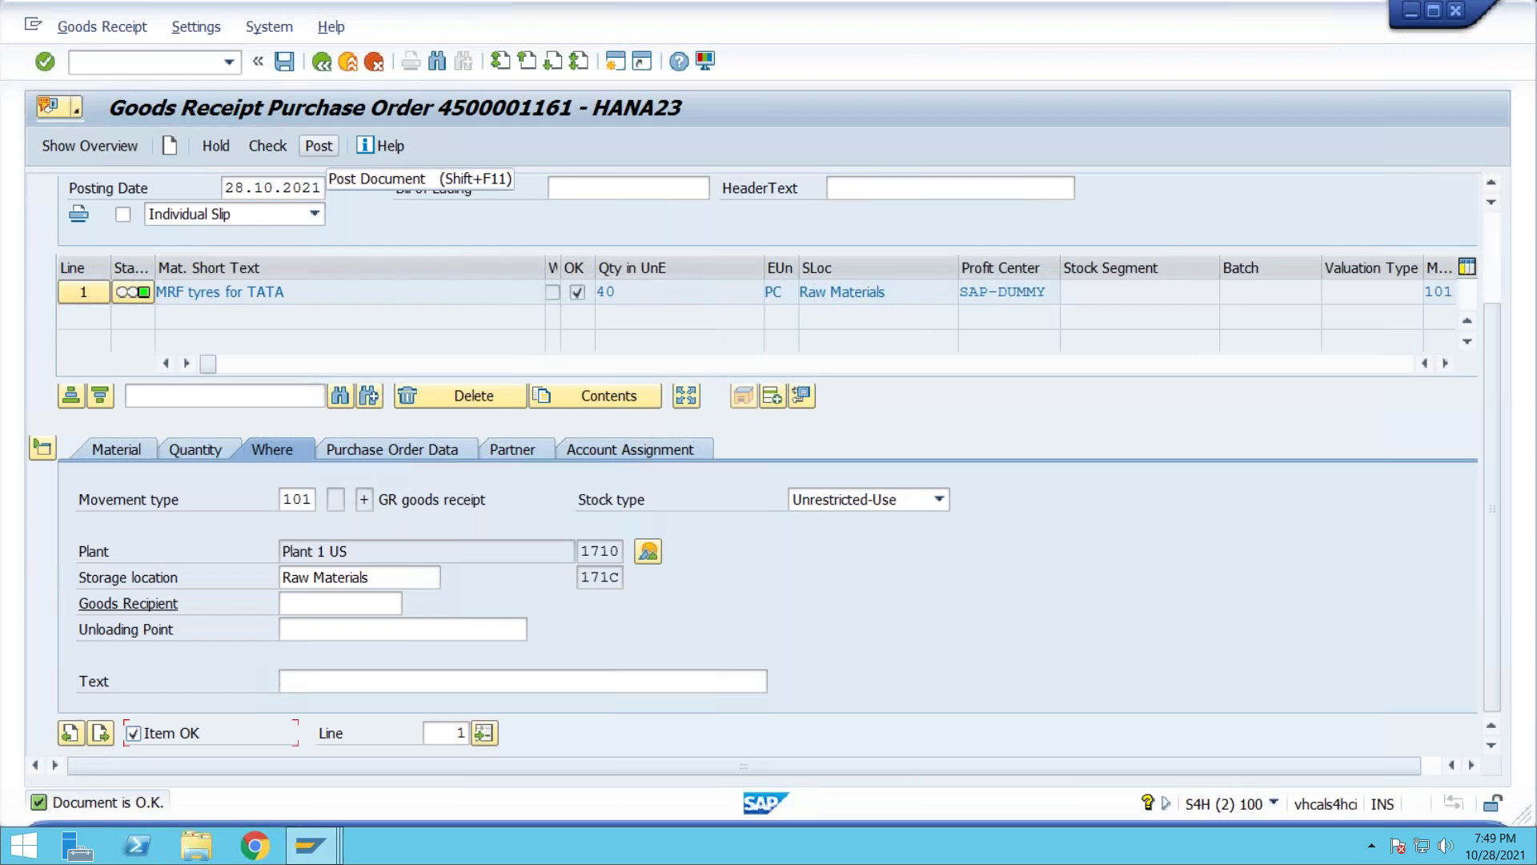
pyautogui.click(319, 146)
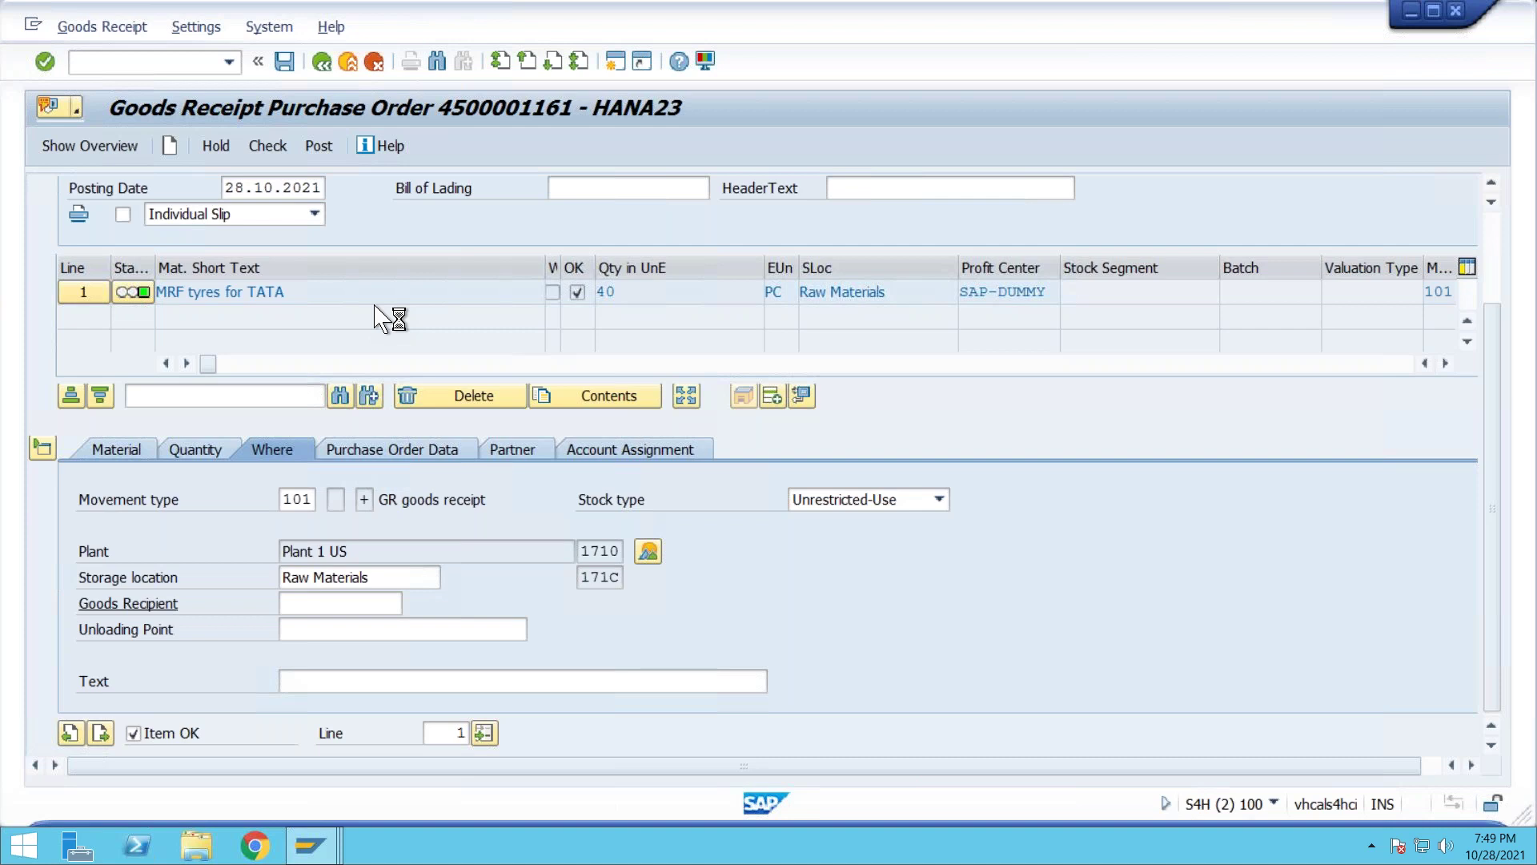
pyautogui.hotkey('alt', 'Tab')
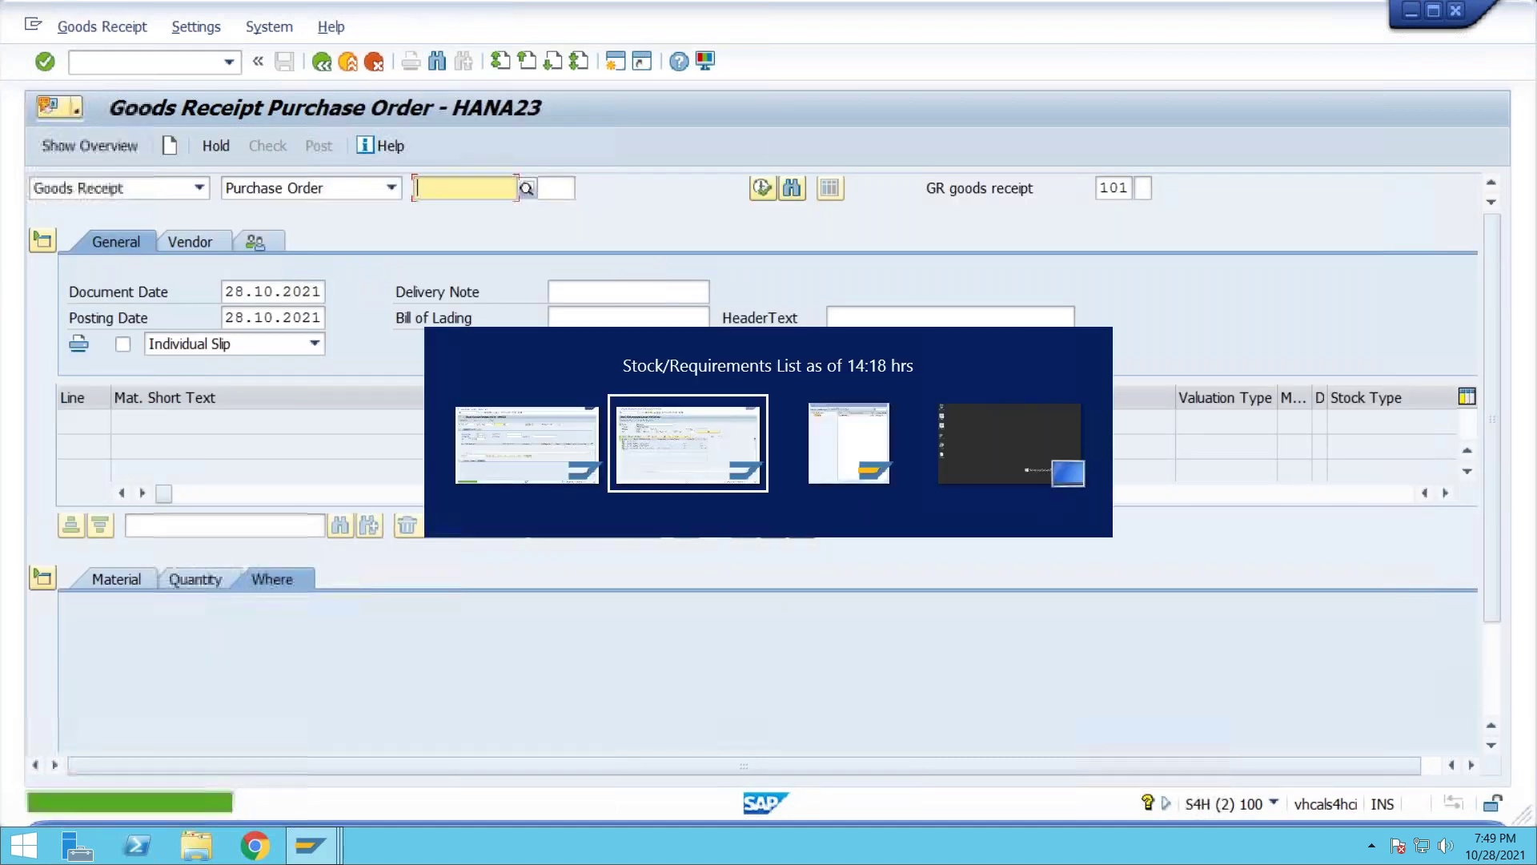
pyautogui.click(295, 146)
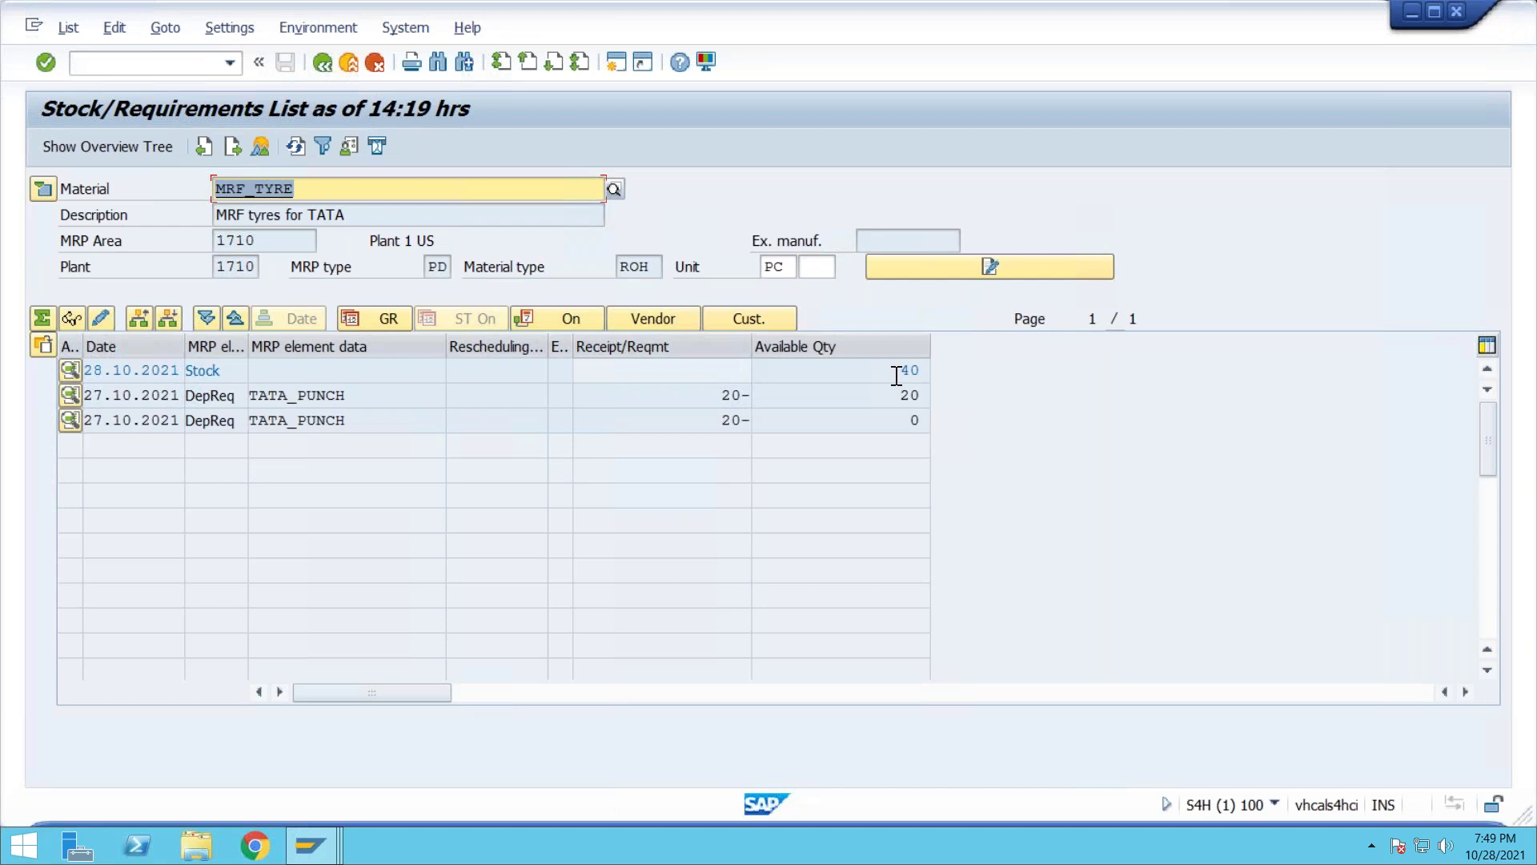
pyautogui.moveTo(896, 376); pyautogui.dragTo(977, 379)
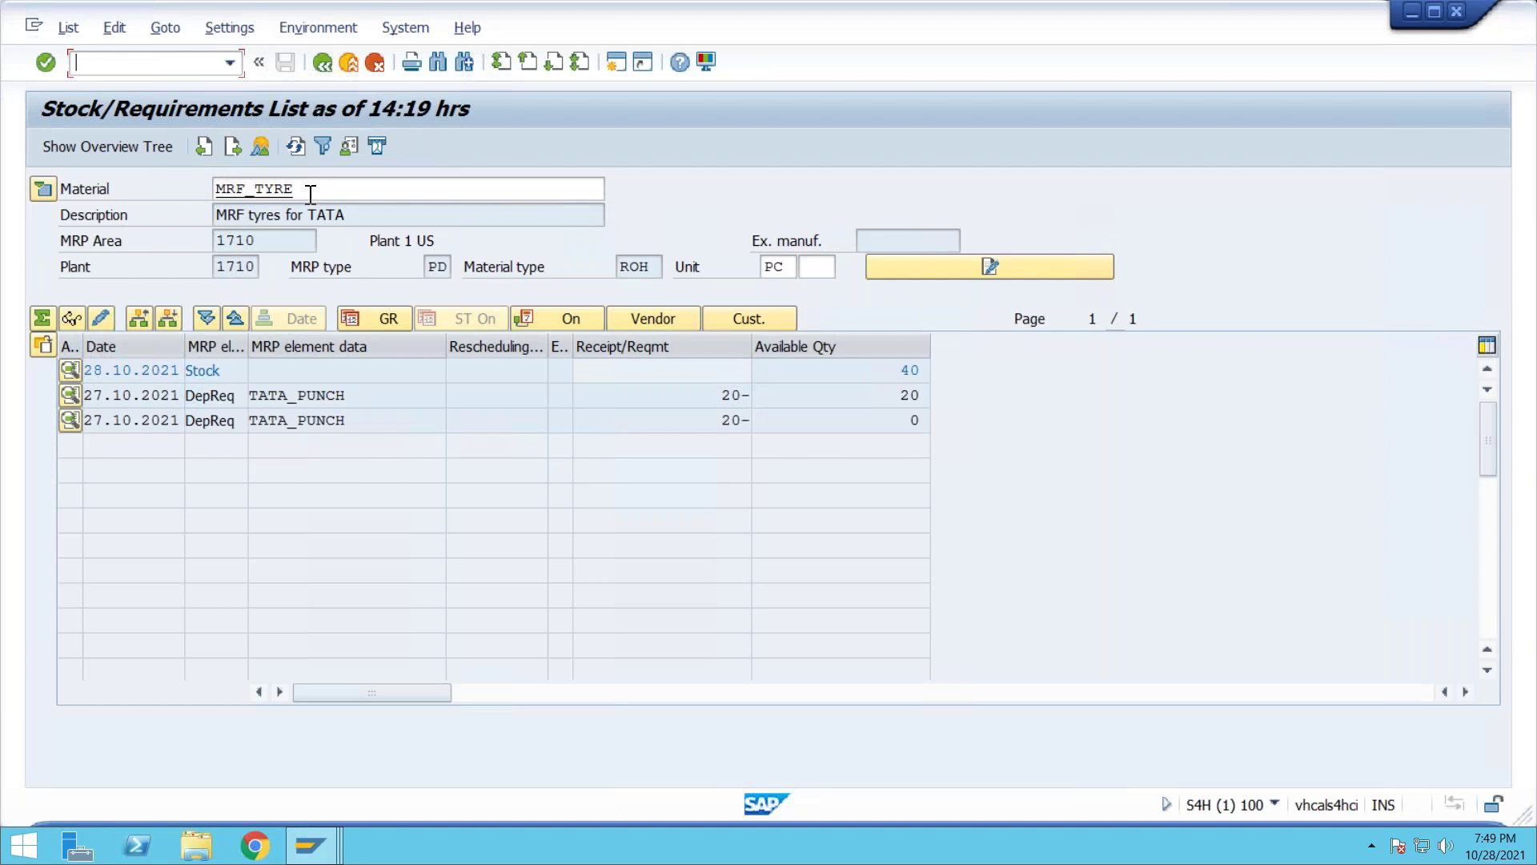
# Load the TATA_PUNCH stock/requirements list and convert the planned order dated 28.10.2021 into a production order
pyautogui.doubleClick(240, 189)
pyautogui.press('BackSpace')
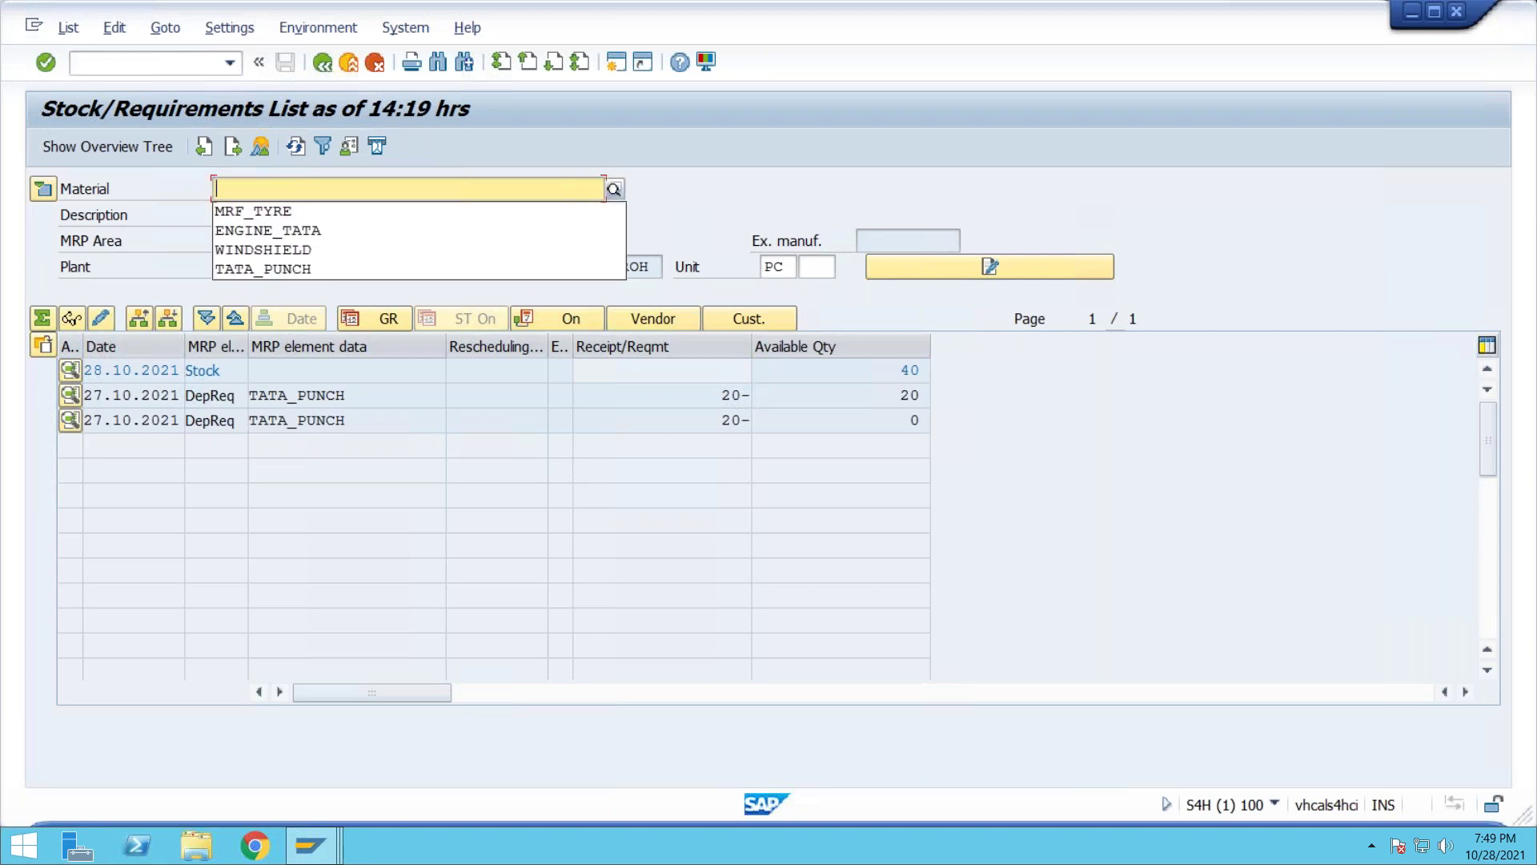
pyautogui.click(264, 269)
pyautogui.press('Return')
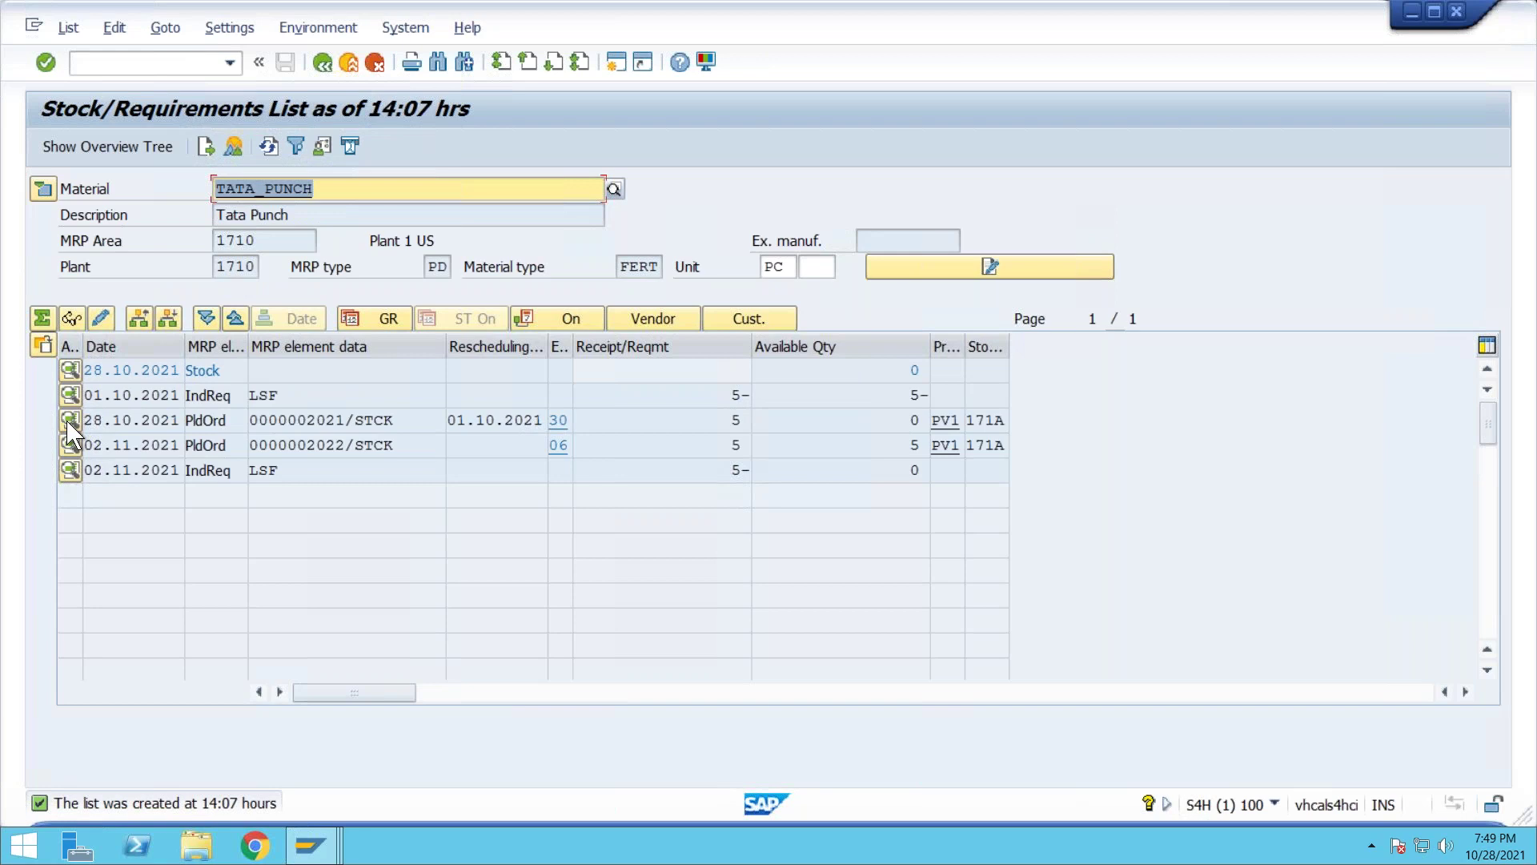
pyautogui.click(70, 422)
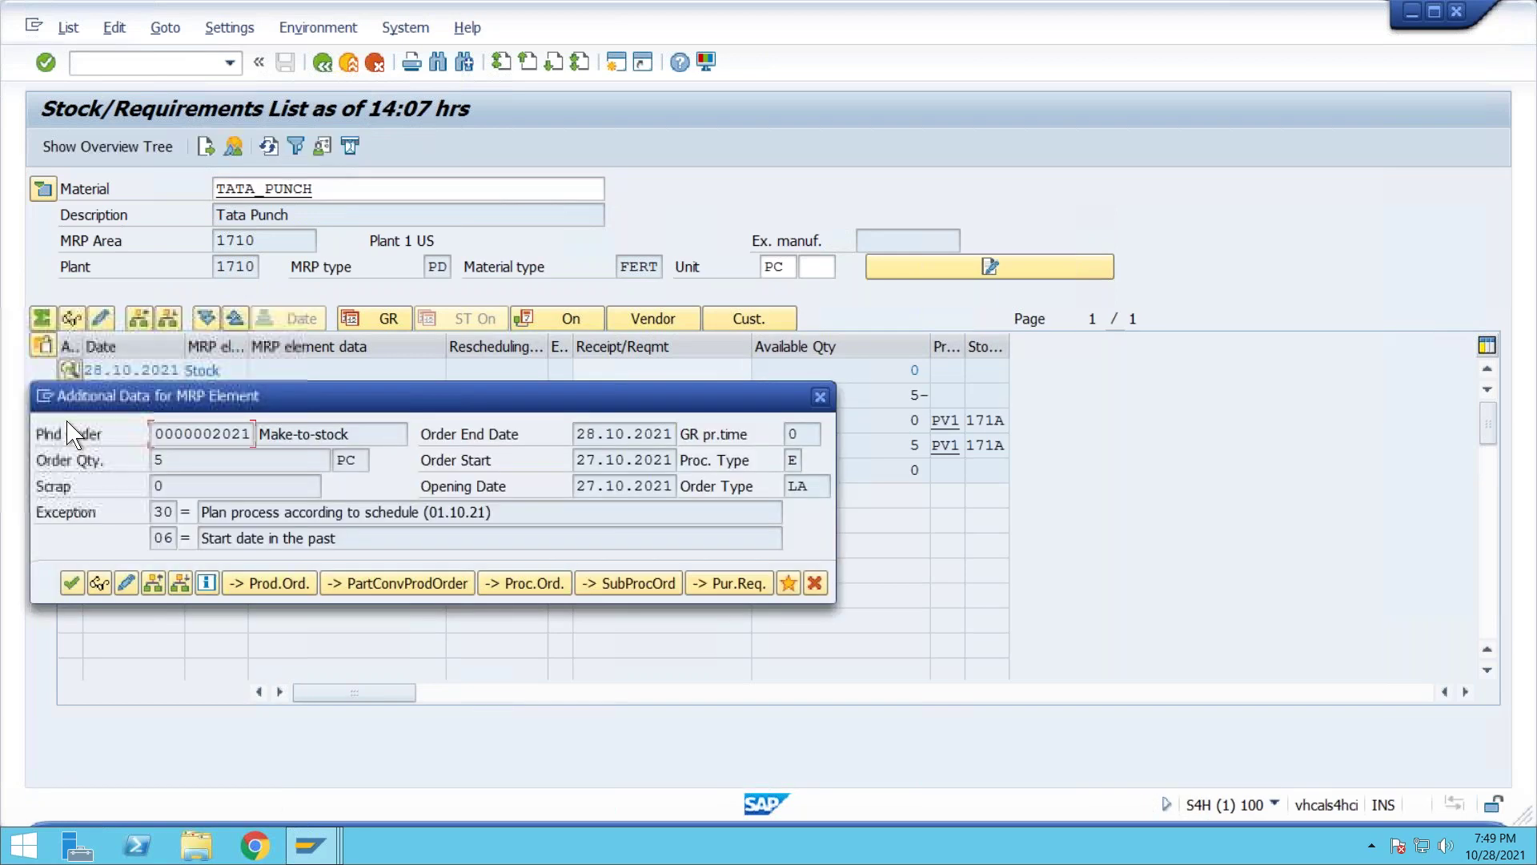
pyautogui.click(256, 588)
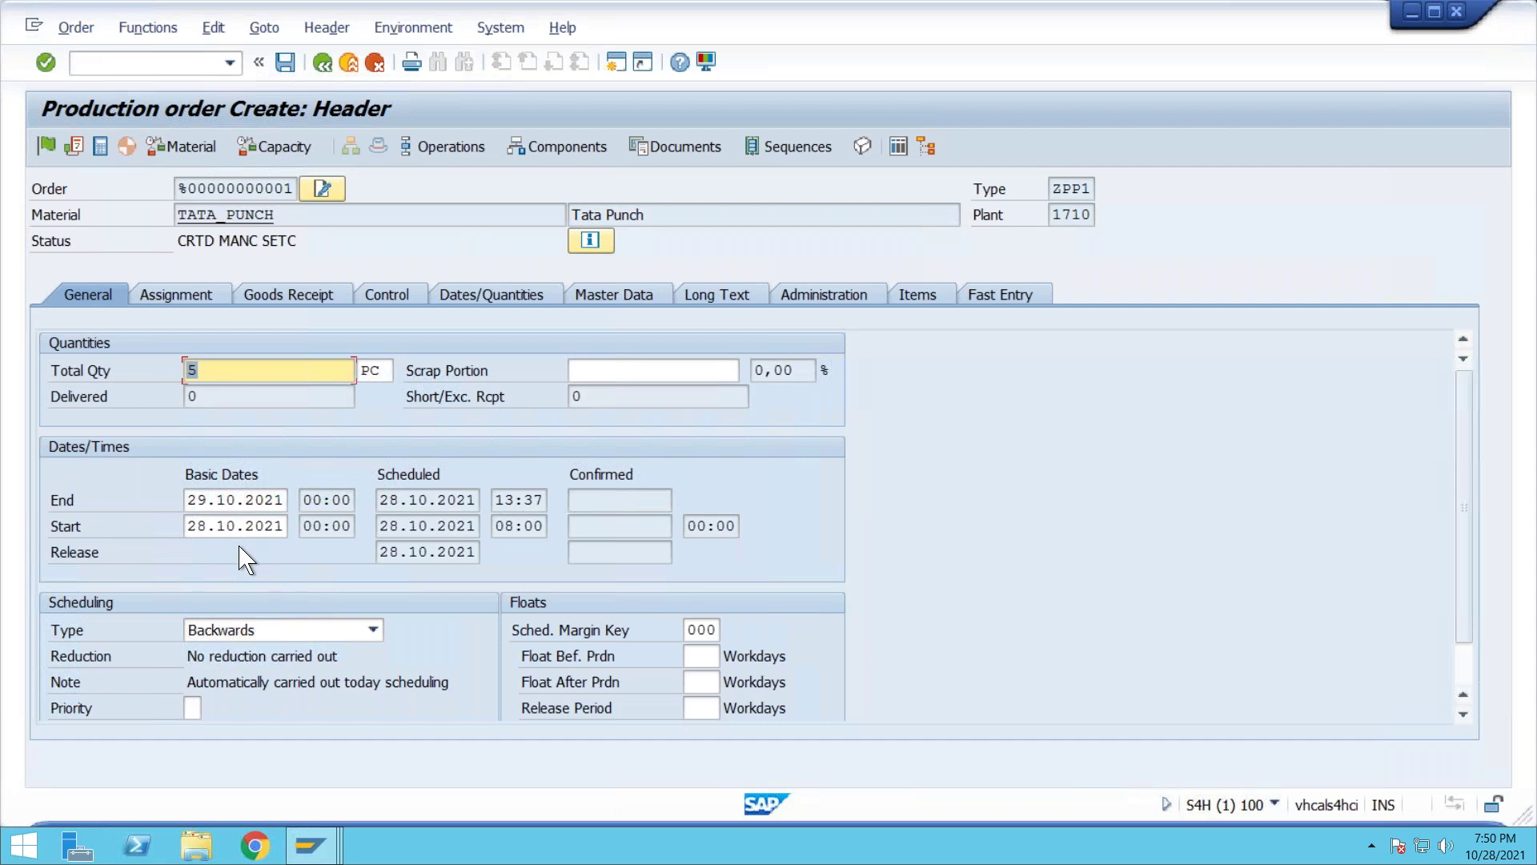
# Check material availability from the TATA_PUNCH production order header and request the missing parts list
pyautogui.click(184, 152)
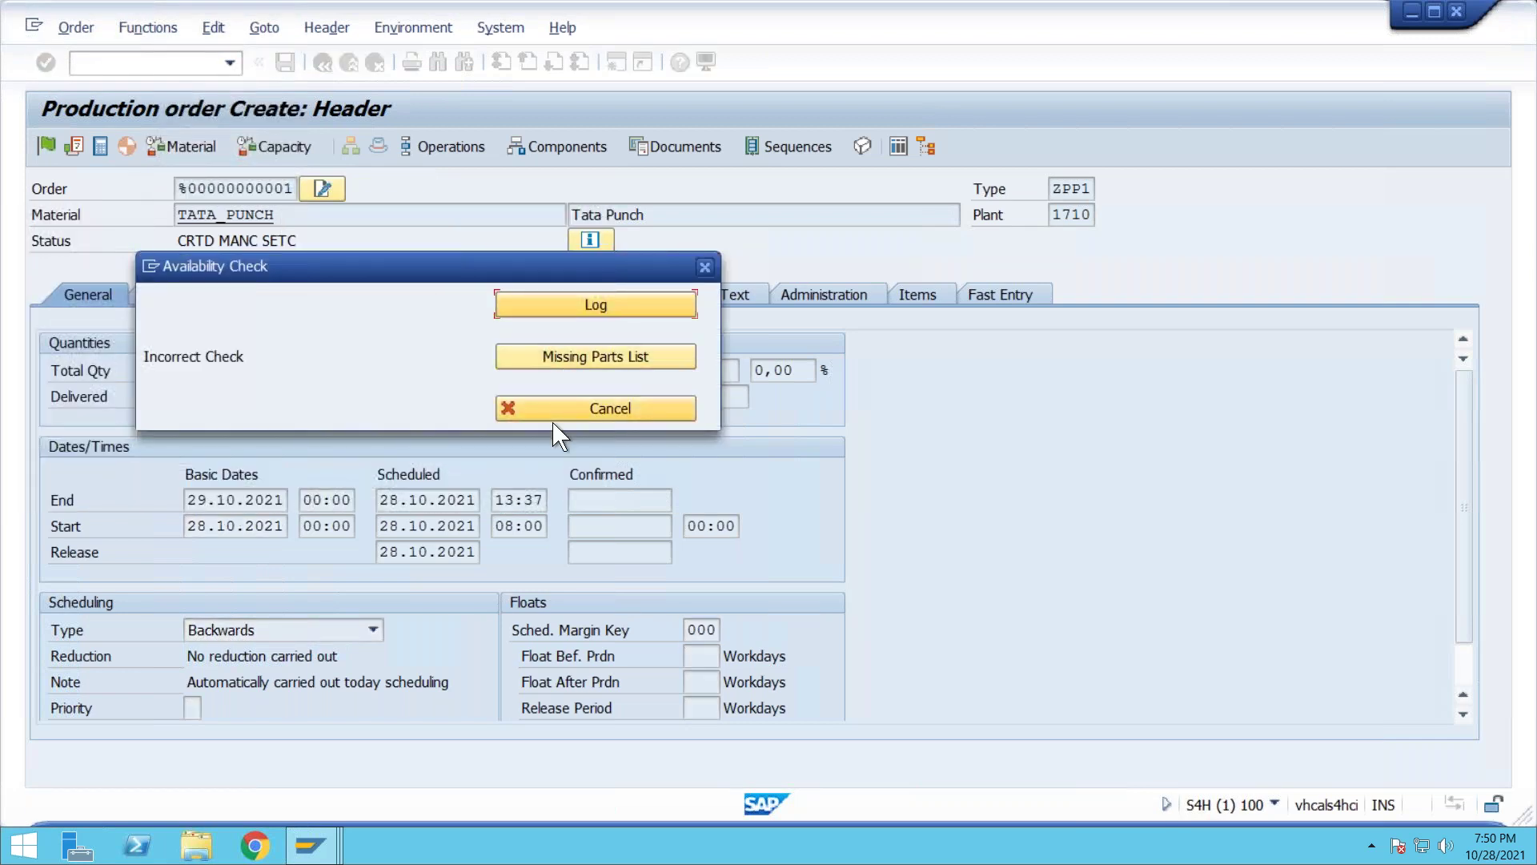
pyautogui.click(574, 362)
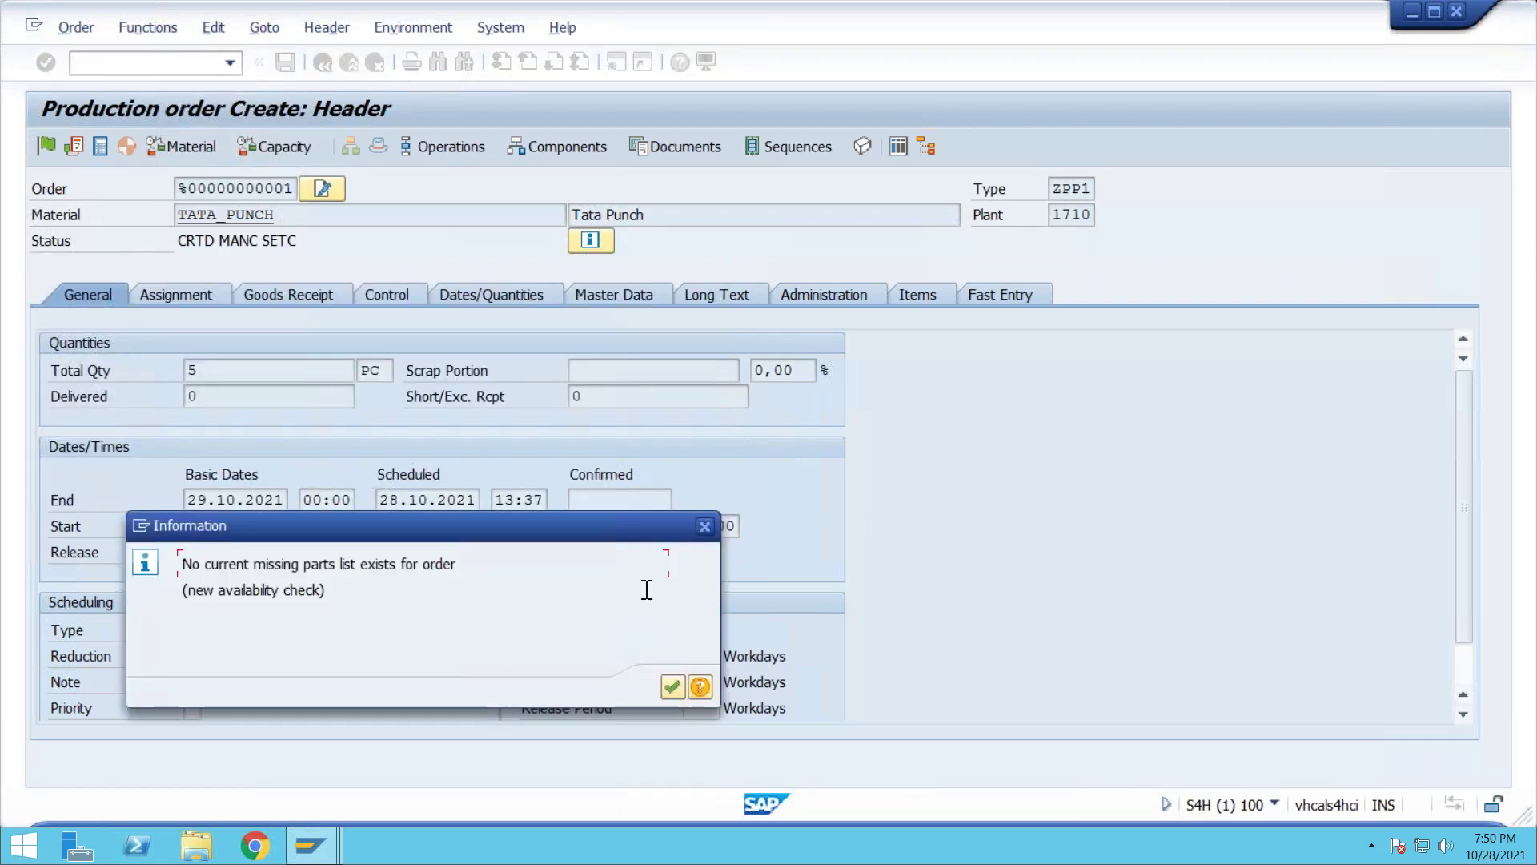
pyautogui.click(672, 686)
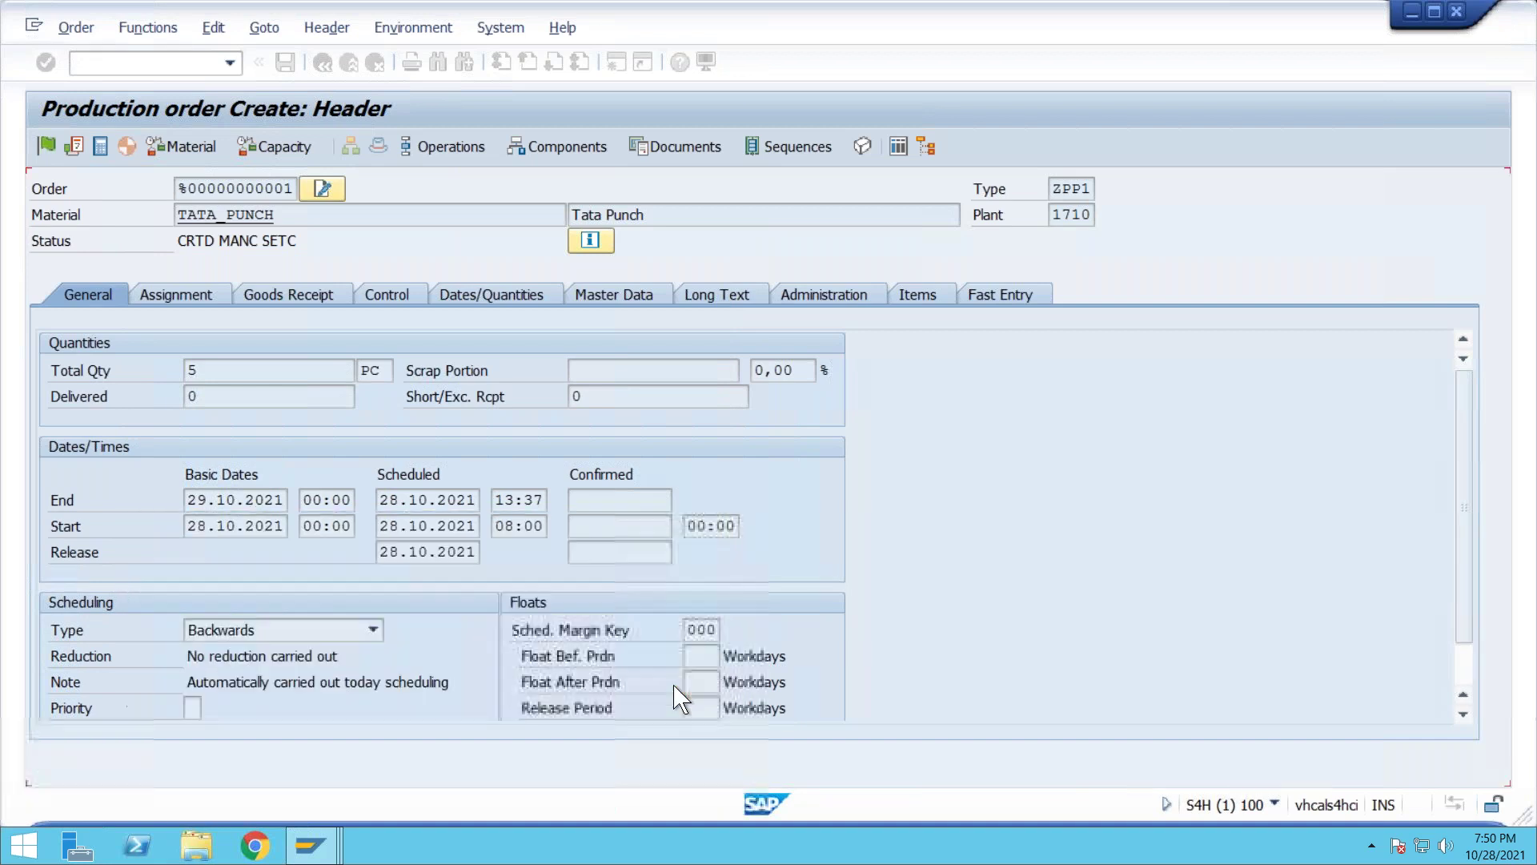
# Review the production order's components, repeat the material availability check, and read the error messages in its log
pyautogui.click(562, 151)
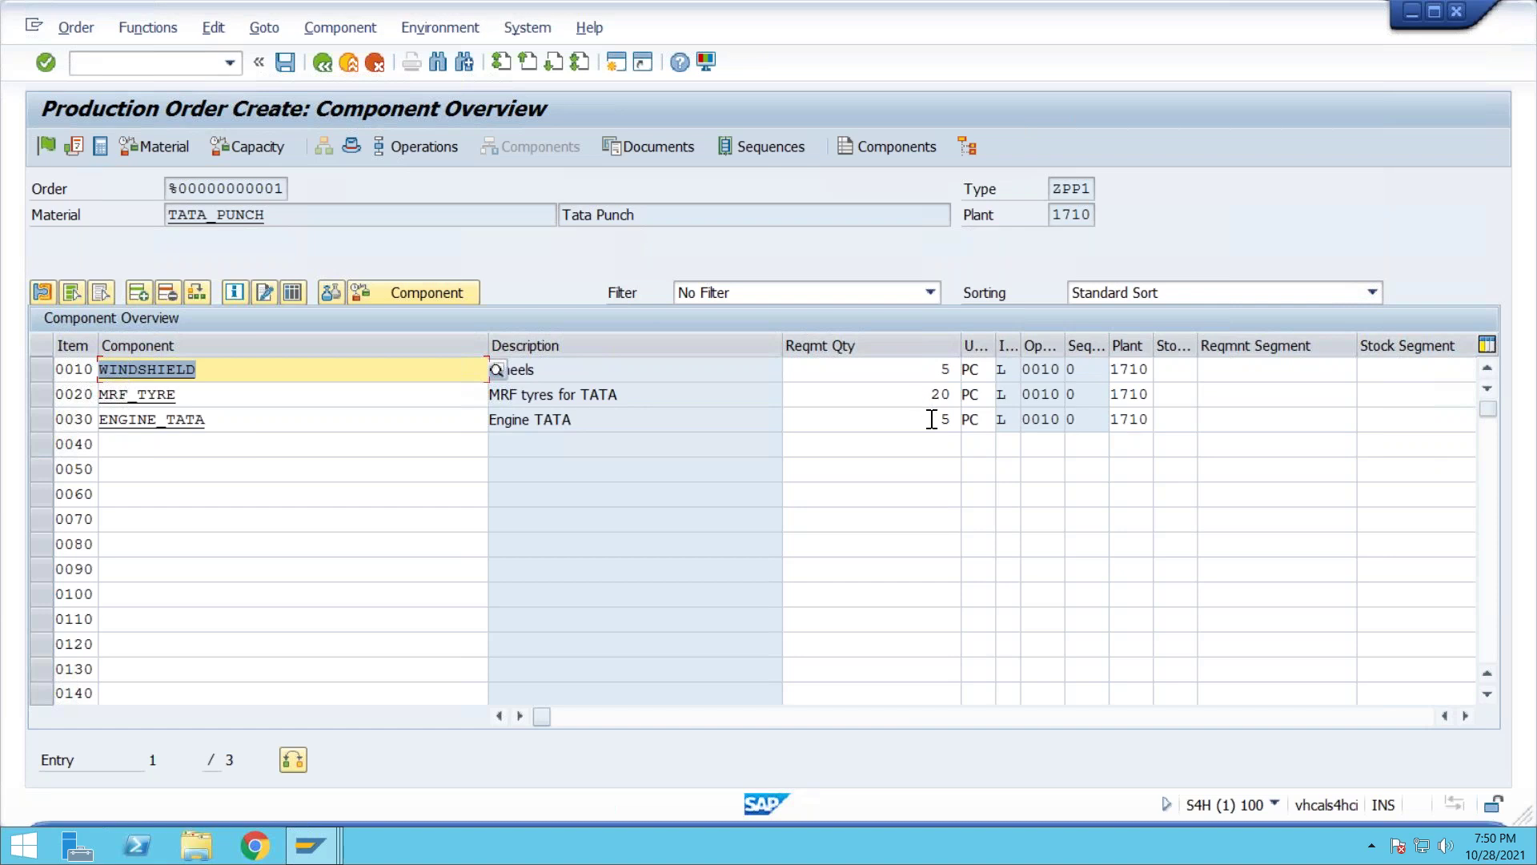
pyautogui.click(164, 146)
pyautogui.click(558, 308)
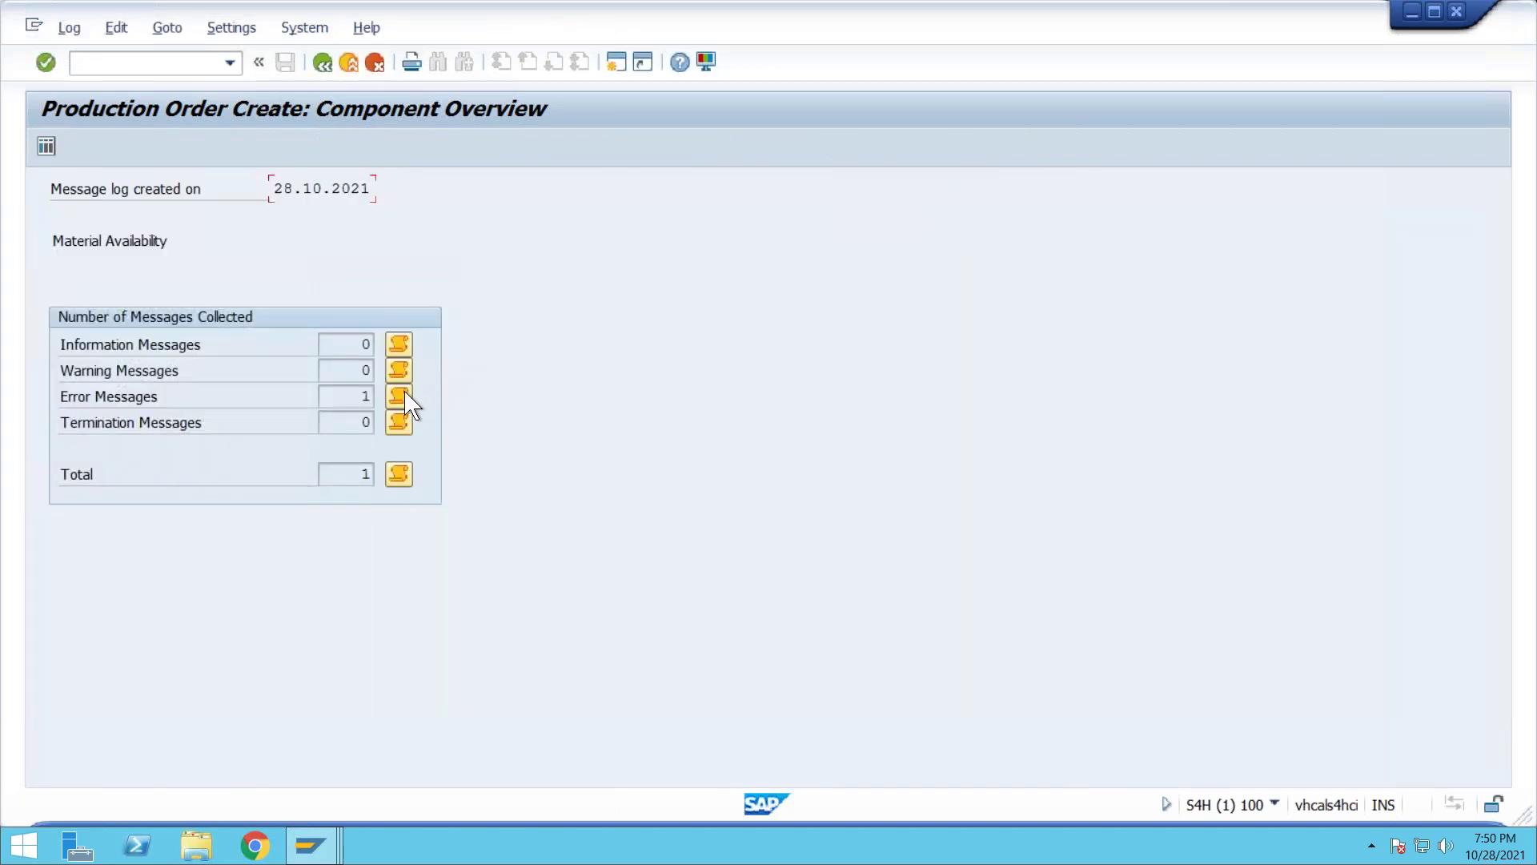
pyautogui.click(400, 395)
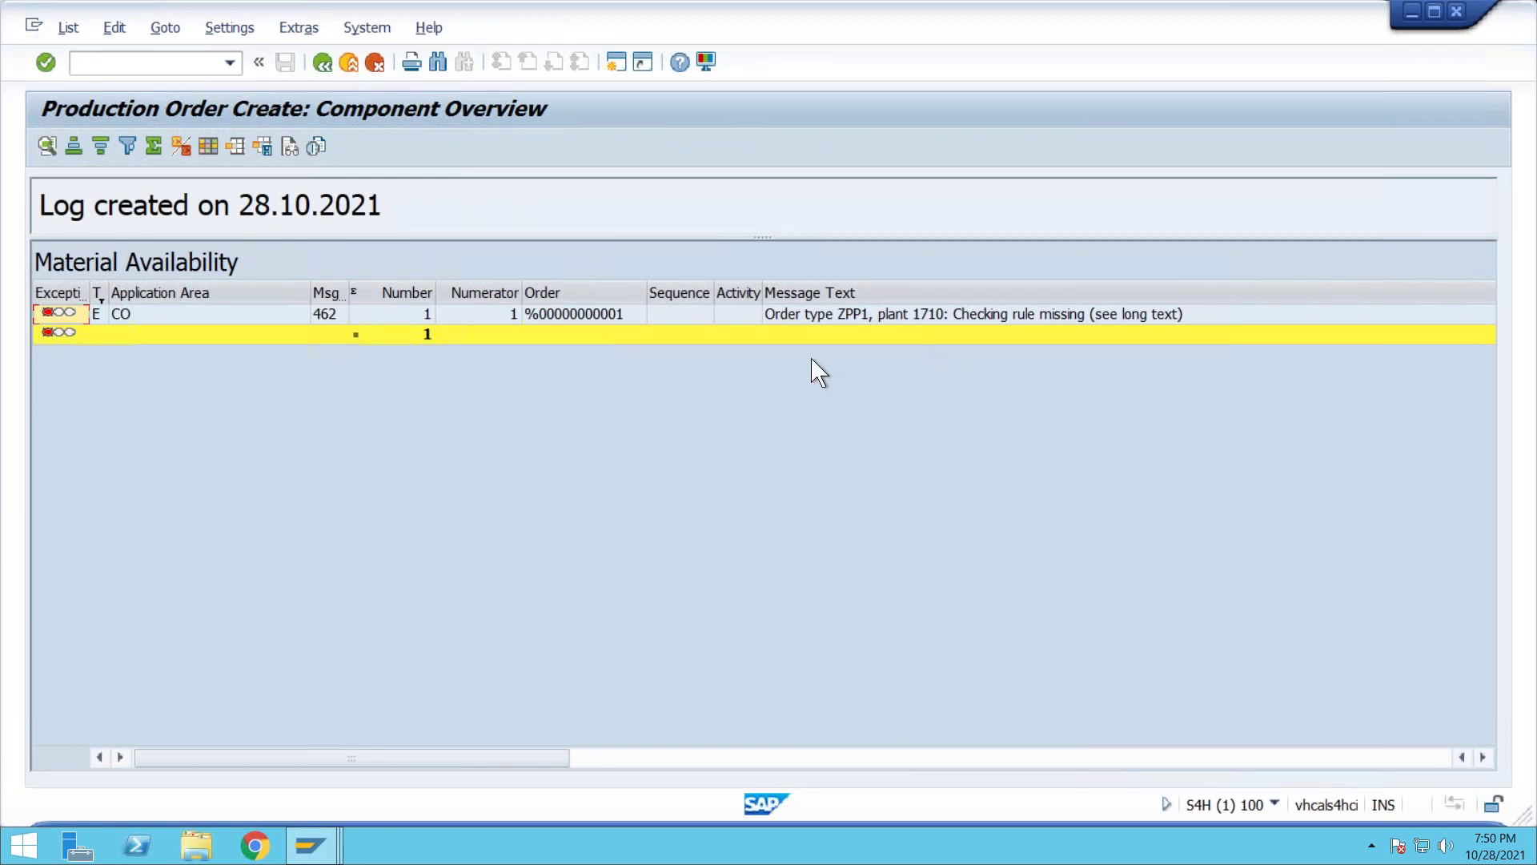
pyautogui.click(322, 63)
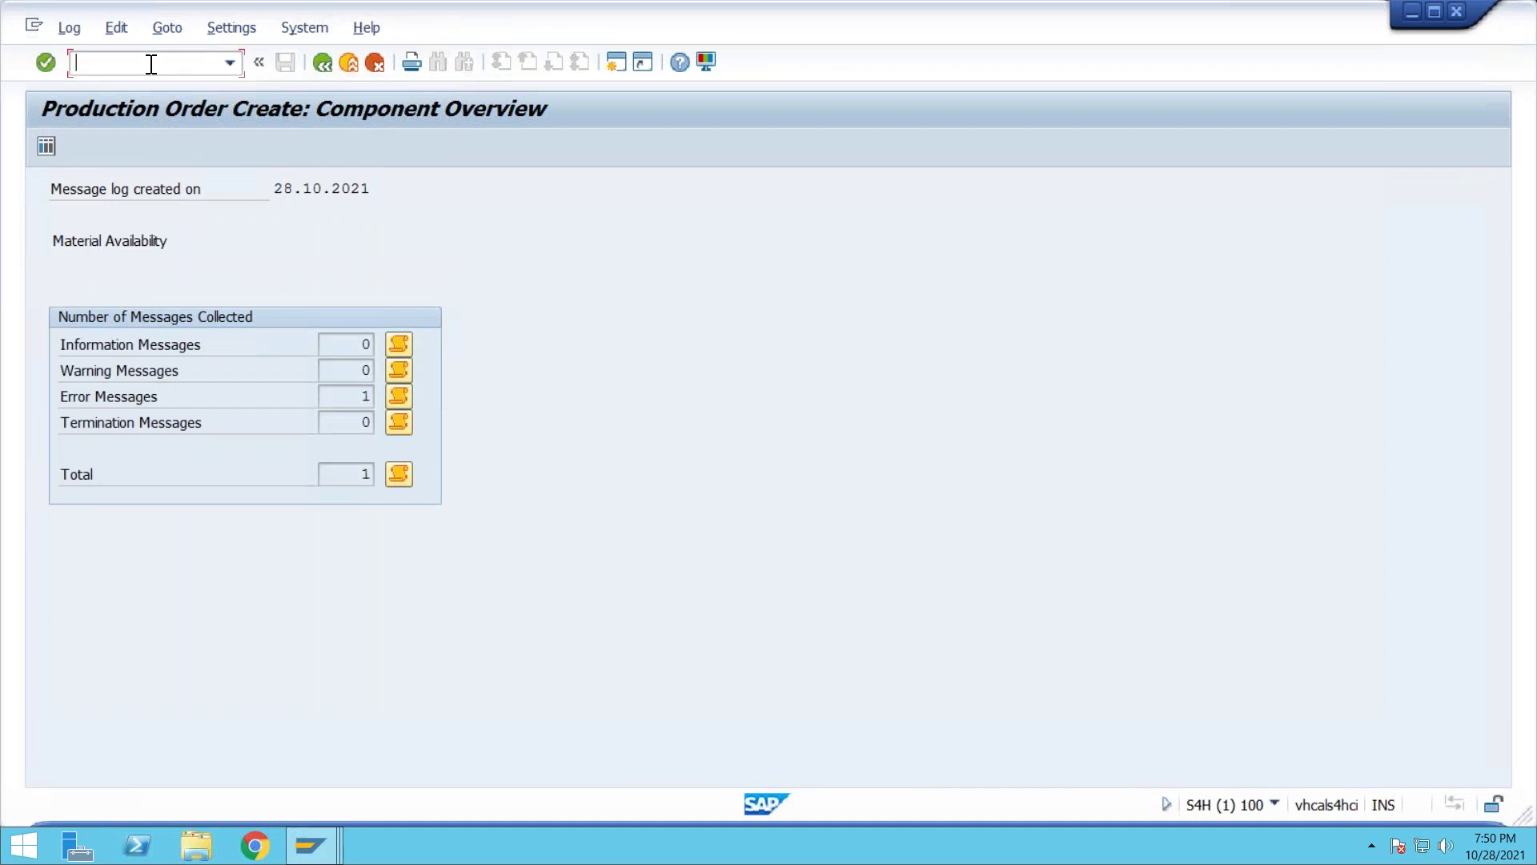
# Open project customizing in a new session, display the SAP Reference IMG, and find the Production node
pyautogui.press('Return')
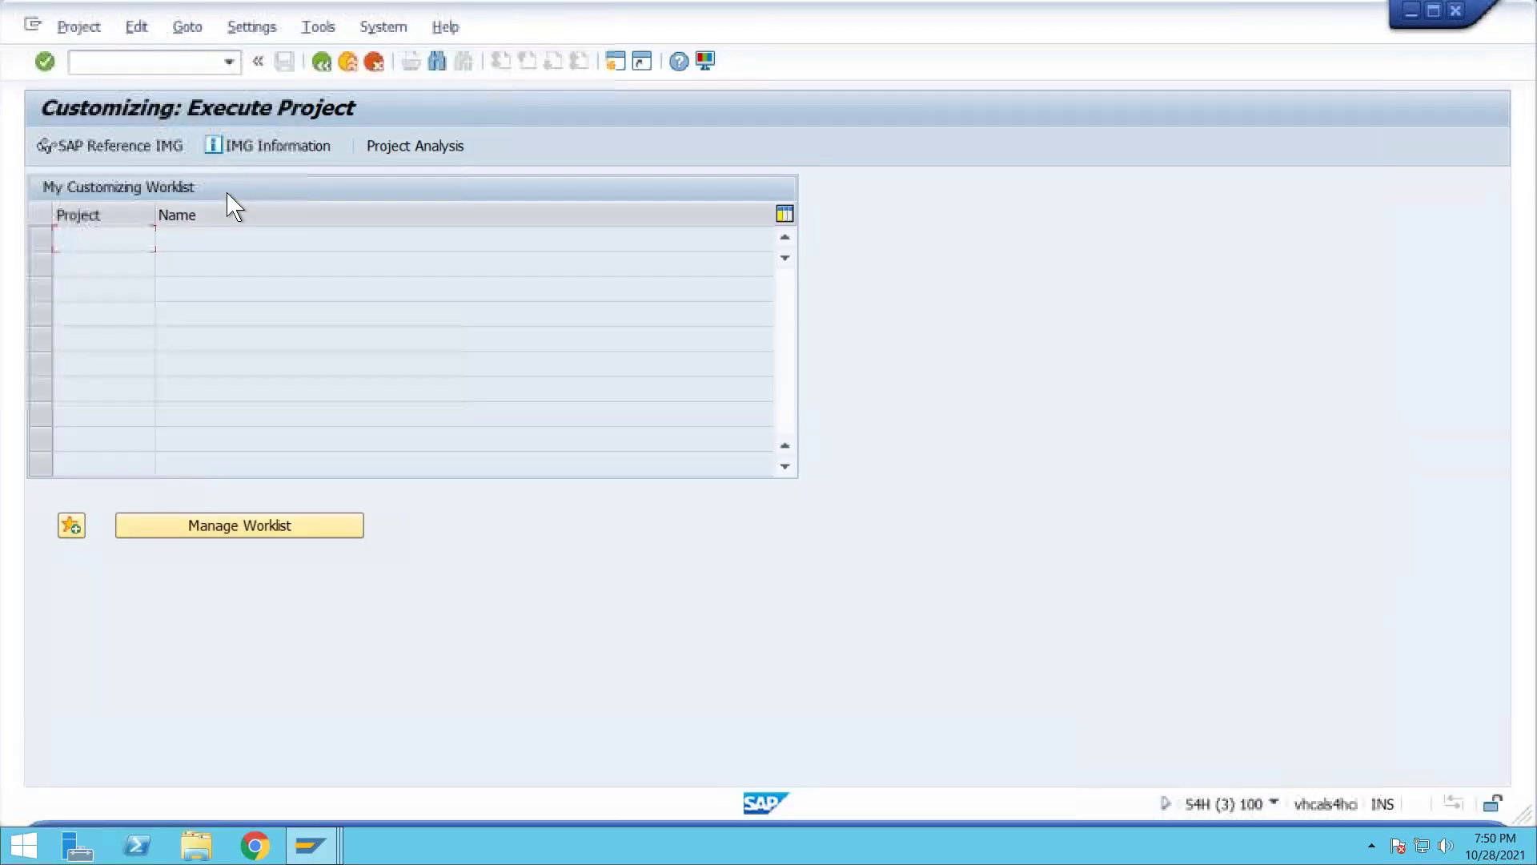
pyautogui.click(147, 148)
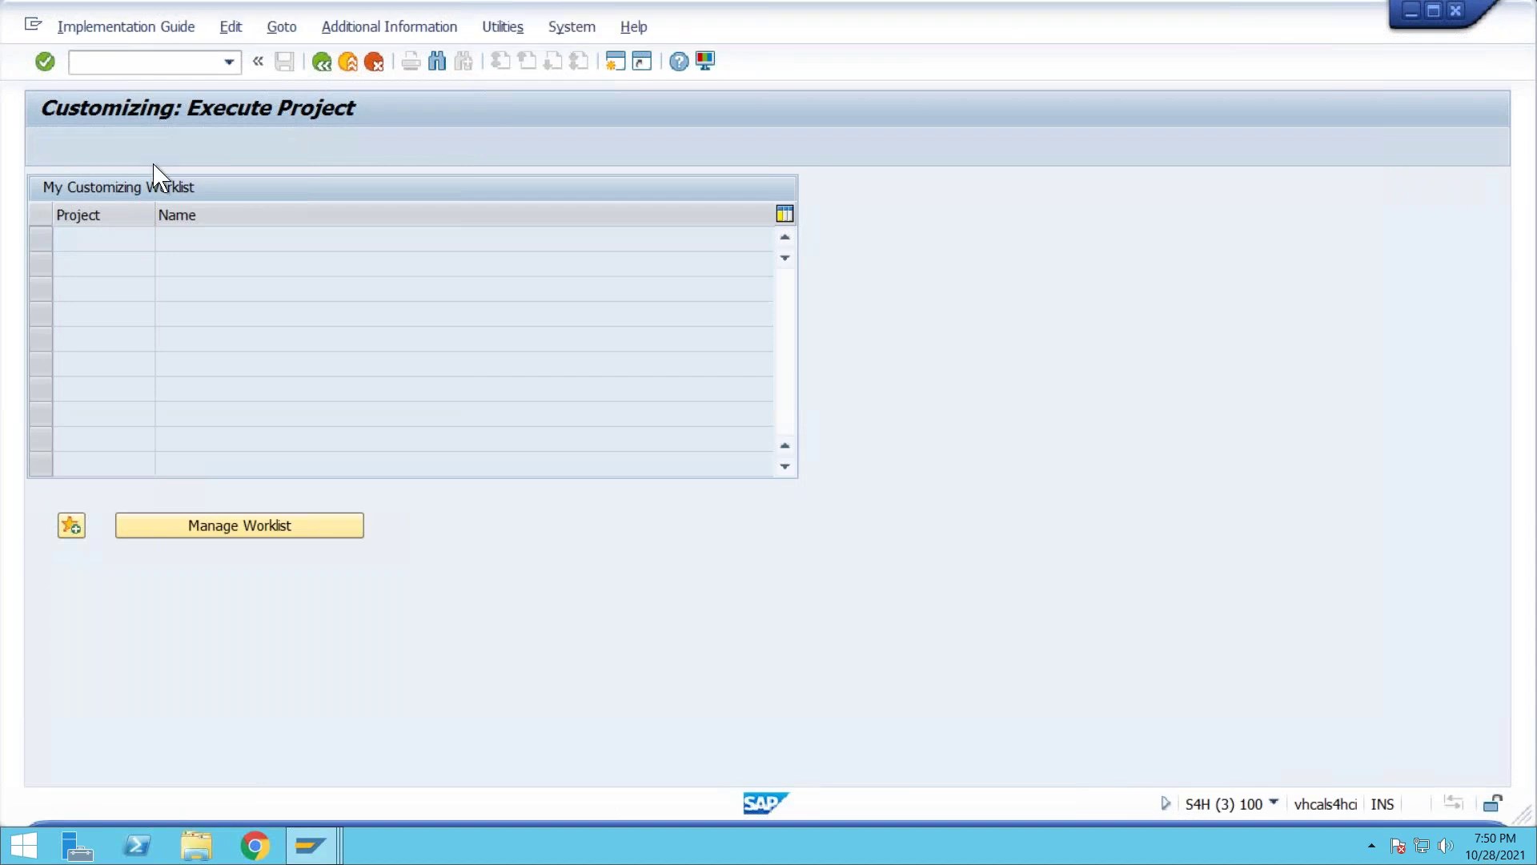
pyautogui.click(180, 551)
pyautogui.scroll(-5, 180, 552)
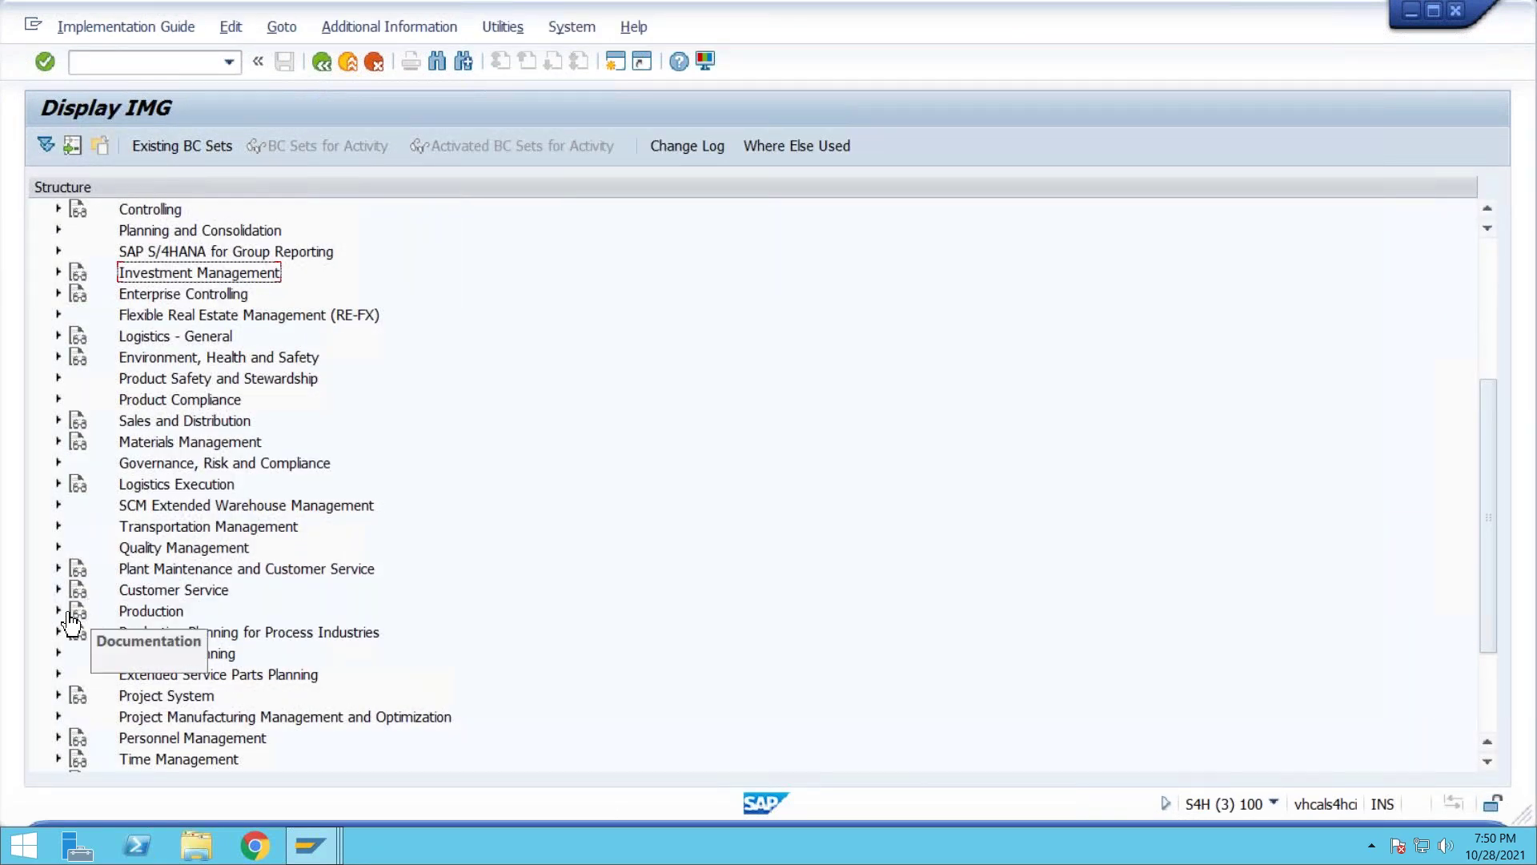
# Expand the IMG structure through Production, Shop Floor Control and Operations to the Availability Check activities
pyautogui.click(58, 611)
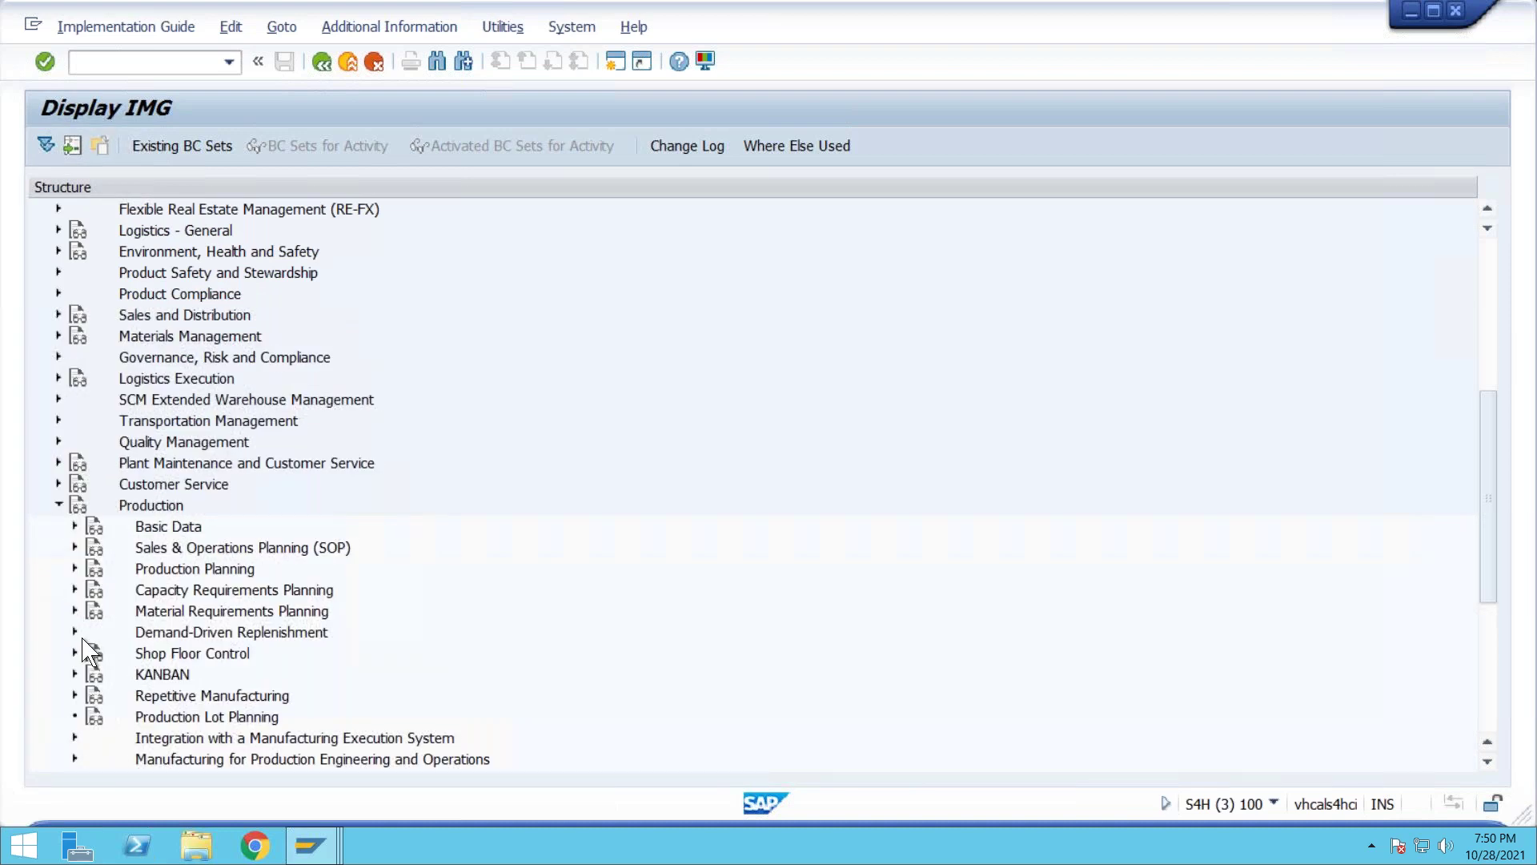
pyautogui.scroll(-3, 70, 637)
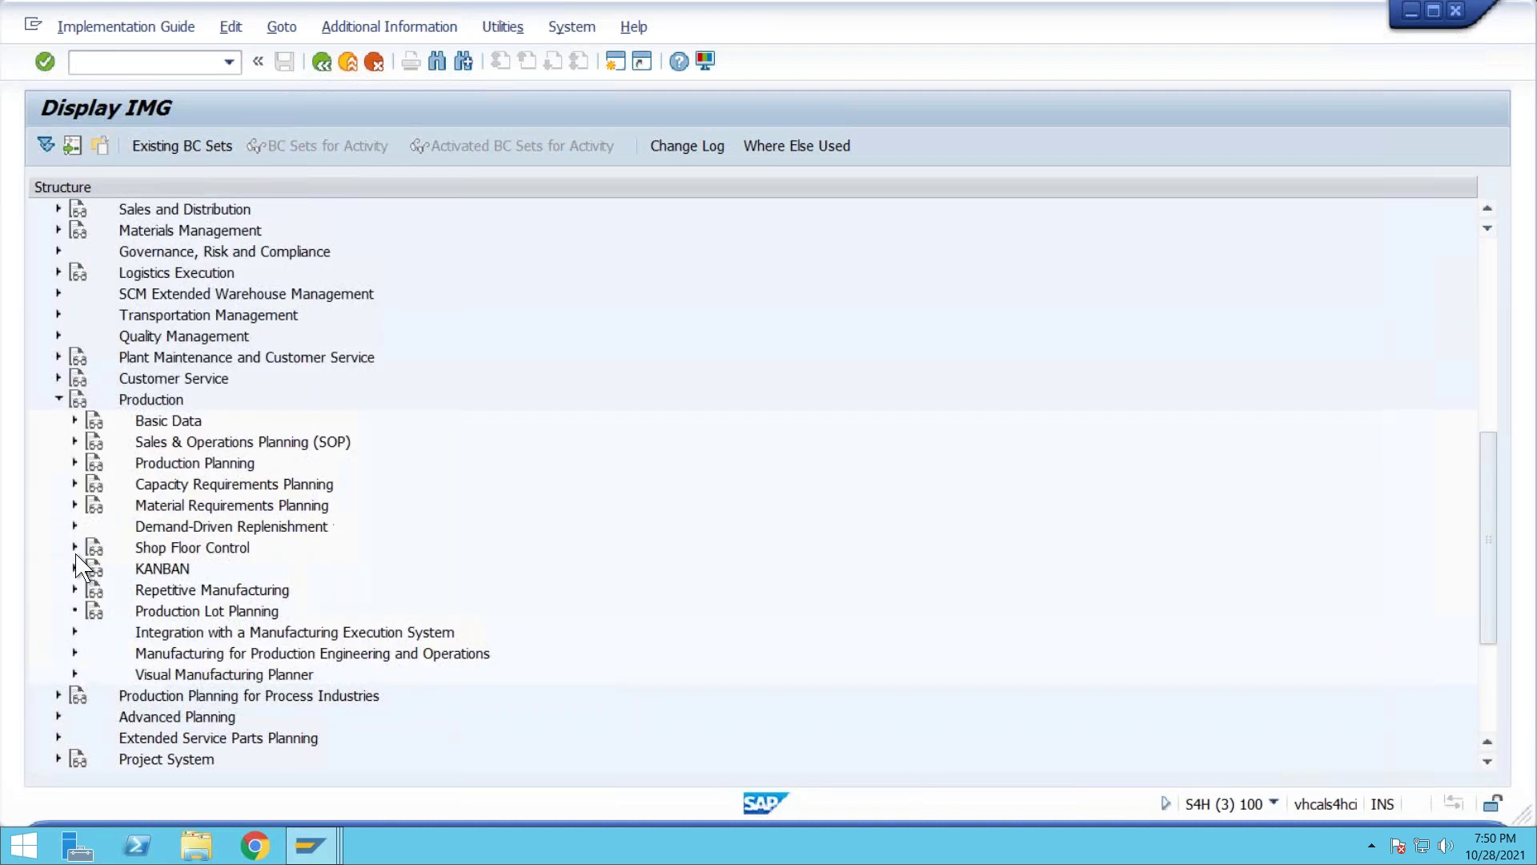
pyautogui.click(75, 548)
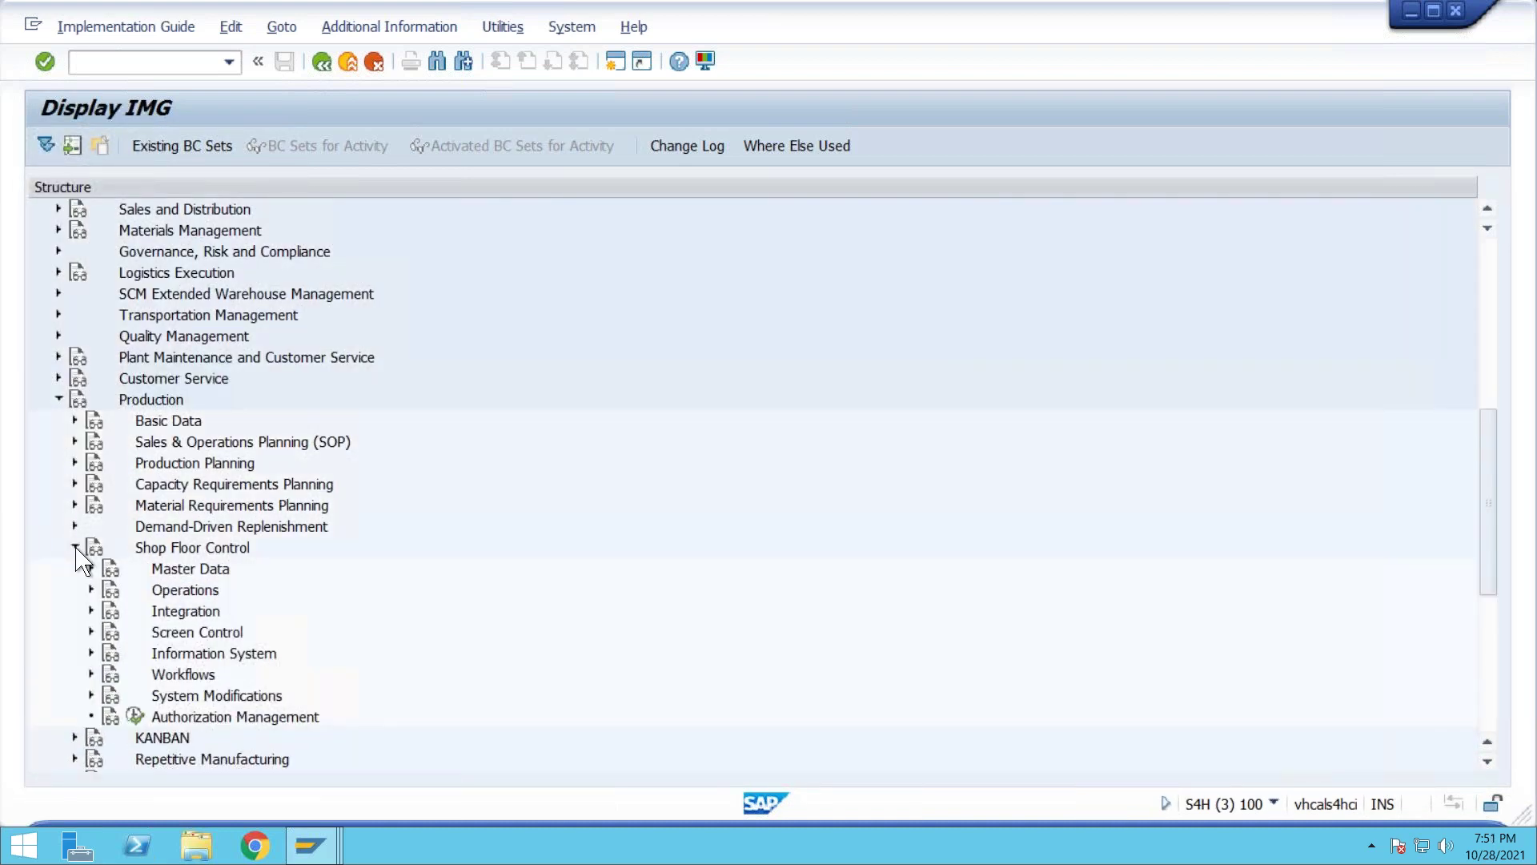
pyautogui.scroll(-2, 88, 528)
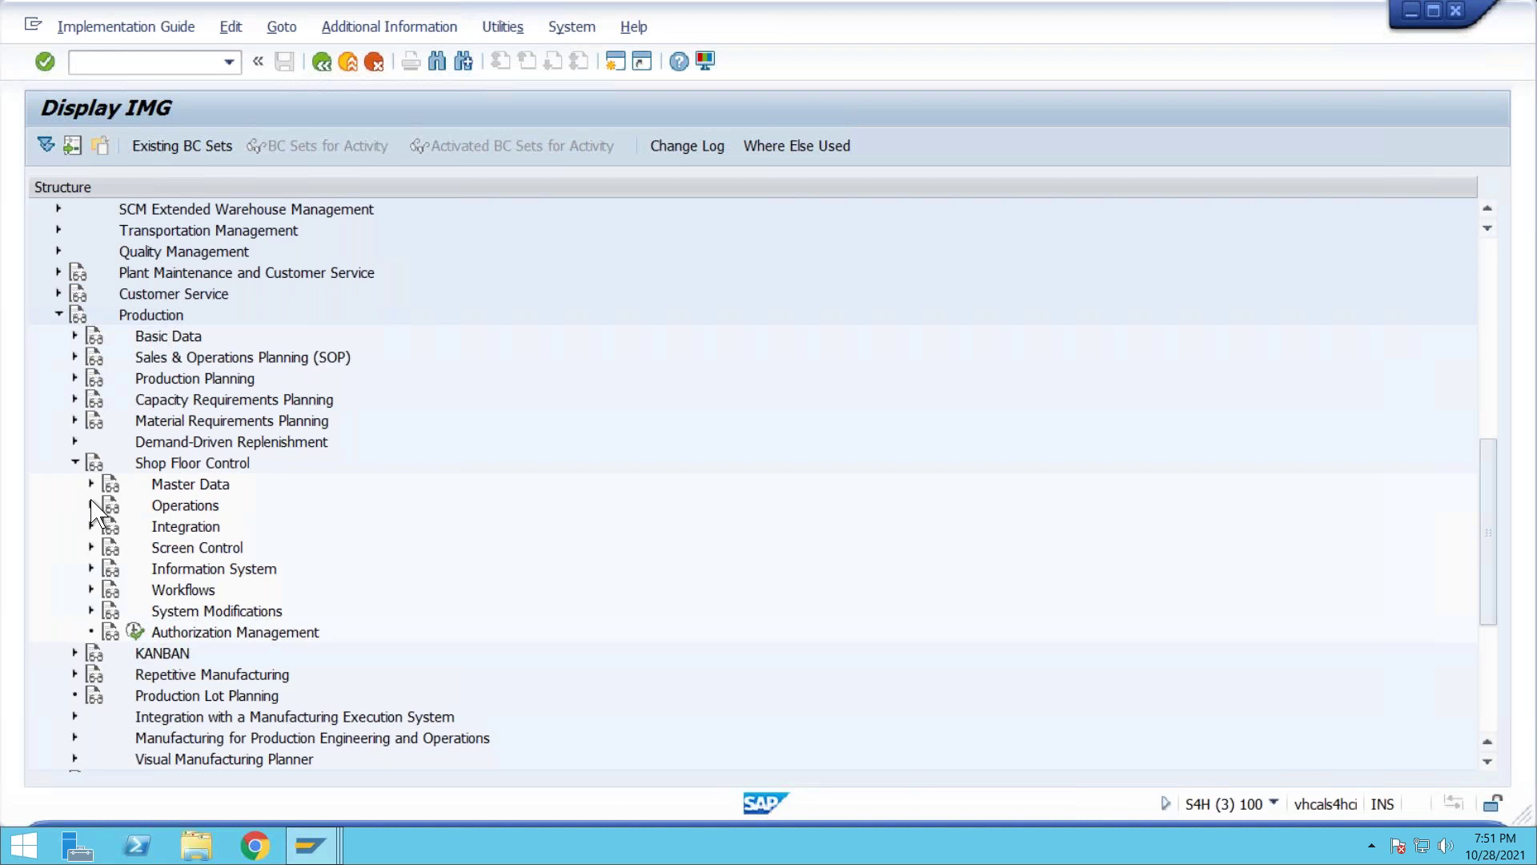
pyautogui.click(92, 505)
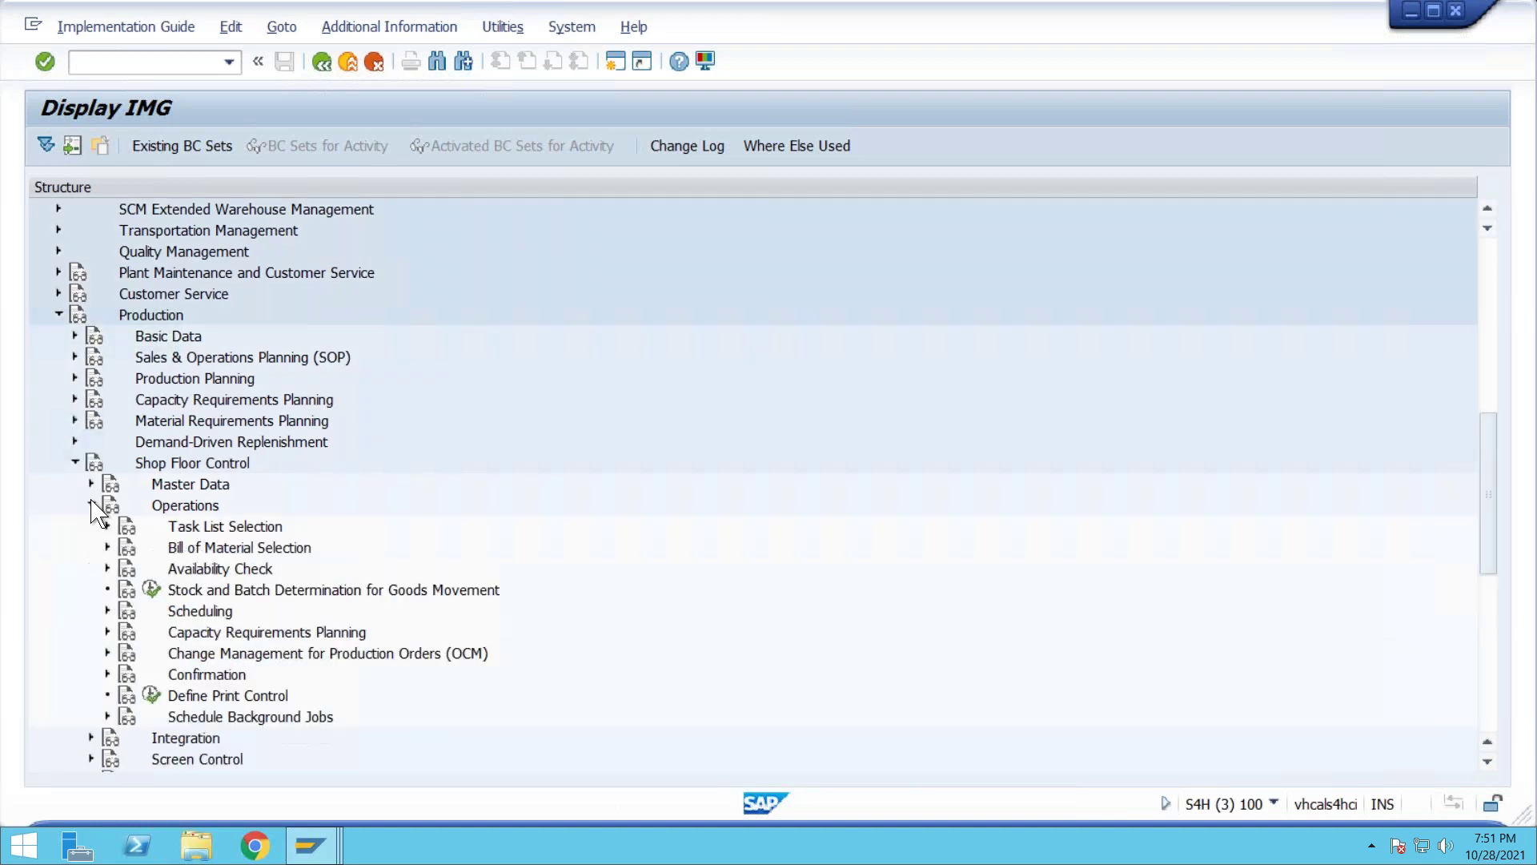
pyautogui.click(107, 568)
pyautogui.scroll(-1, 124, 584)
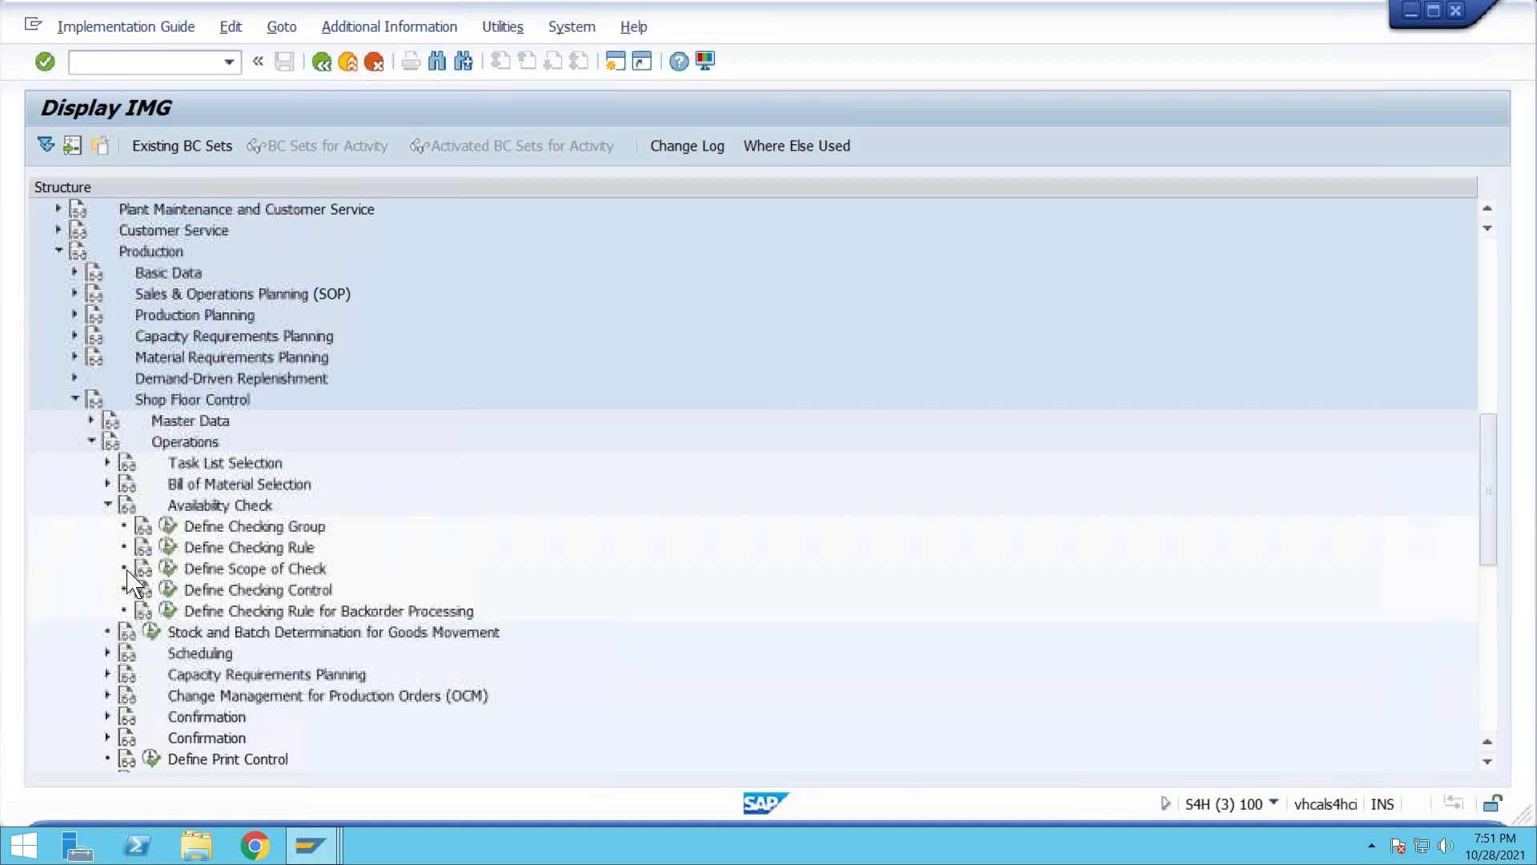
# Look through the rules in the Define Checking Rule activity, including the production and PP rules, and return to the IMG
pyautogui.click(168, 547)
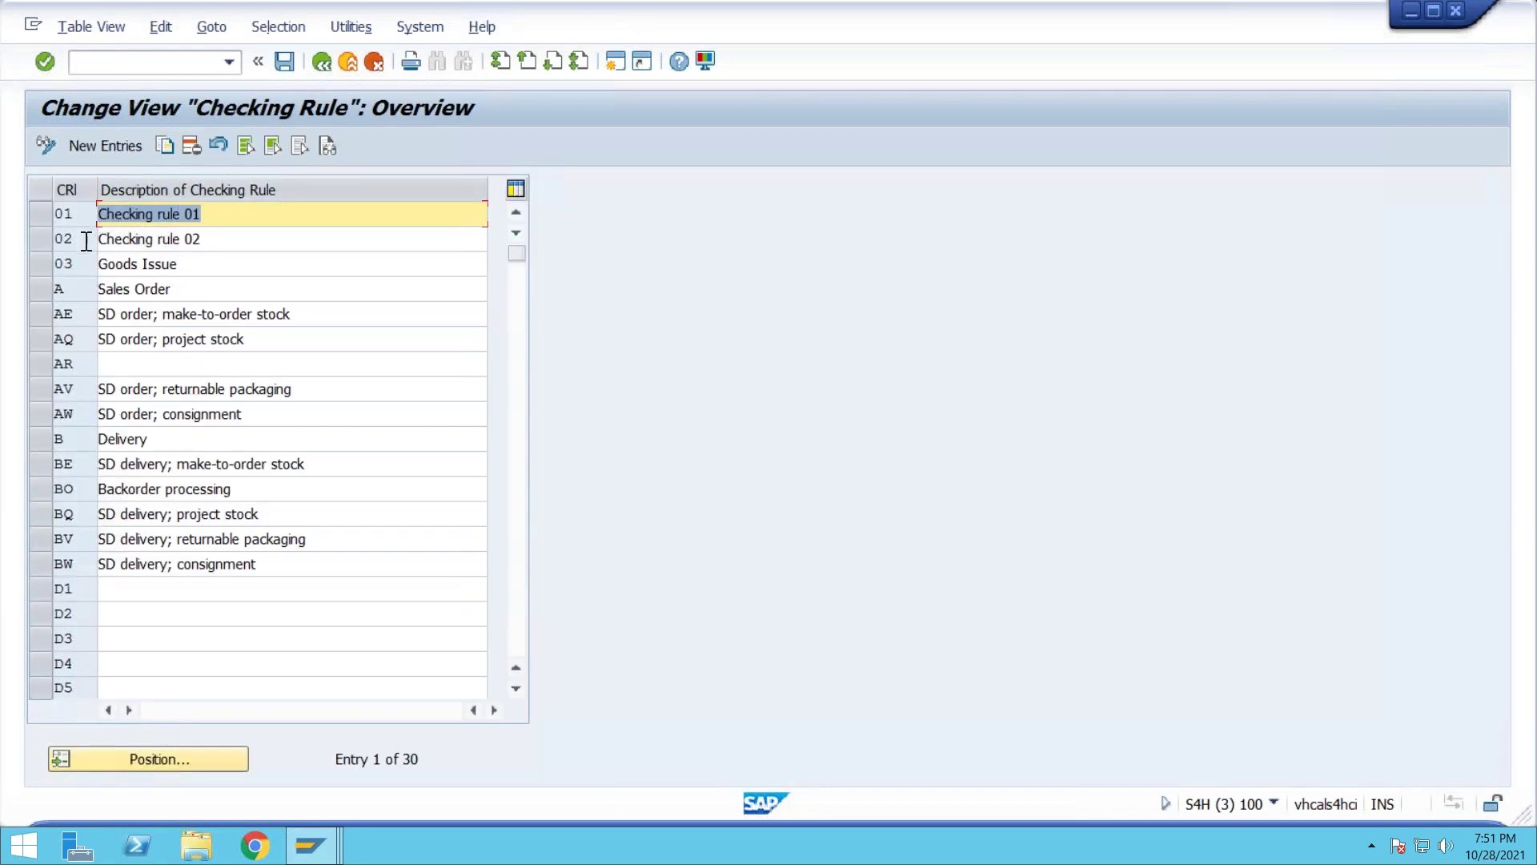
pyautogui.click(323, 64)
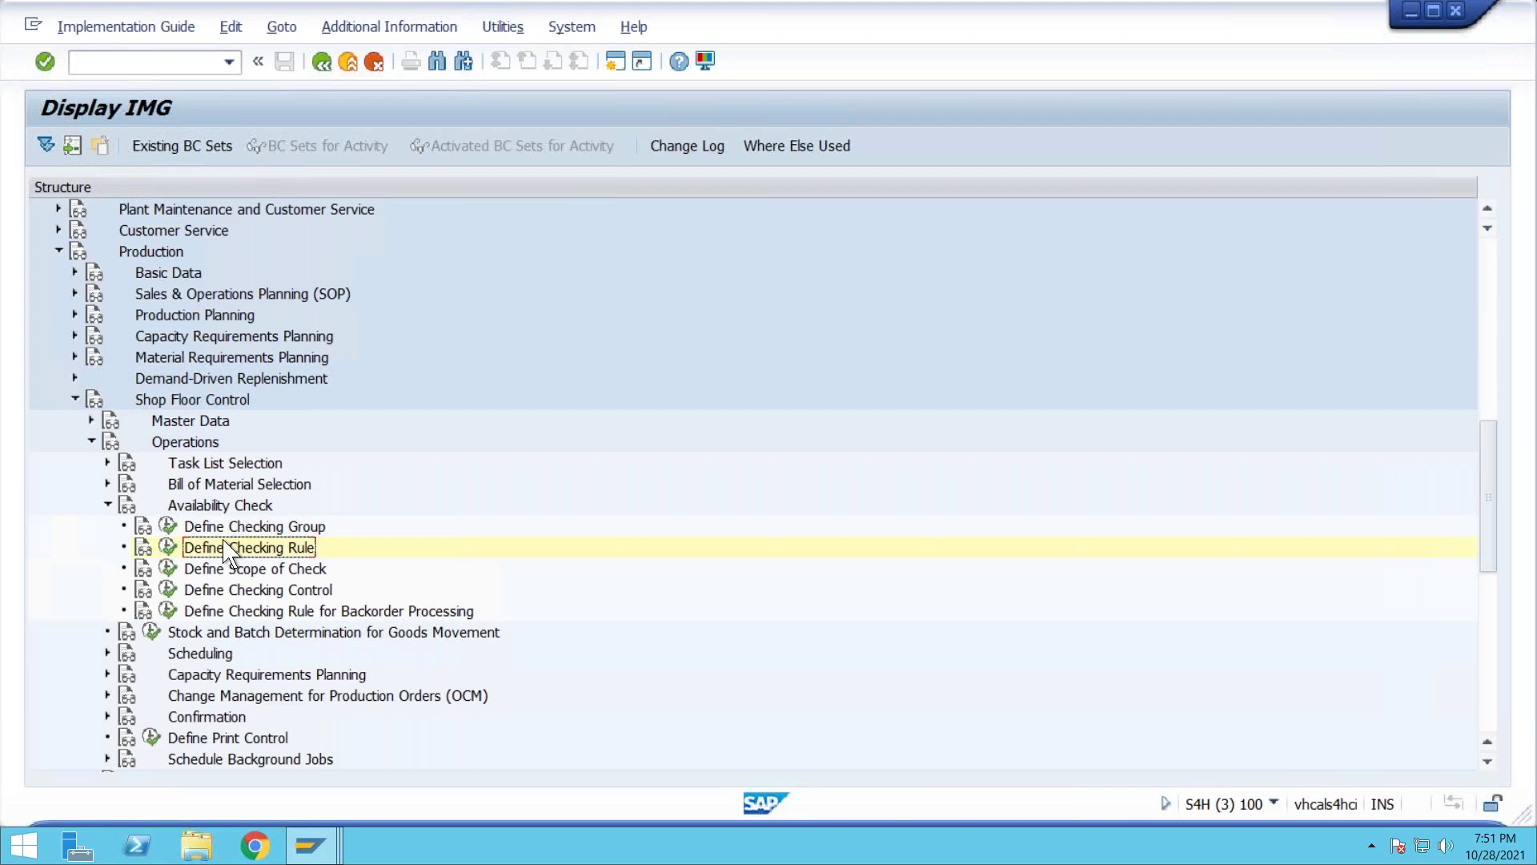
pyautogui.click(168, 547)
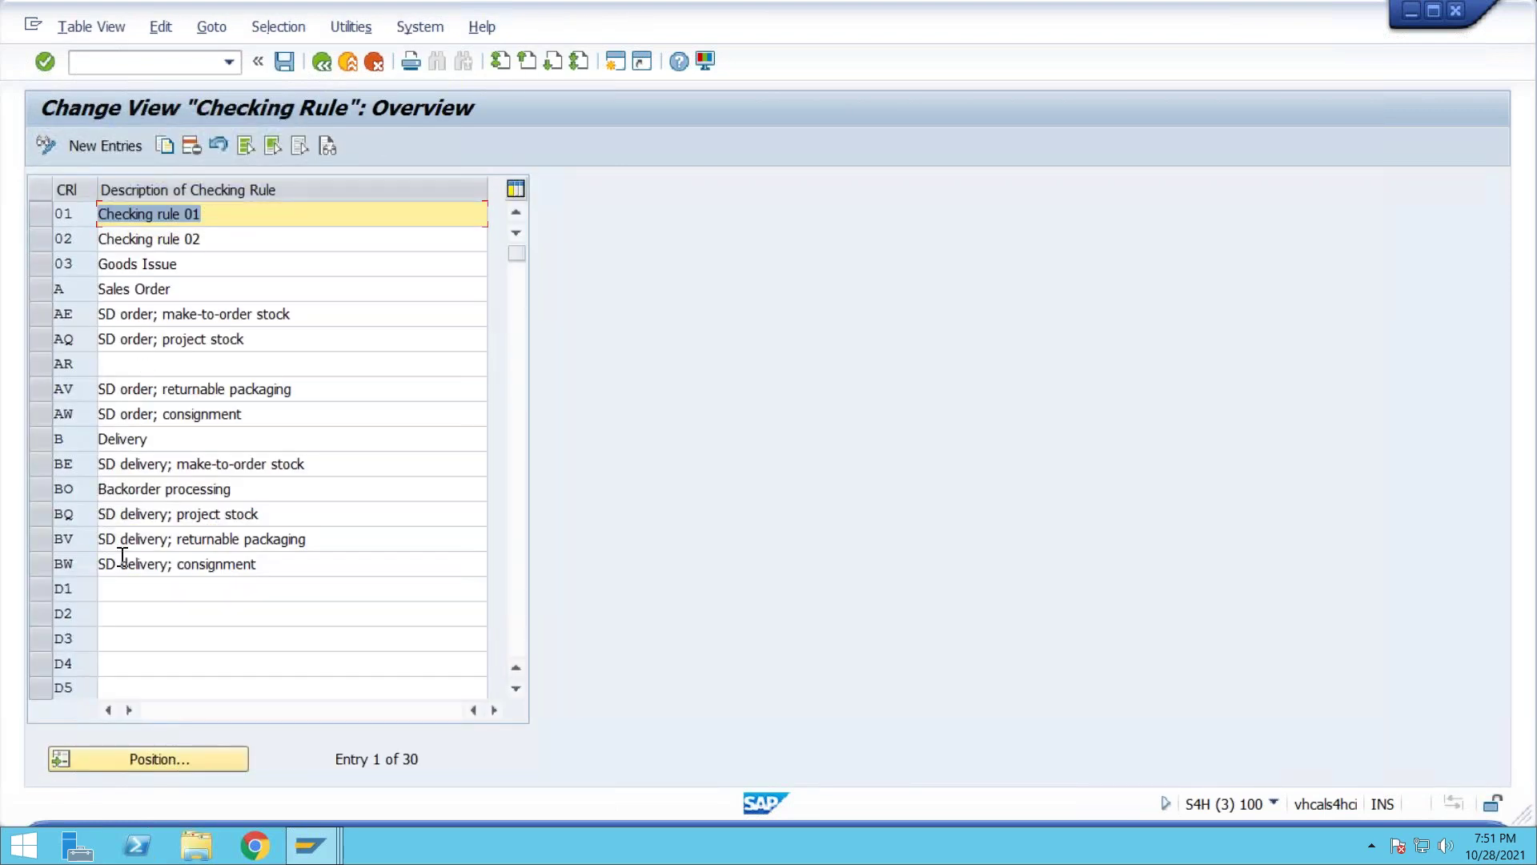
pyautogui.scroll(-3, 116, 628)
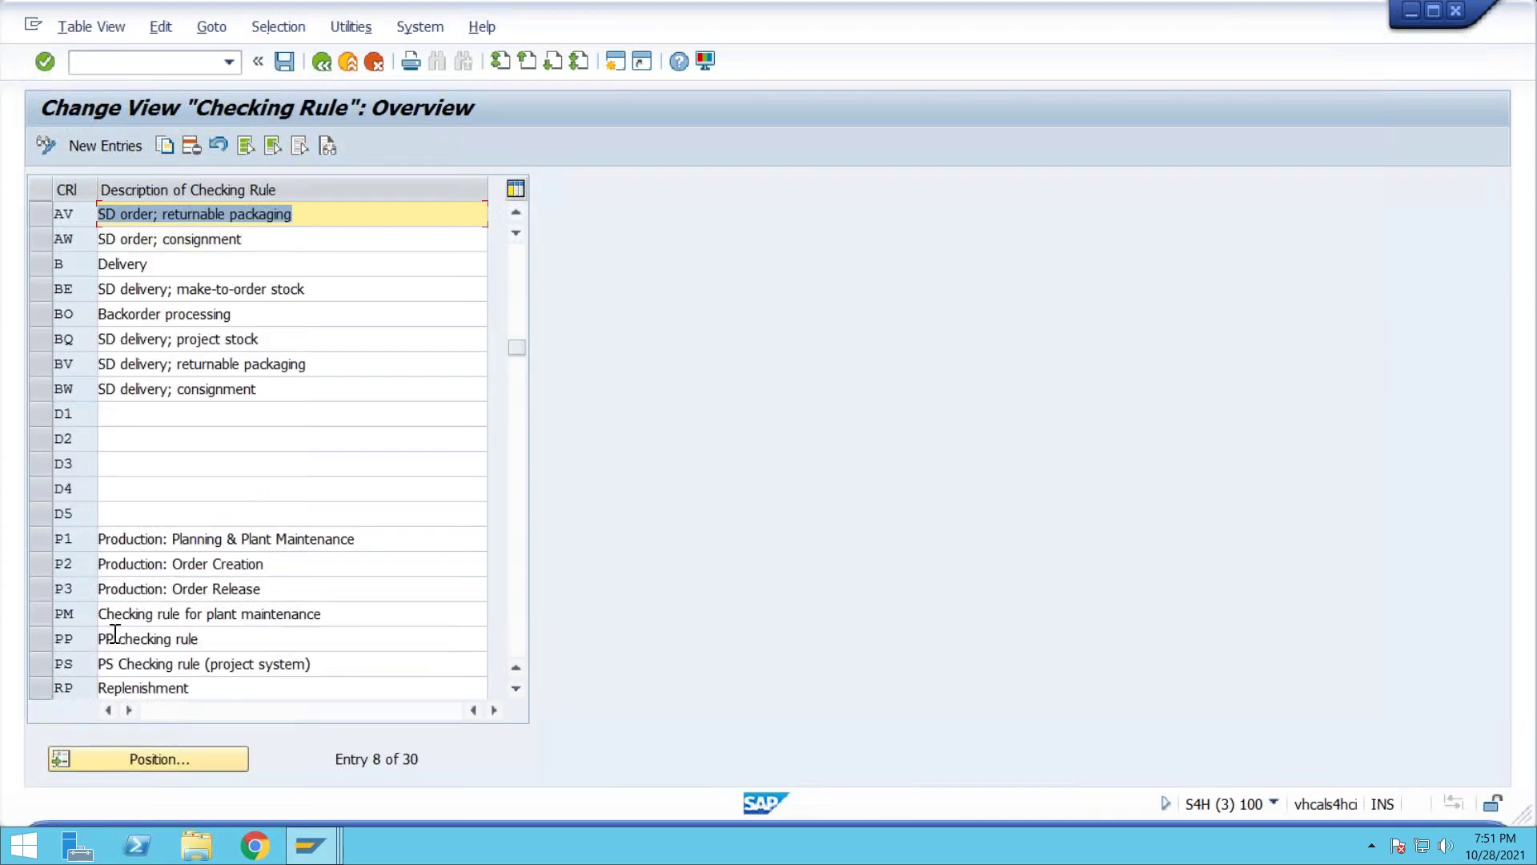
pyautogui.click(324, 62)
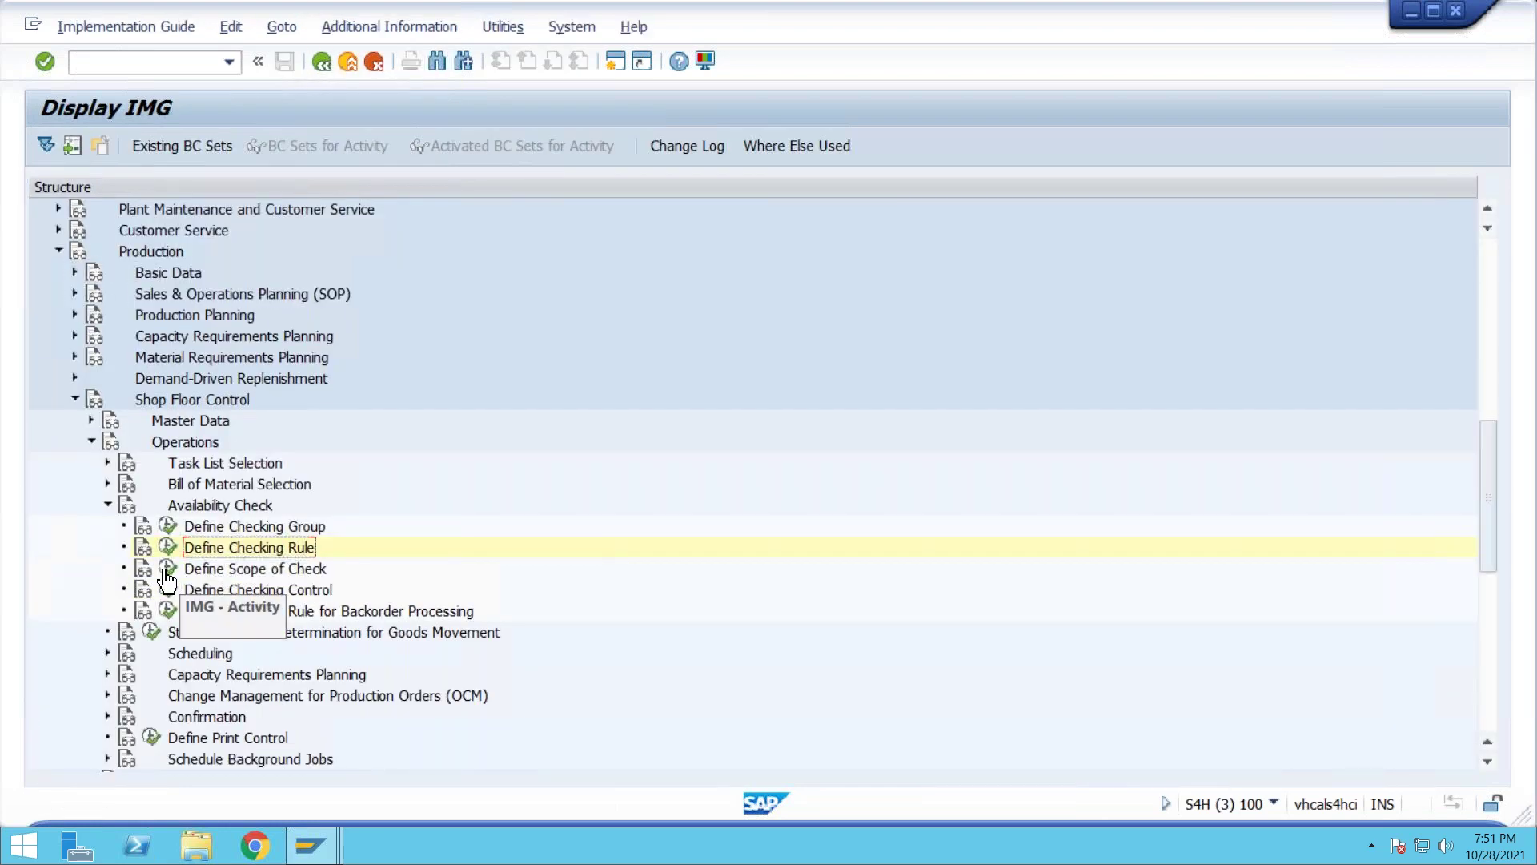
# Examine the checking group and checking rule combinations in the Define Scope of Check activity, and return to the IMG
pyautogui.click(168, 567)
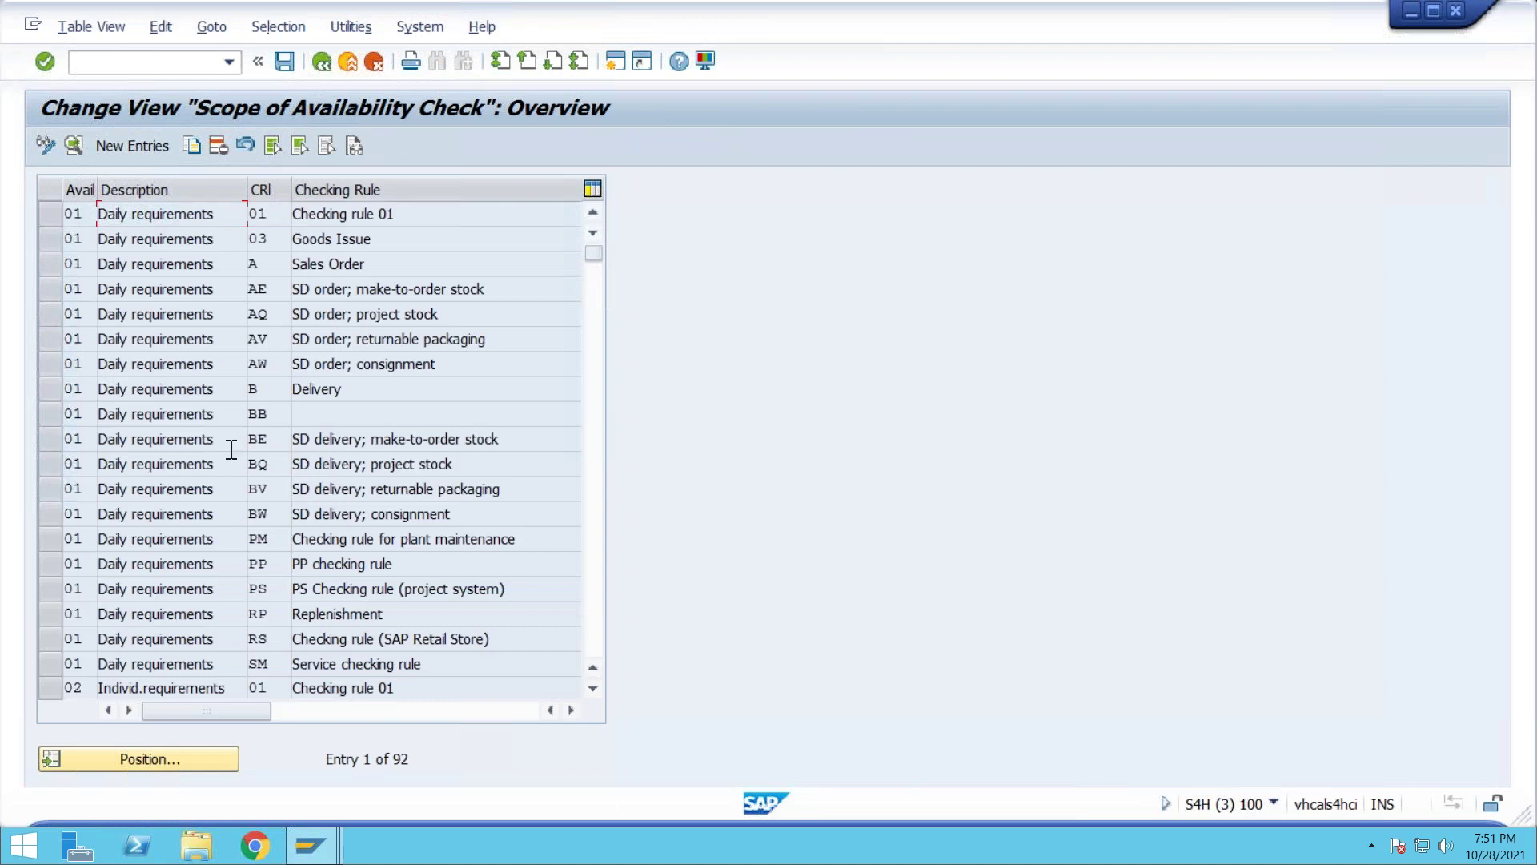
pyautogui.scroll(-6, 320, 448)
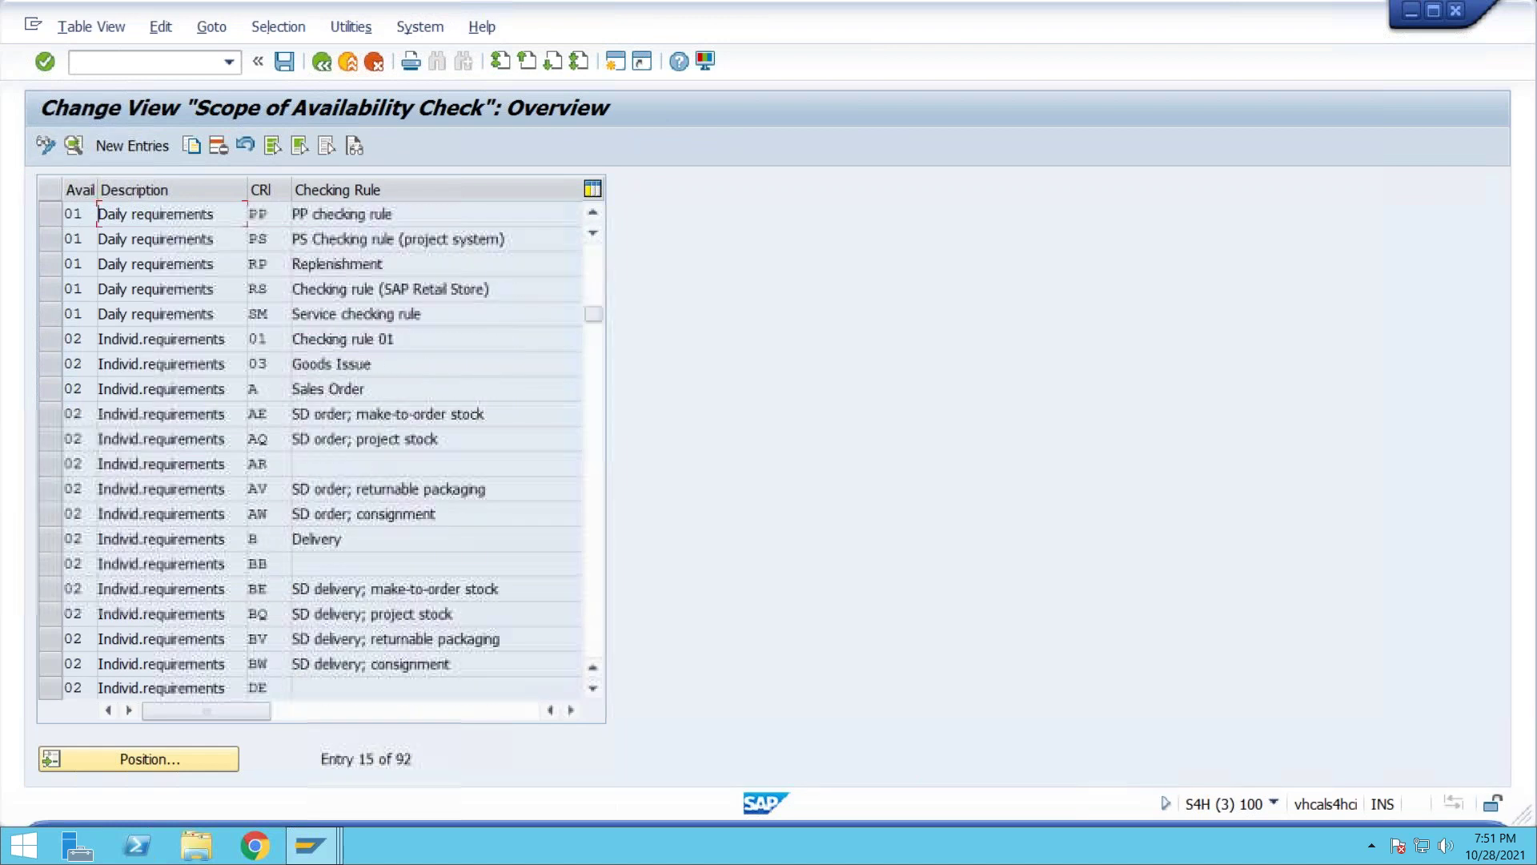
pyautogui.scroll(-5, 320, 448)
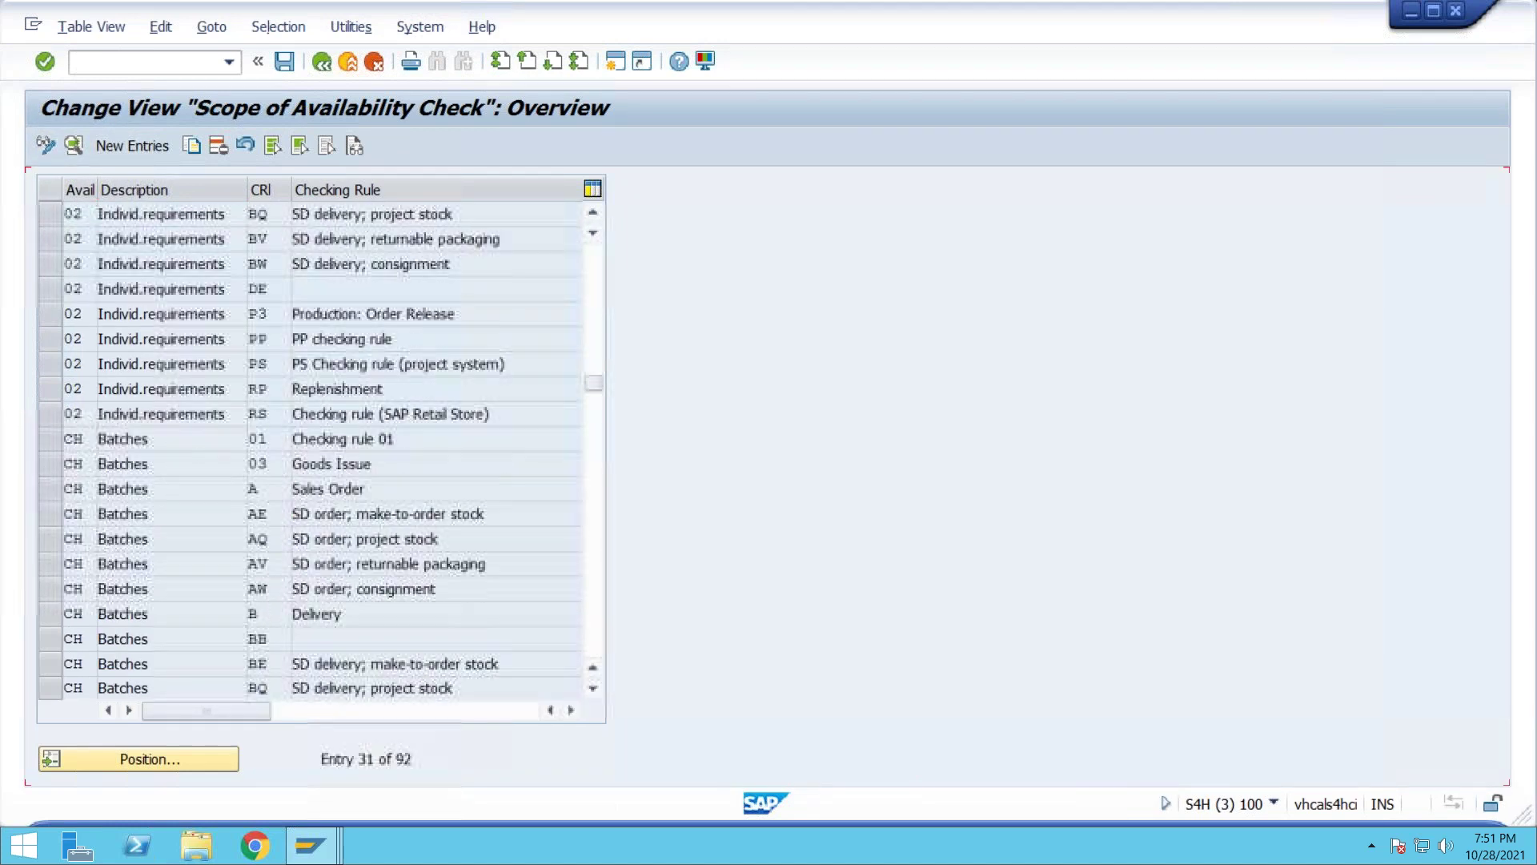
pyautogui.scroll(-5, 98, 214)
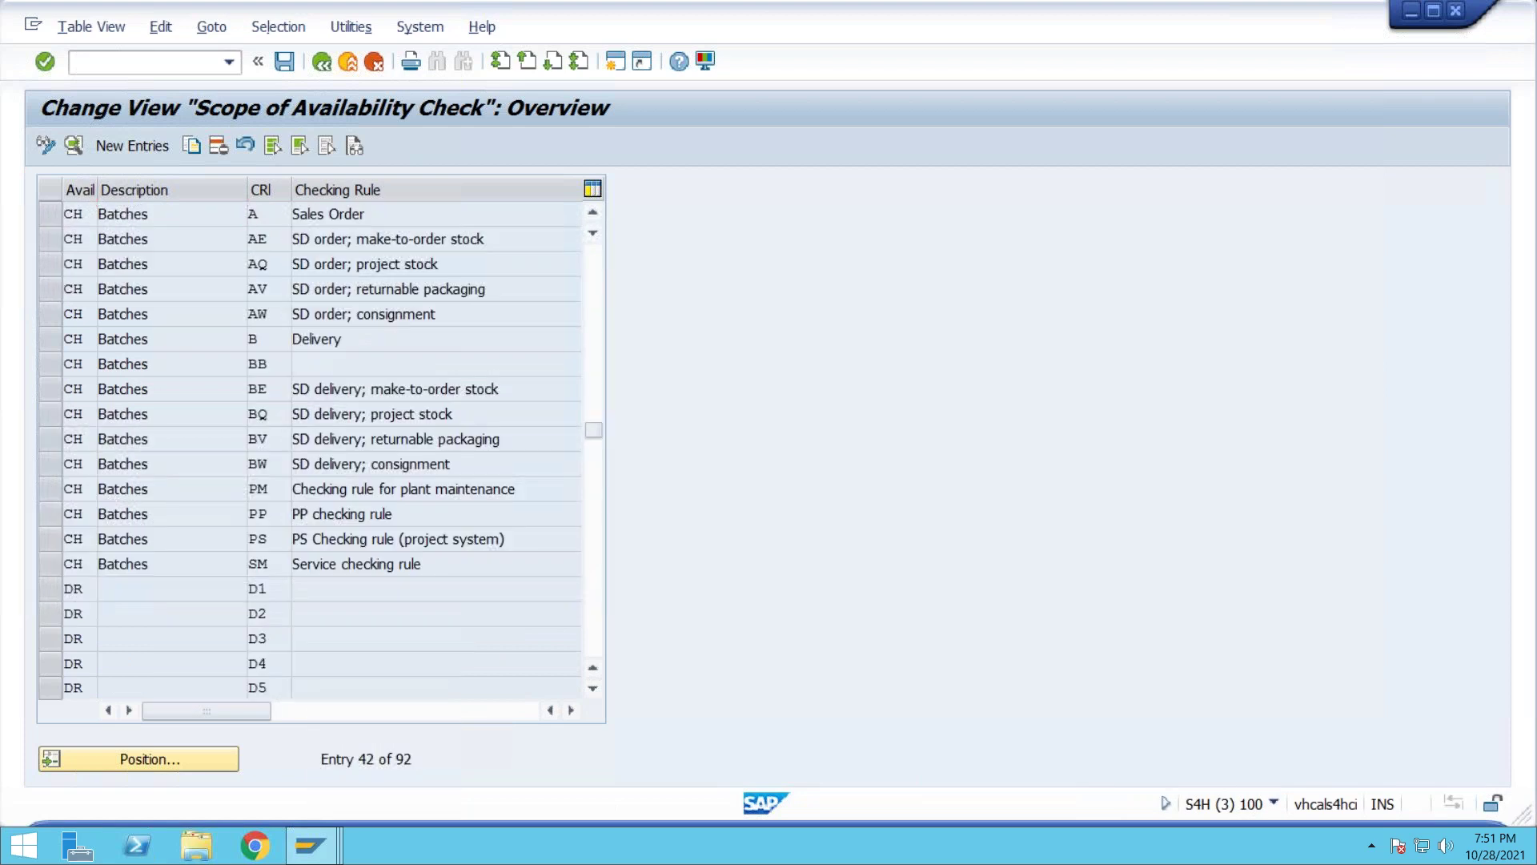
pyautogui.scroll(-9, 97, 214)
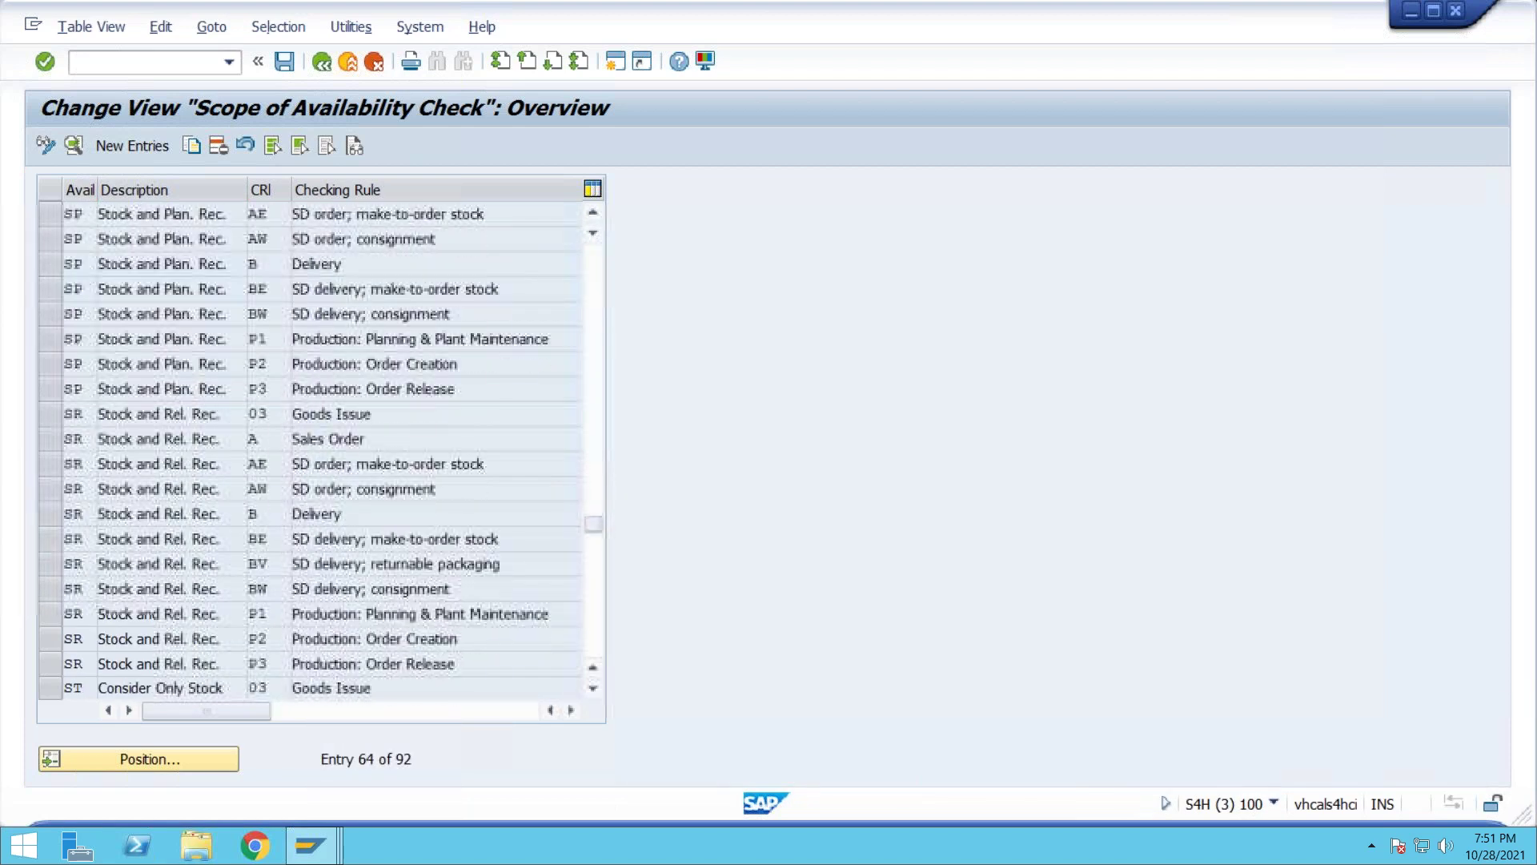
pyautogui.scroll(-2, 320, 449)
pyautogui.scroll(6, 321, 448)
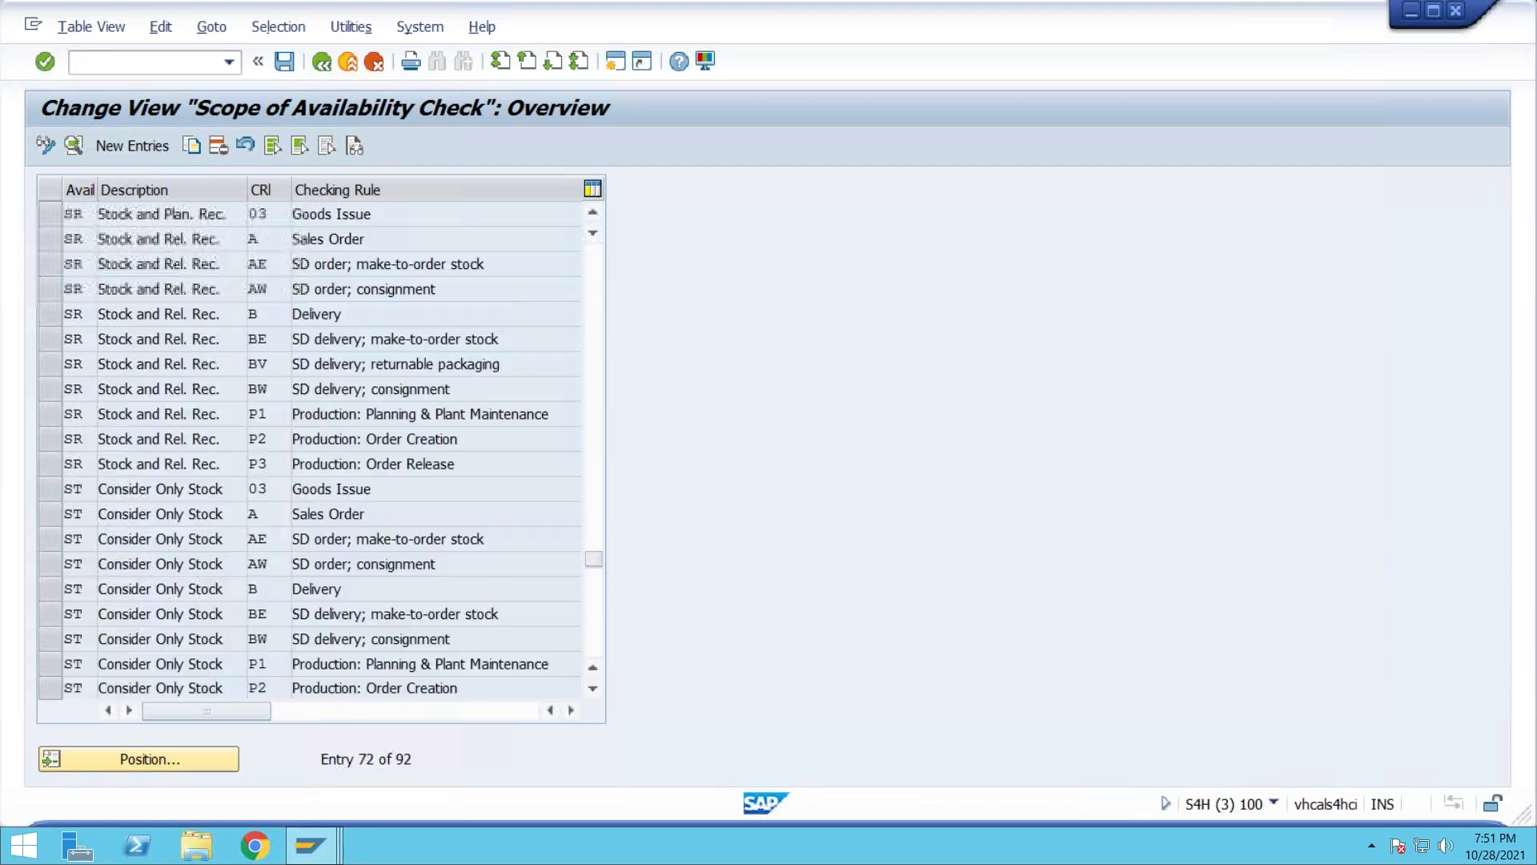
pyautogui.scroll(9, 320, 449)
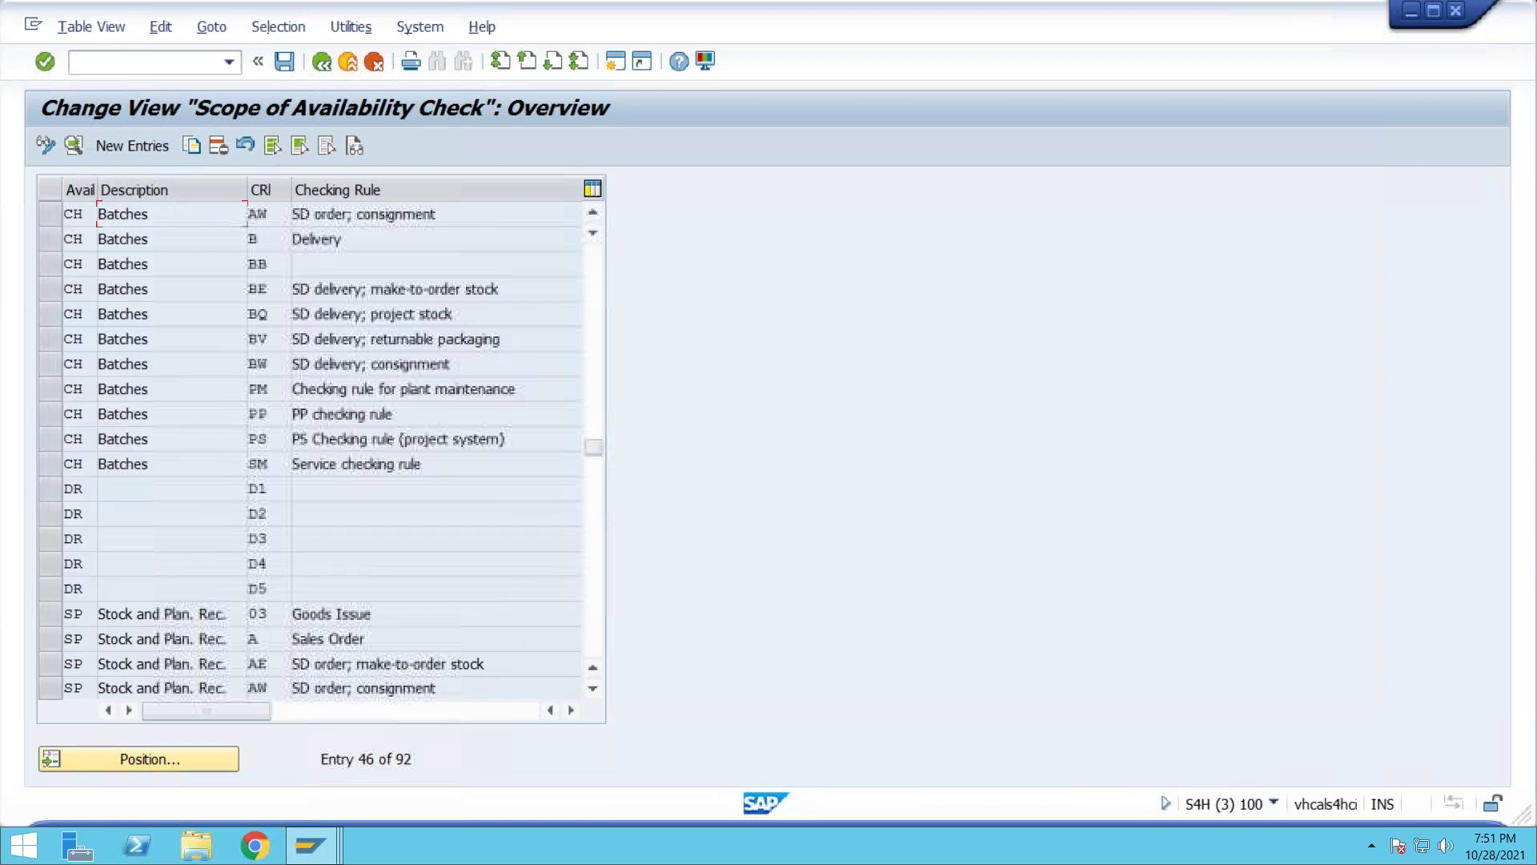
pyautogui.scroll(5, 321, 449)
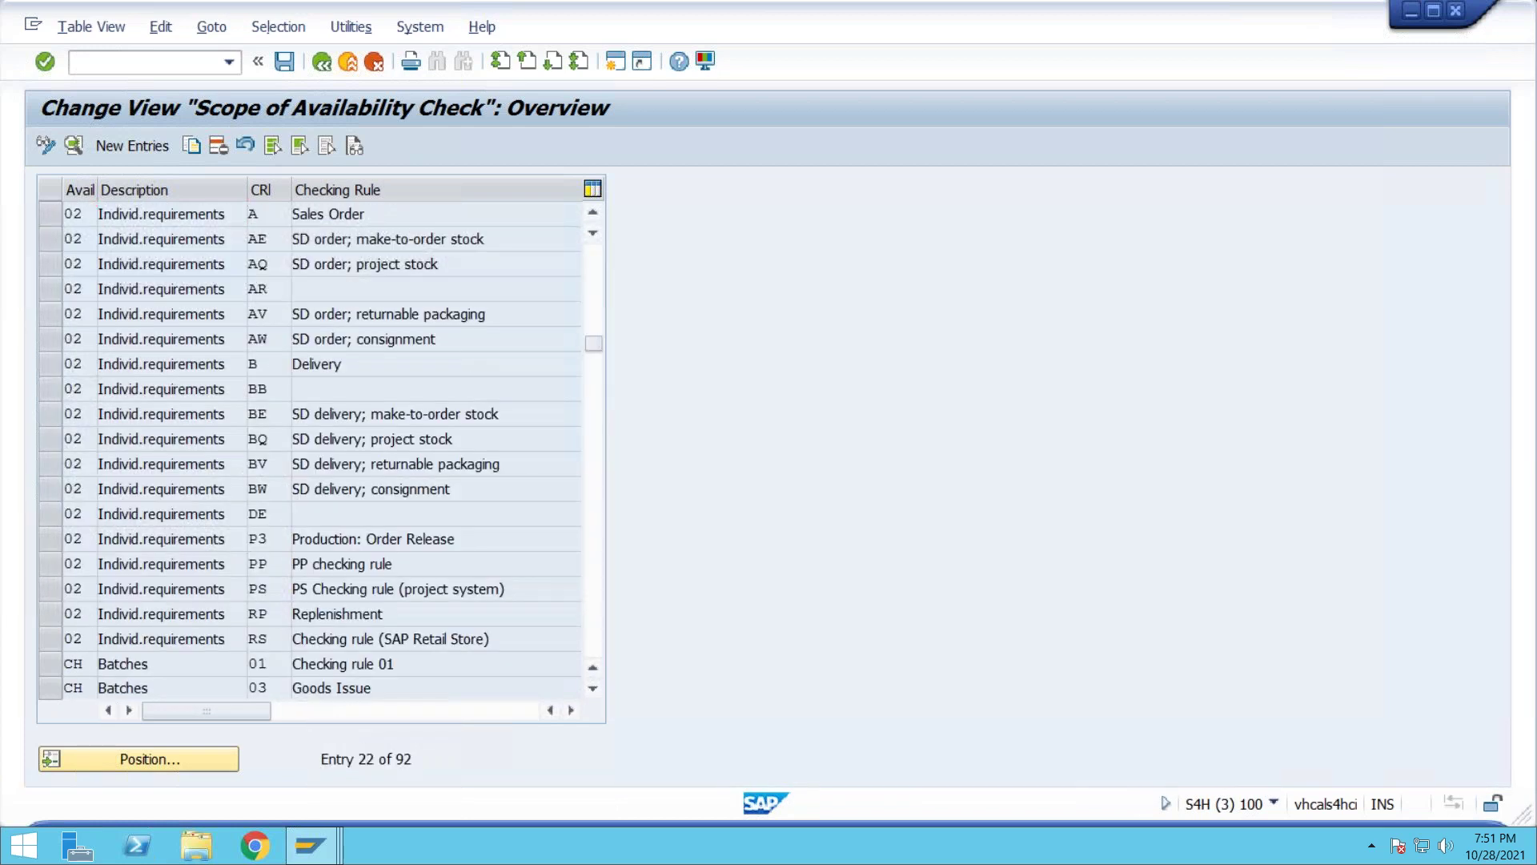
pyautogui.scroll(1, 320, 449)
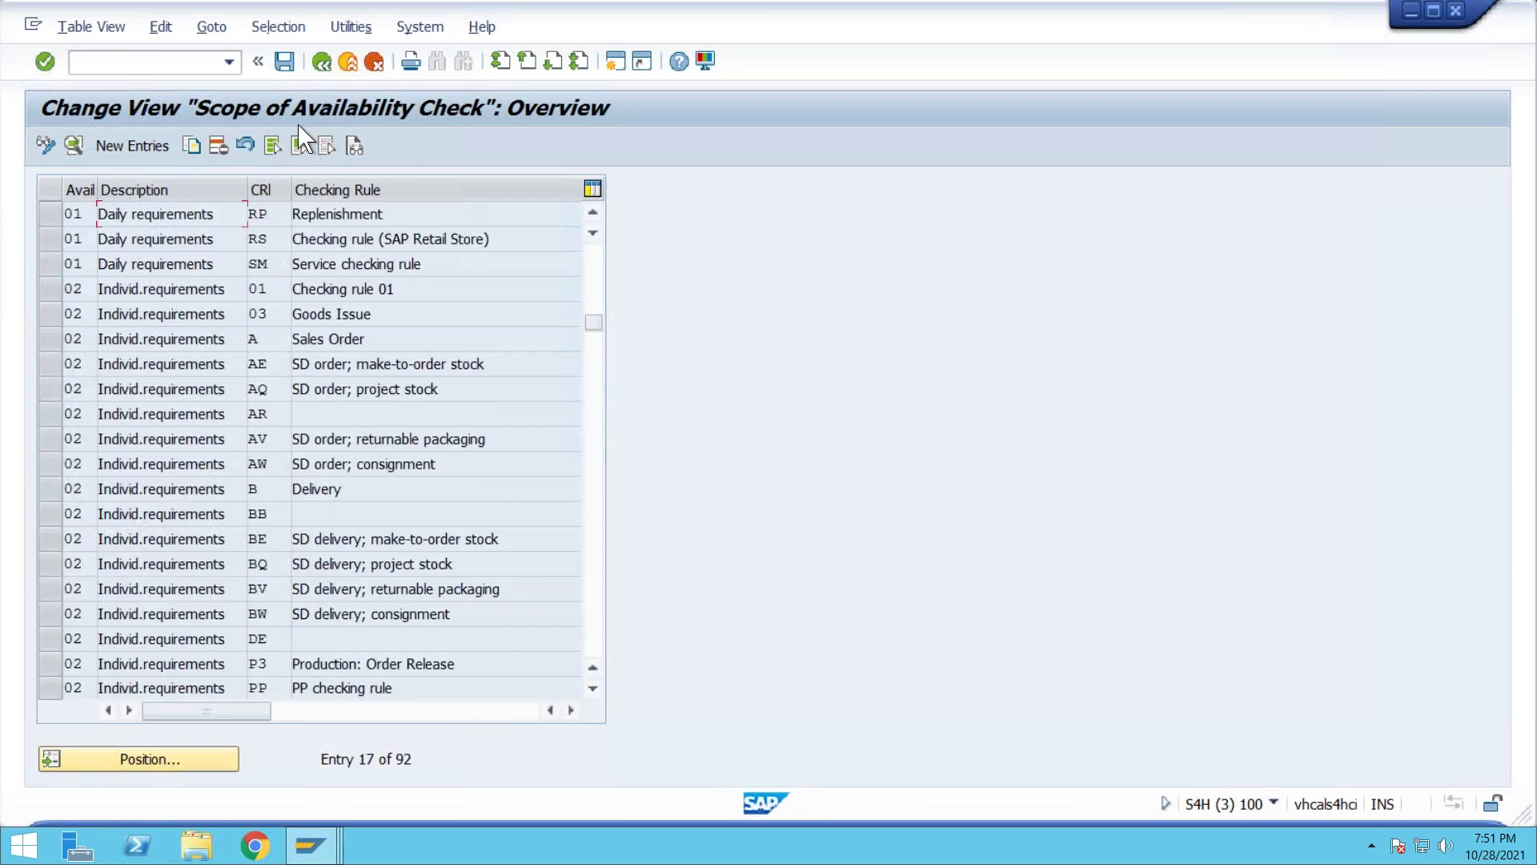
pyautogui.click(321, 63)
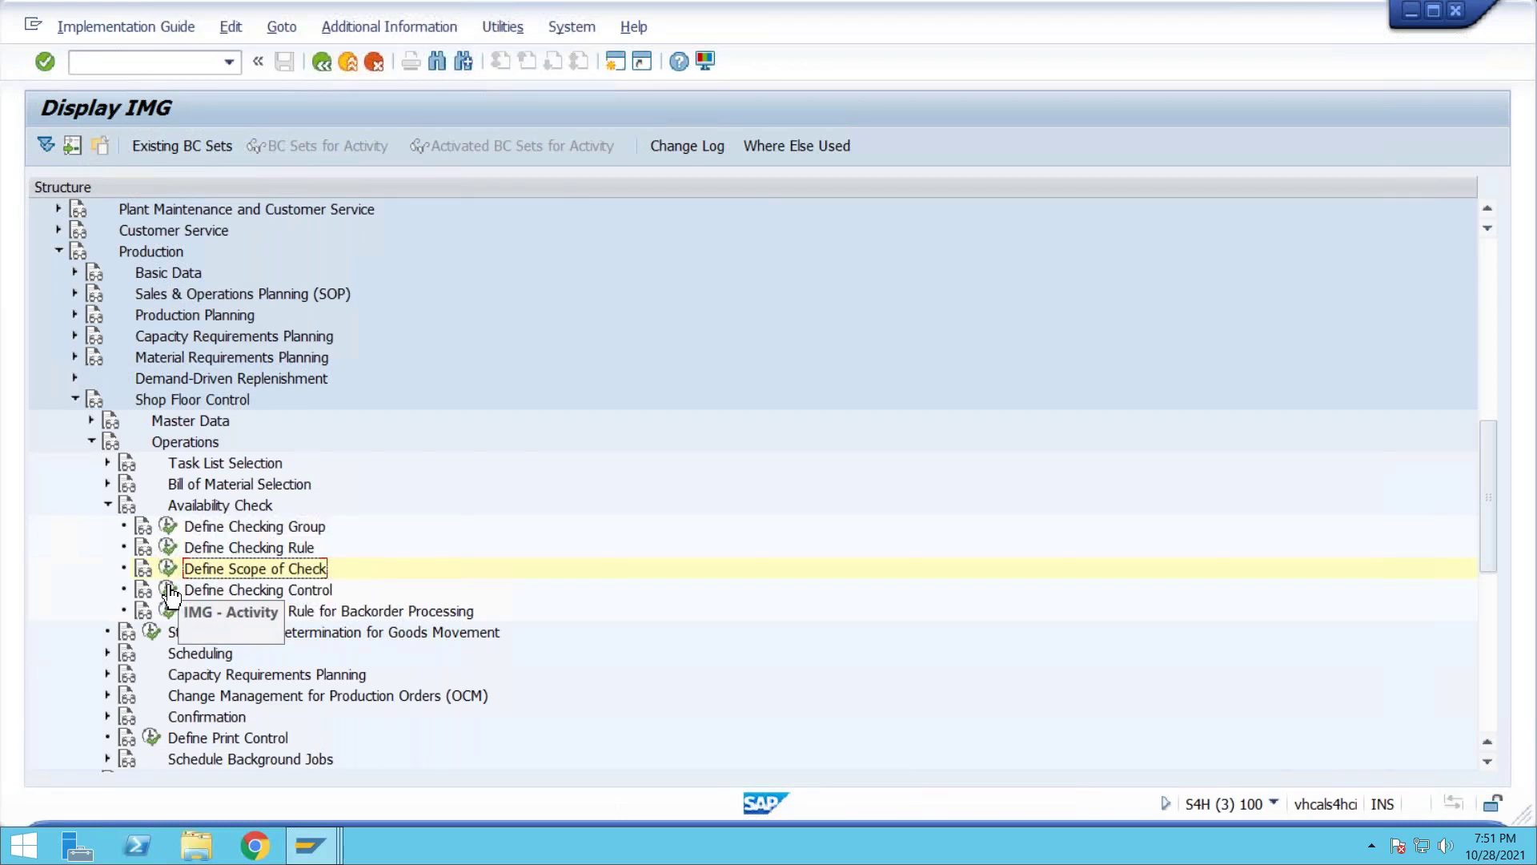
# In the Define Checking Control activity, find plant 1710 and display the order release details for order type ZPP1
pyautogui.click(167, 589)
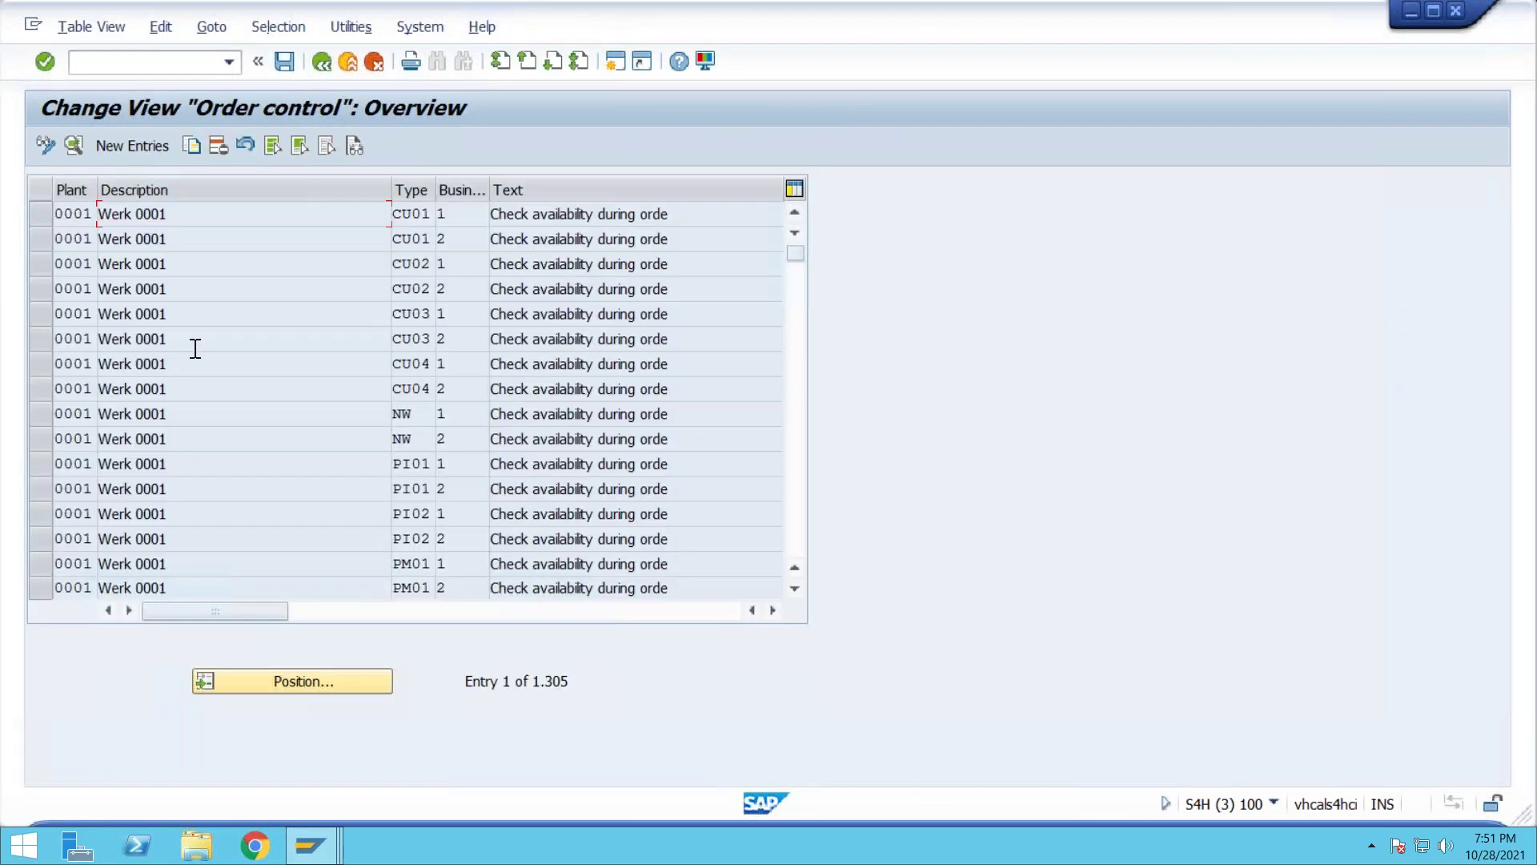
pyautogui.click(290, 682)
pyautogui.write('71')
pyautogui.press('BackSpace')
pyautogui.write('1710')
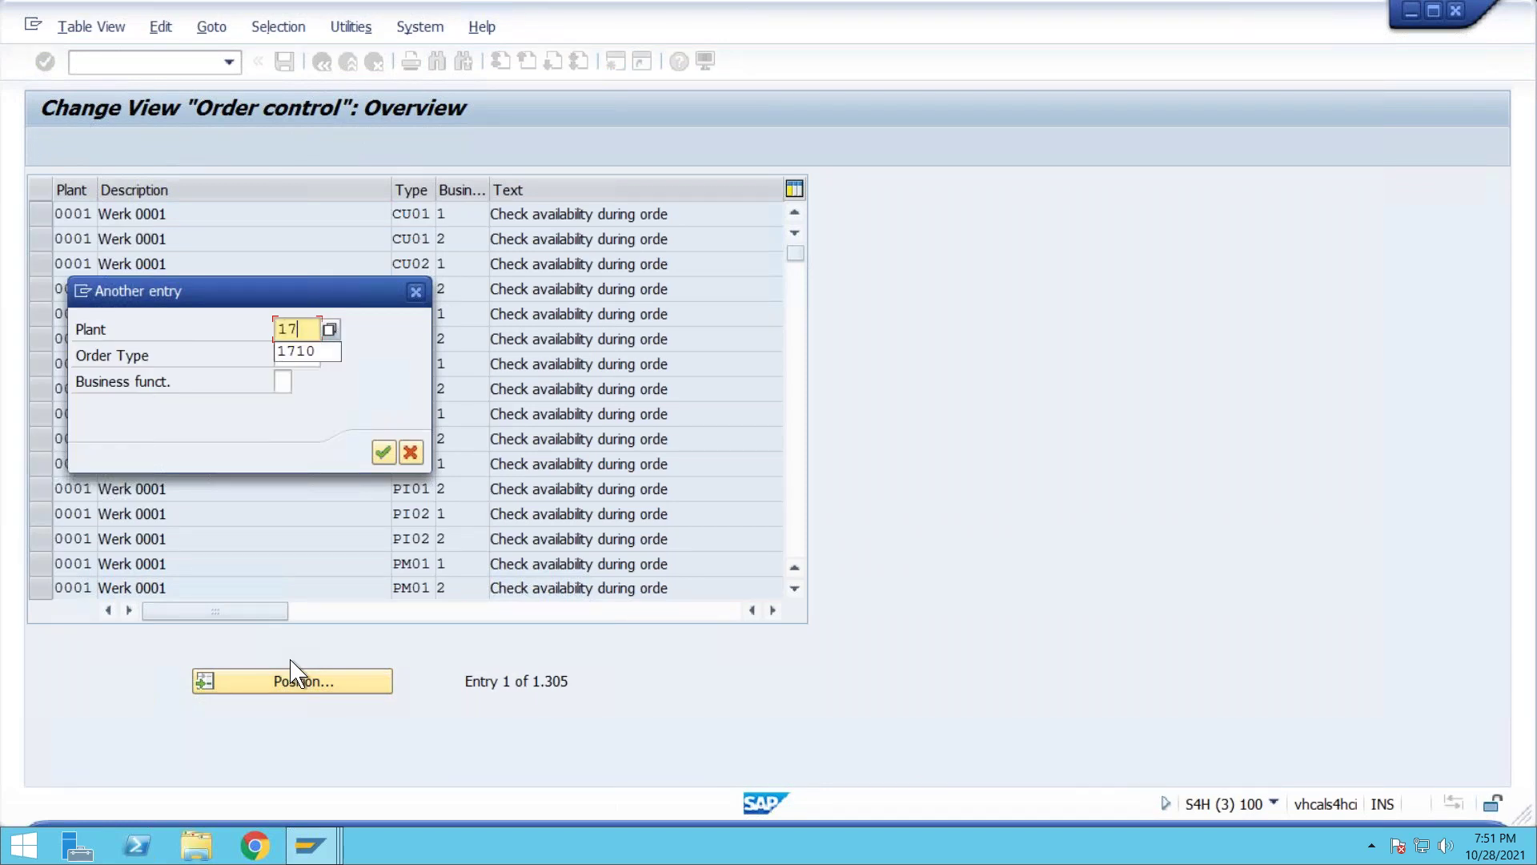
pyautogui.press('Return')
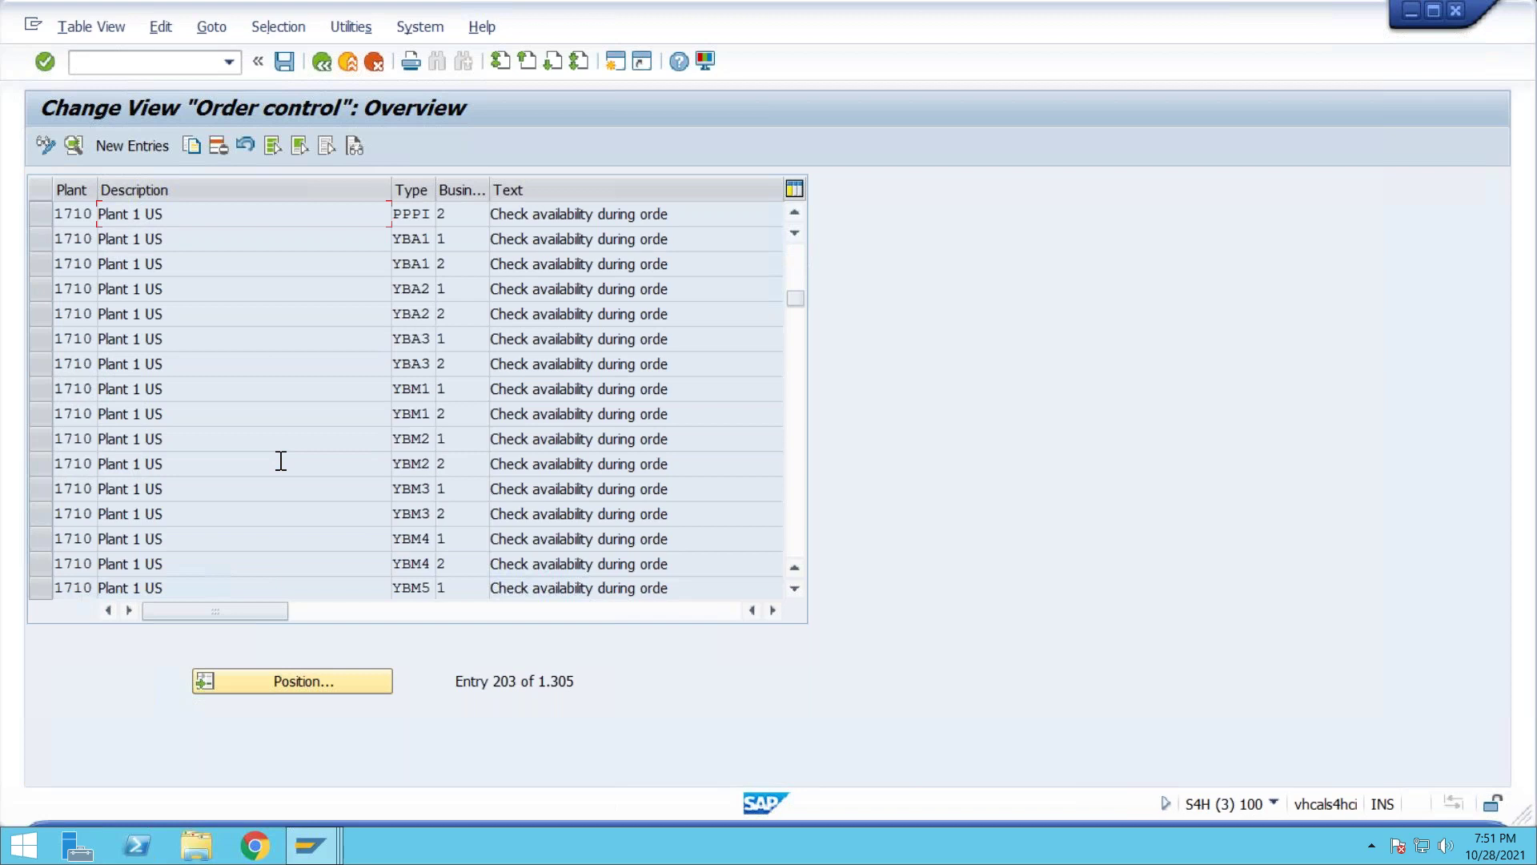
pyautogui.scroll(-4, 400, 400)
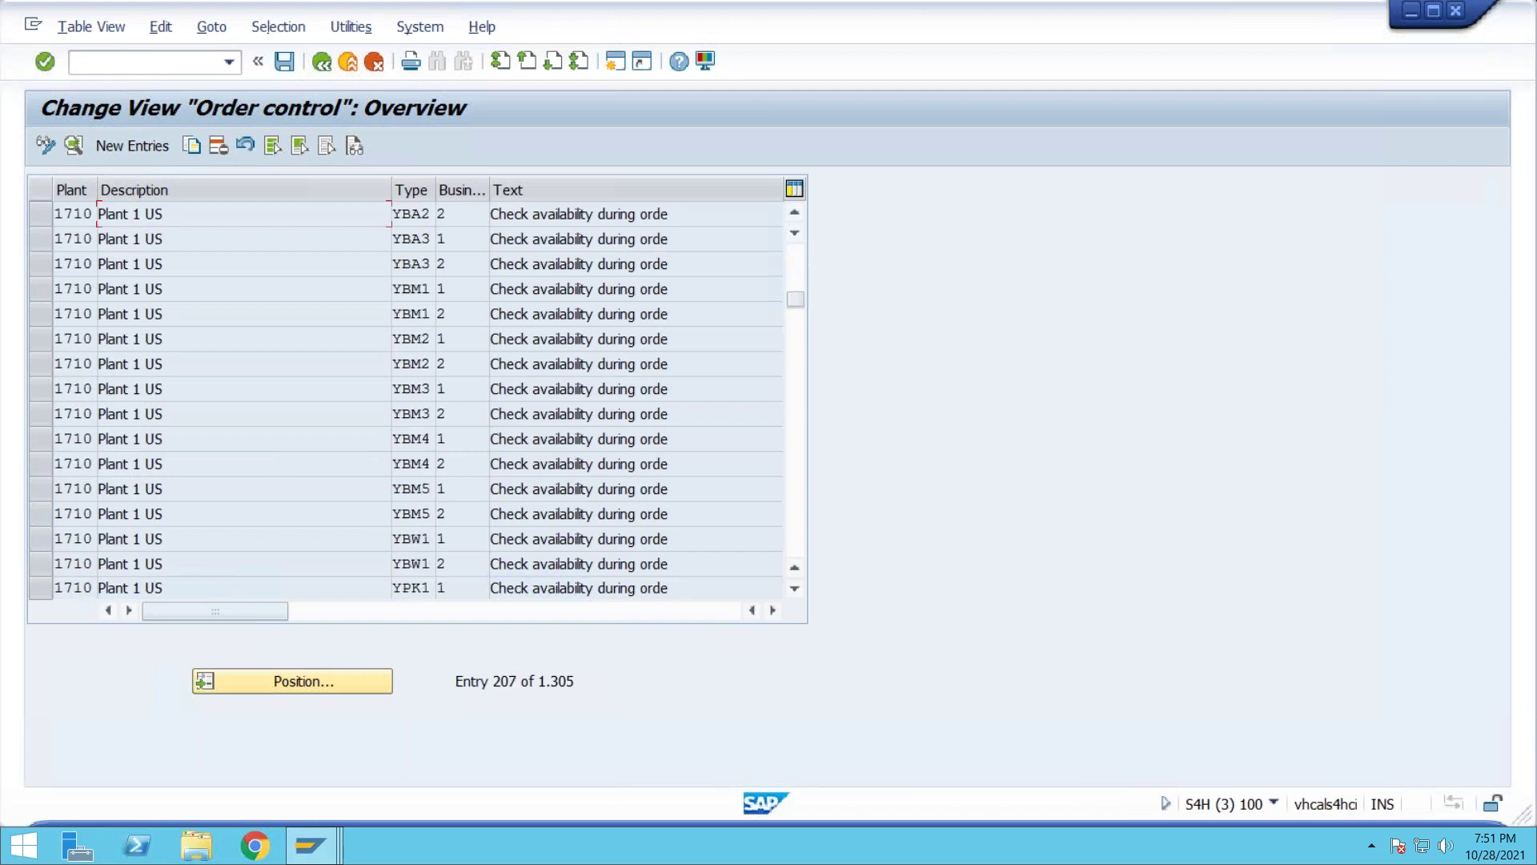
pyautogui.scroll(-4, 276, 477)
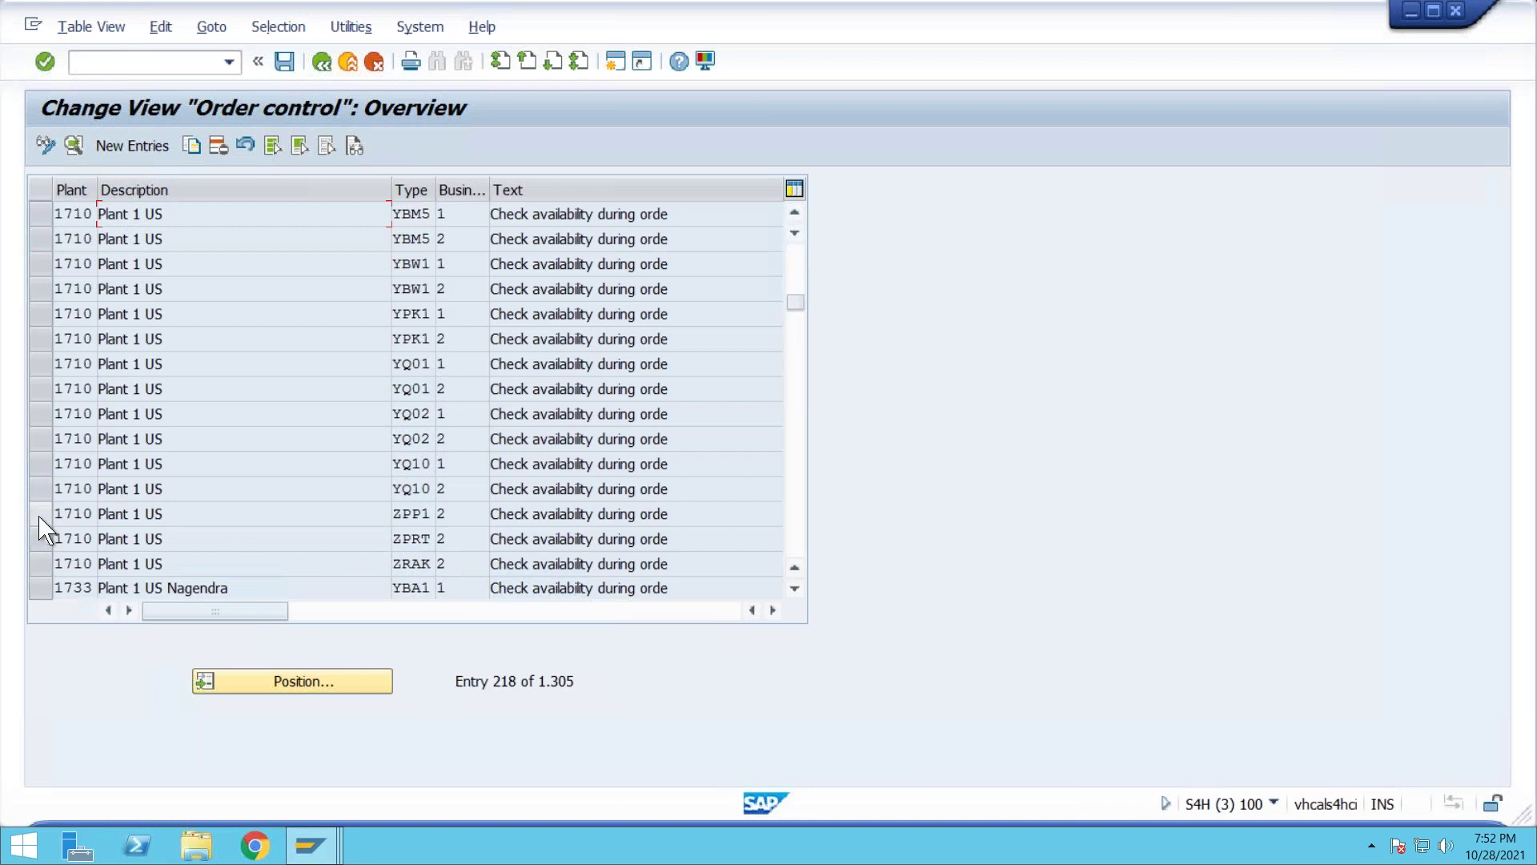
pyautogui.click(40, 515)
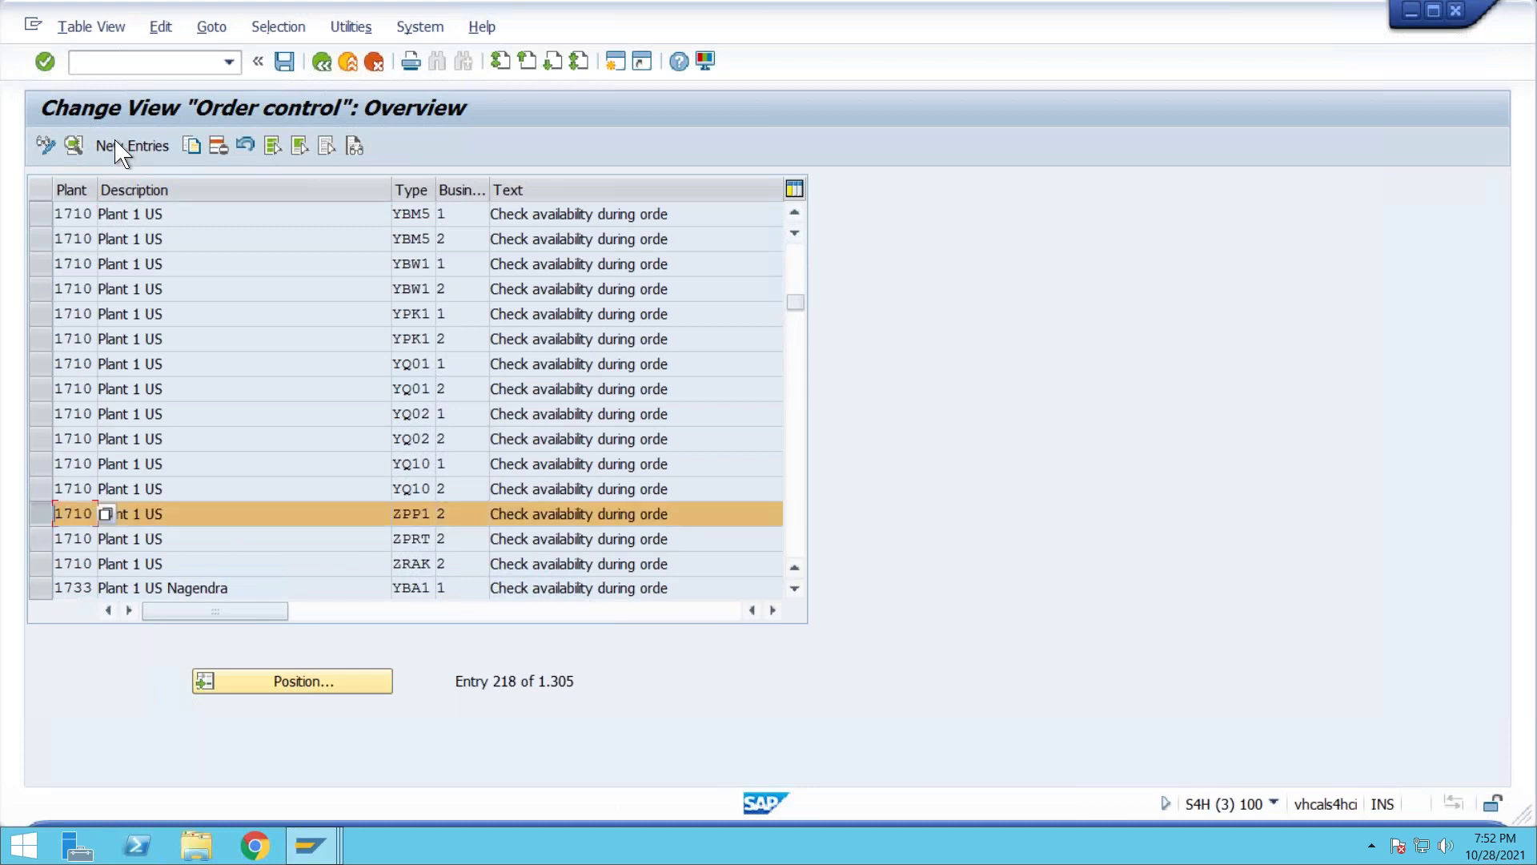
pyautogui.click(73, 144)
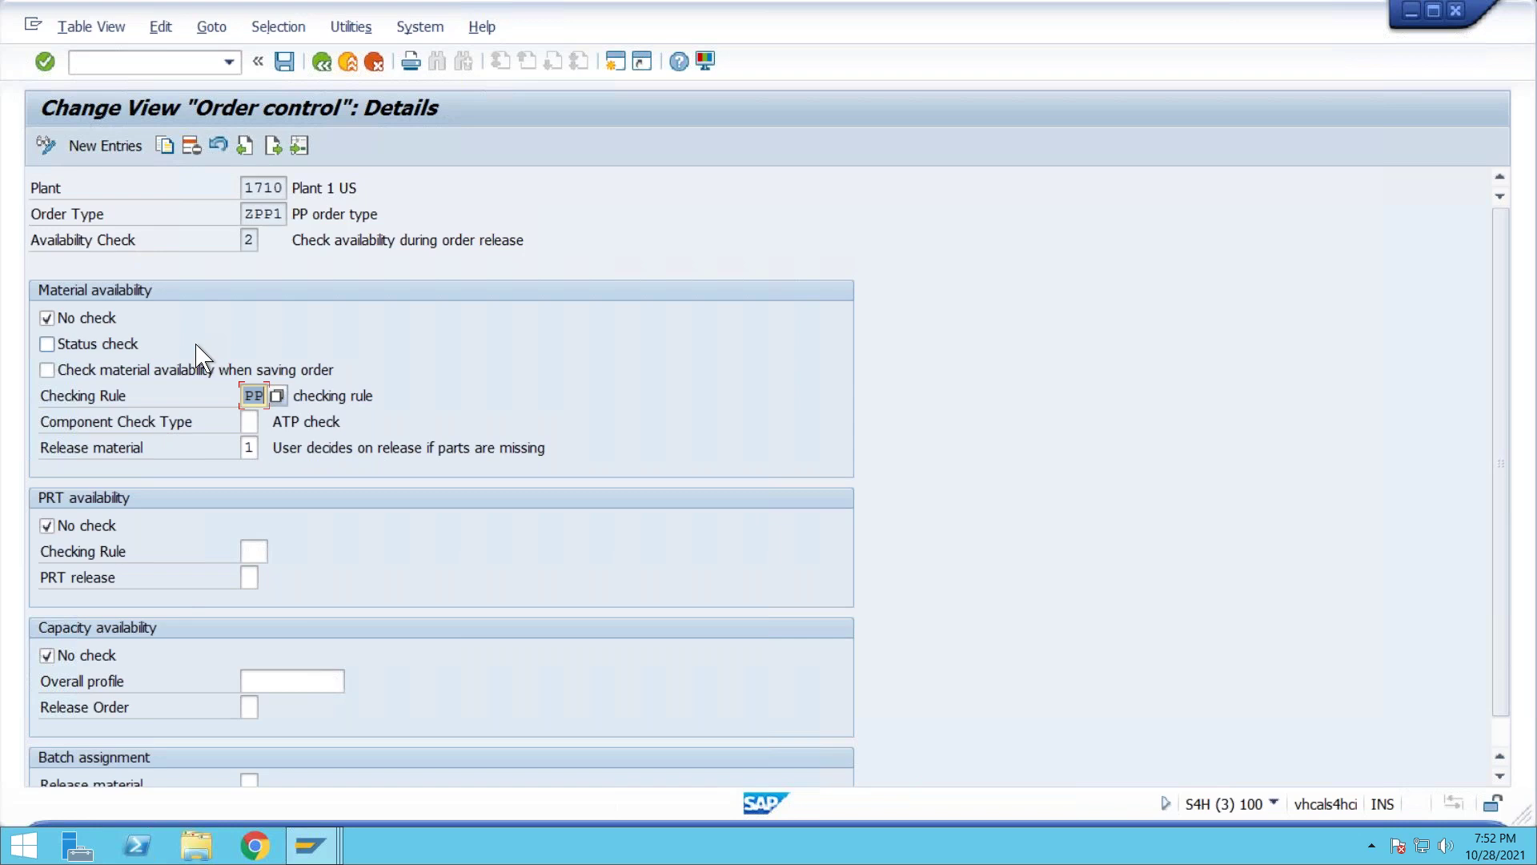
# Set the material availability checking rule to 02, save it in the proposed customizing request, and return to the order control overview
pyautogui.click(277, 395)
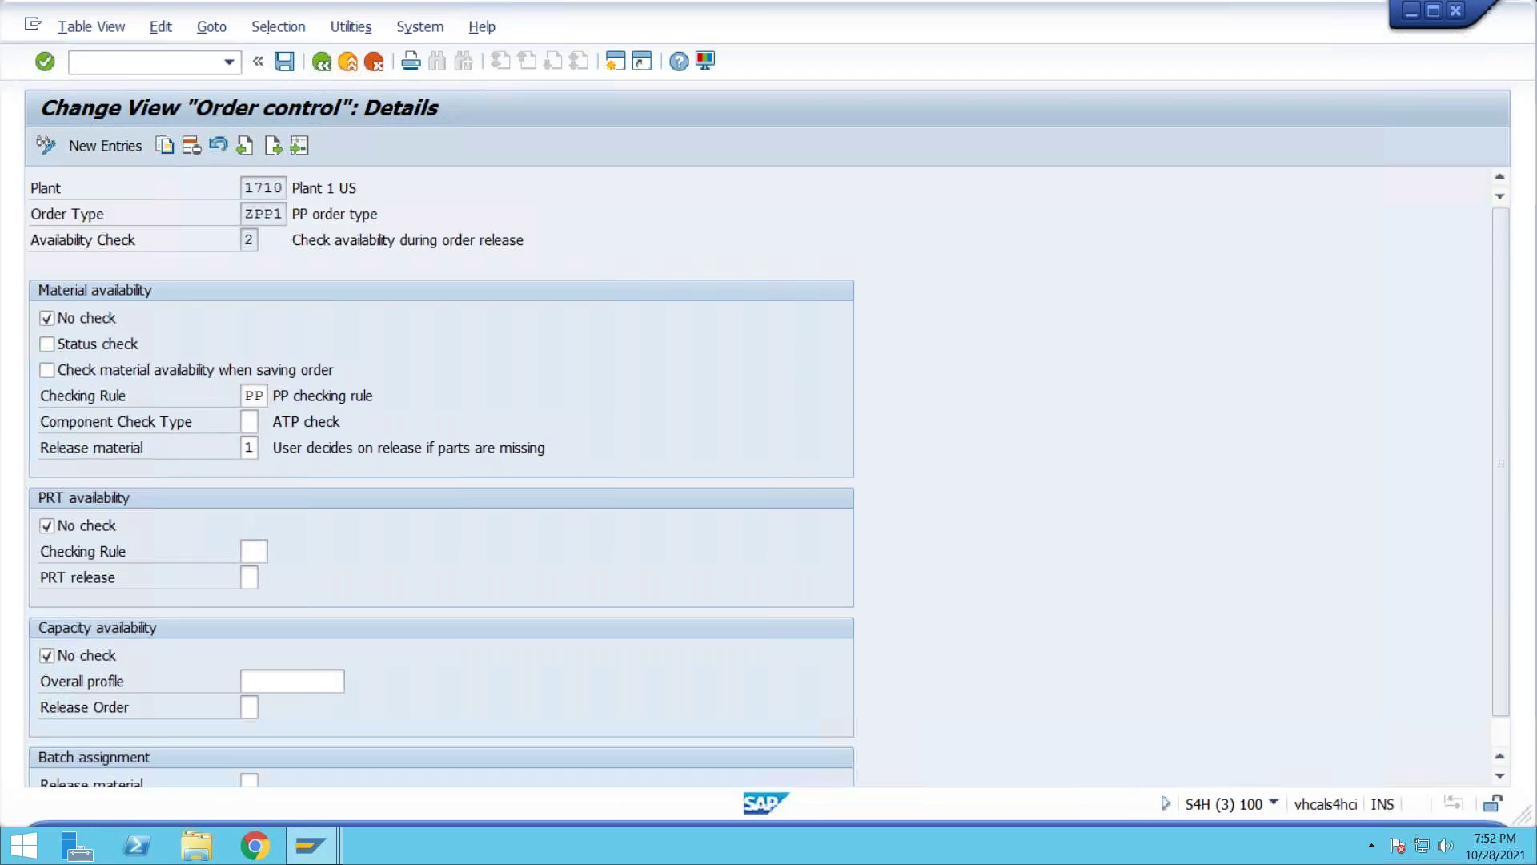
pyautogui.click(331, 376)
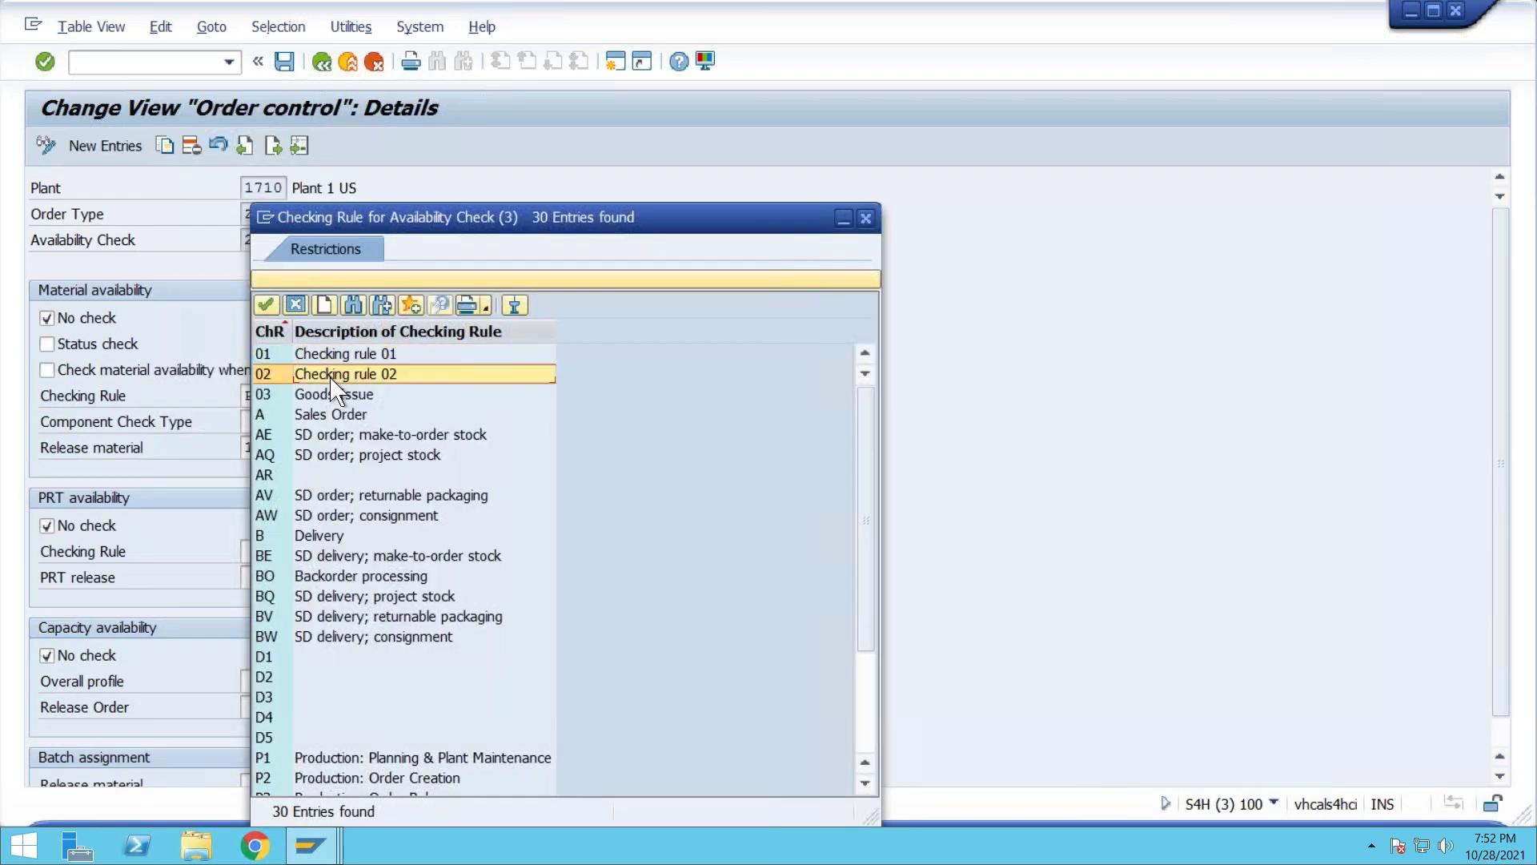
pyautogui.click(284, 61)
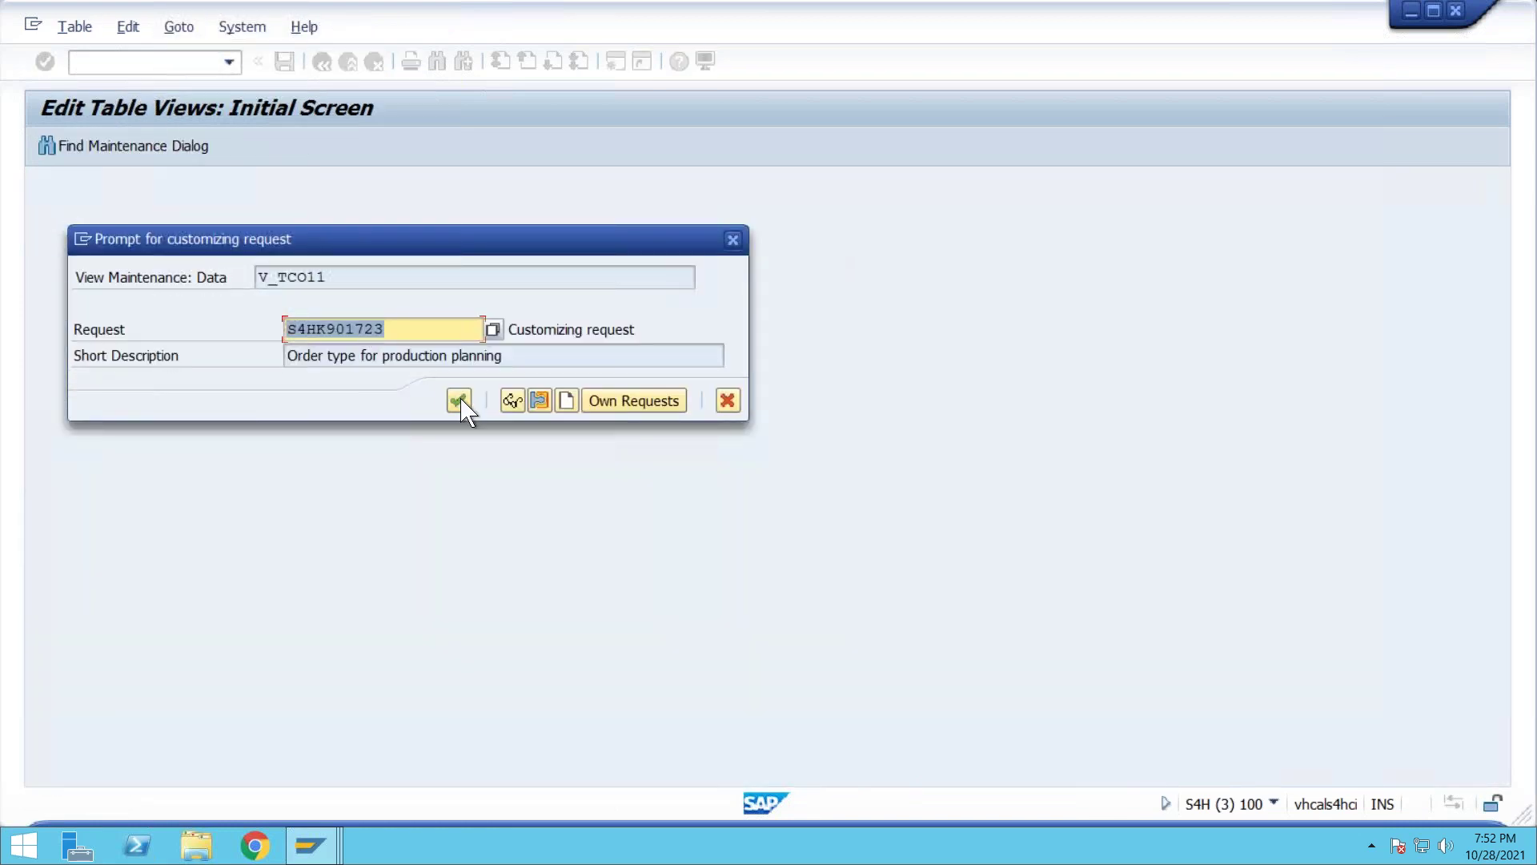
pyautogui.click(461, 400)
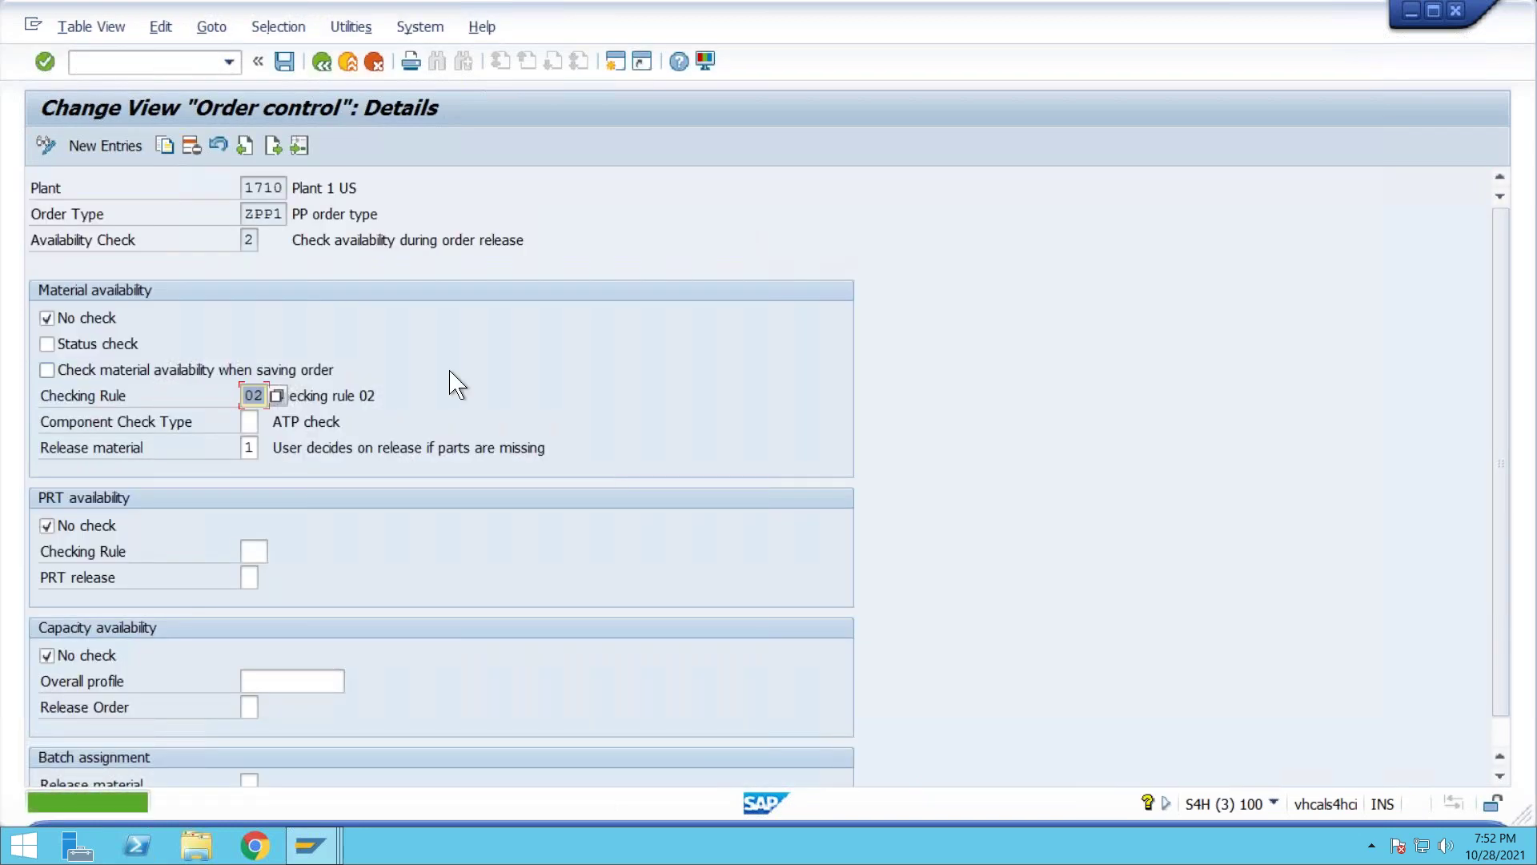
pyautogui.click(322, 67)
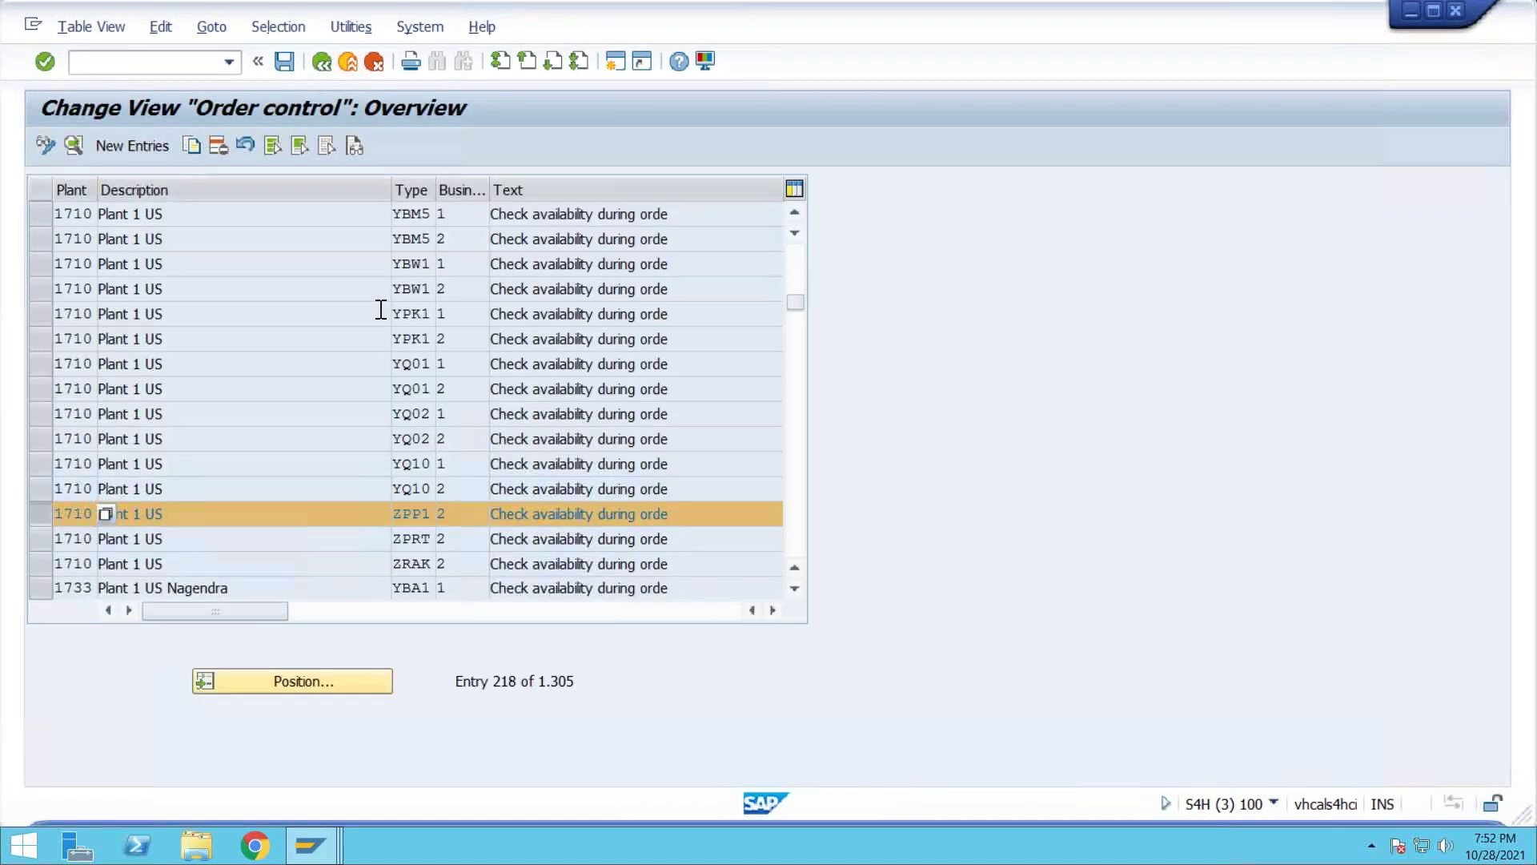
# Switch to the production order session, leave the unsaved order, and convert the TATA_PUNCH planned order dated 28.10.2021 into a production order again
pyautogui.hotkey('alt', 'Tab')
pyautogui.click(325, 64)
pyautogui.click(324, 63)
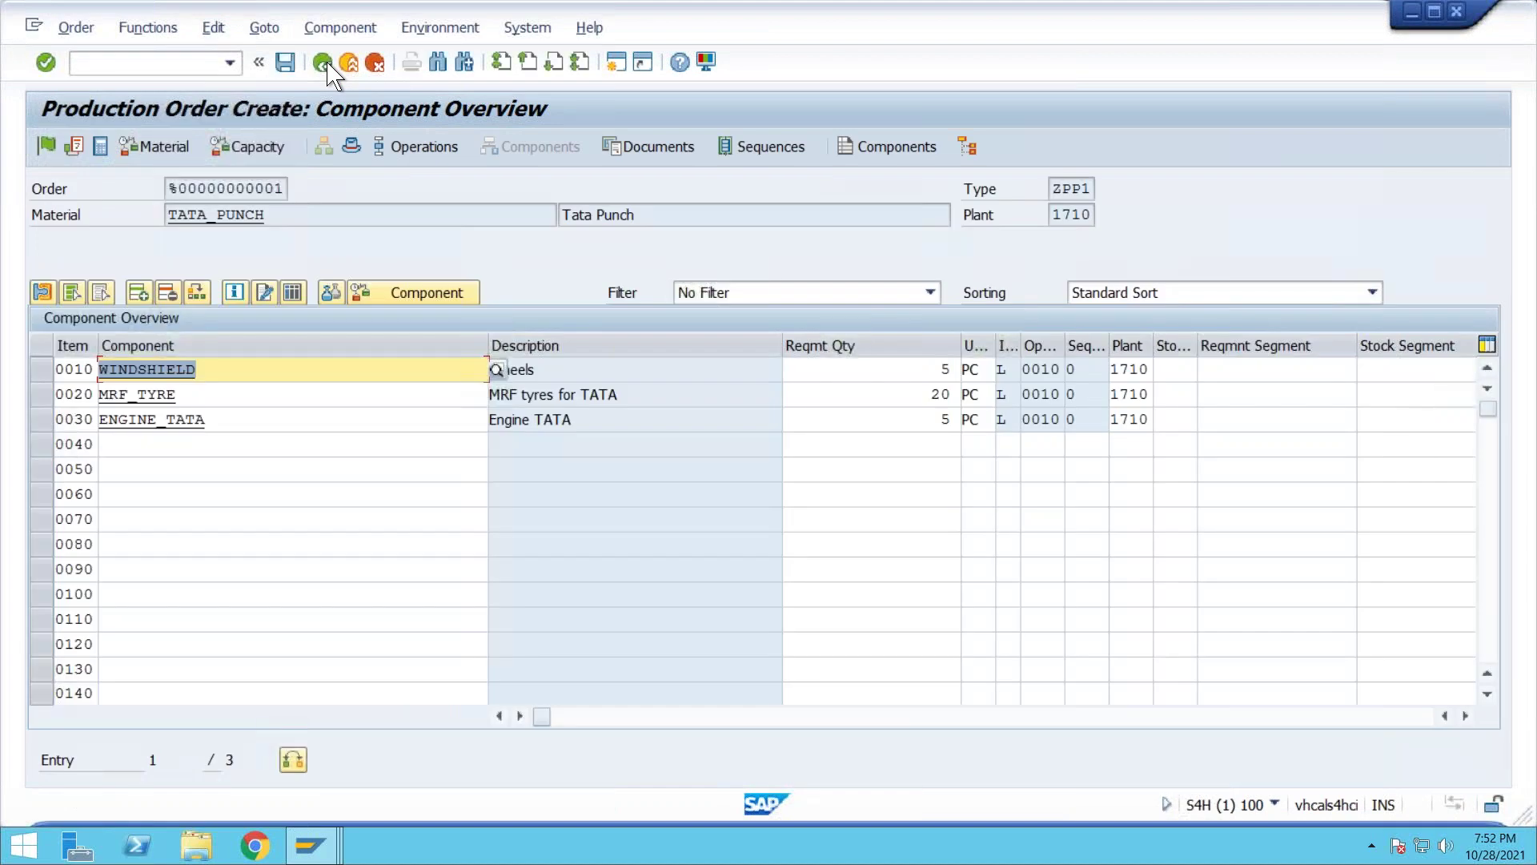
pyautogui.click(325, 63)
pyautogui.click(324, 63)
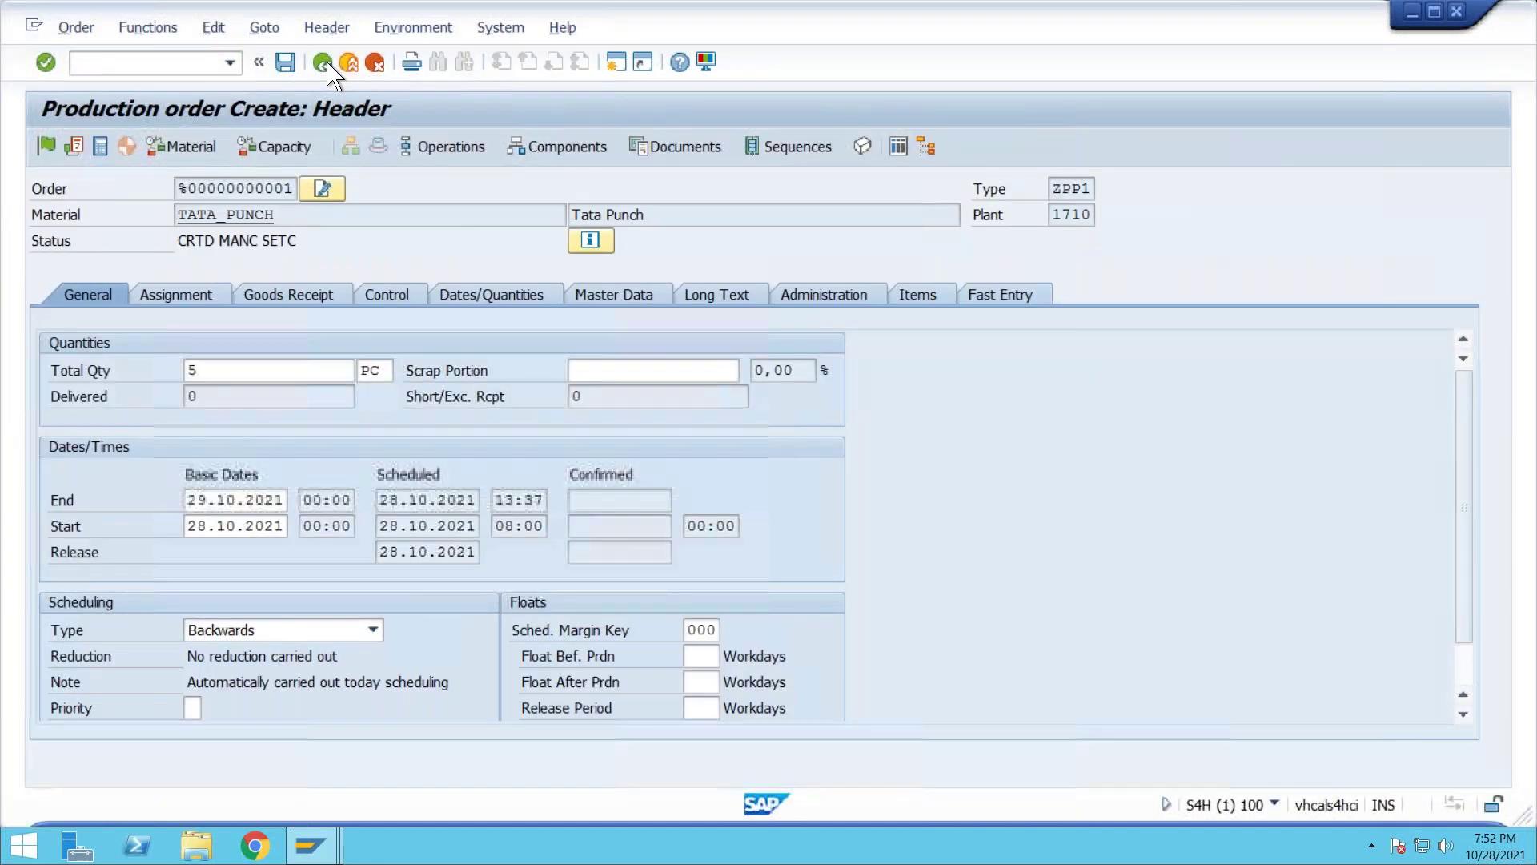
pyautogui.click(466, 491)
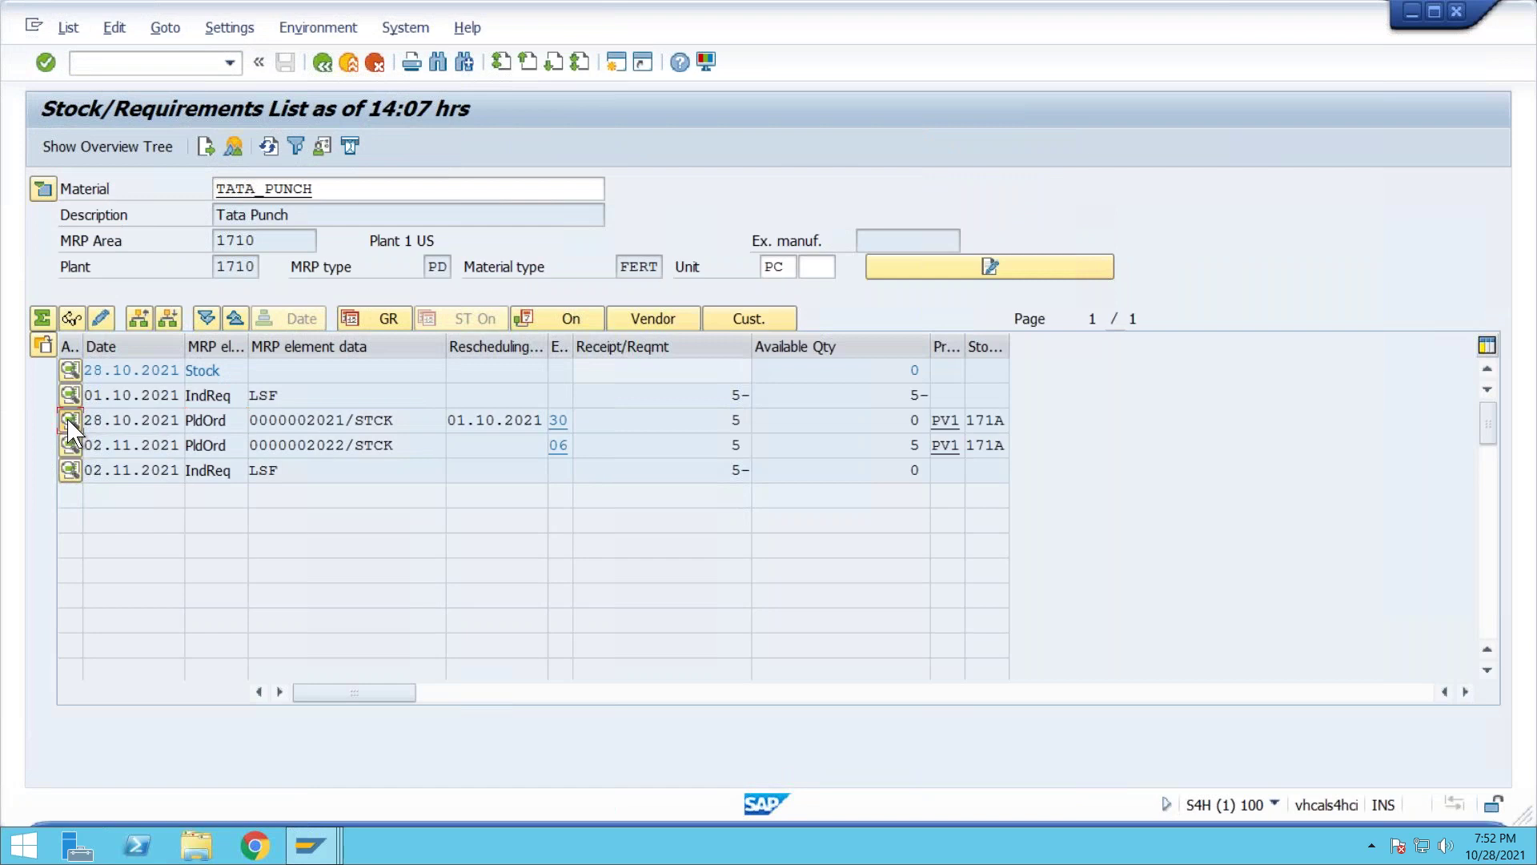
pyautogui.click(69, 420)
pyautogui.click(259, 590)
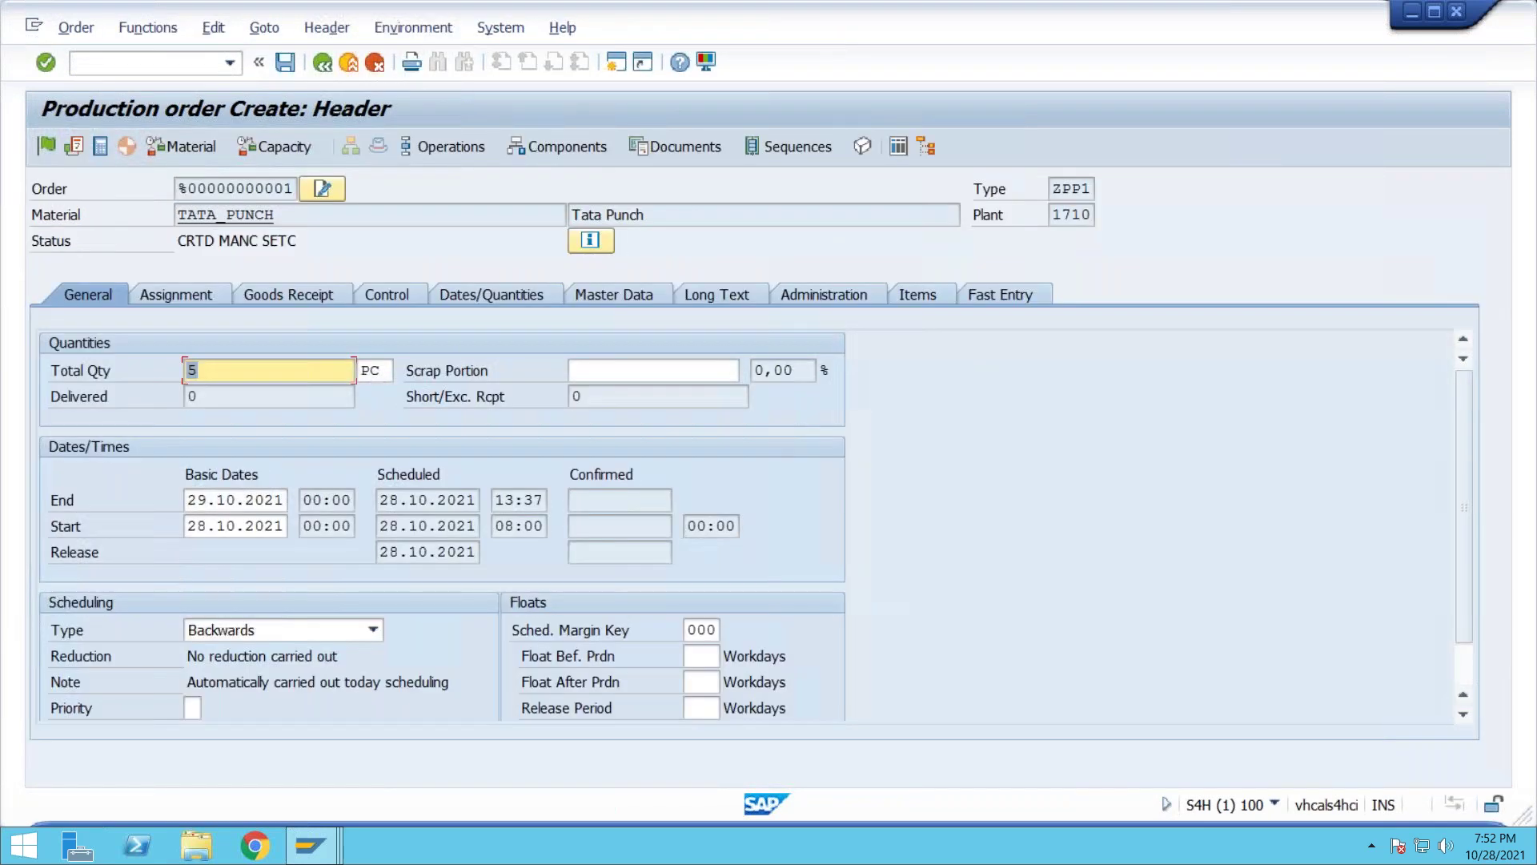
# Repeat the material availability check with a review of its error log, and release the TATA_PUNCH production order
pyautogui.click(172, 151)
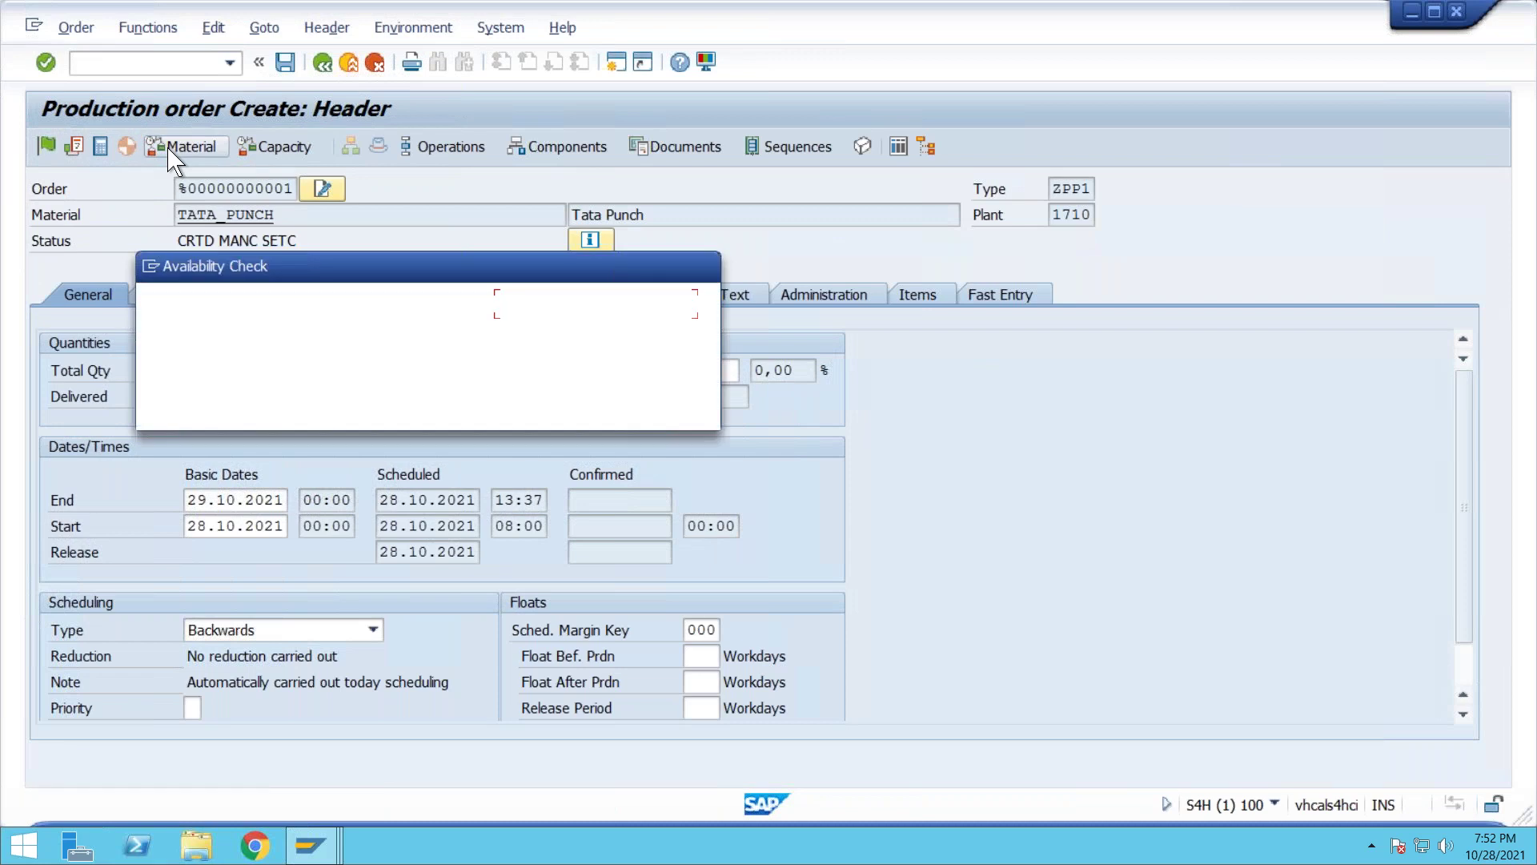
pyautogui.click(580, 304)
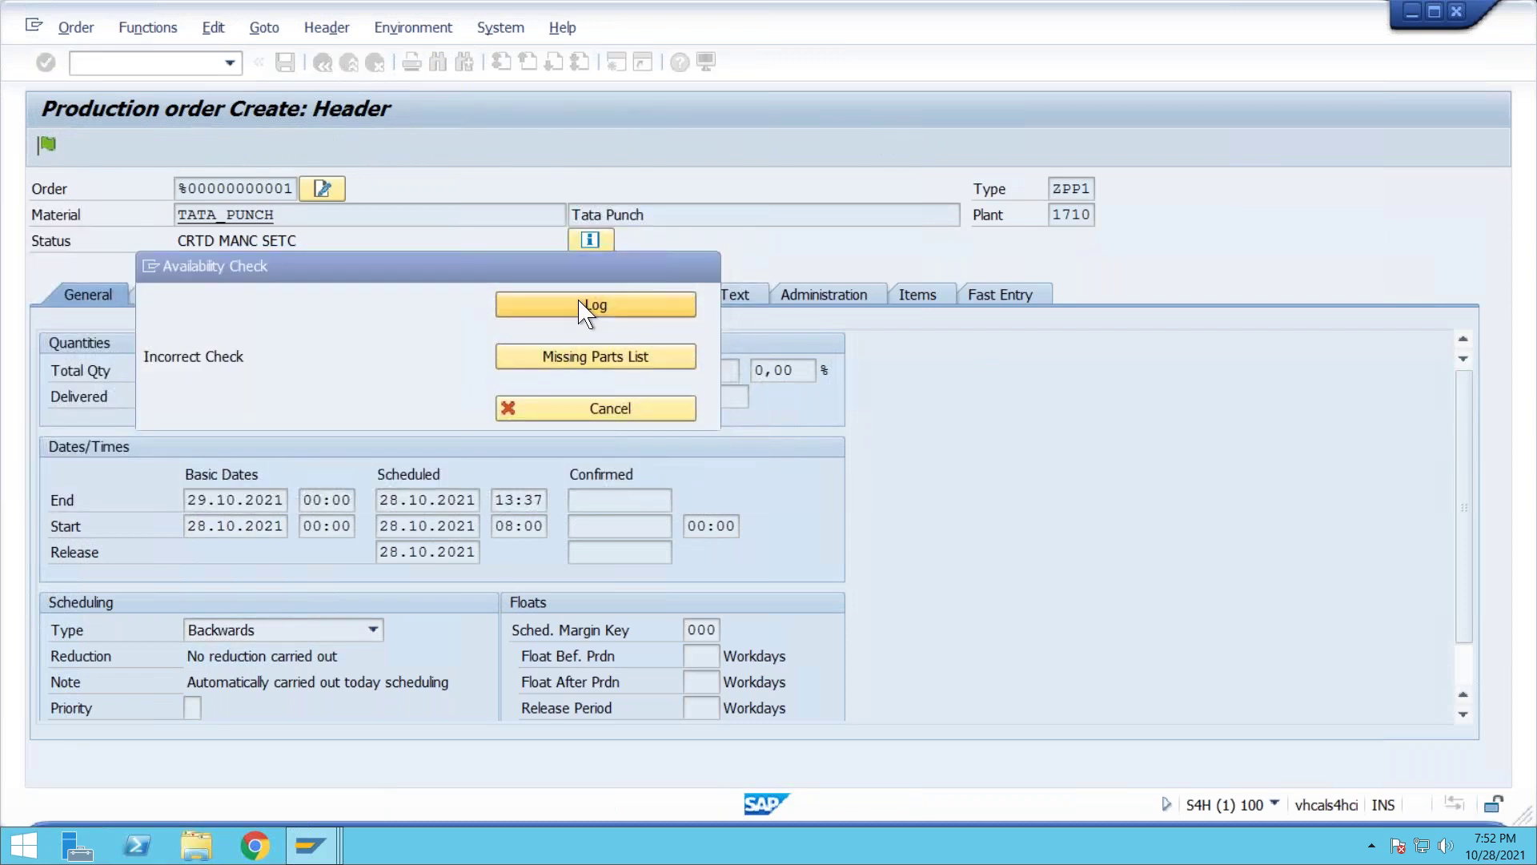
pyautogui.click(401, 398)
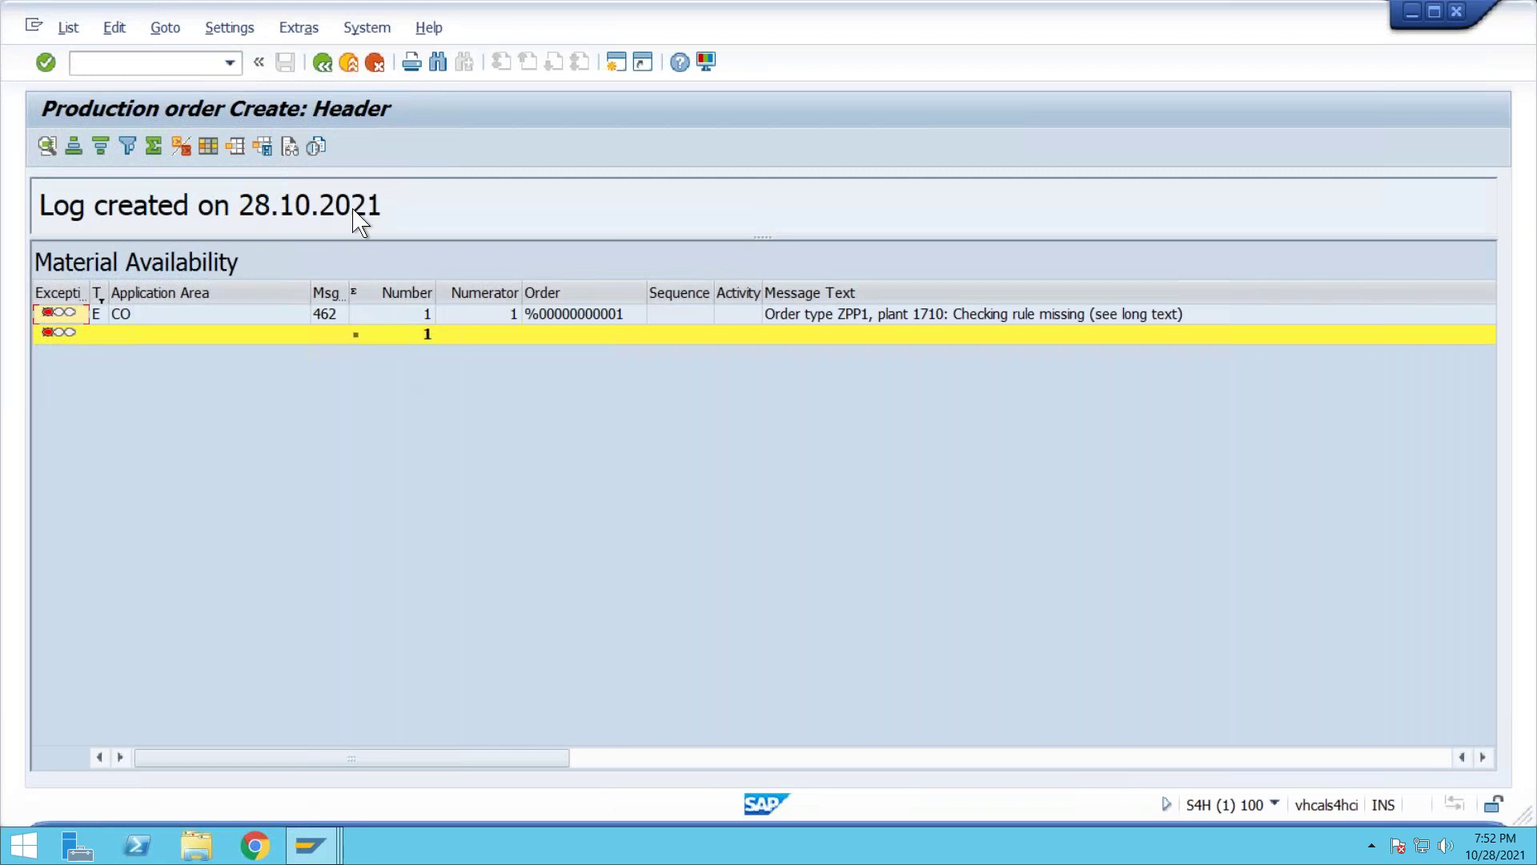
pyautogui.click(323, 64)
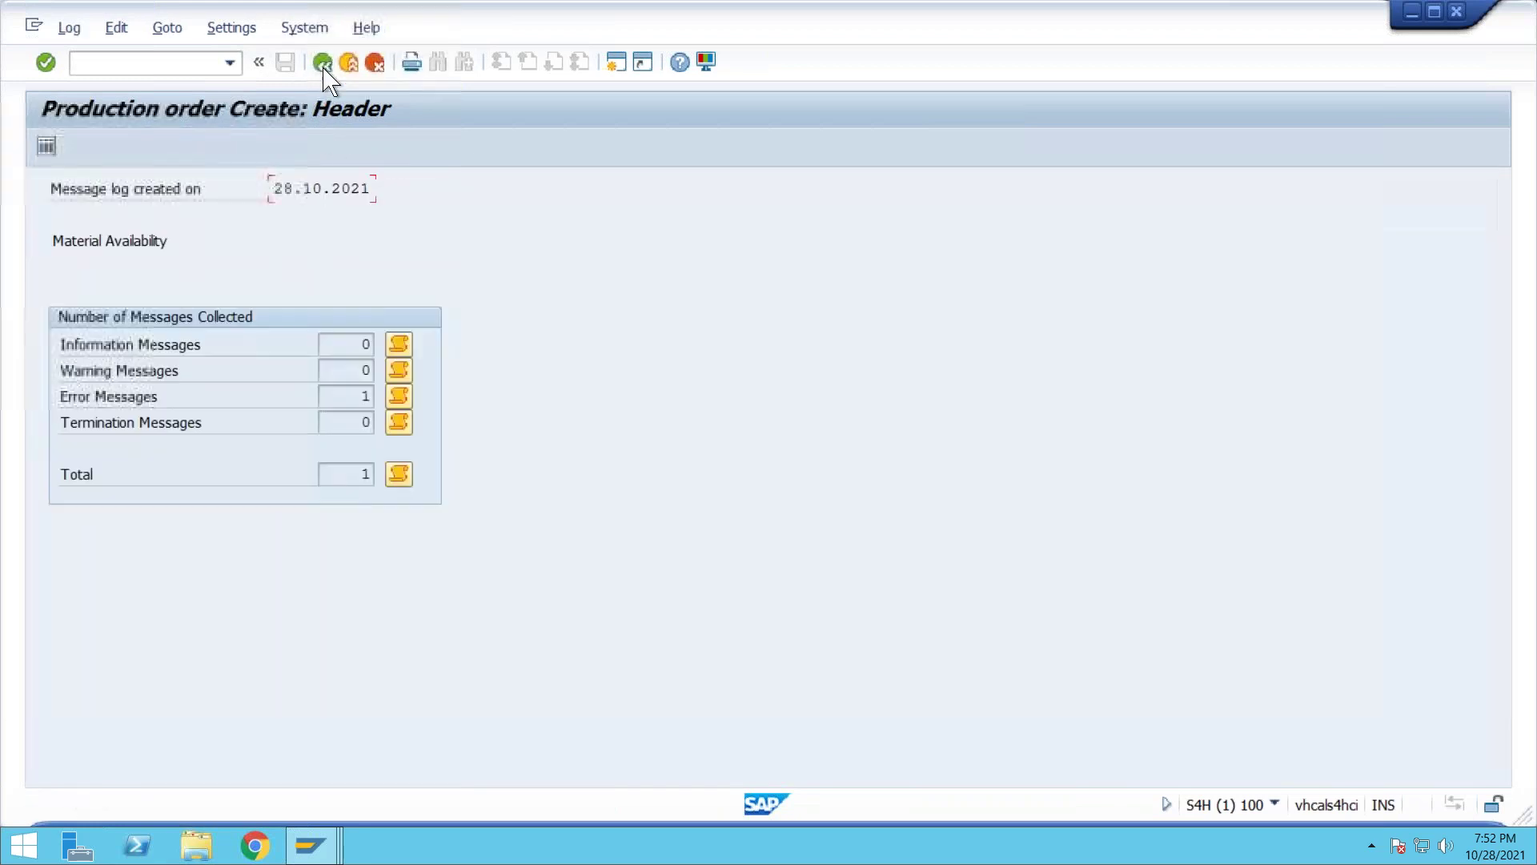
pyautogui.click(323, 64)
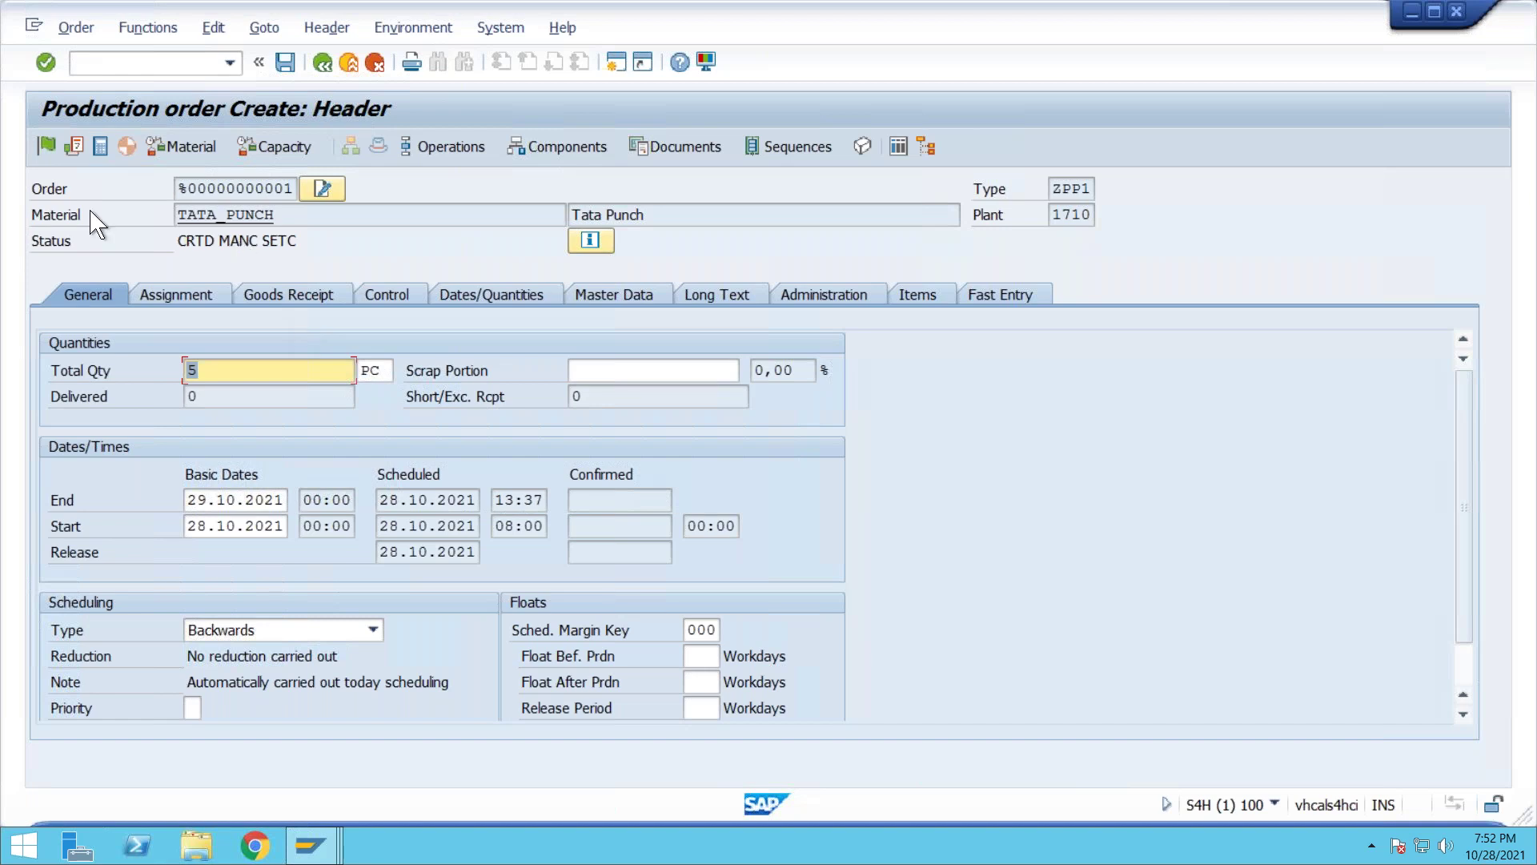
pyautogui.click(46, 144)
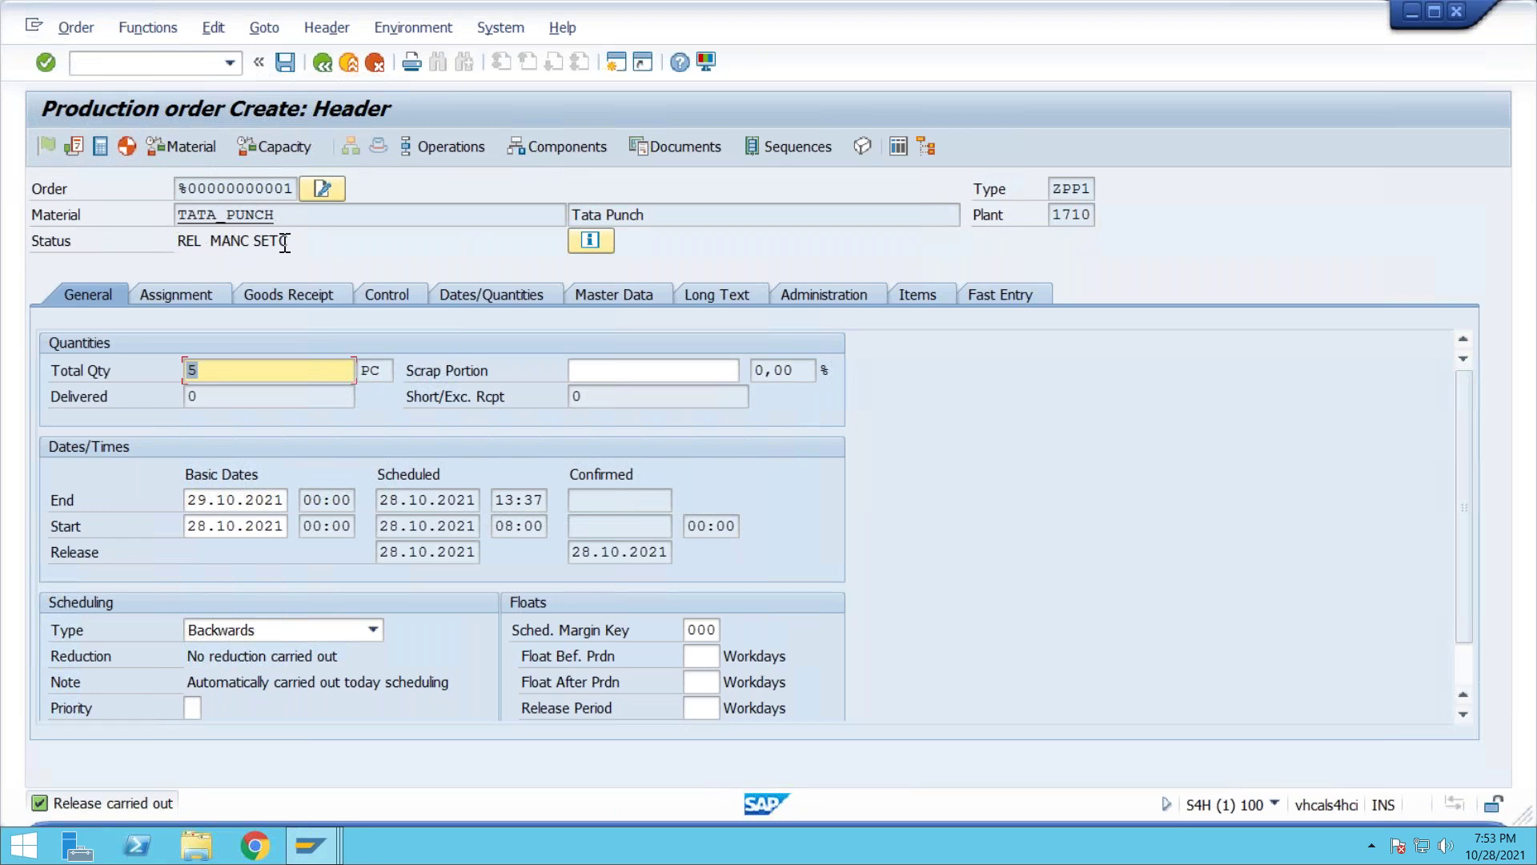
# Display the TATA_PUNCH material master from the production order and examine its MRP 2 view
pyautogui.doubleClick(246, 215)
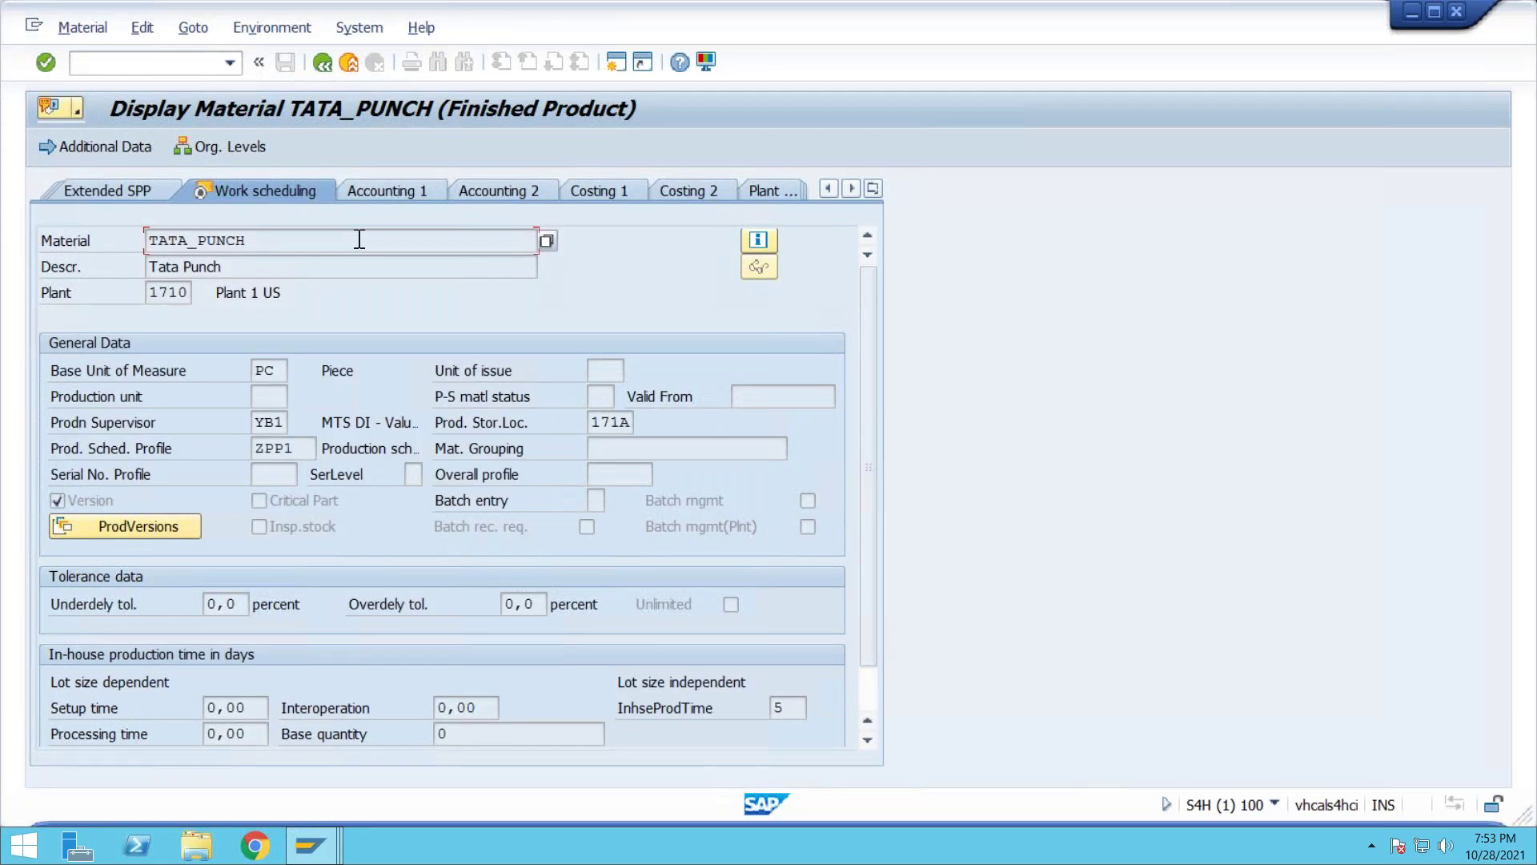
pyautogui.click(873, 190)
pyautogui.click(953, 448)
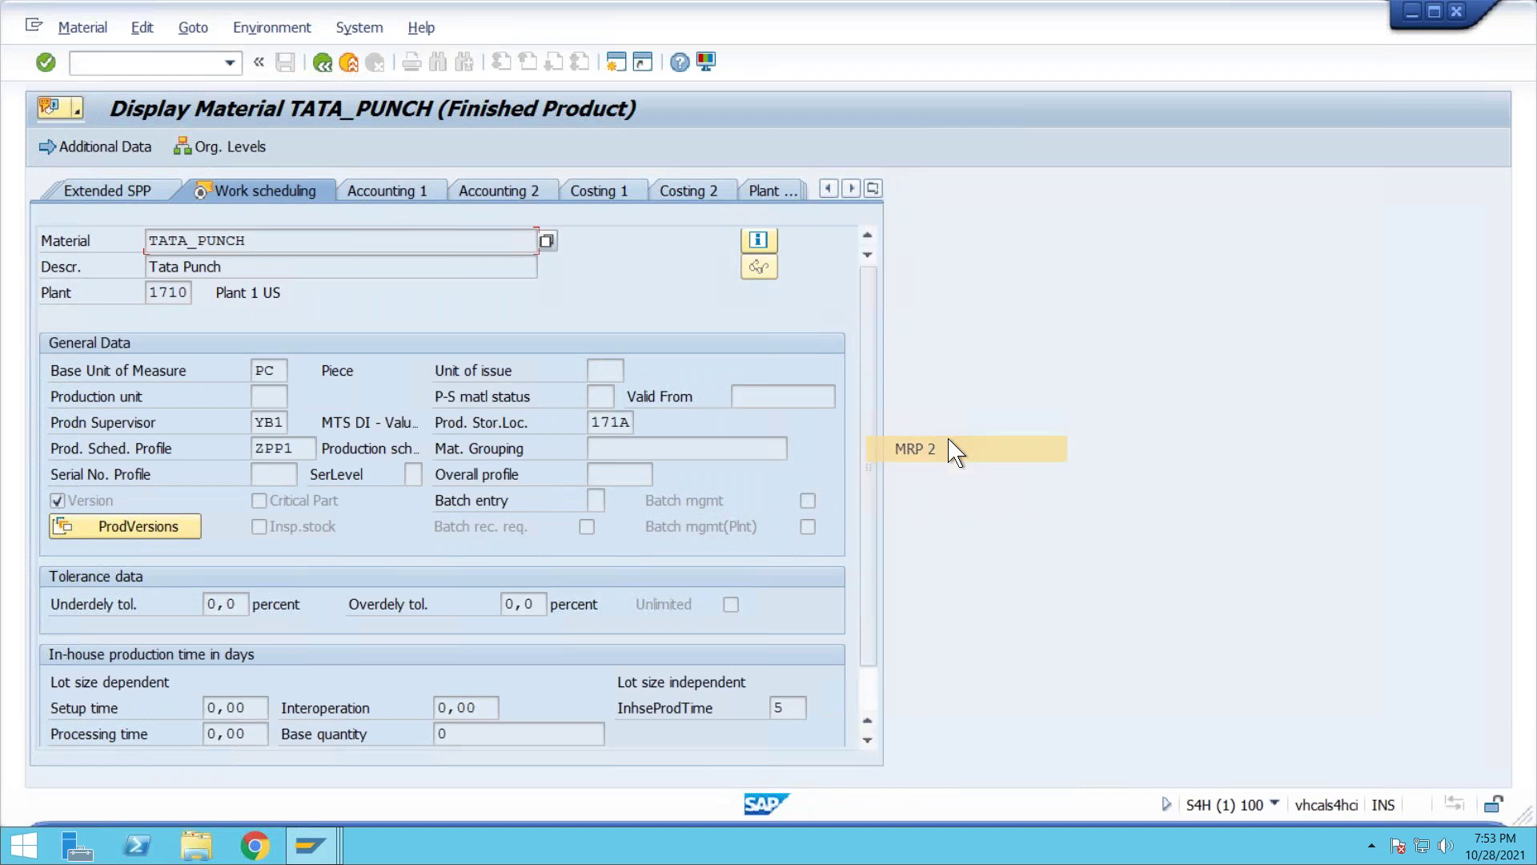
pyautogui.press('Return')
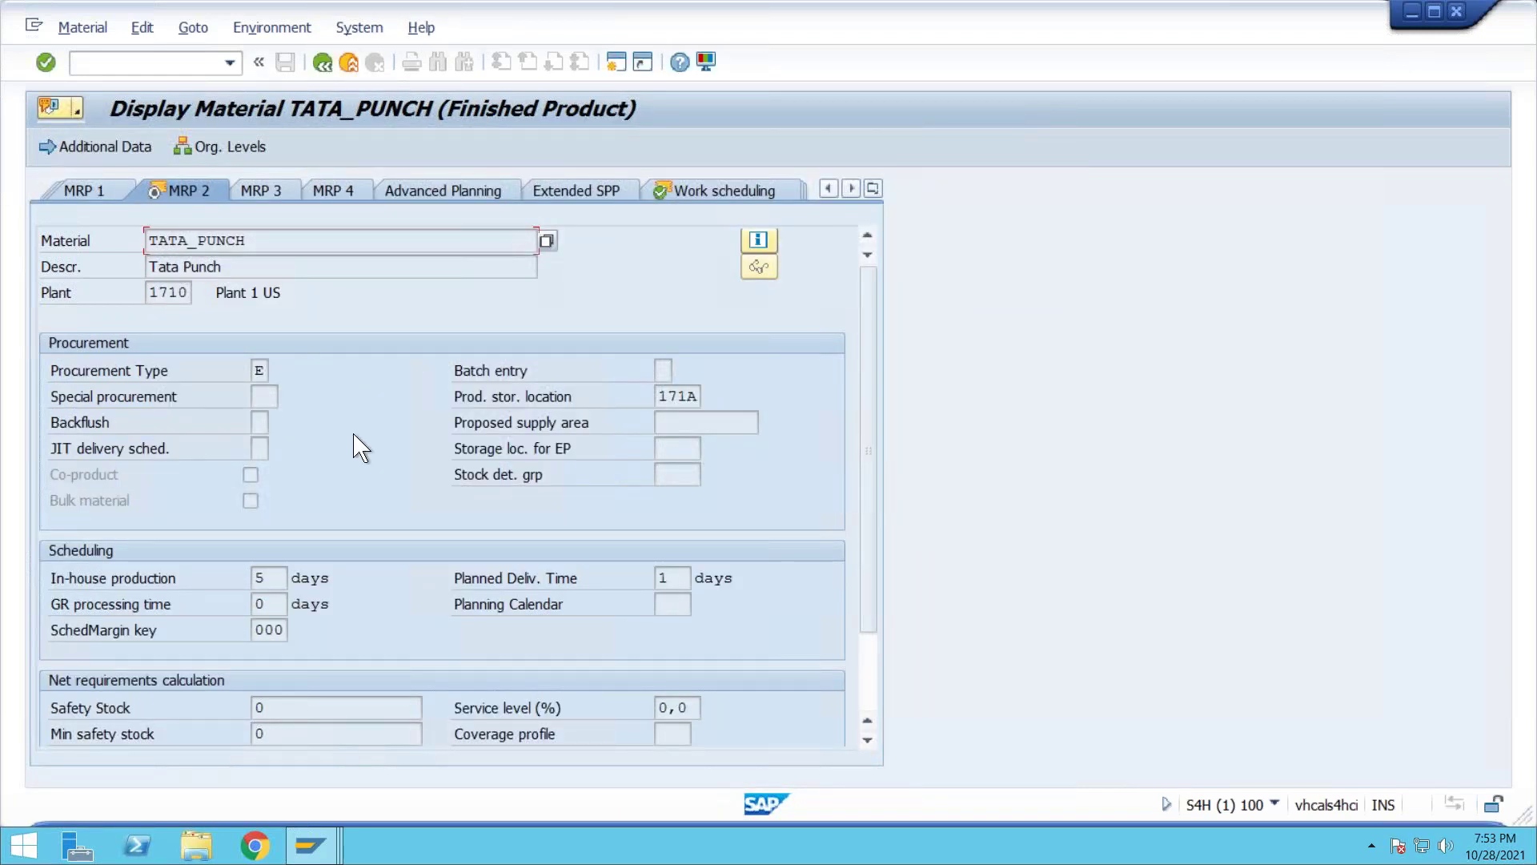
# Examine the MRP 3 view of the TATA_PUNCH material and the operation overview of the unsaved production order
pyautogui.click(273, 195)
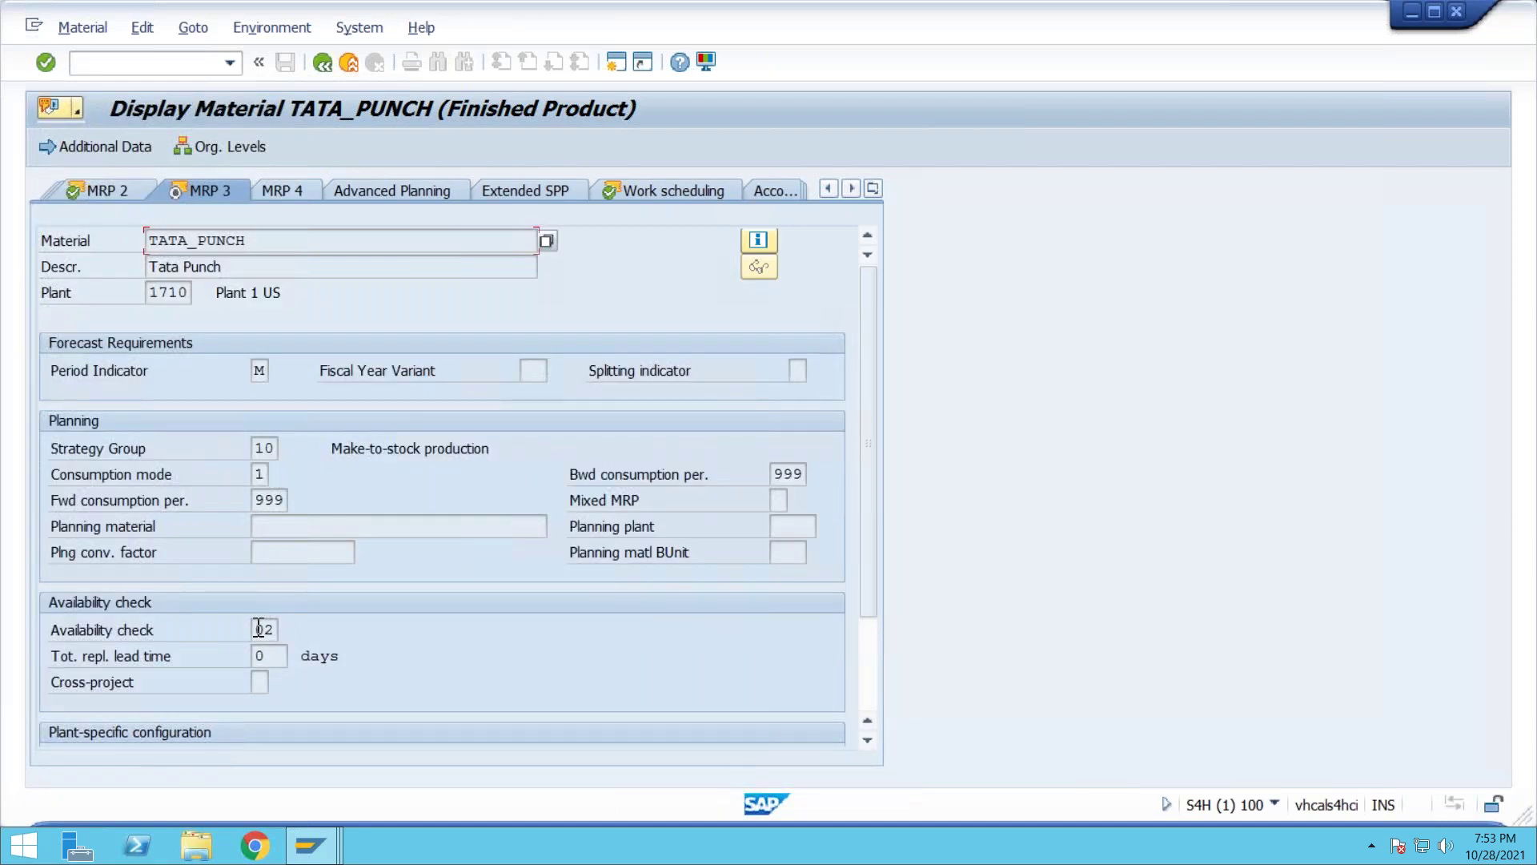
pyautogui.click(321, 63)
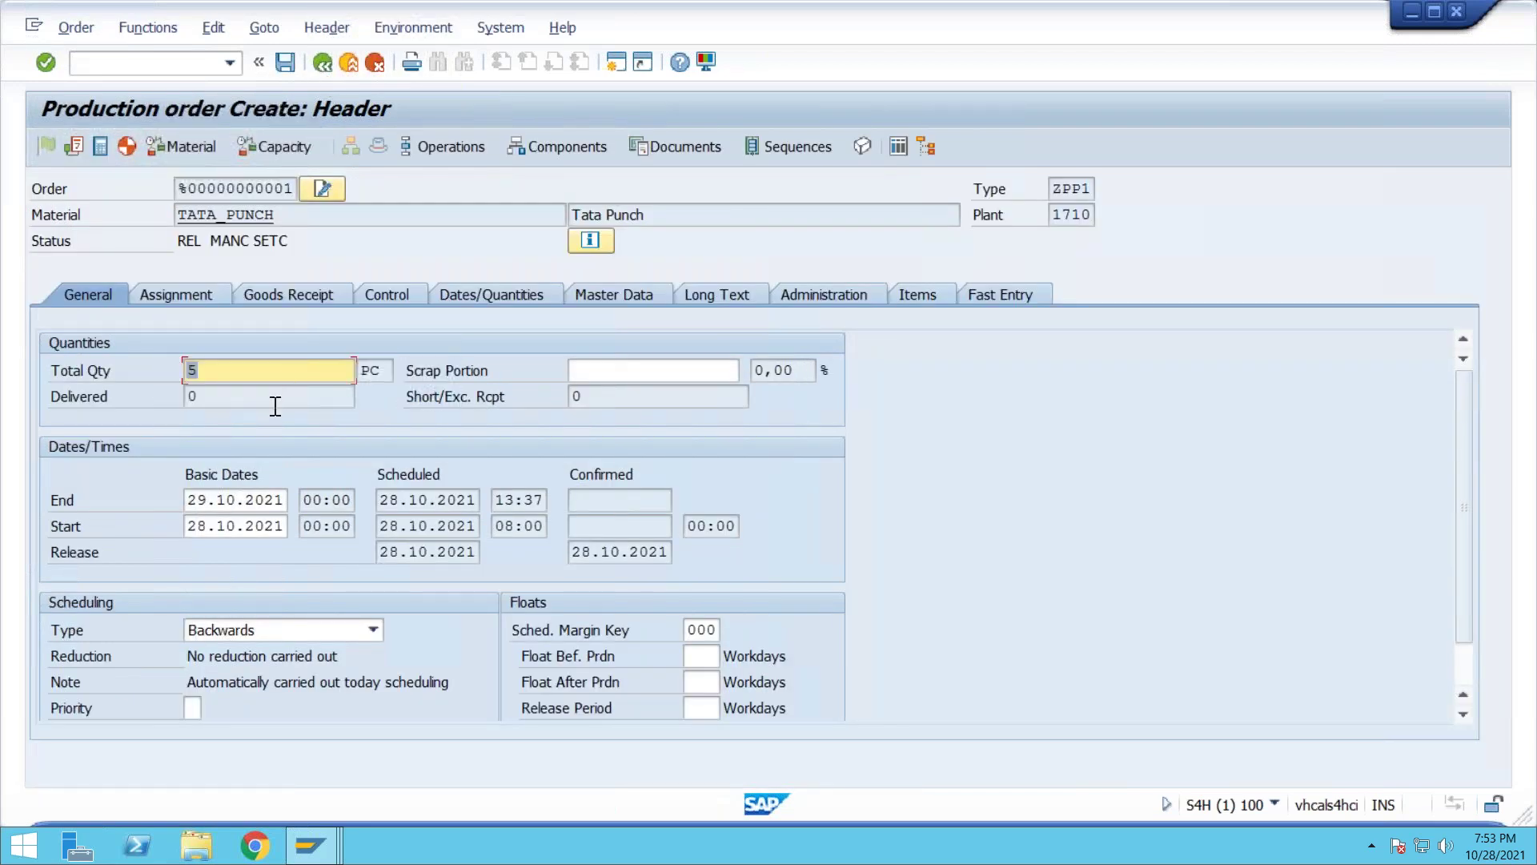
pyautogui.click(472, 160)
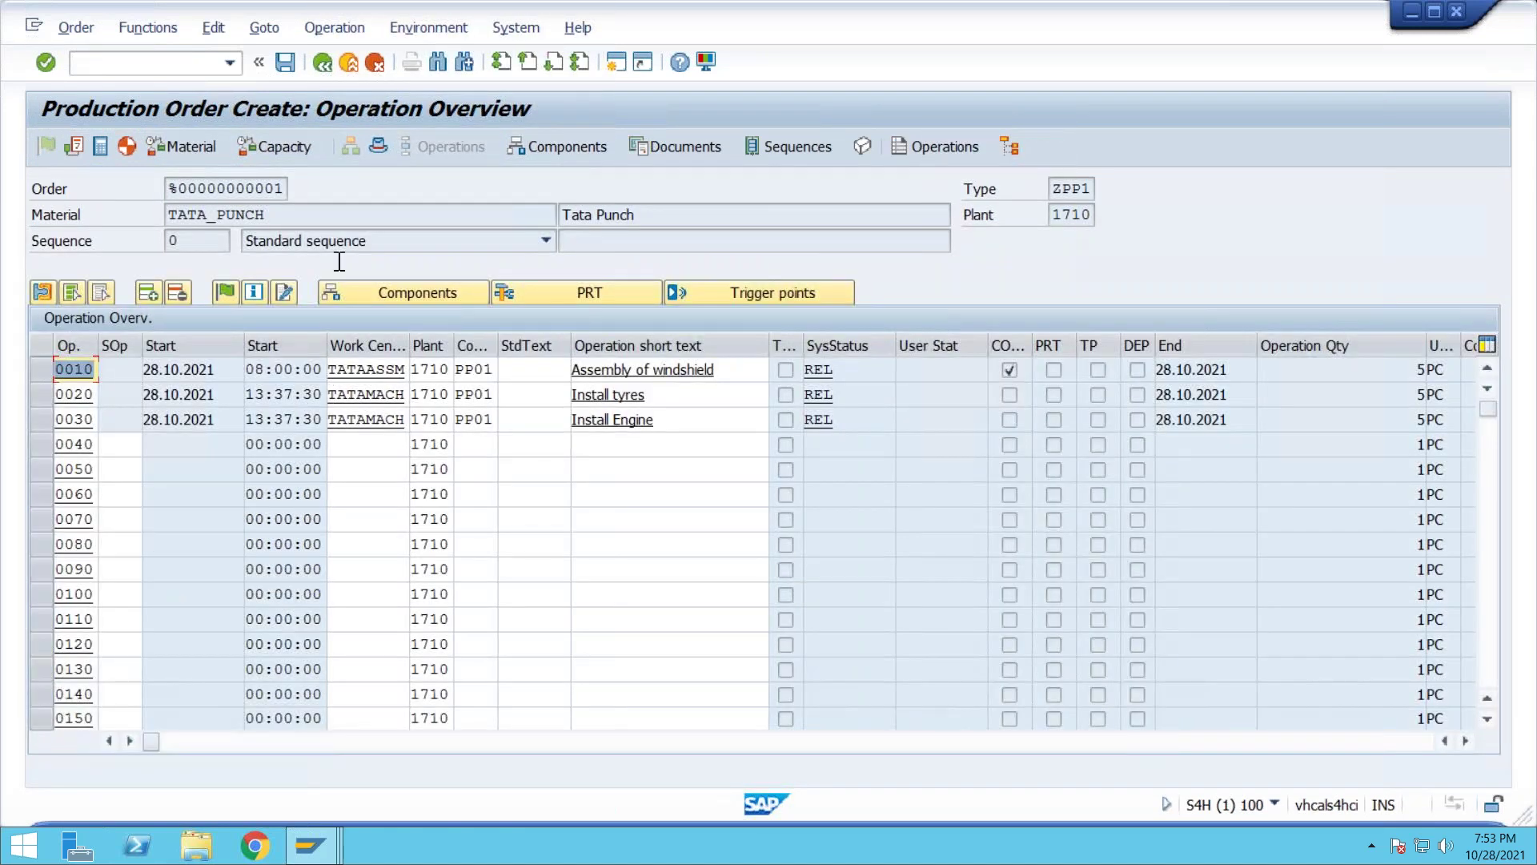
pyautogui.click(380, 144)
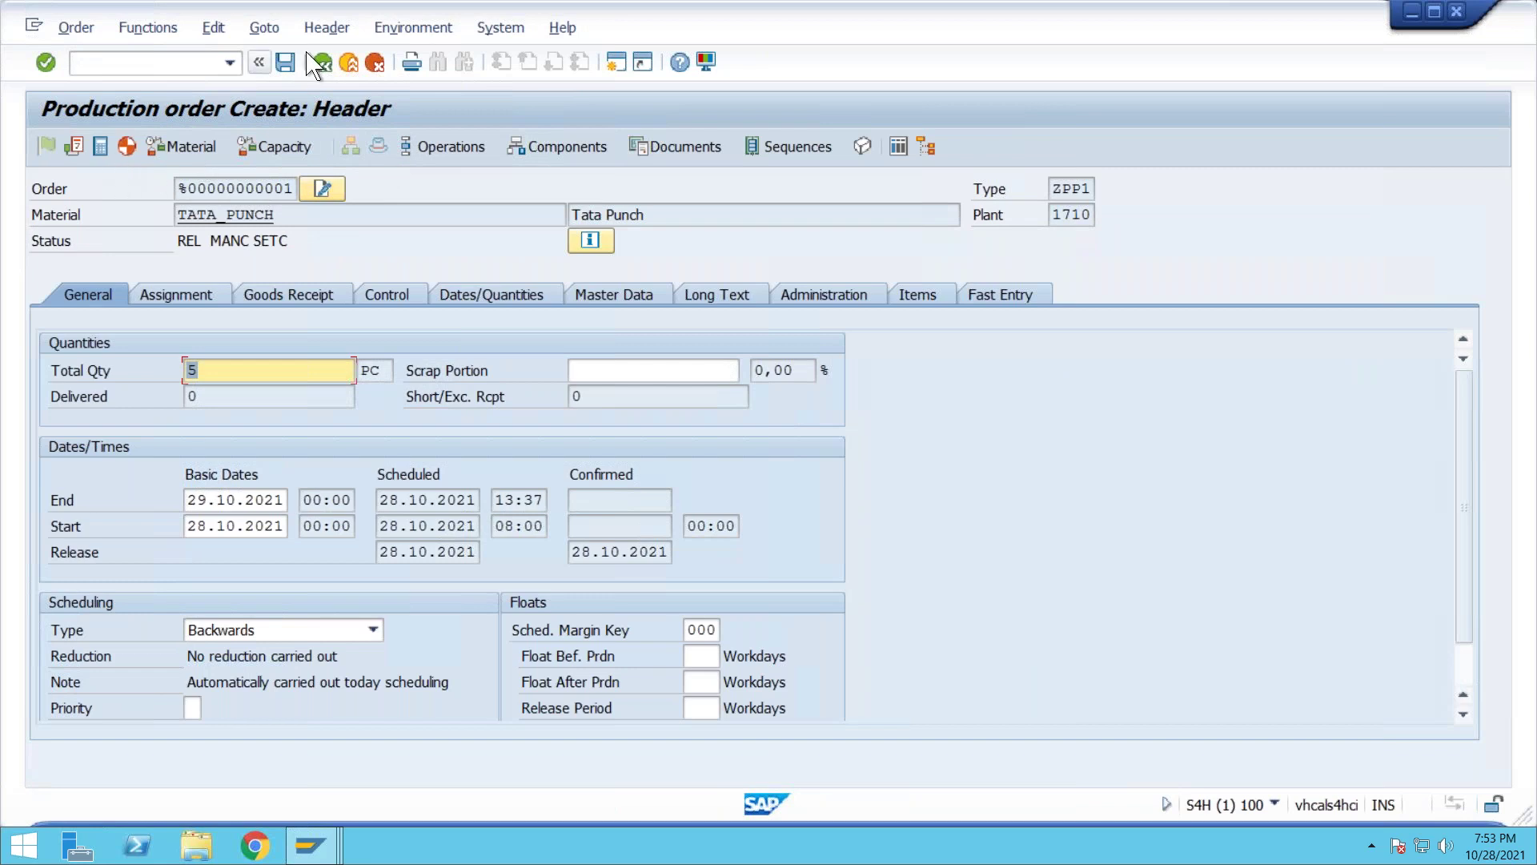
# Save the TATA_PUNCH production order despite the cost calculation error, and refresh the stock/requirements list
pyautogui.click(284, 66)
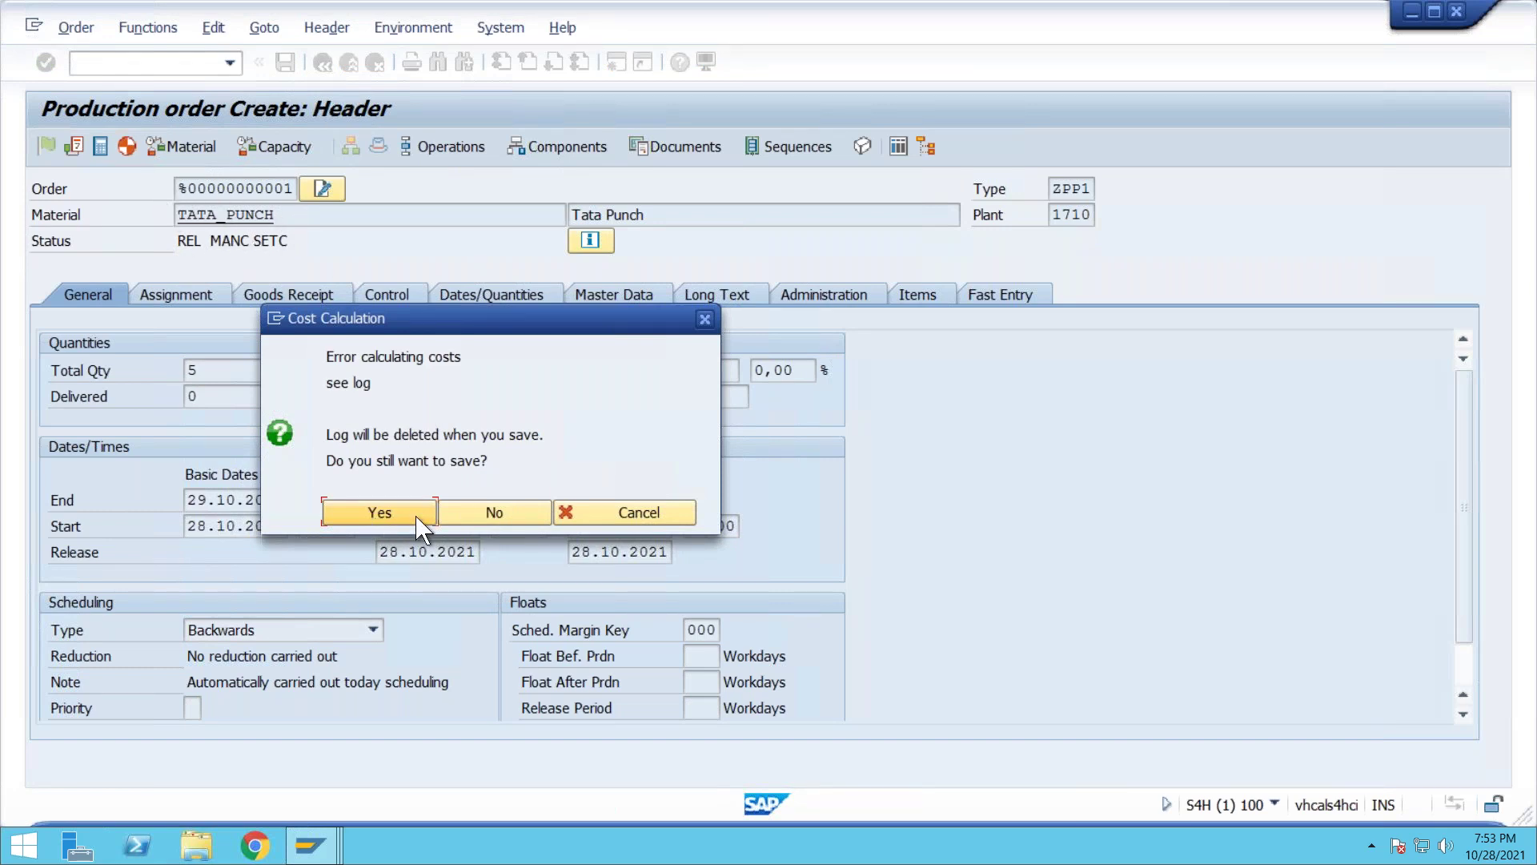
pyautogui.click(382, 513)
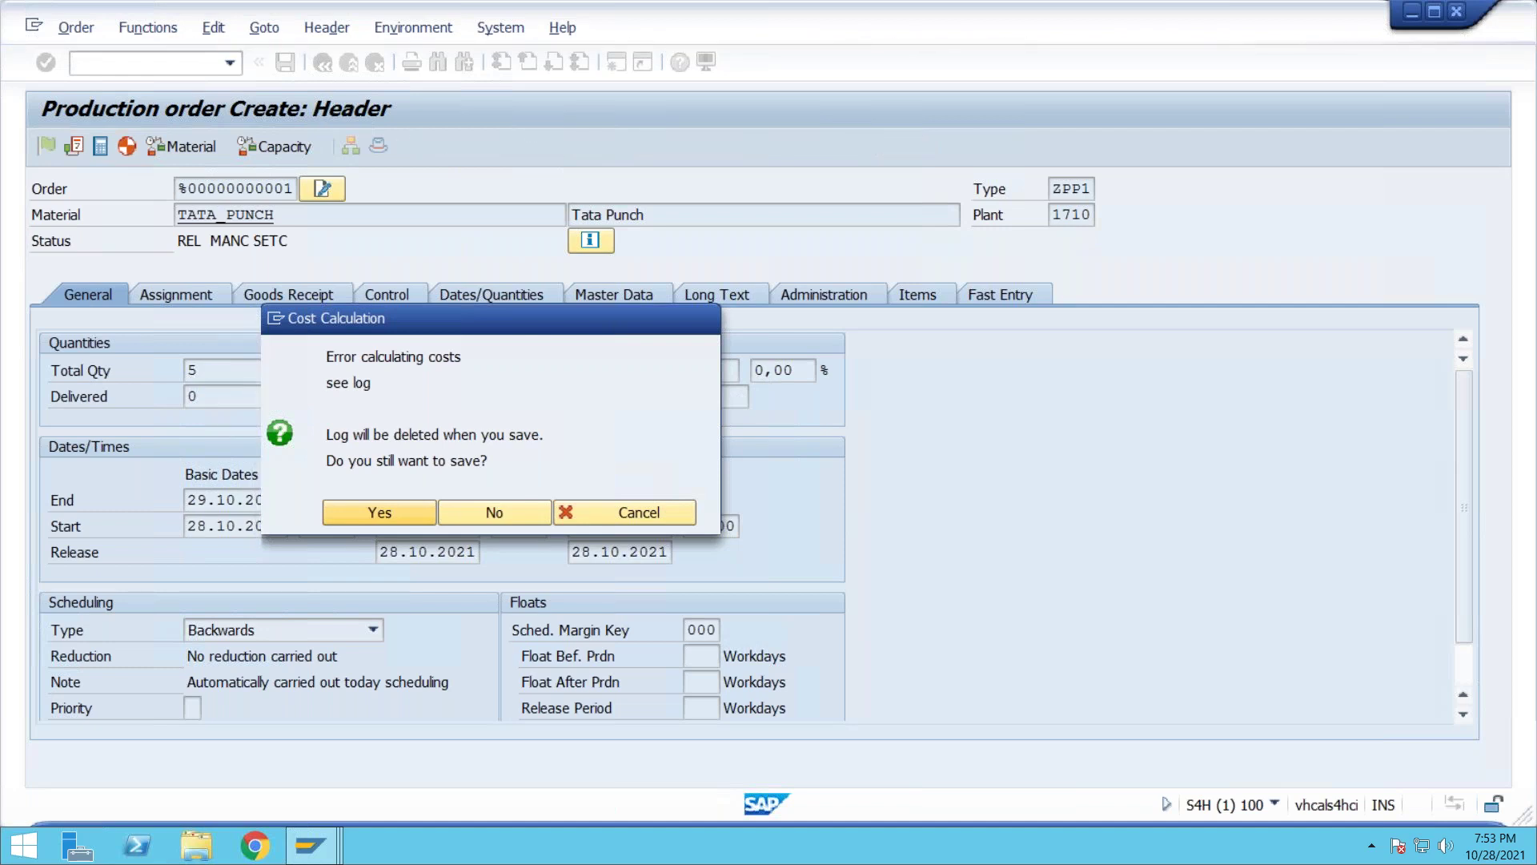
pyautogui.press('Return')
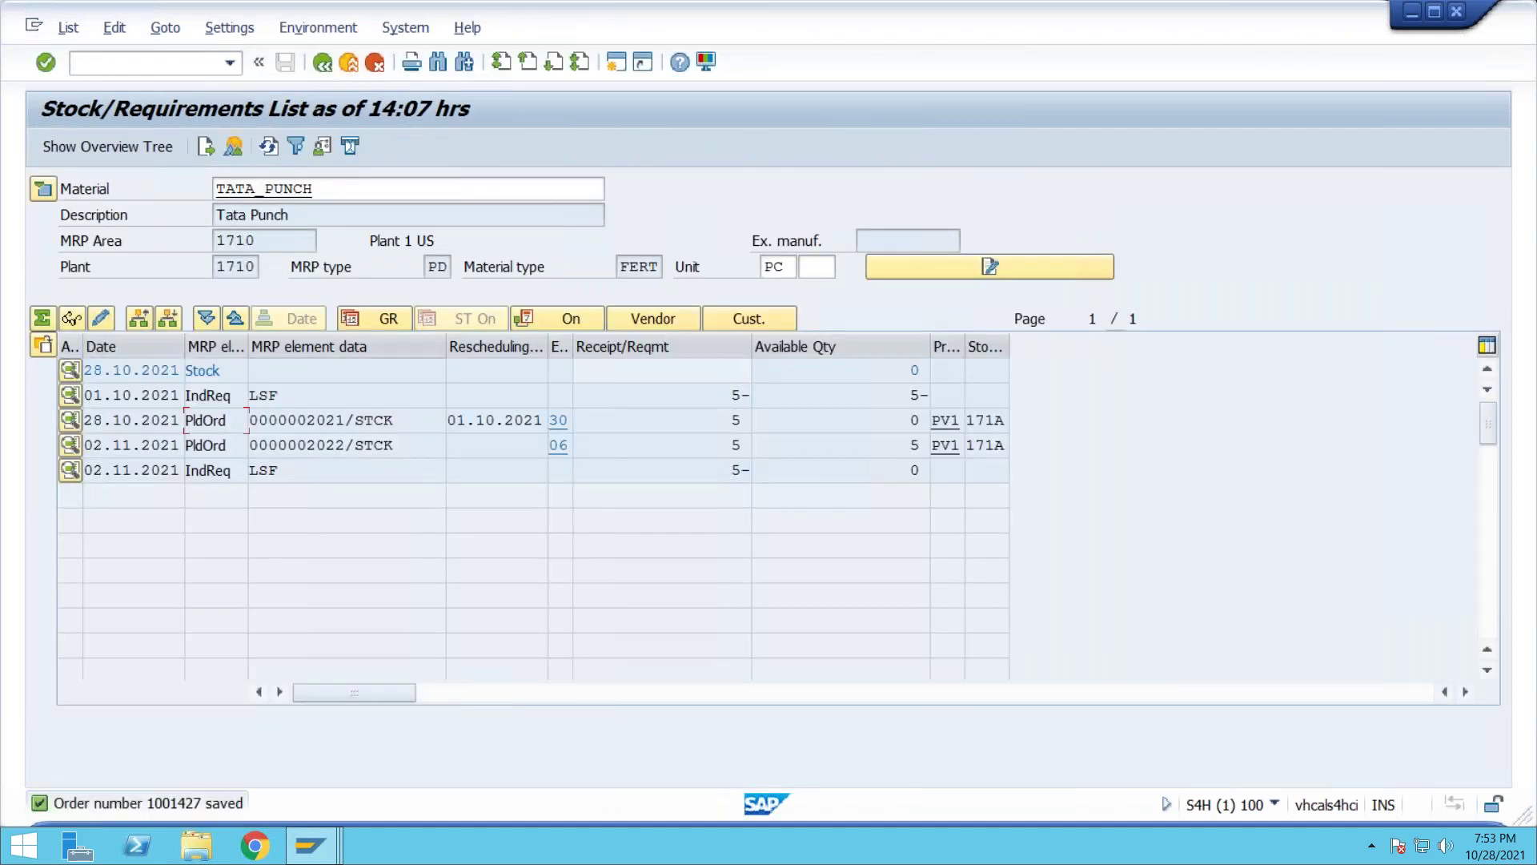
pyautogui.click(268, 145)
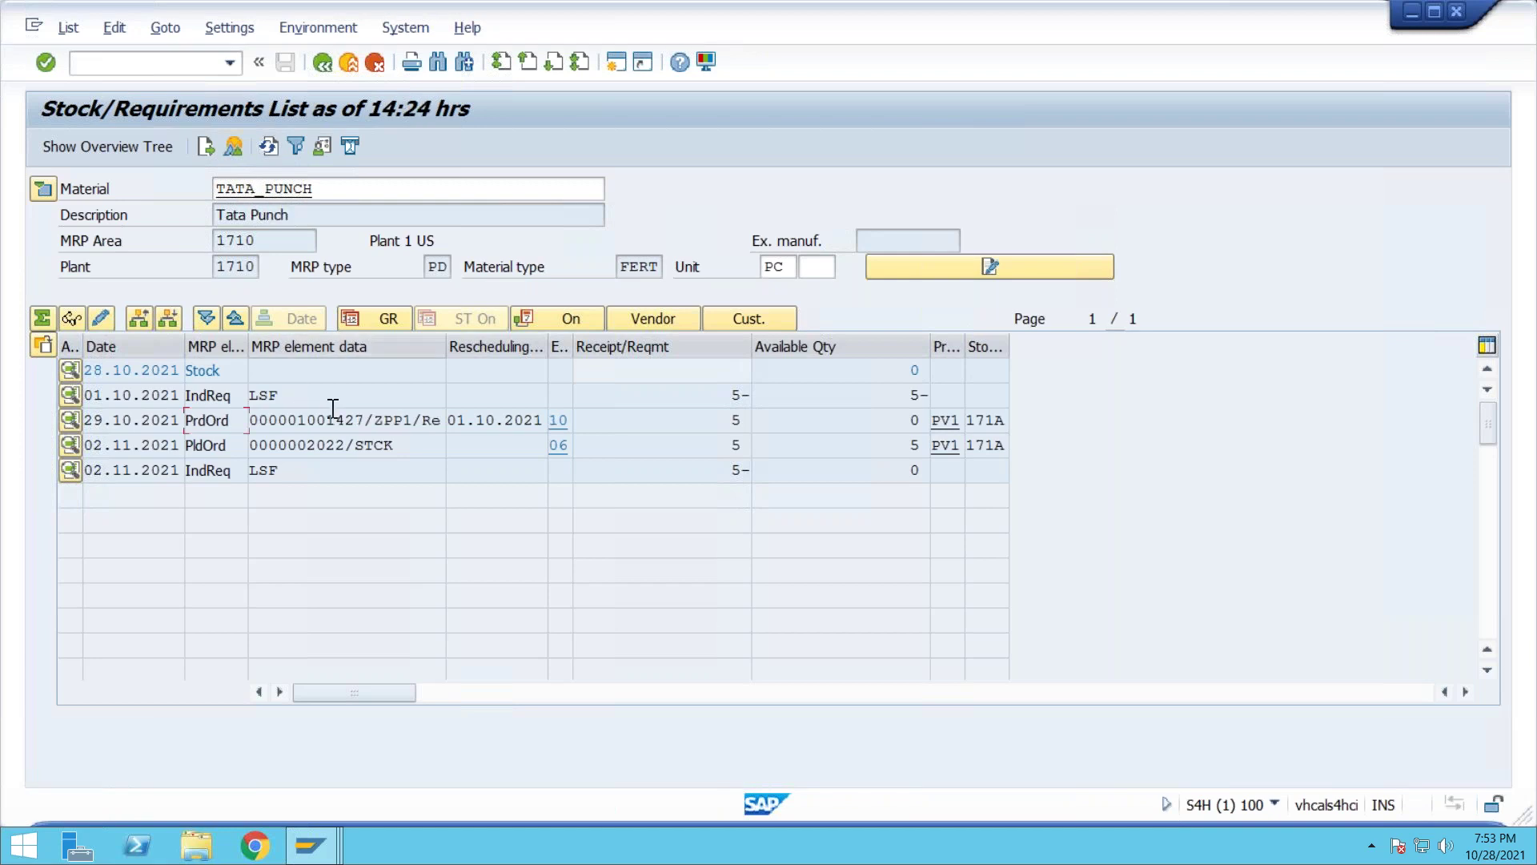
# Copy the new production order's number and load it as a goods issue for order in the goods movement session
pyautogui.moveTo(335, 418); pyautogui.dragTo(249, 418)
pyautogui.hotkey('ctrl', 'c')
pyautogui.click(249, 419)
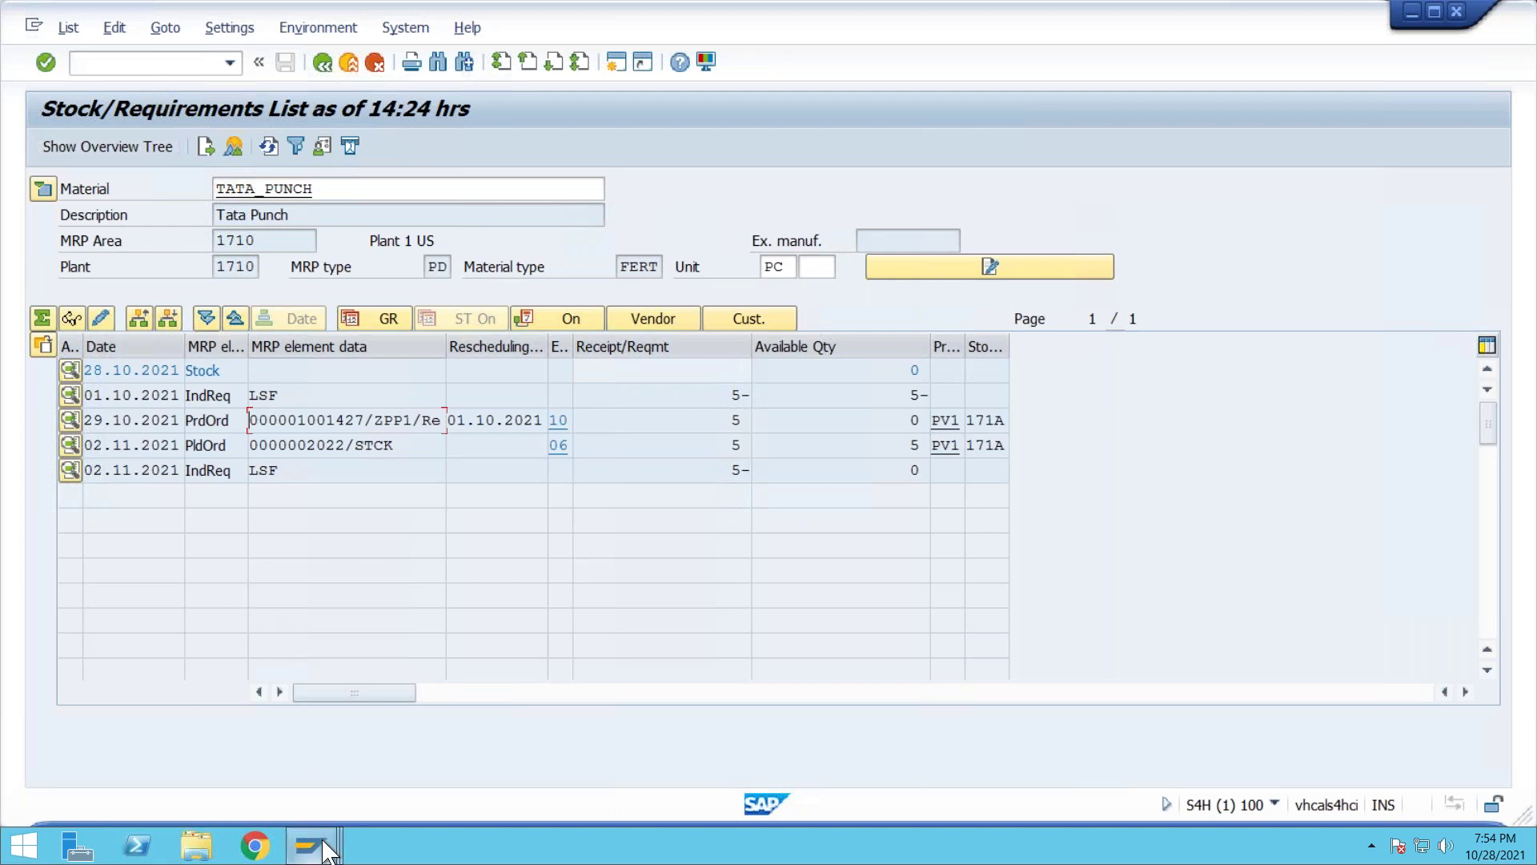
pyautogui.moveTo(327, 850)
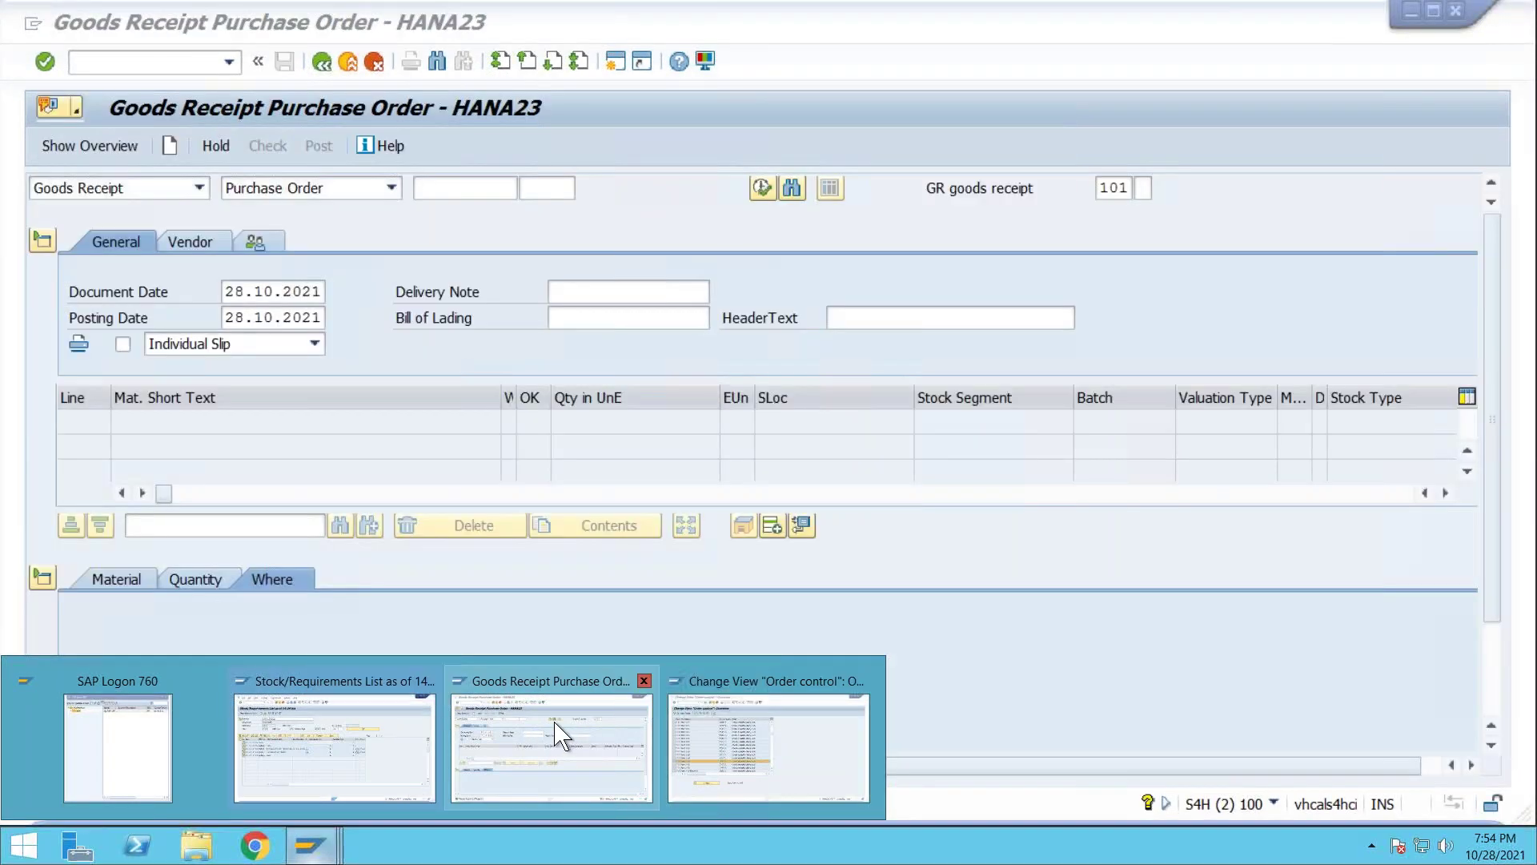
pyautogui.click(558, 732)
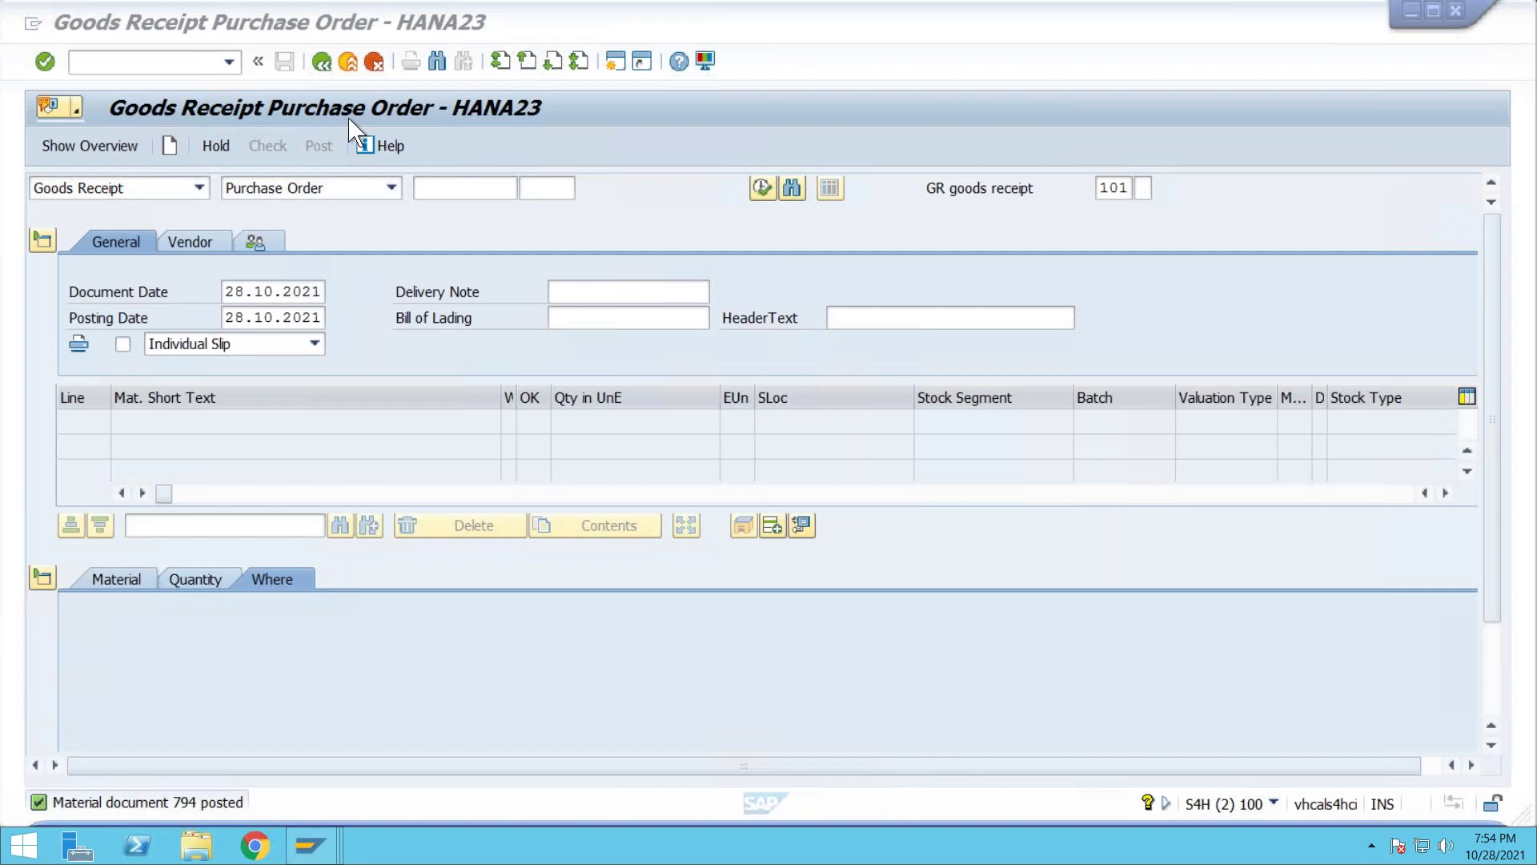
pyautogui.click(170, 190)
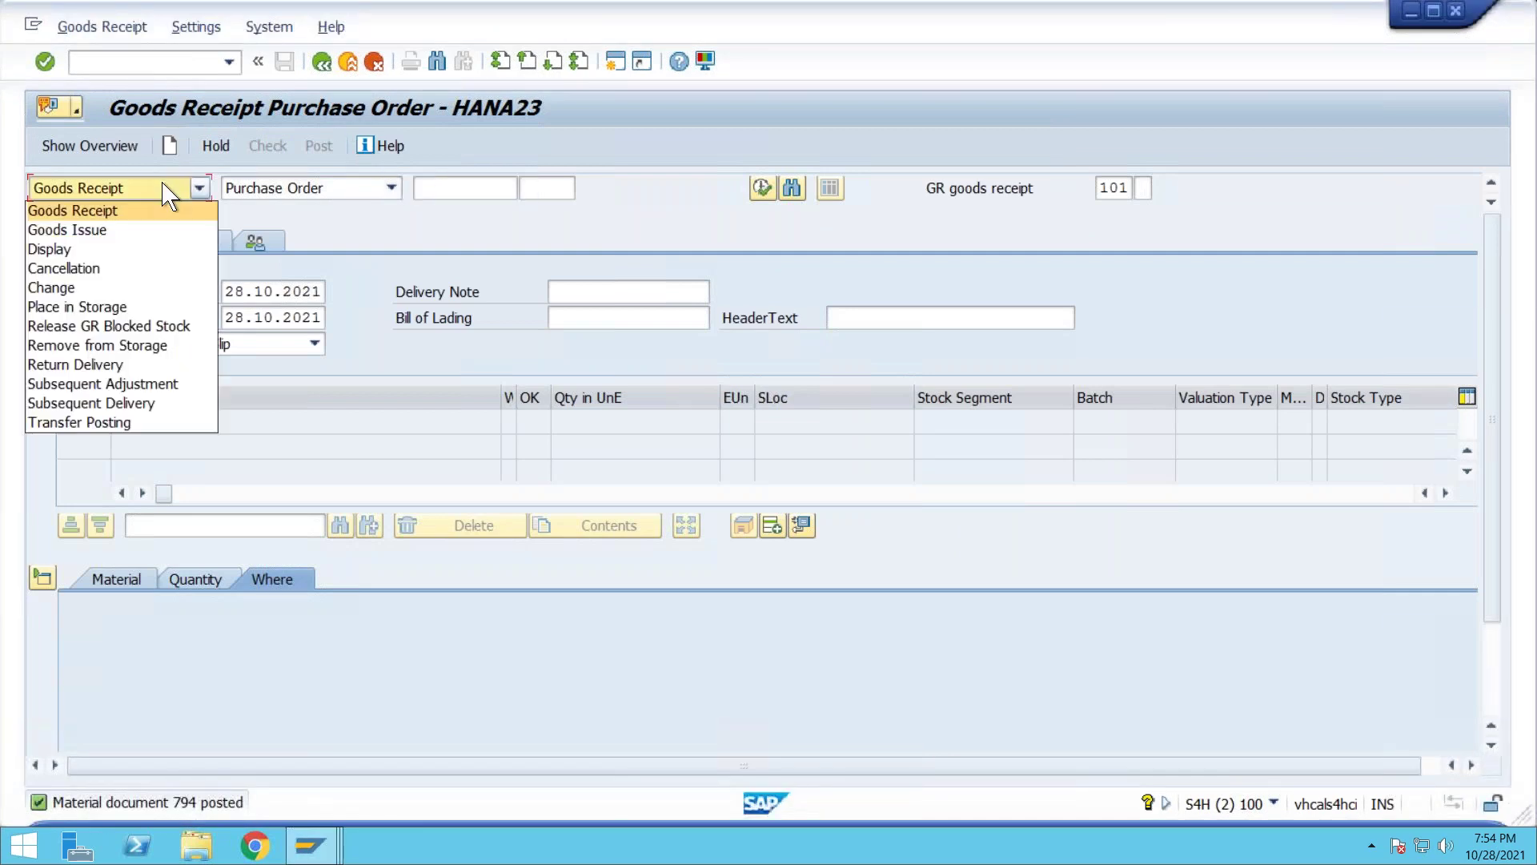
pyautogui.click(157, 233)
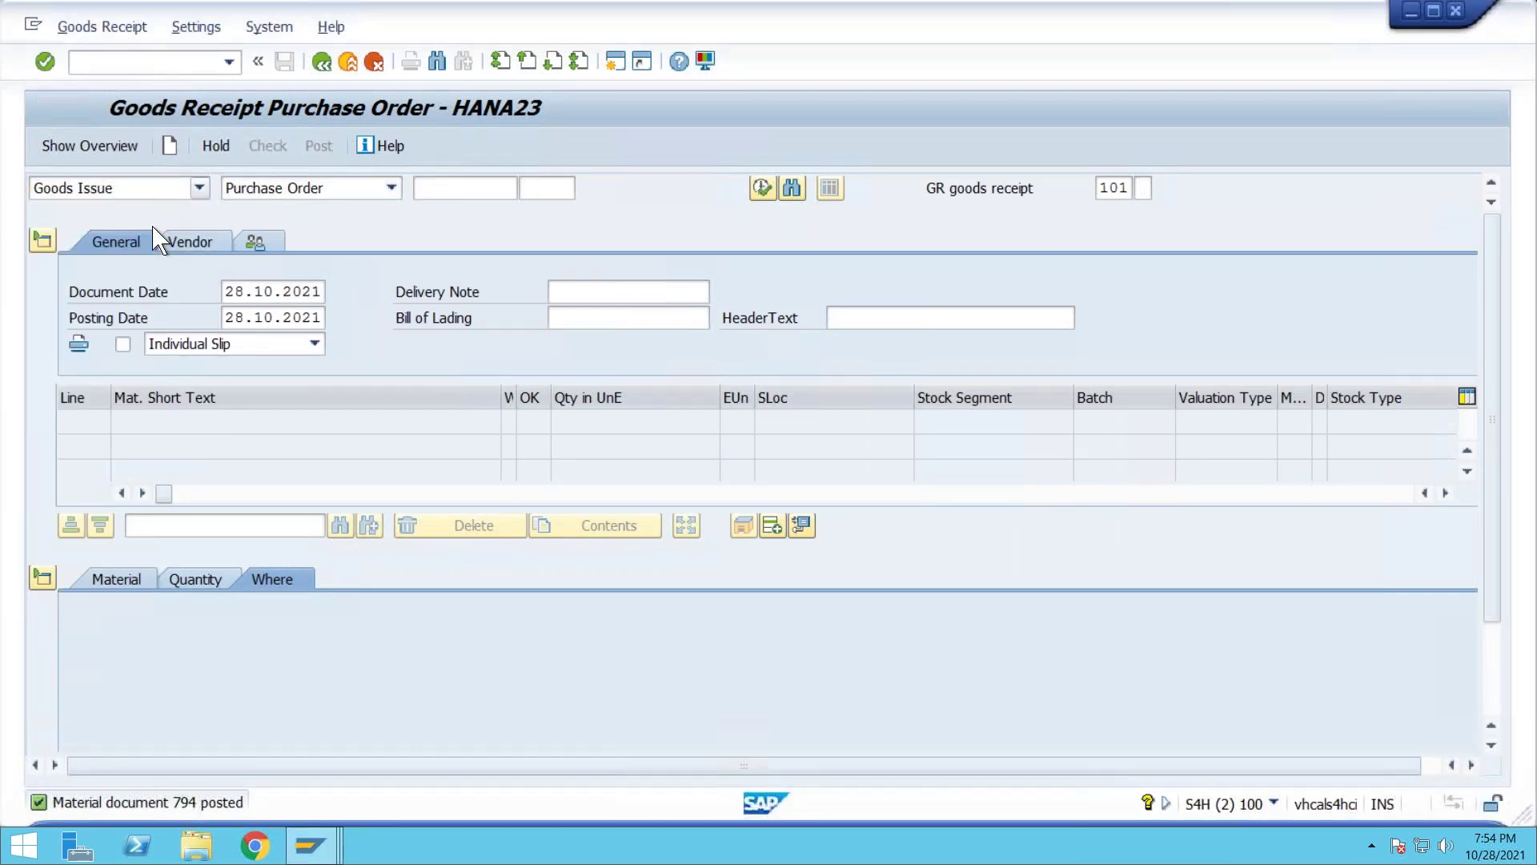
pyautogui.click(276, 192)
pyautogui.click(287, 231)
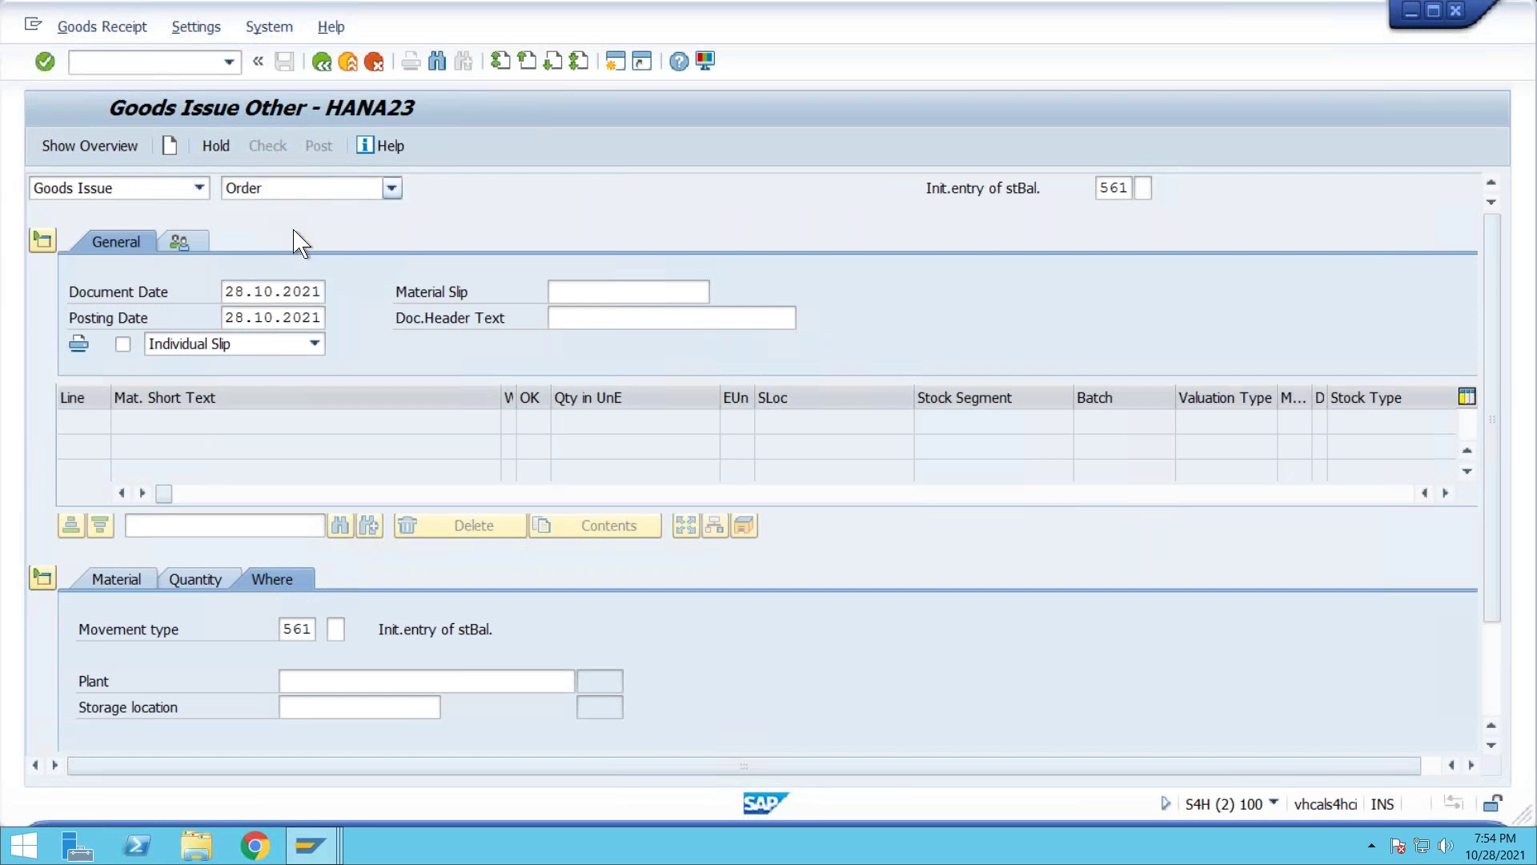
pyautogui.click(484, 195)
pyautogui.hotkey('ctrl', 'v')
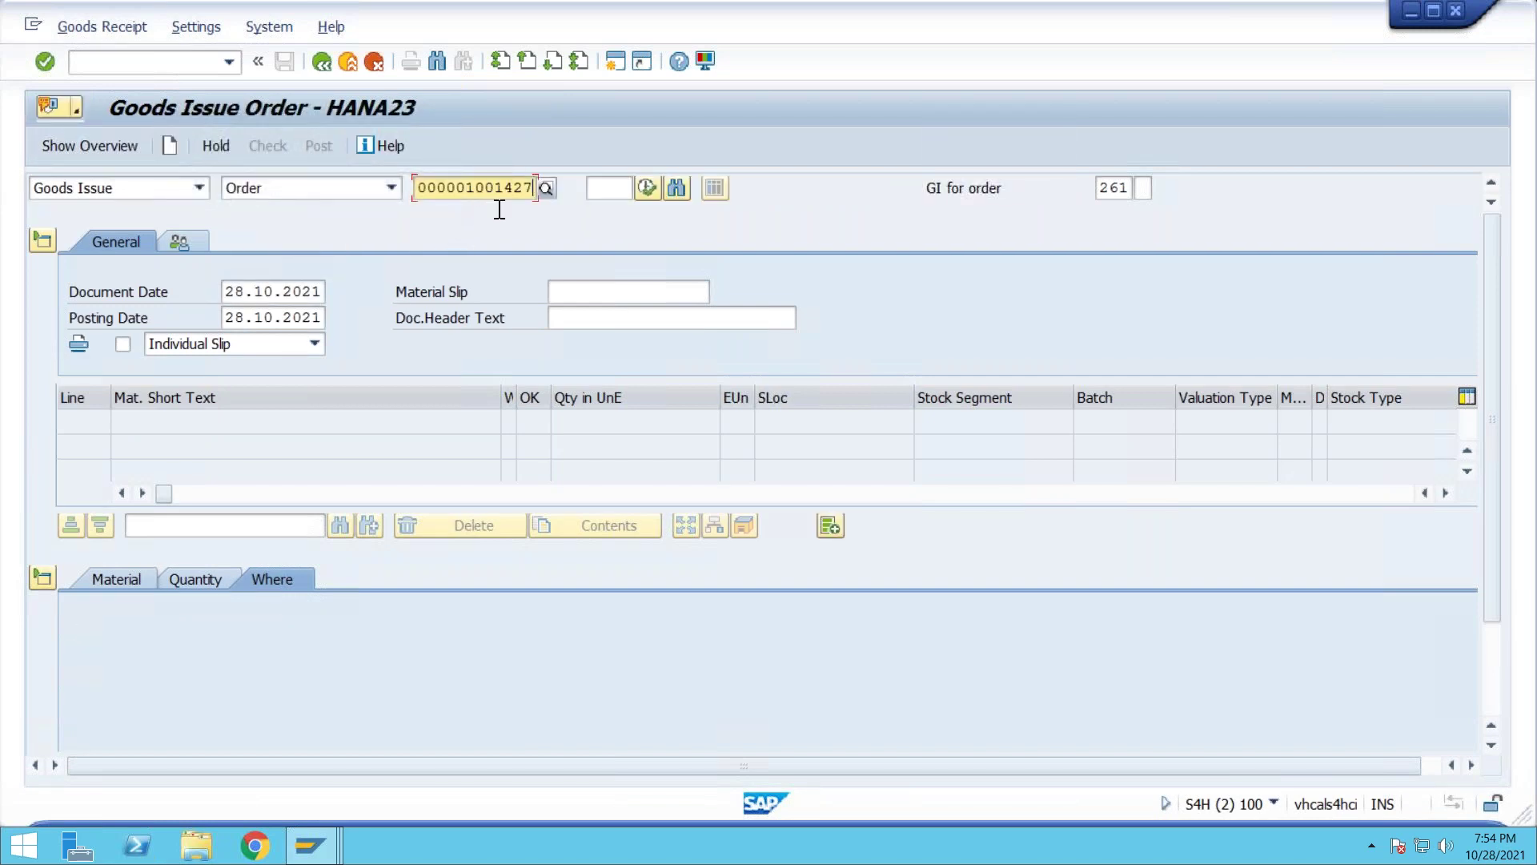
pyautogui.press('Return')
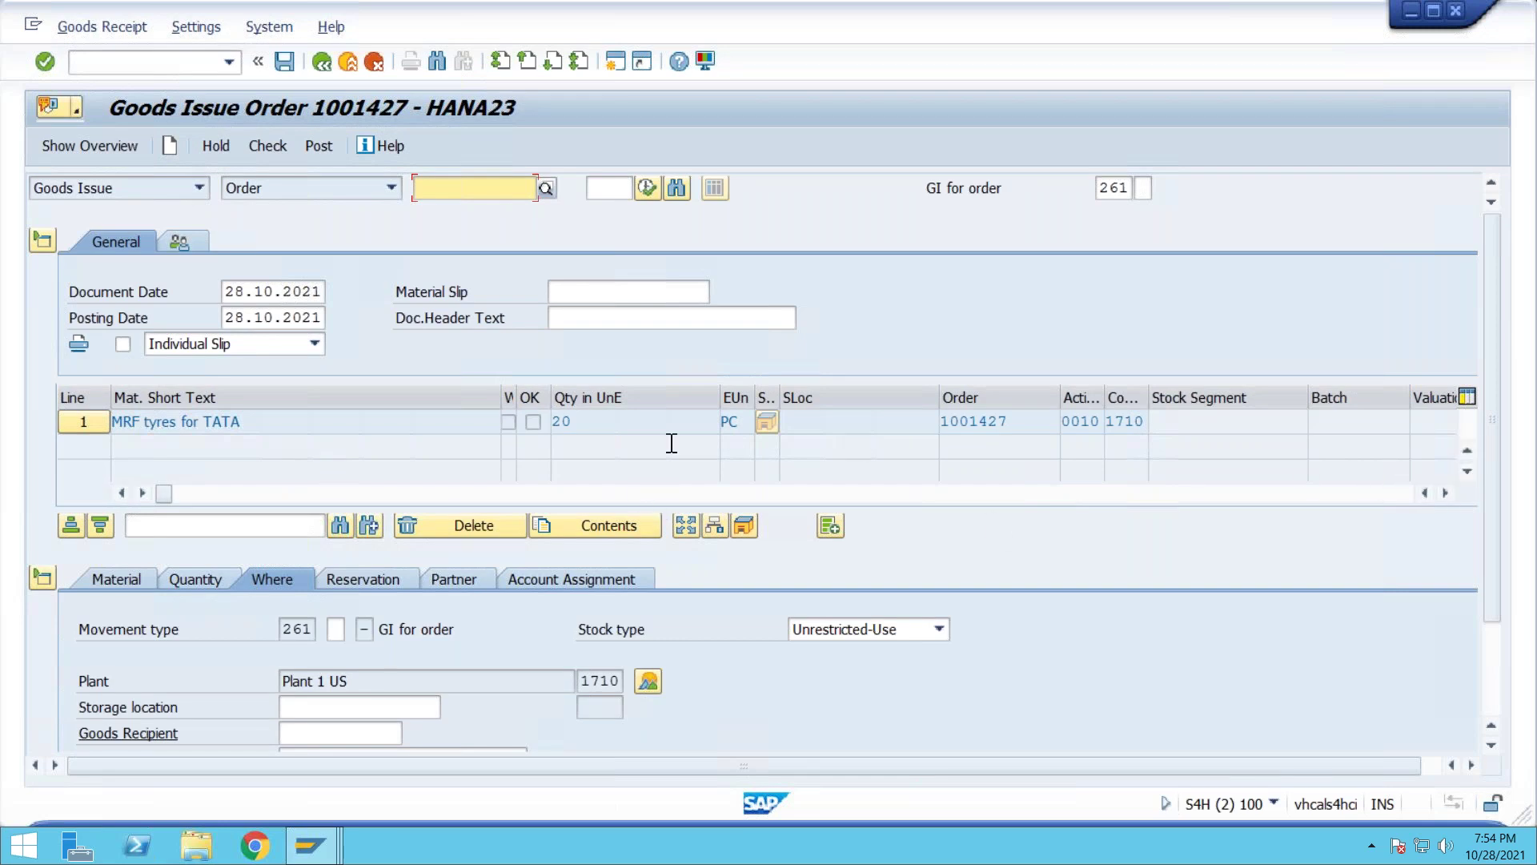
# Display the production order from the stock/requirements list and review its components, operations and the components assigned to operation 0010
pyautogui.hotkey('alt', 'Tab')
pyautogui.click(70, 420)
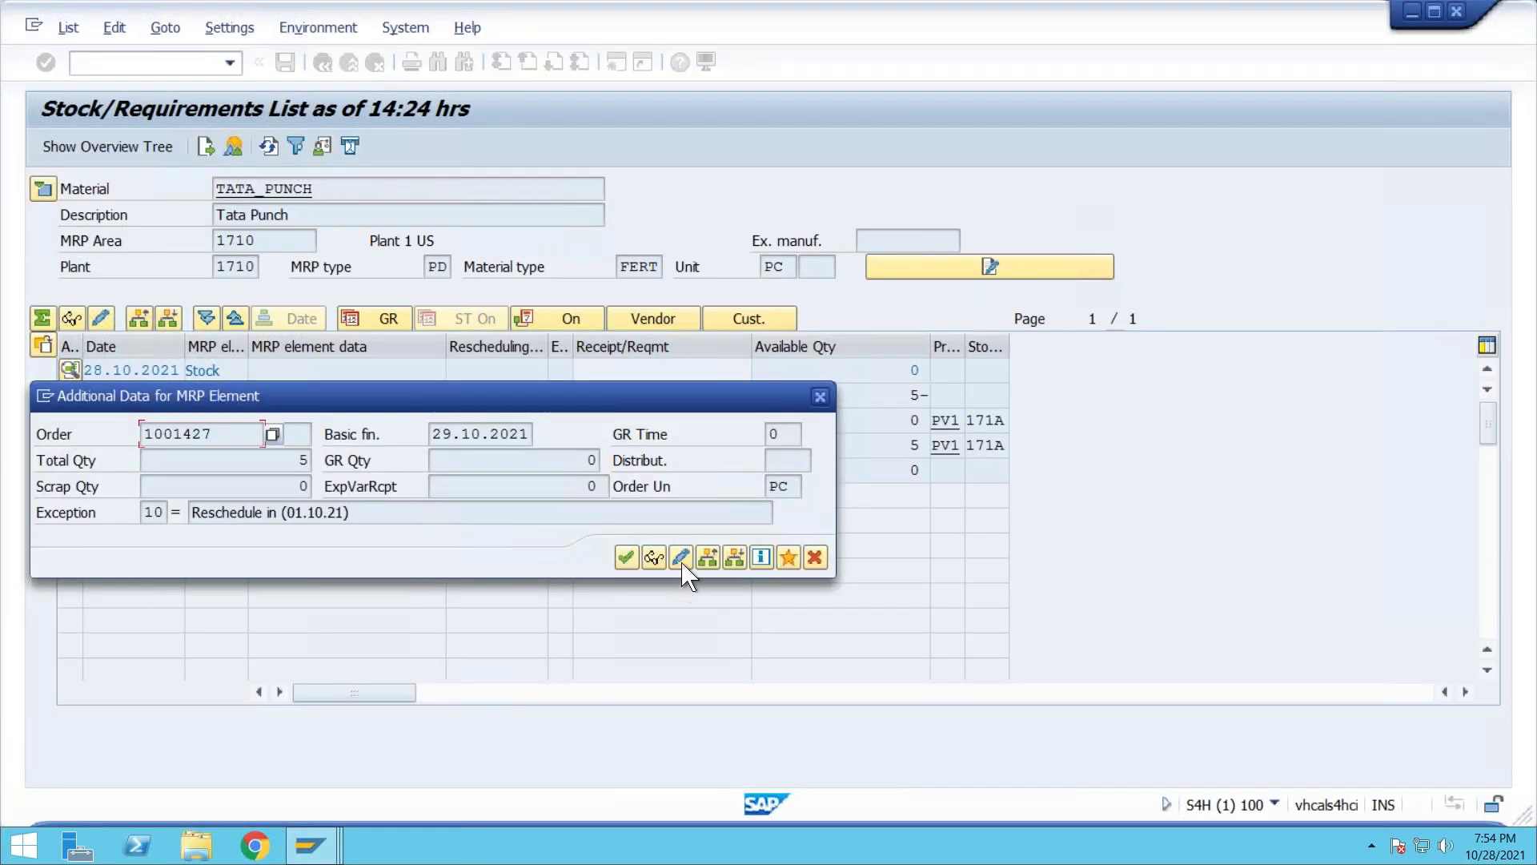
pyautogui.click(654, 558)
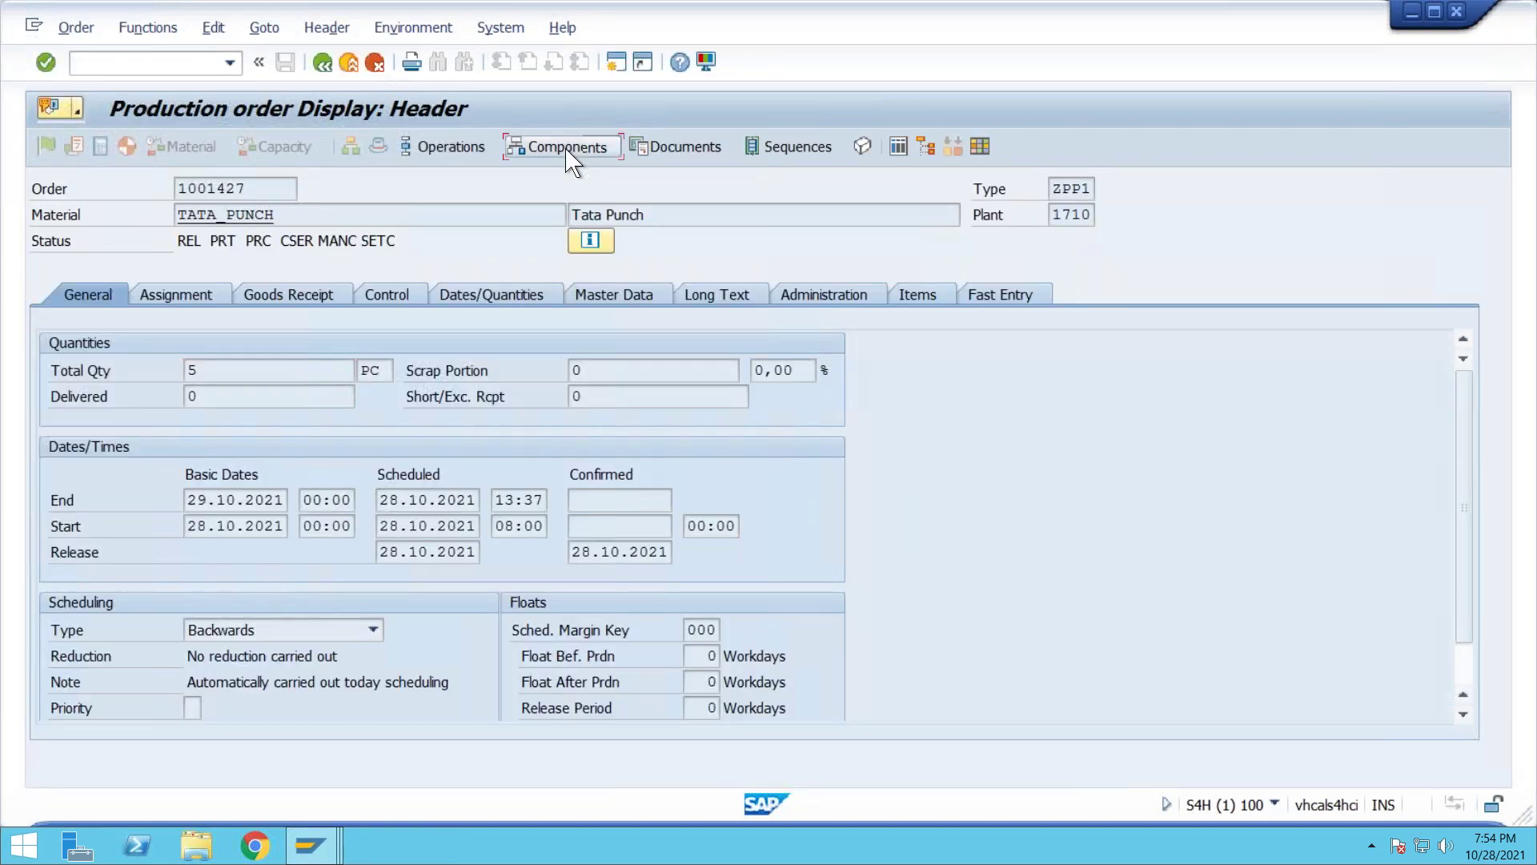
pyautogui.click(570, 149)
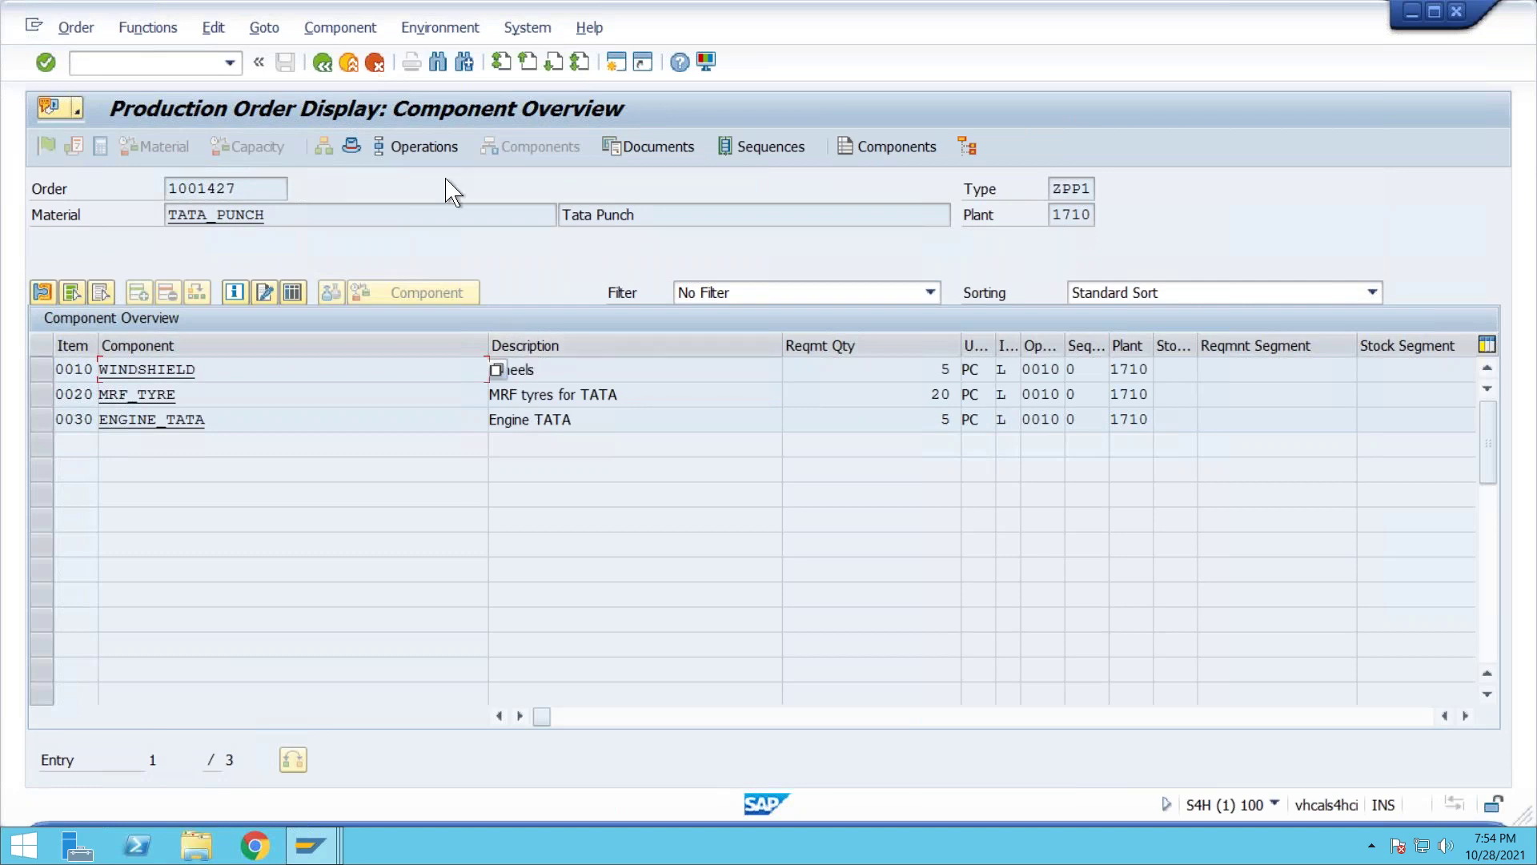
pyautogui.click(392, 152)
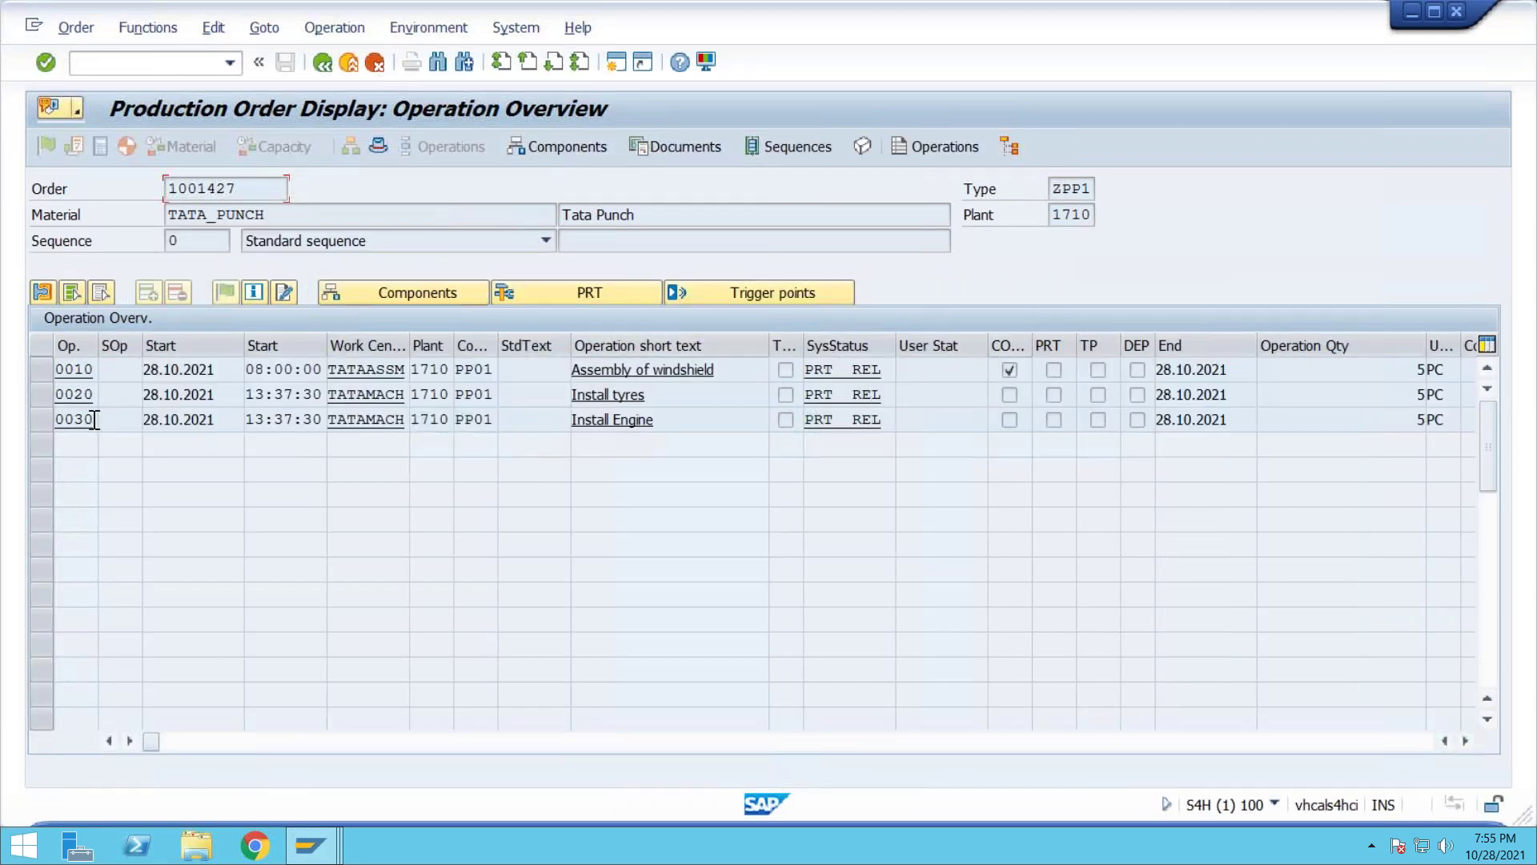
pyautogui.click(42, 371)
pyautogui.click(408, 295)
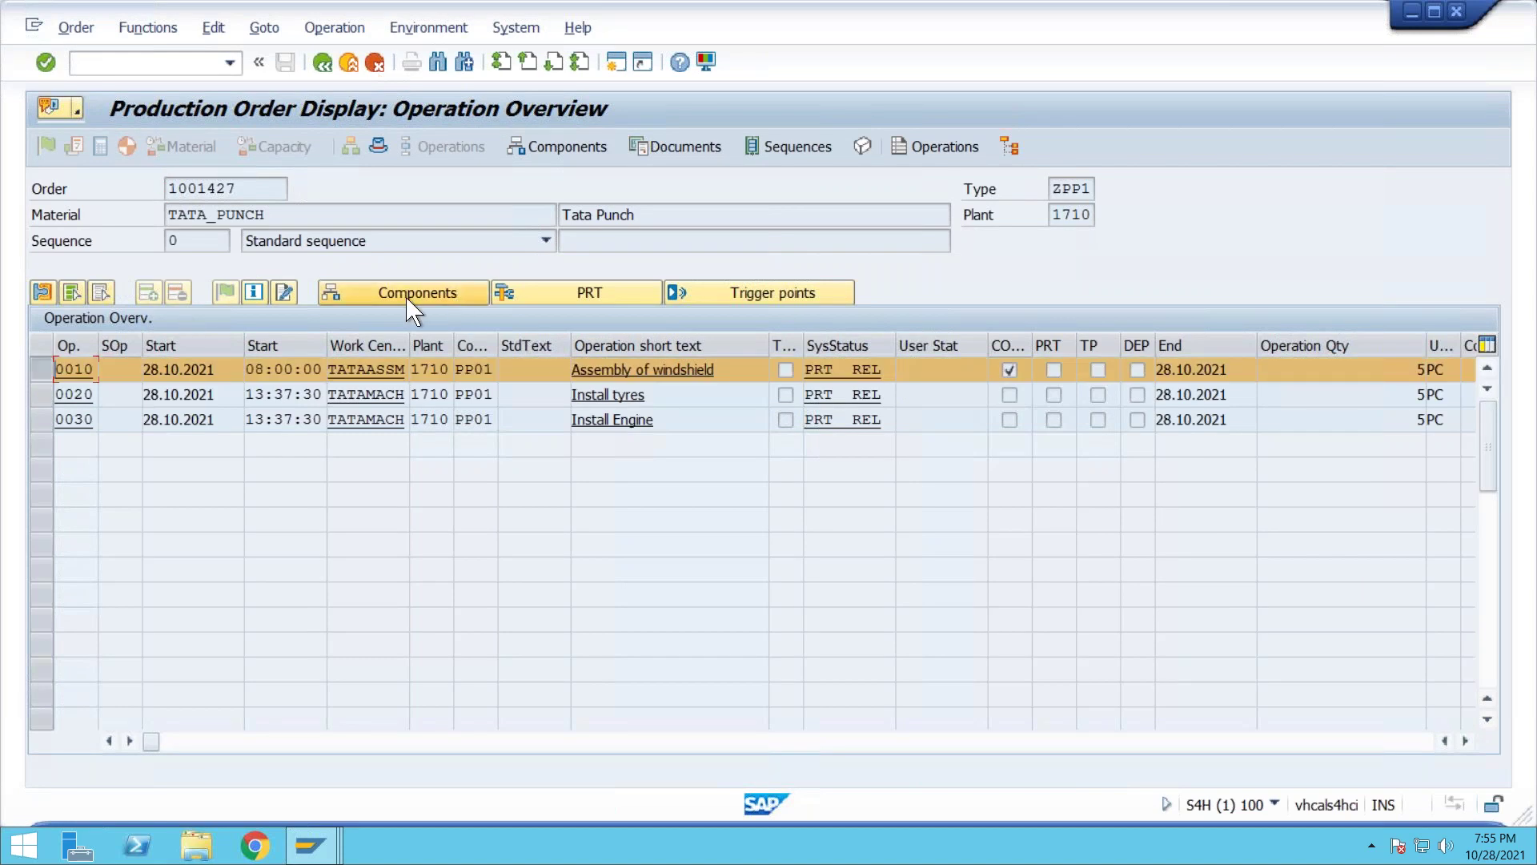
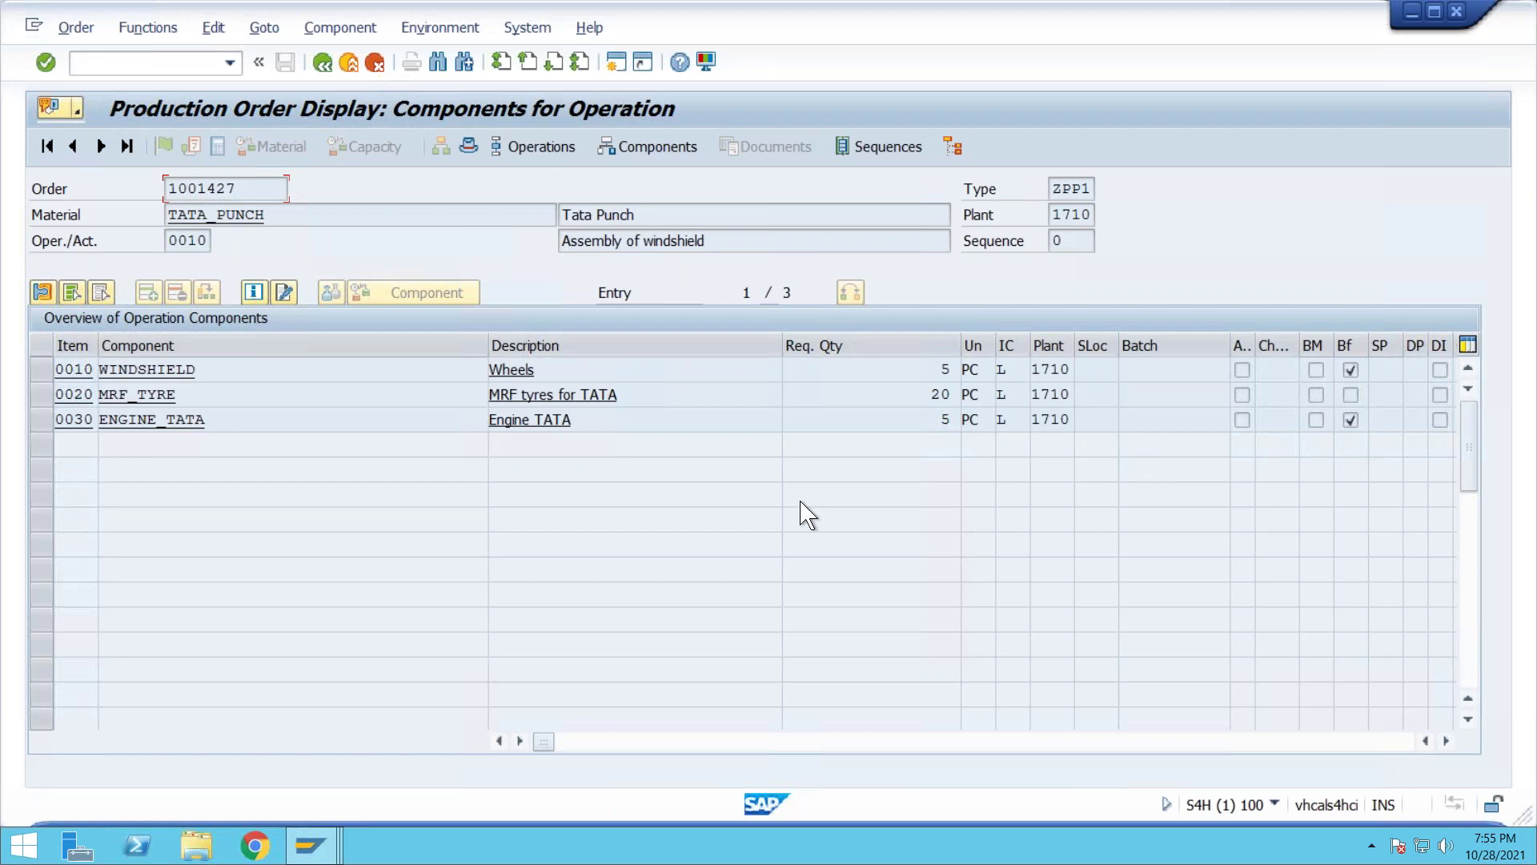
# Return to the goods issue and set the storage location of the MRF tyres item to 171C
pyautogui.hotkey('alt', 'Tab')
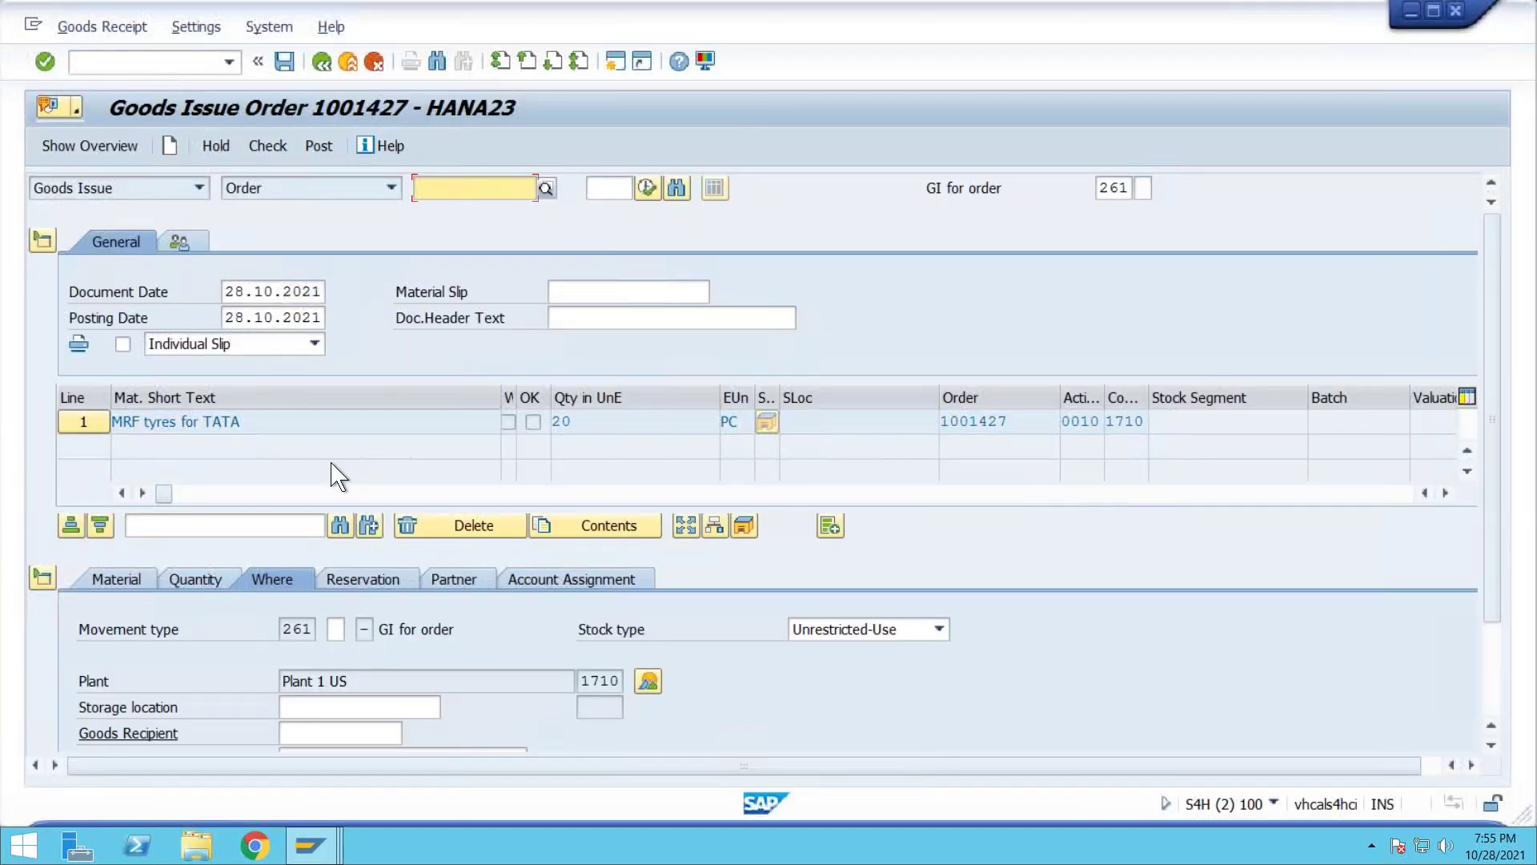
pyautogui.scroll(-3, 337, 477)
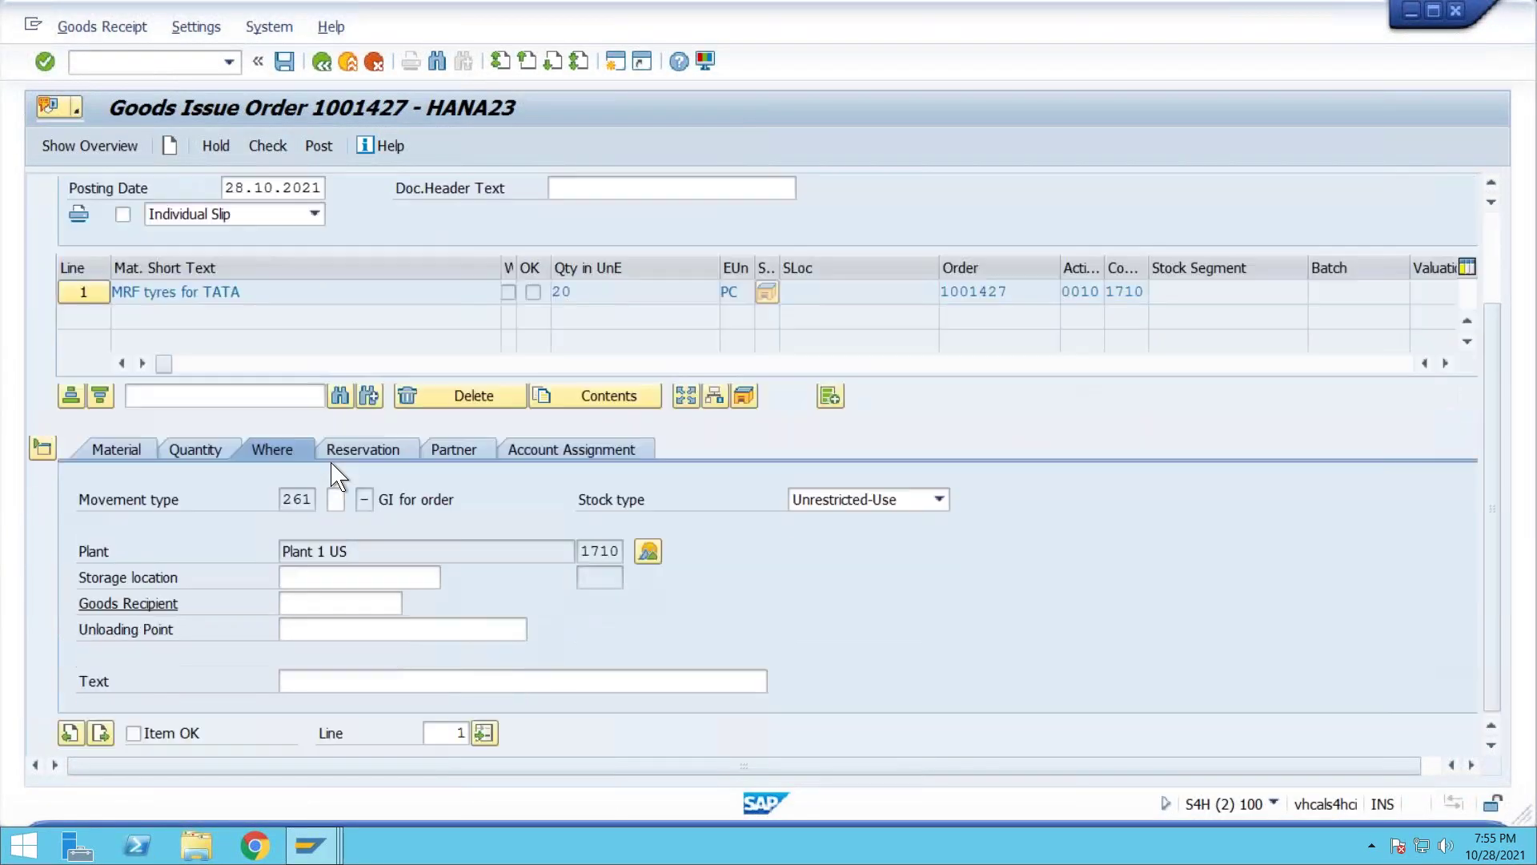
pyautogui.click(329, 576)
pyautogui.write('1')
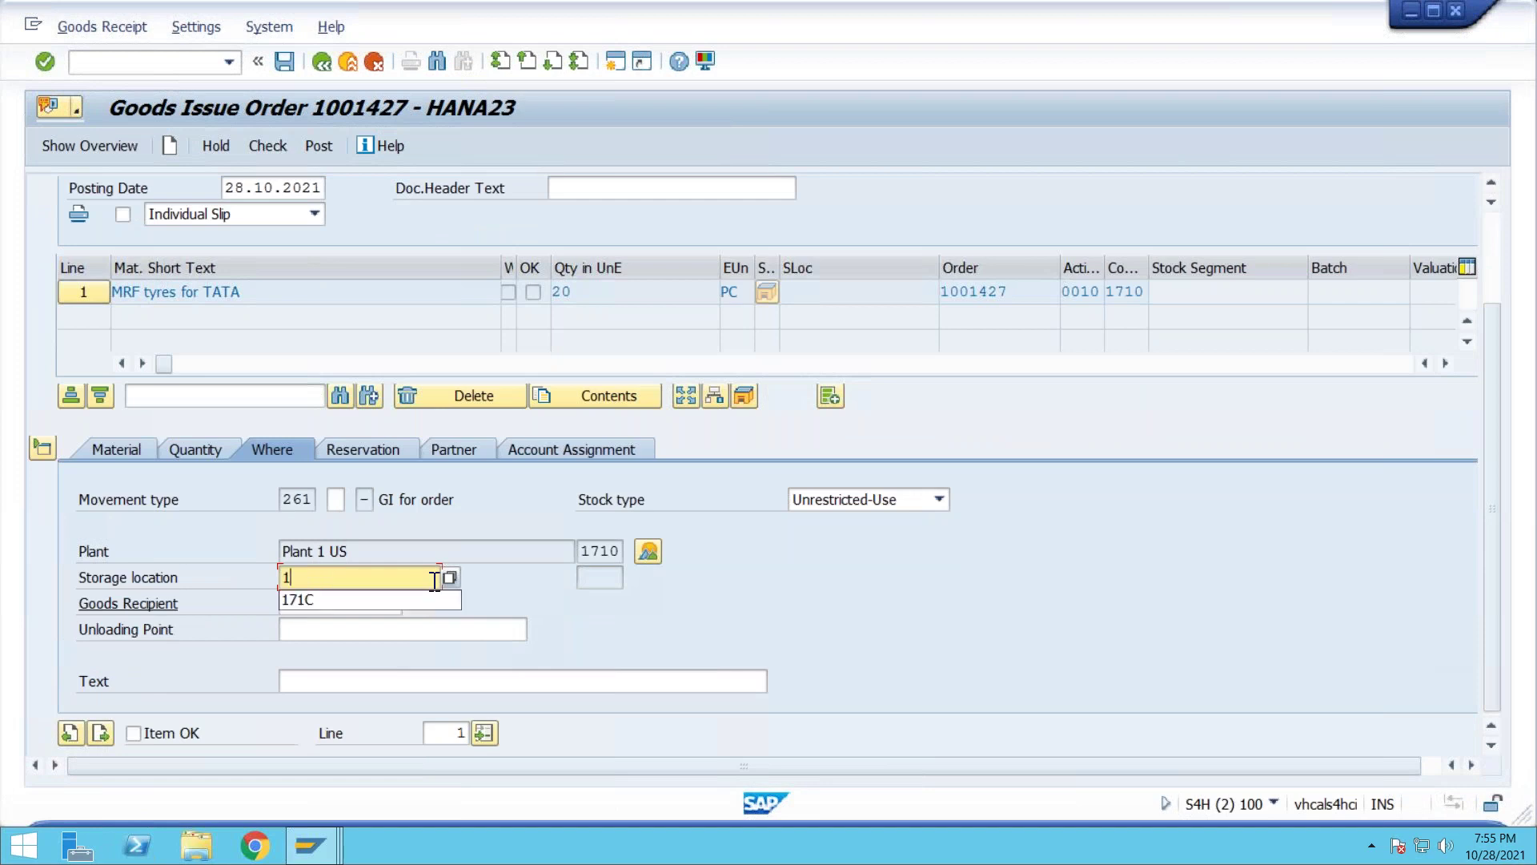
pyautogui.write('71C')
pyautogui.press('Return')
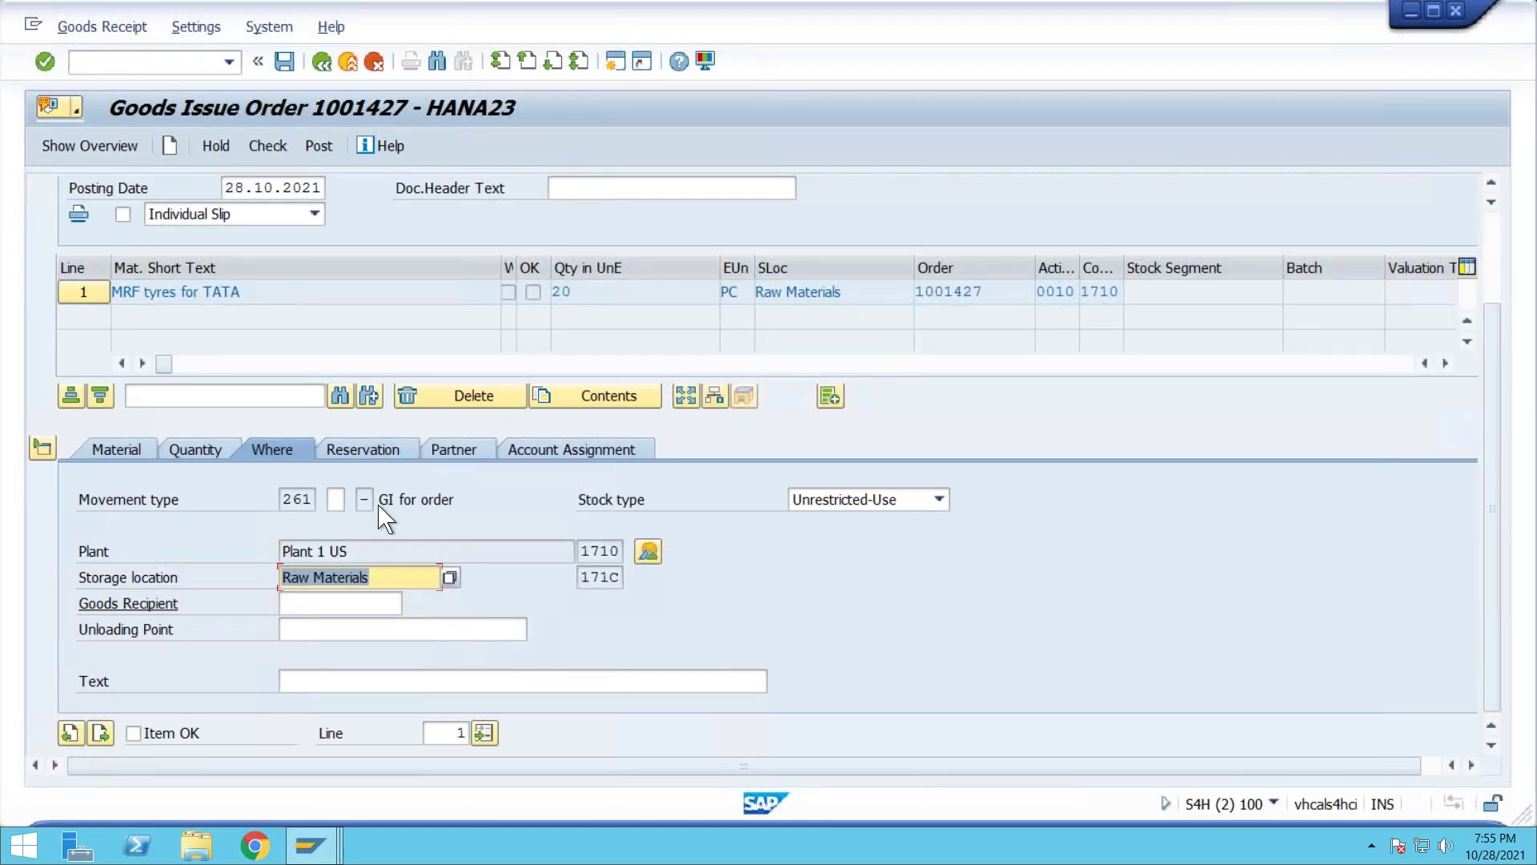
# Mark the MRF tyres item as OK, check the goods issue document and post it
pyautogui.click(132, 733)
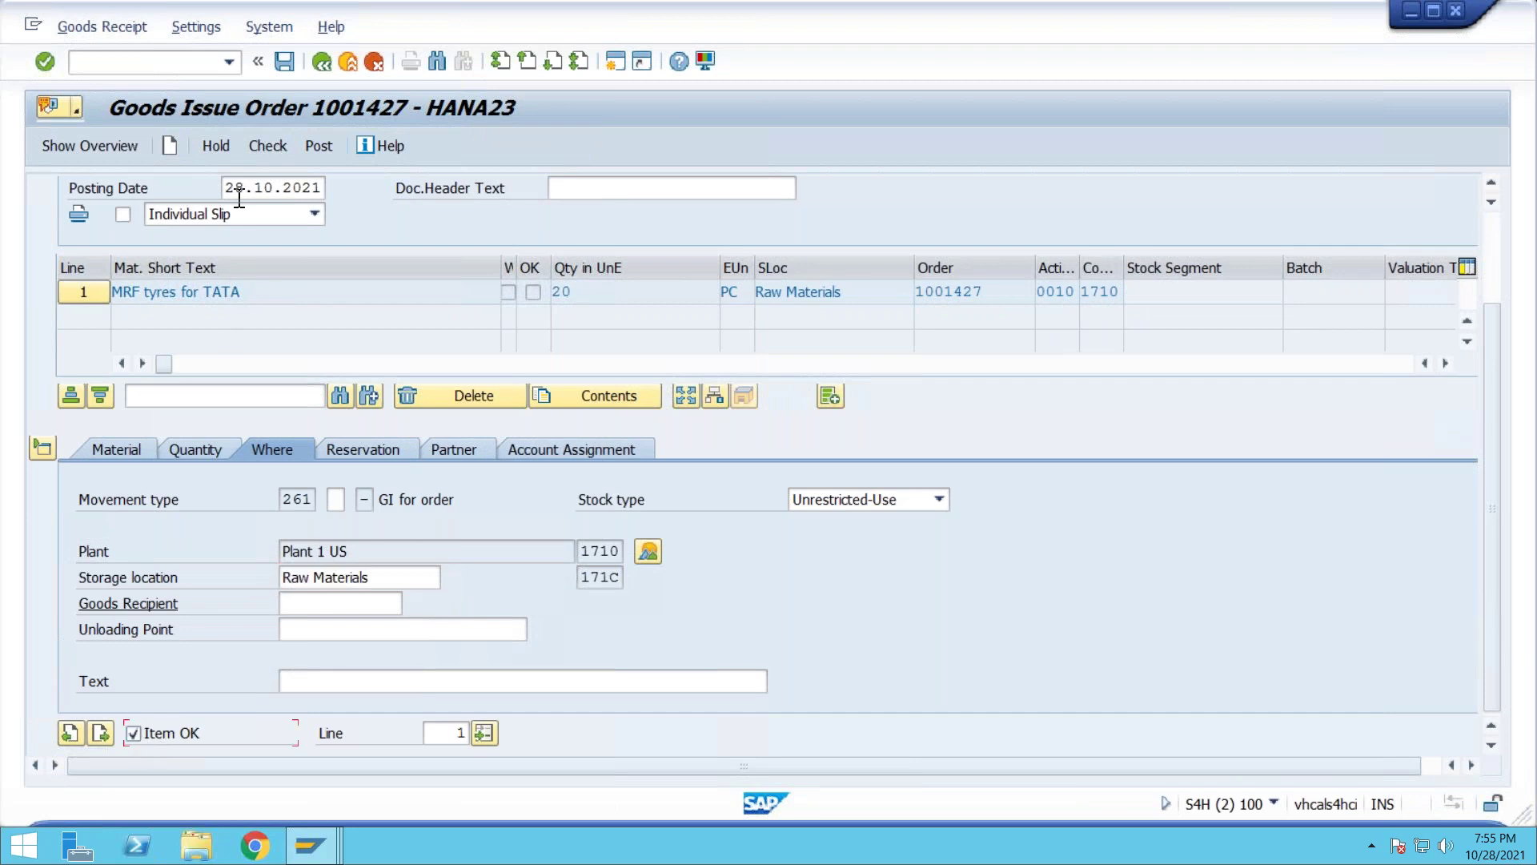
pyautogui.click(271, 147)
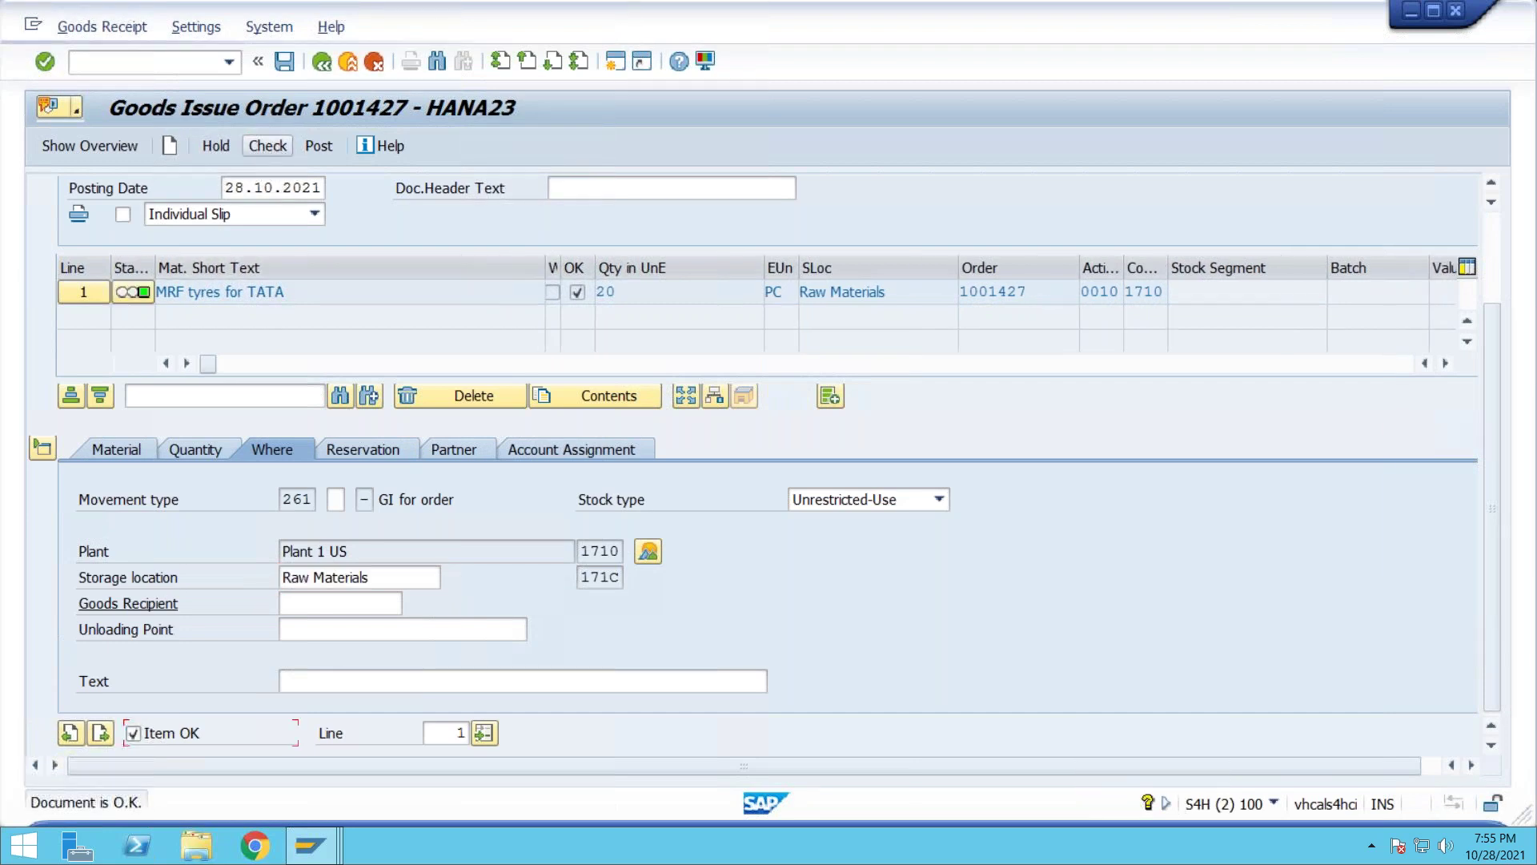
pyautogui.click(319, 145)
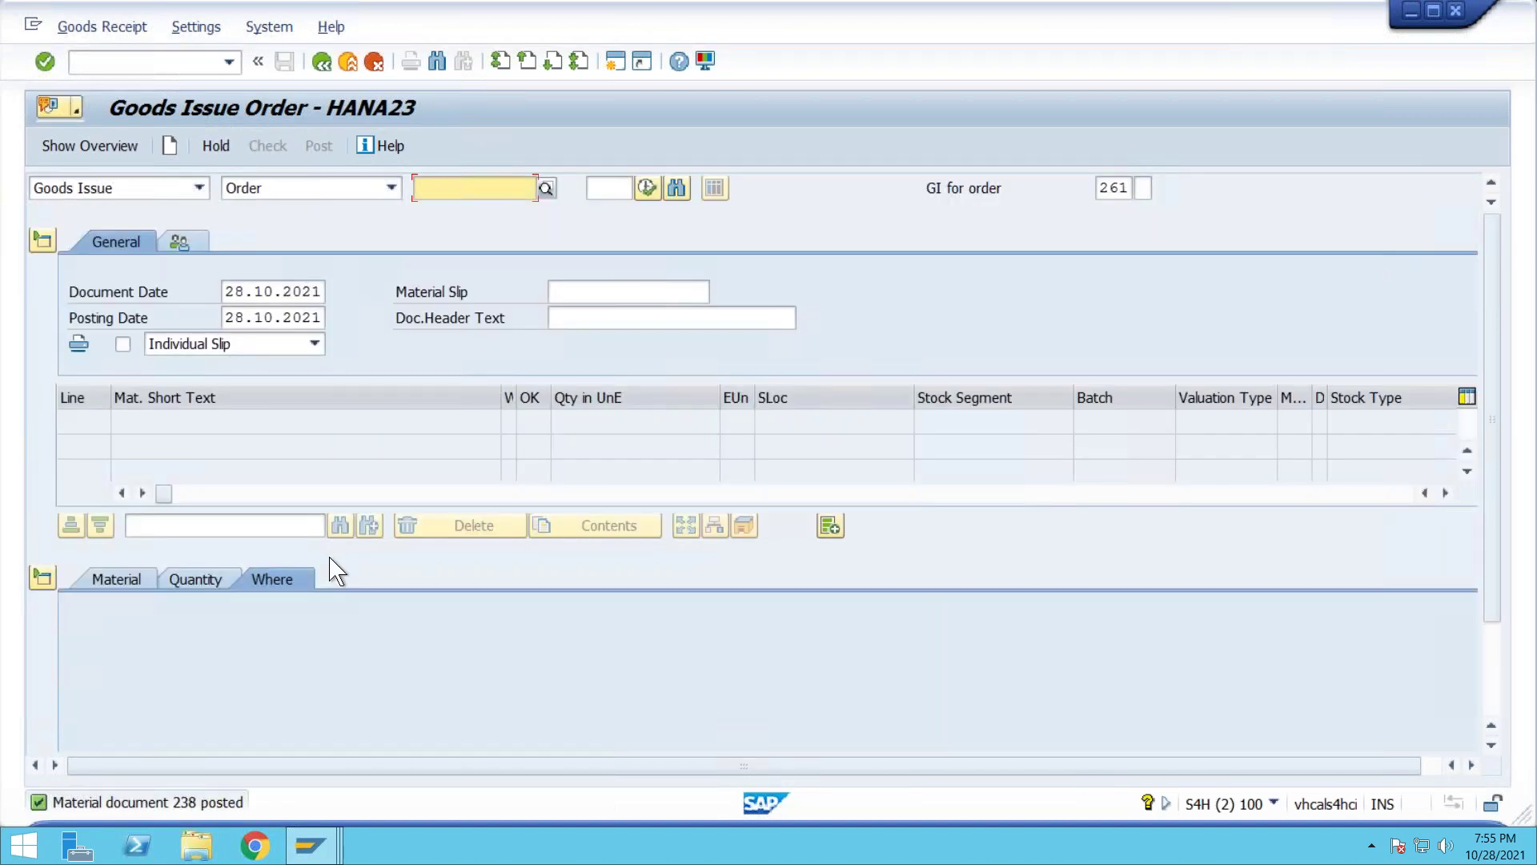
# Return to the stock/requirements list session and redisplay the TATA_PUNCH production order's header from its list entry
pyautogui.moveTo(310, 850)
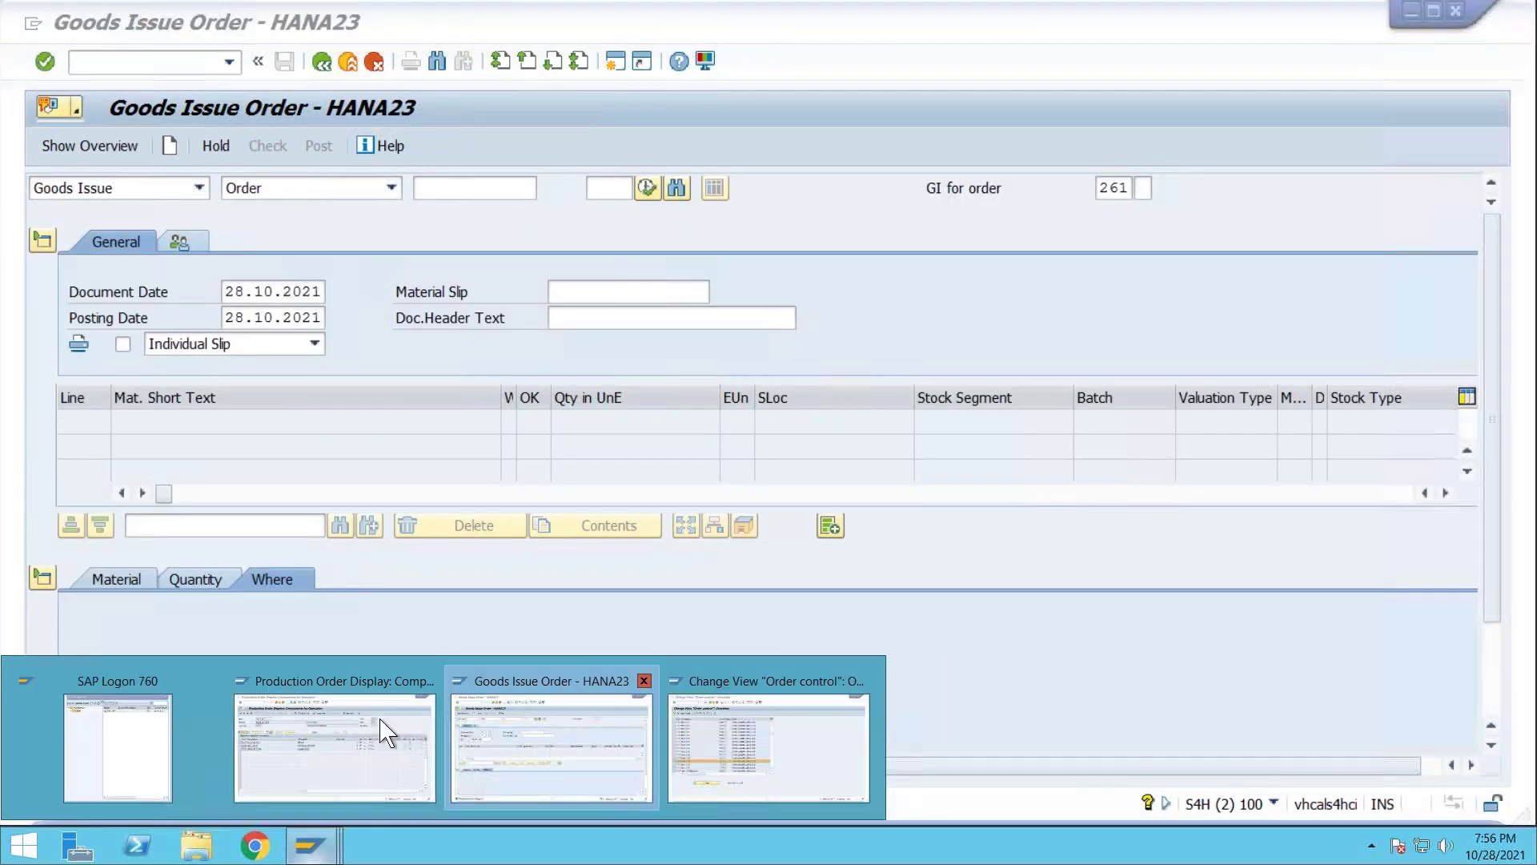
pyautogui.click(345, 735)
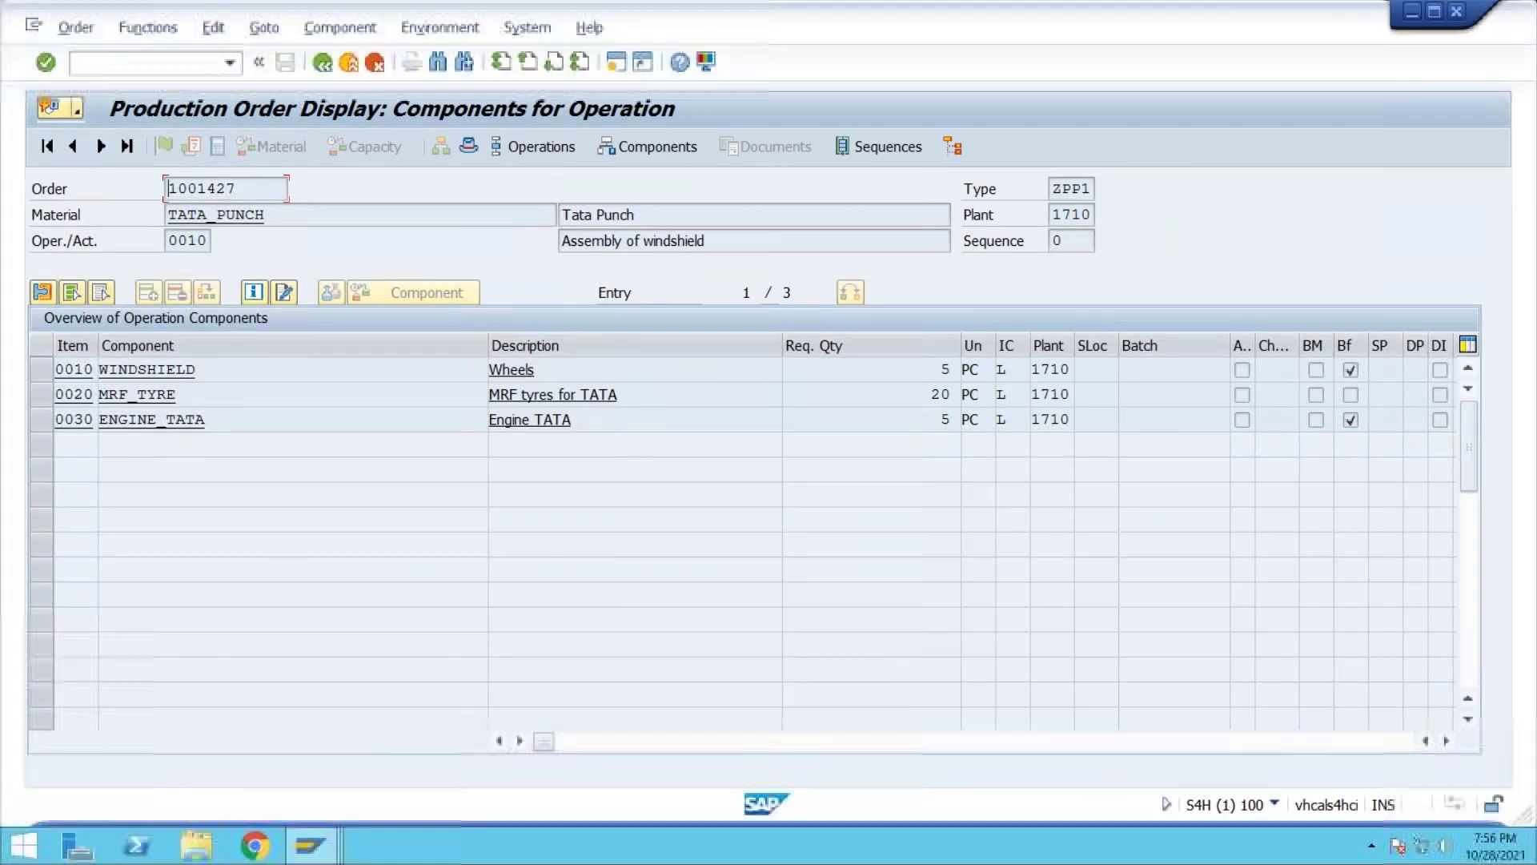
pyautogui.click(322, 62)
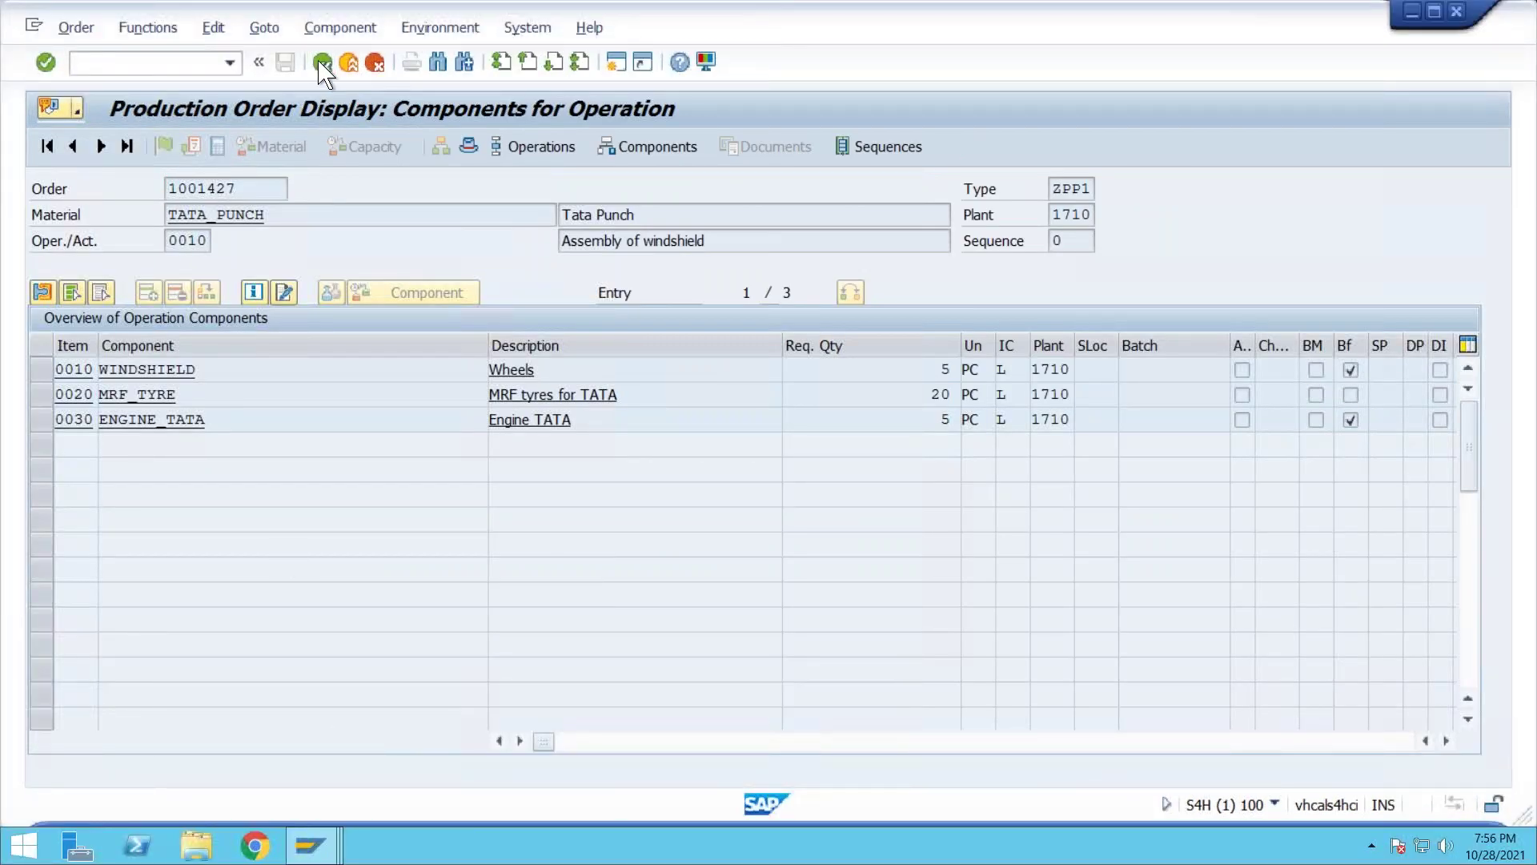
pyautogui.click(322, 62)
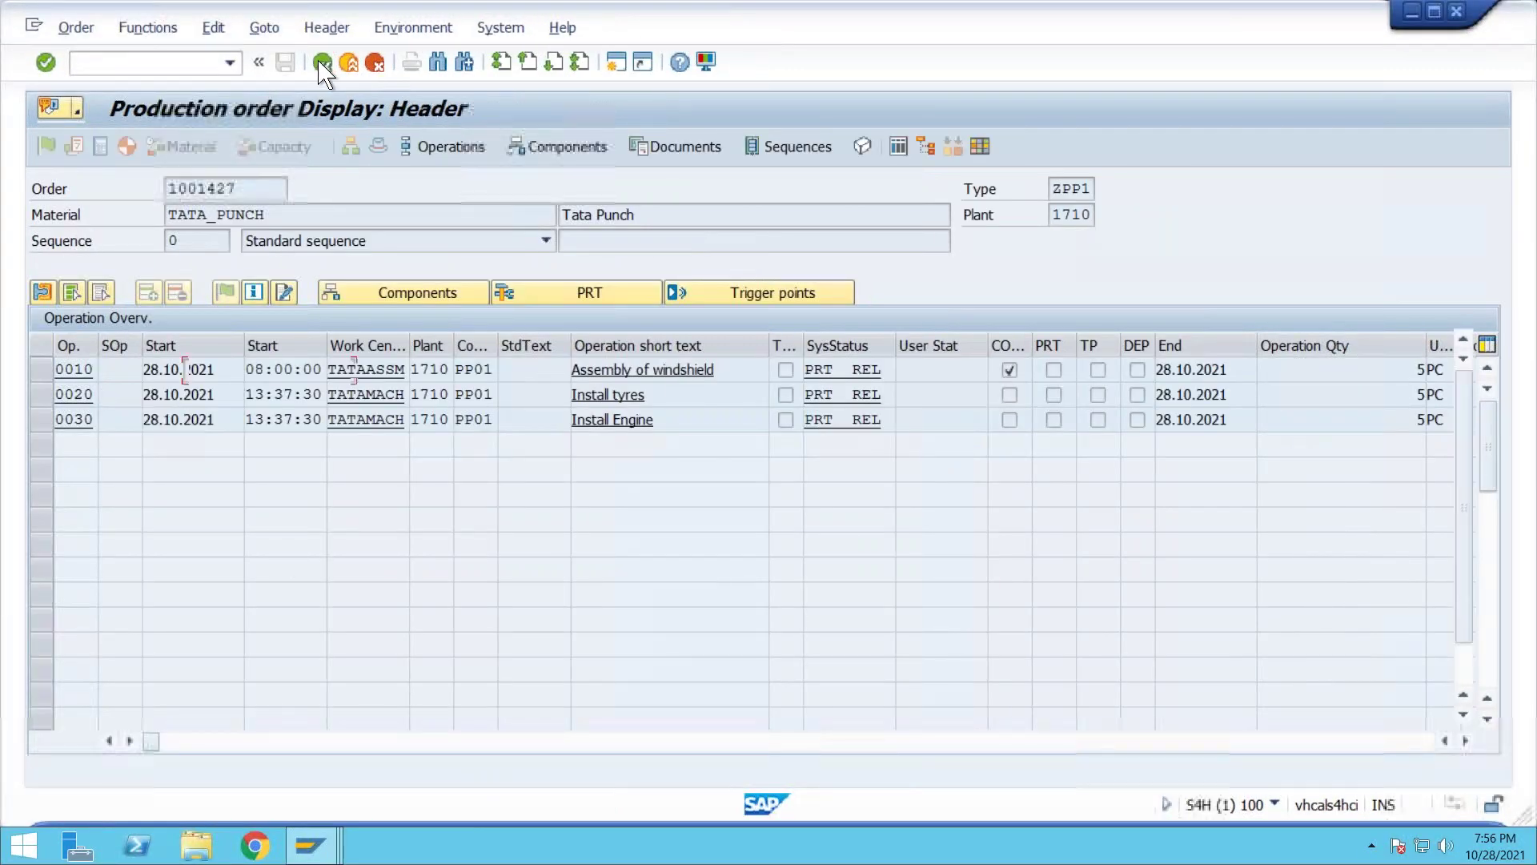
pyautogui.click(321, 62)
pyautogui.click(322, 61)
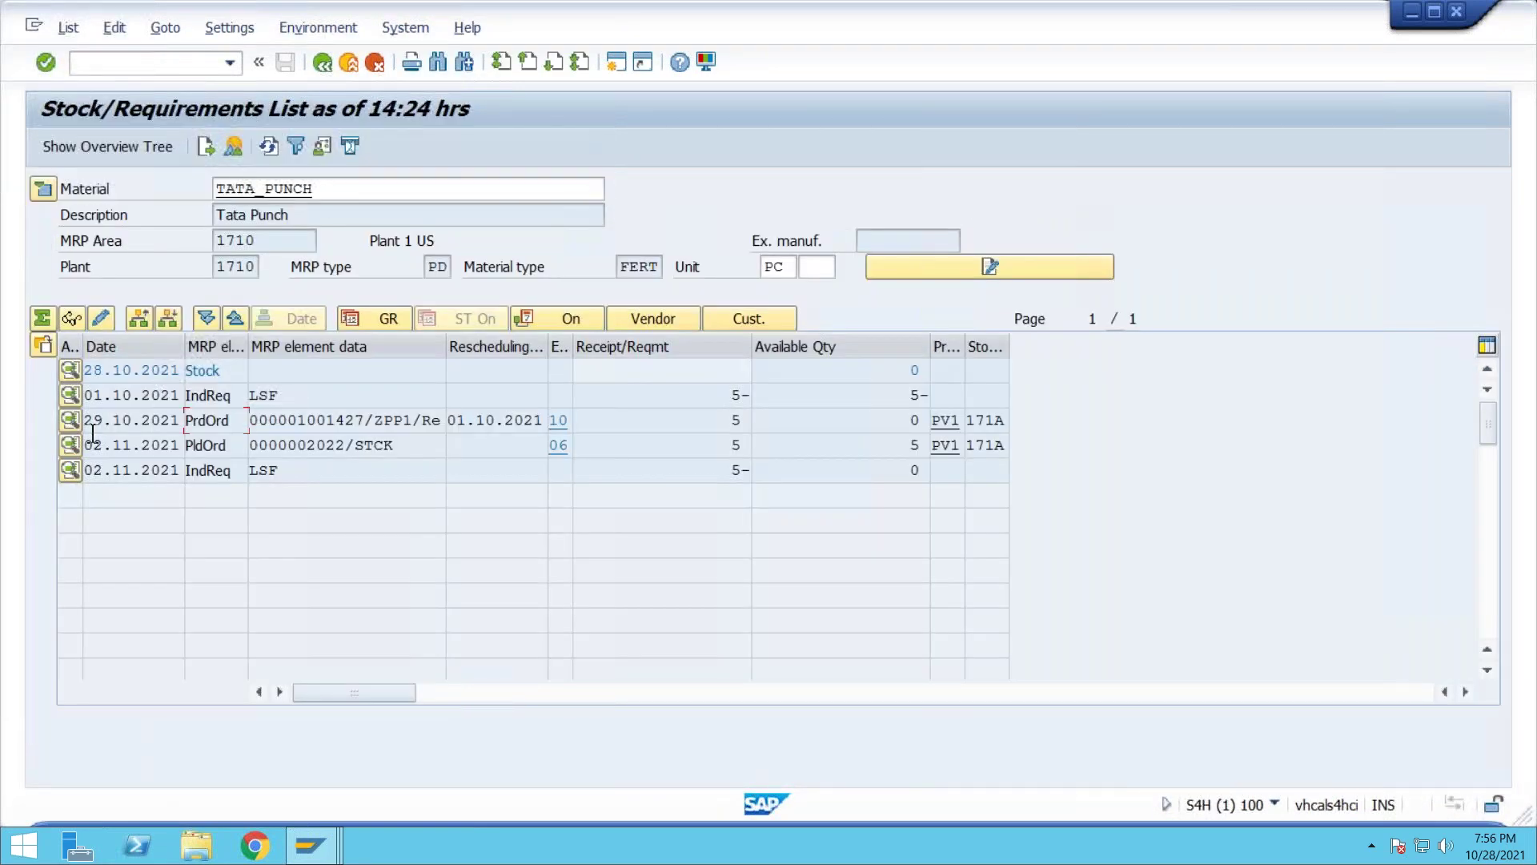
pyautogui.click(70, 420)
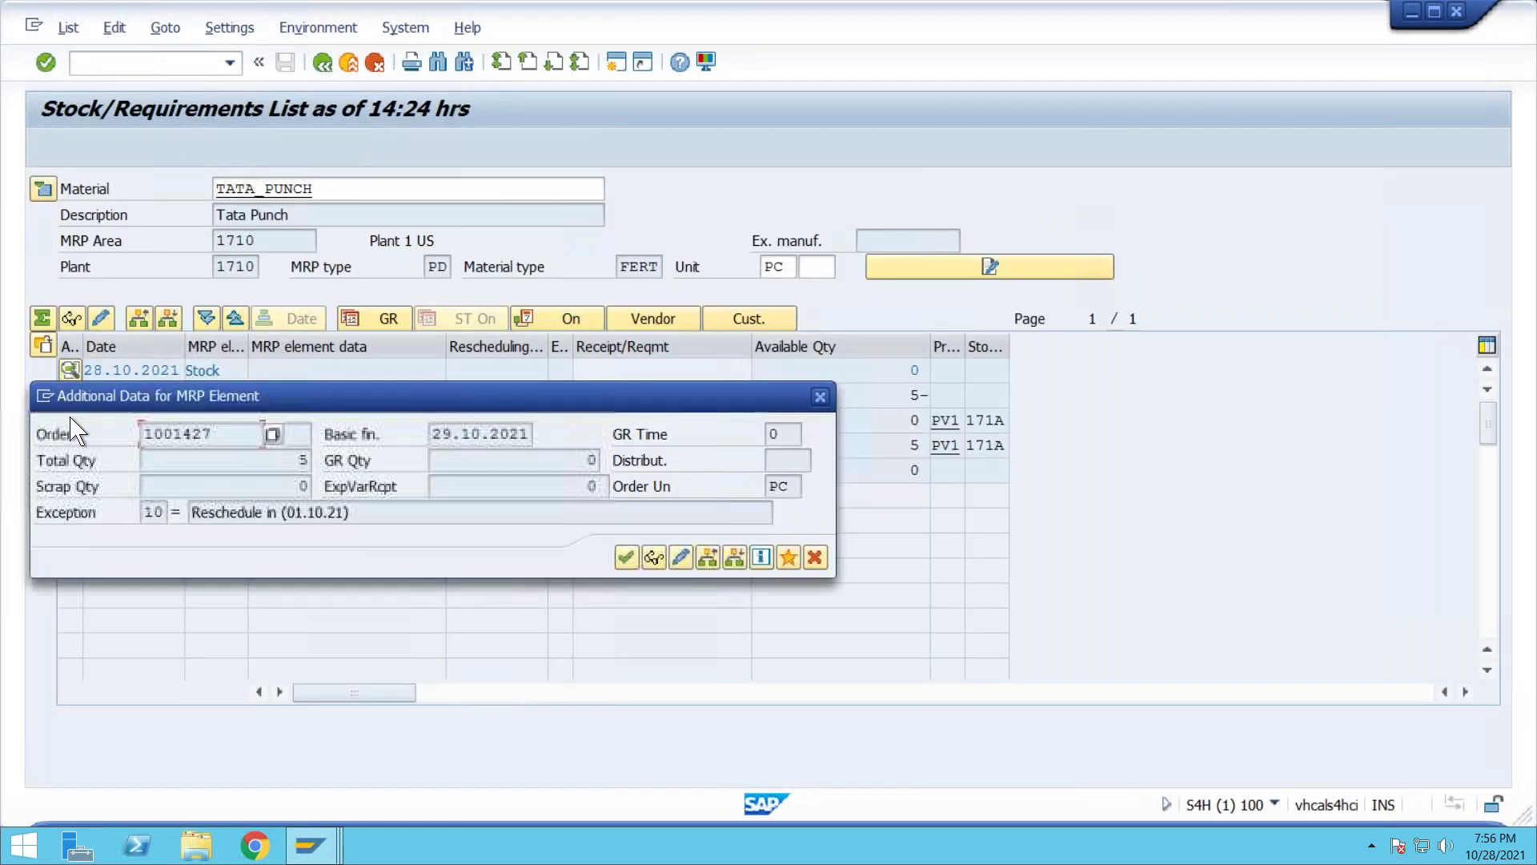
pyautogui.click(654, 557)
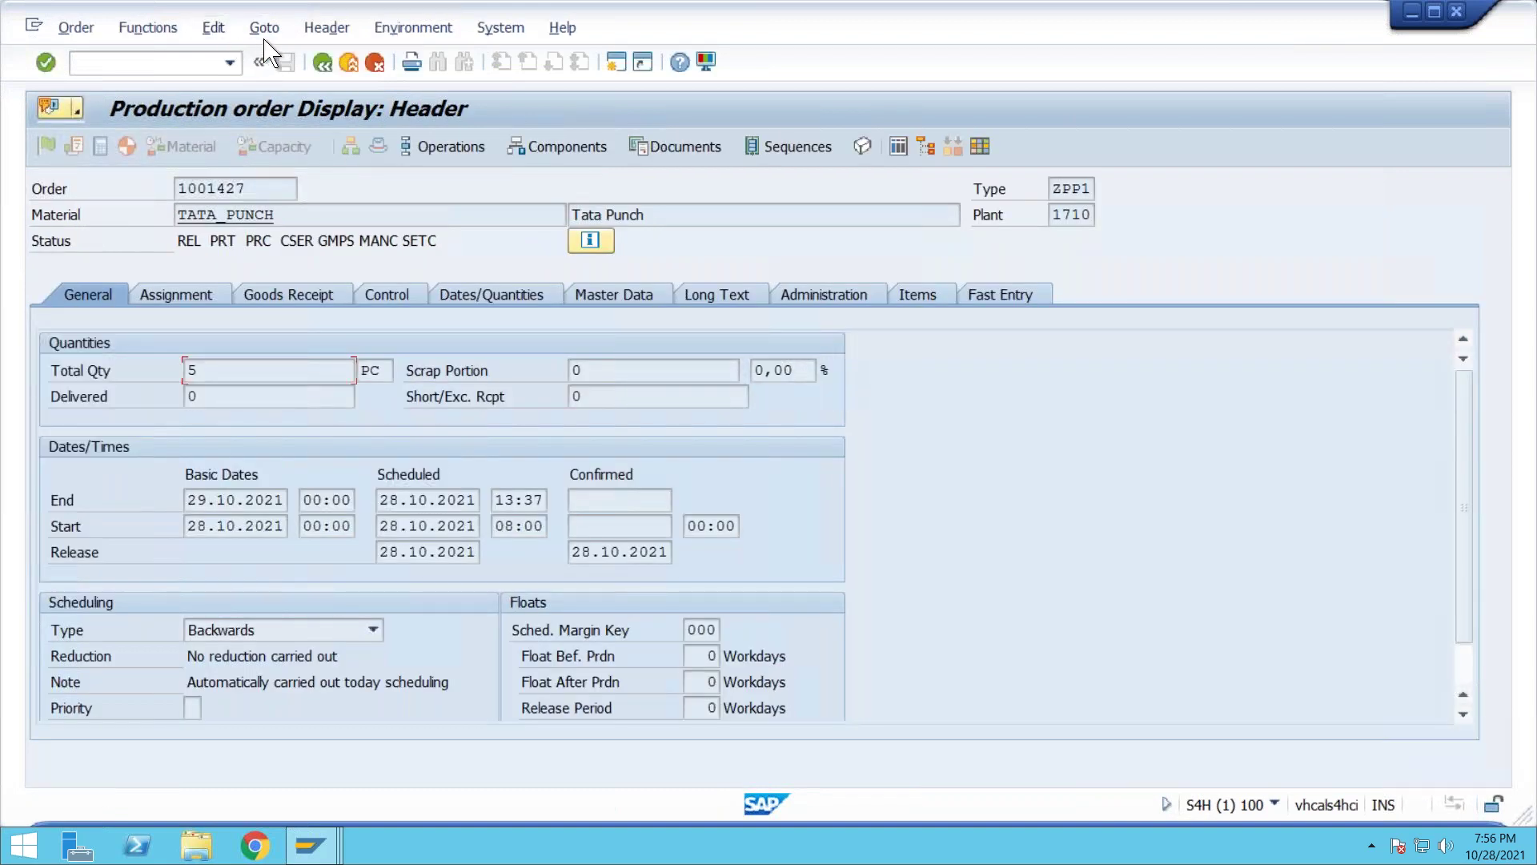
# Examine the documented goods movements of the production order, including the posted MRF_TYRE issue, and return to the order header
pyautogui.click(264, 29)
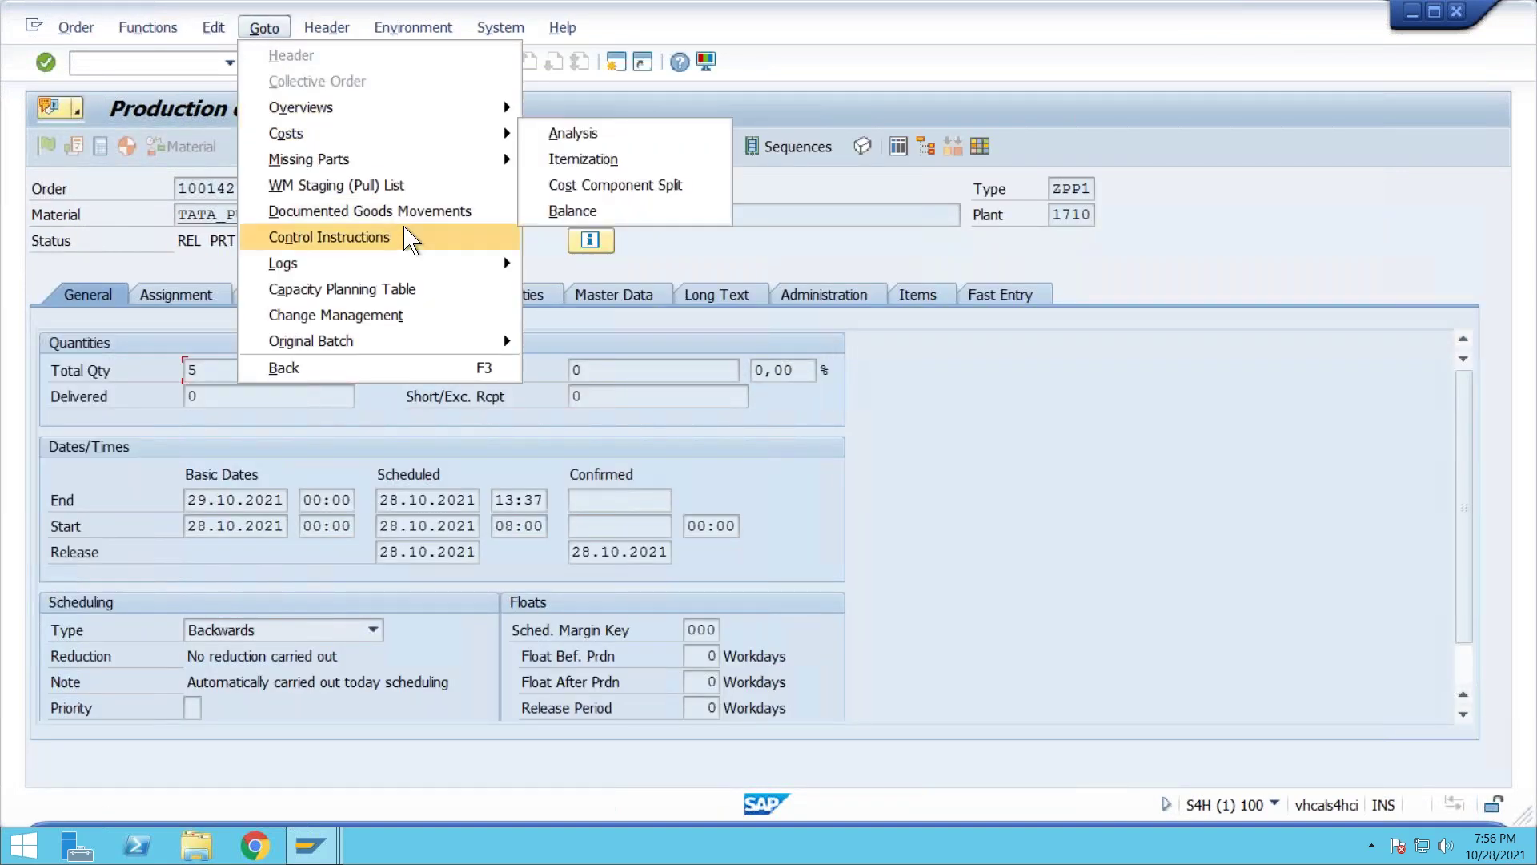
pyautogui.moveTo(444, 272)
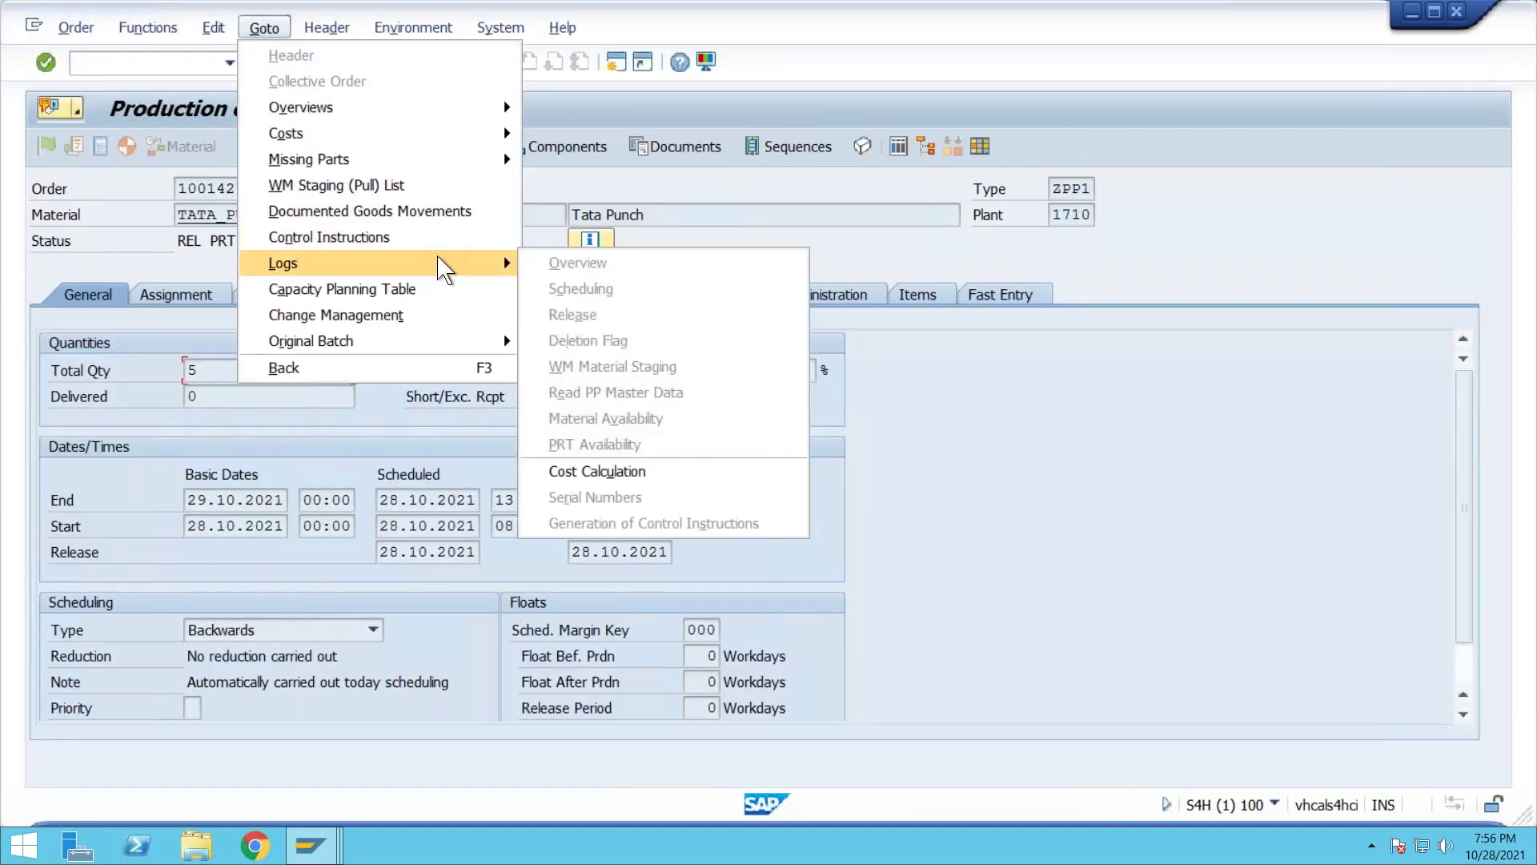
pyautogui.moveTo(480, 138)
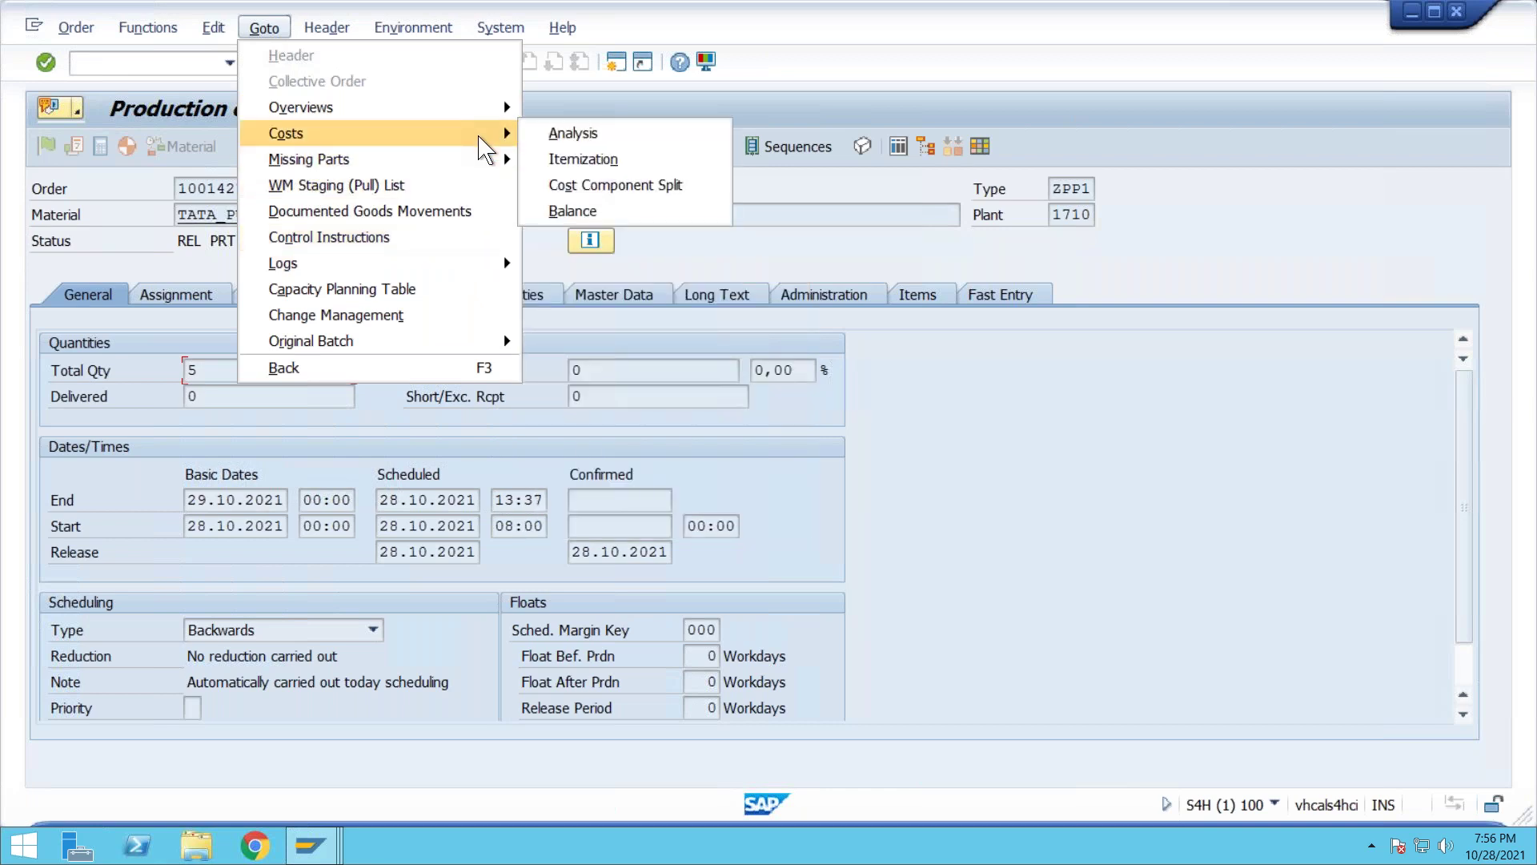
pyautogui.click(422, 220)
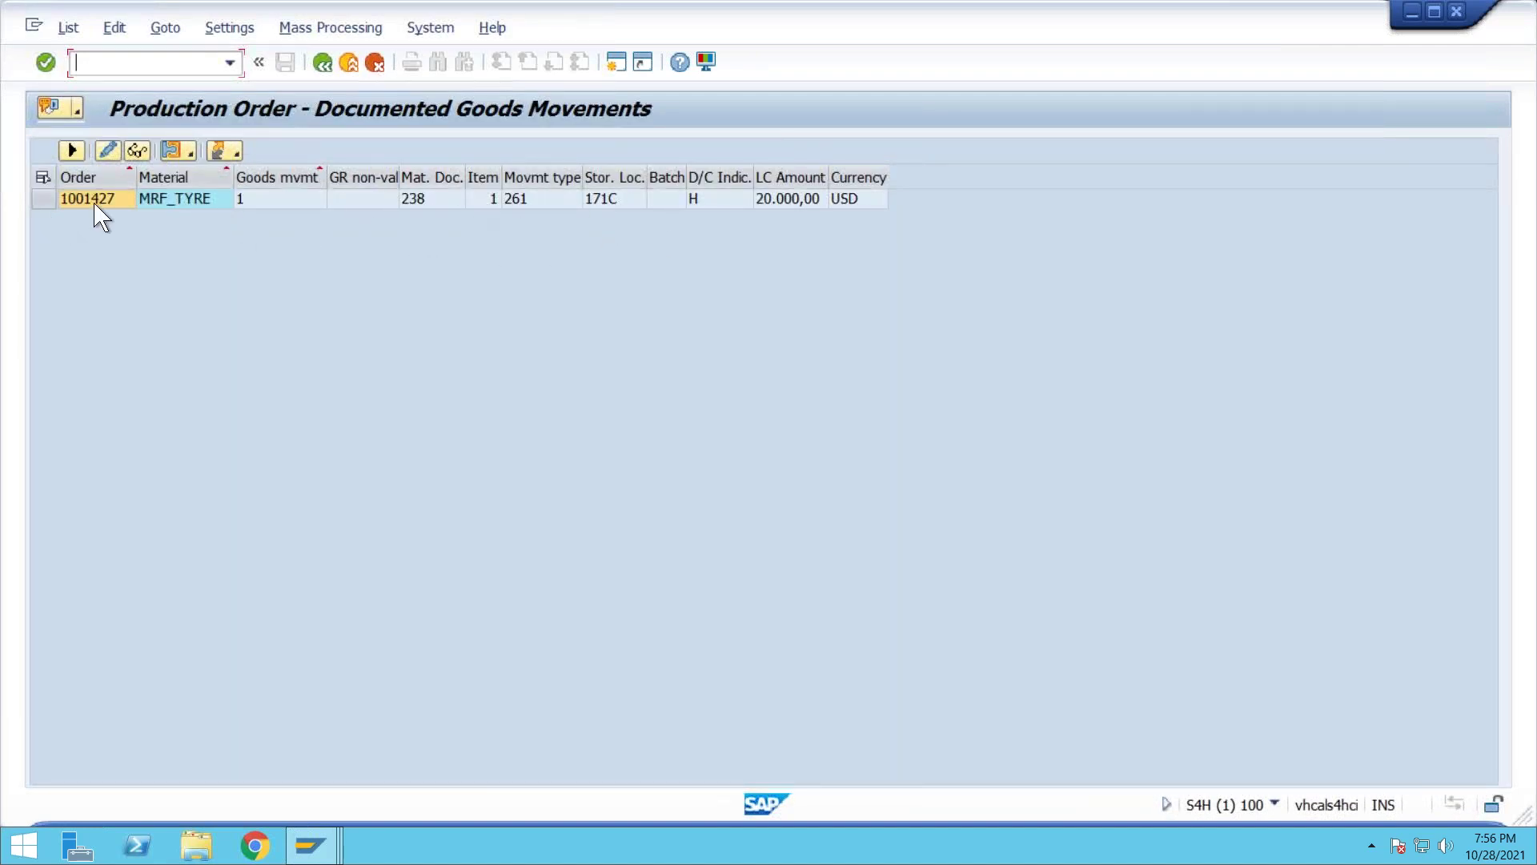
pyautogui.click(323, 63)
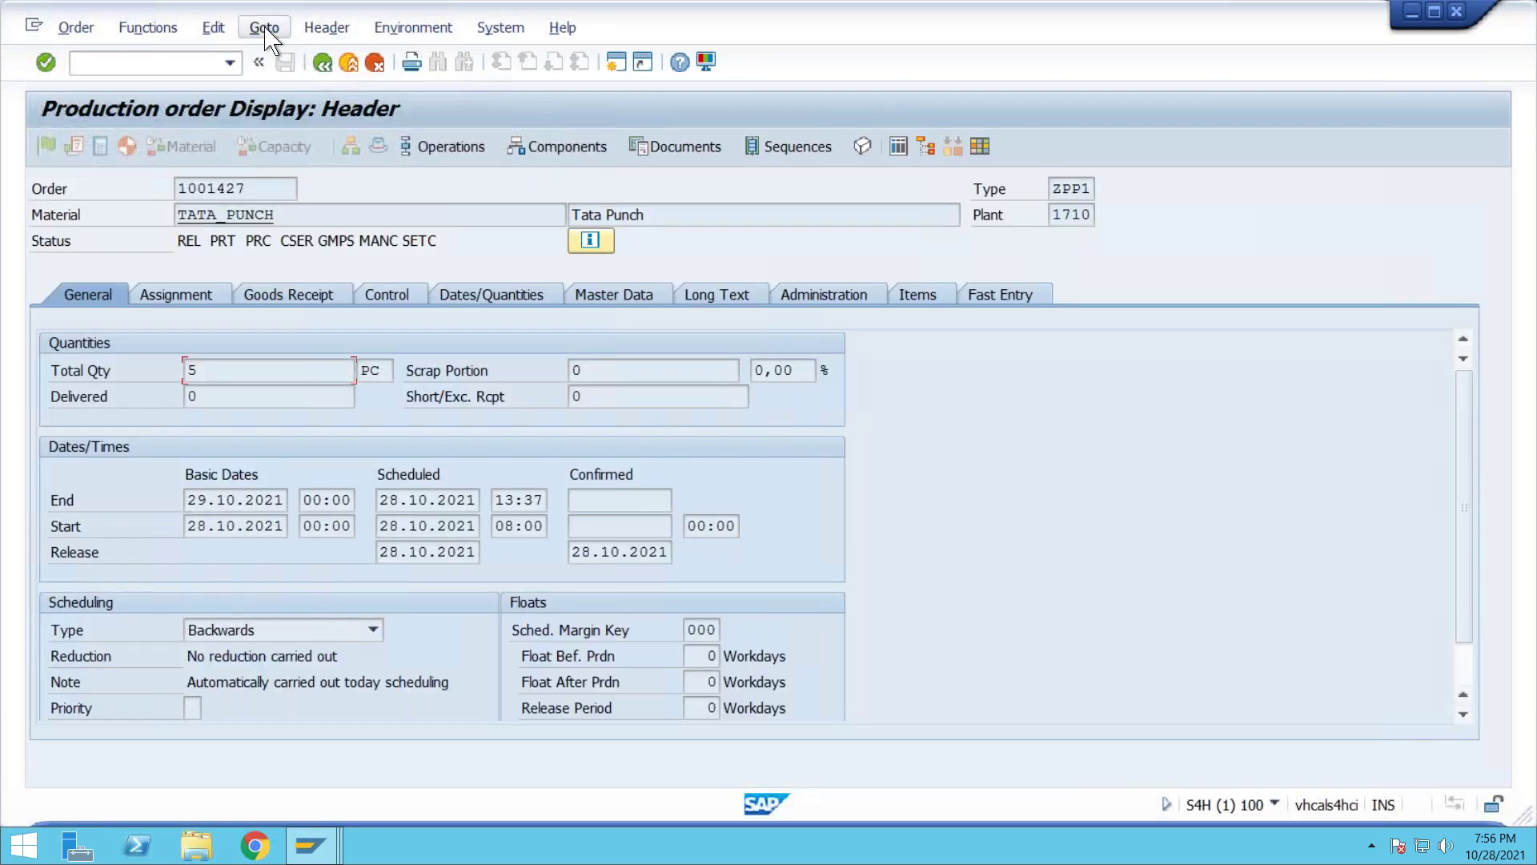
pyautogui.click(265, 29)
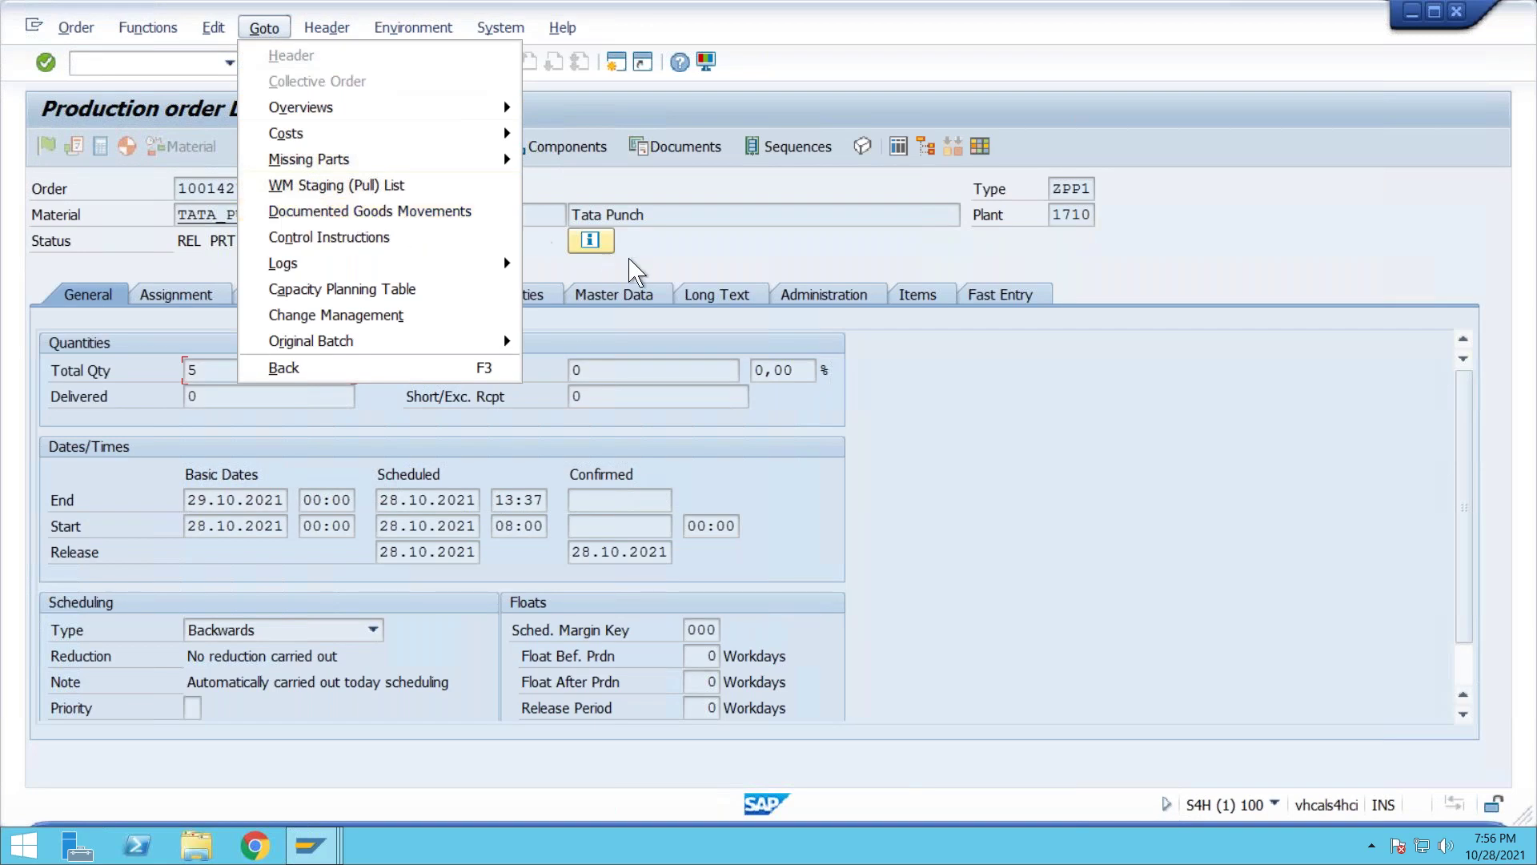
pyautogui.click(651, 250)
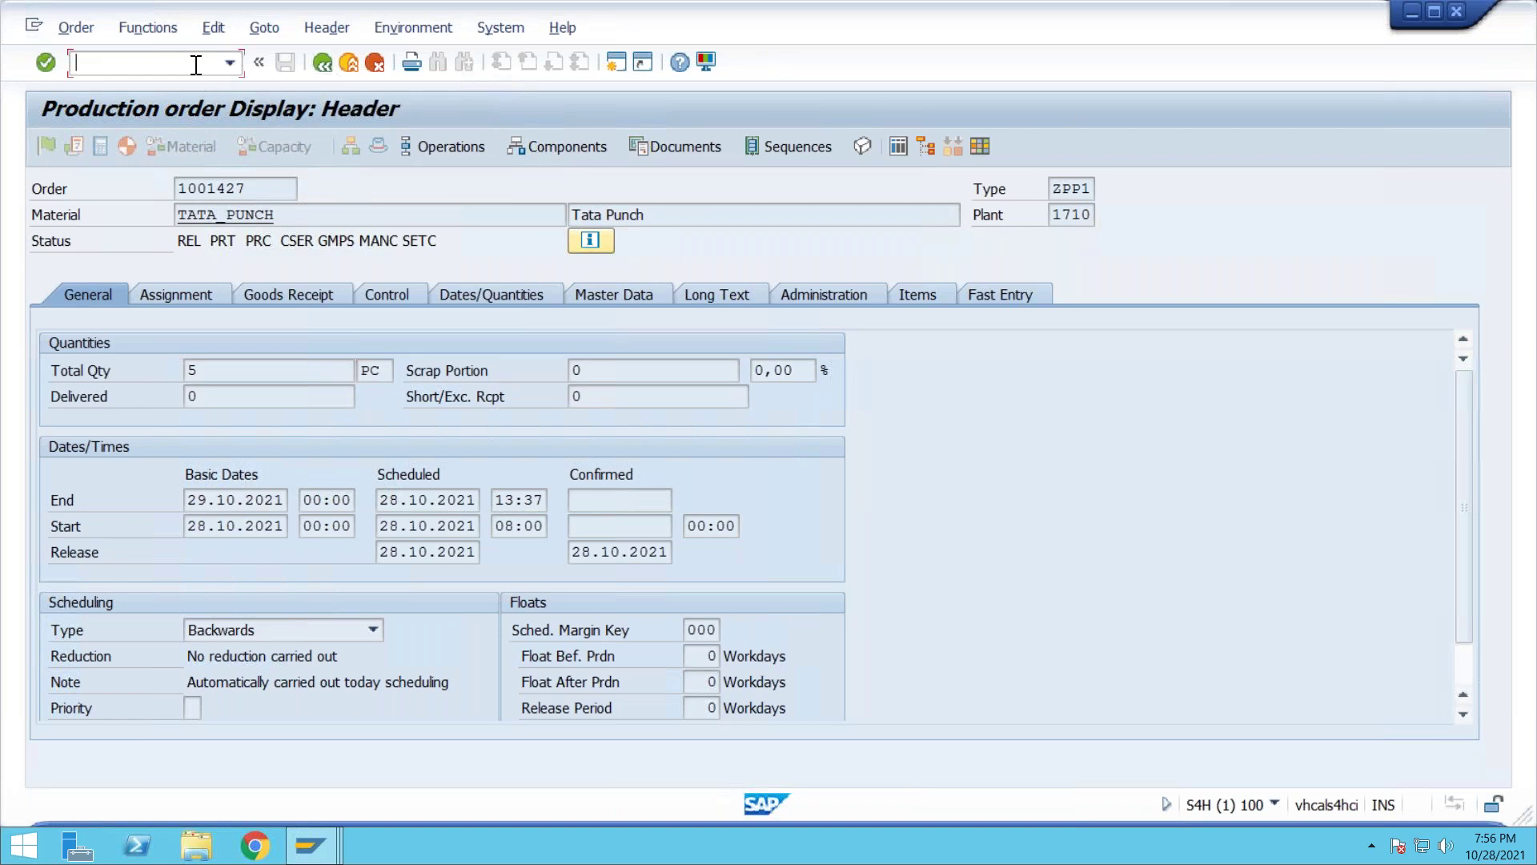
# Switch to the goods issue session, start transaction CO11N and enter the copied production order number with operation 0010
pyautogui.click(309, 844)
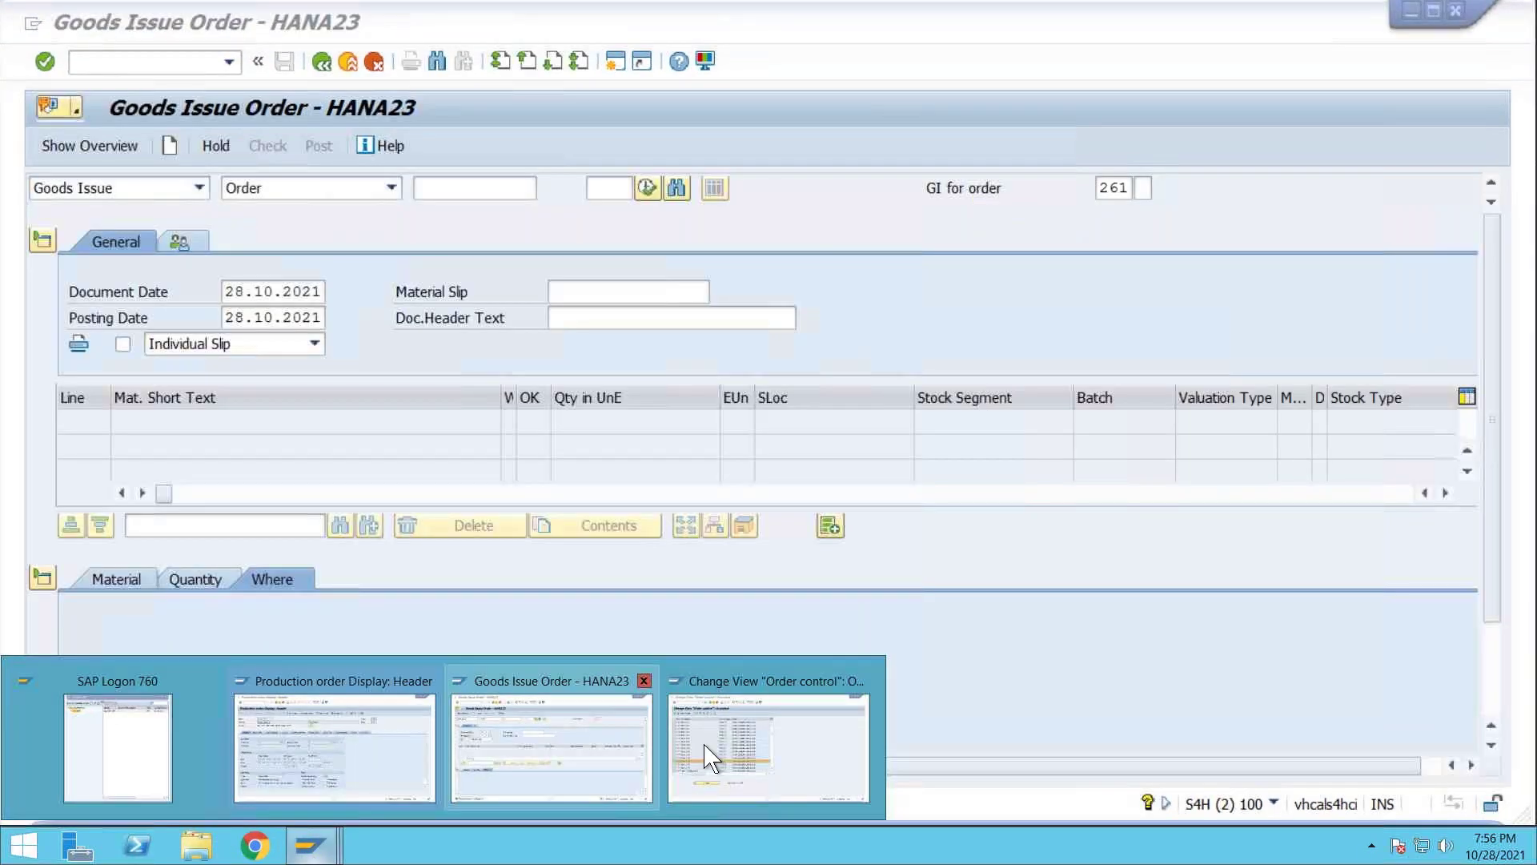
pyautogui.click(564, 740)
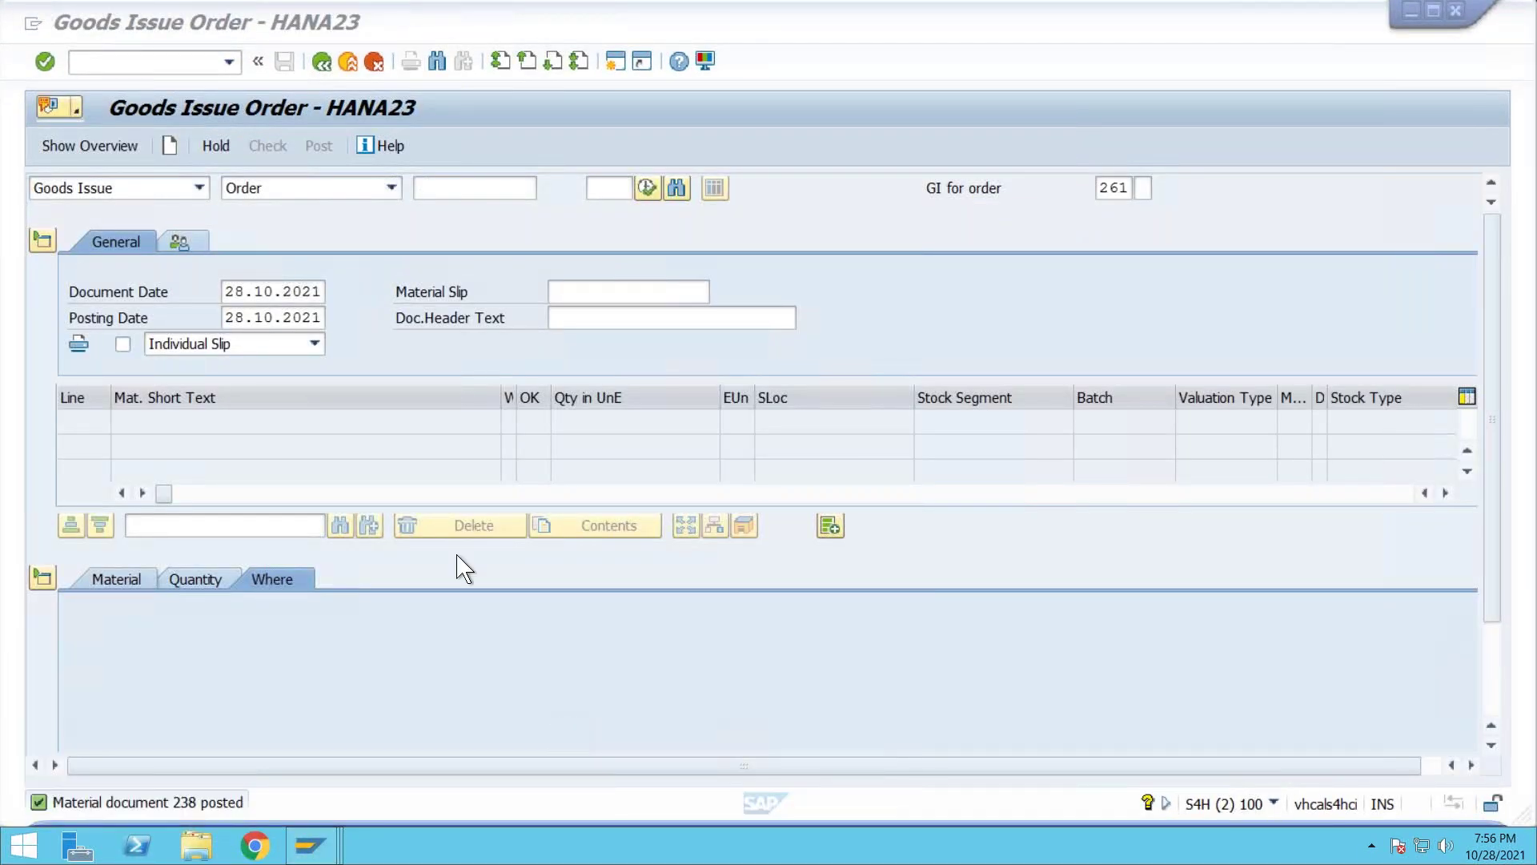
pyautogui.click(192, 64)
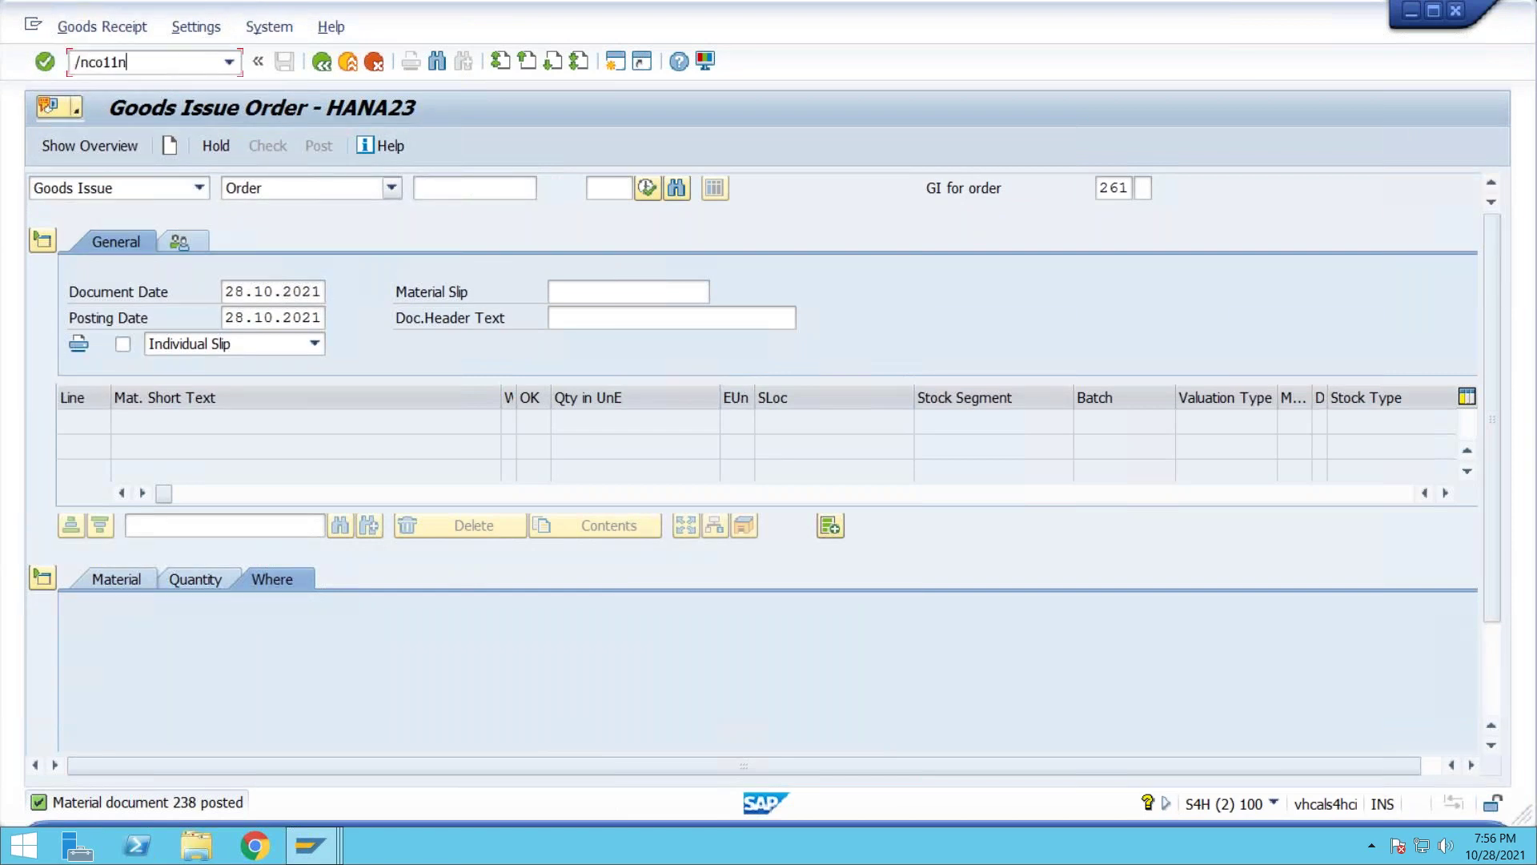
pyautogui.press('Return')
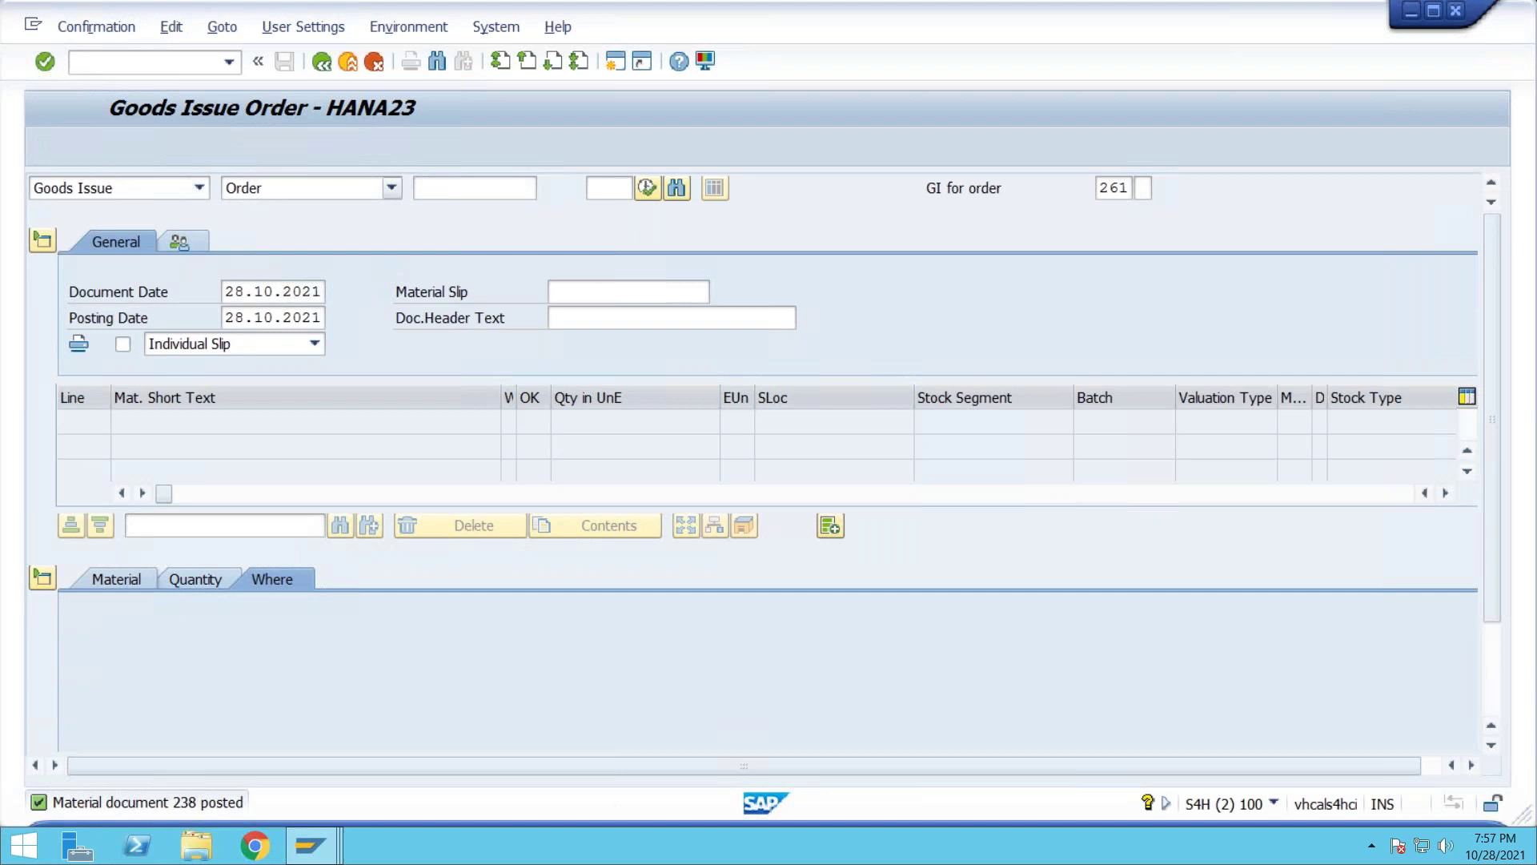
pyautogui.click(288, 214)
pyautogui.hotkey('ctrl', 'v')
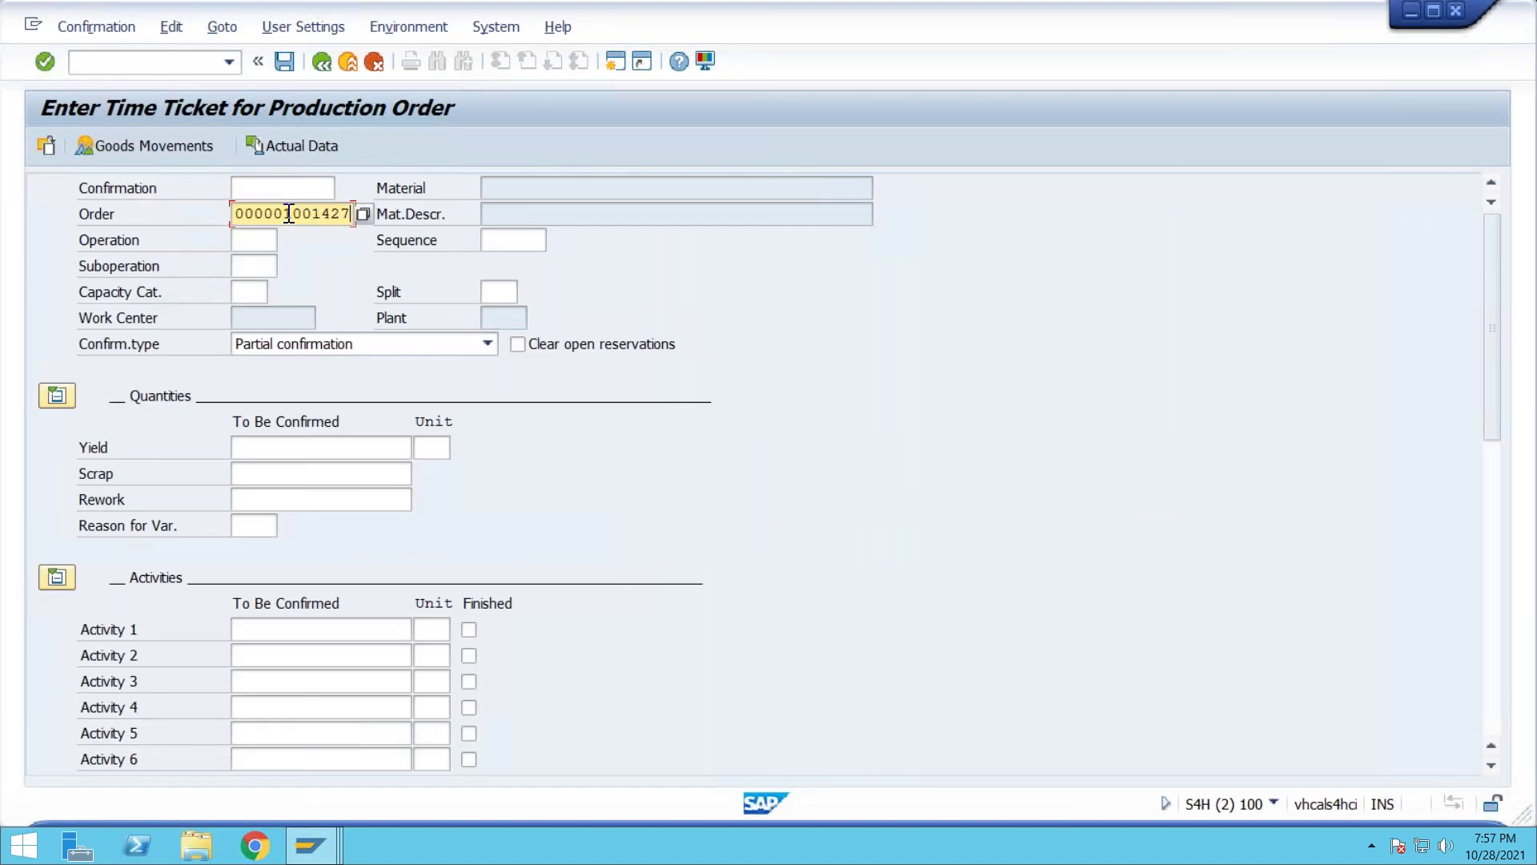
pyautogui.click(261, 239)
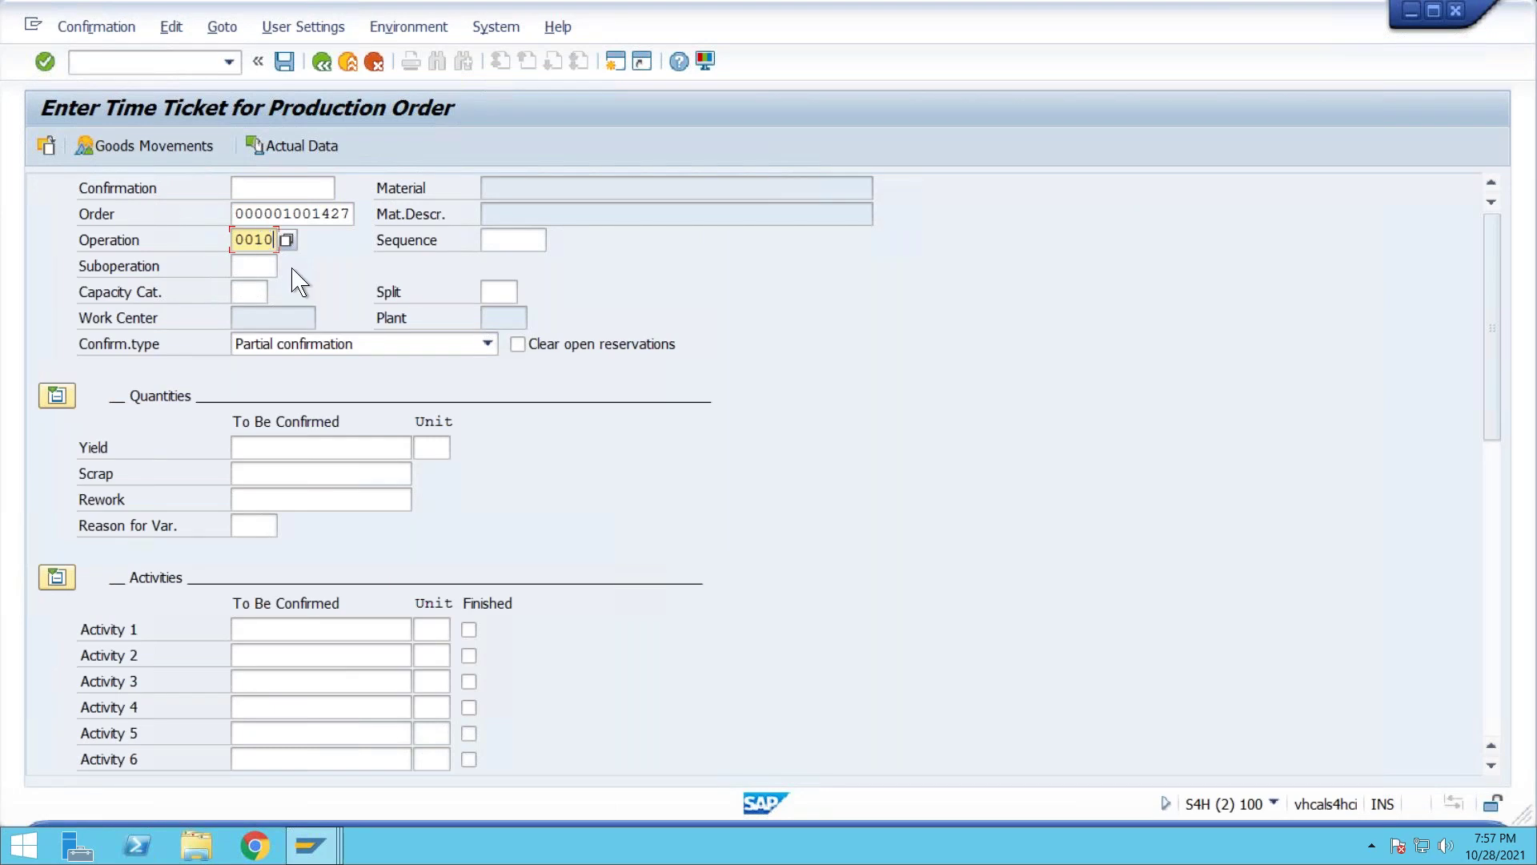
# Set the time ticket to Final confirmation with a yield of 5 and load the operation's data
pyautogui.click(277, 346)
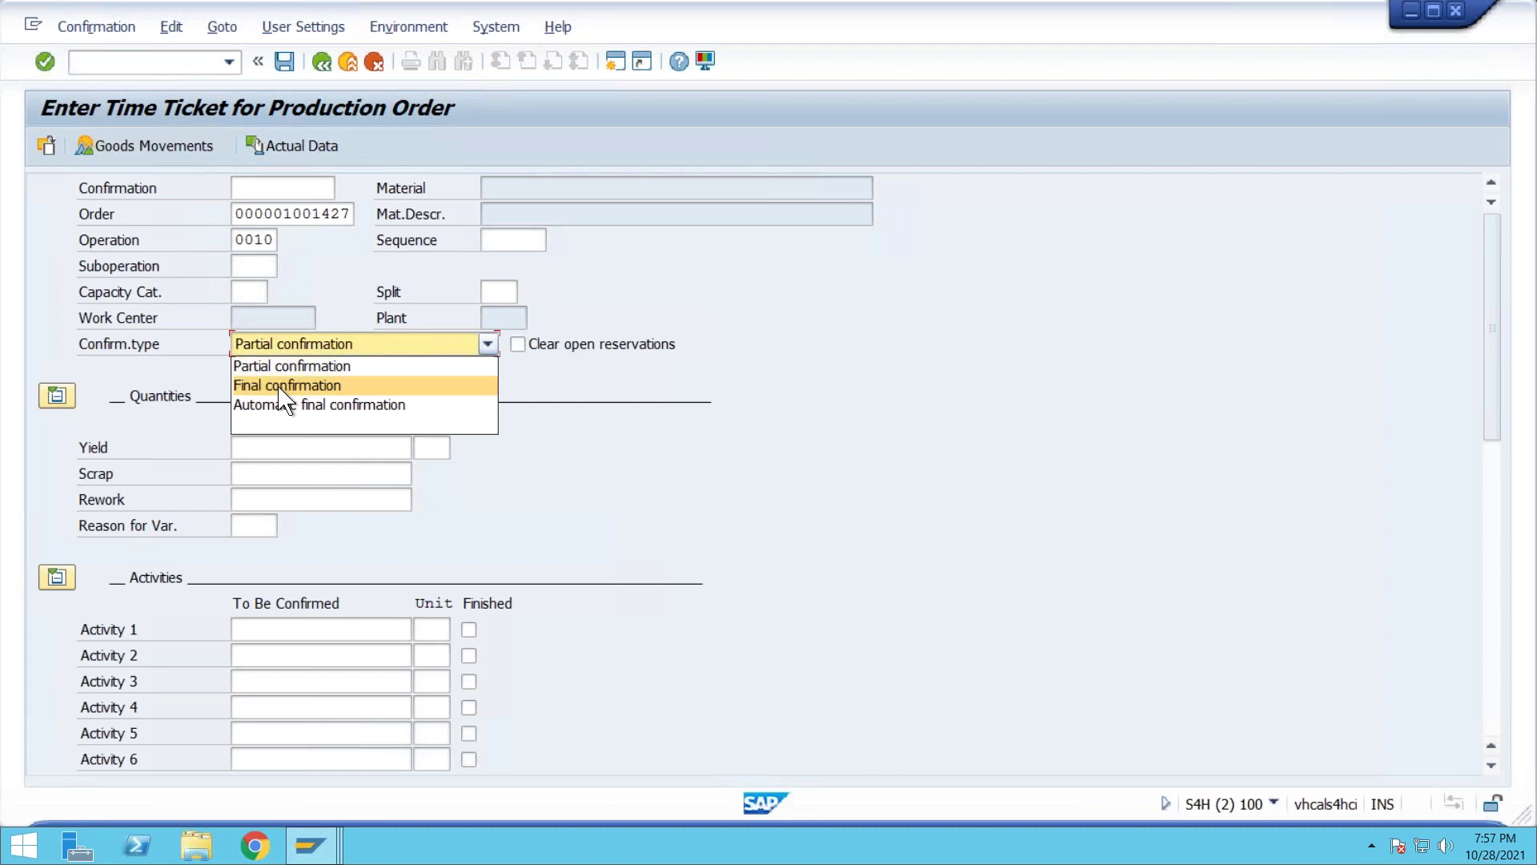
pyautogui.click(279, 388)
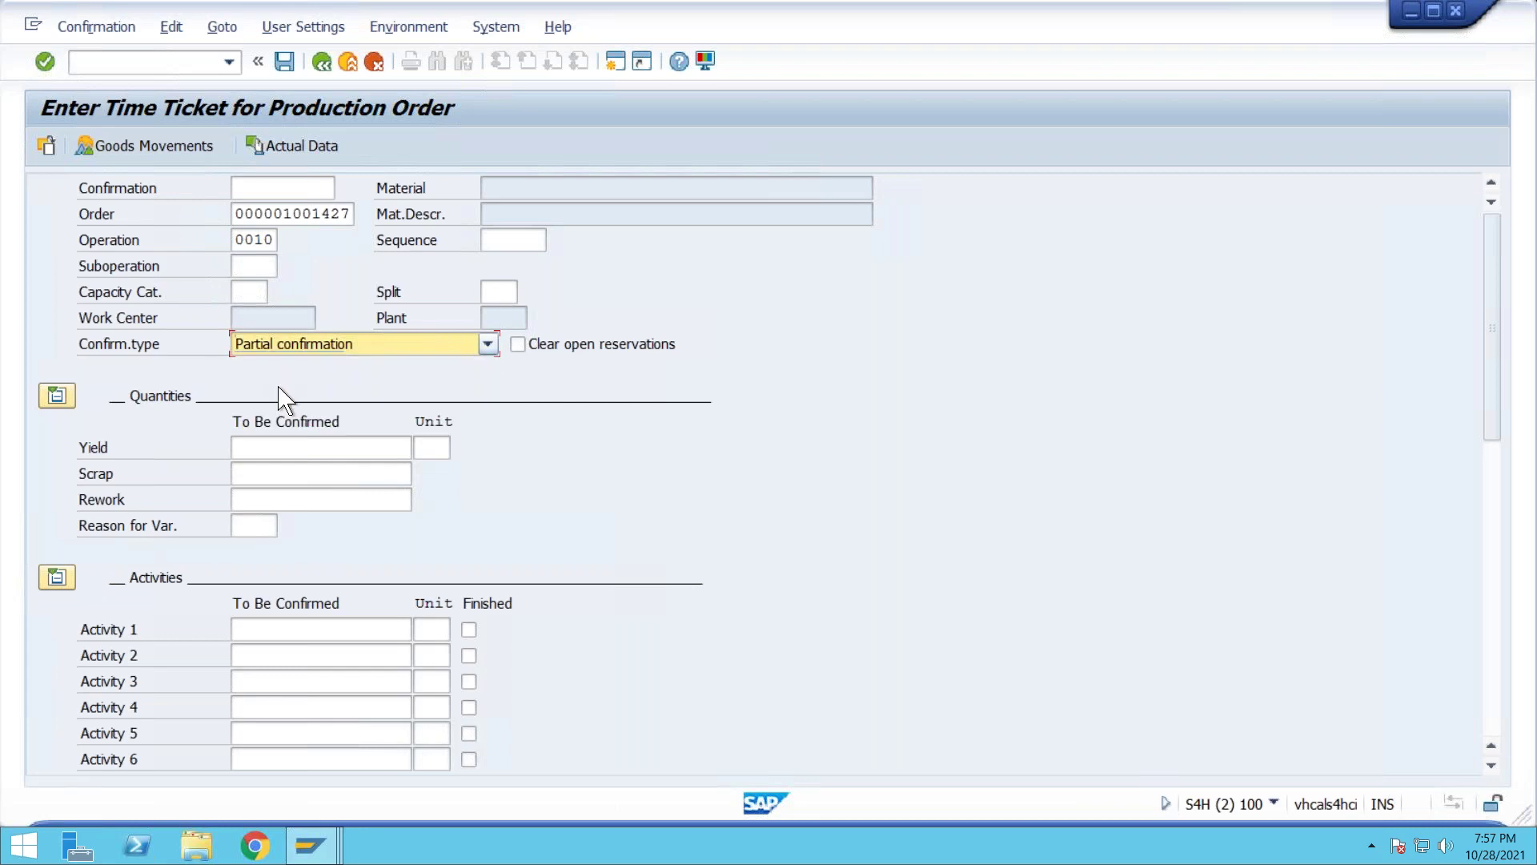
pyautogui.click(281, 445)
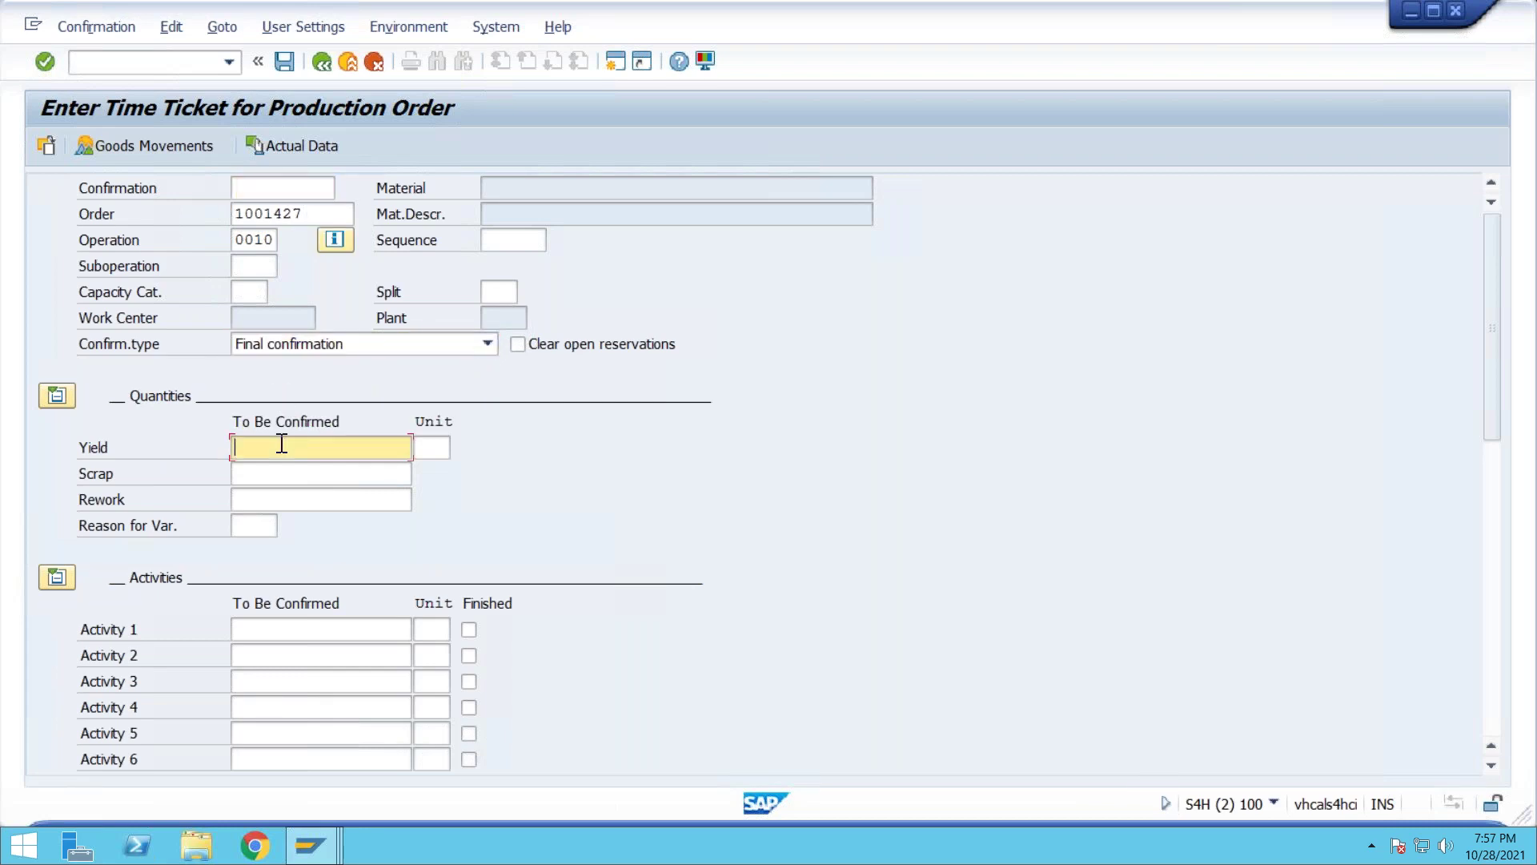
pyautogui.write('5')
pyautogui.press('Return')
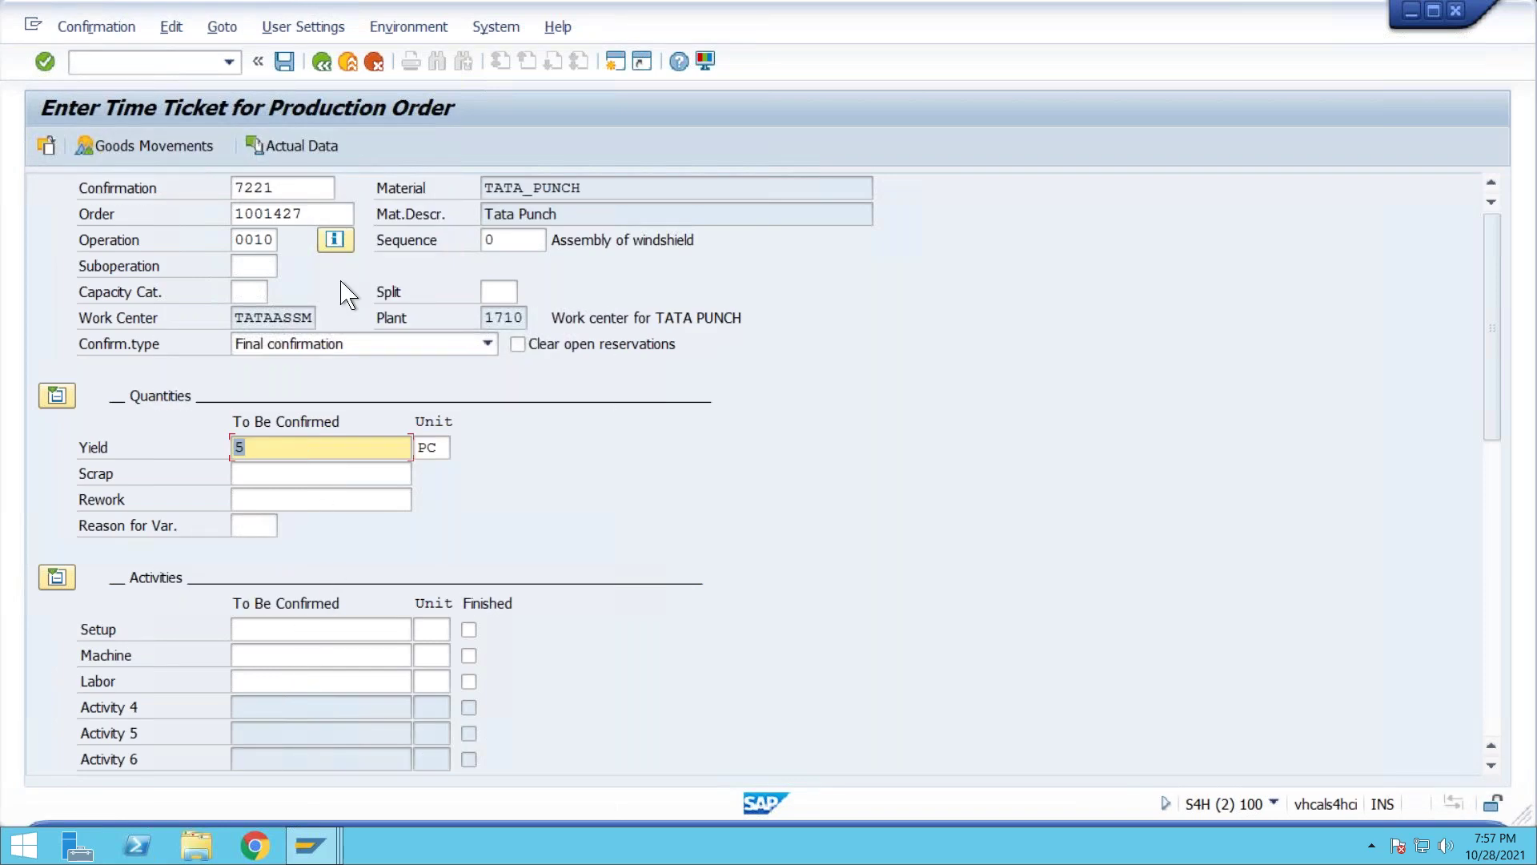
# Propose the actual data for operation 0010 and review the time ticket's activities, dates and supplement details
pyautogui.click(304, 146)
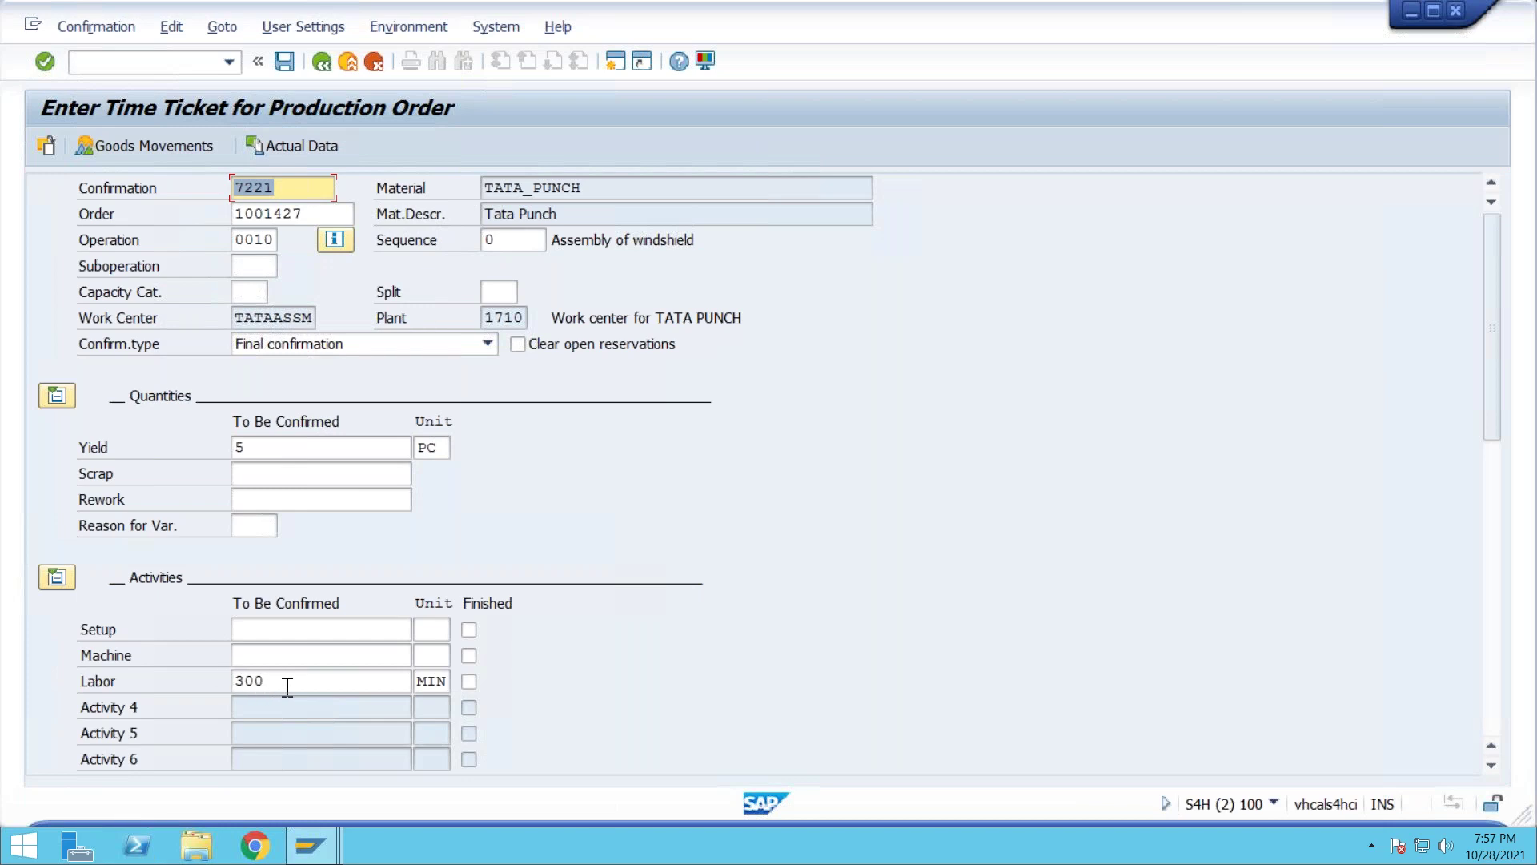
pyautogui.scroll(-6, 364, 534)
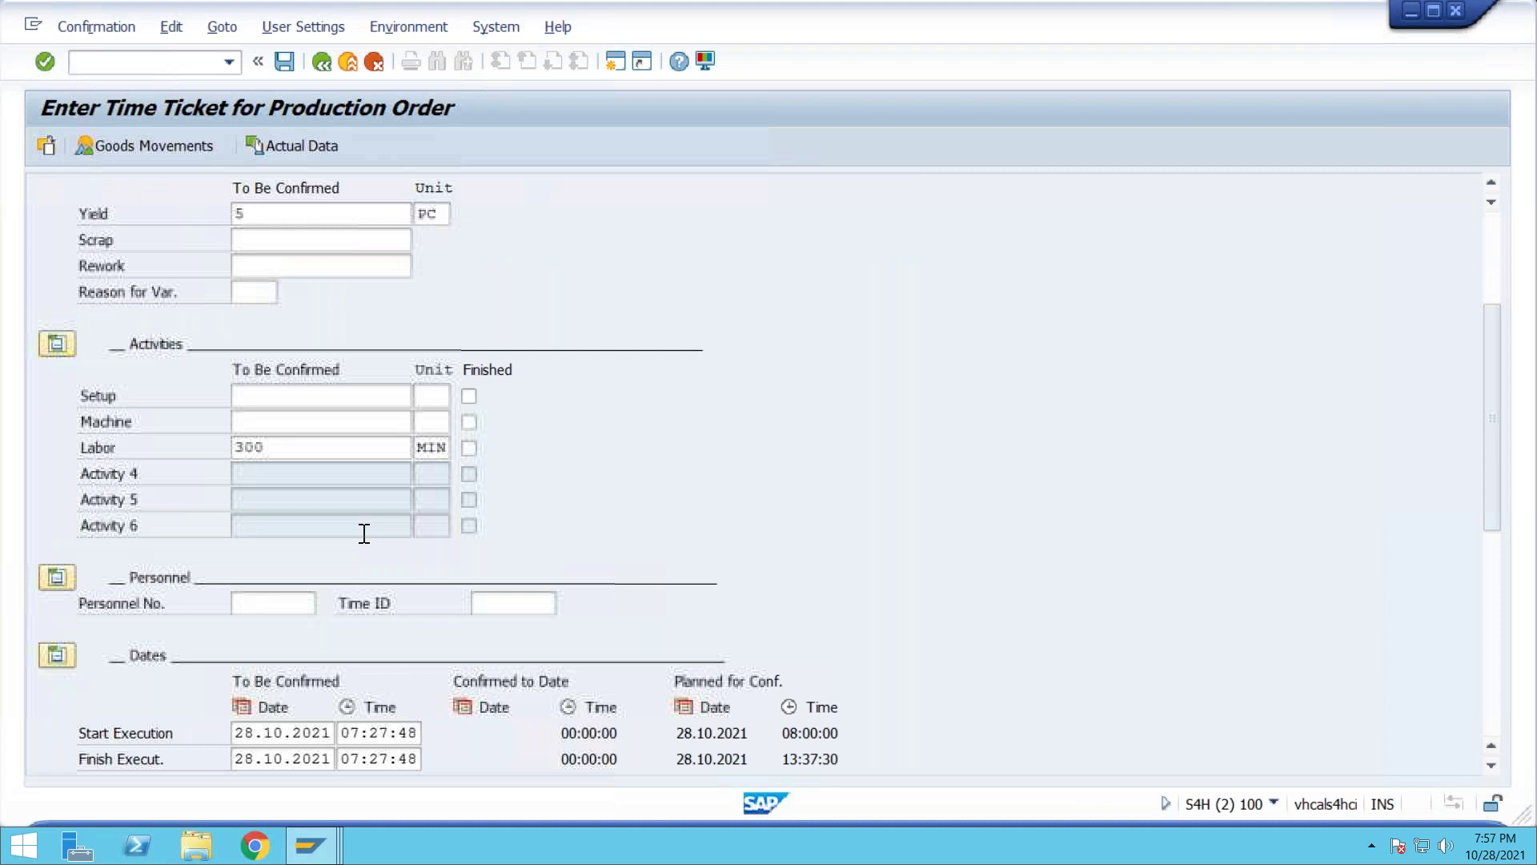
pyautogui.scroll(-3, 415, 524)
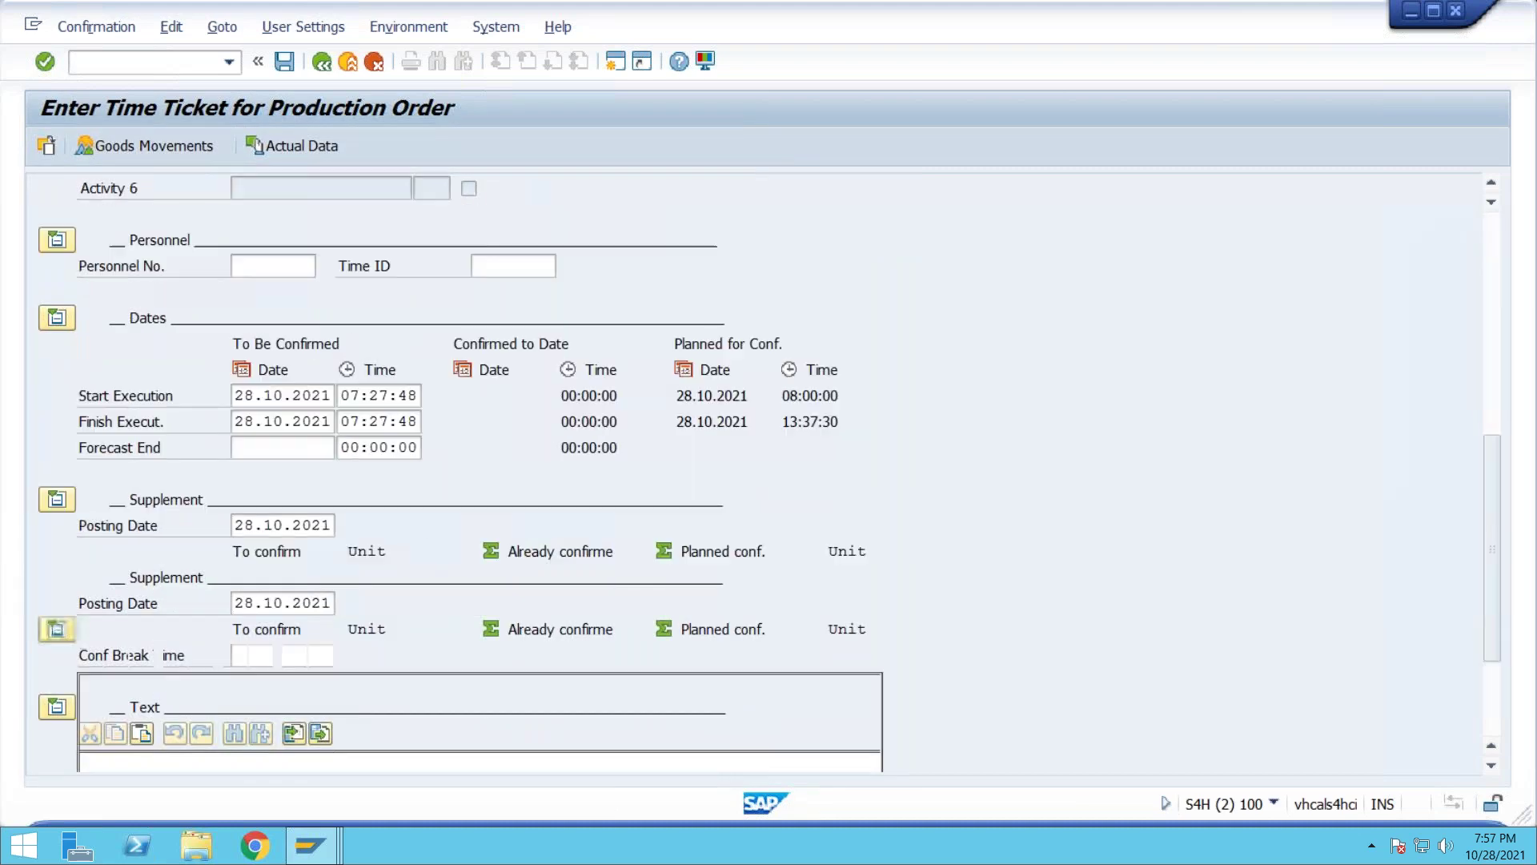
pyautogui.scroll(9, 416, 525)
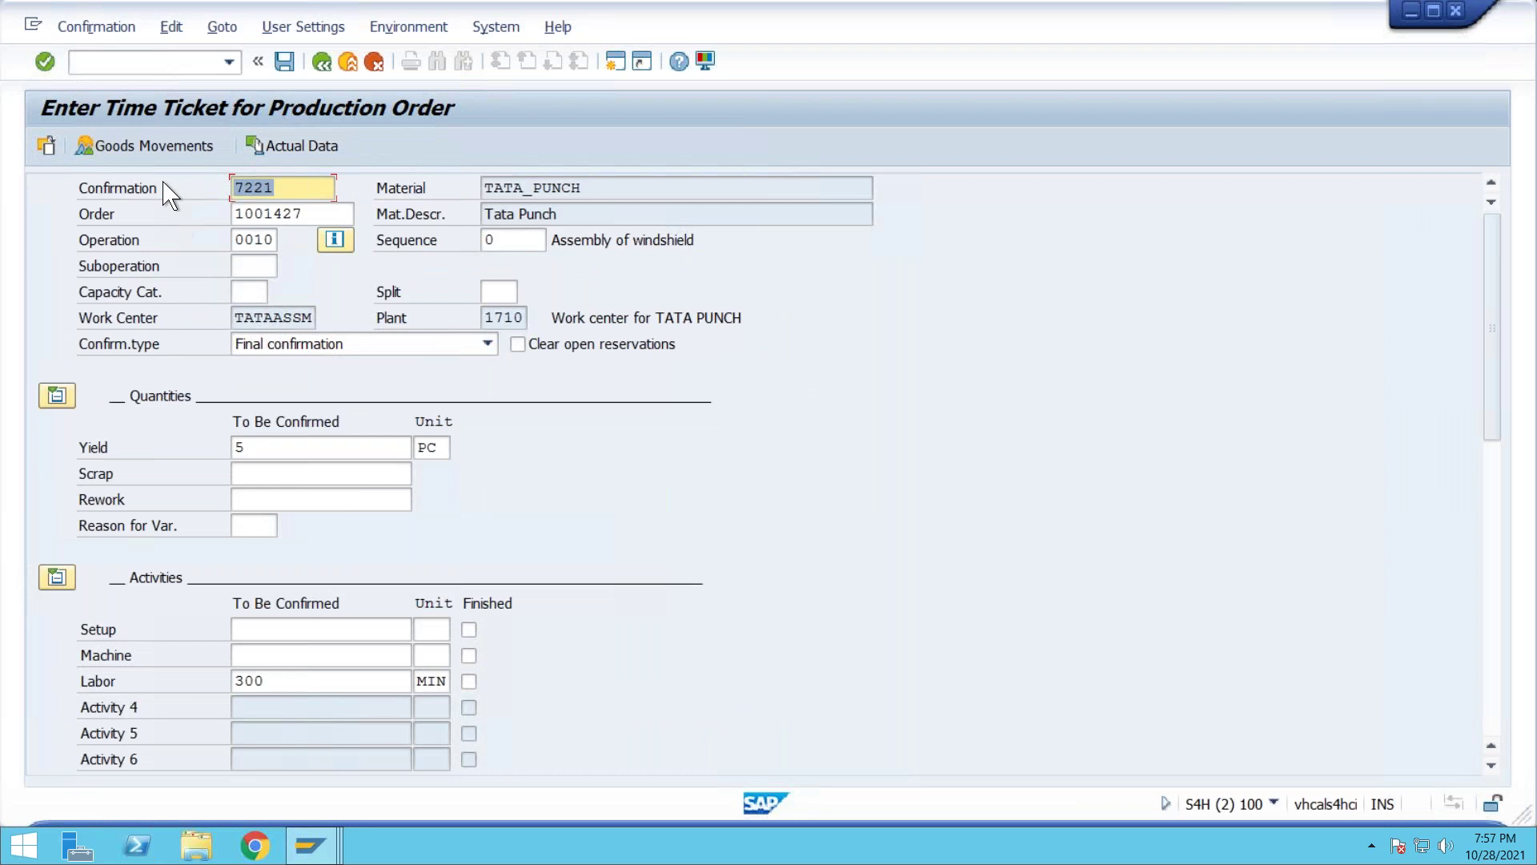
# In the confirmation's goods movements, set the storage location of WINDSHIELD and ENGINE_TATA to 171C and validate the entries
pyautogui.click(156, 150)
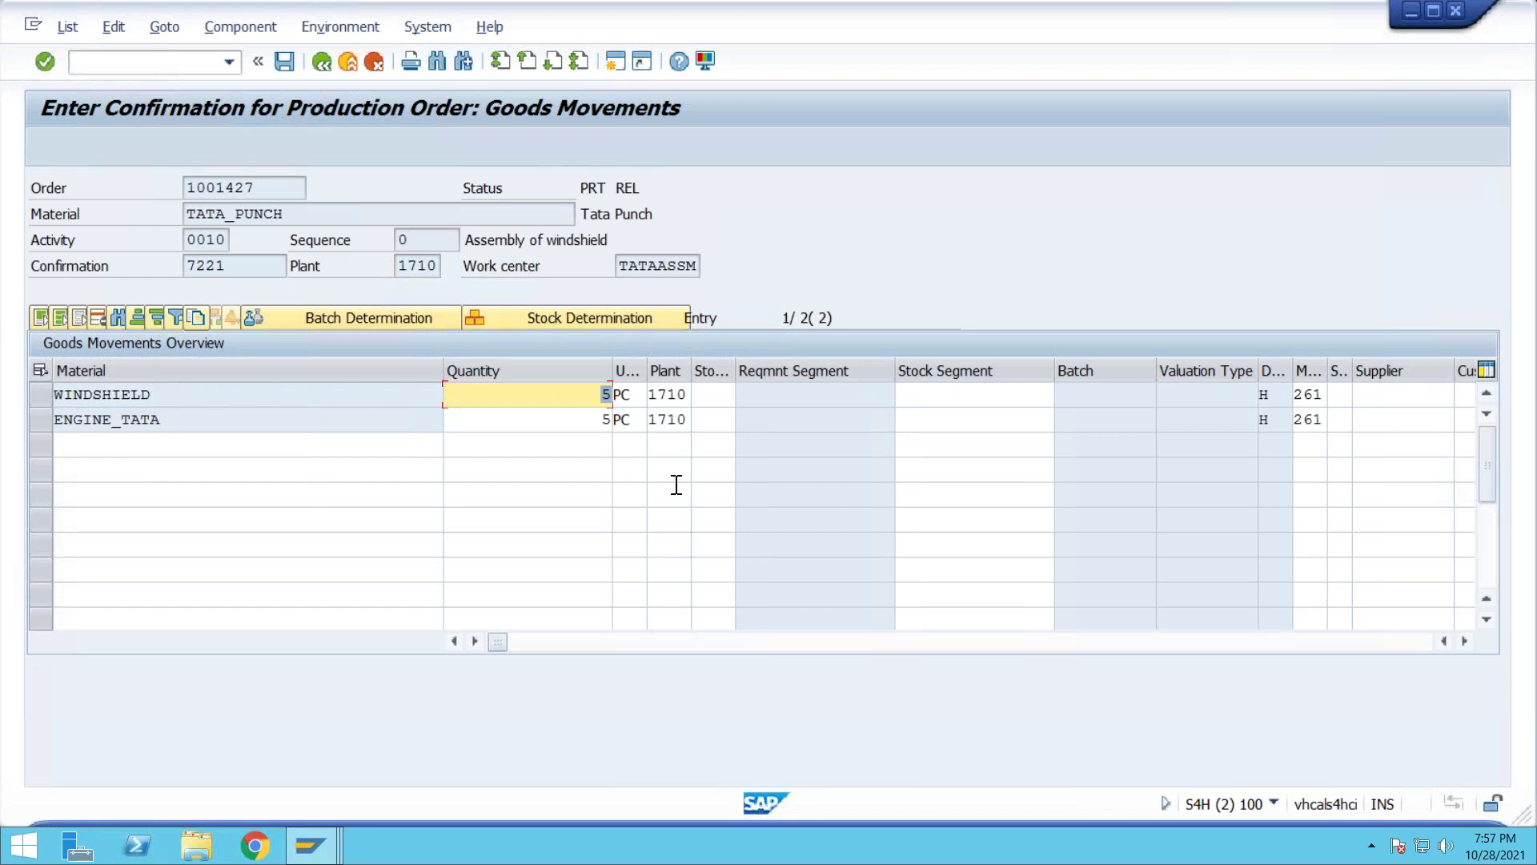
pyautogui.click(725, 392)
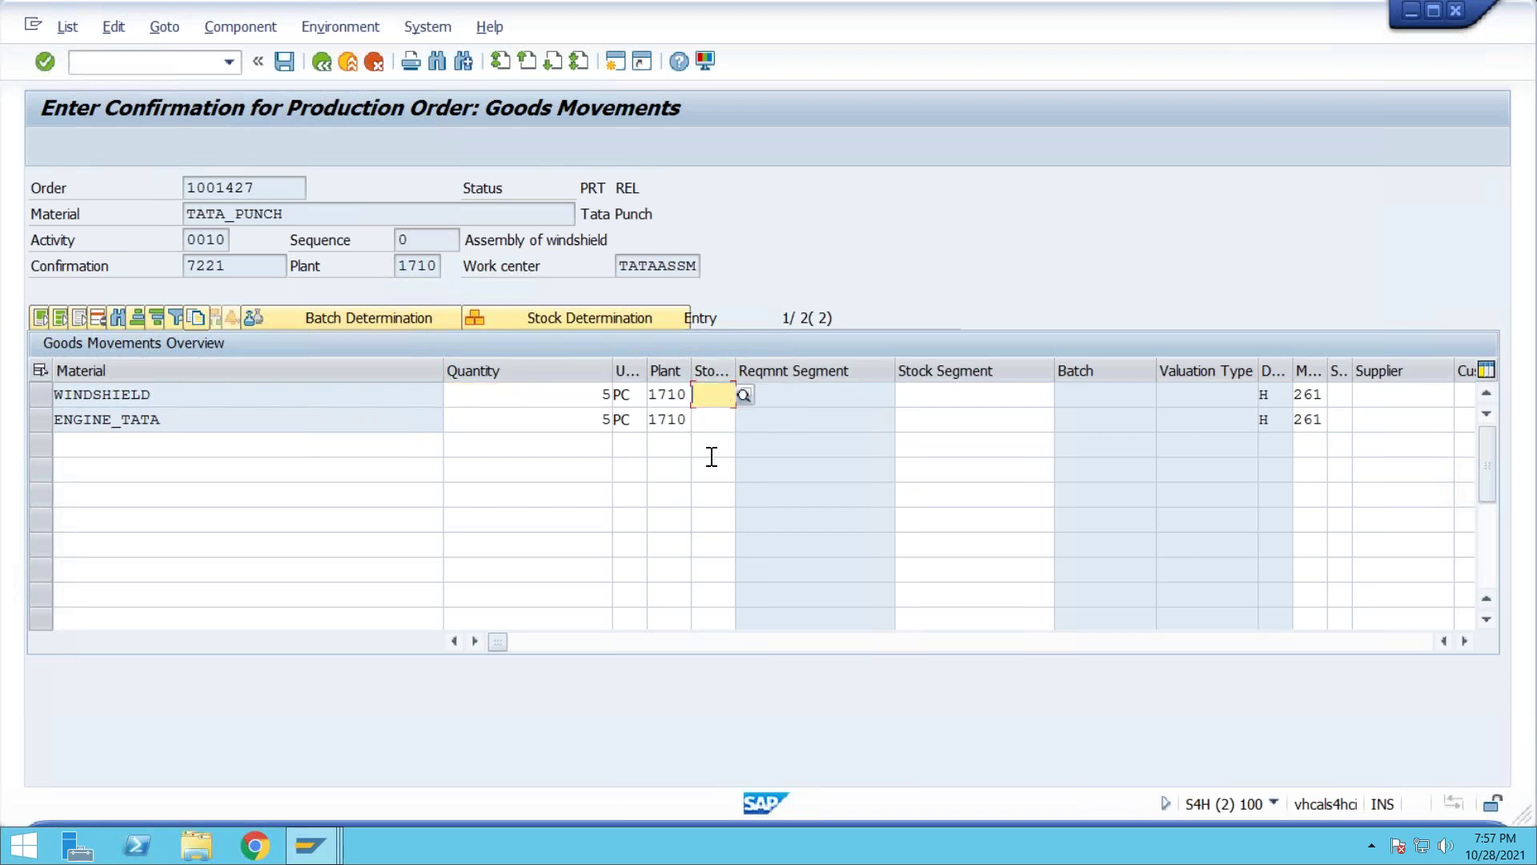
pyautogui.write('171c')
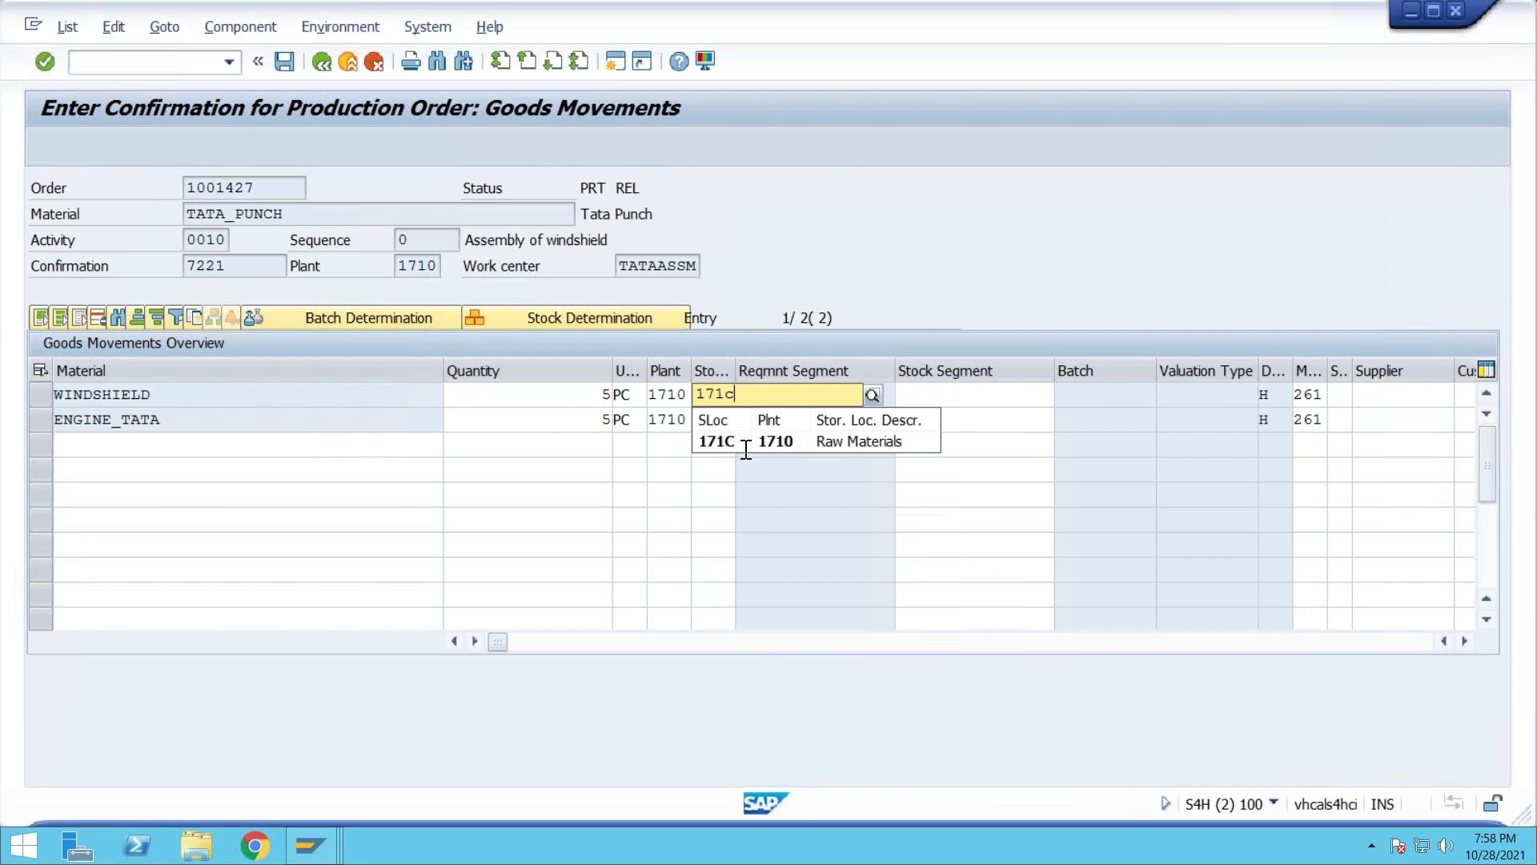
pyautogui.click(738, 440)
pyautogui.click(722, 419)
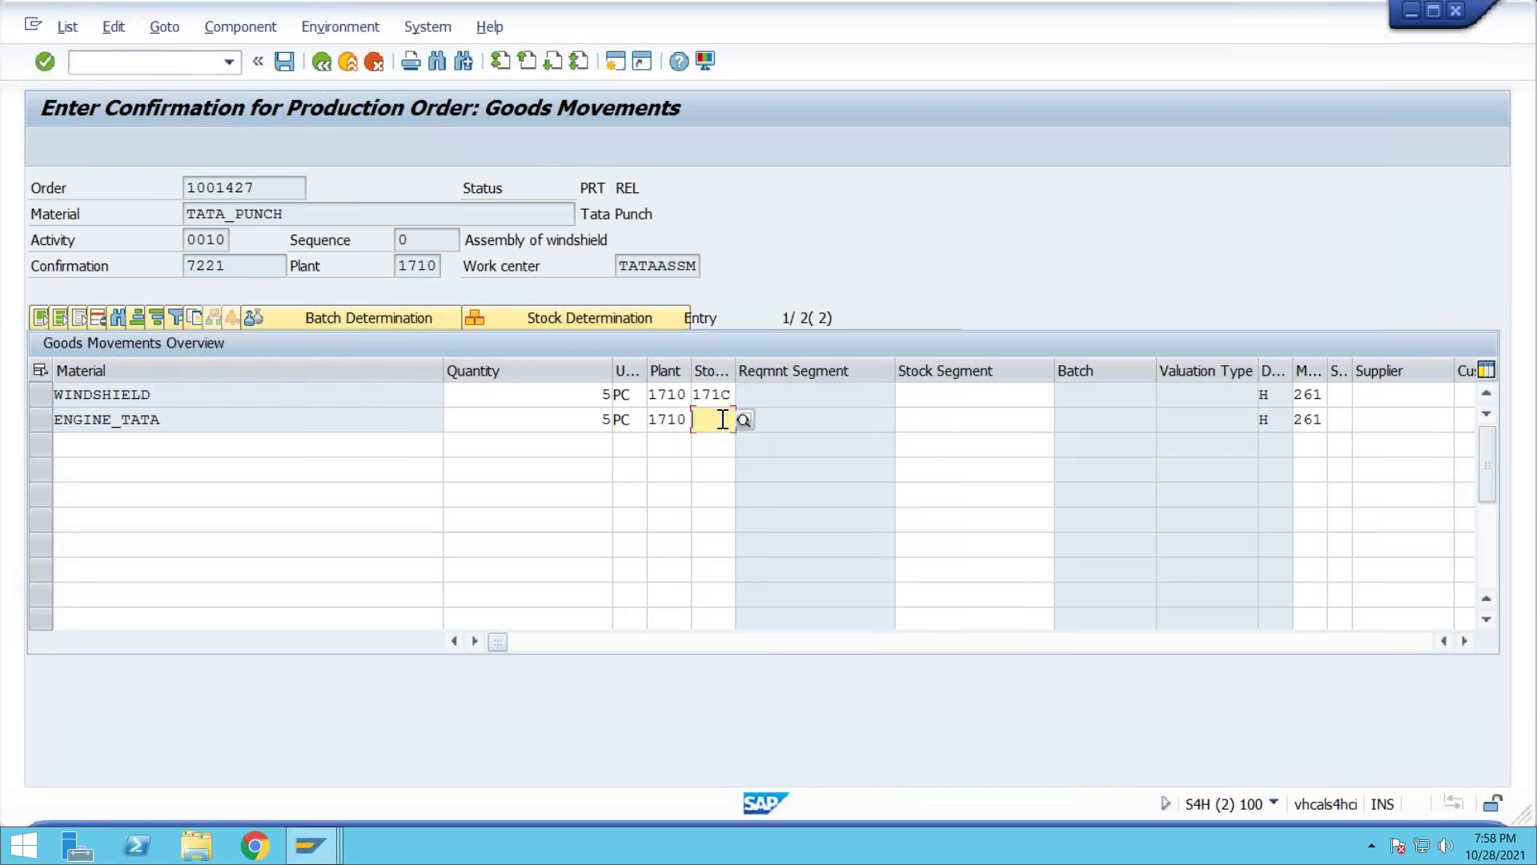
pyautogui.write('17')
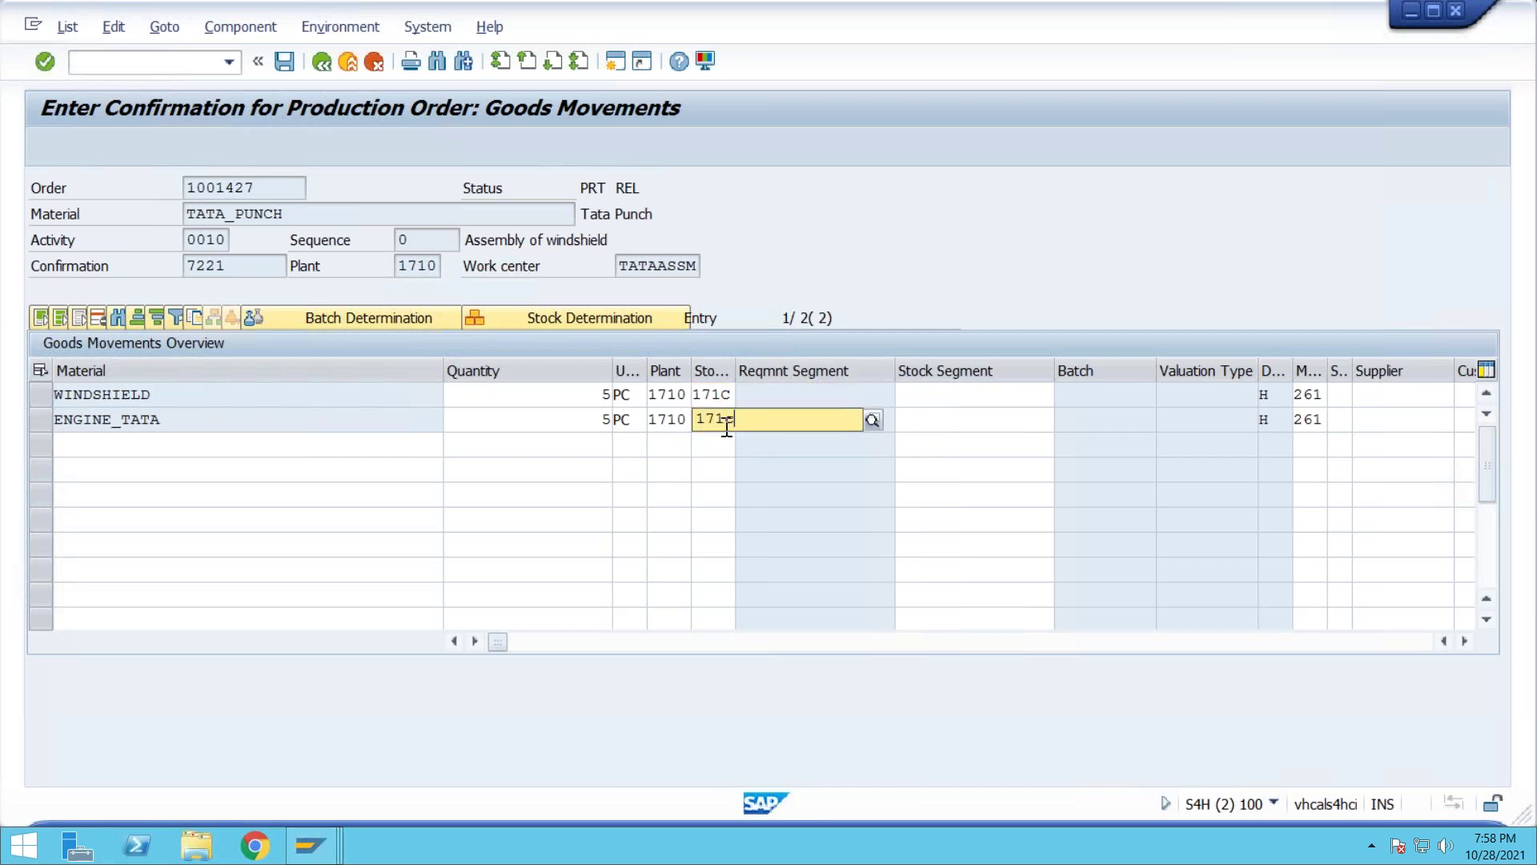
pyautogui.write('1c')
pyautogui.click(733, 464)
pyautogui.press('Return')
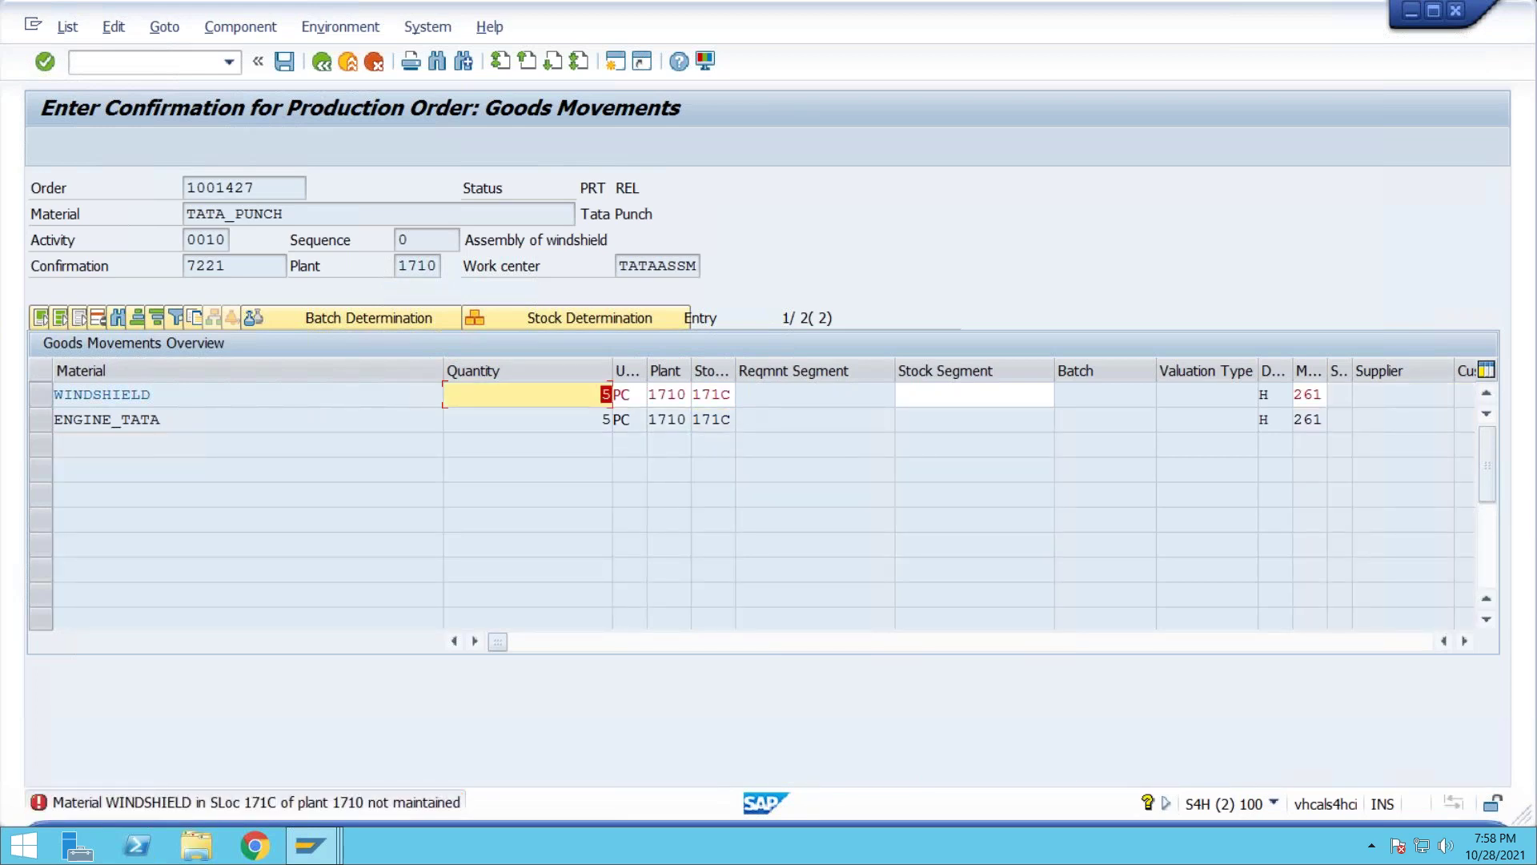
# Switch to the order control session, start transaction MMBE and display WINDSHIELD's stock overview for plant 1710 by storage location
pyautogui.click(315, 856)
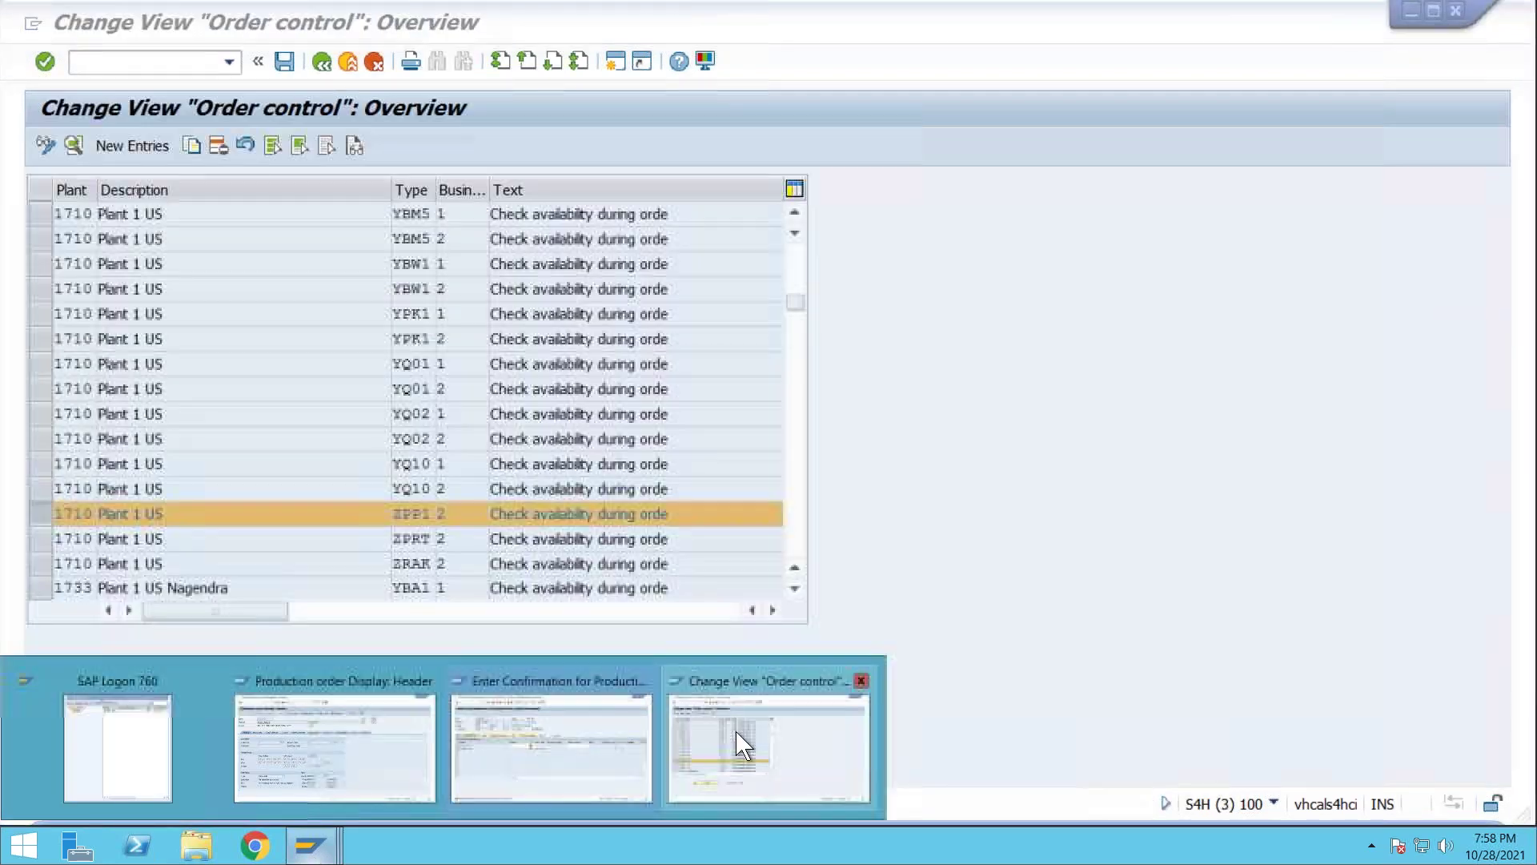
pyautogui.click(737, 731)
pyautogui.click(182, 65)
pyautogui.write('/nmmbe')
pyautogui.press('Return')
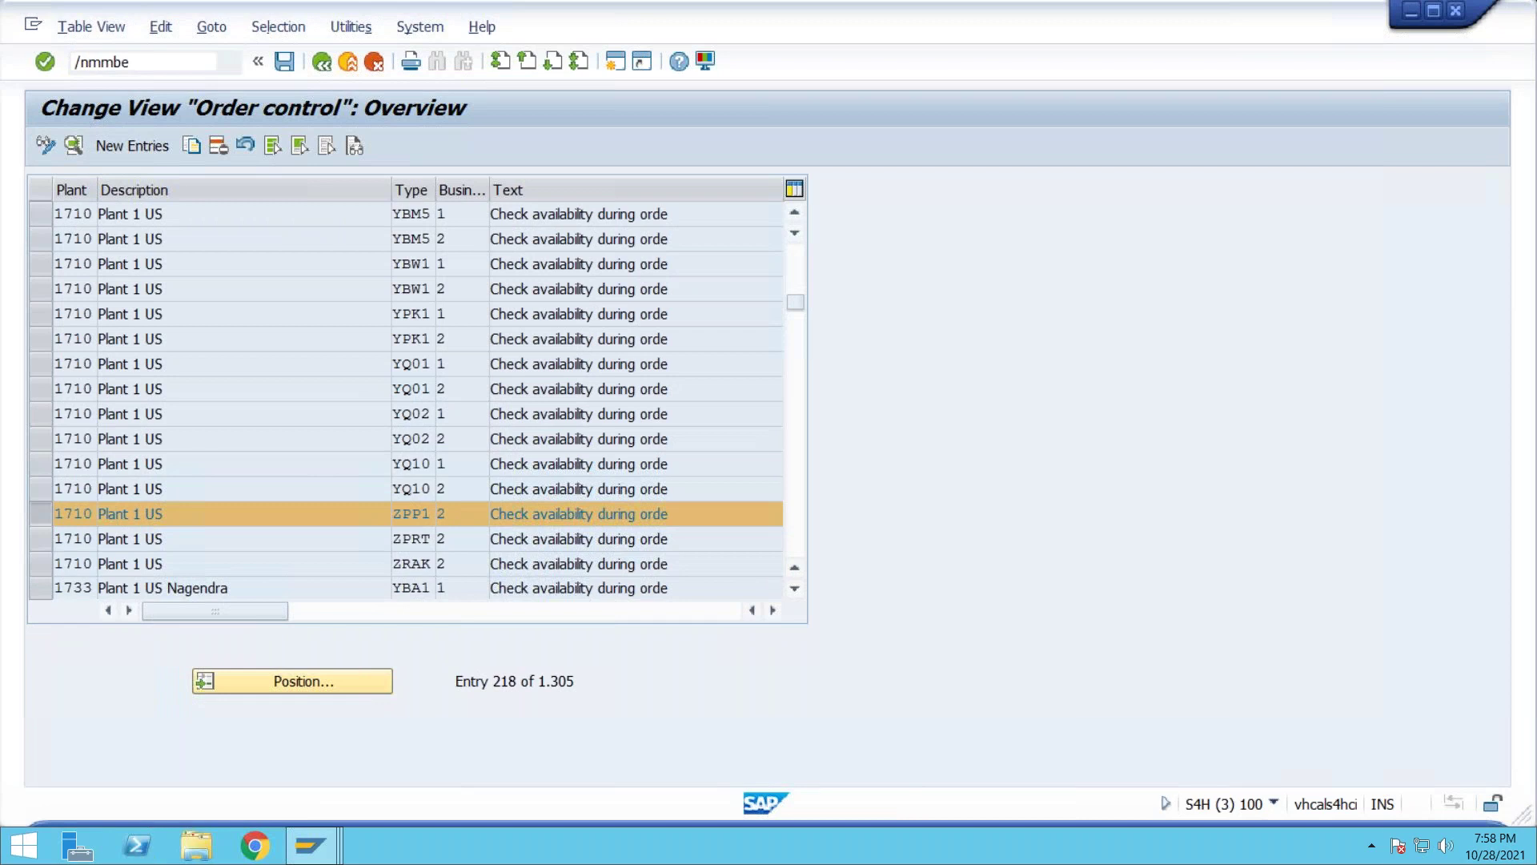
pyautogui.write('wind')
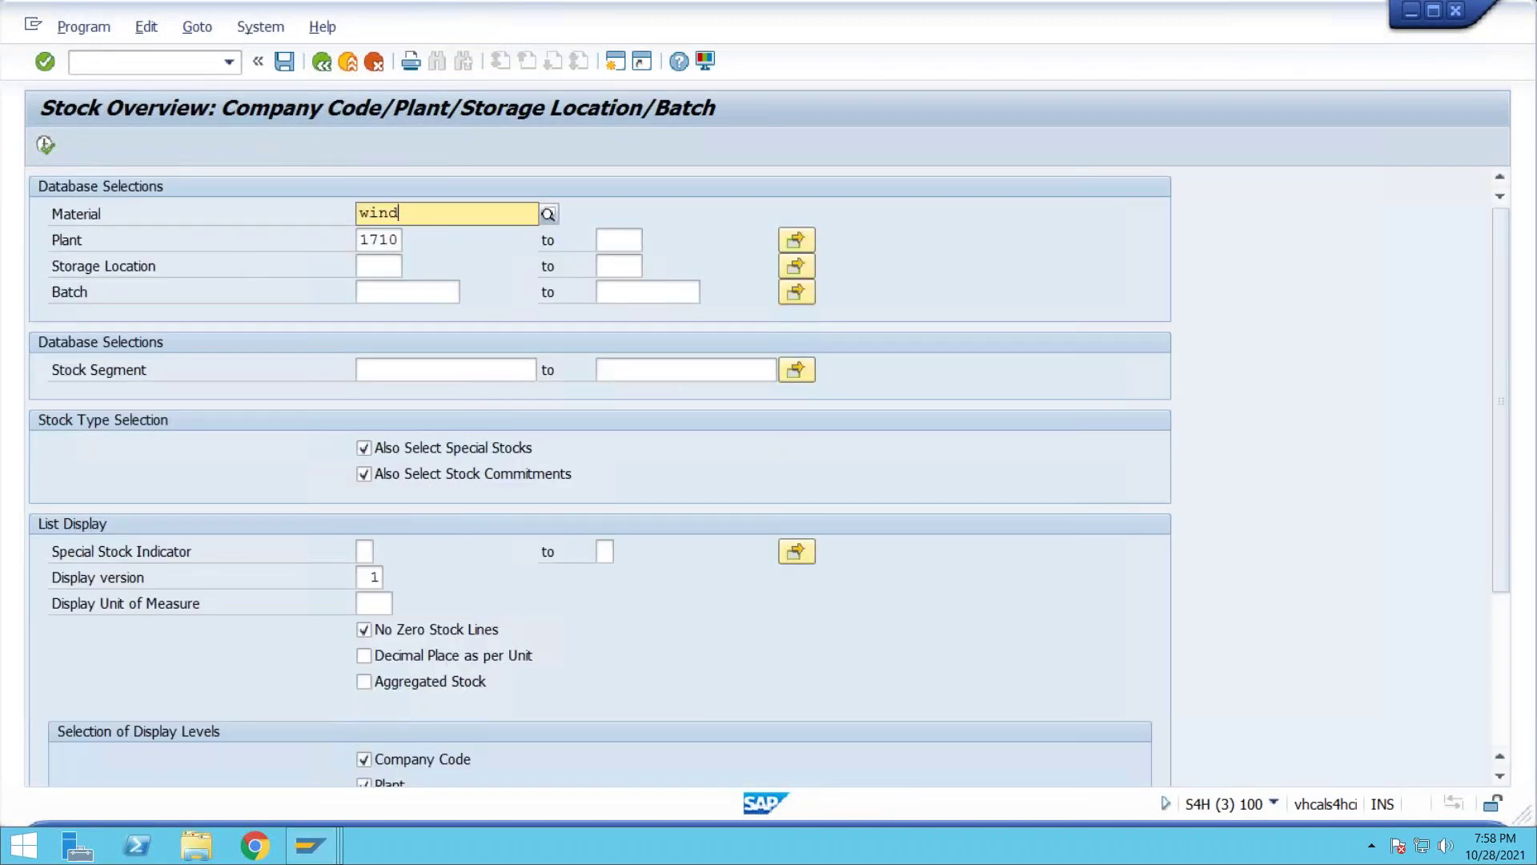
pyautogui.click(386, 258)
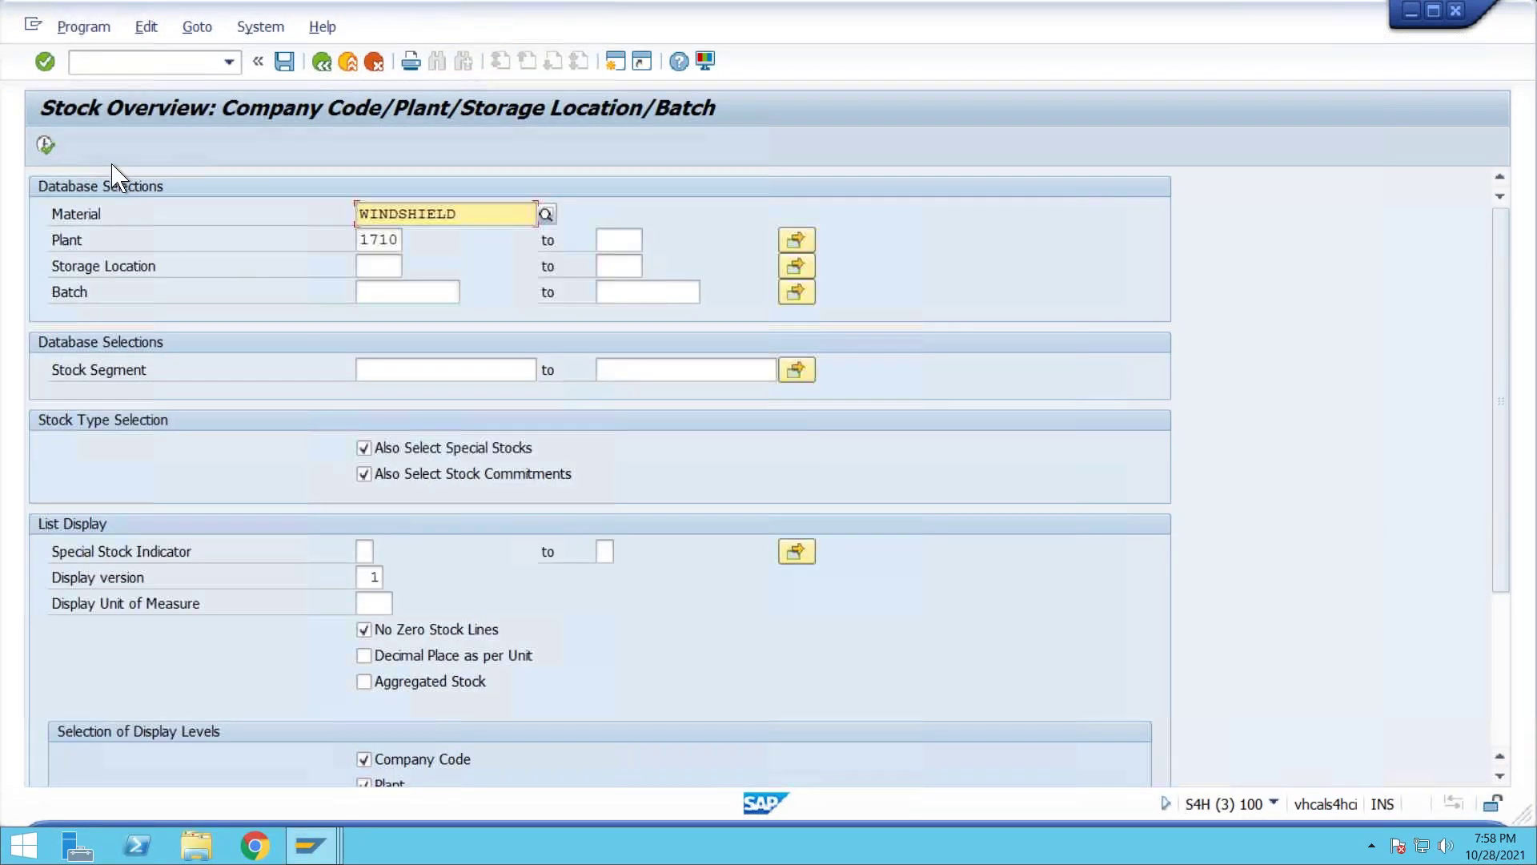
pyautogui.click(44, 145)
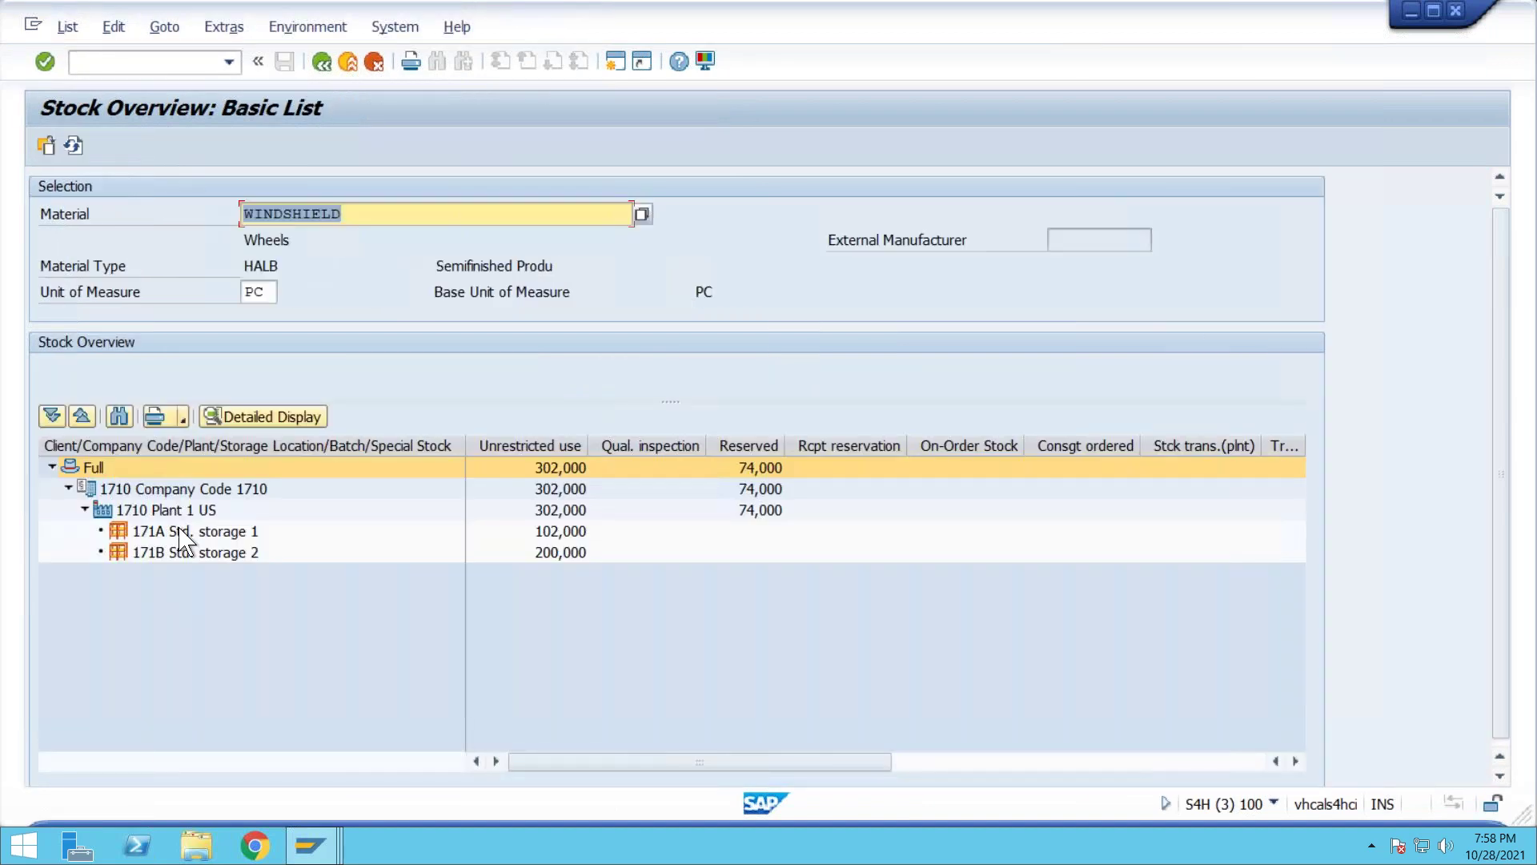
pyautogui.click(180, 530)
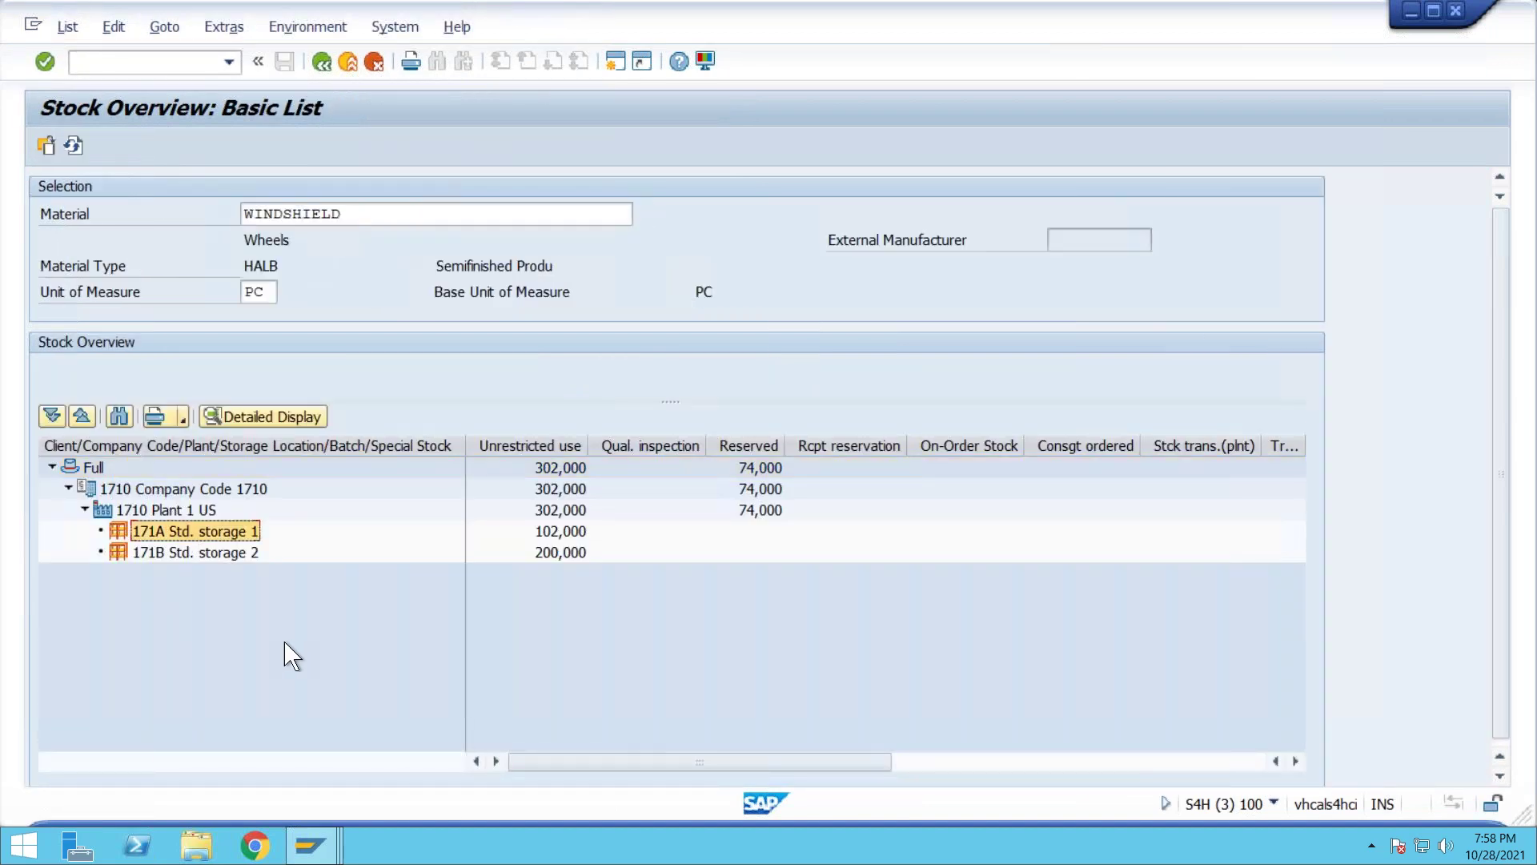
# Switch back to the confirmation's goods movements and set WINDSHIELD's storage location to 171B
pyautogui.hotkey('alt', 'Tab')
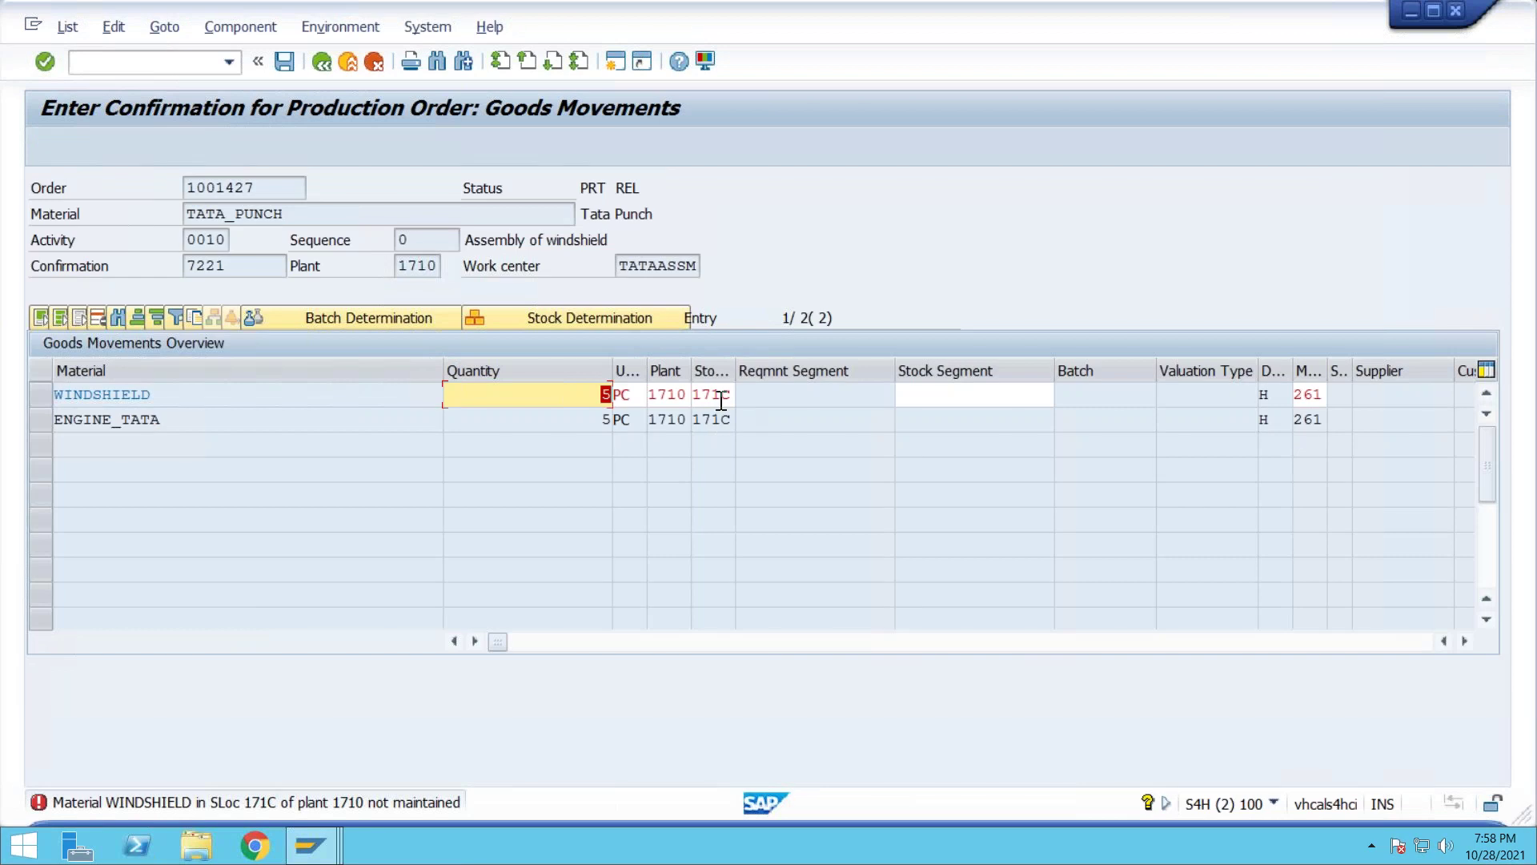
pyautogui.click(720, 397)
pyautogui.press('Delete')
pyautogui.write('B')
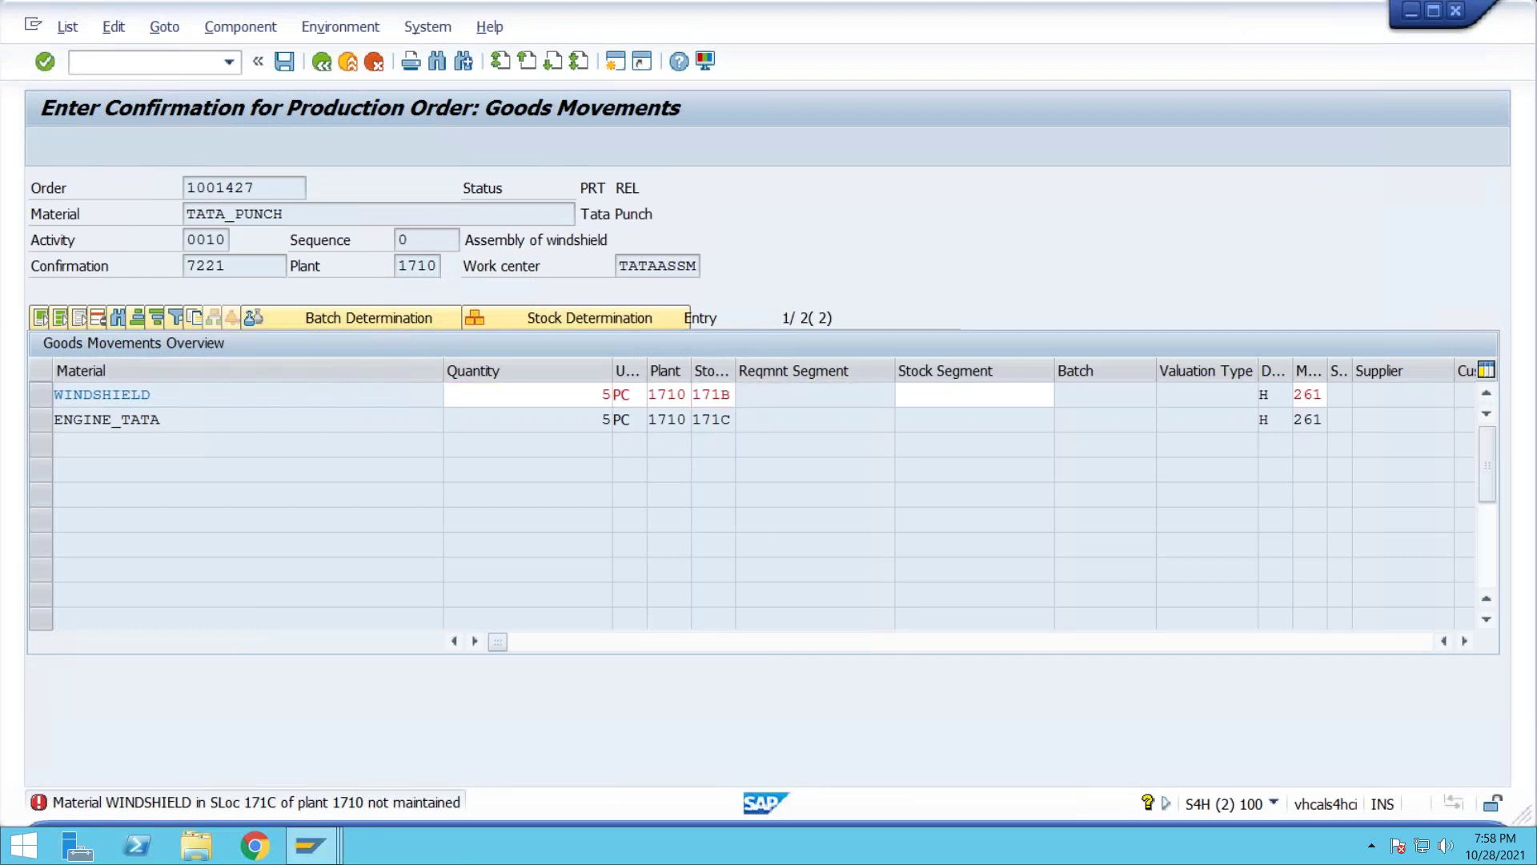
pyautogui.press('Return')
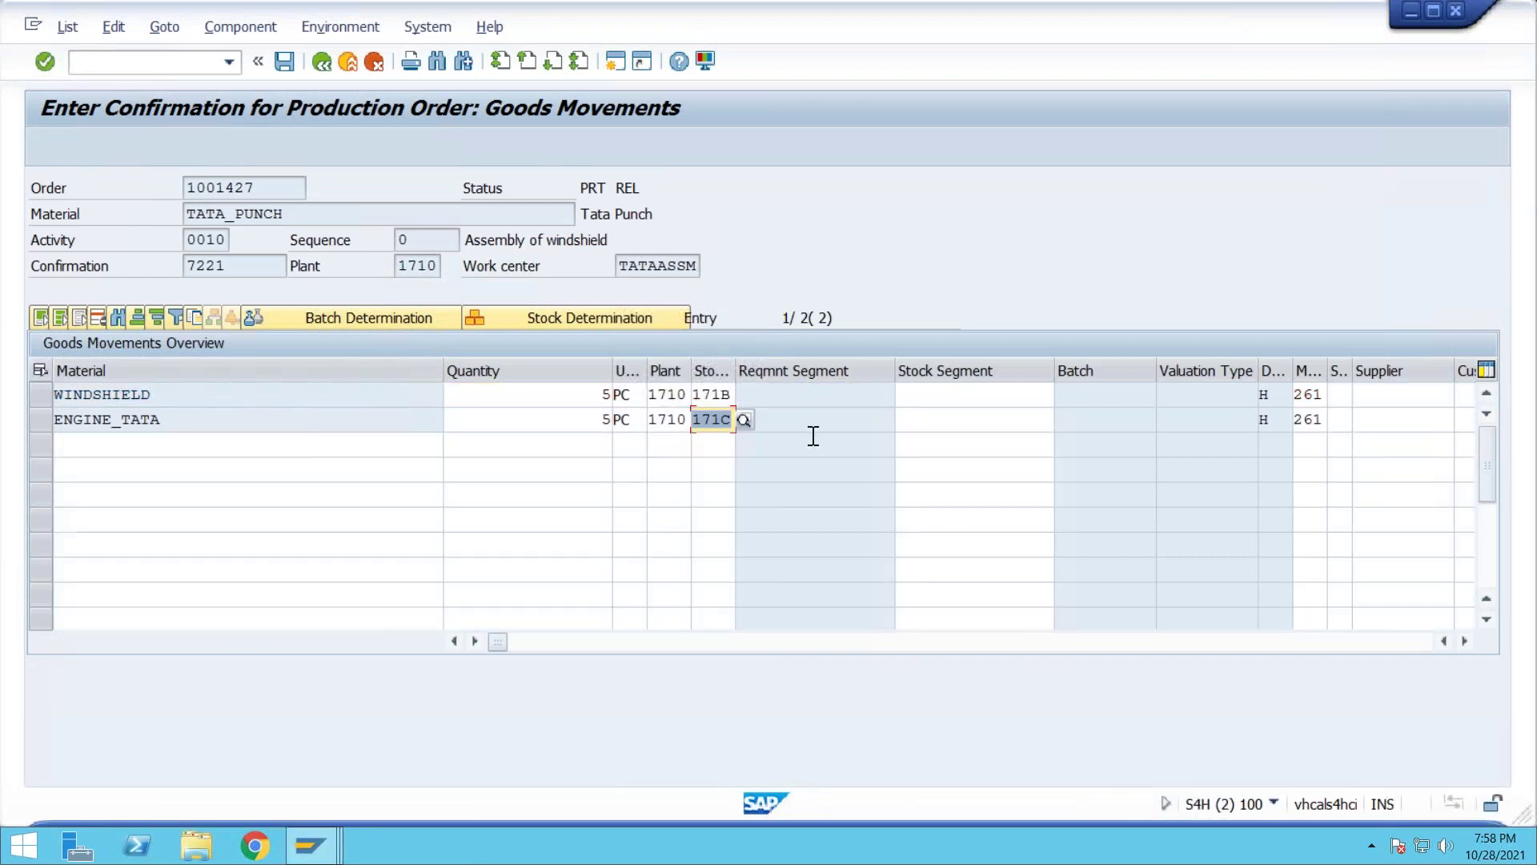
# Review the remaining columns of the goods movements and save the confirmation of operation 0010
pyautogui.click(712, 486)
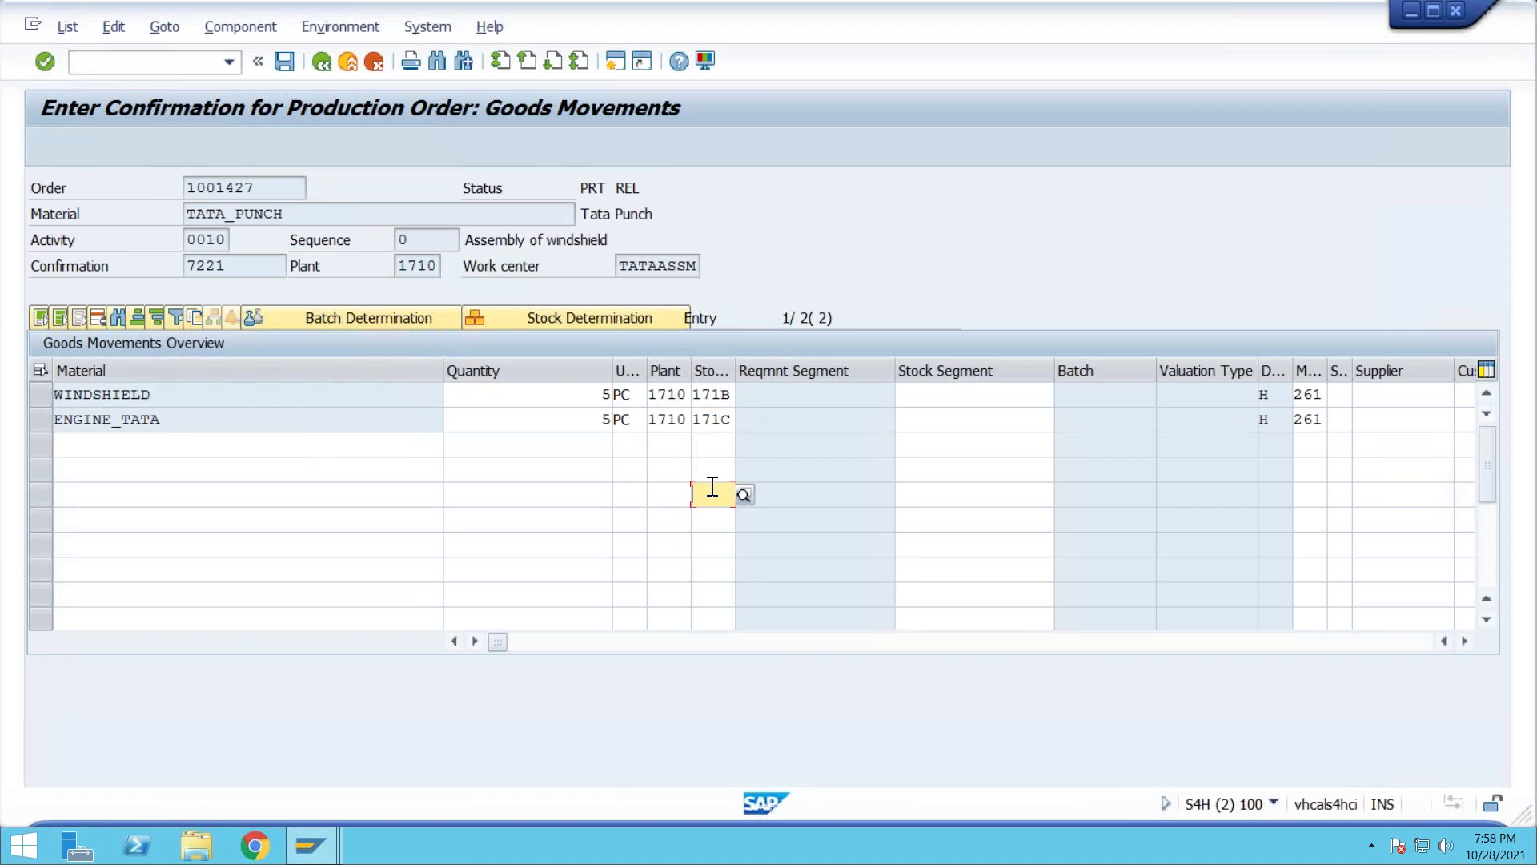
pyautogui.click(1465, 640)
pyautogui.click(1465, 640)
pyautogui.click(1465, 640)
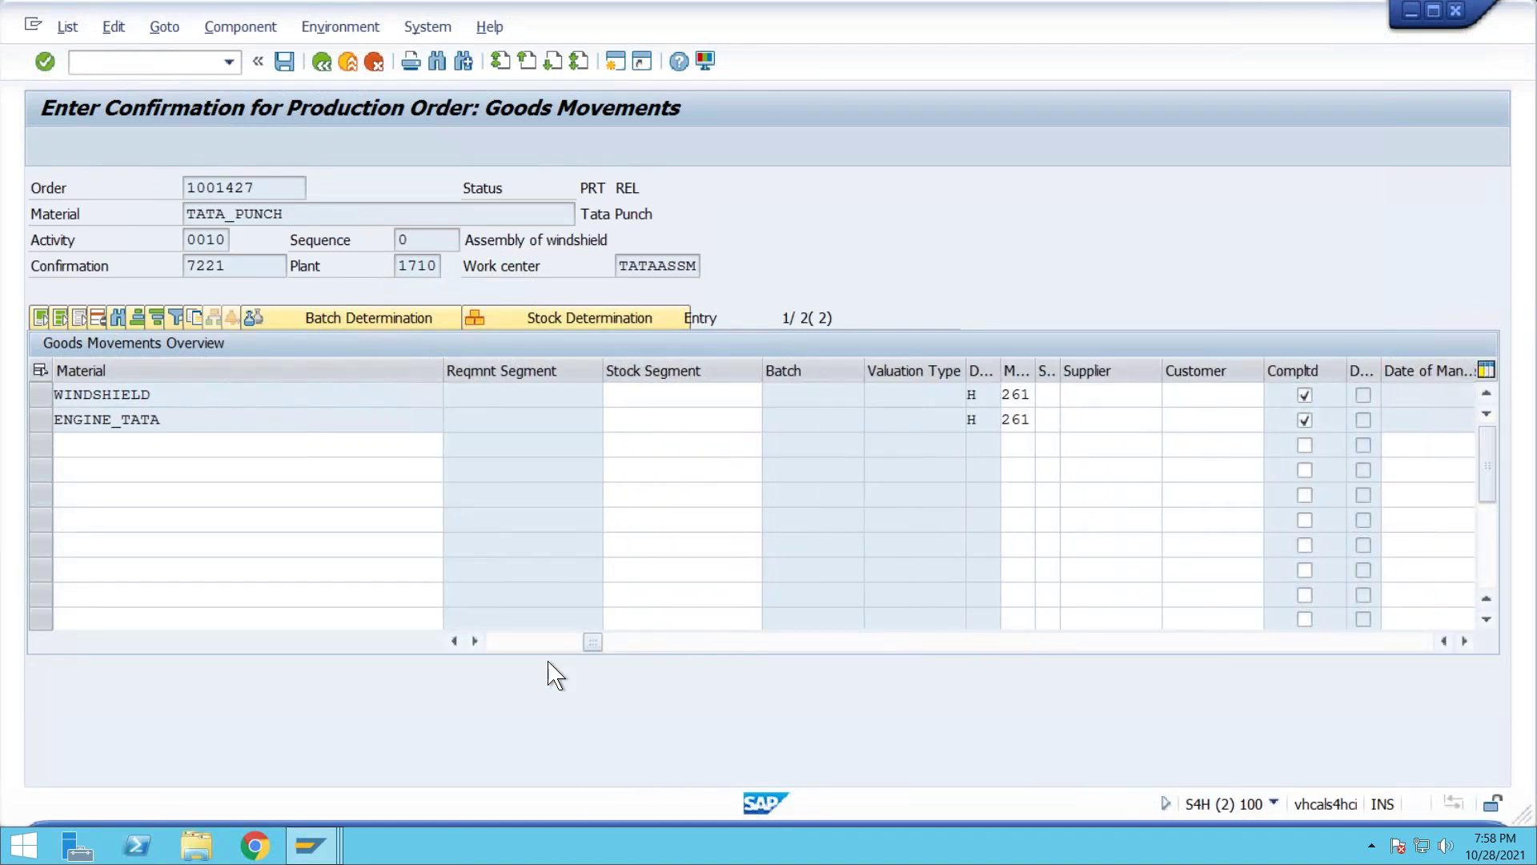
pyautogui.click(504, 642)
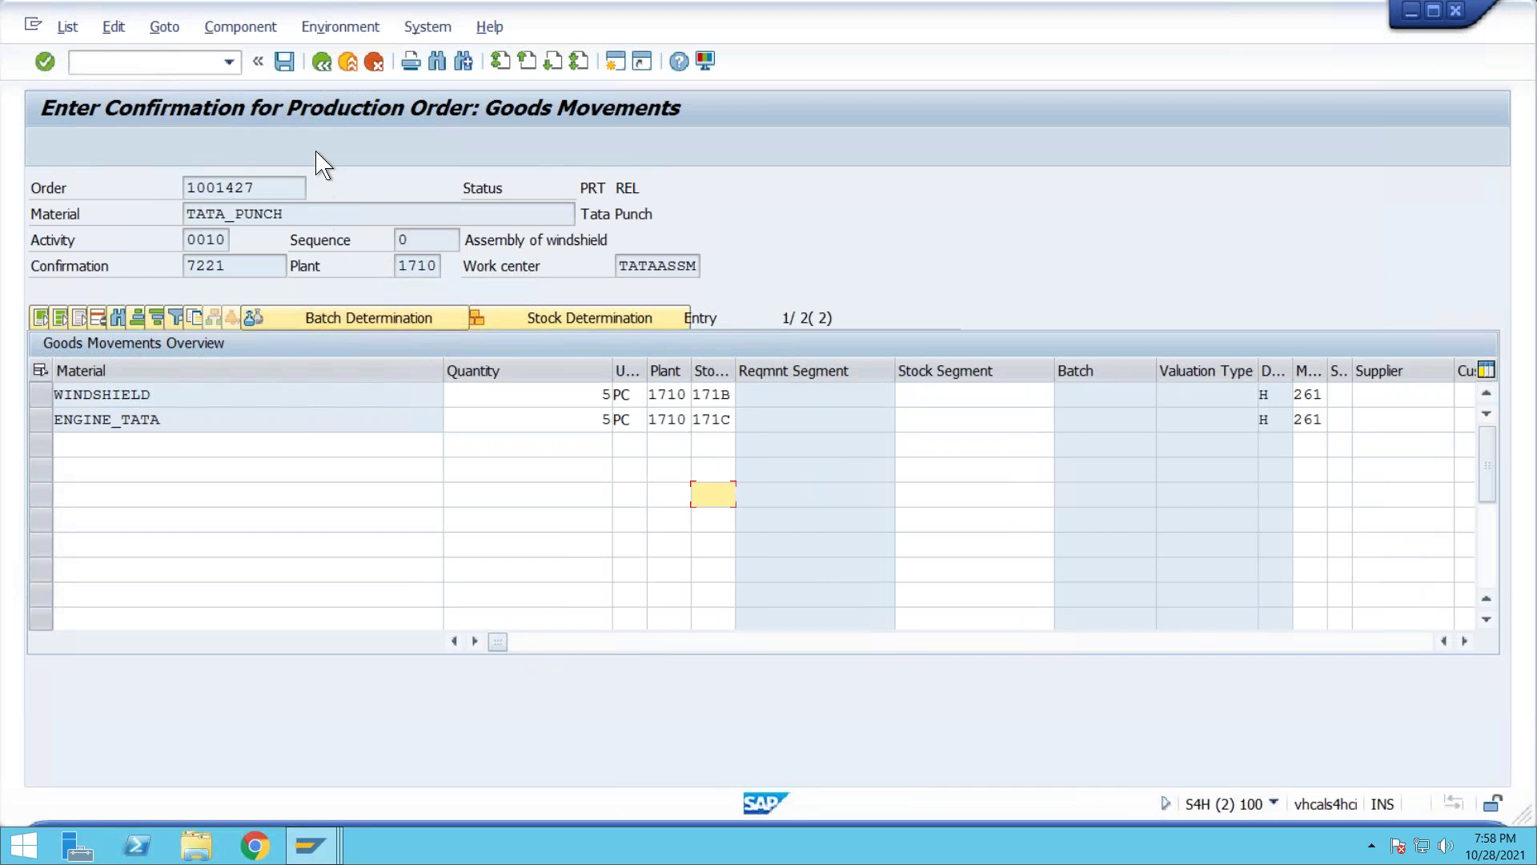
pyautogui.click(285, 63)
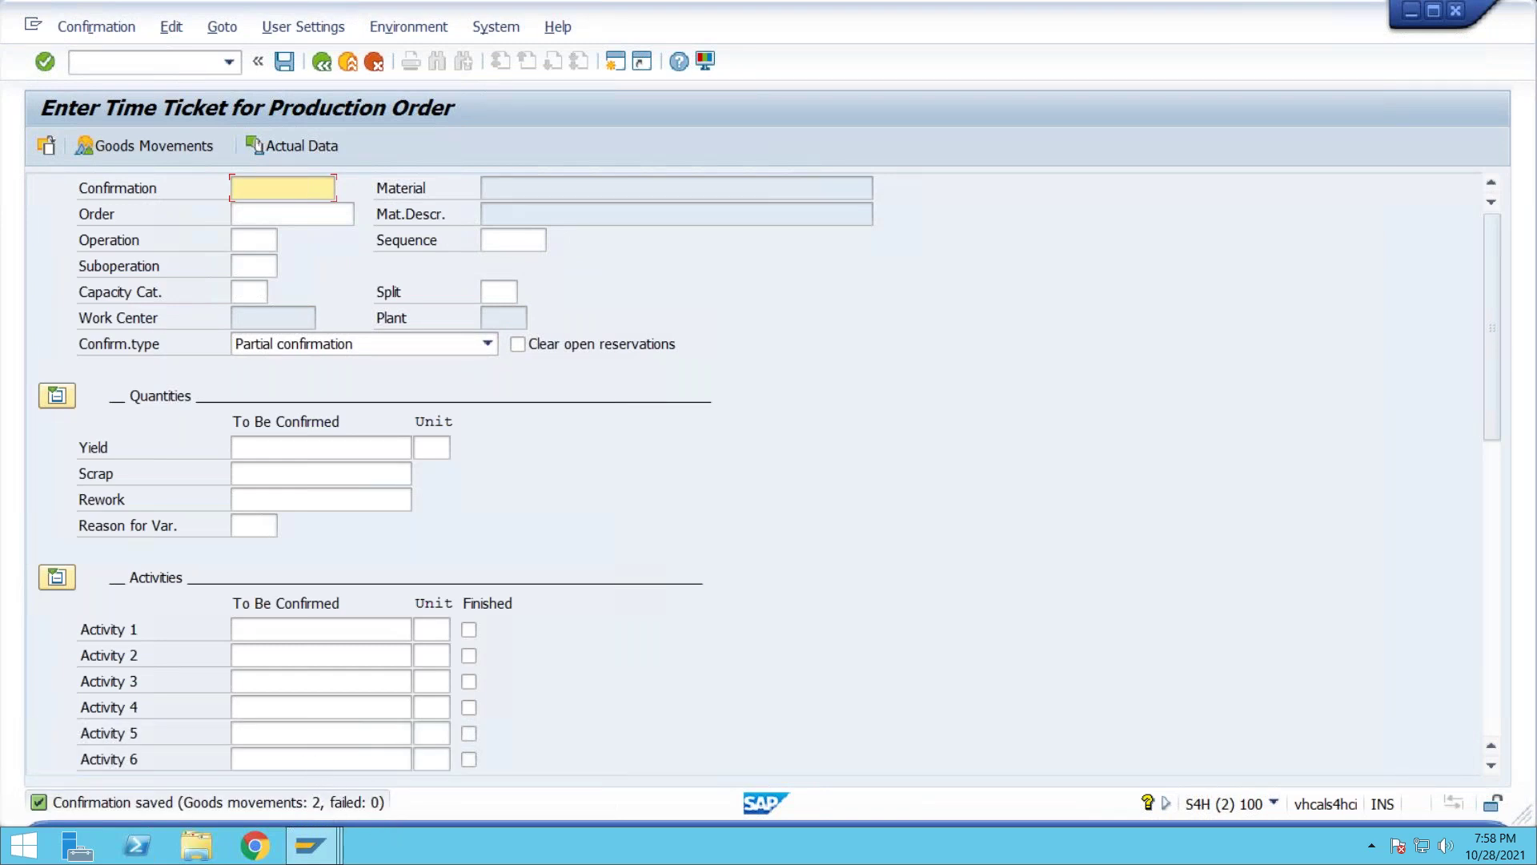
# Reopen the production order from TATA_PUNCH's stock/requirements list and display its documented goods movements
pyautogui.hotkey('alt', 'Tab')
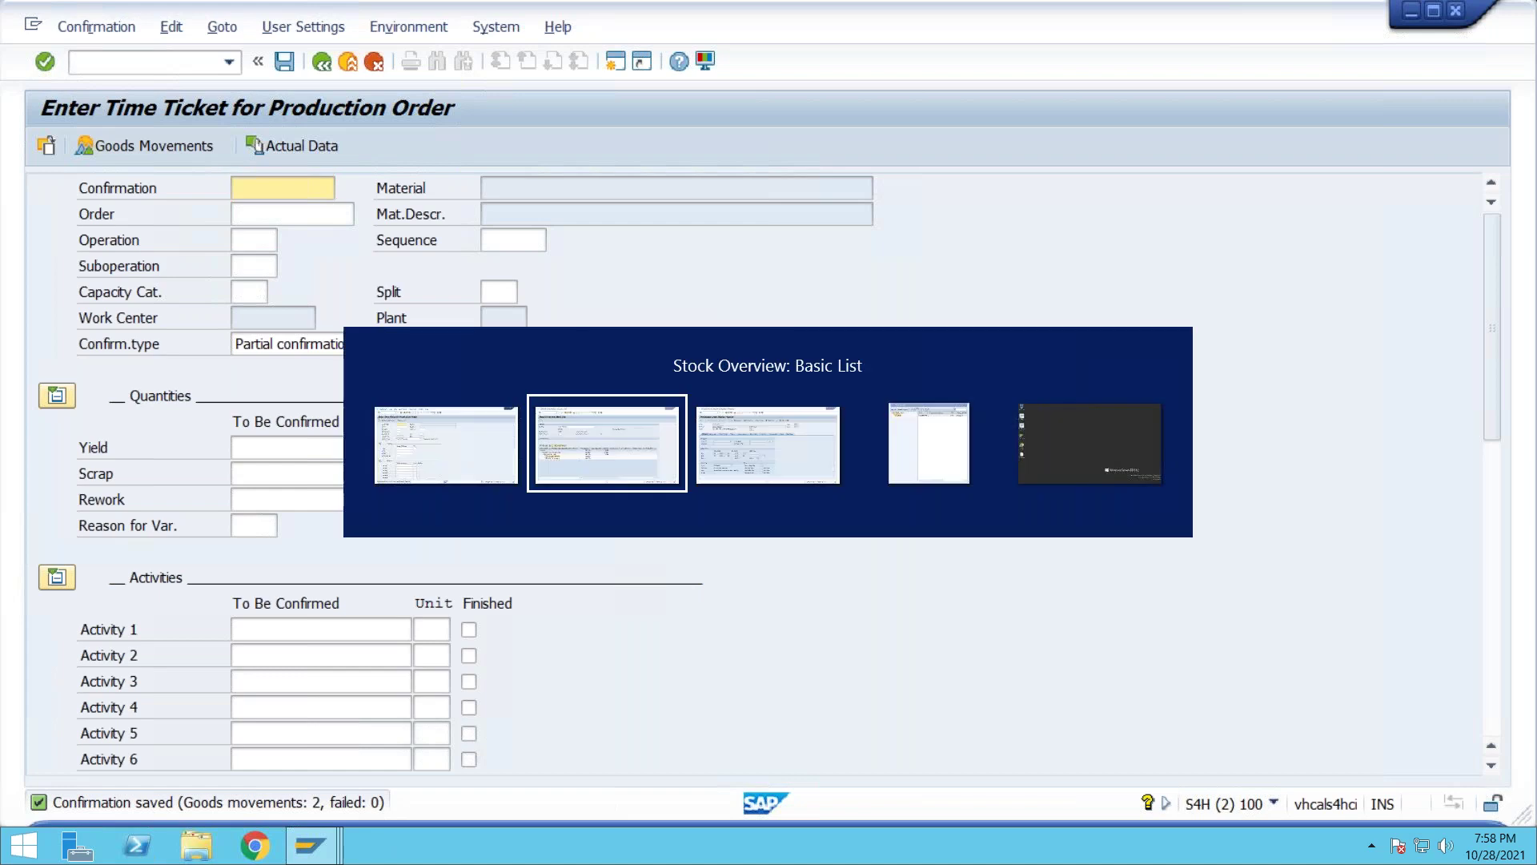
pyautogui.hotkey('alt', 'Tab')
pyautogui.hotkey('alt', 'Tab')
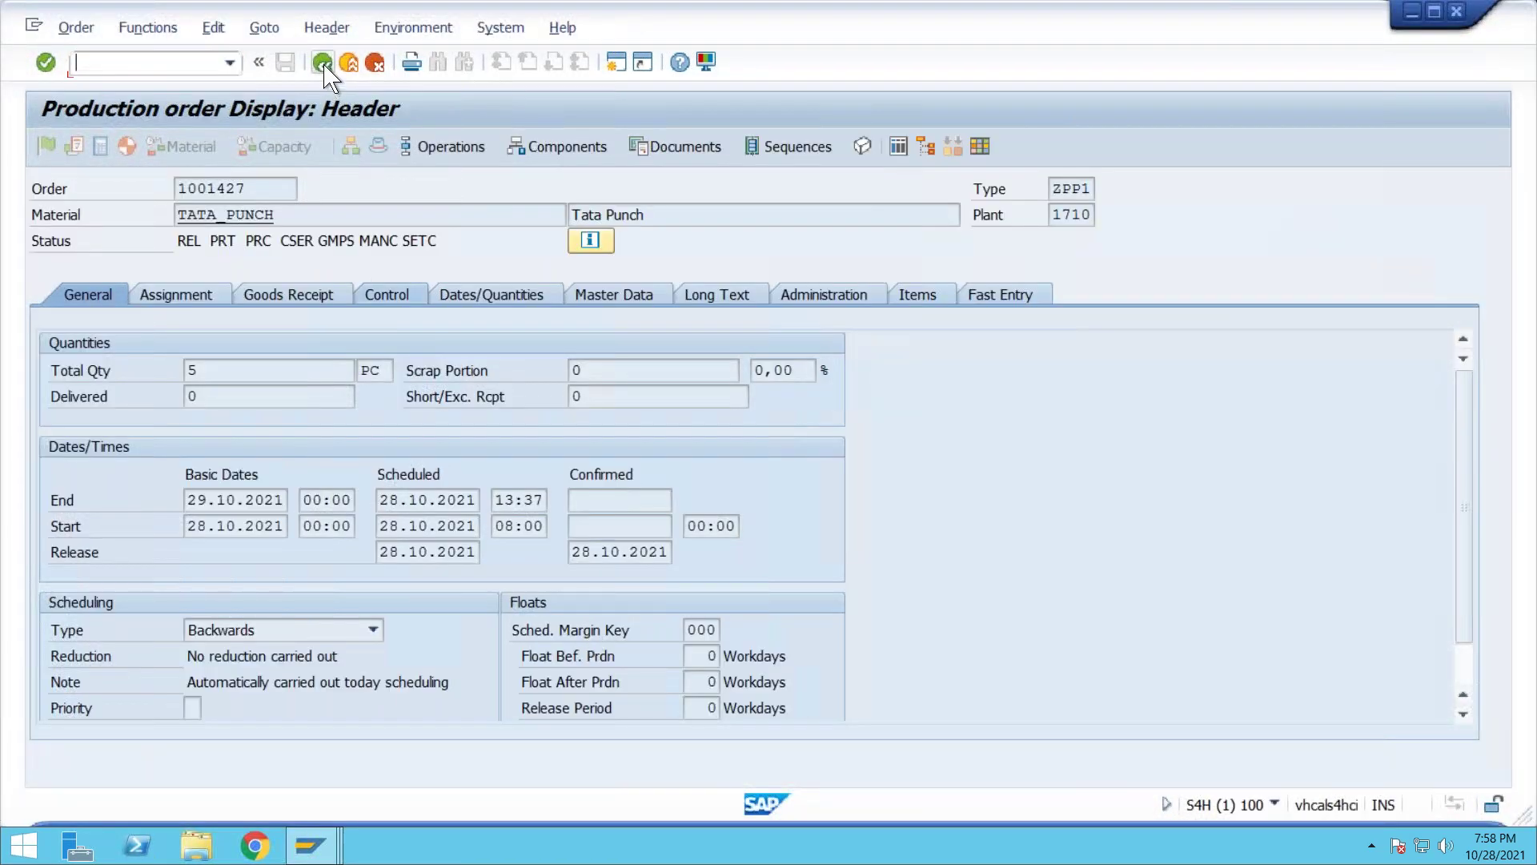
pyautogui.click(323, 64)
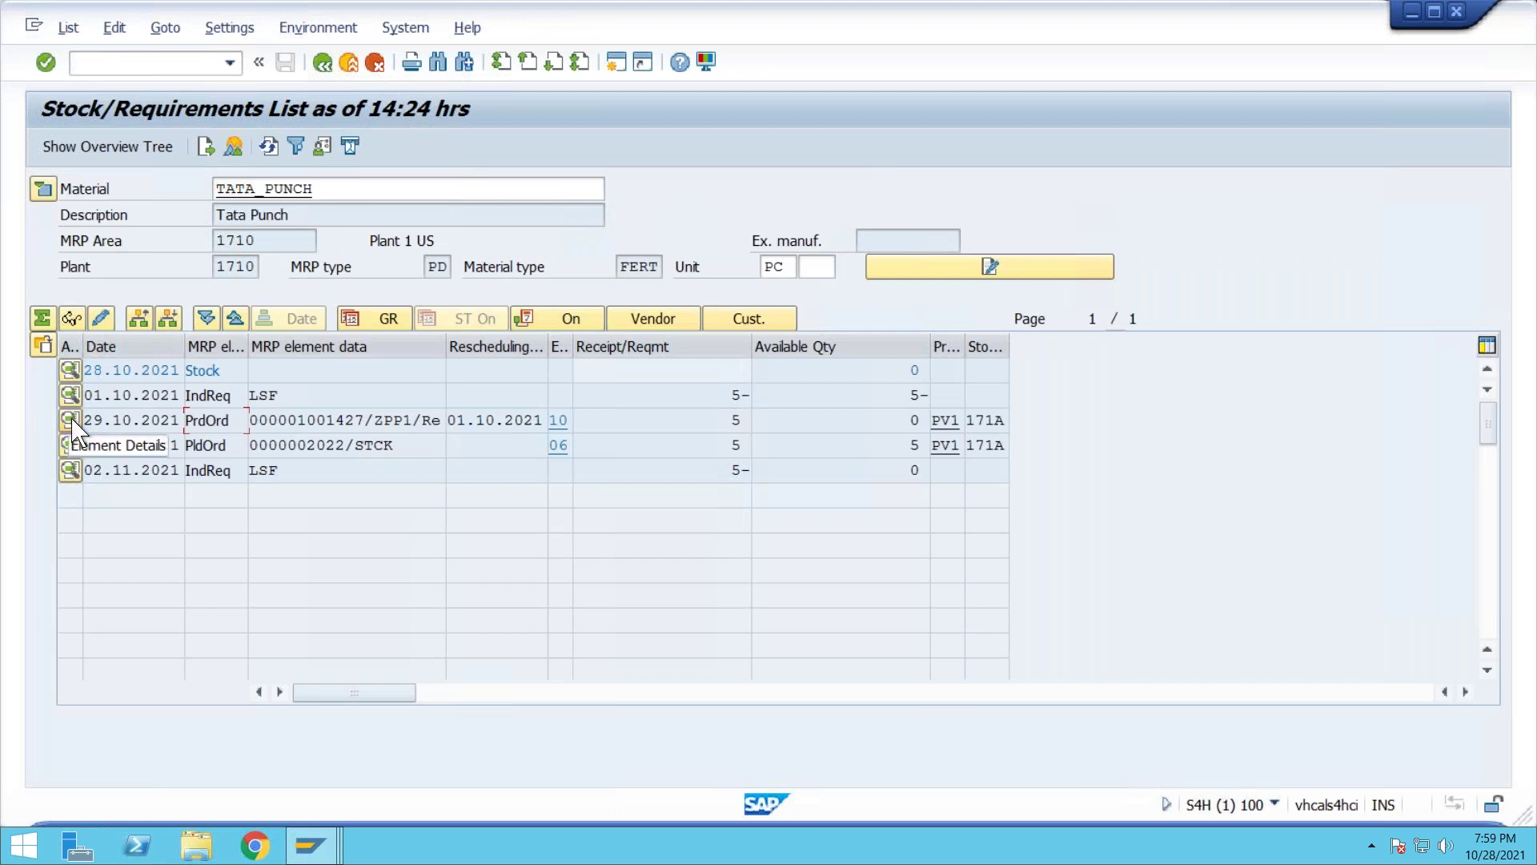
pyautogui.click(71, 420)
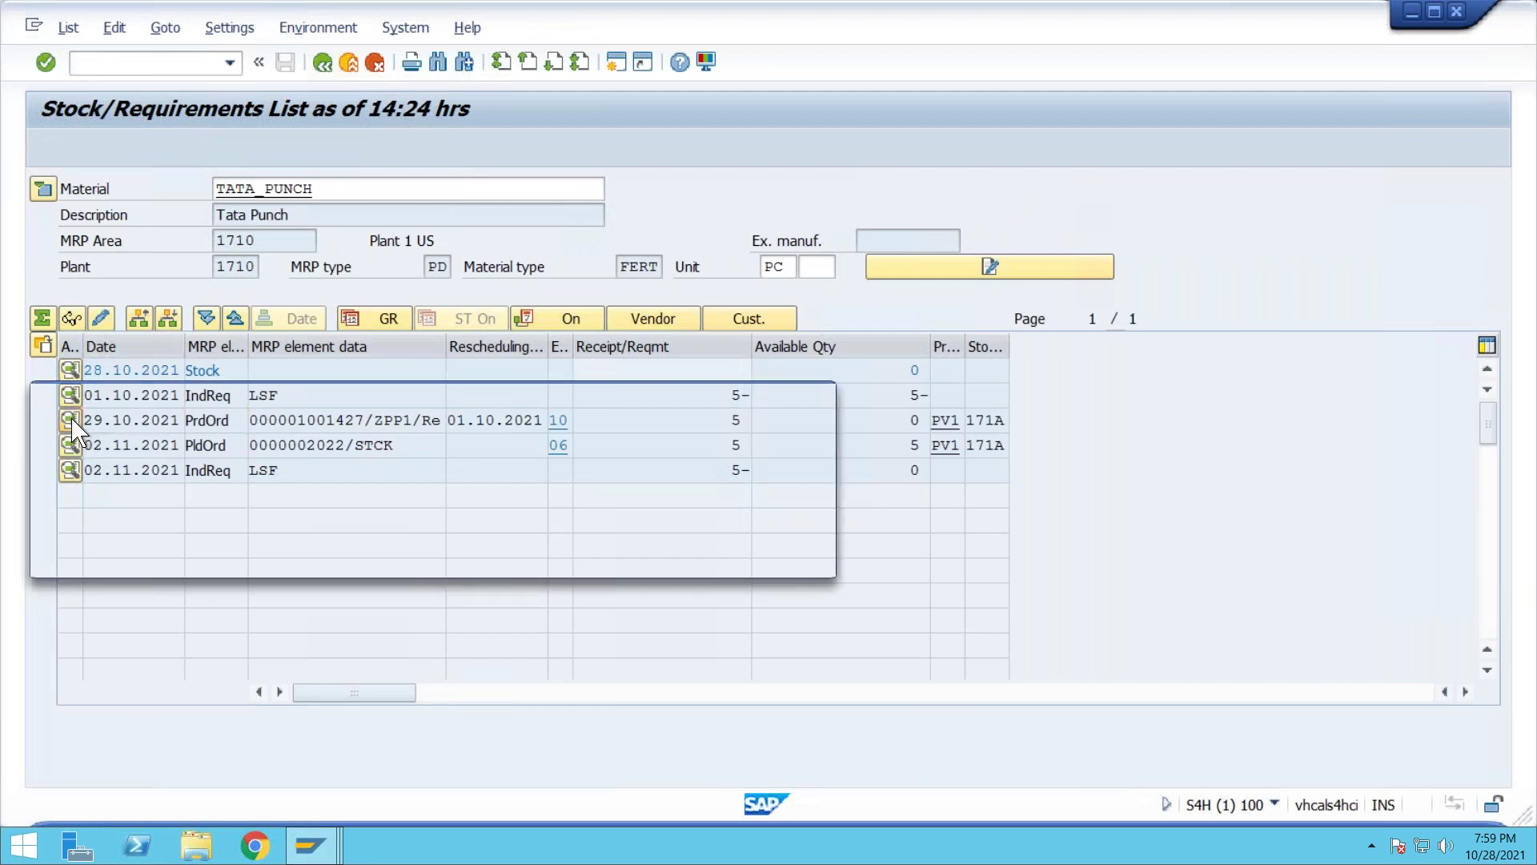
pyautogui.click(653, 556)
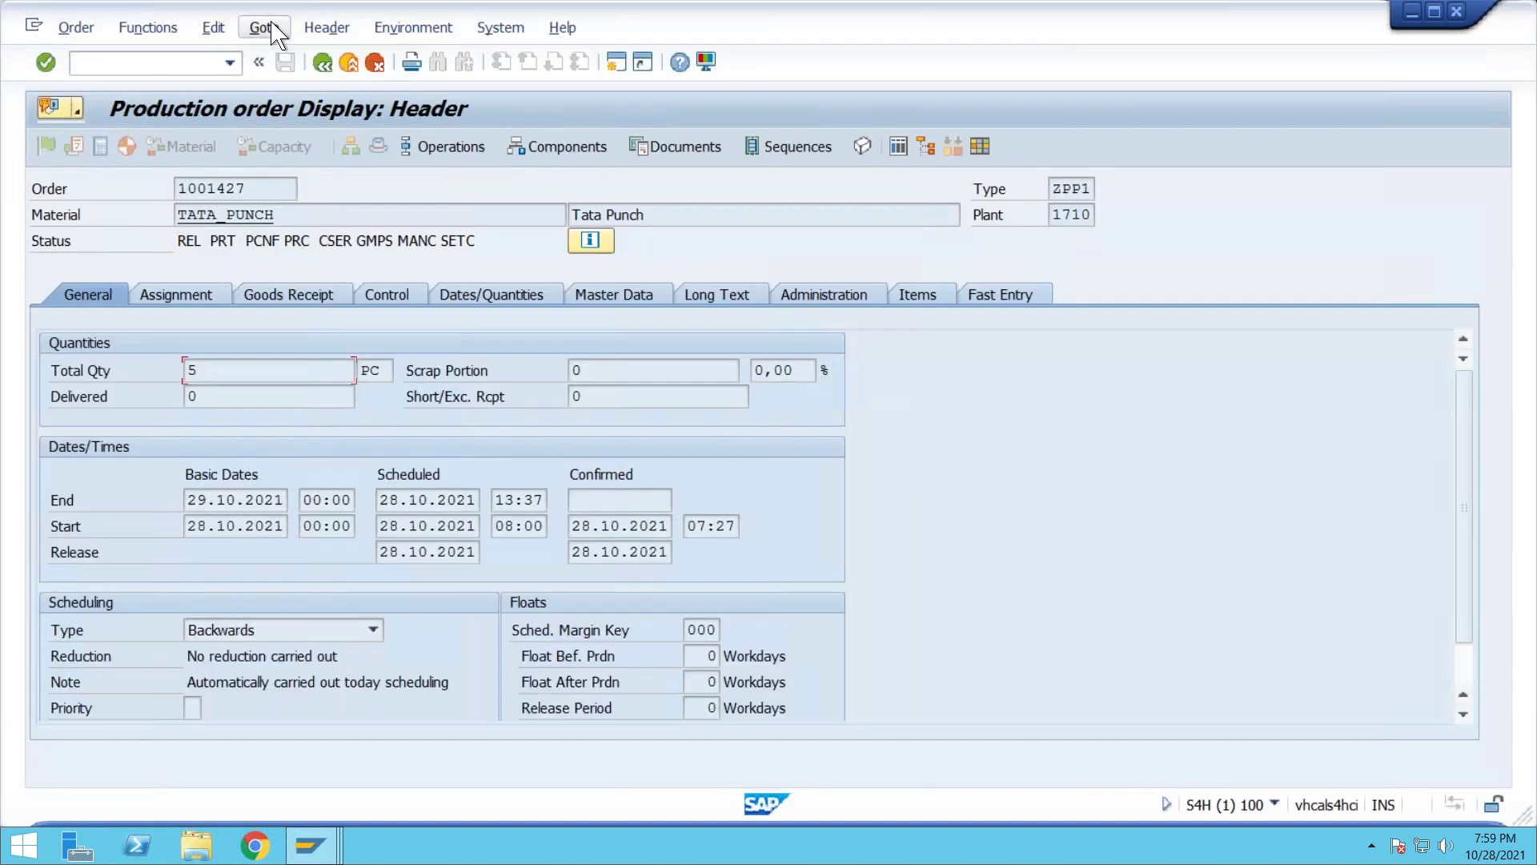
pyautogui.click(264, 27)
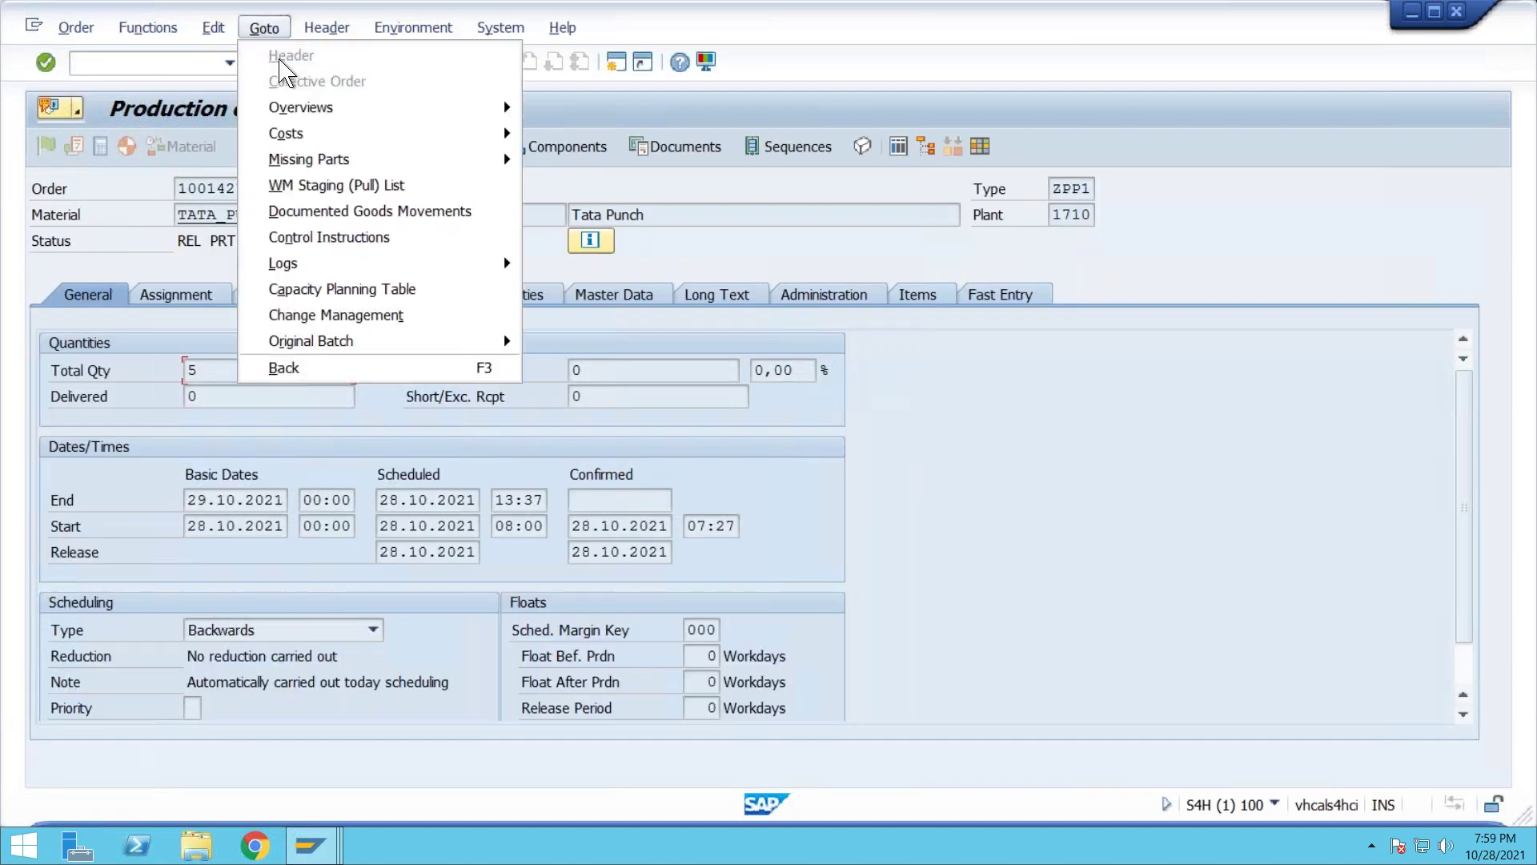
pyautogui.click(364, 211)
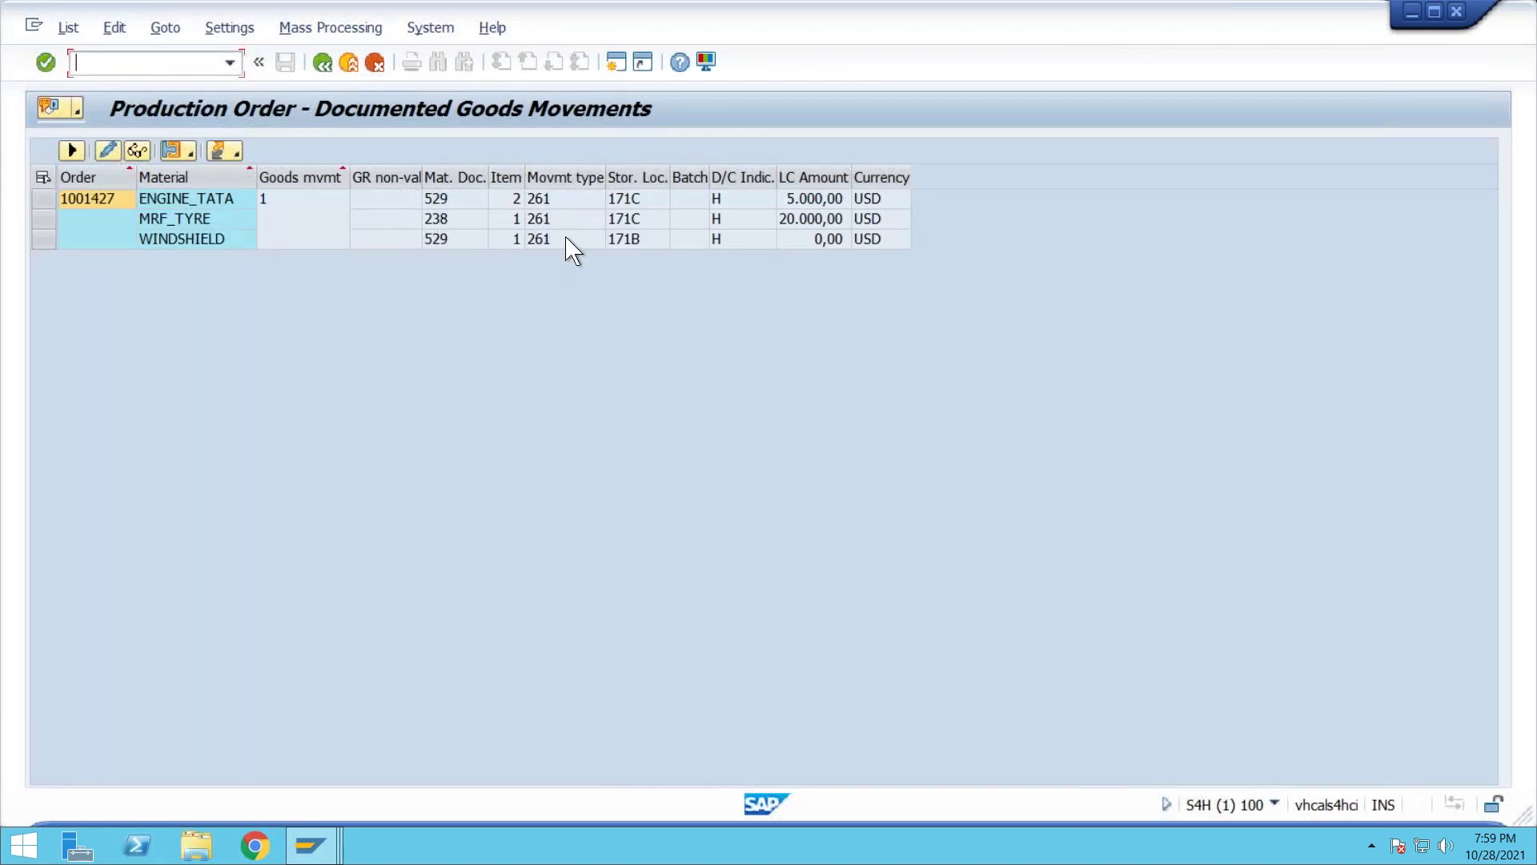
# Return to the order header and check the system statuses of operations 0010, 0020 and 0030 in the operation overview
pyautogui.click(323, 63)
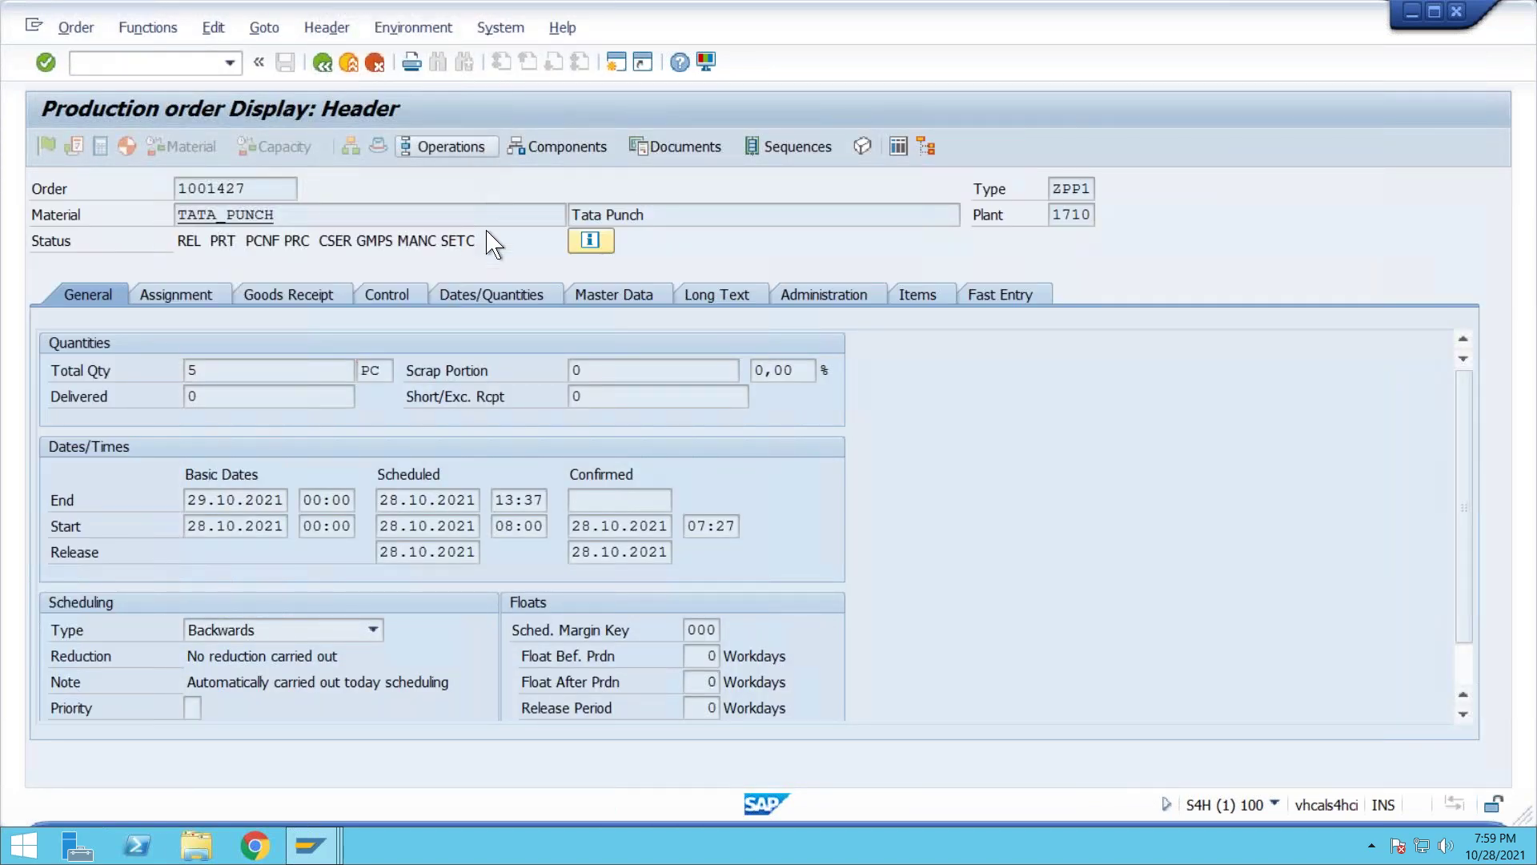
pyautogui.moveTo(891, 369); pyautogui.dragTo(803, 371)
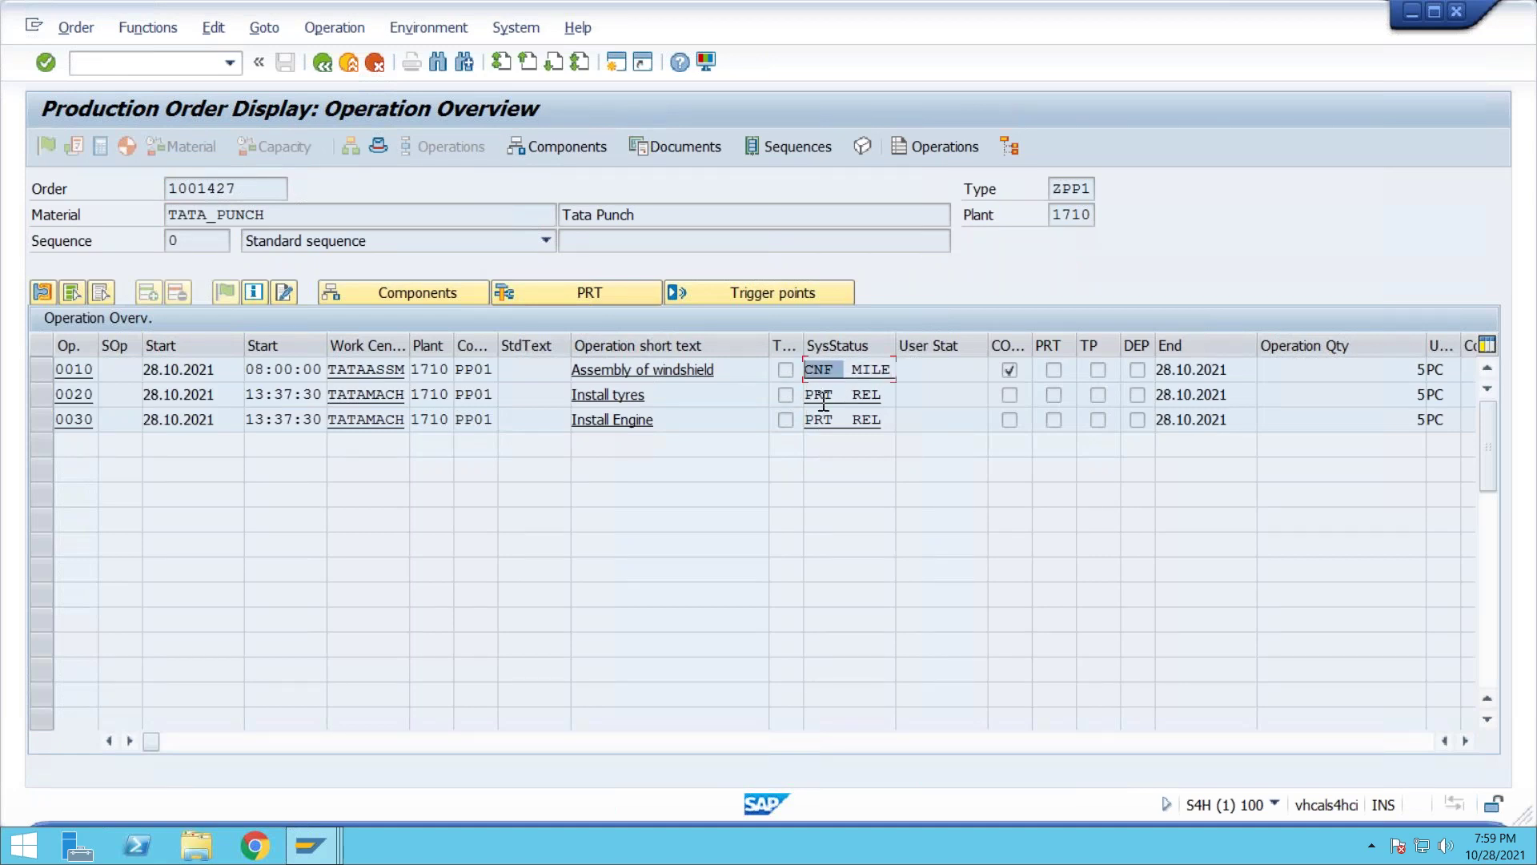
pyautogui.moveTo(885, 395); pyautogui.dragTo(792, 422)
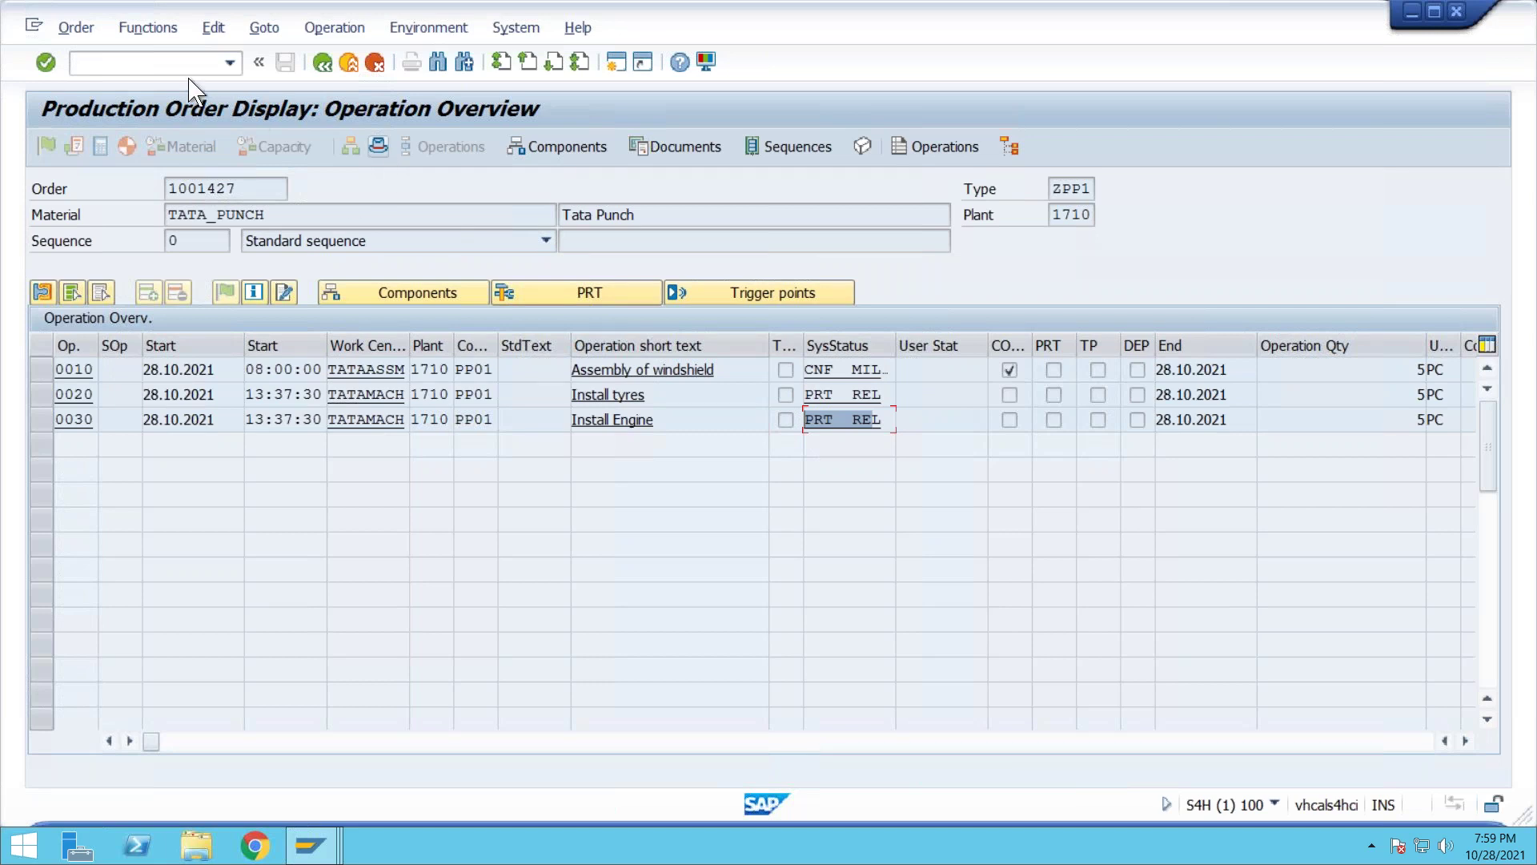
# Switch to the time ticket session and enter the same production order number with operation 0020
pyautogui.click(309, 850)
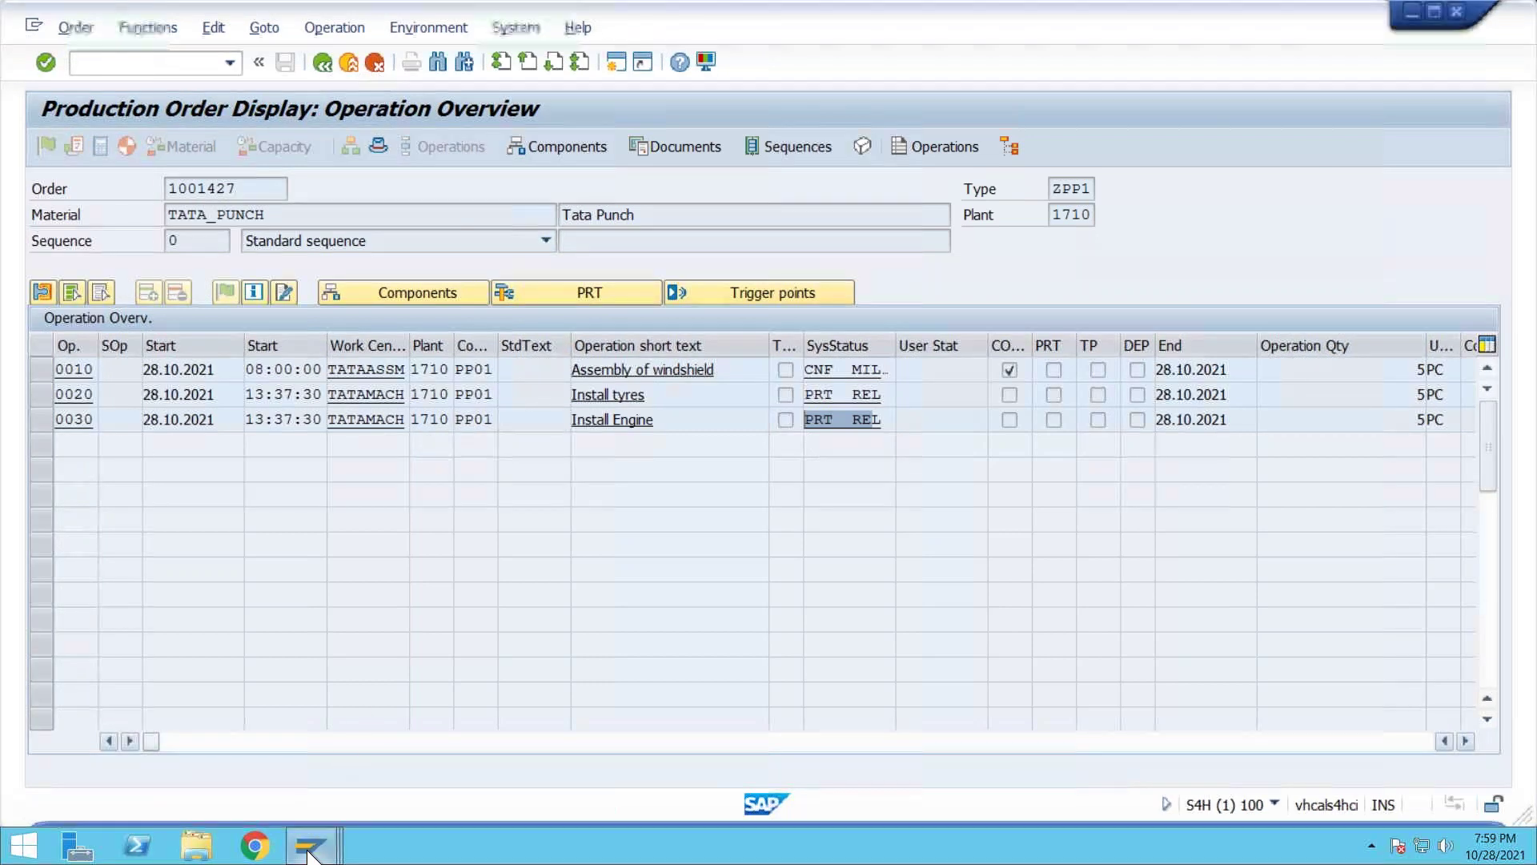
pyautogui.click(584, 753)
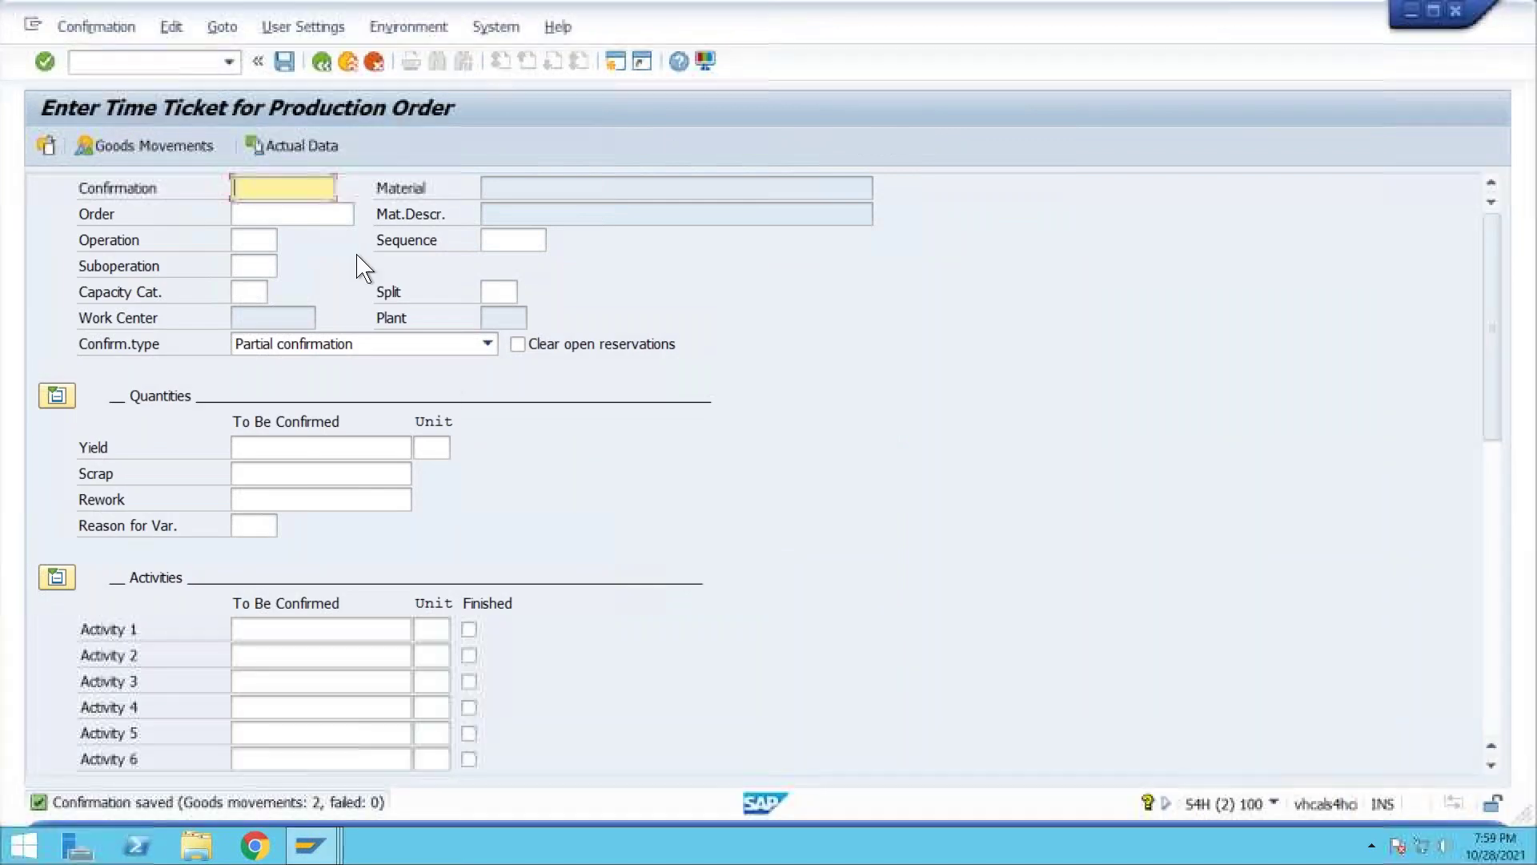
pyautogui.click(326, 213)
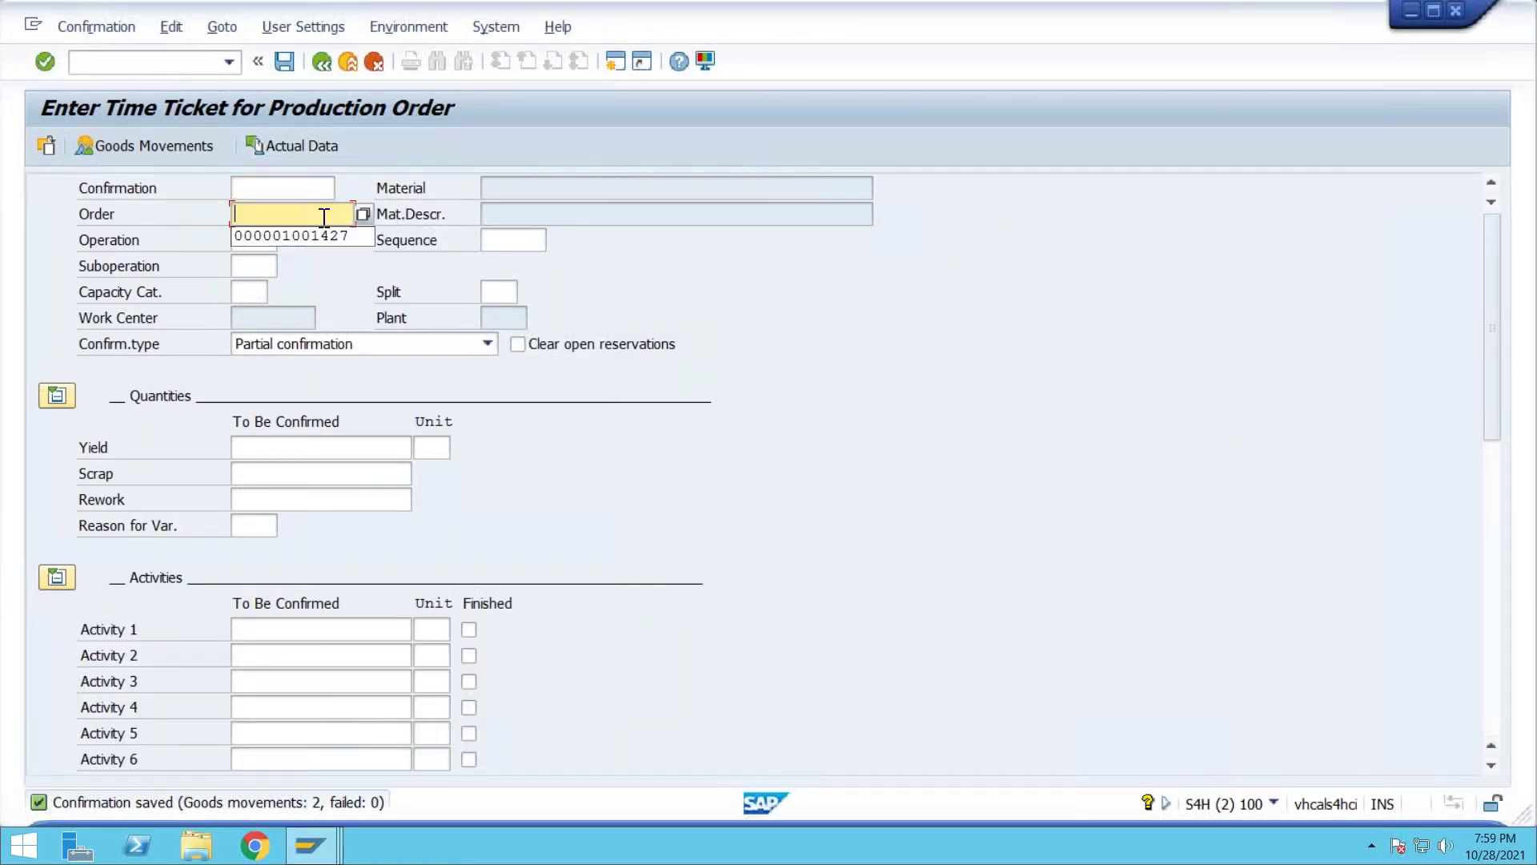
pyautogui.click(317, 237)
pyautogui.click(272, 240)
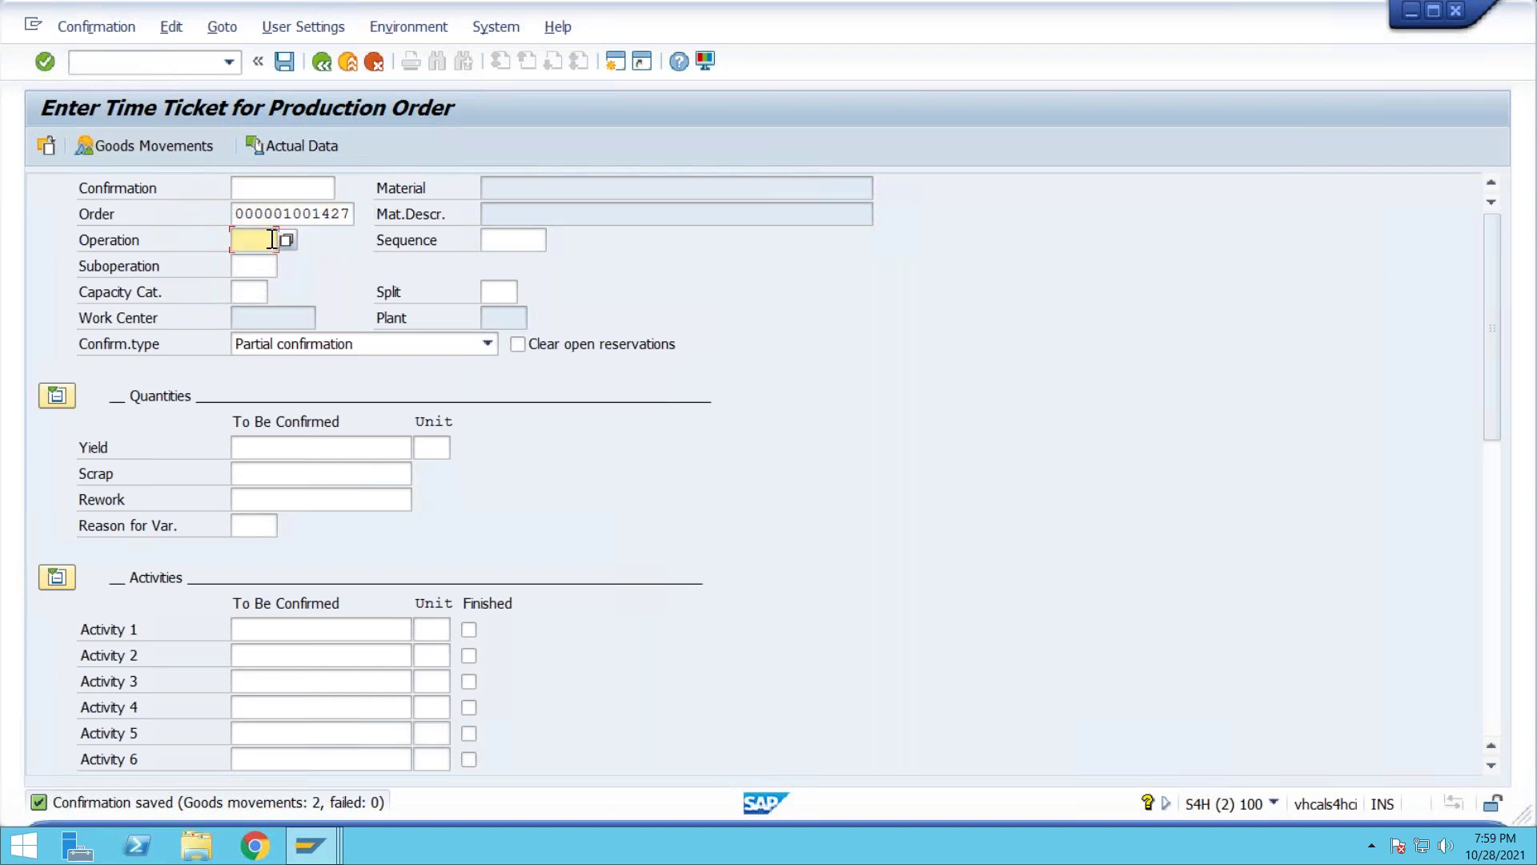
pyautogui.write('0020')
# Set the time ticket for operation 0020 to Final confirmation with a yield of 5
pyautogui.click(320, 345)
pyautogui.click(312, 388)
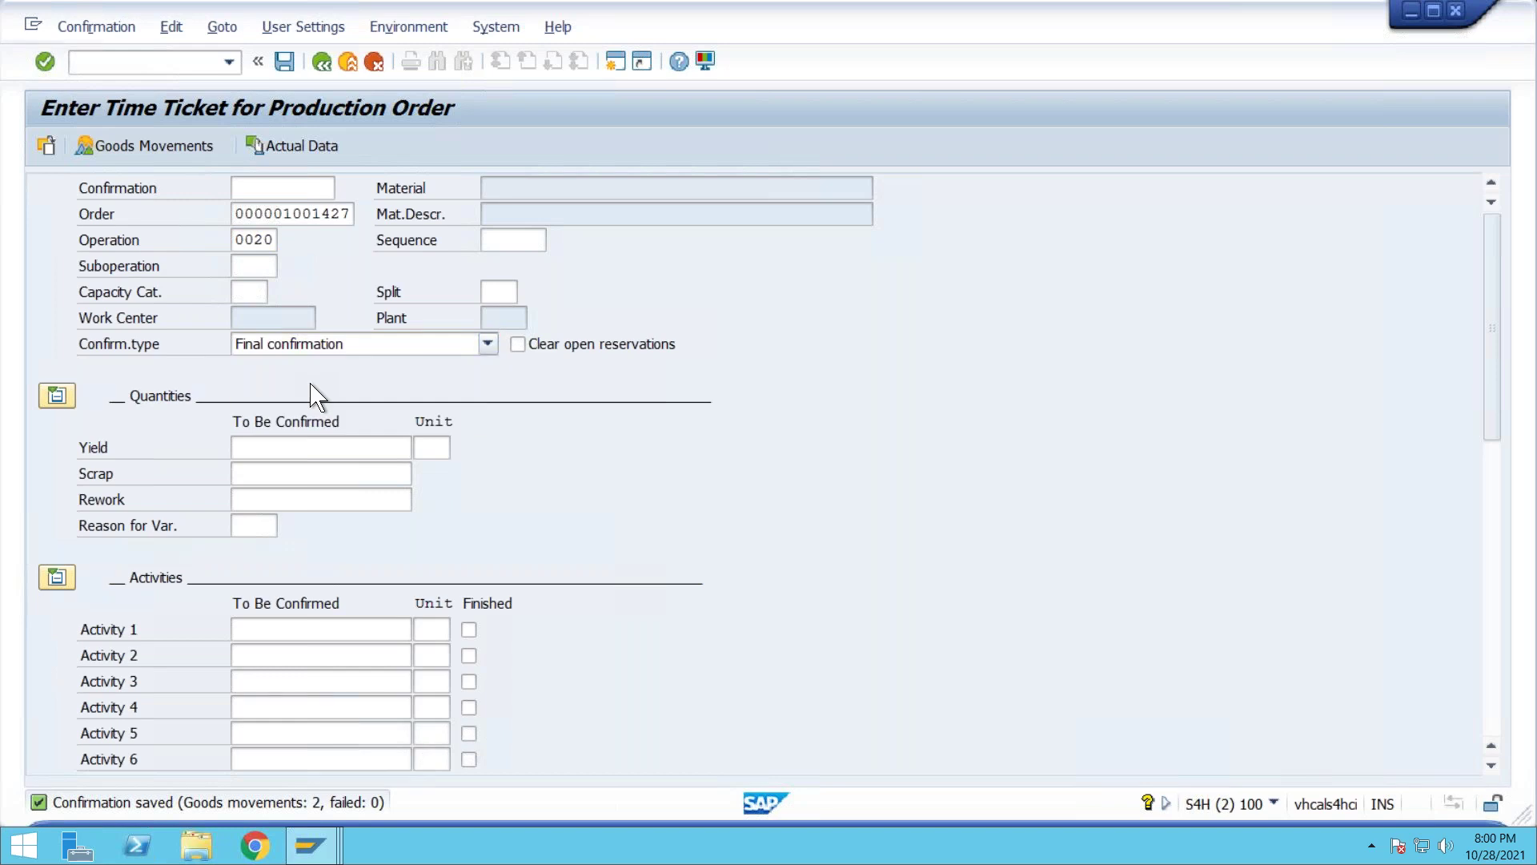
pyautogui.press('Return')
pyautogui.click(320, 449)
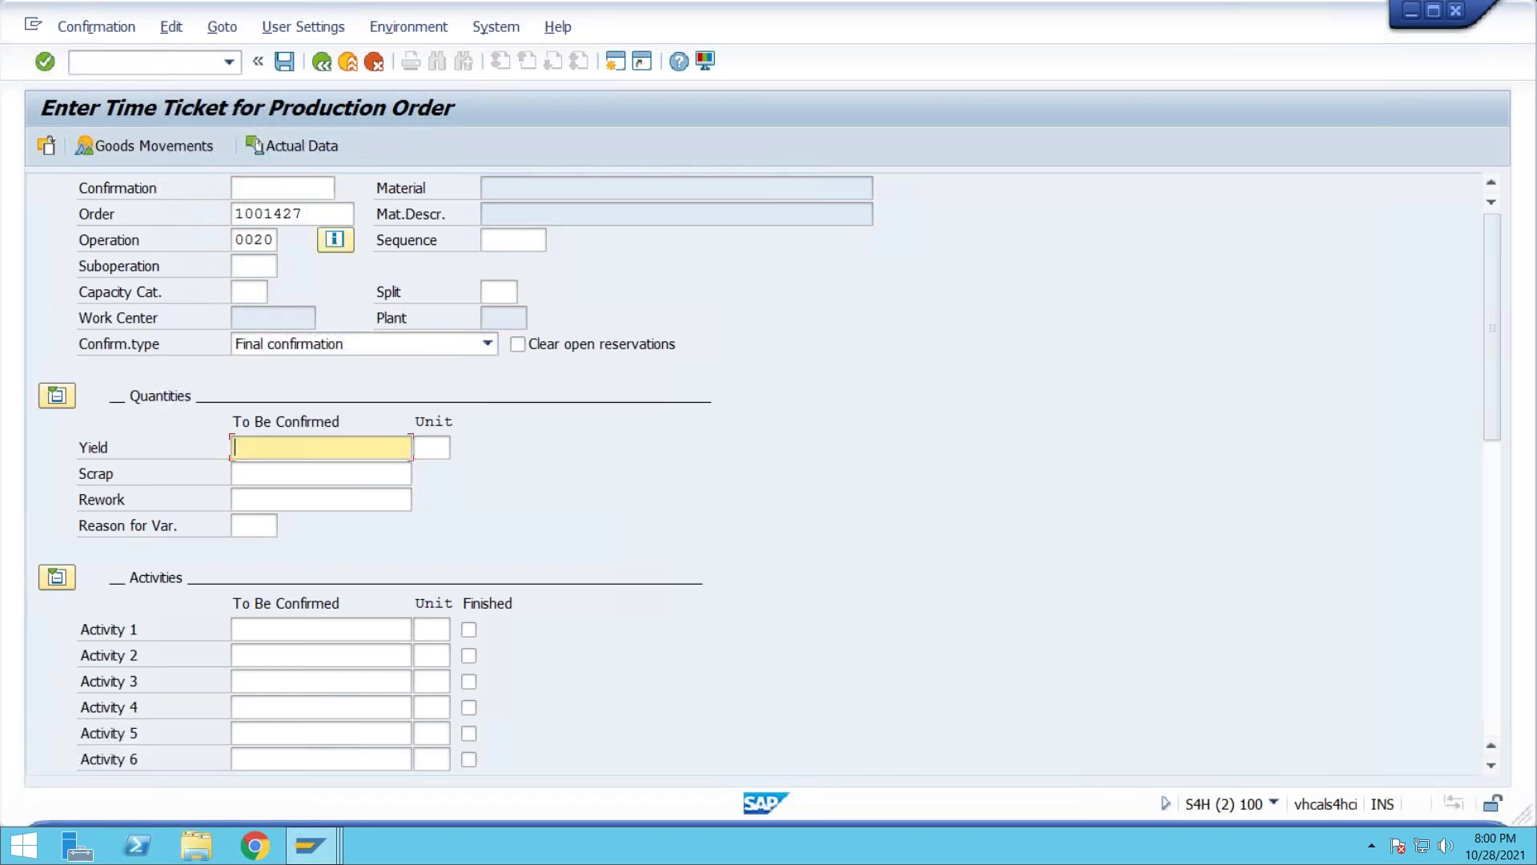
pyautogui.write('5')
# Propose the actual data for operation 0020, check its goods movements and save the confirmation
pyautogui.click(300, 146)
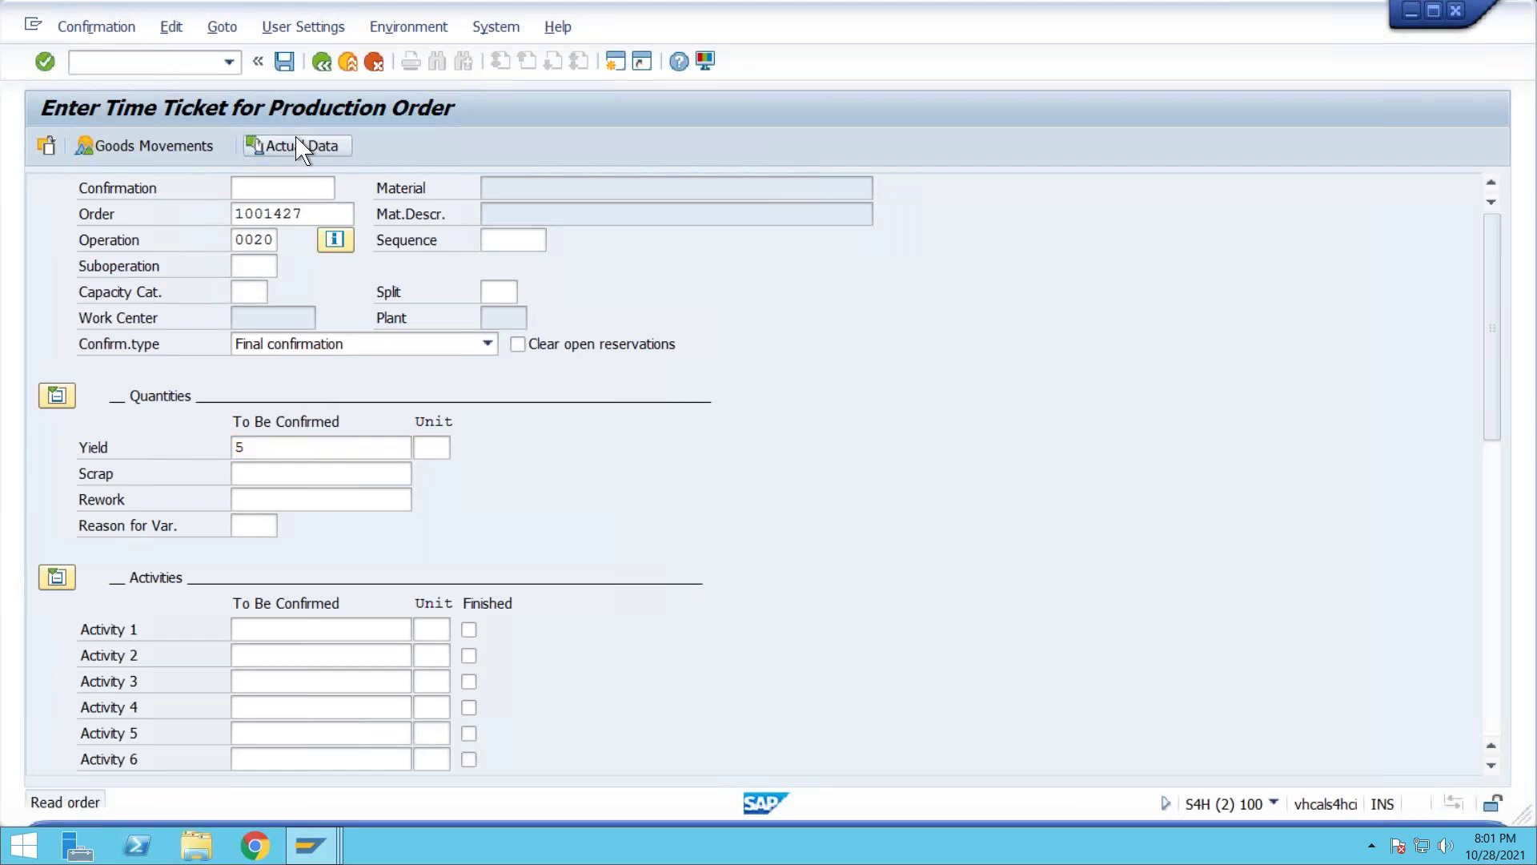
pyautogui.click(187, 150)
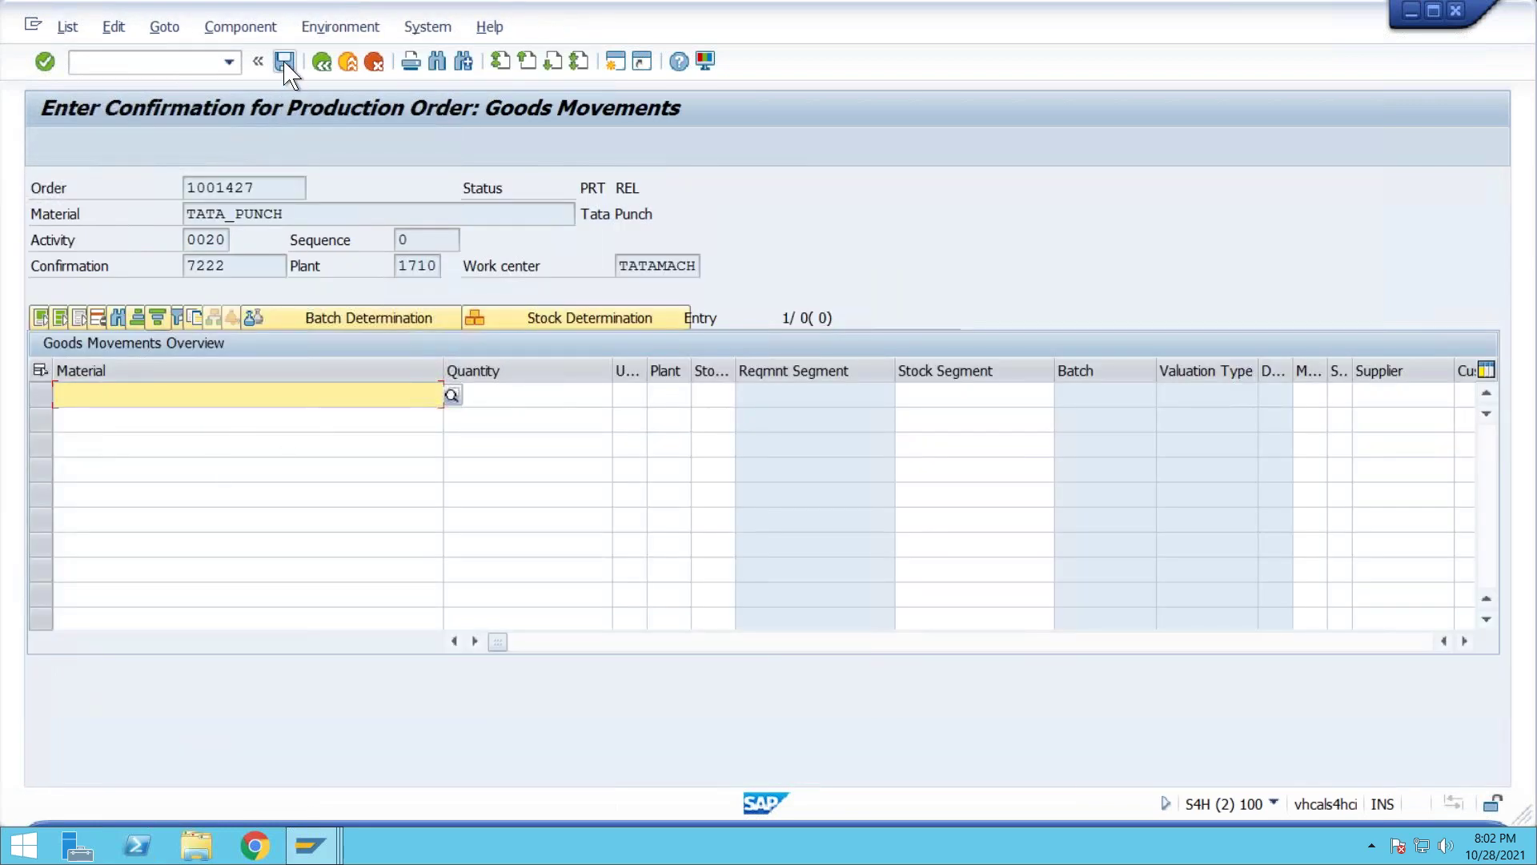
pyautogui.click(284, 62)
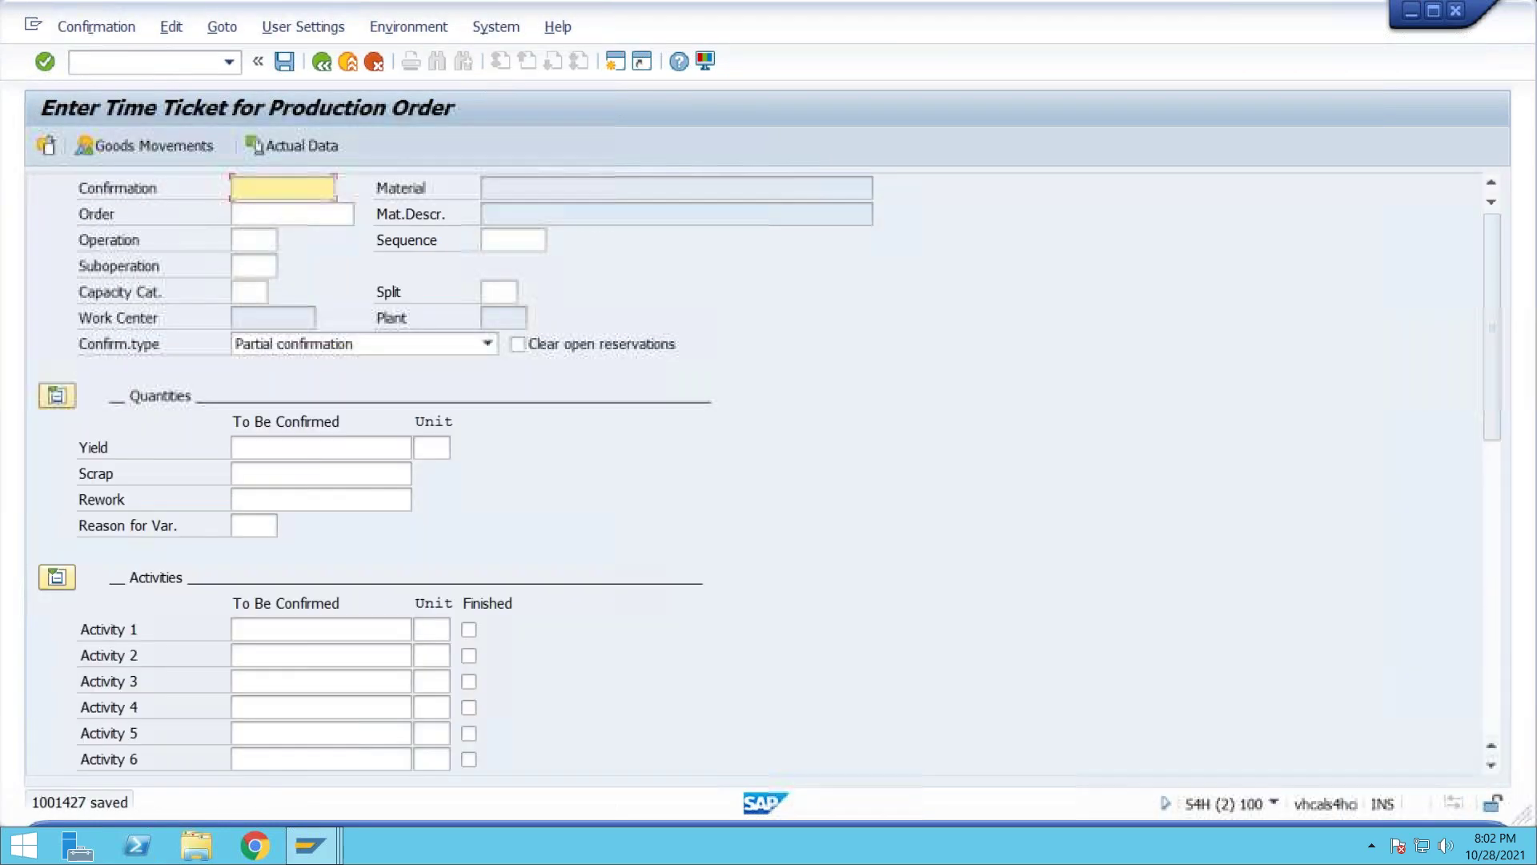
# Enter the same production order number with operation 0030 in the time ticket
pyautogui.click(300, 210)
pyautogui.click(303, 240)
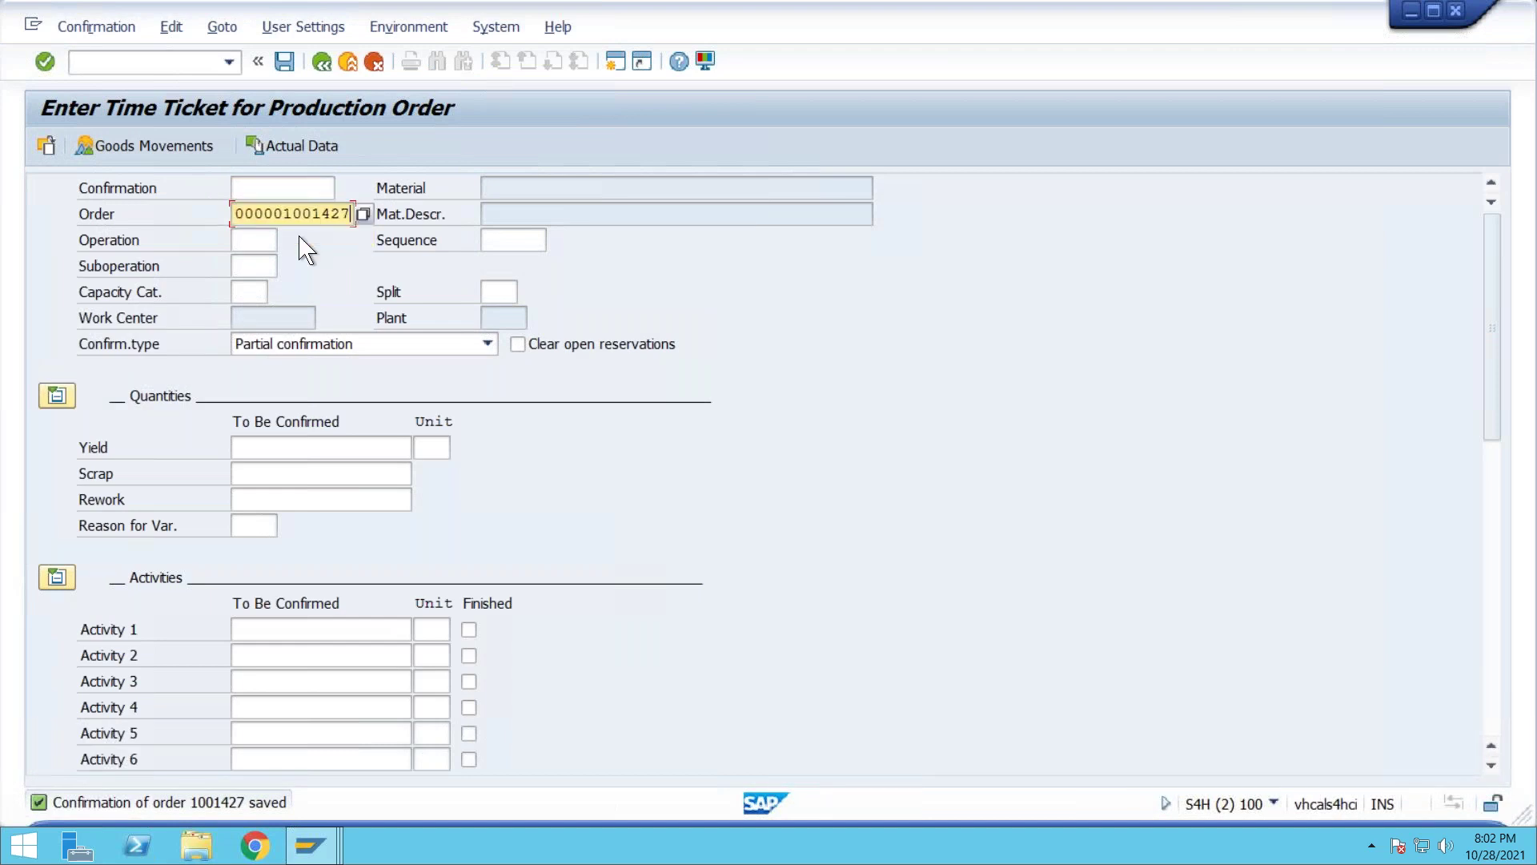
pyautogui.click(265, 240)
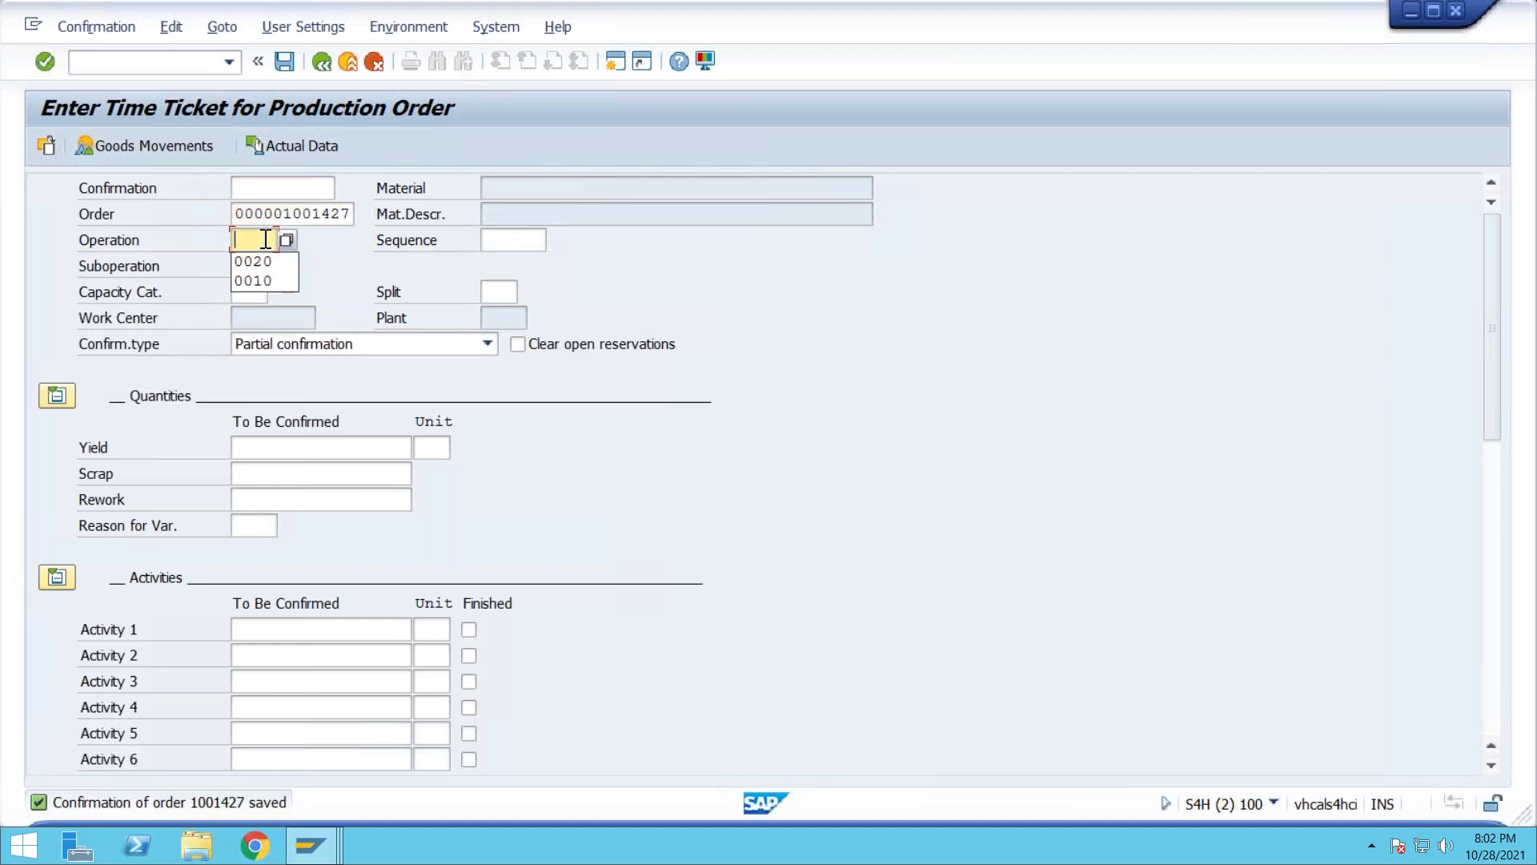
pyautogui.click(266, 241)
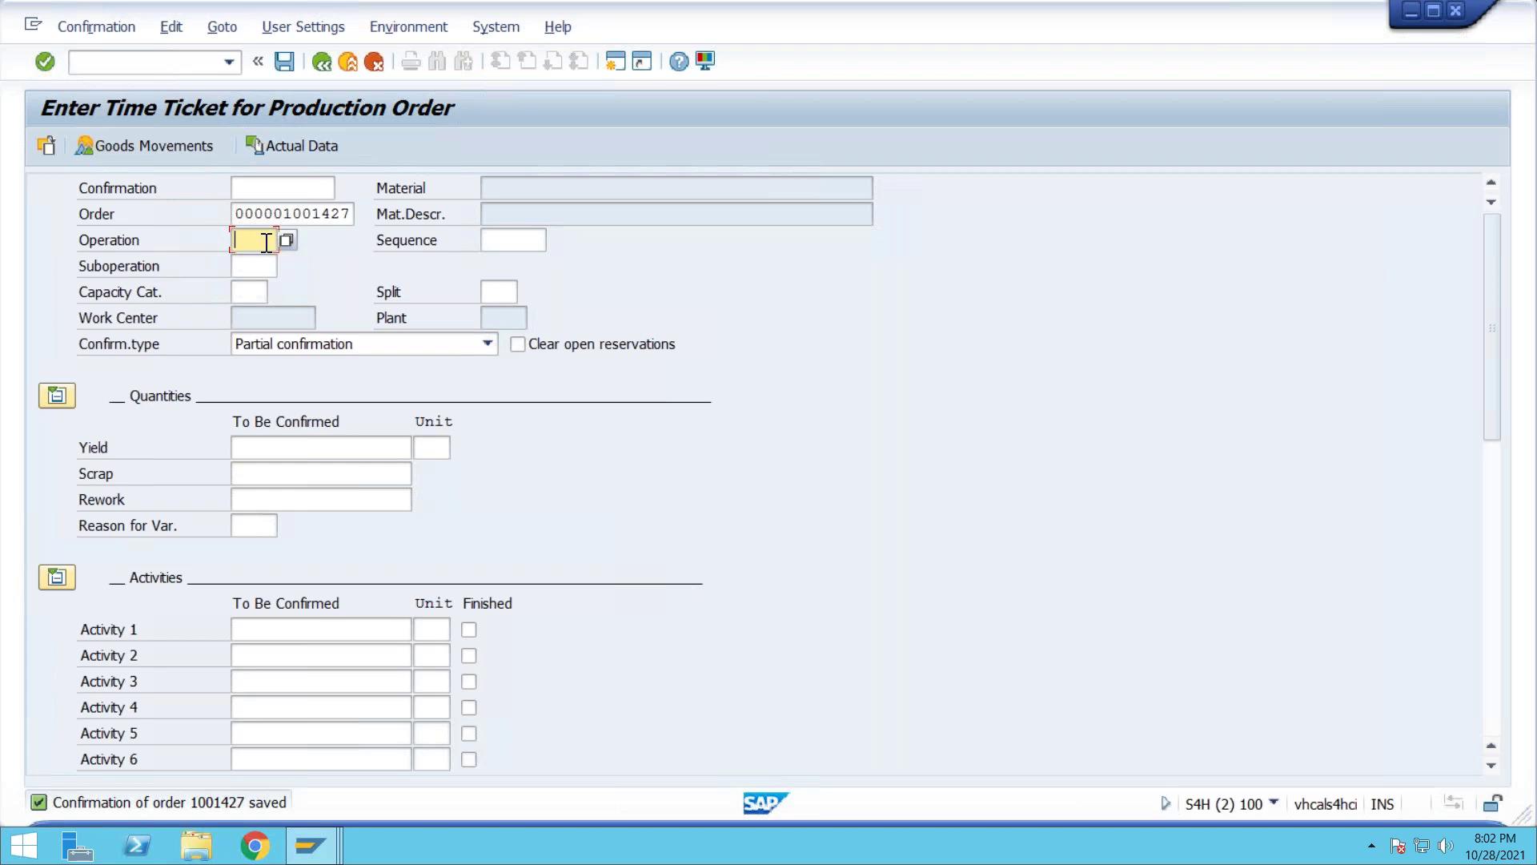
pyautogui.write('0030')
# Set the time ticket for operation 0030 to Final confirmation with a yield of 5
pyautogui.click(300, 352)
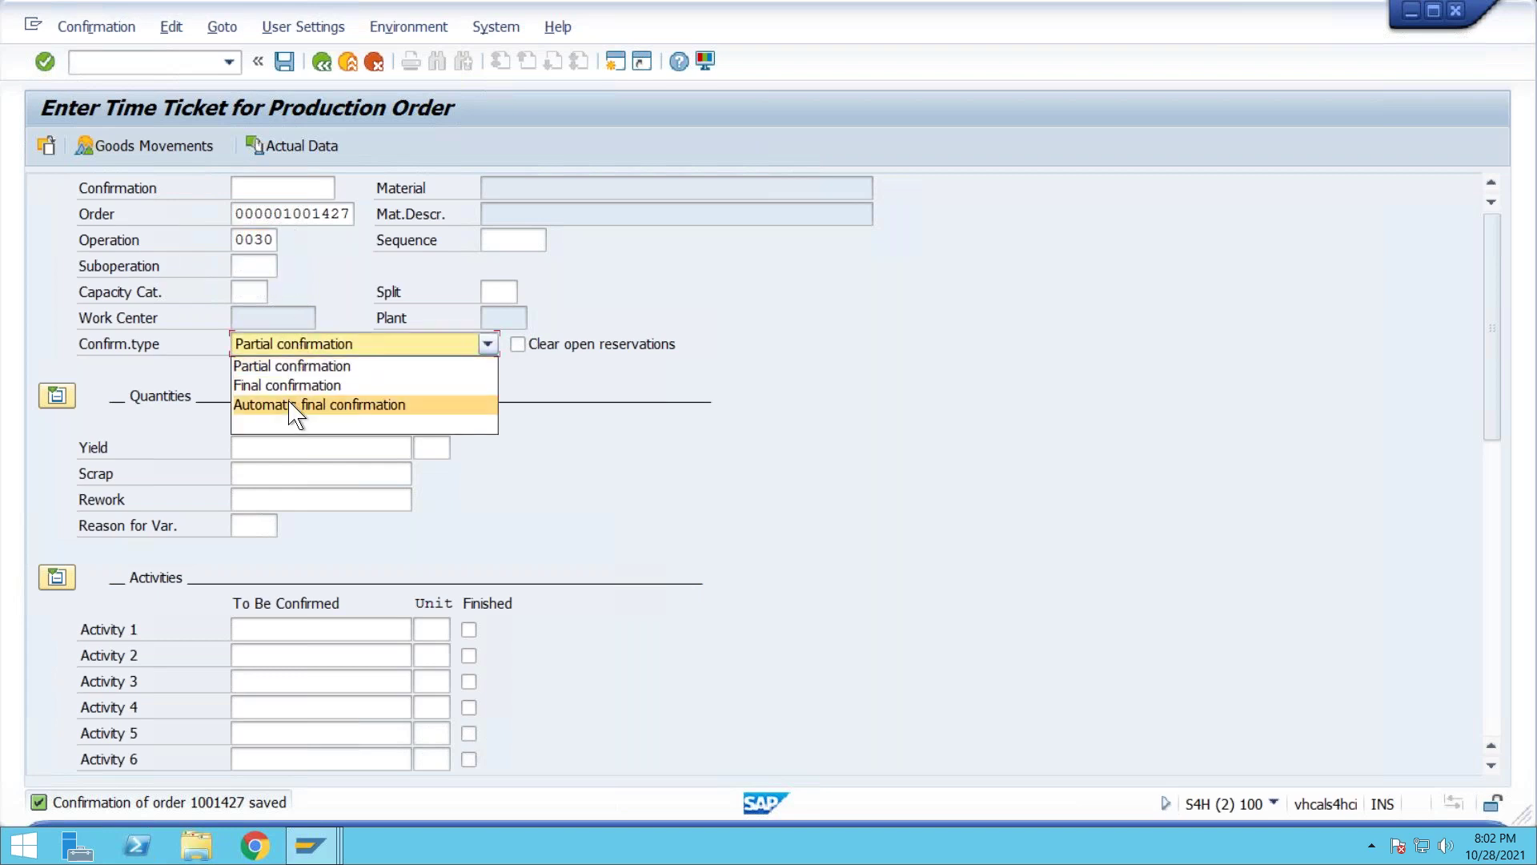
pyautogui.click(293, 407)
pyautogui.click(300, 352)
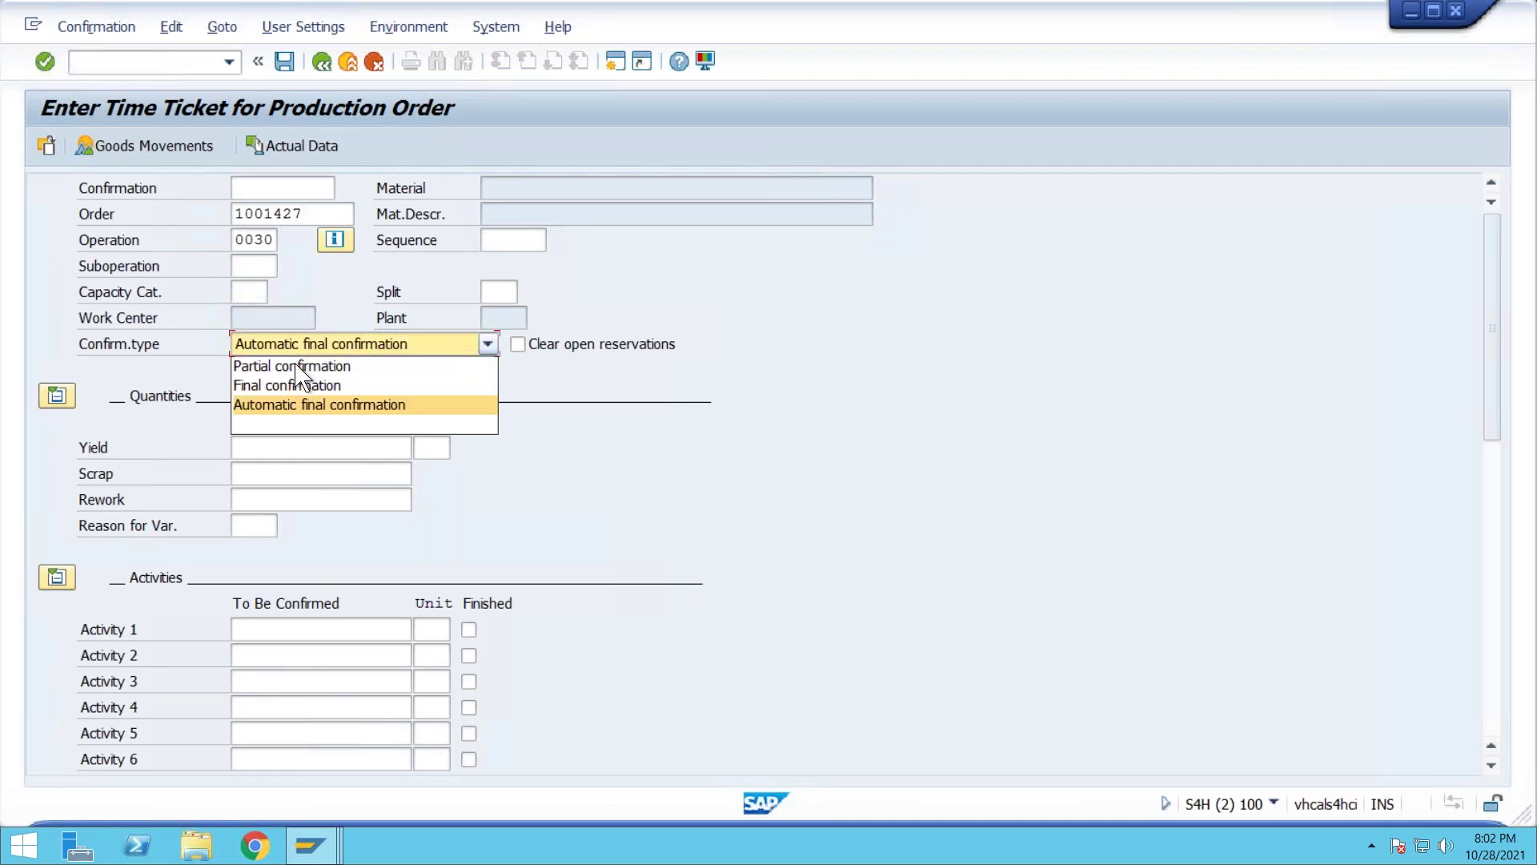
pyautogui.click(298, 386)
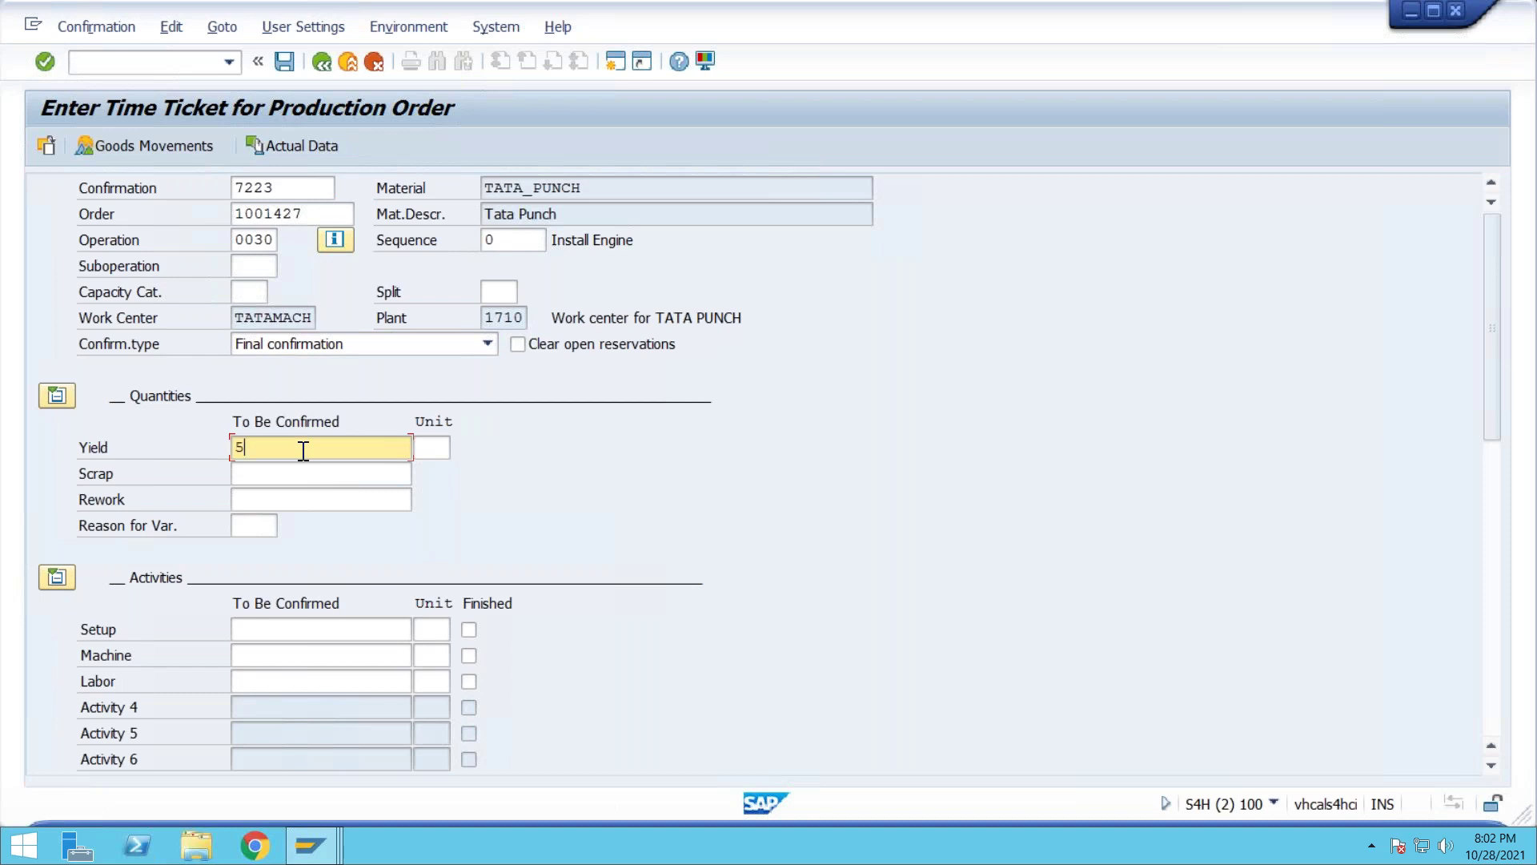
pyautogui.press('Return')
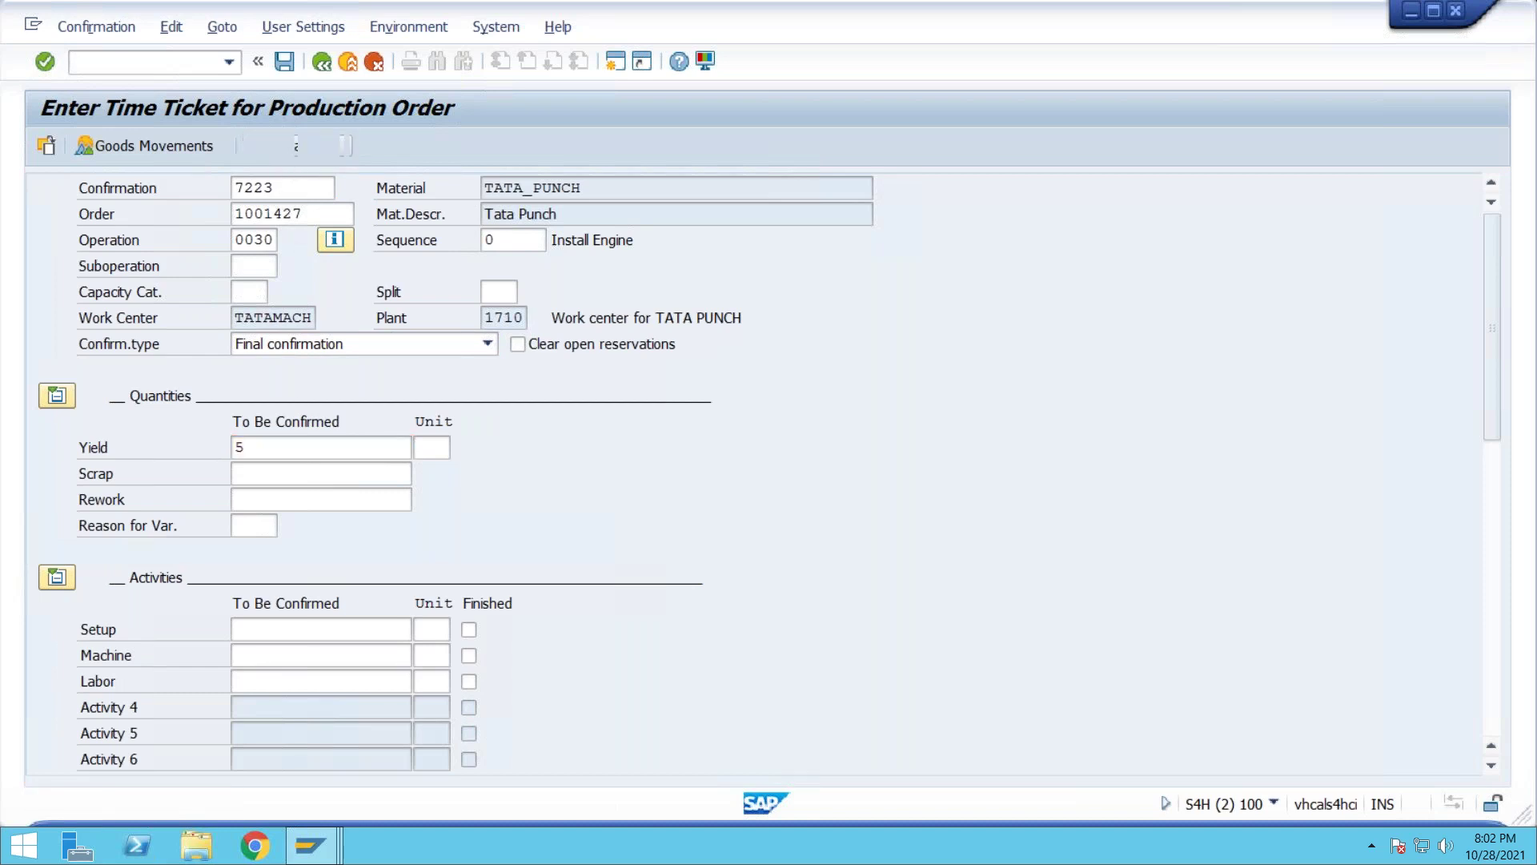
# Check the goods movements overview for operation 0030 and save the confirmation
pyautogui.click(205, 152)
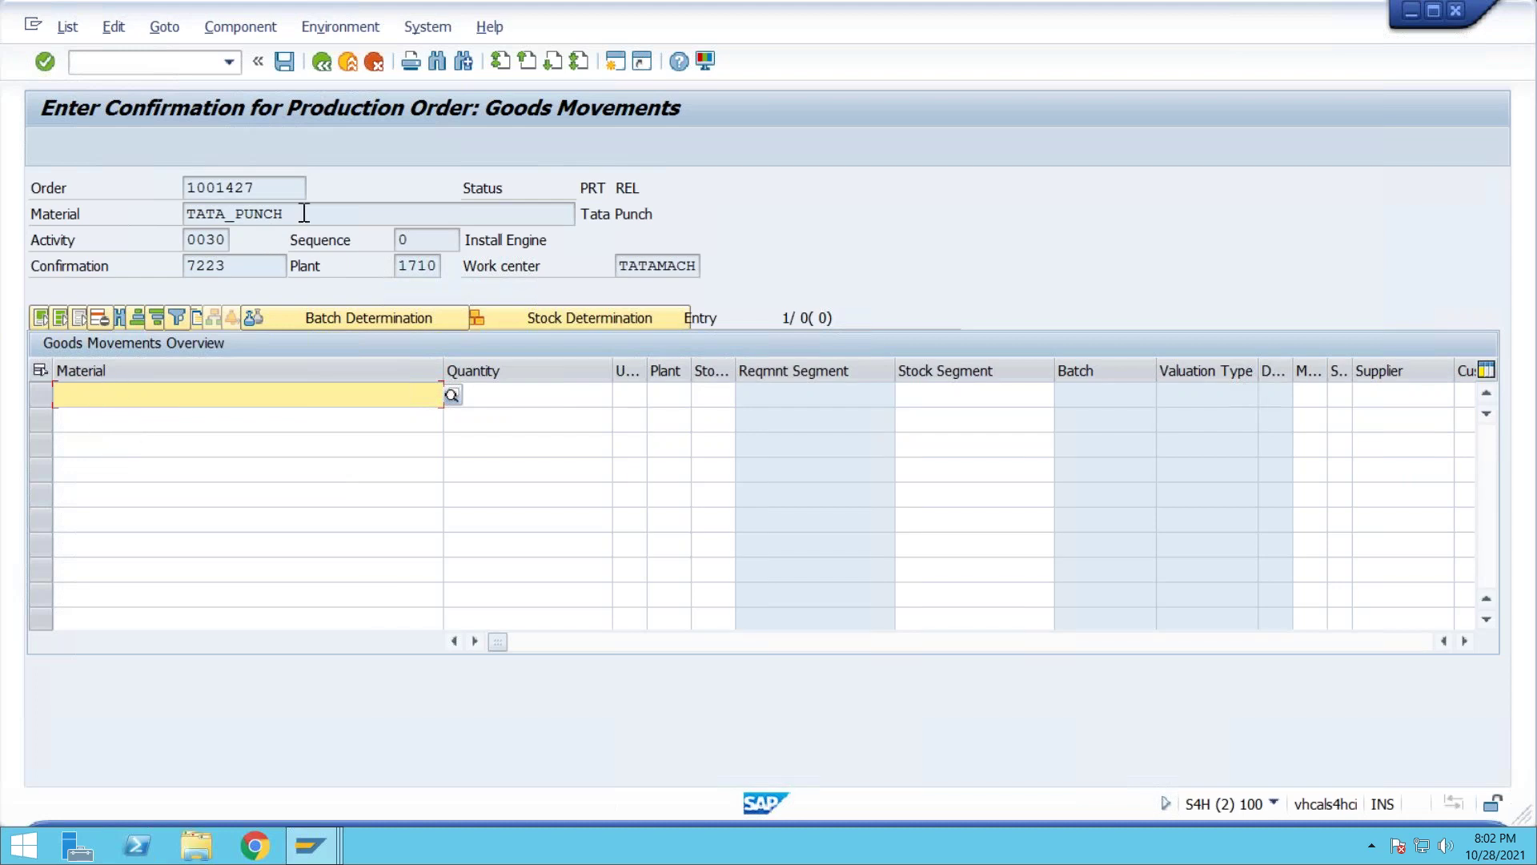
pyautogui.moveTo(305, 213); pyautogui.dragTo(180, 216)
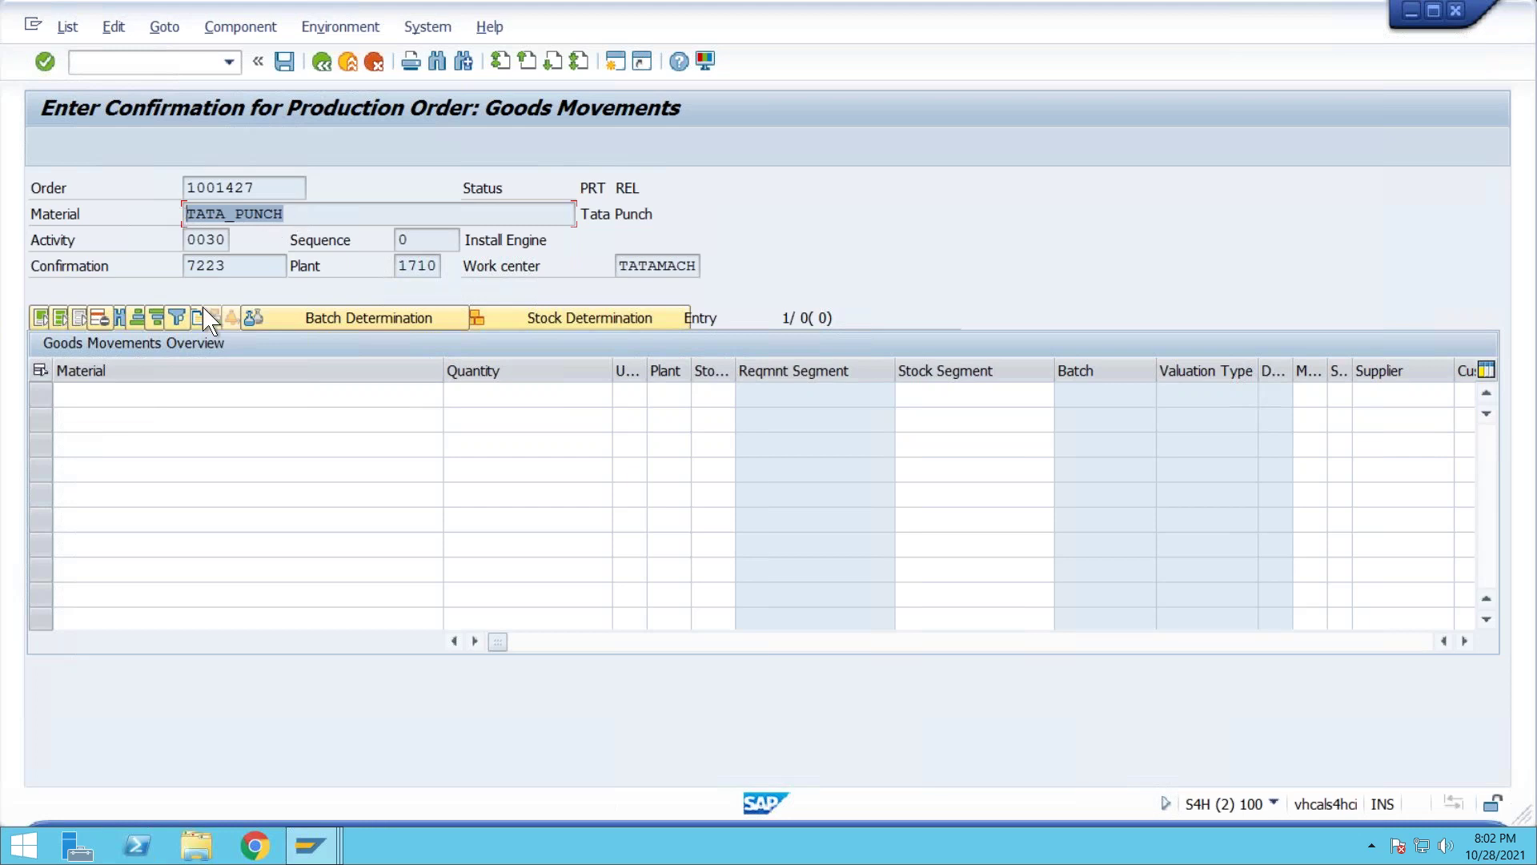
pyautogui.click(139, 392)
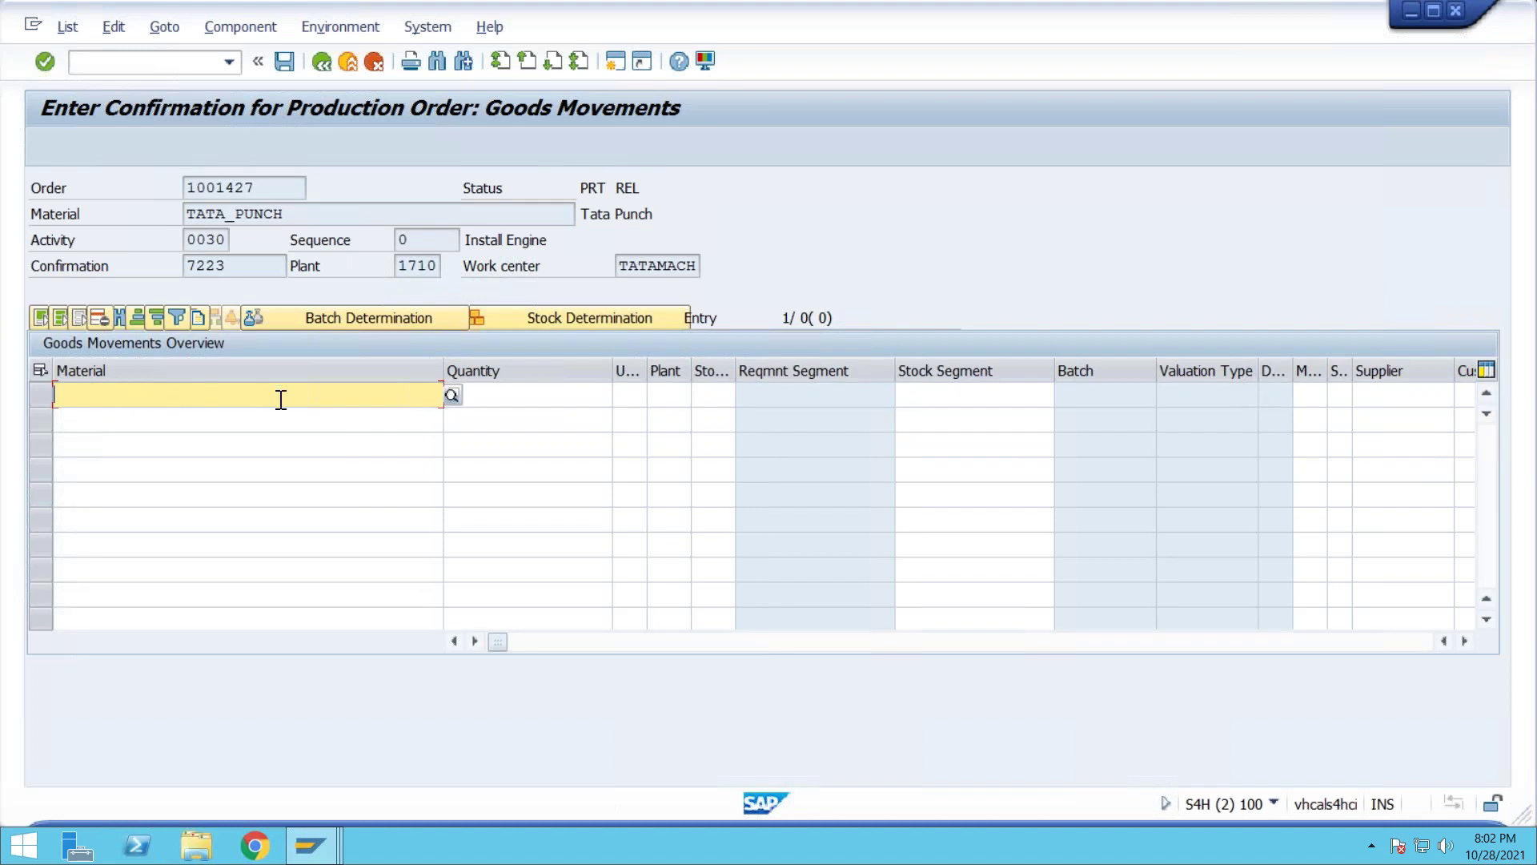
pyautogui.click(587, 400)
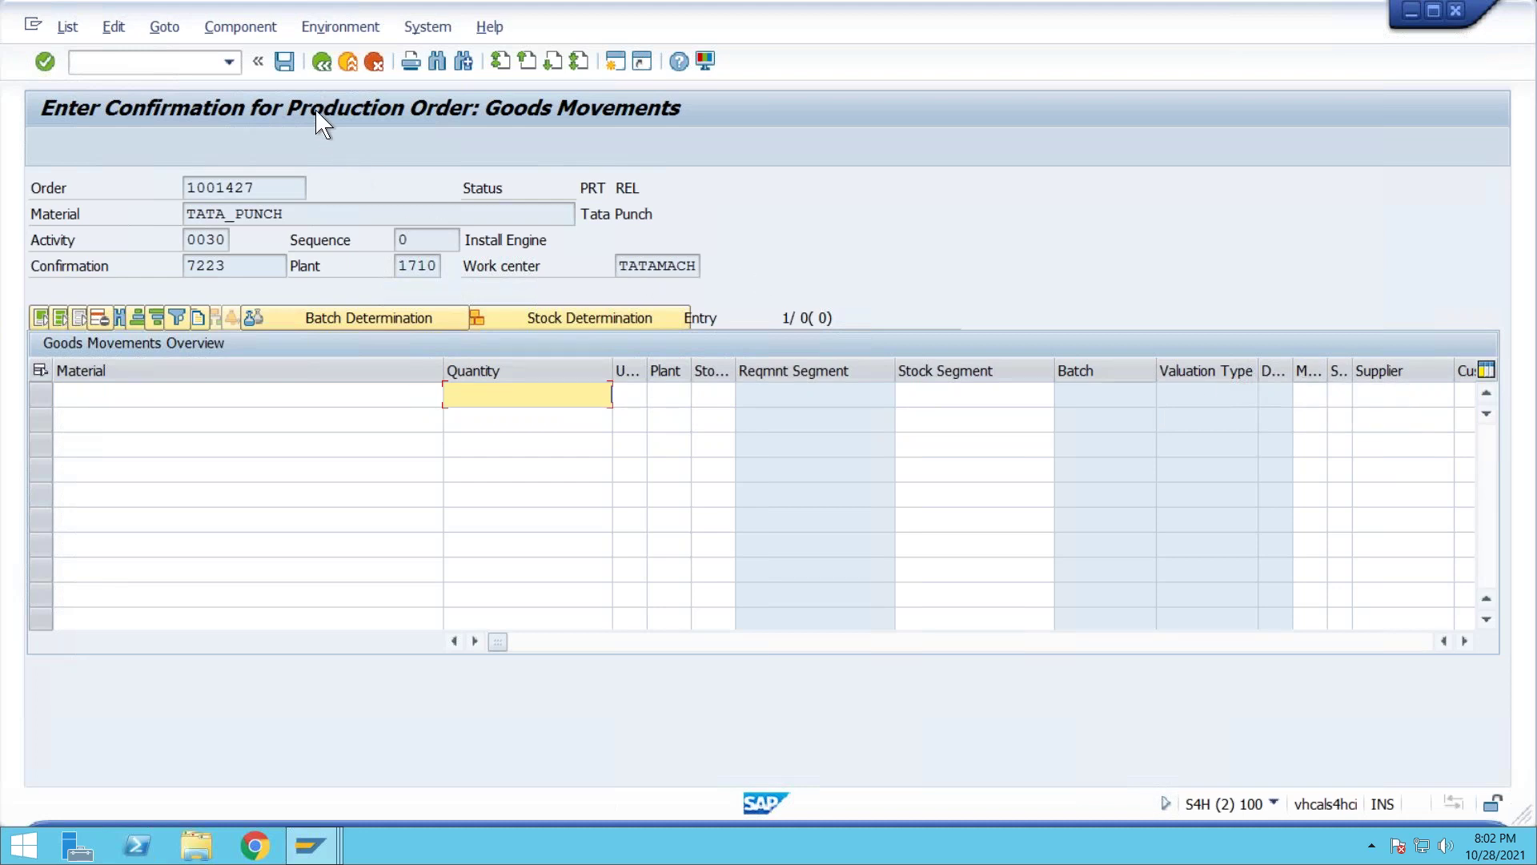
pyautogui.click(291, 67)
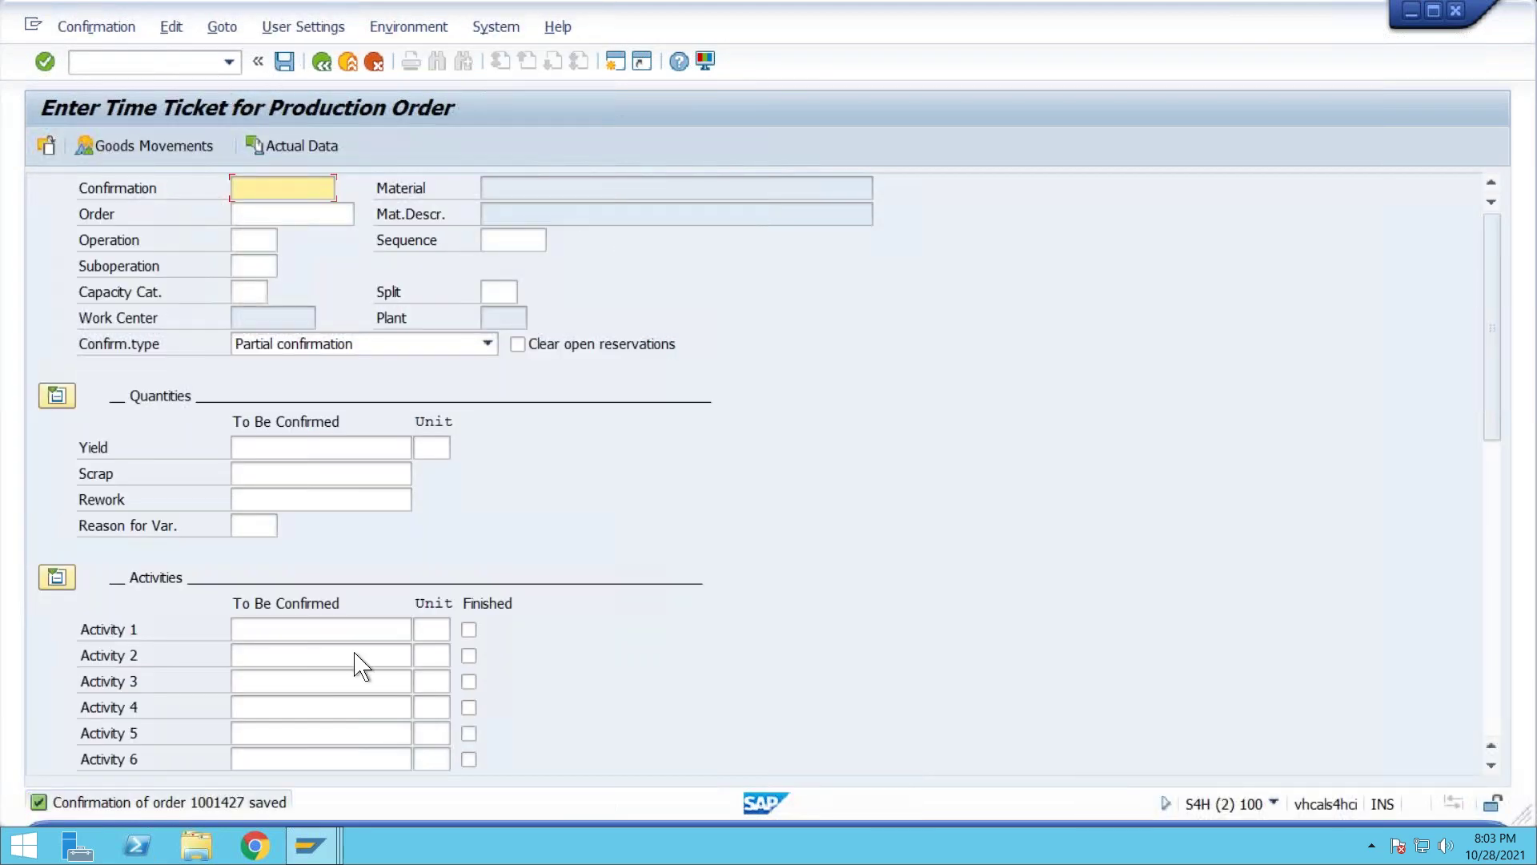
# Switch to the production order display session and reopen the TATA_PUNCH order header from the stock/requirements list
pyautogui.moveTo(309, 858)
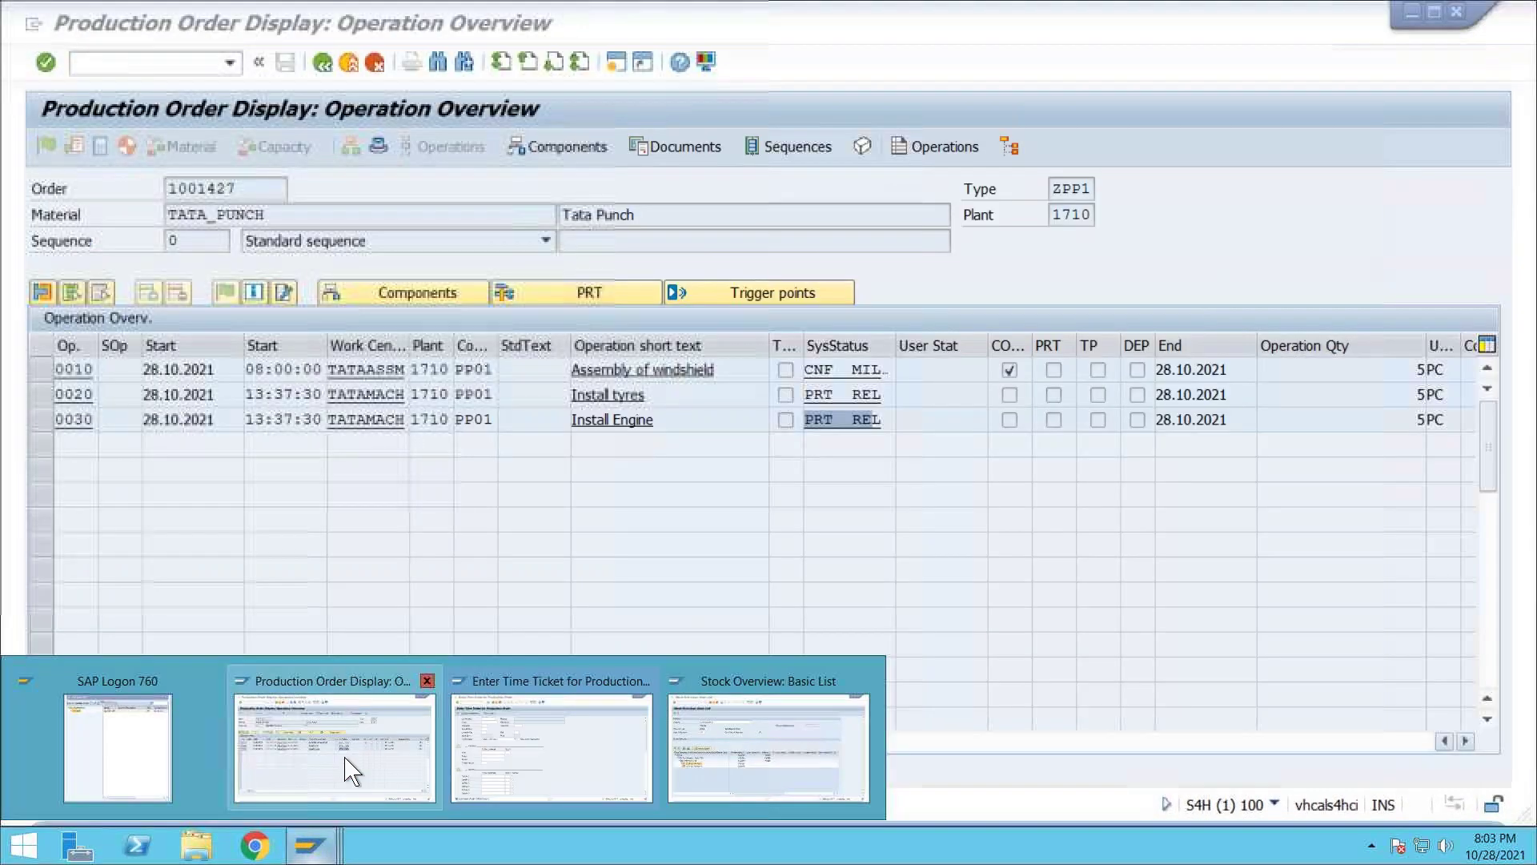
pyautogui.click(342, 770)
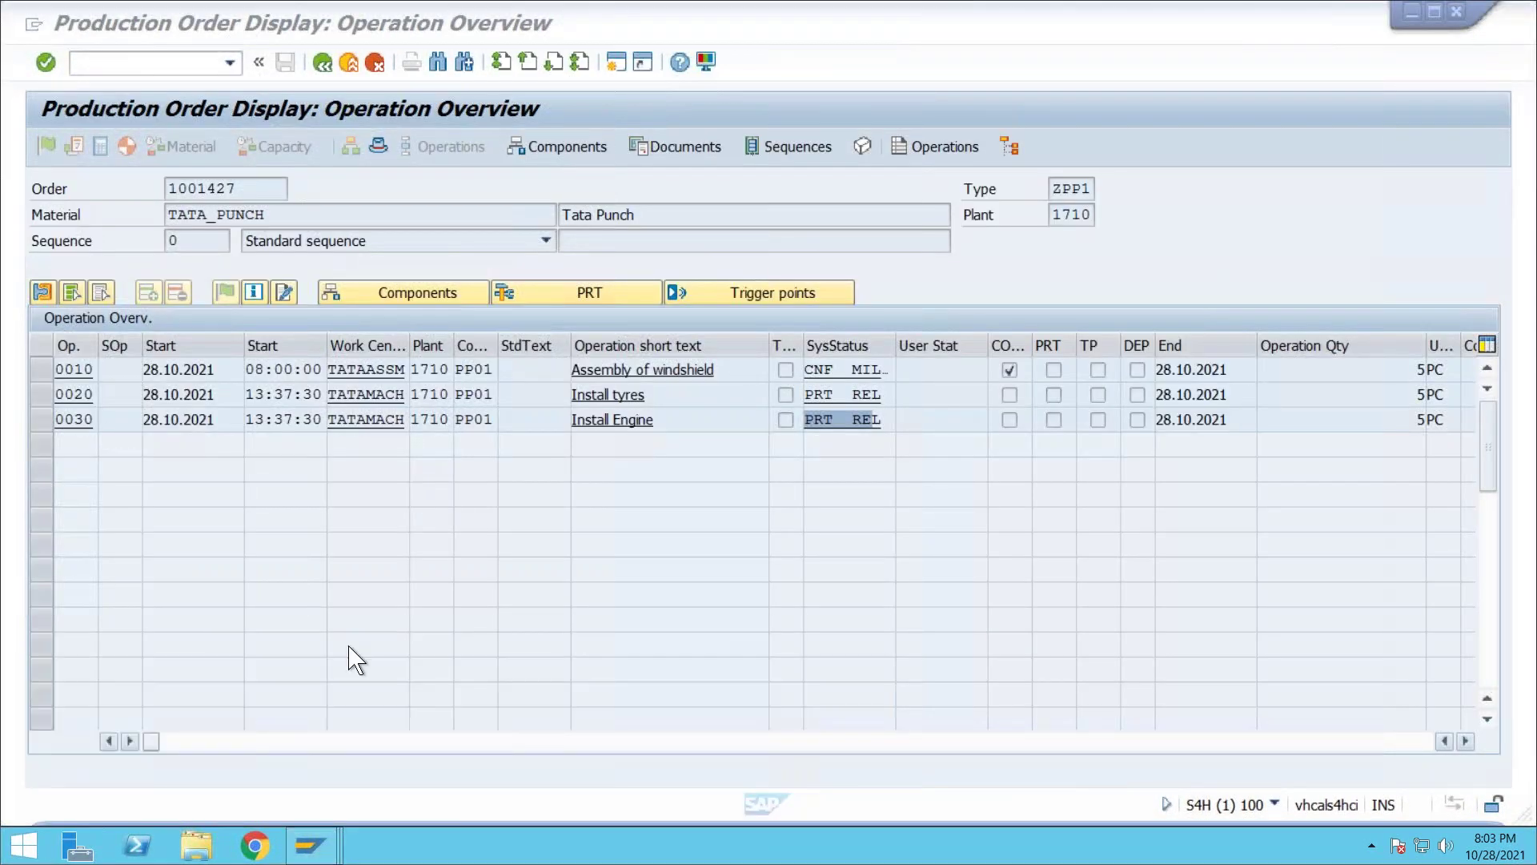
pyautogui.click(324, 63)
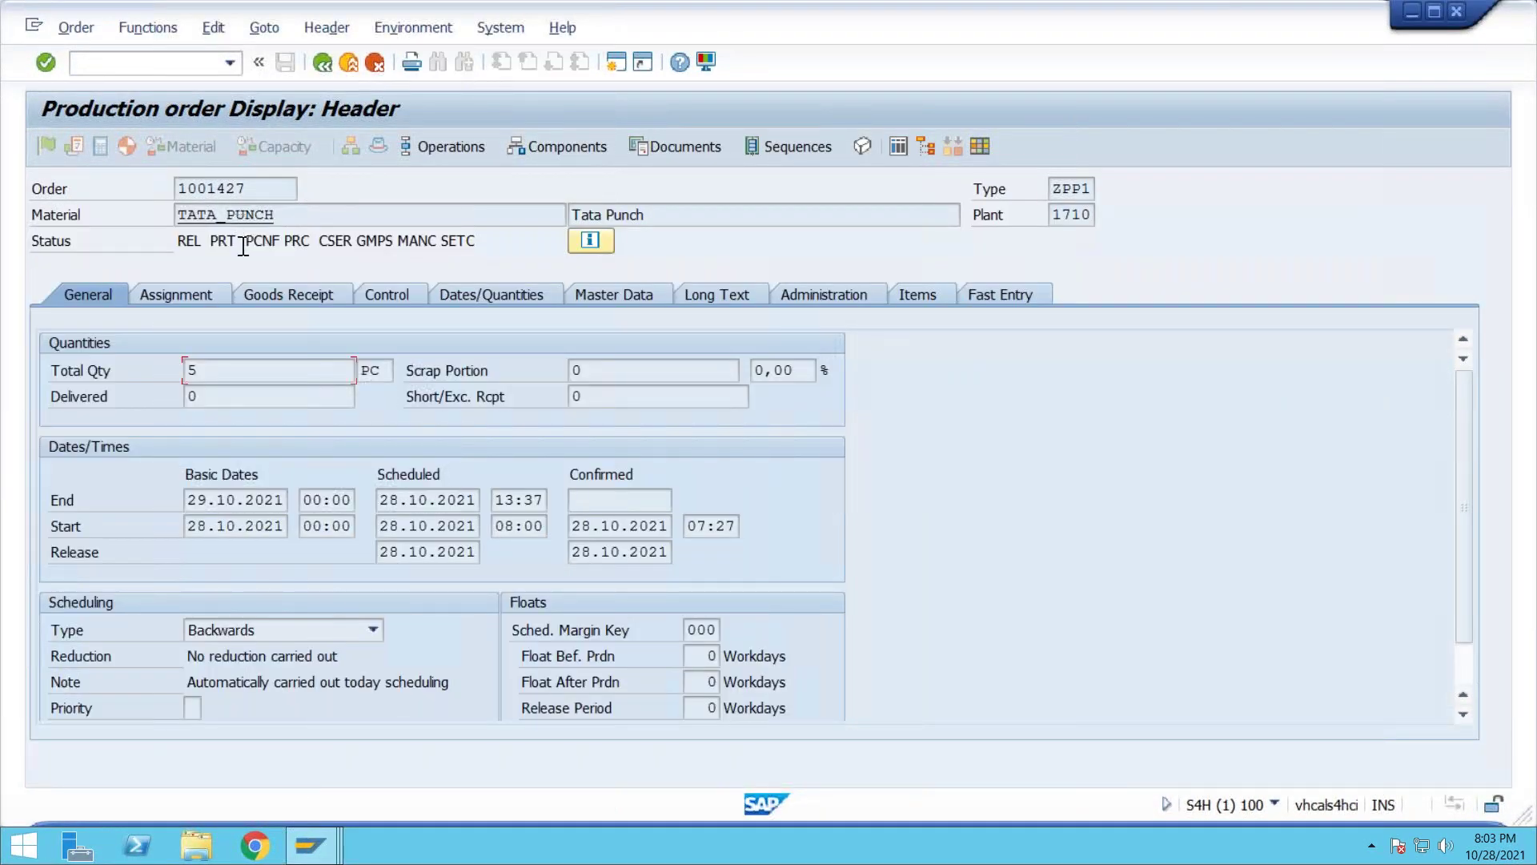
pyautogui.click(324, 64)
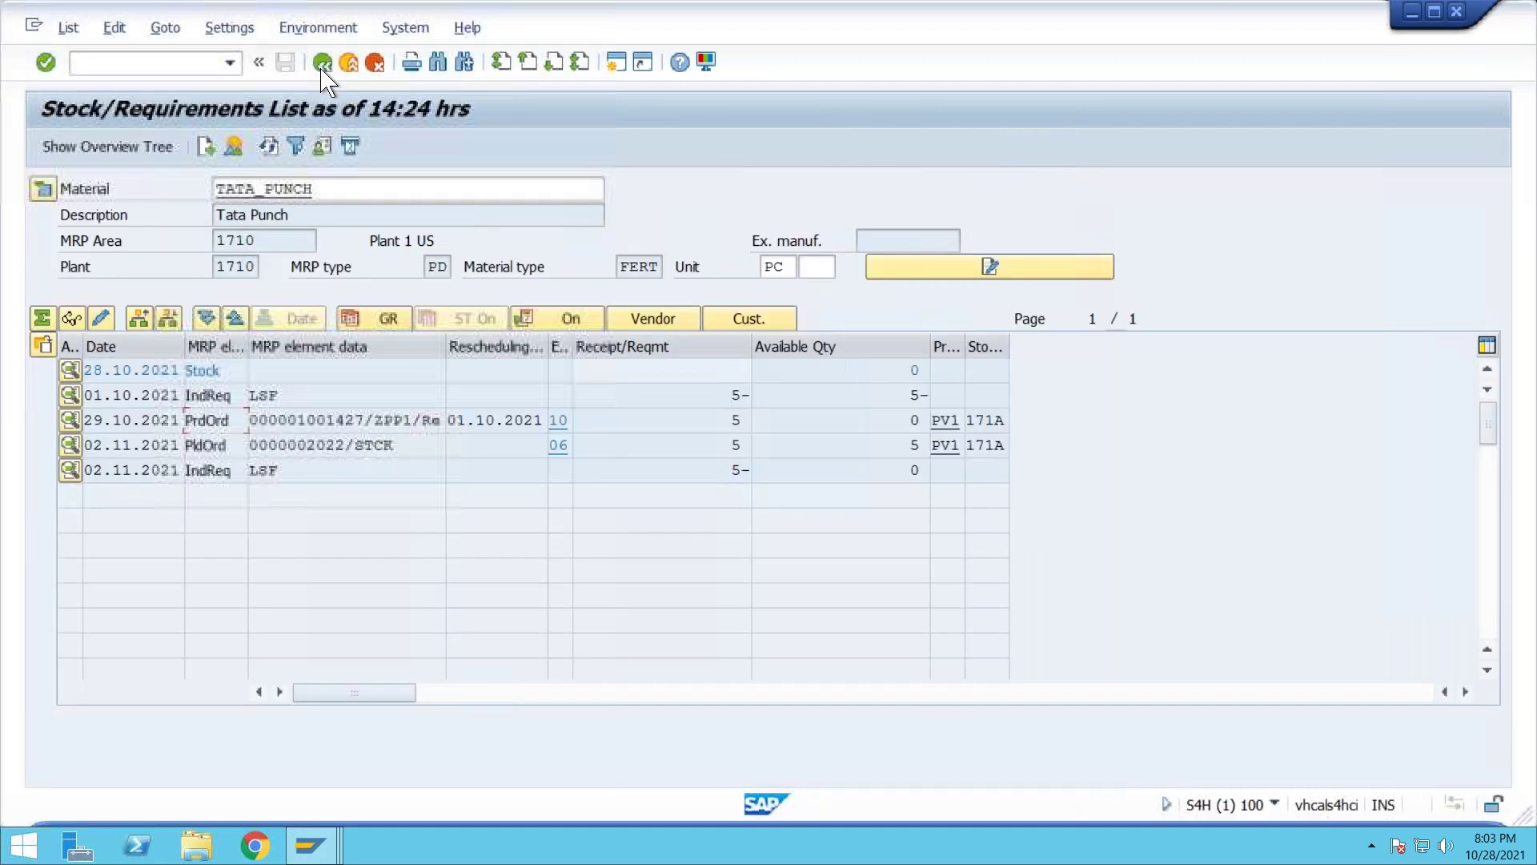
pyautogui.click(71, 419)
pyautogui.click(654, 558)
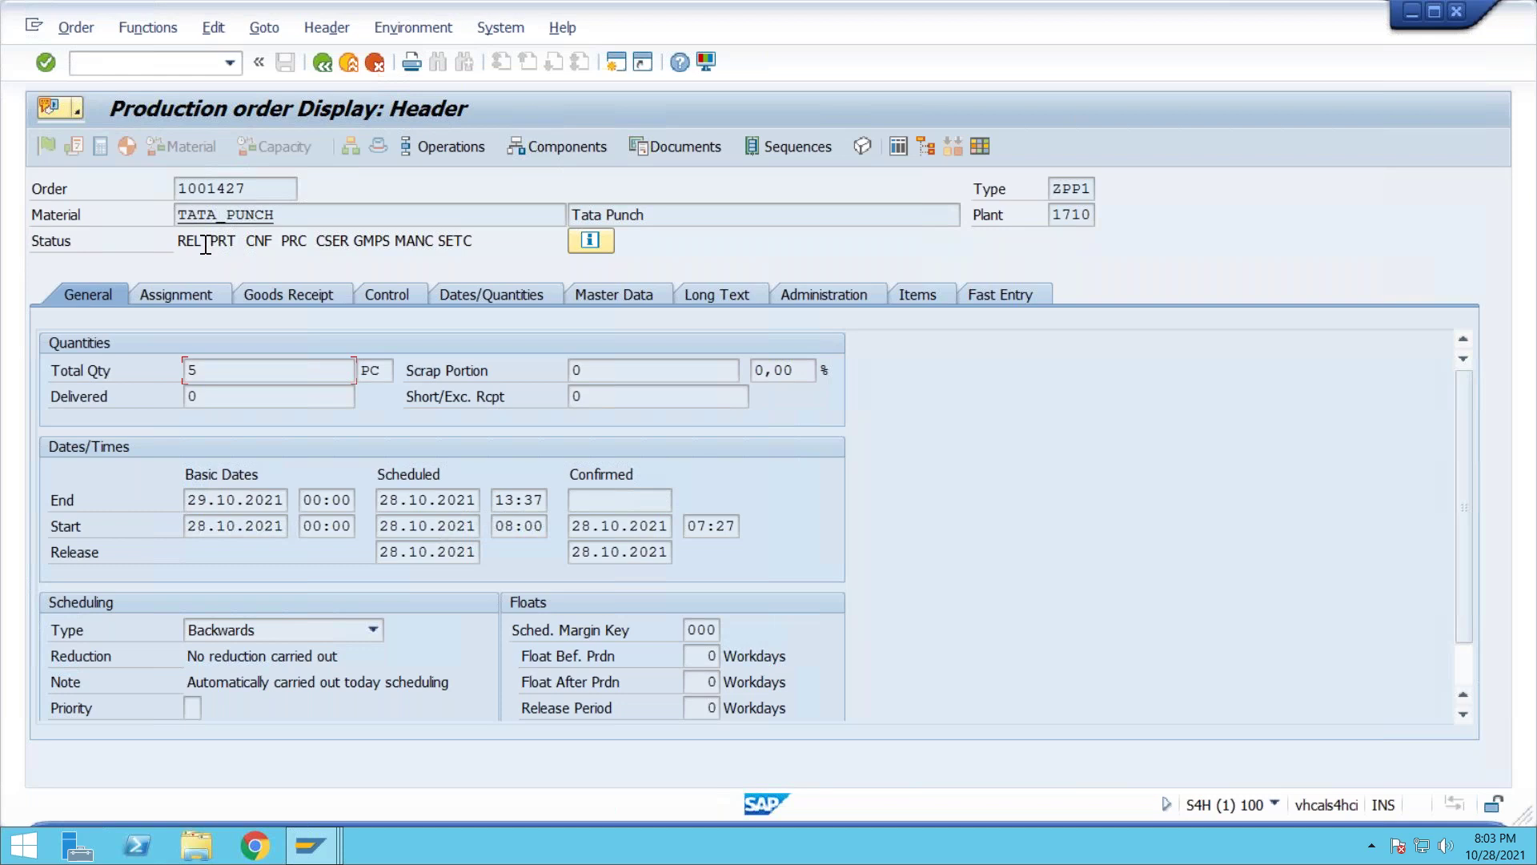
# Check the release and confirmation statuses and the delivered quantity in the order header
pyautogui.moveTo(206, 244); pyautogui.dragTo(176, 246)
pyautogui.moveTo(274, 242); pyautogui.dragTo(249, 243)
pyautogui.moveTo(217, 397); pyautogui.dragTo(176, 396)
# Switch to the time ticket session and start the MIGO goods movement transaction there
pyautogui.moveTo(312, 849)
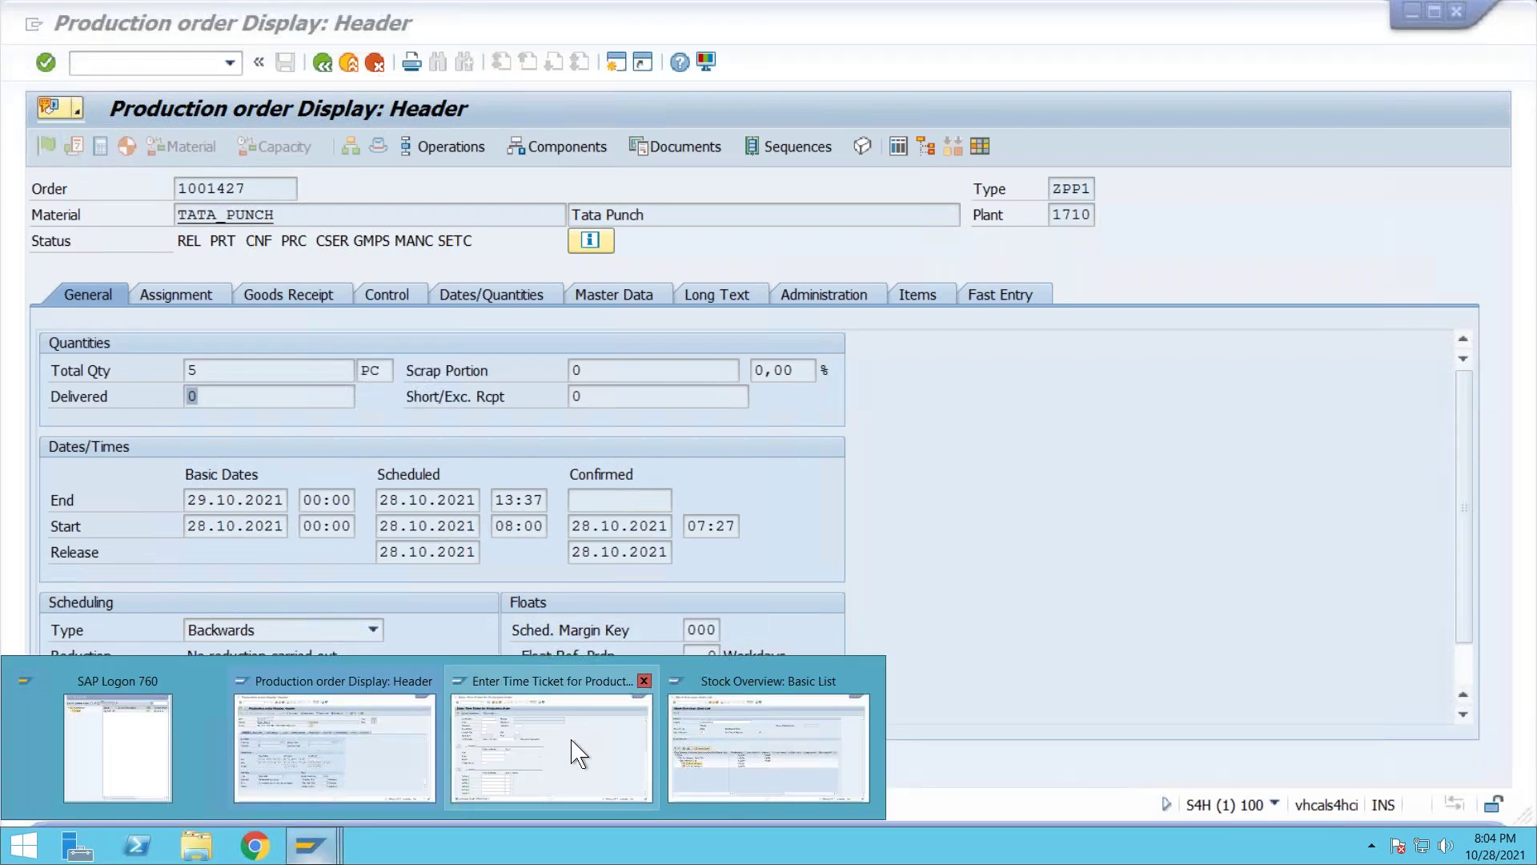
pyautogui.click(578, 752)
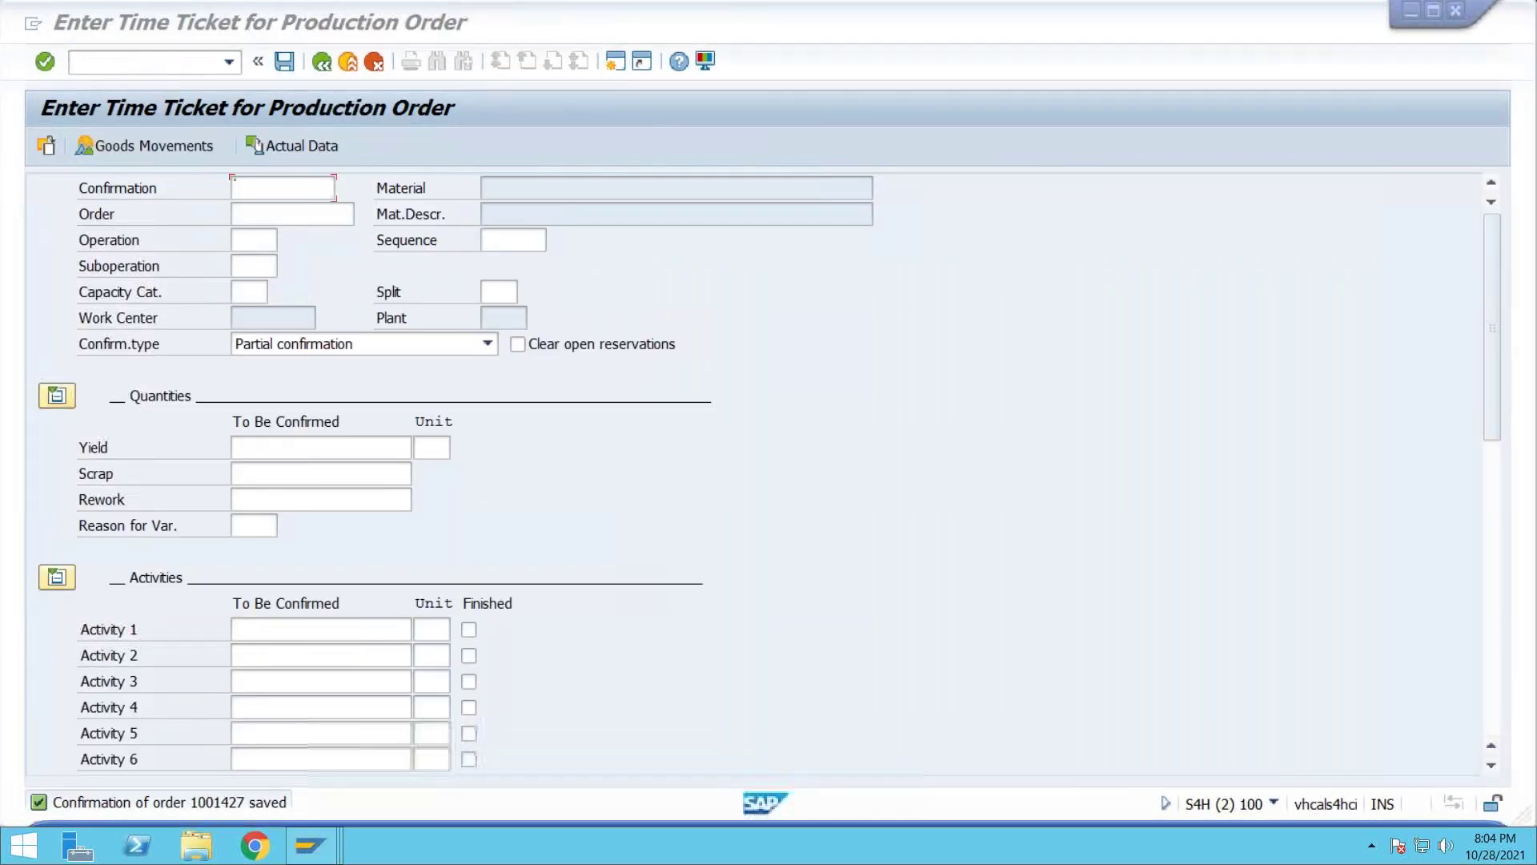
pyautogui.click(206, 64)
pyautogui.write('/nmigo')
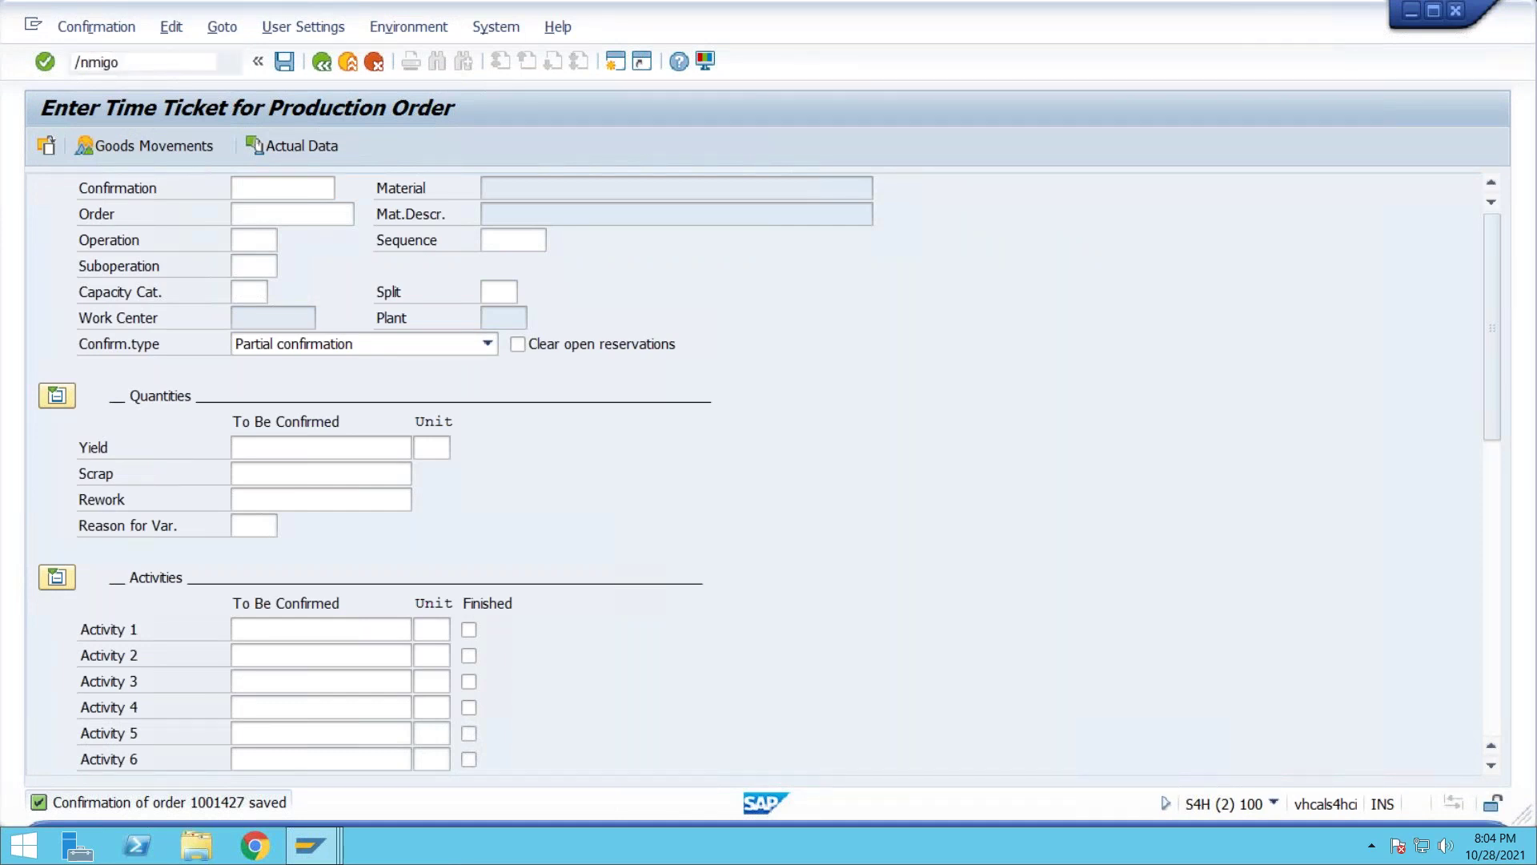
pyautogui.press('Return')
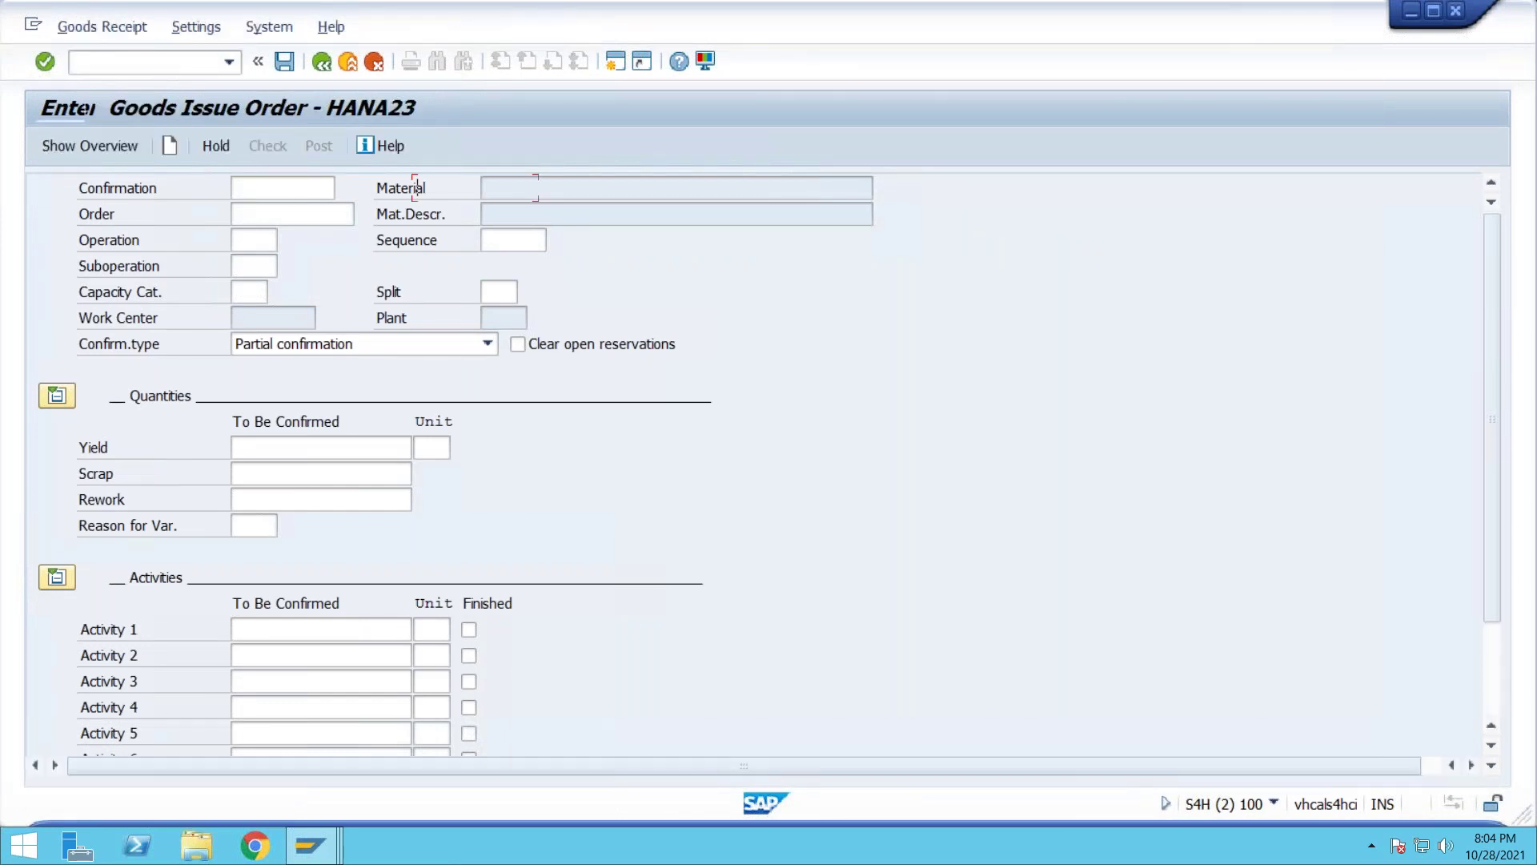
# Set the transaction to Goods Receipt with reference to Order and load the item of the same production order
pyautogui.write('0')
pyautogui.press('Down')
pyautogui.press('Return')
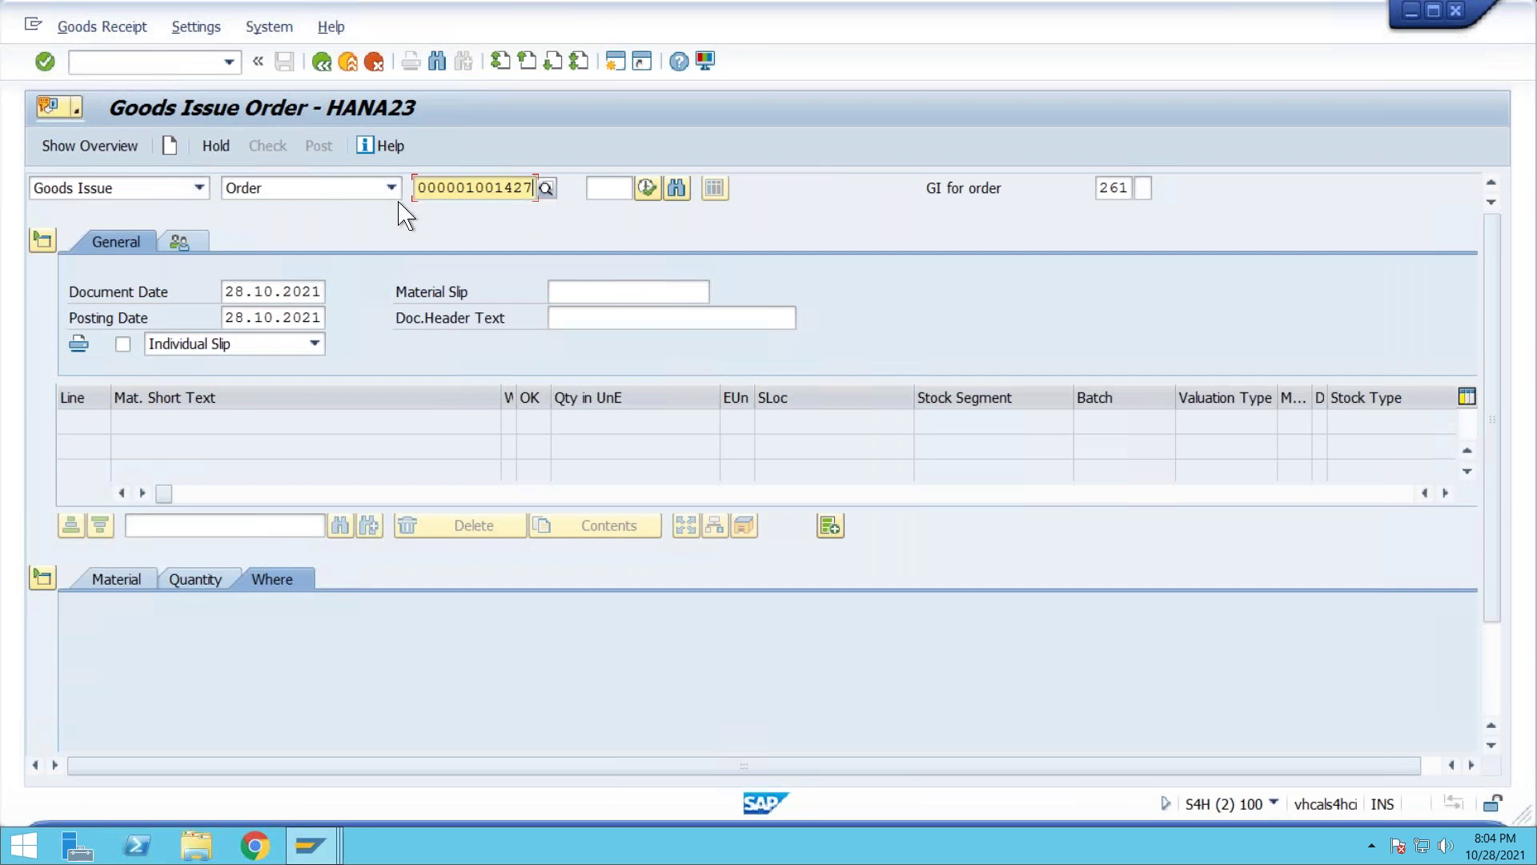
pyautogui.click(198, 187)
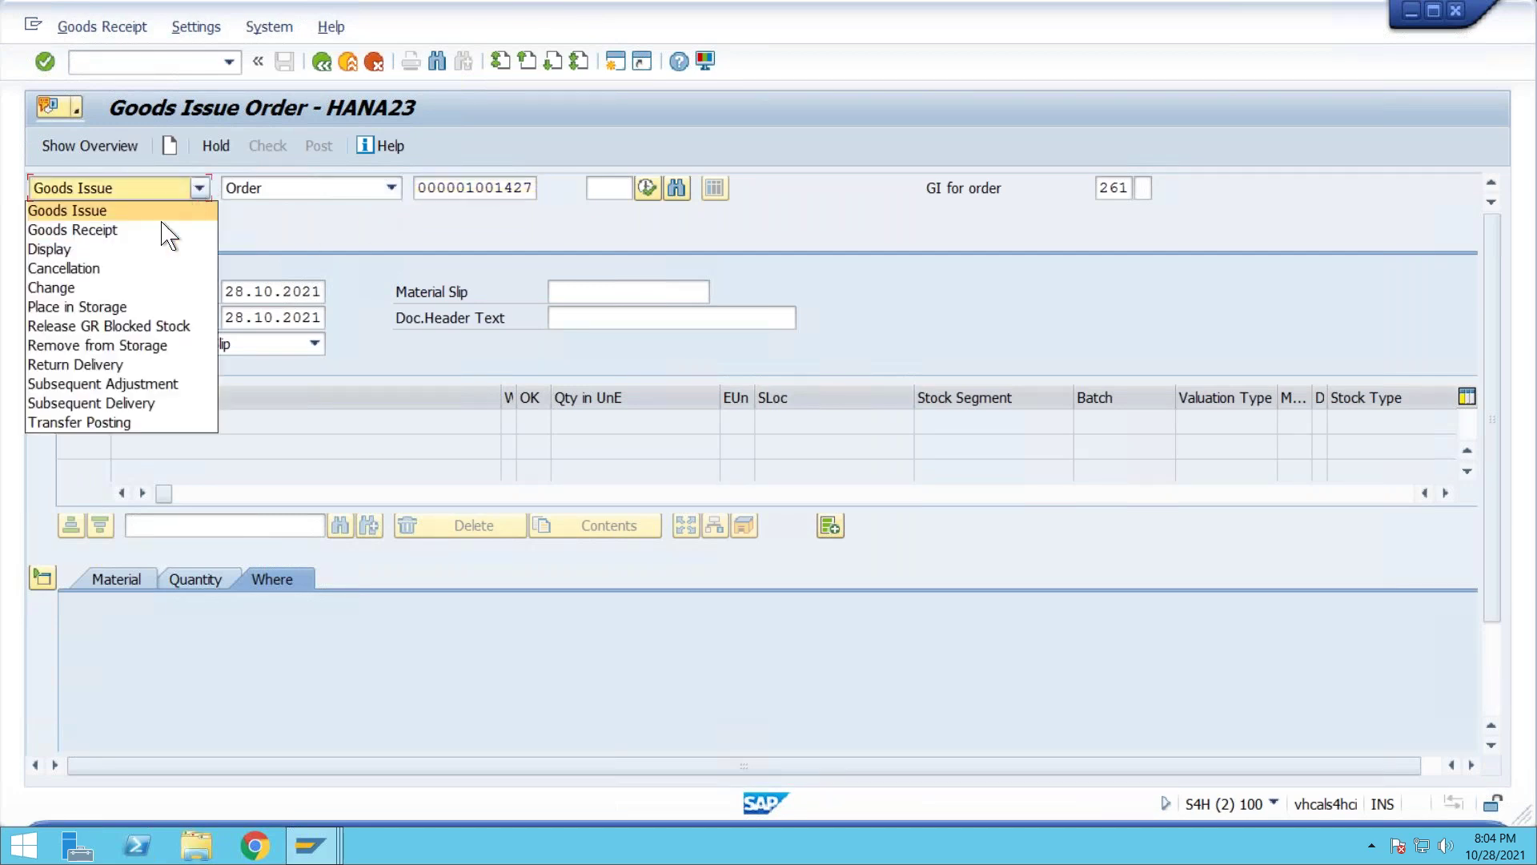
pyautogui.click(152, 229)
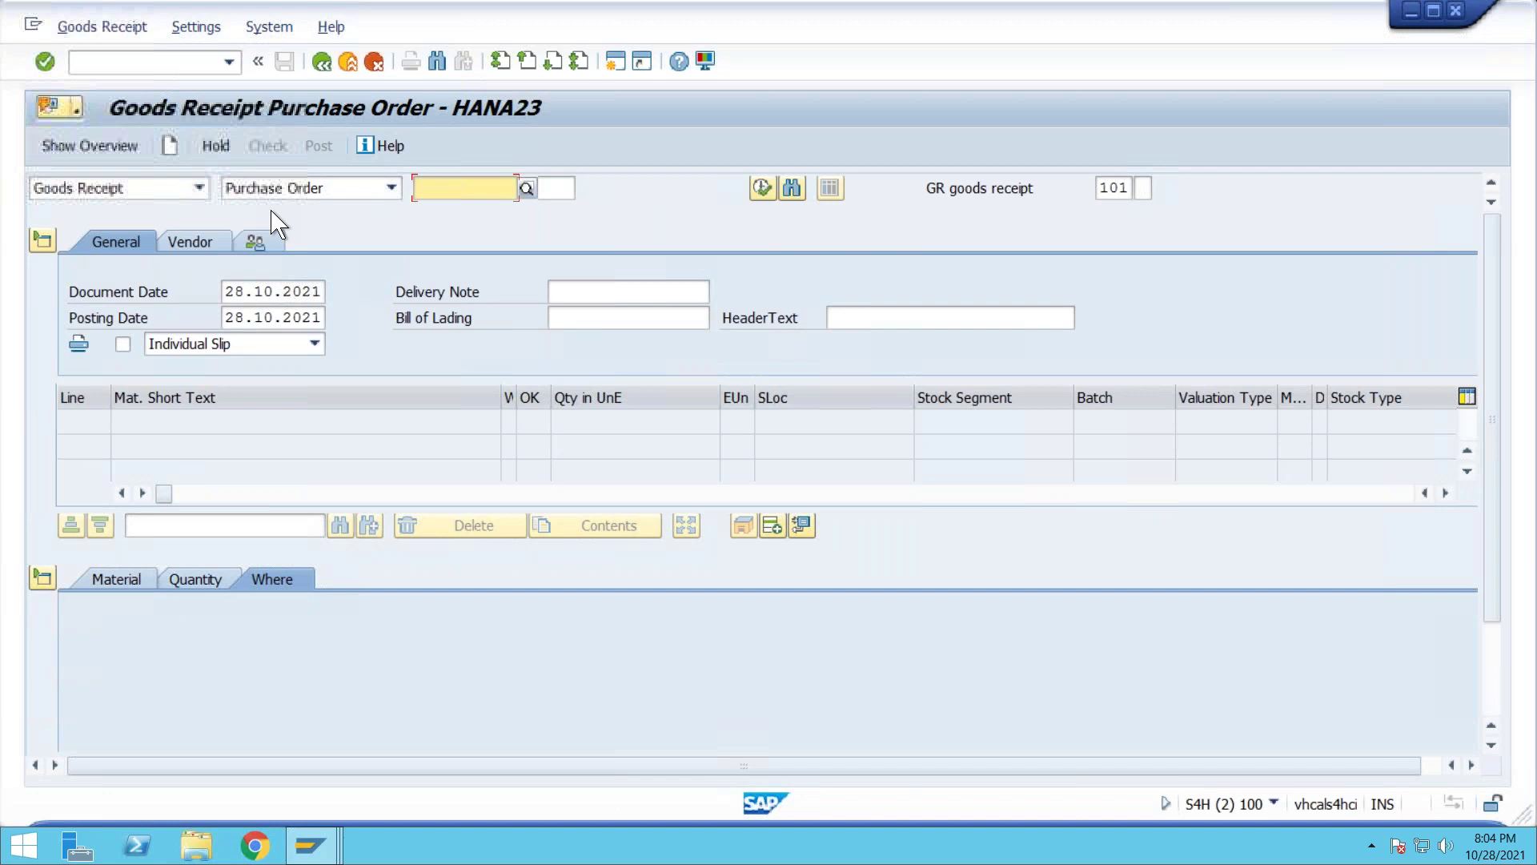
pyautogui.click(312, 191)
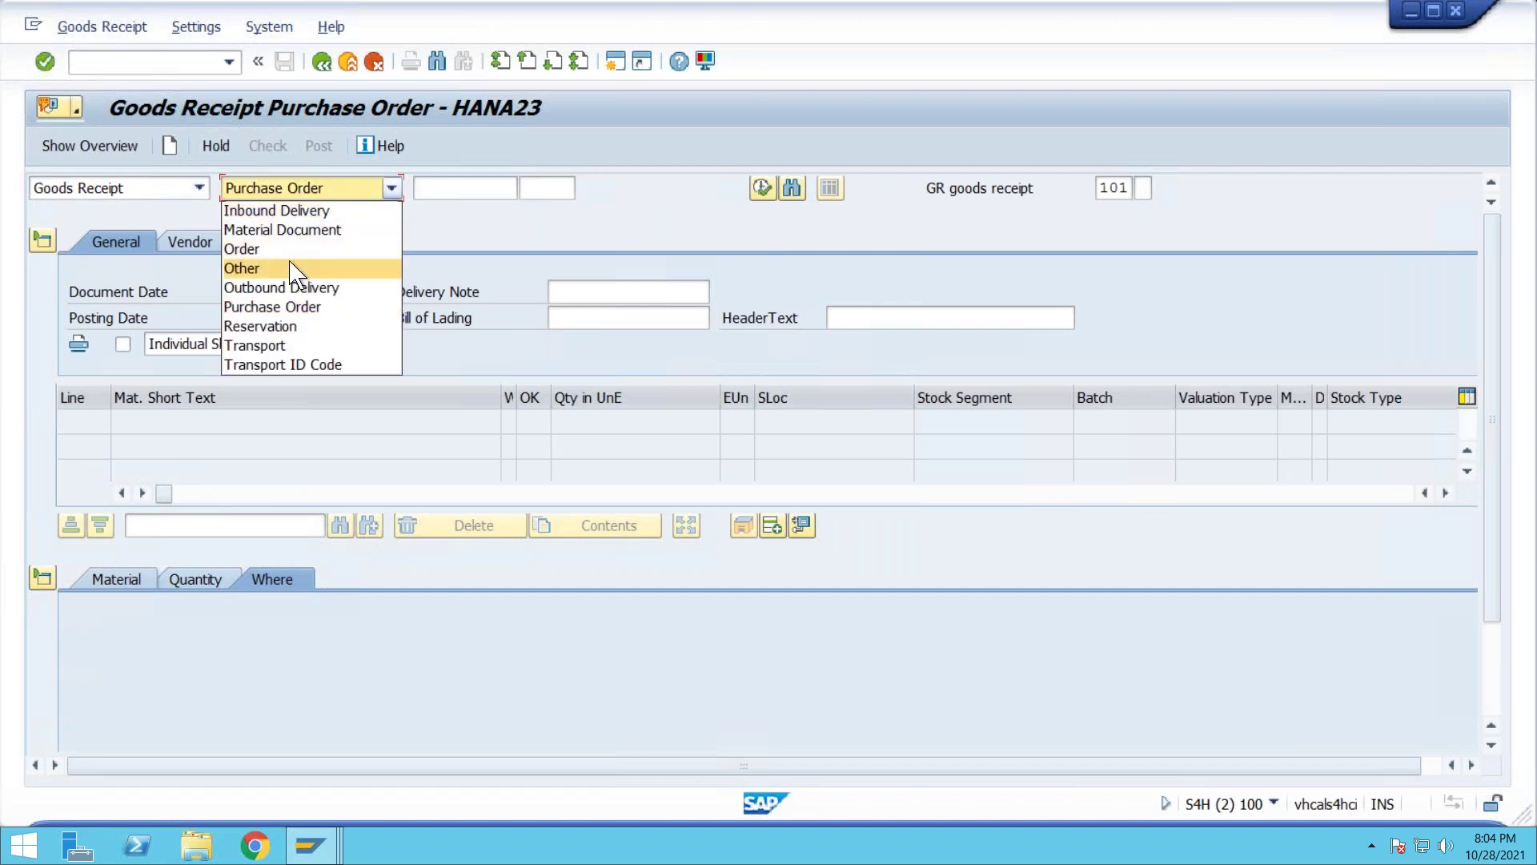
pyautogui.click(295, 250)
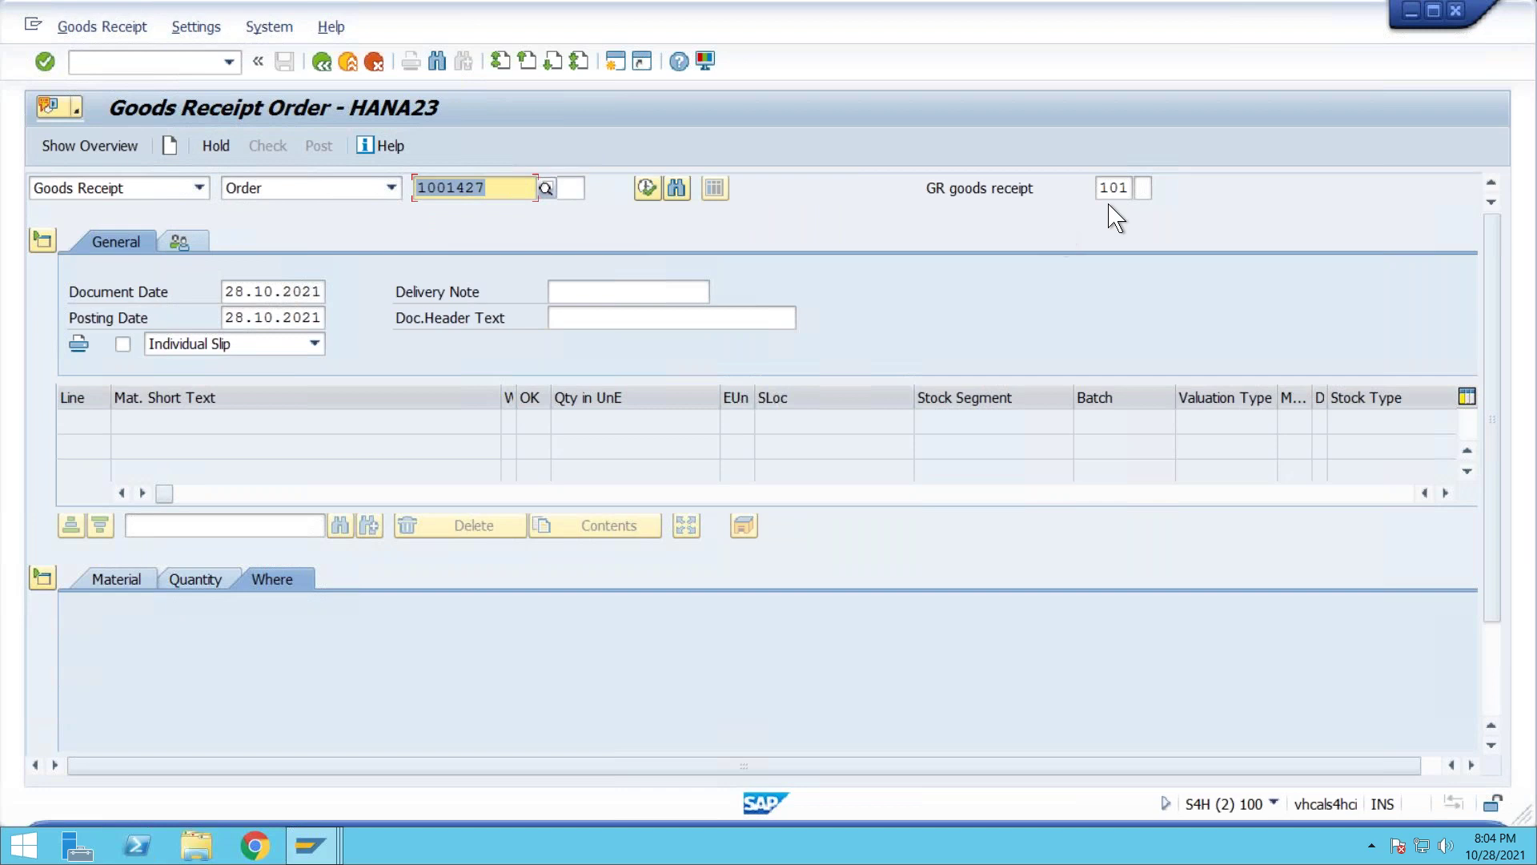
pyautogui.press('Return')
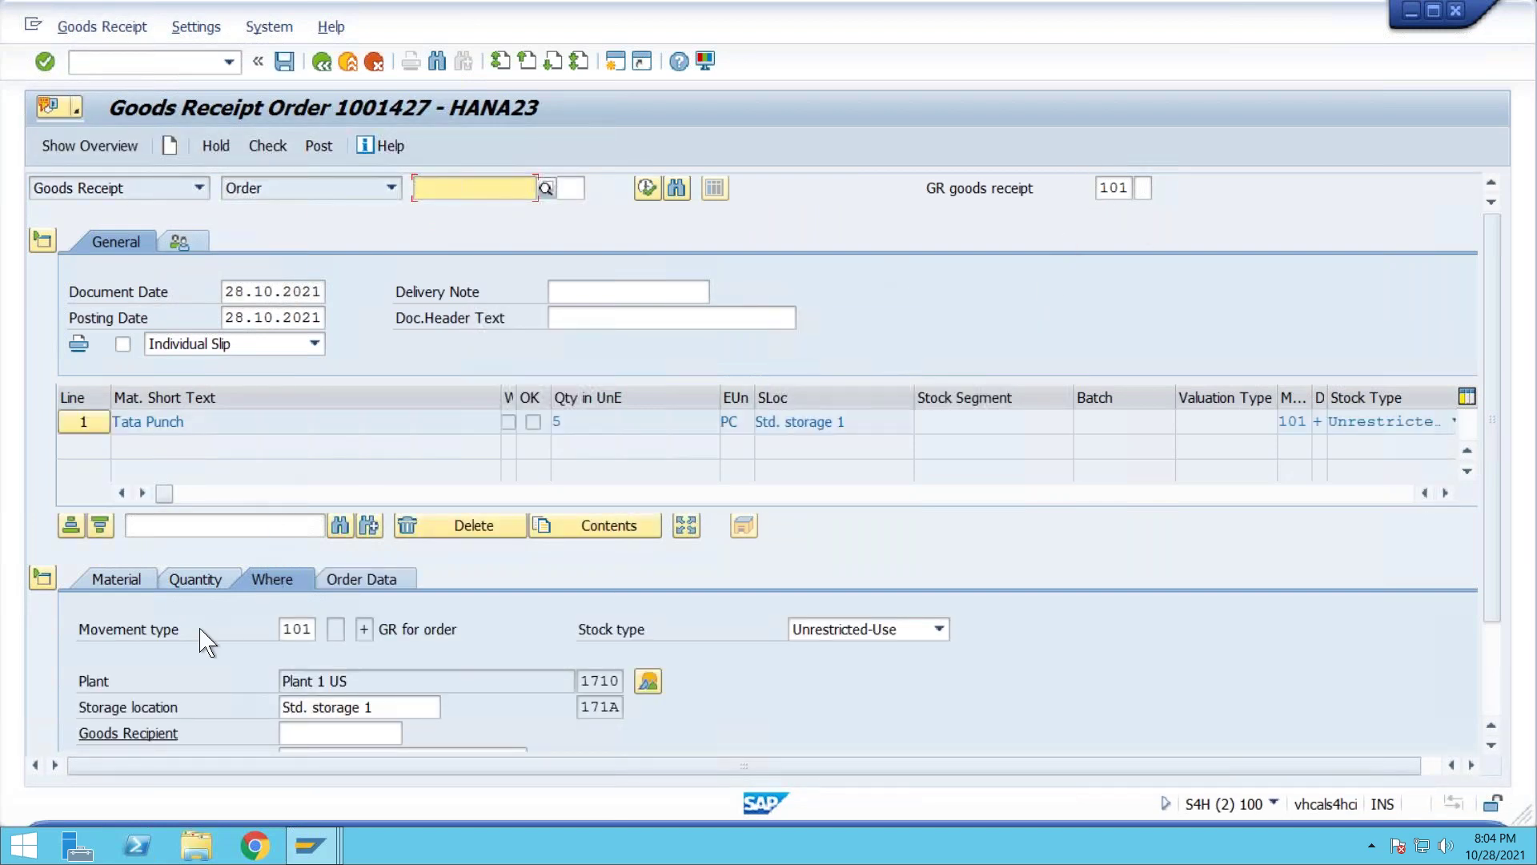
# Set the Tata Punch item's quantity in unit of entry to 3 PC
pyautogui.scroll(-3, 206, 639)
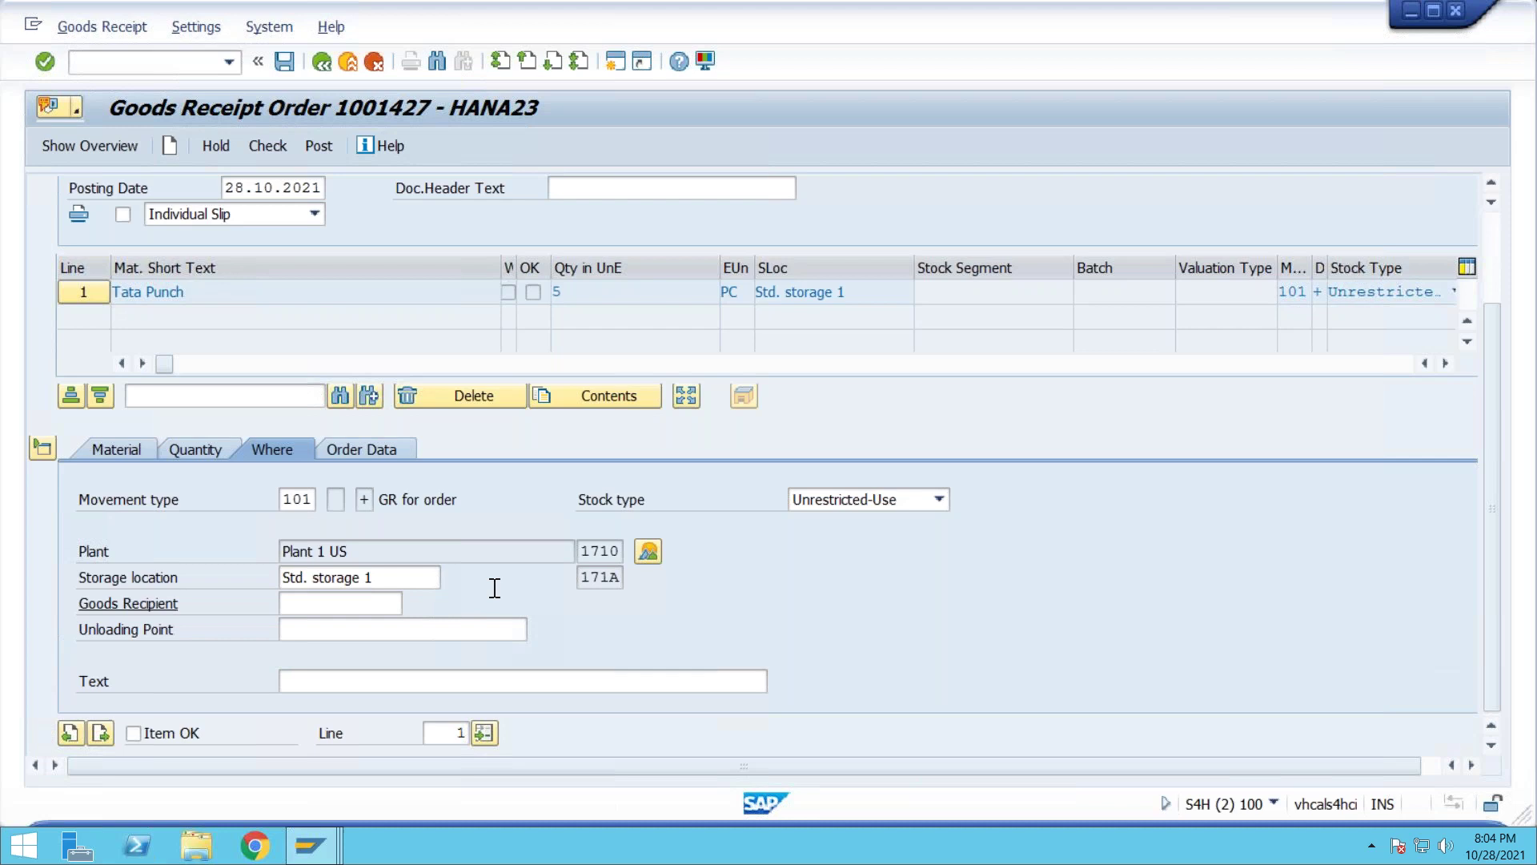
pyautogui.click(225, 460)
pyautogui.click(305, 501)
pyautogui.press('BackSpace')
pyautogui.write('3')
pyautogui.press('Return')
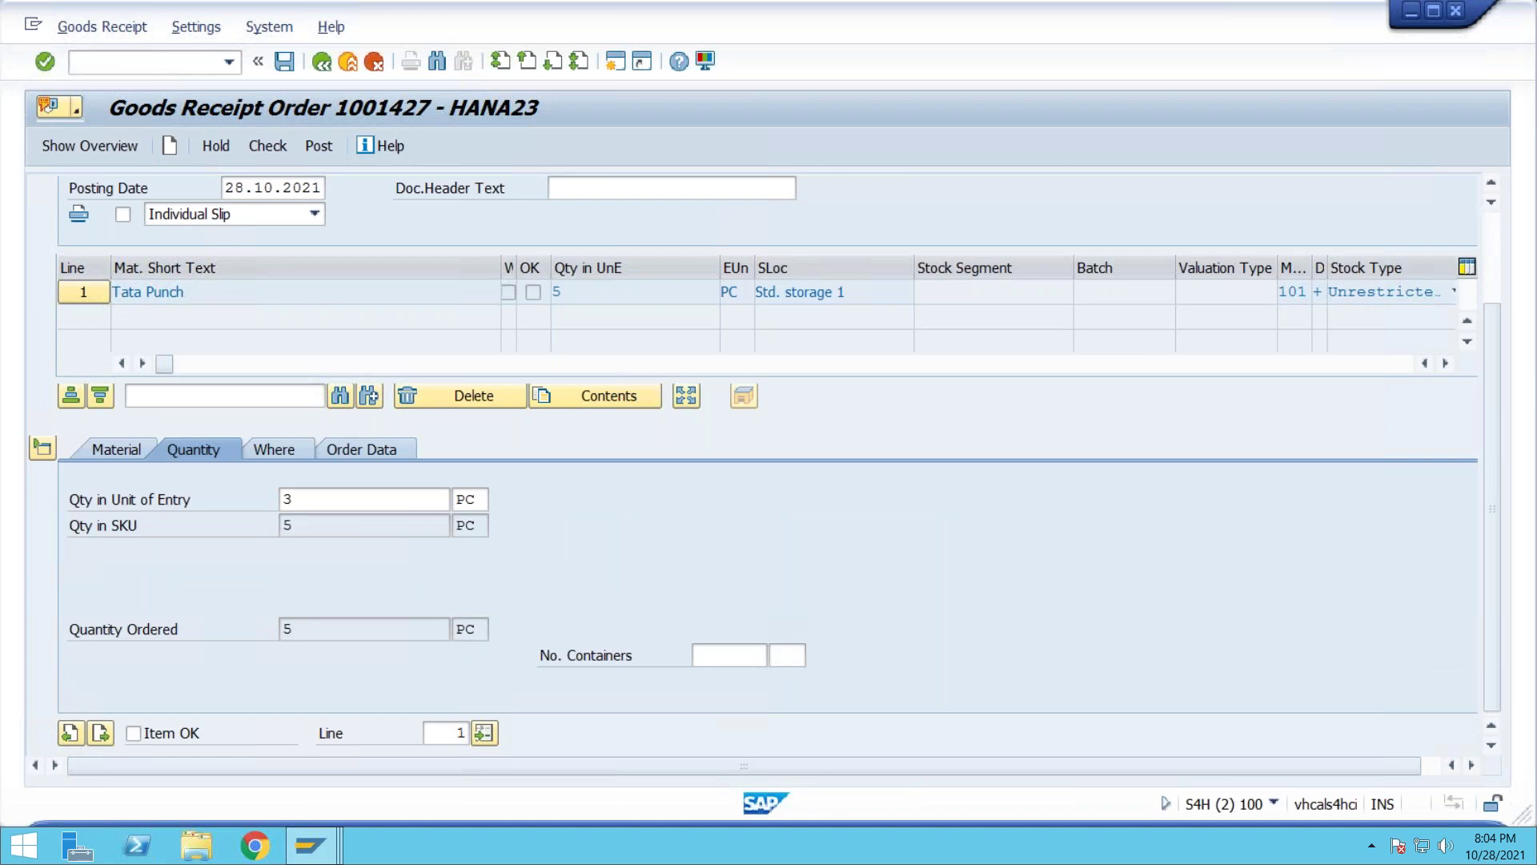
# Mark the Tata Punch item as OK, check the document and post the goods receipt
pyautogui.click(134, 733)
pyautogui.click(277, 151)
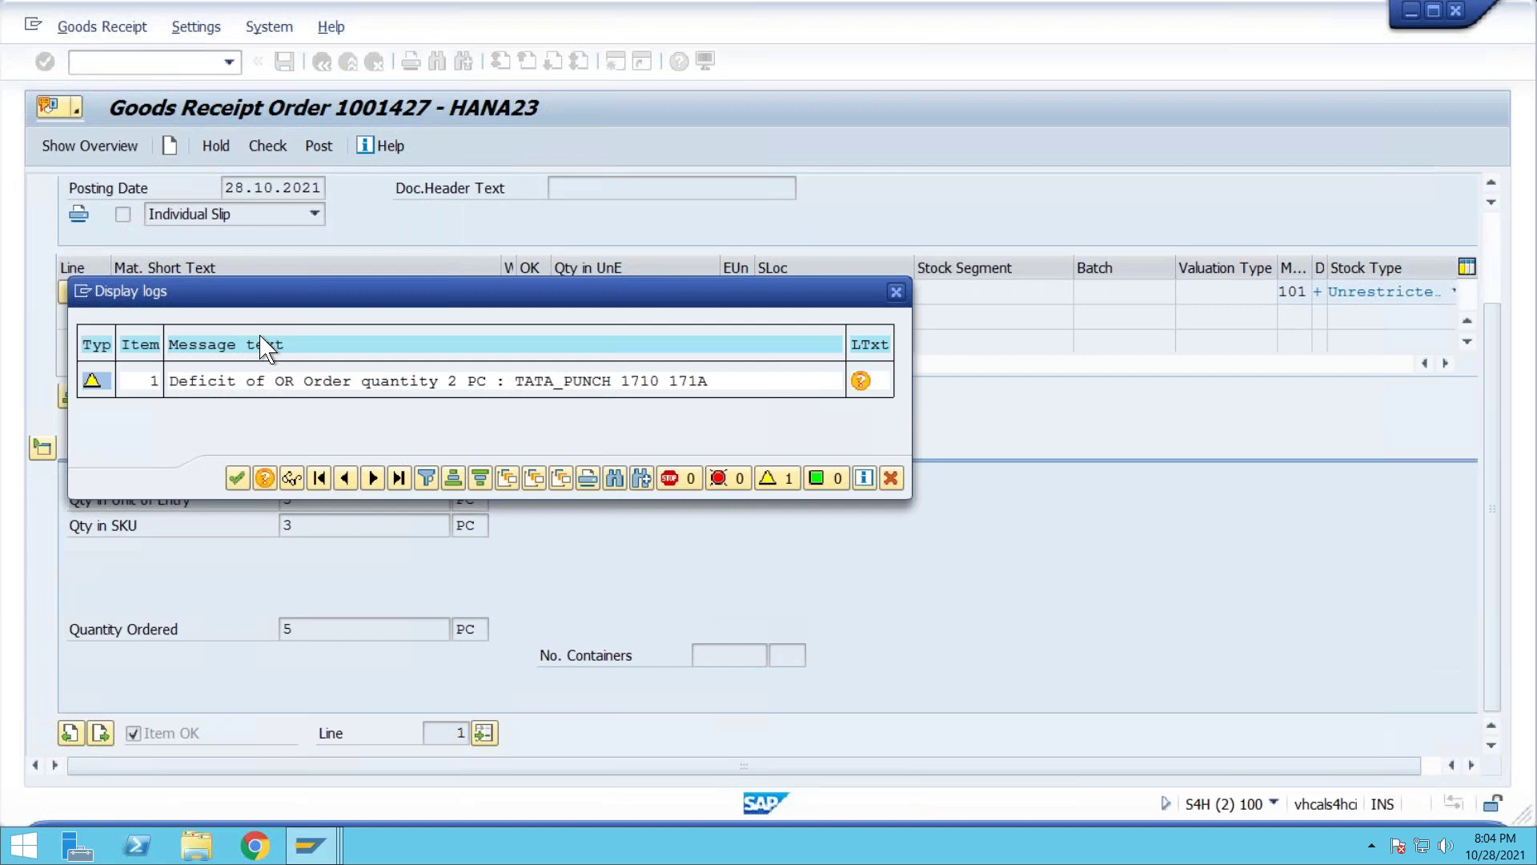
pyautogui.click(238, 479)
pyautogui.click(319, 152)
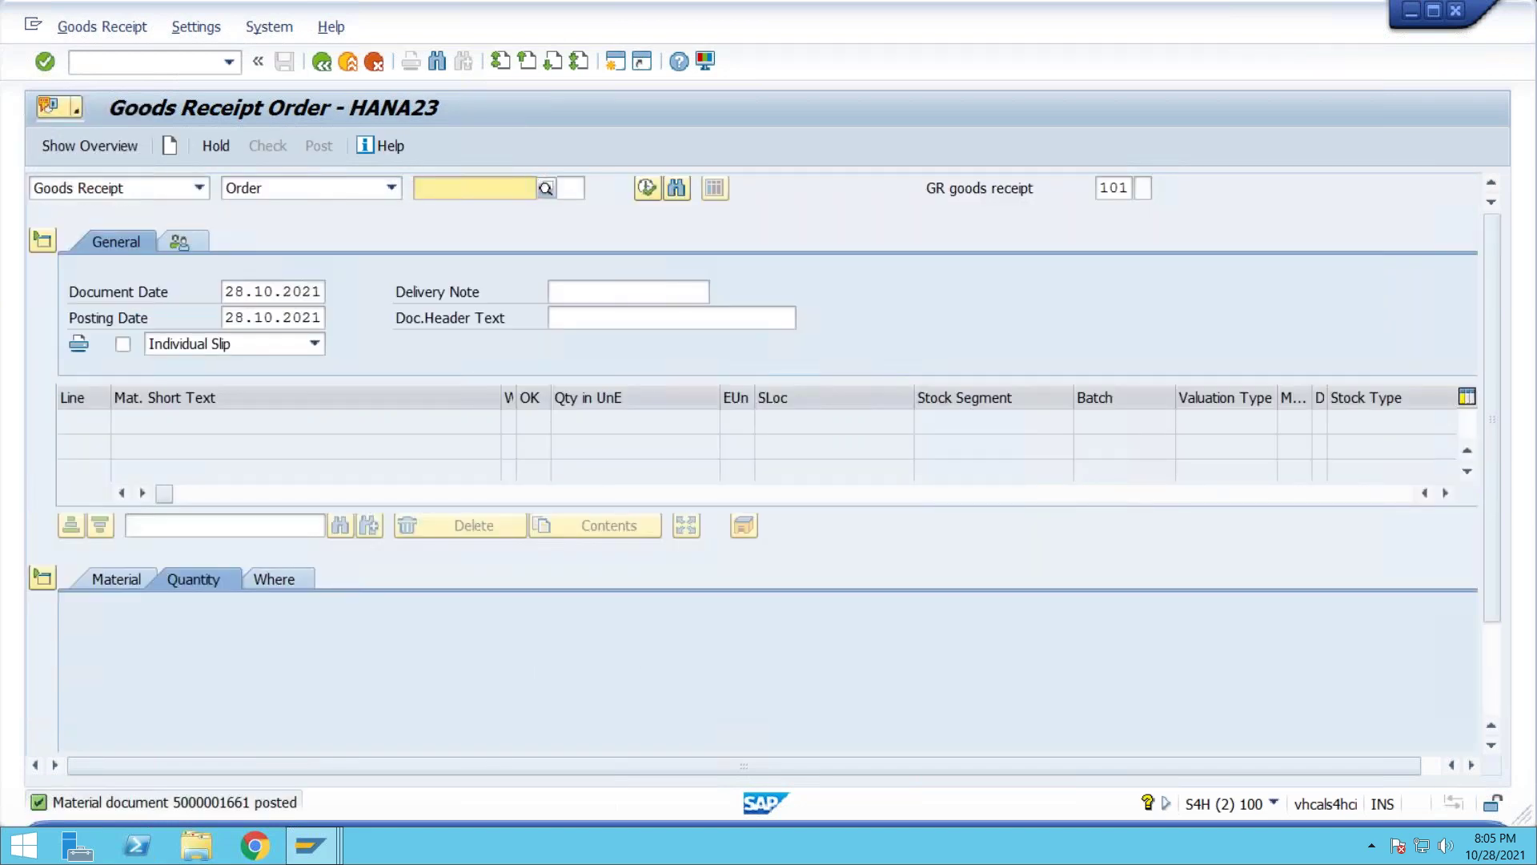
# Reopen the production order header from the stock/requirements list in the order display session and check the delivered quantity
pyautogui.click(323, 61)
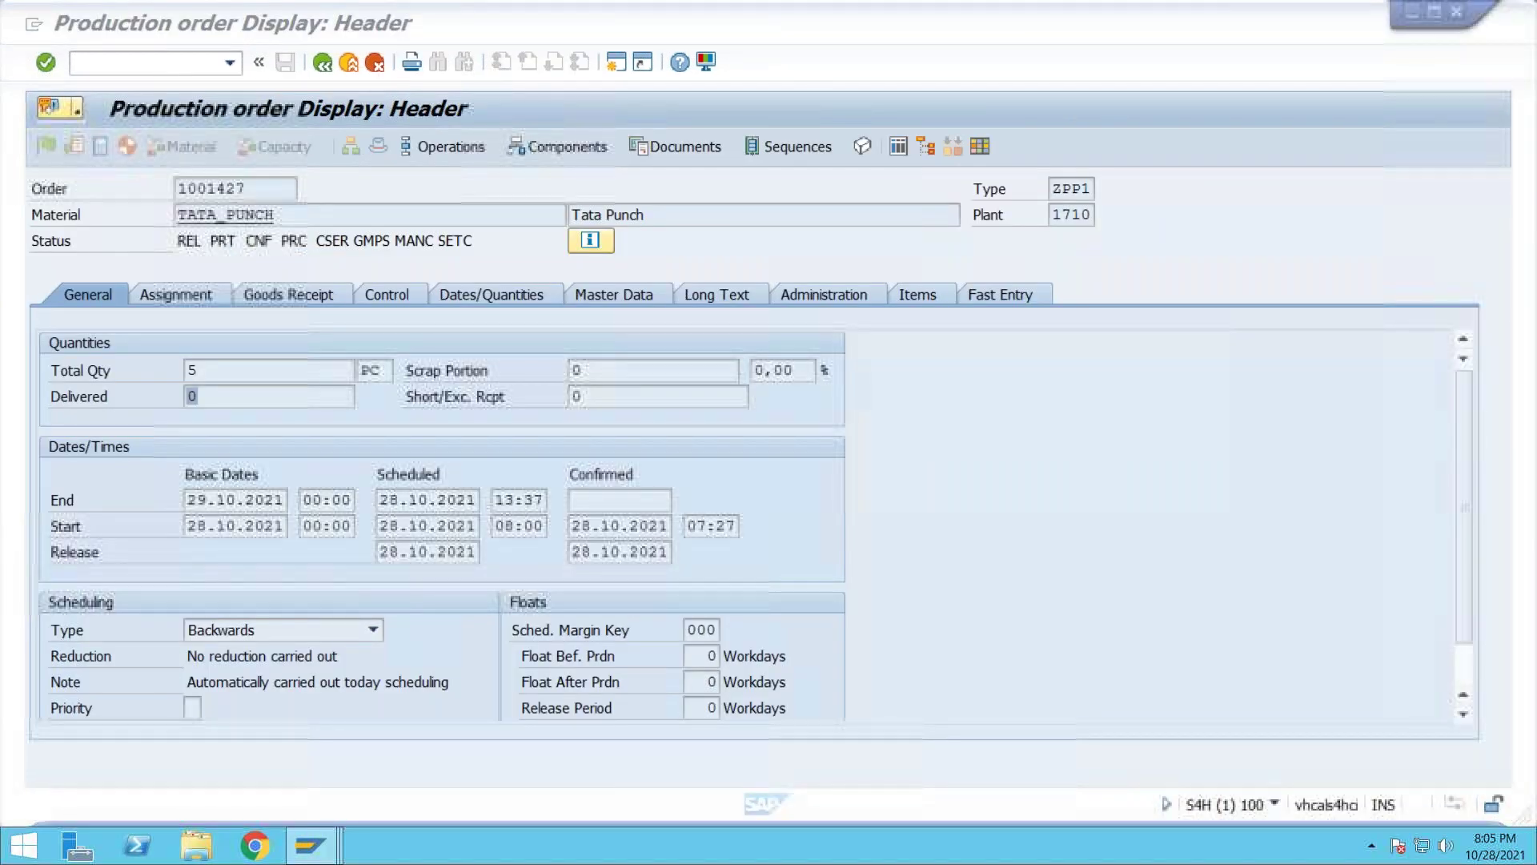
pyautogui.click(323, 63)
pyautogui.click(70, 422)
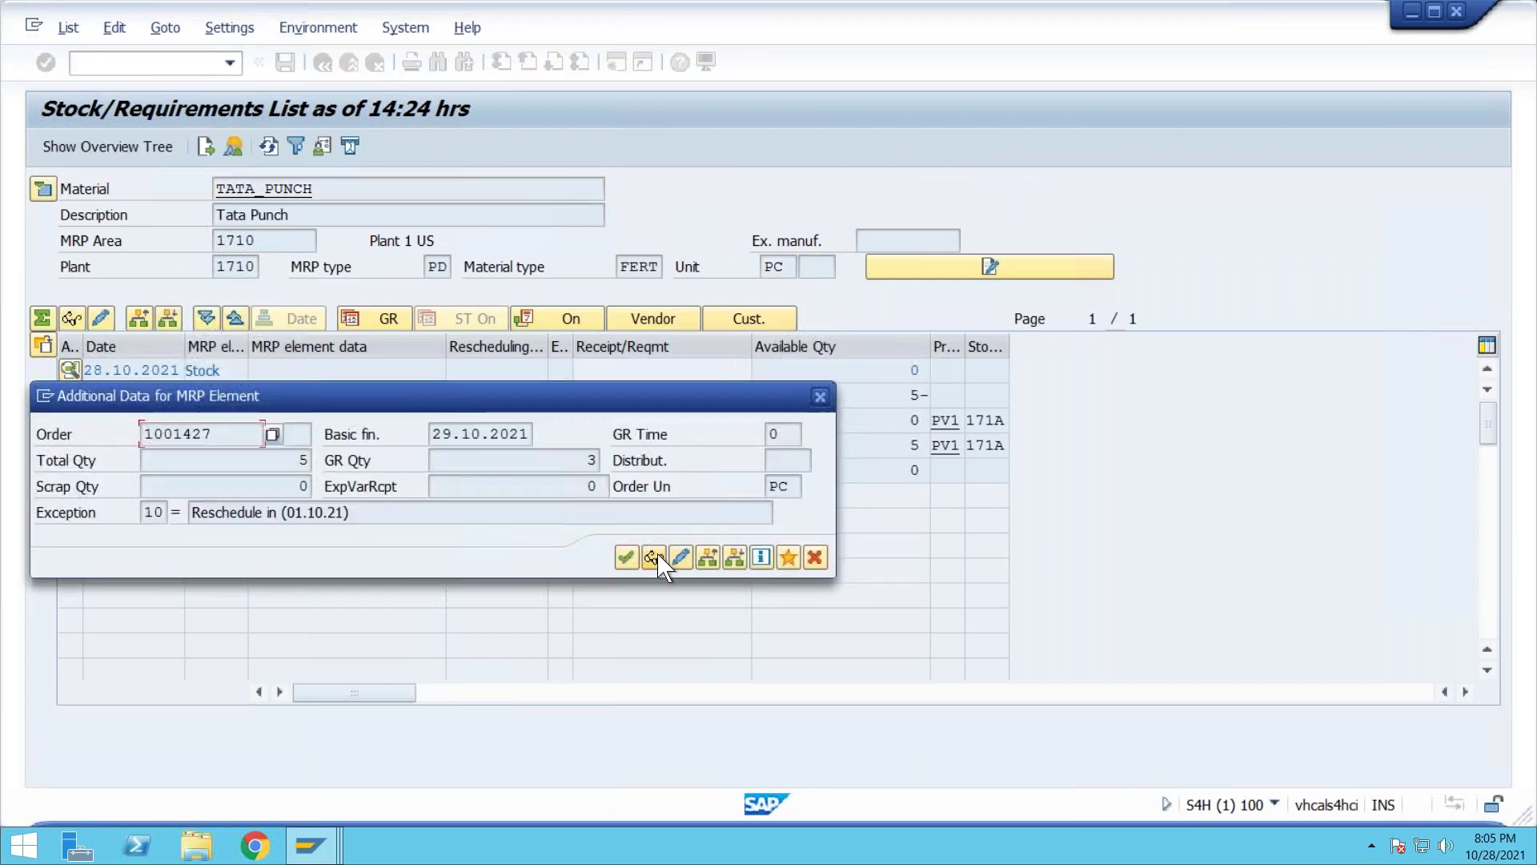
pyautogui.click(655, 558)
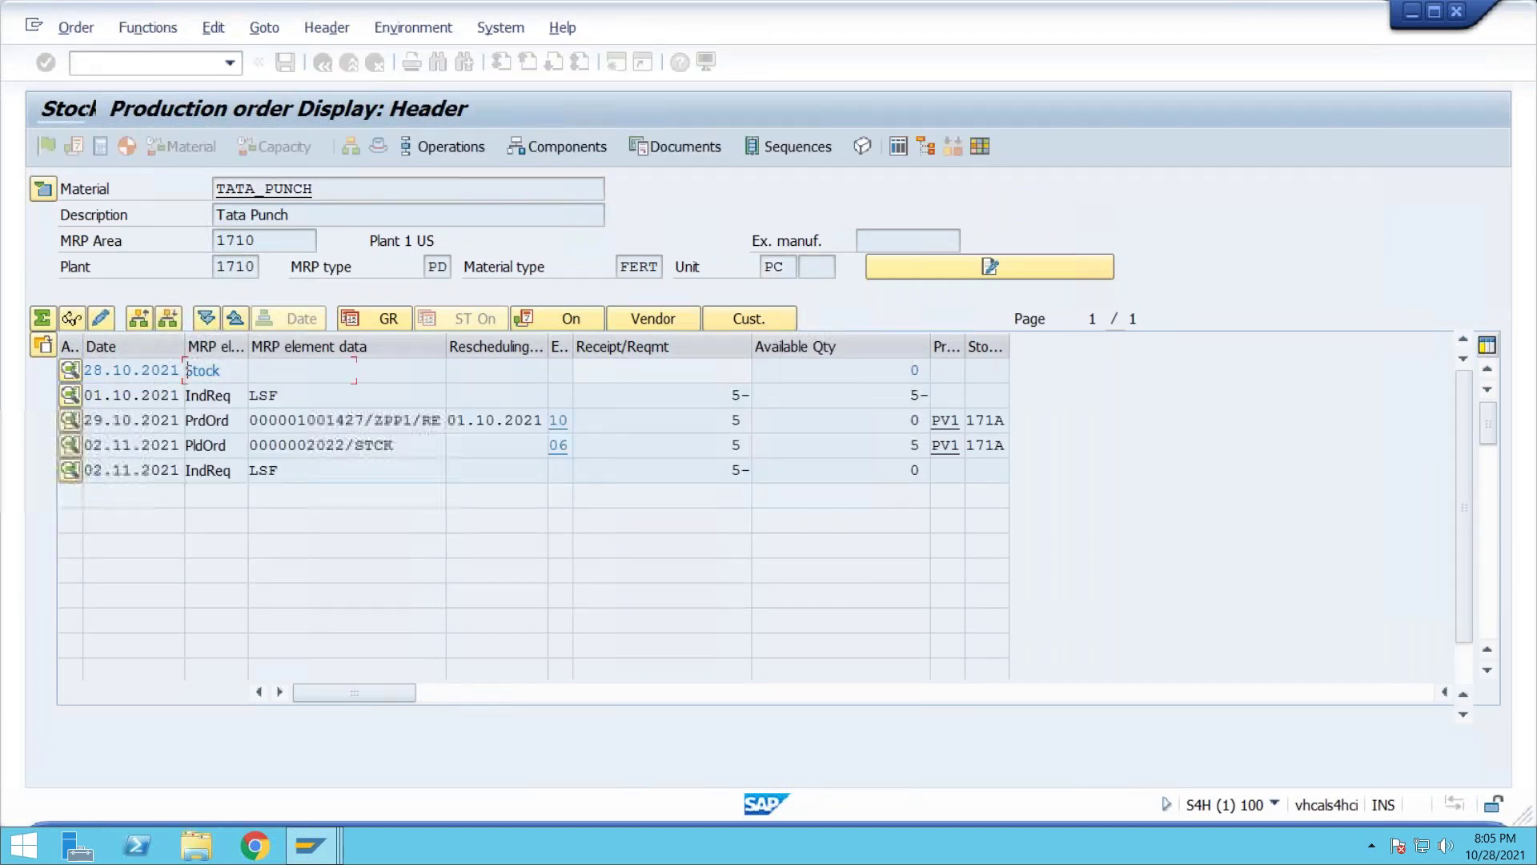
pyautogui.click(191, 395)
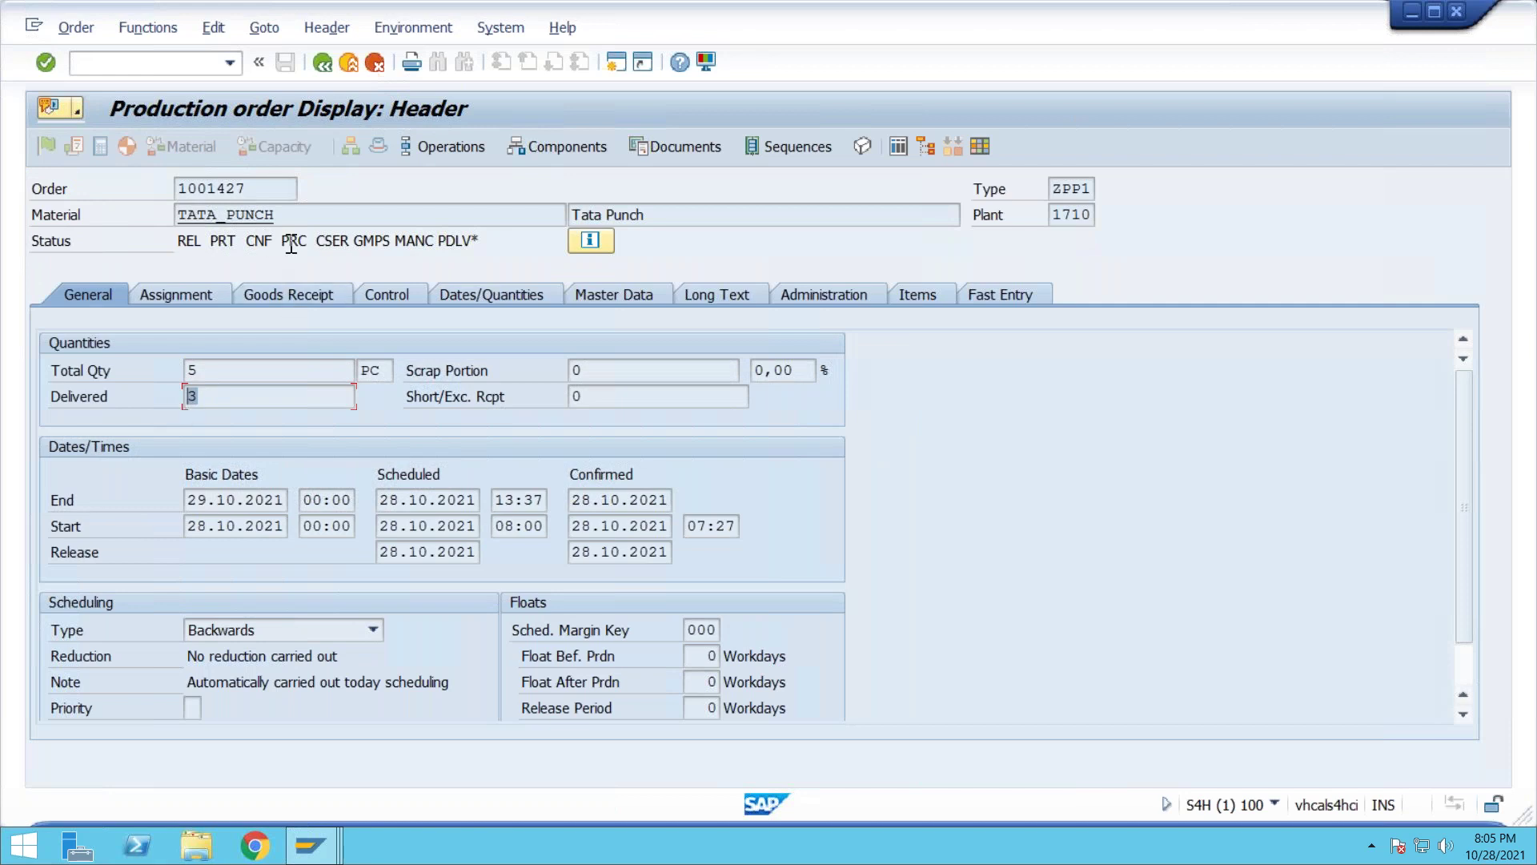
# Return to the goods receipt session and load the remaining Tata Punch item of the same production order
pyautogui.moveTo(491, 241); pyautogui.dragTo(428, 242)
pyautogui.click(485, 243)
pyautogui.hotkey('alt', 'Tab')
pyautogui.click(440, 187)
pyautogui.click(460, 211)
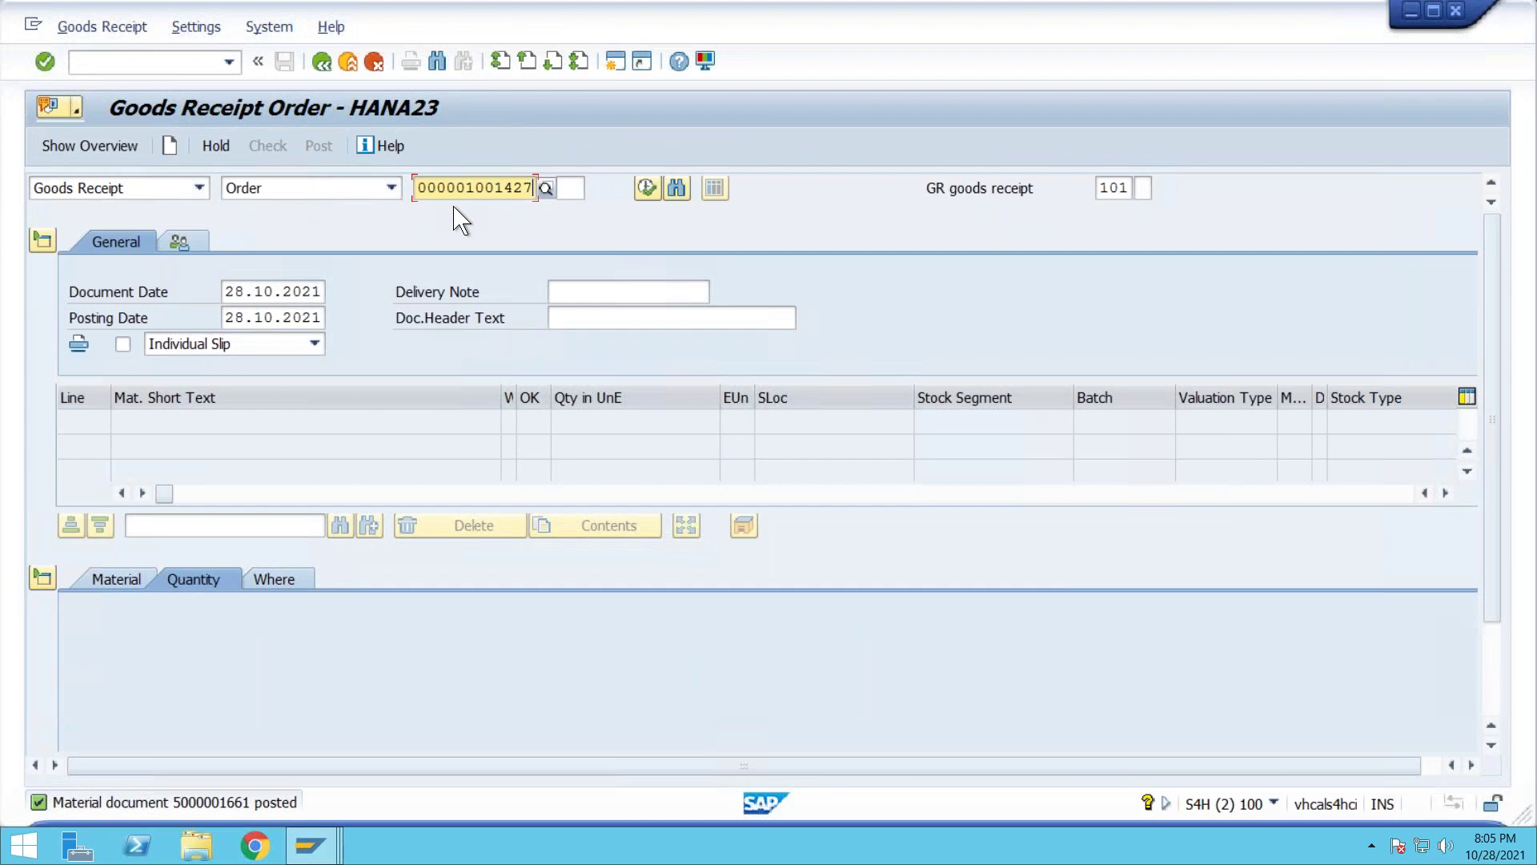
pyautogui.press('Return')
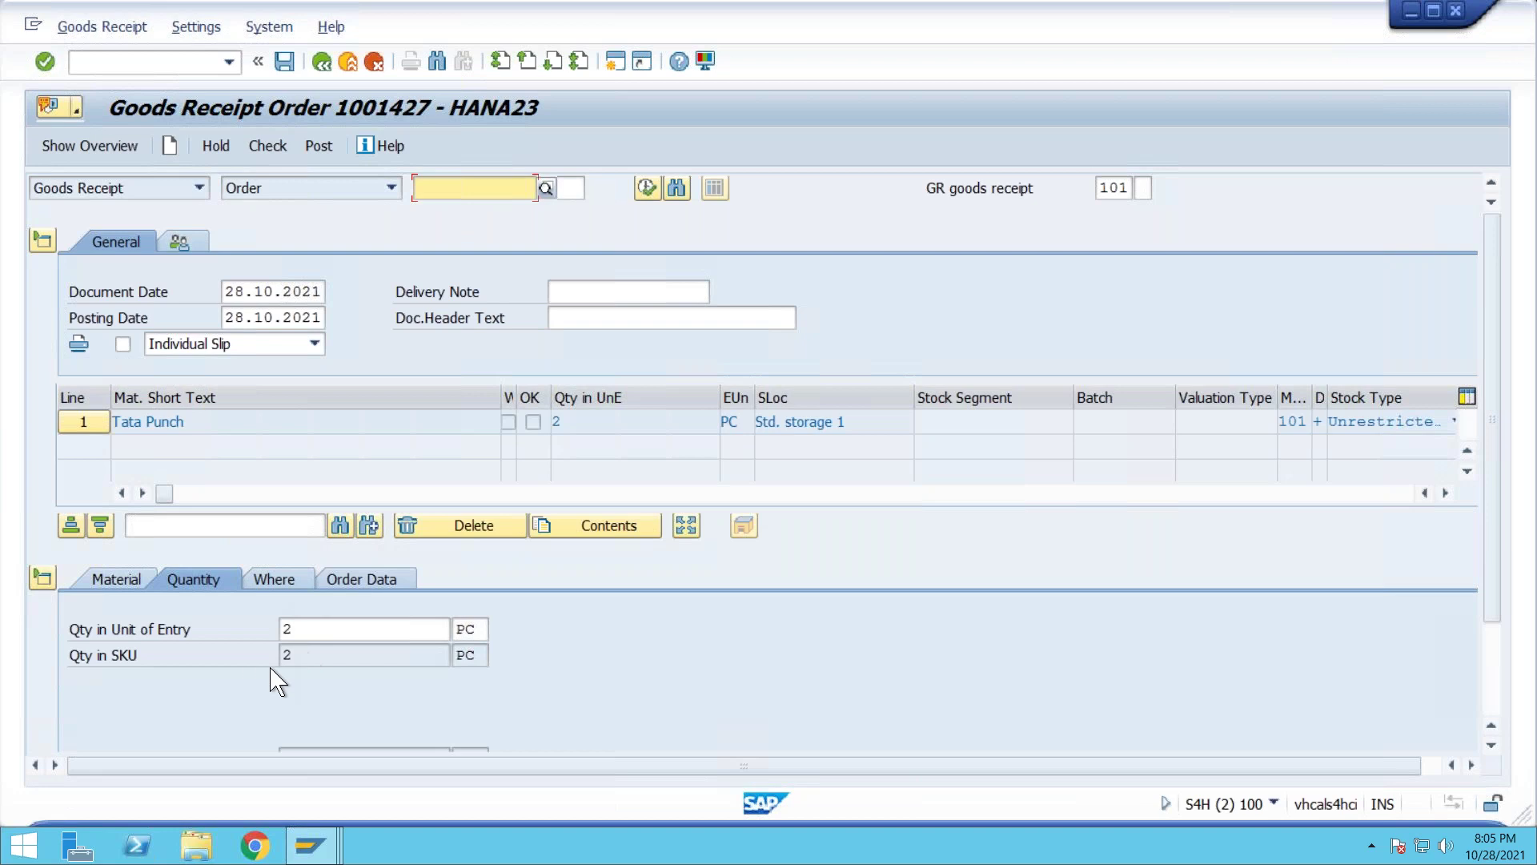
# Review where the remaining Tata Punch quantity is received, mark the item as OK and post the goods receipt
pyautogui.click(281, 581)
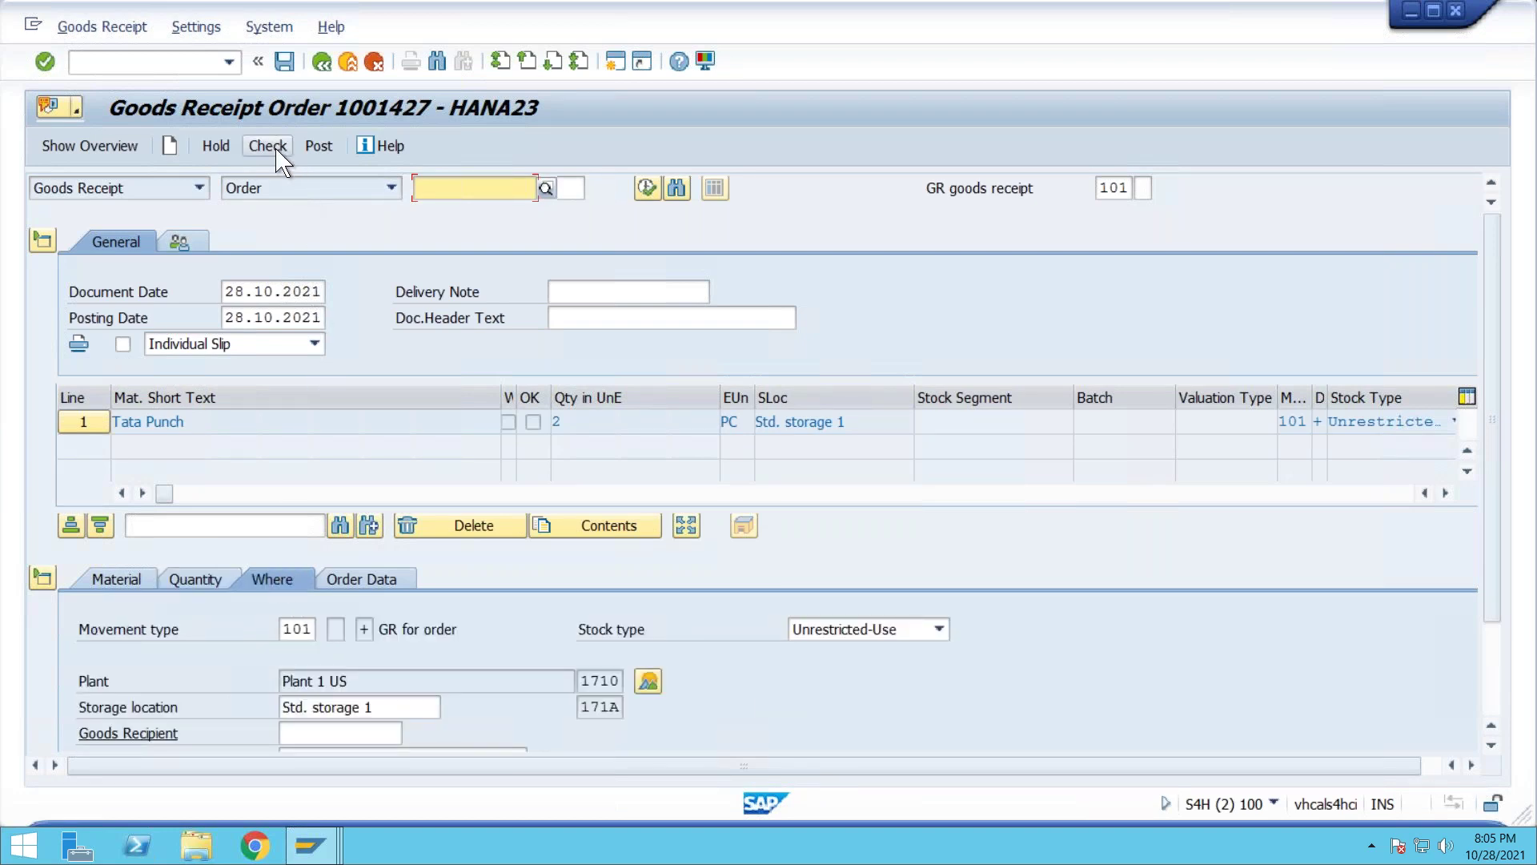
pyautogui.scroll(-3, 753, 469)
pyautogui.click(134, 735)
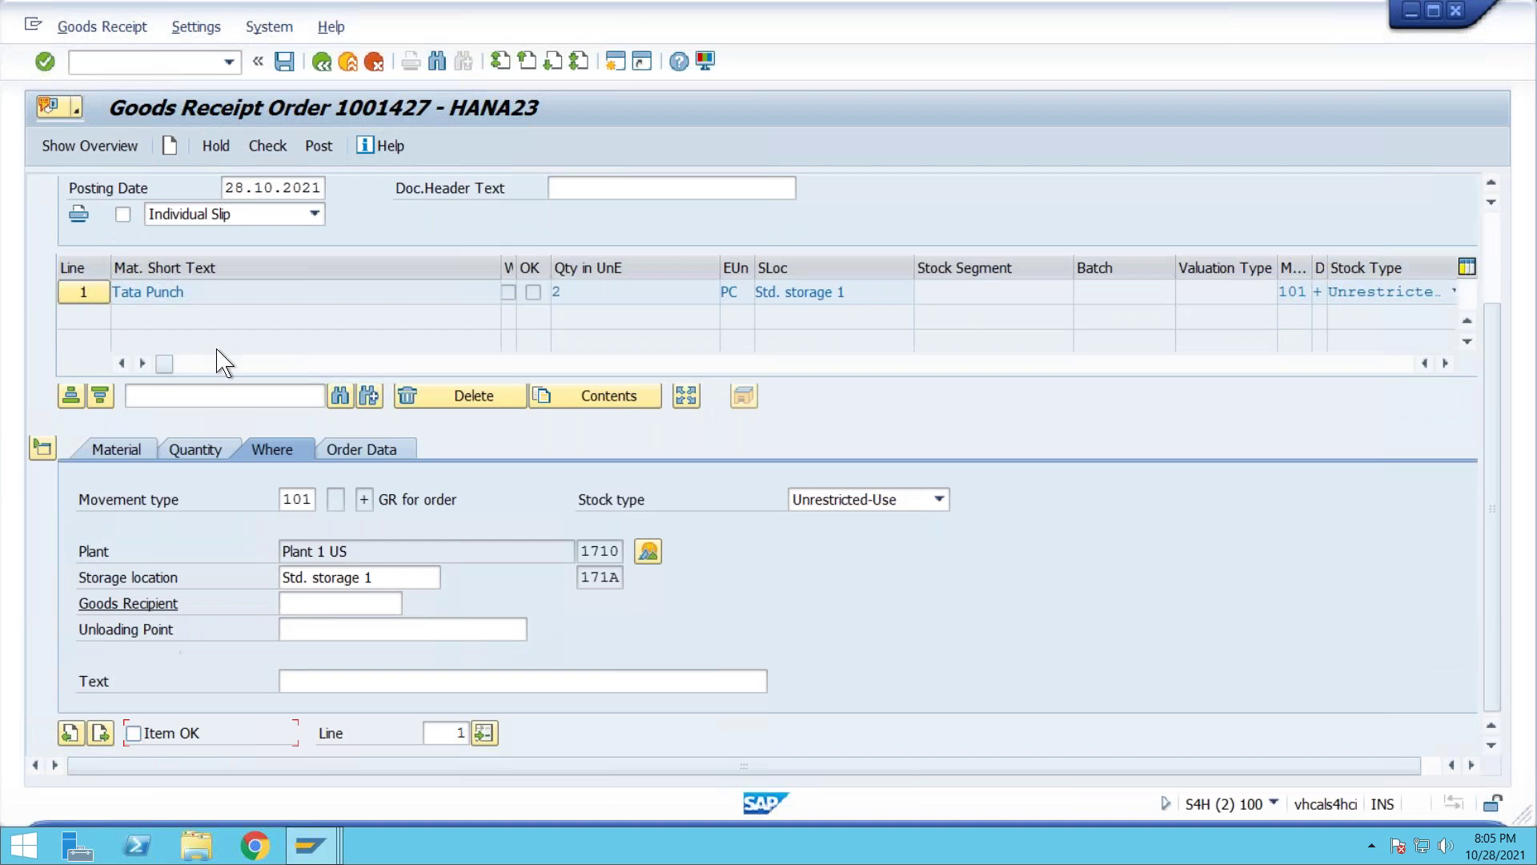
pyautogui.click(319, 146)
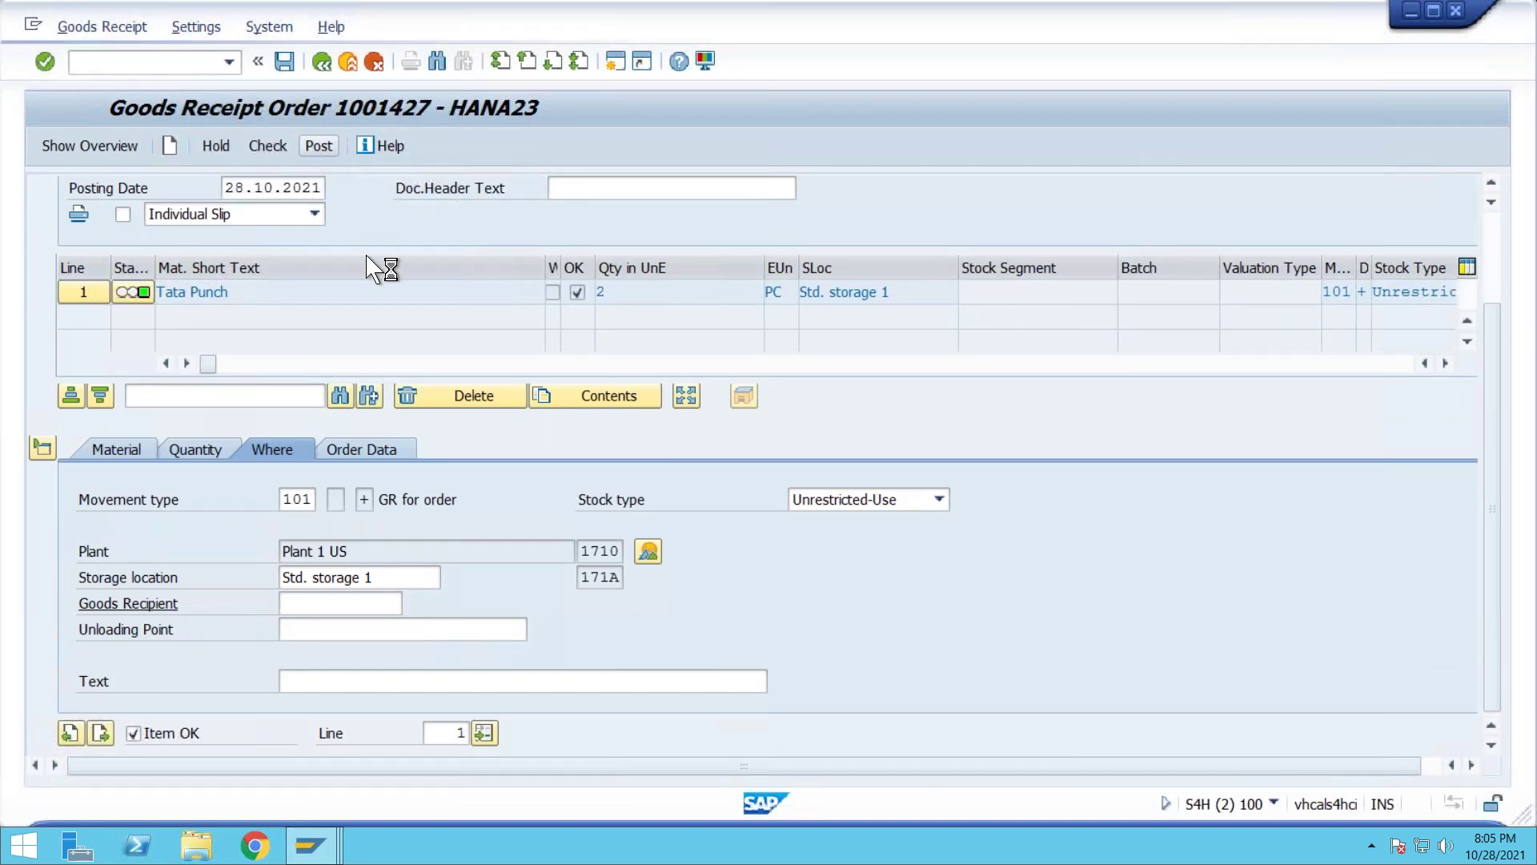
# Go back from the production order header to the TATA_PUNCH stock/requirements list and refresh it
pyautogui.hotkey('alt', 'Tab')
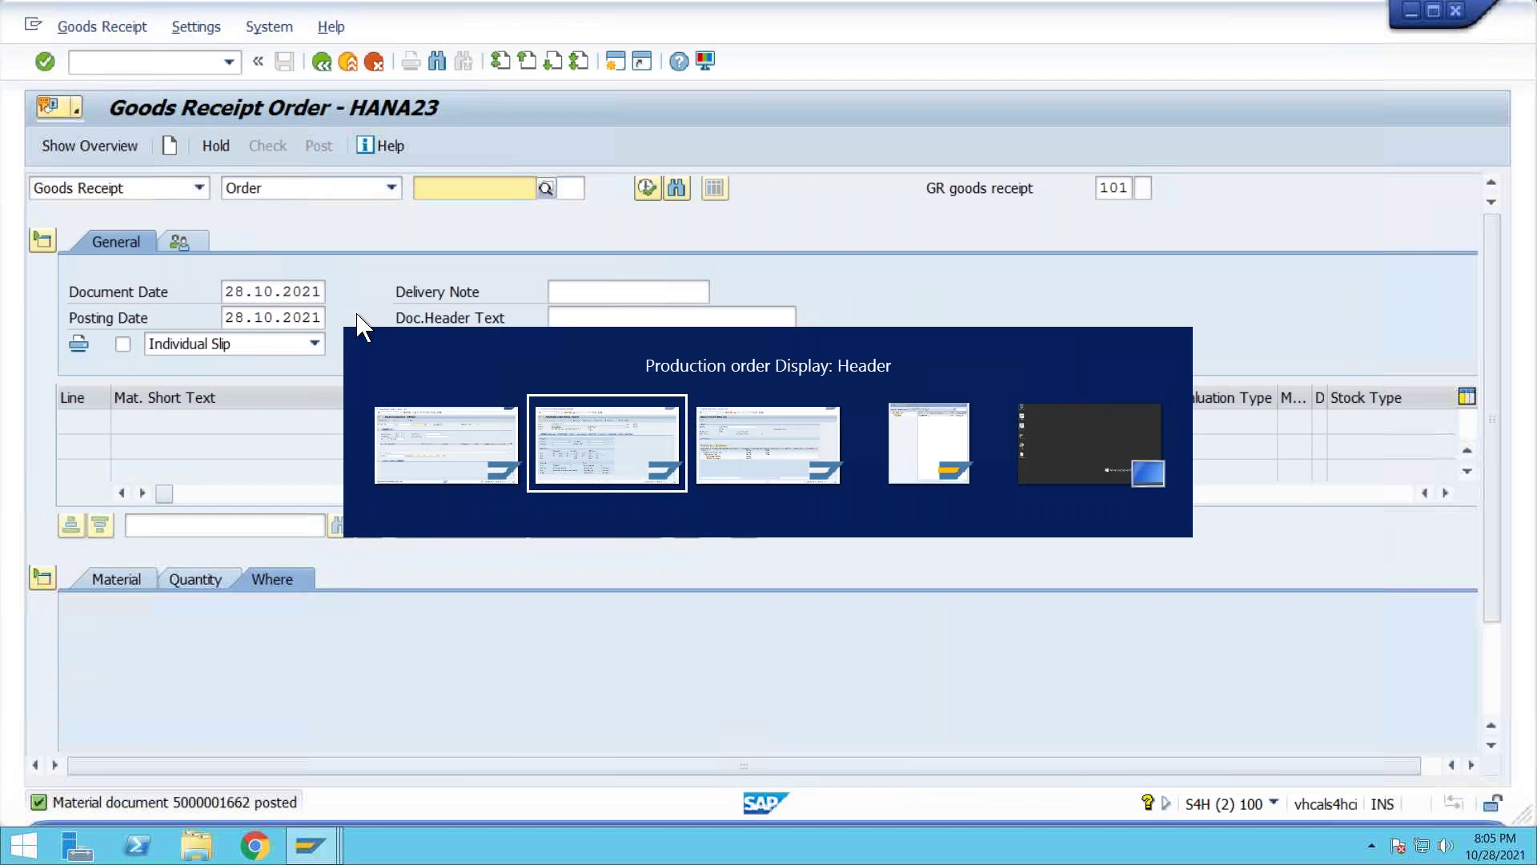
pyautogui.click(324, 64)
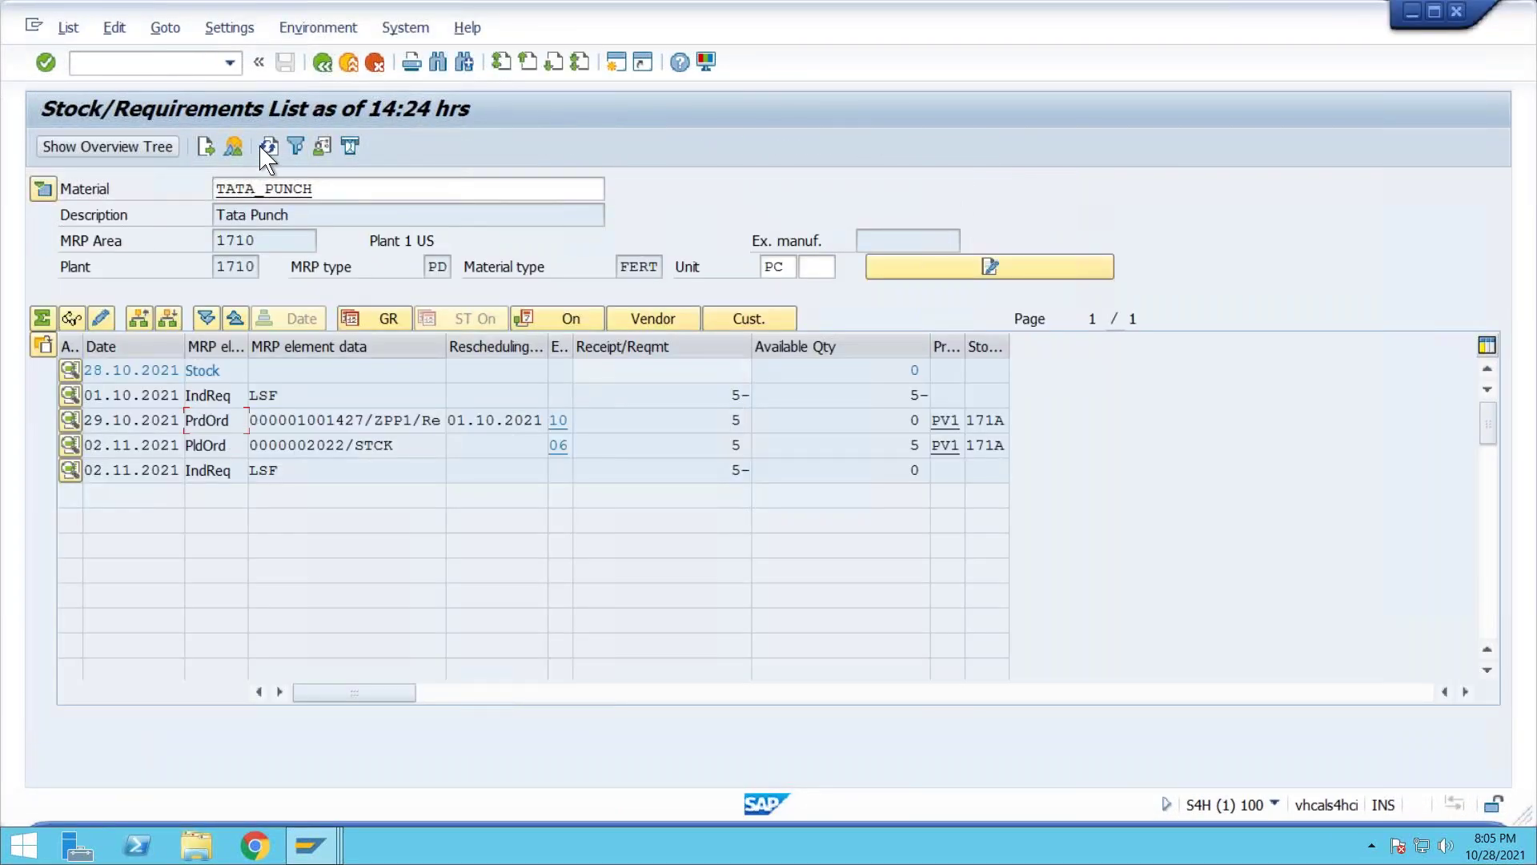
pyautogui.click(268, 146)
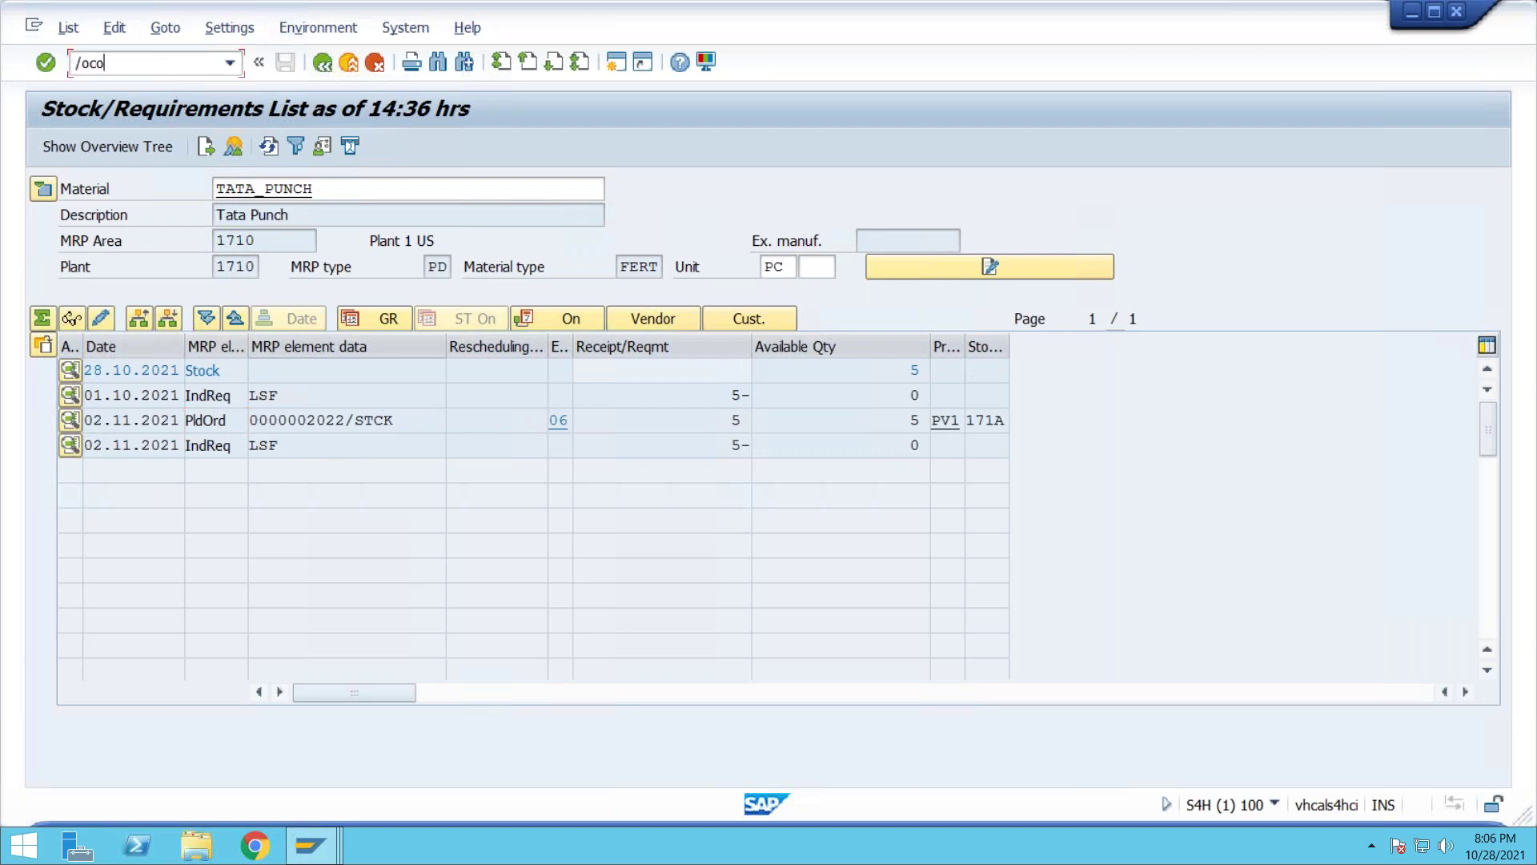
# Display the same production order's header with transaction CO03 in a new session and check its delivery status
pyautogui.write('/ocor3')
pyautogui.press('Return')
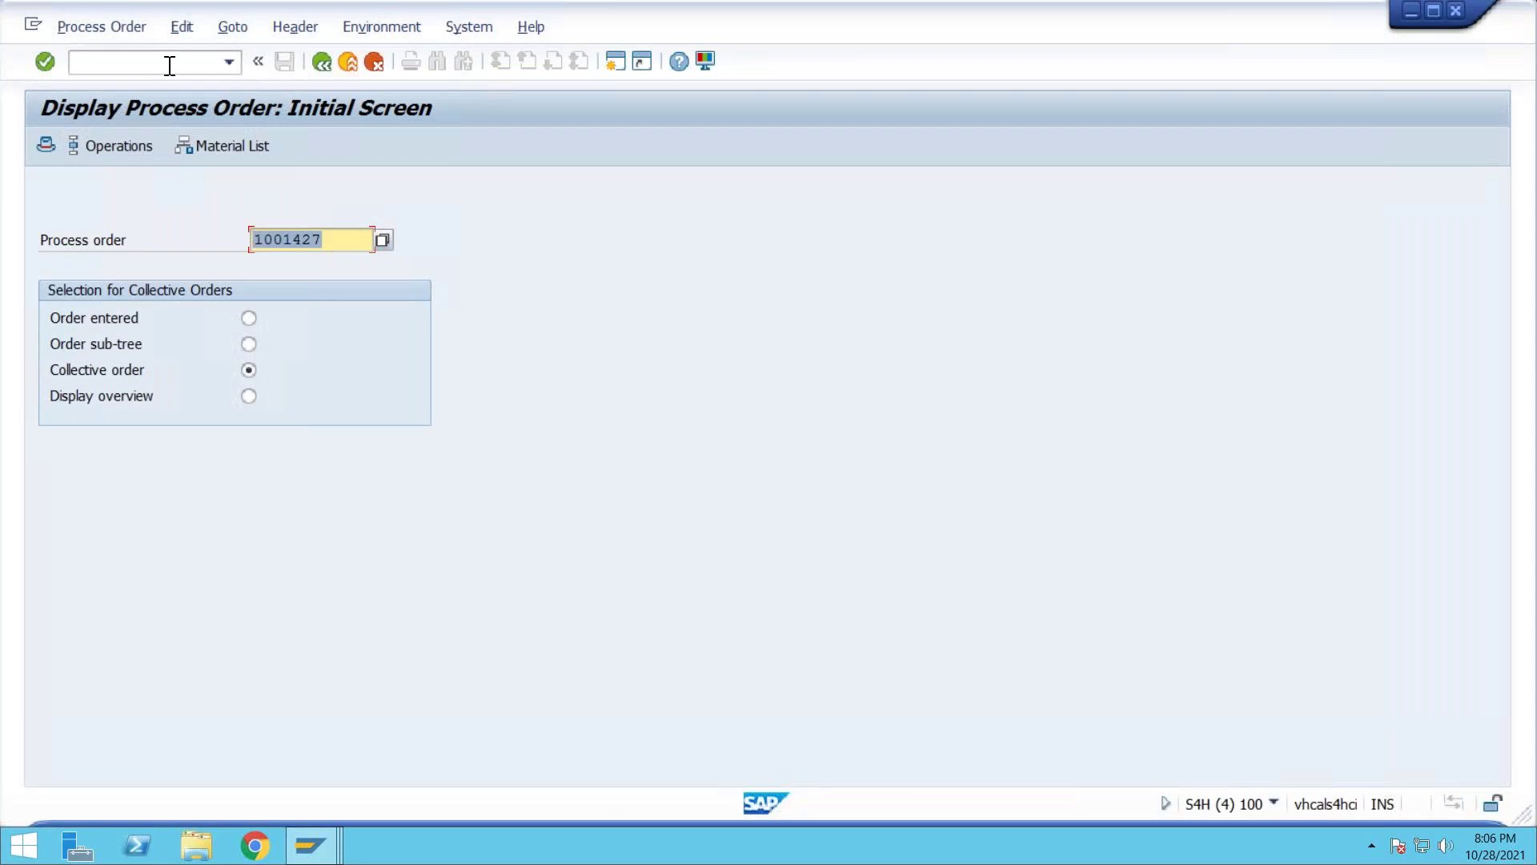
pyautogui.click(170, 64)
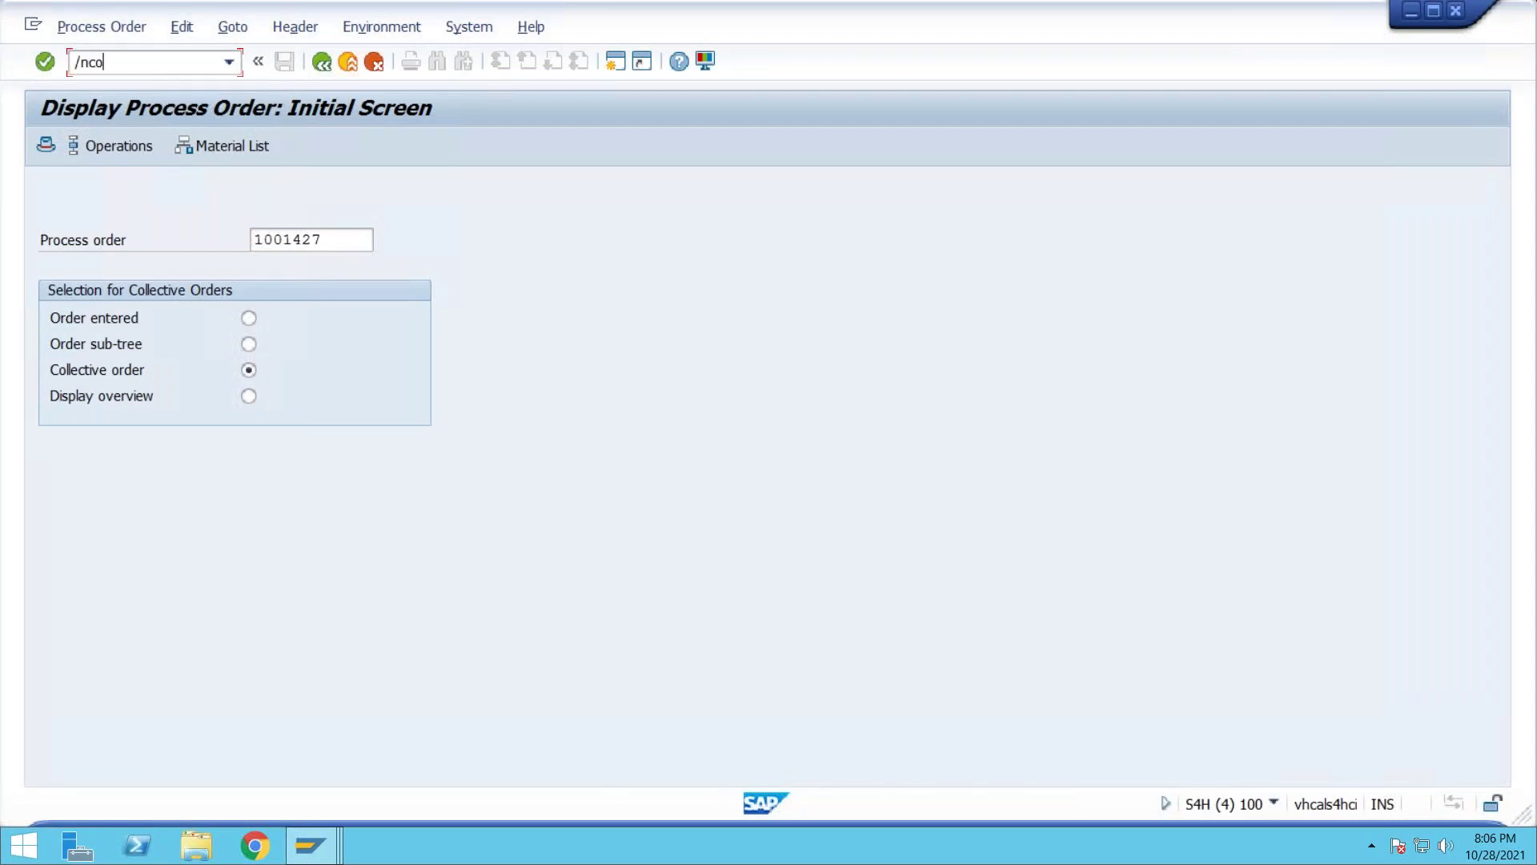
pyautogui.write('/nco03')
pyautogui.press('Return')
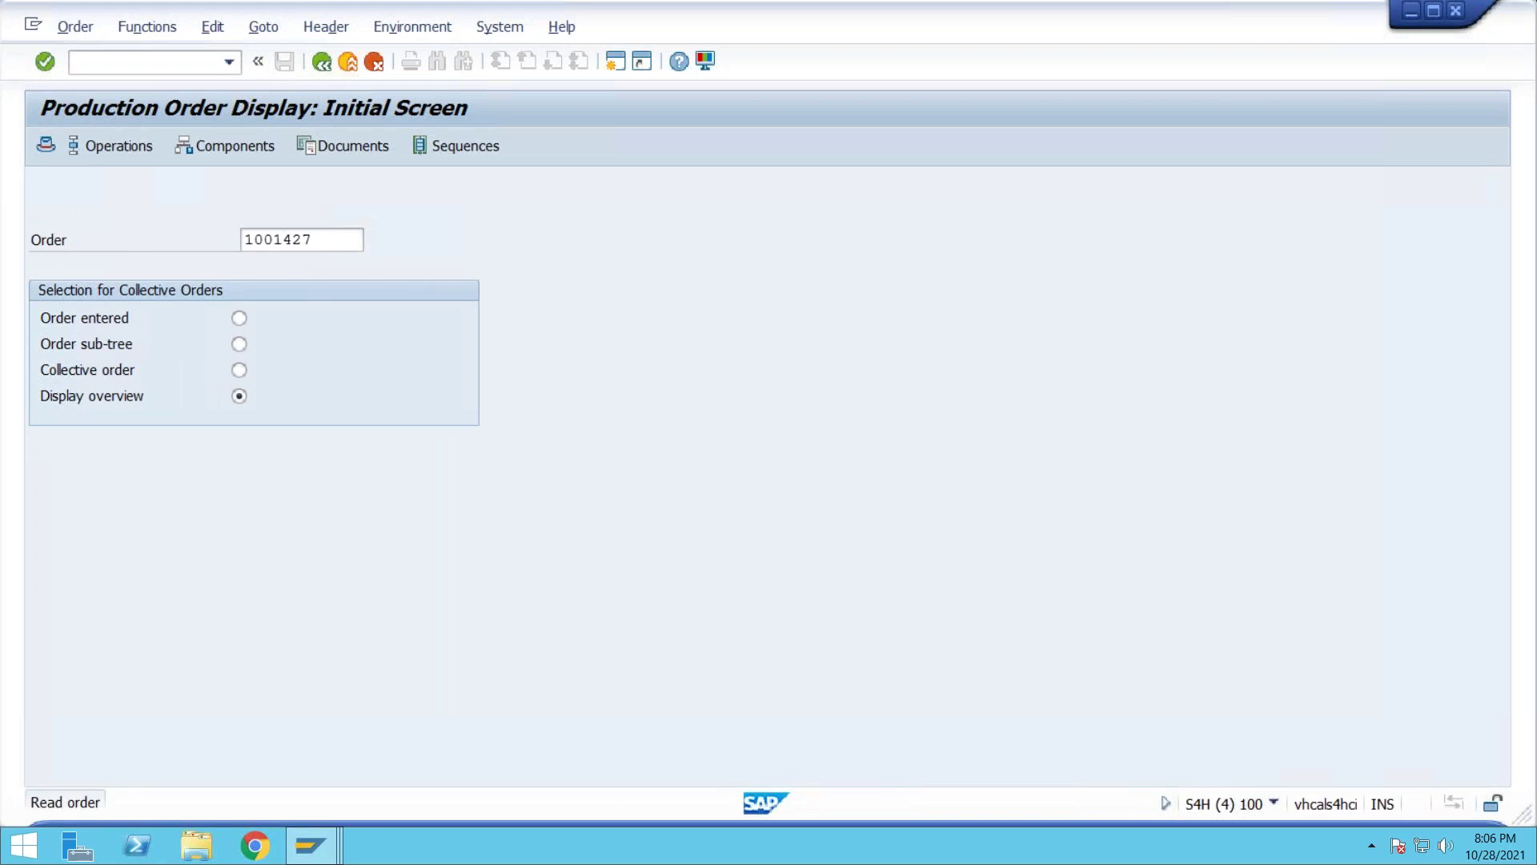
pyautogui.press('Return')
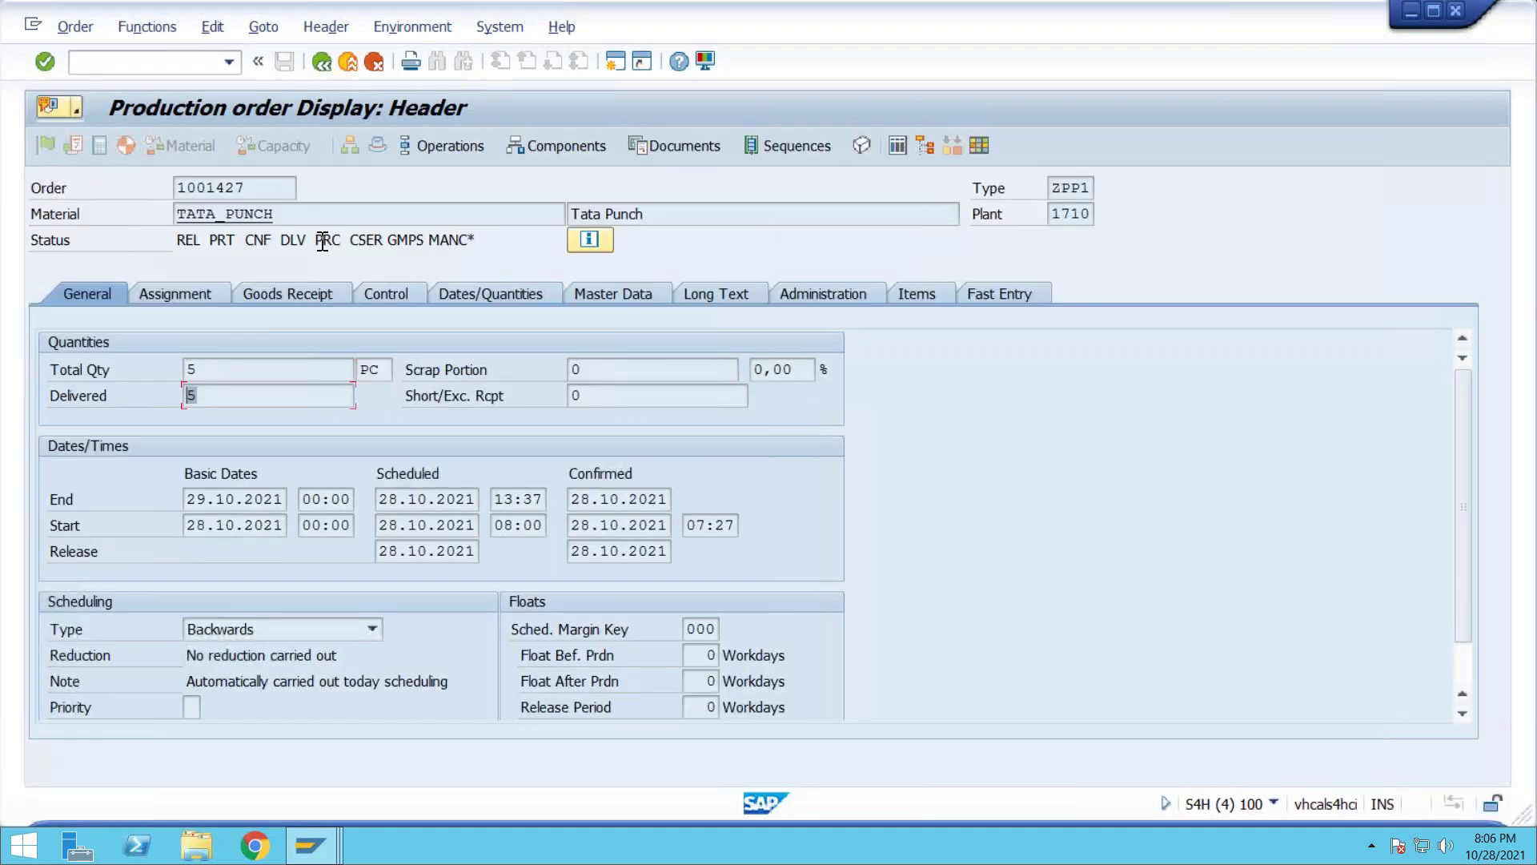
pyautogui.moveTo(305, 240); pyautogui.dragTo(281, 240)
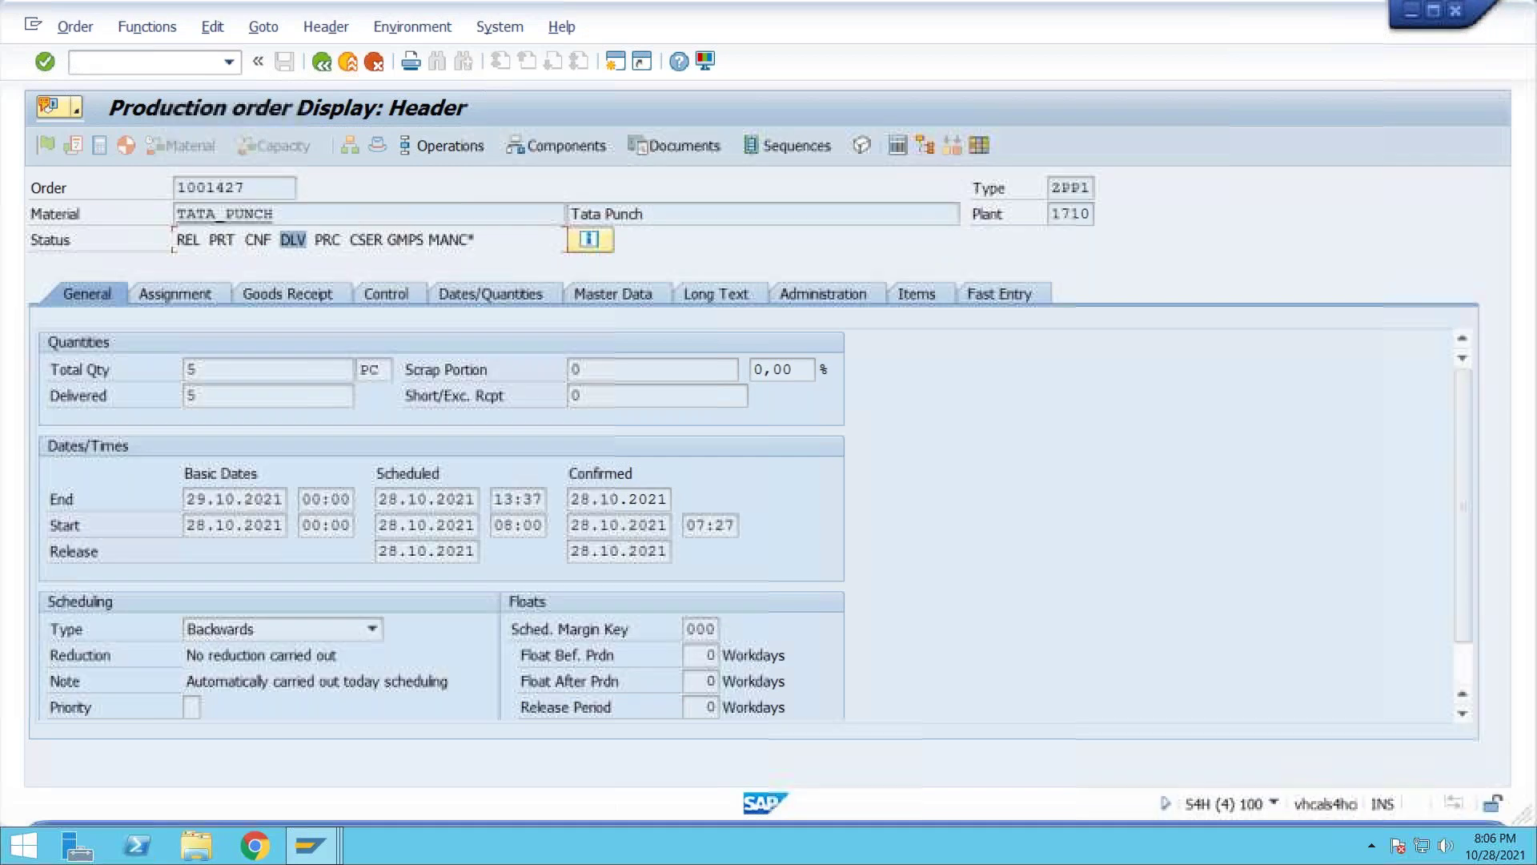
# Return to the stock/requirements list session and show the refreshed list for material MRF_TYRE
pyautogui.hotkey('alt', 'Tab')
pyautogui.doubleClick(341, 189)
pyautogui.press('BackSpace')
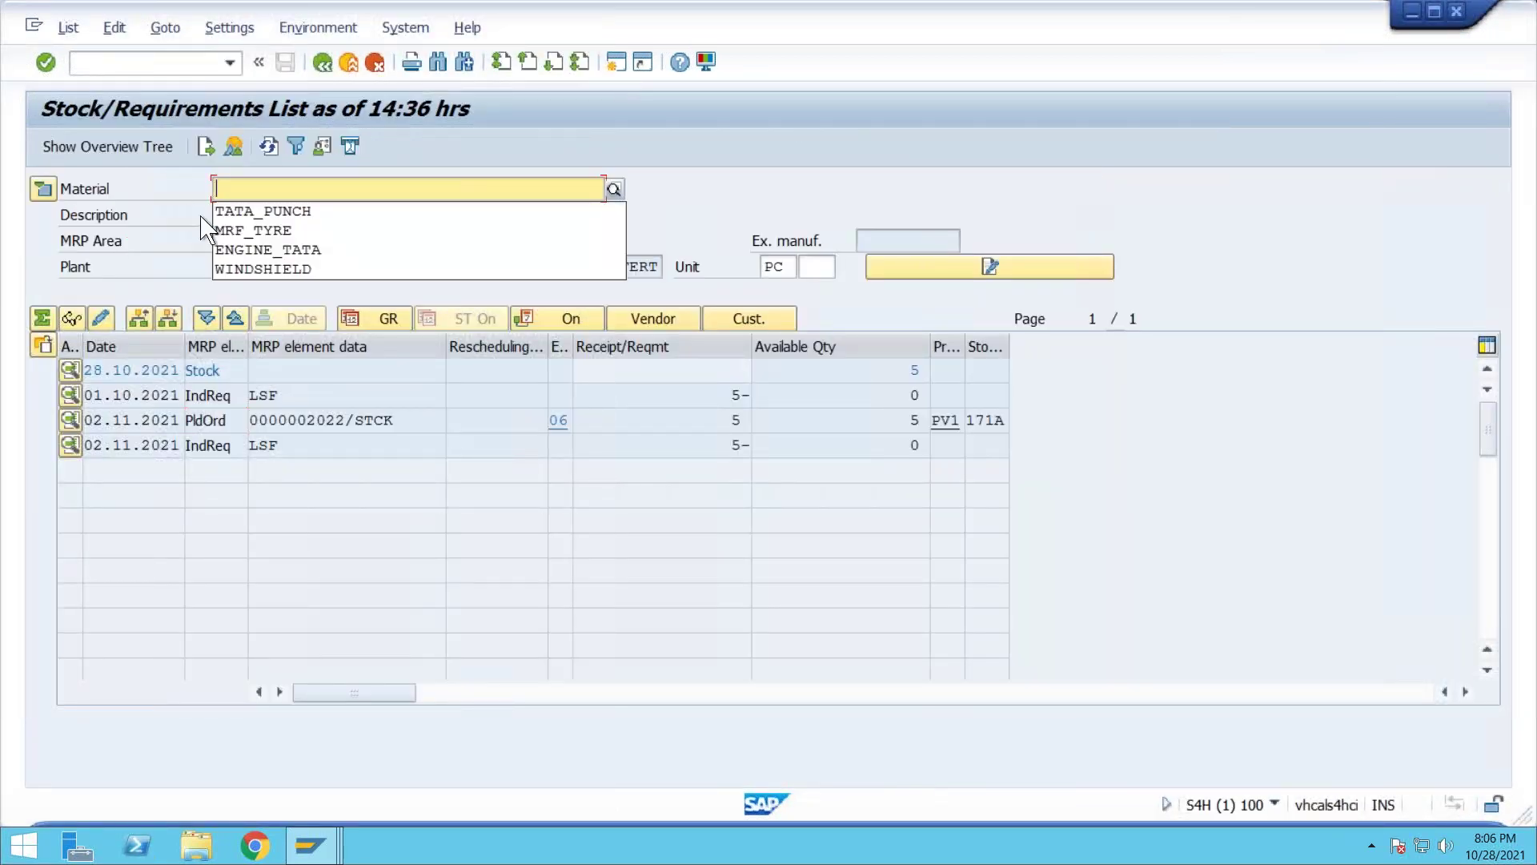
pyautogui.click(240, 231)
pyautogui.press('Return')
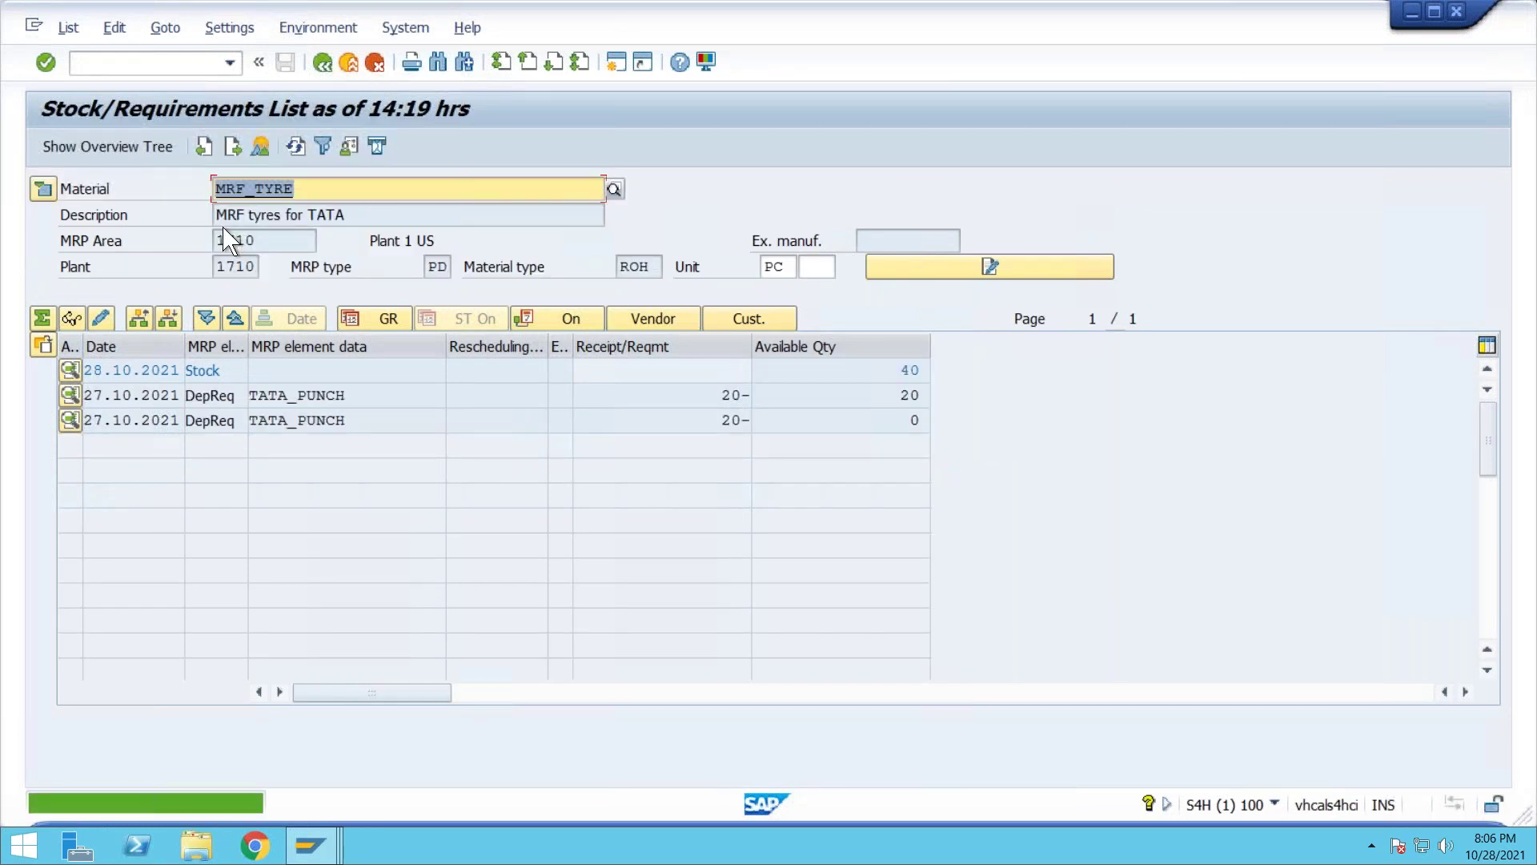
pyautogui.click(296, 146)
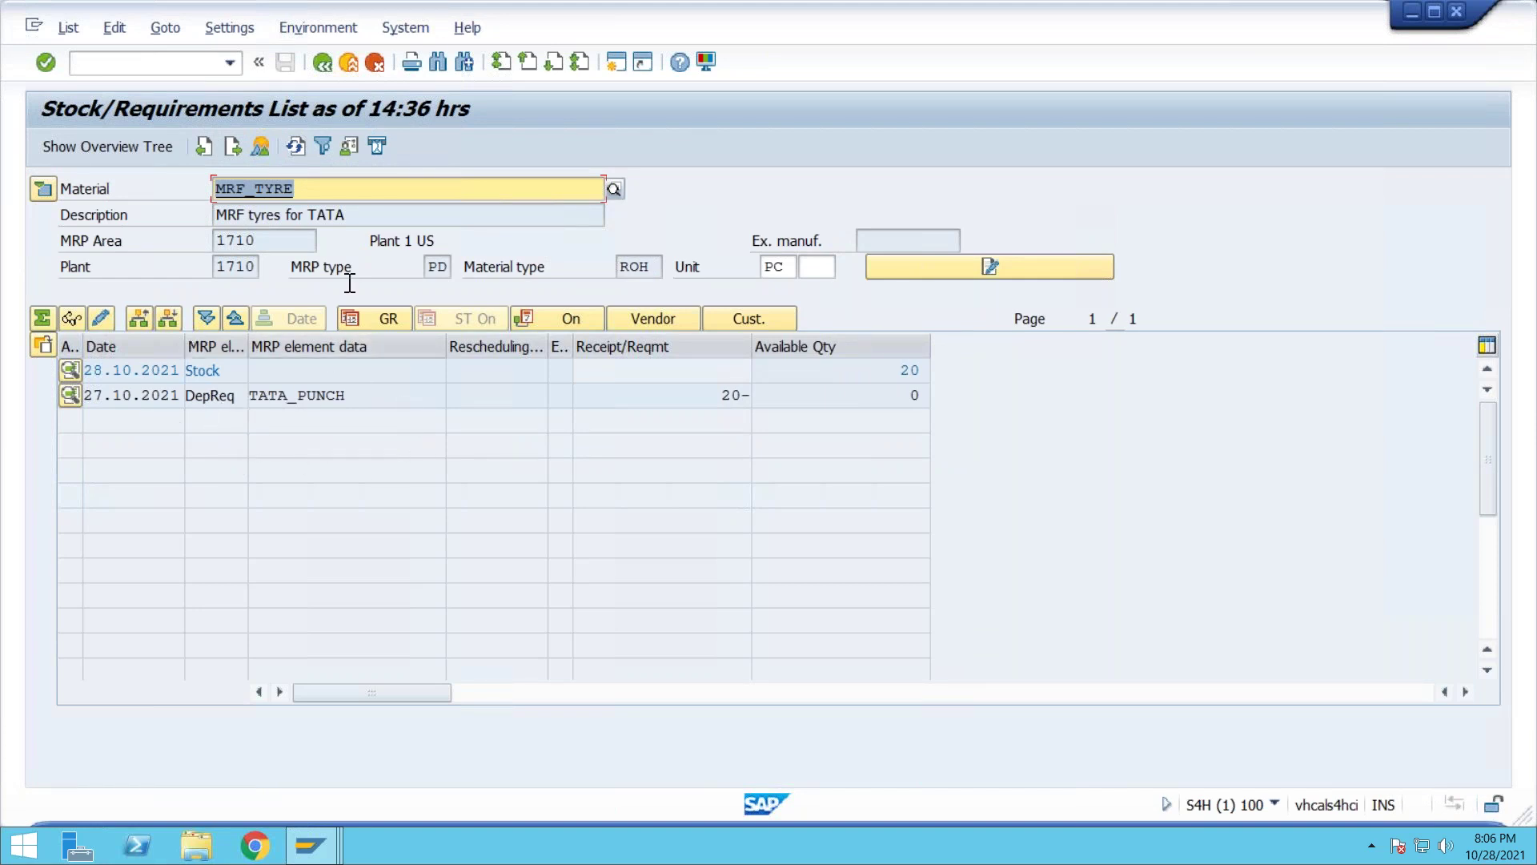
# Switch the stock/requirements list to material ENGINE_TATA and refresh it
pyautogui.press('BackSpace')
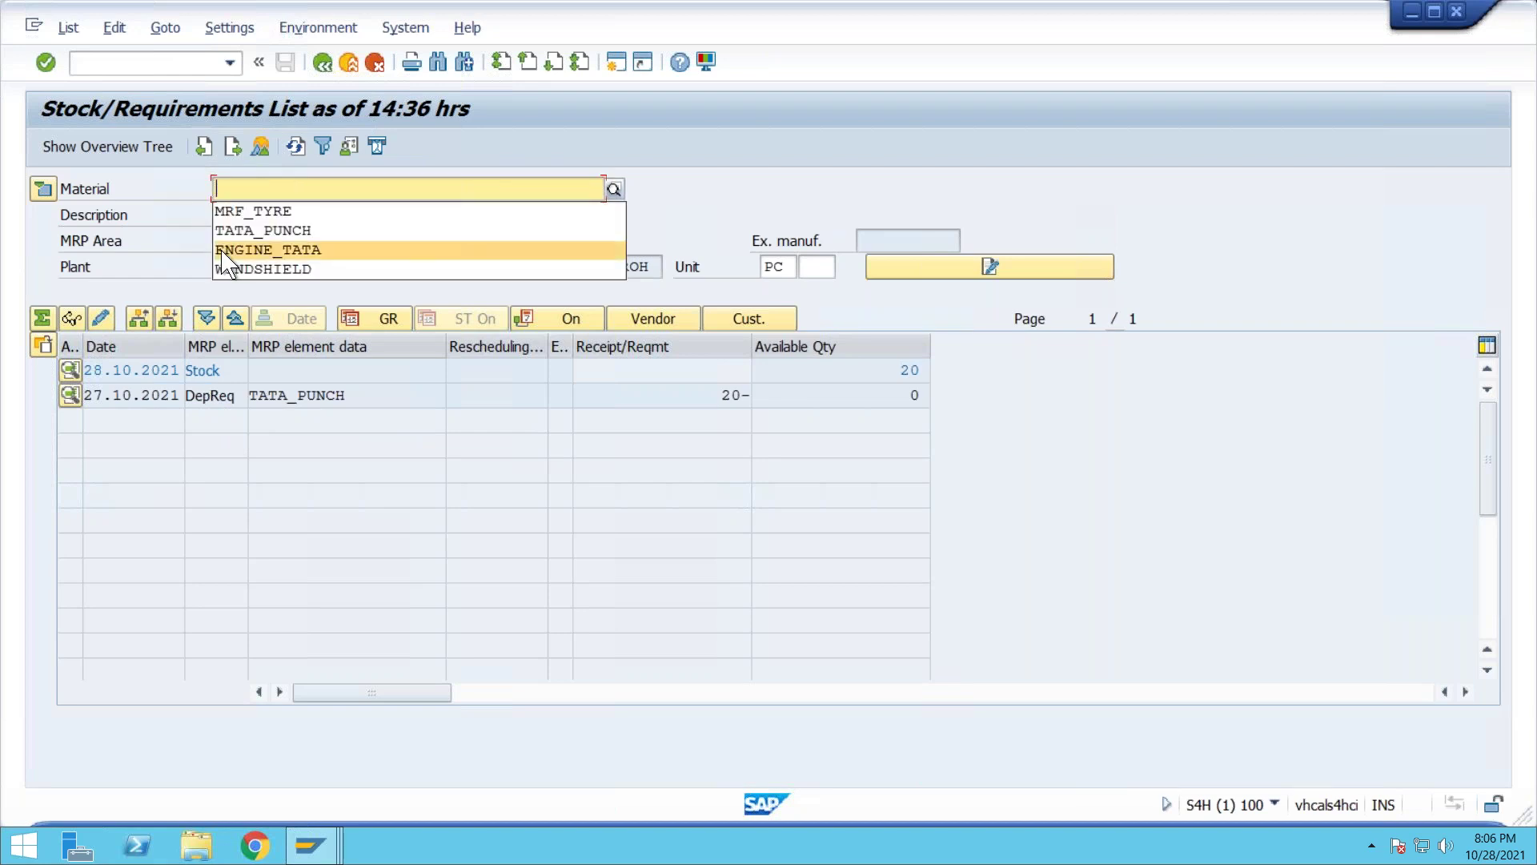
pyautogui.click(268, 250)
pyautogui.press('Return')
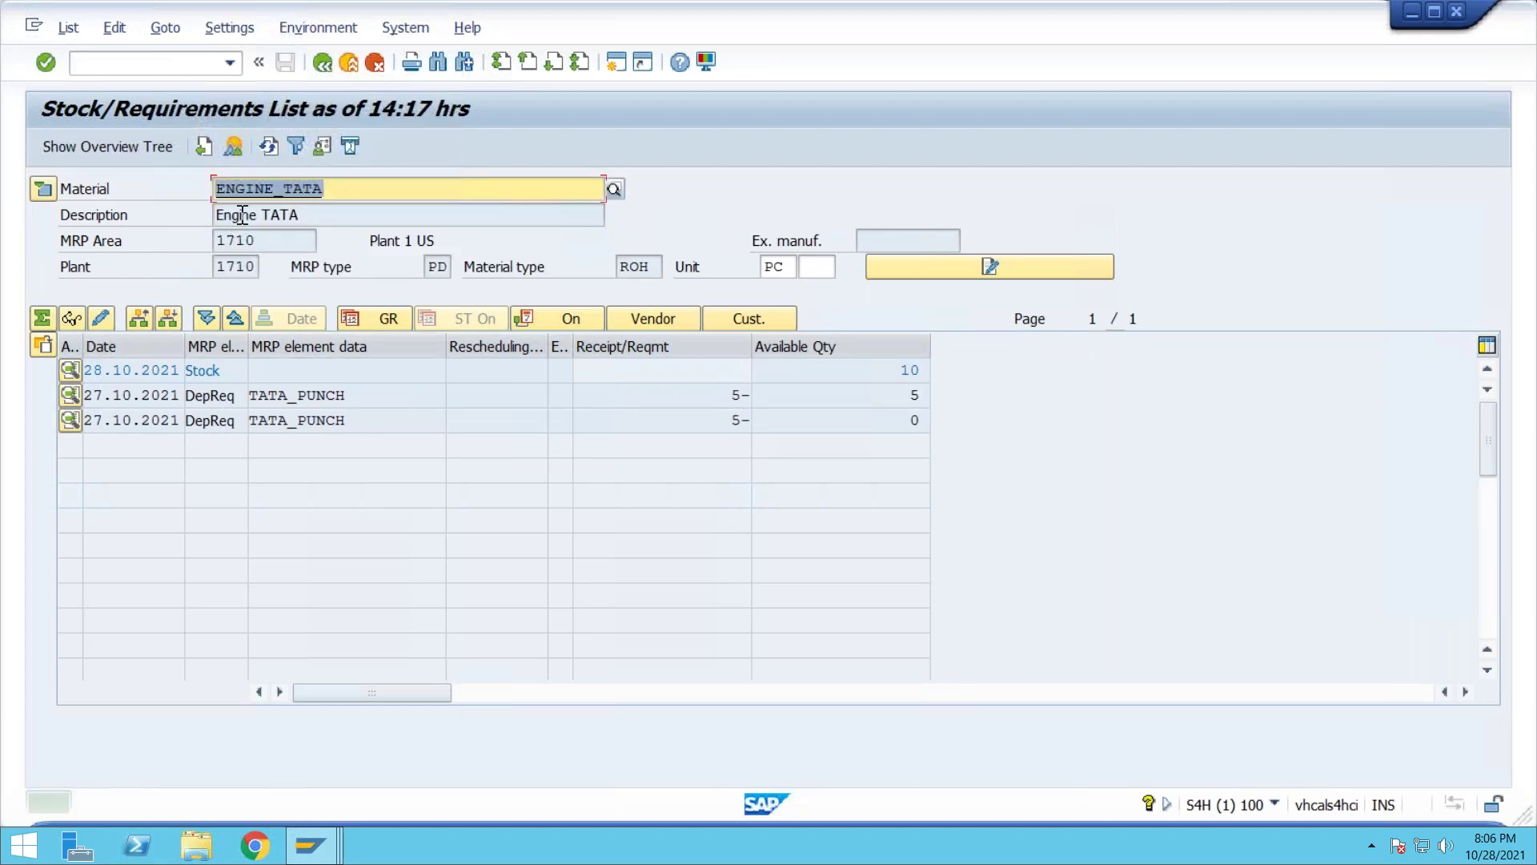
pyautogui.click(269, 146)
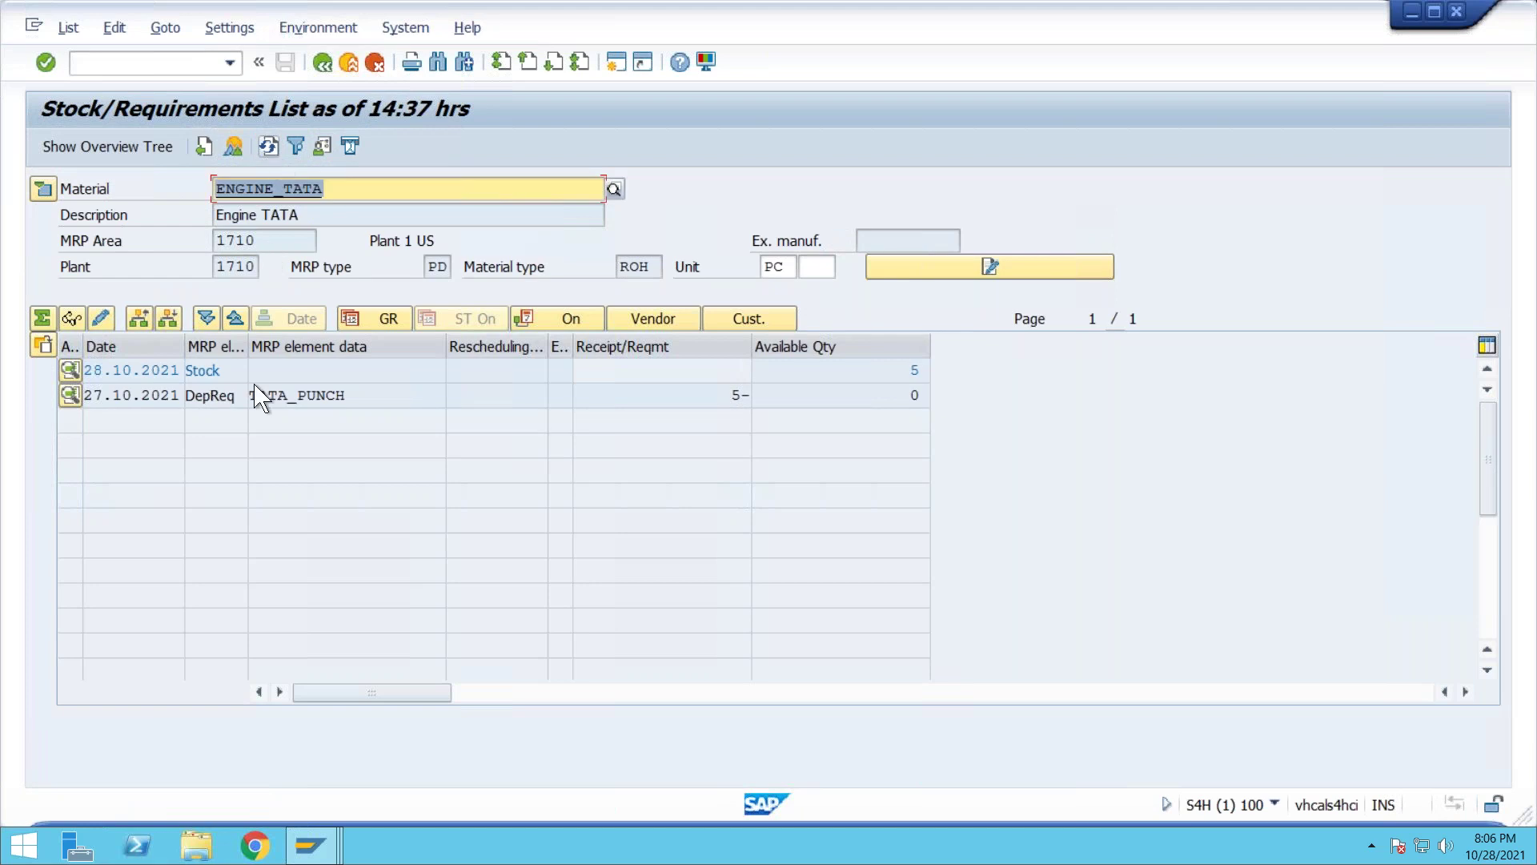
# Show the refreshed stock/requirements list for material WINDSHIELD and check its available stock quantity
pyautogui.press('Delete')
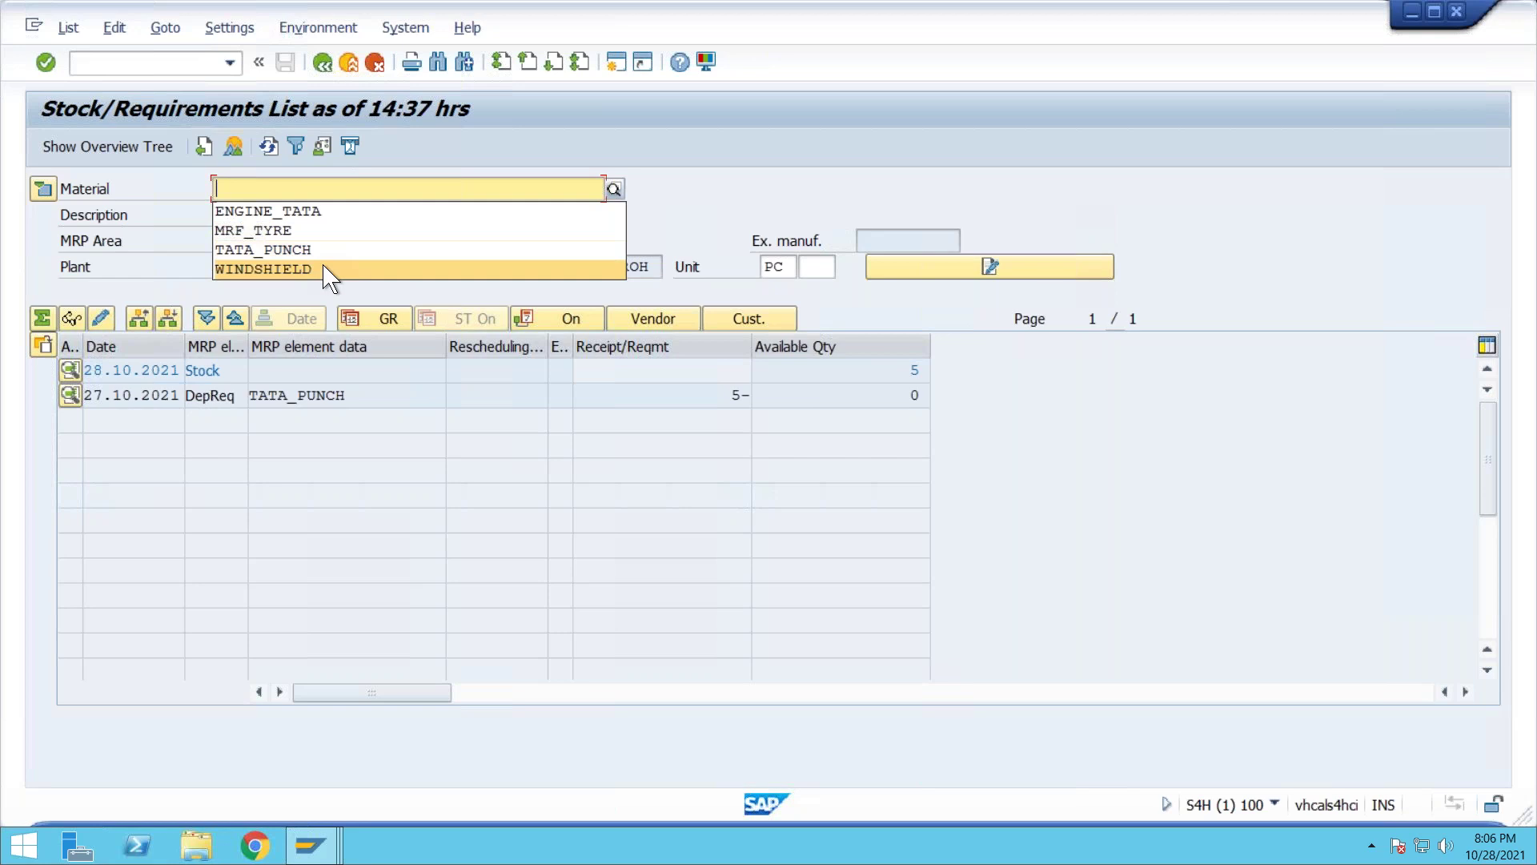
pyautogui.click(328, 269)
pyautogui.press('Return')
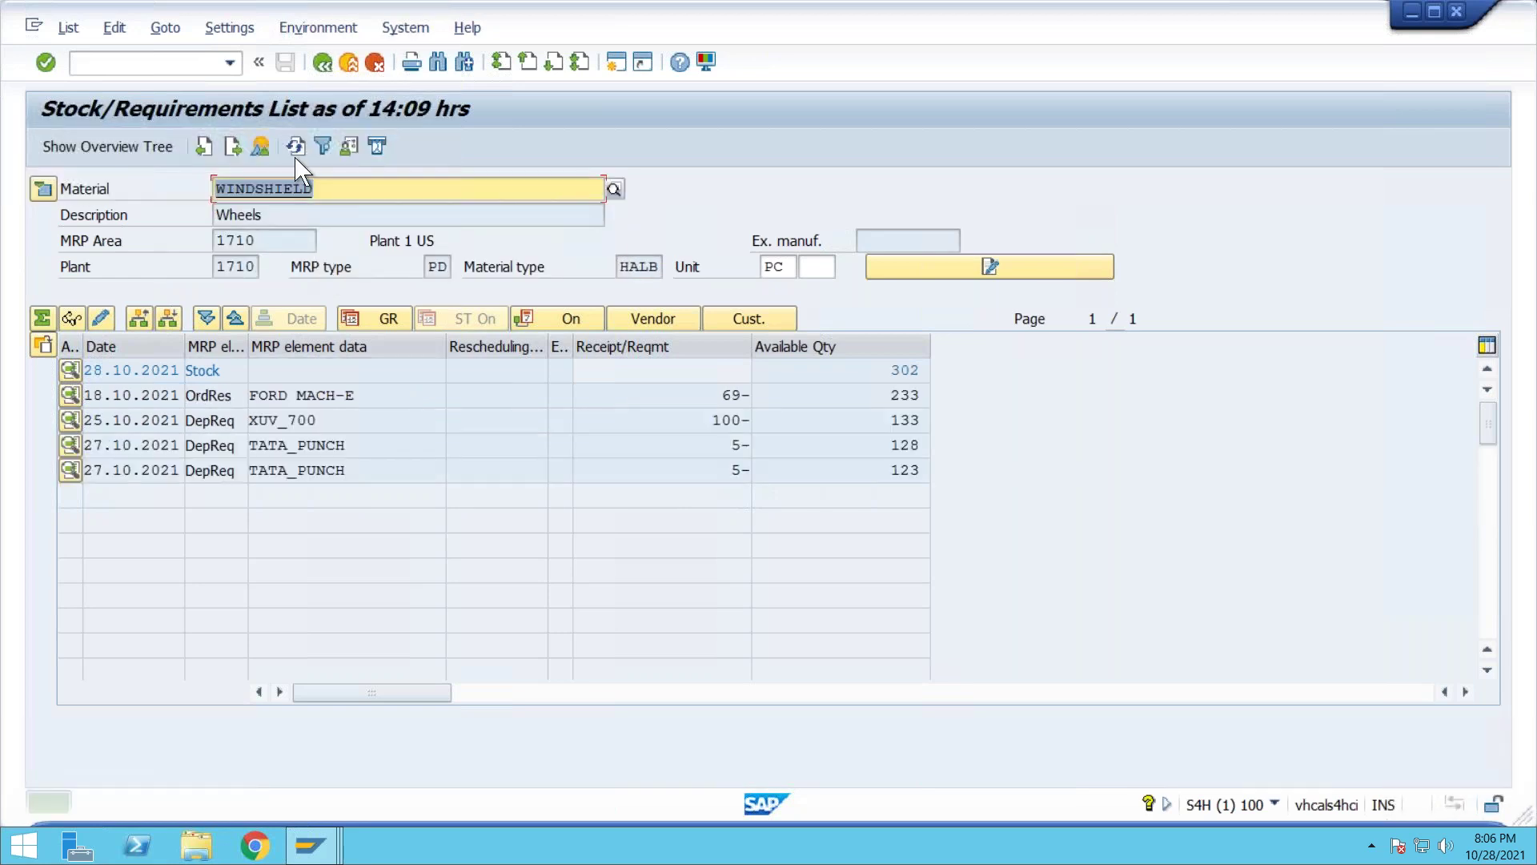
pyautogui.click(296, 147)
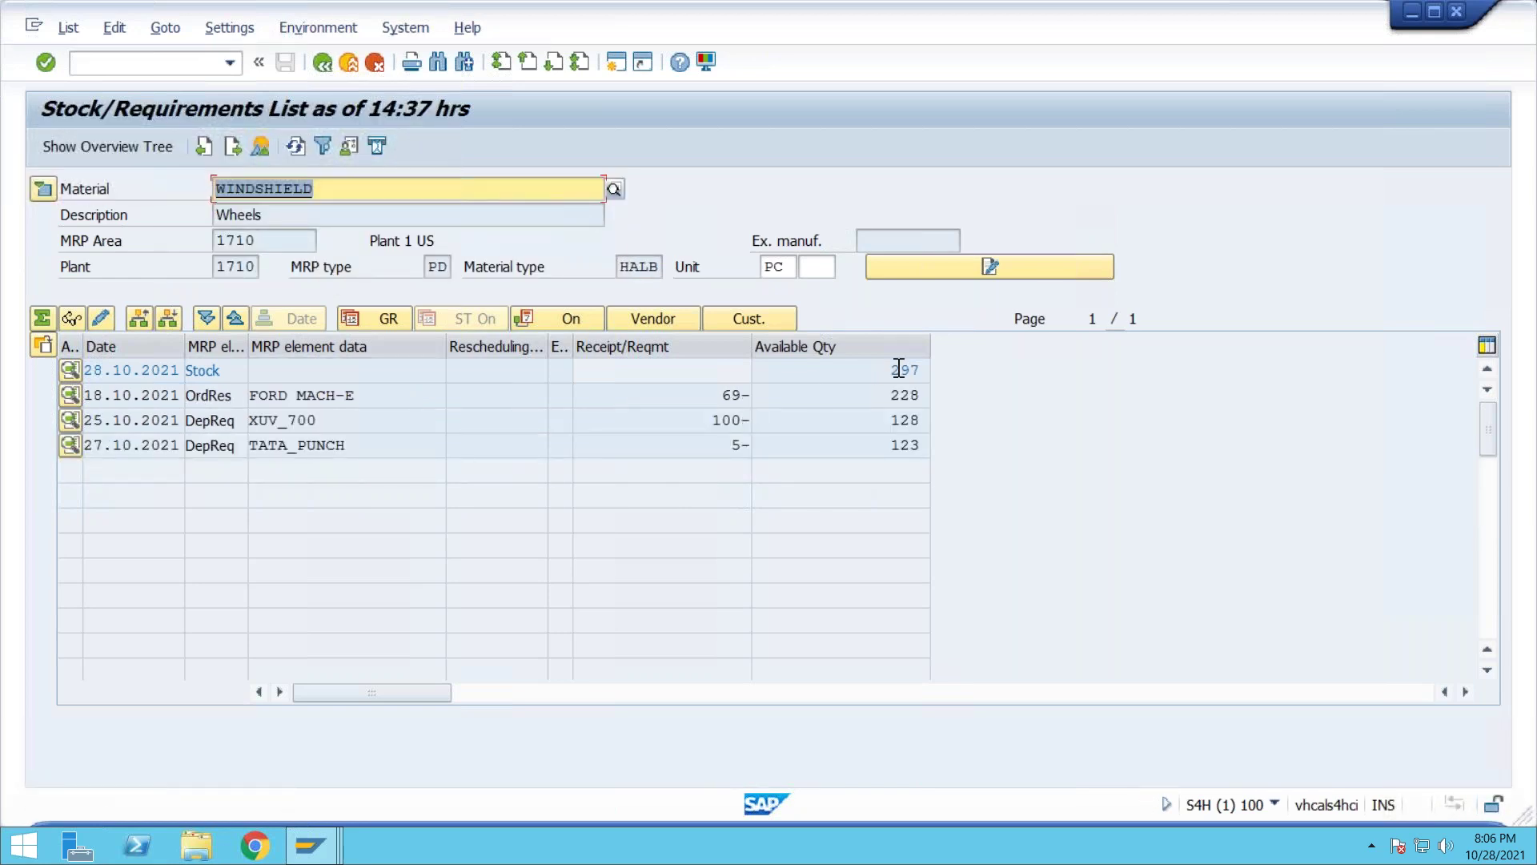
pyautogui.moveTo(888, 374); pyautogui.dragTo(951, 387)
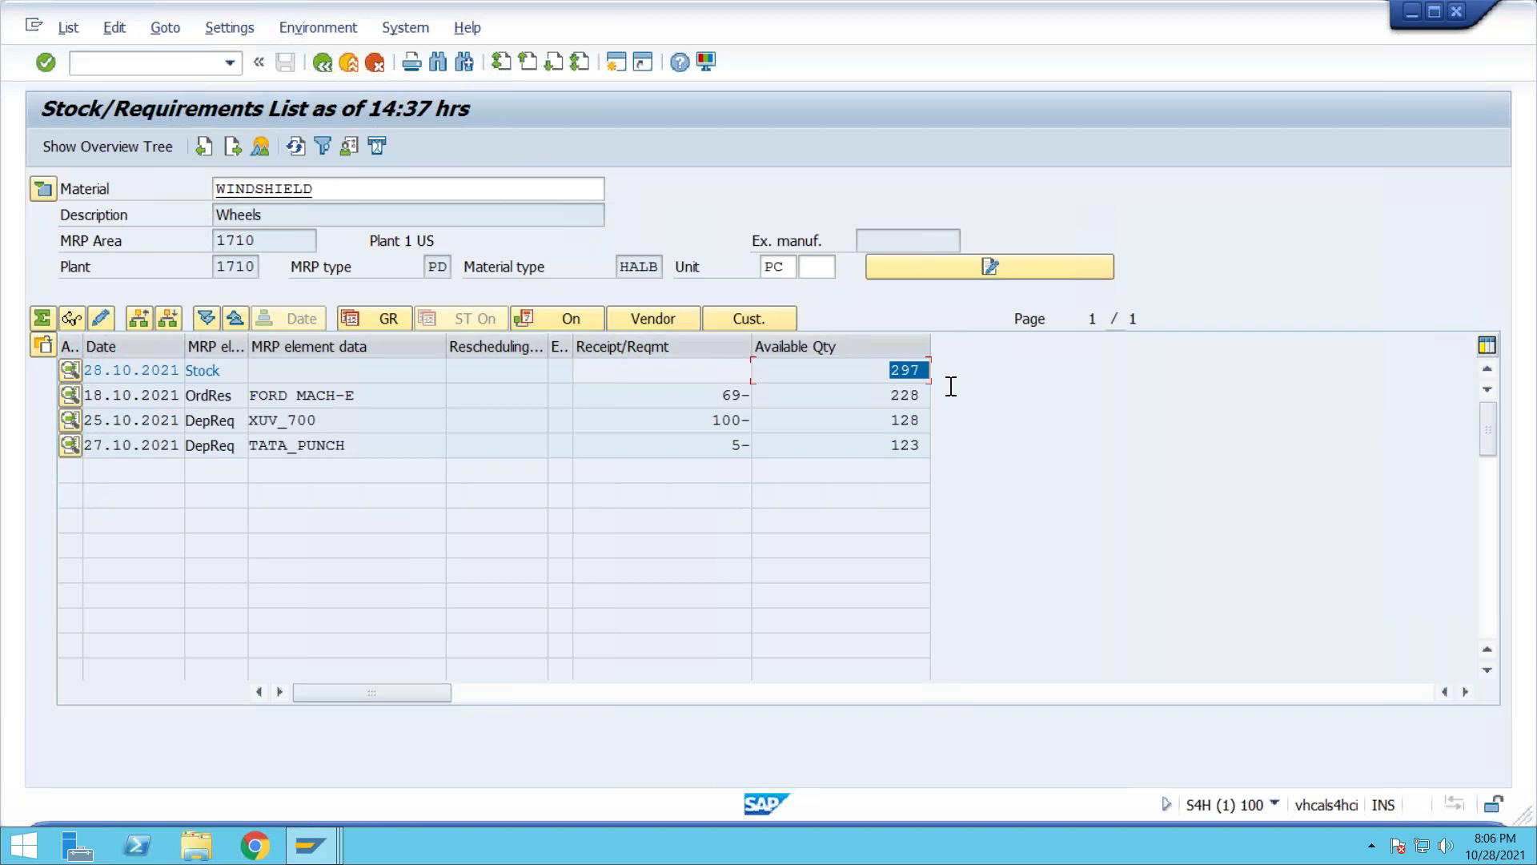